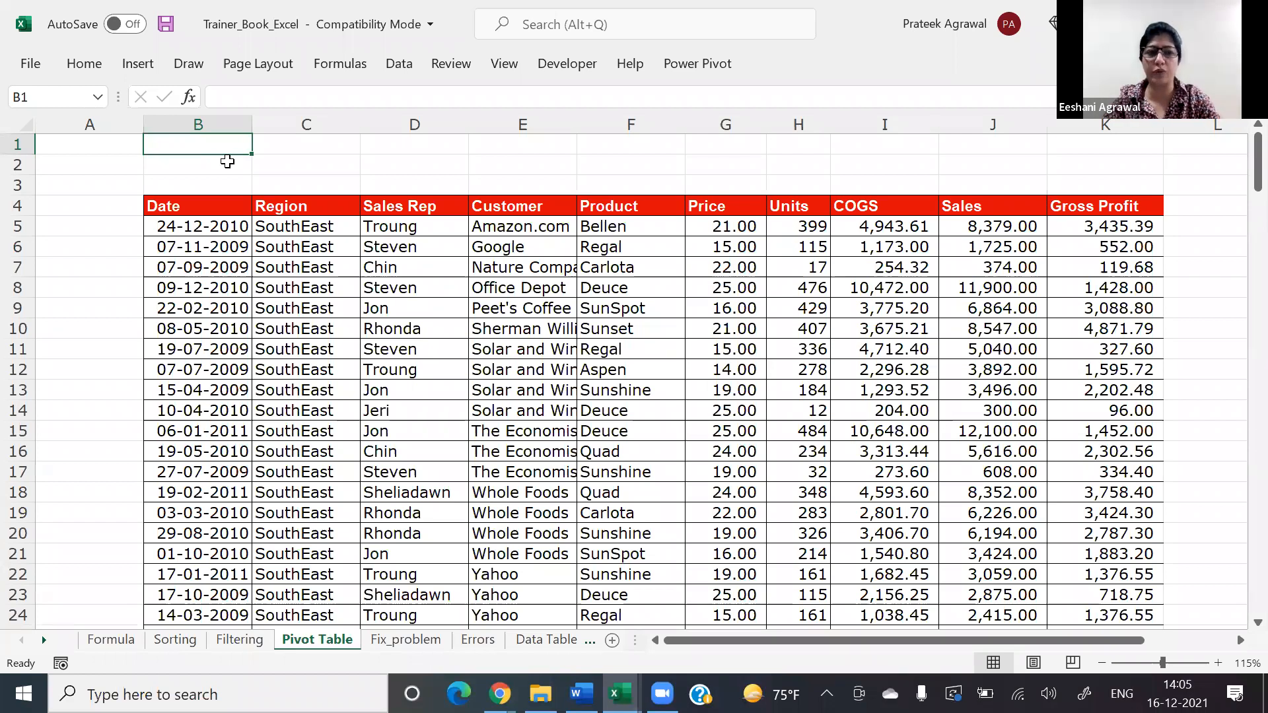
Step: Enter the note "1. Don't select the header" in cell B1 above the sales table
text(1.)
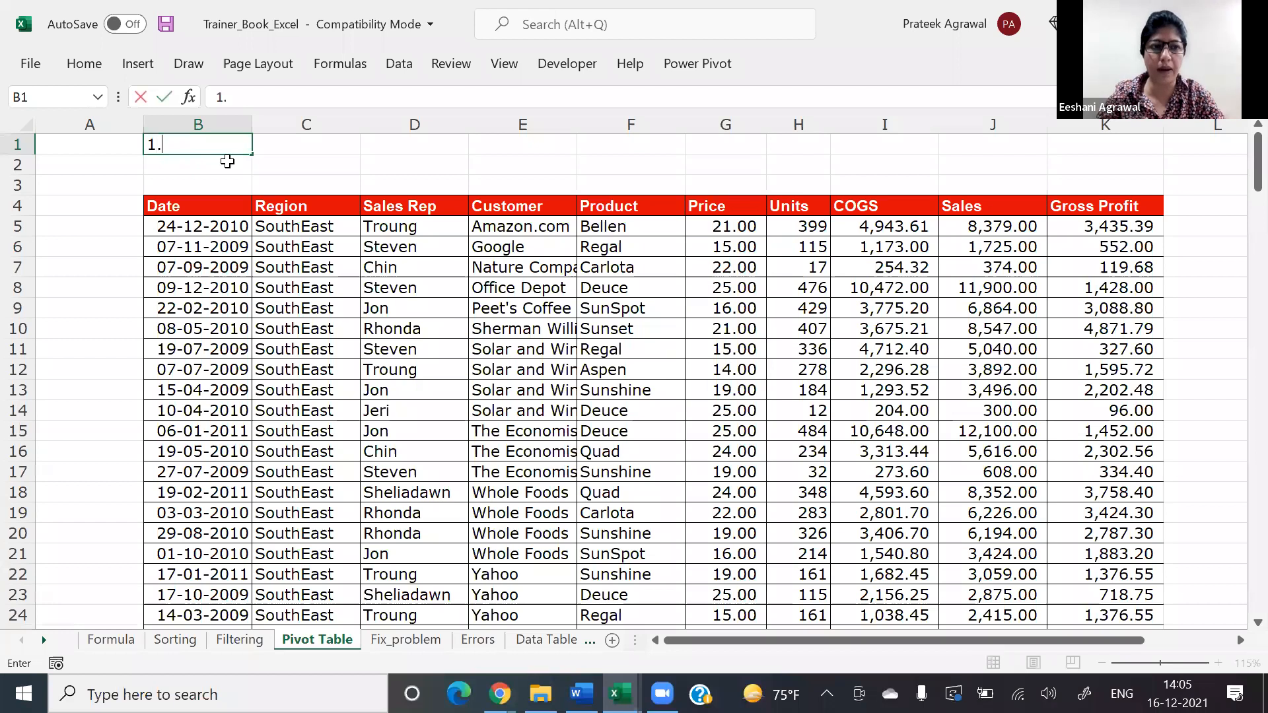
text( Do)
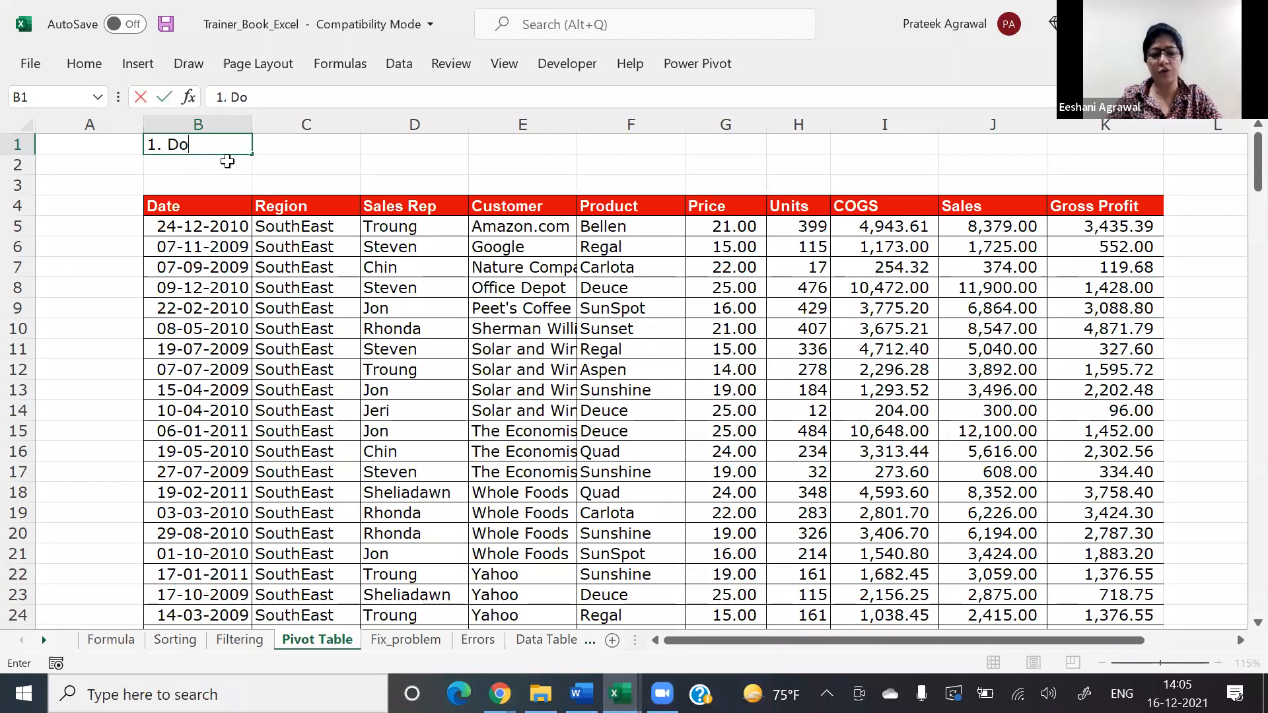
text(n't sele)
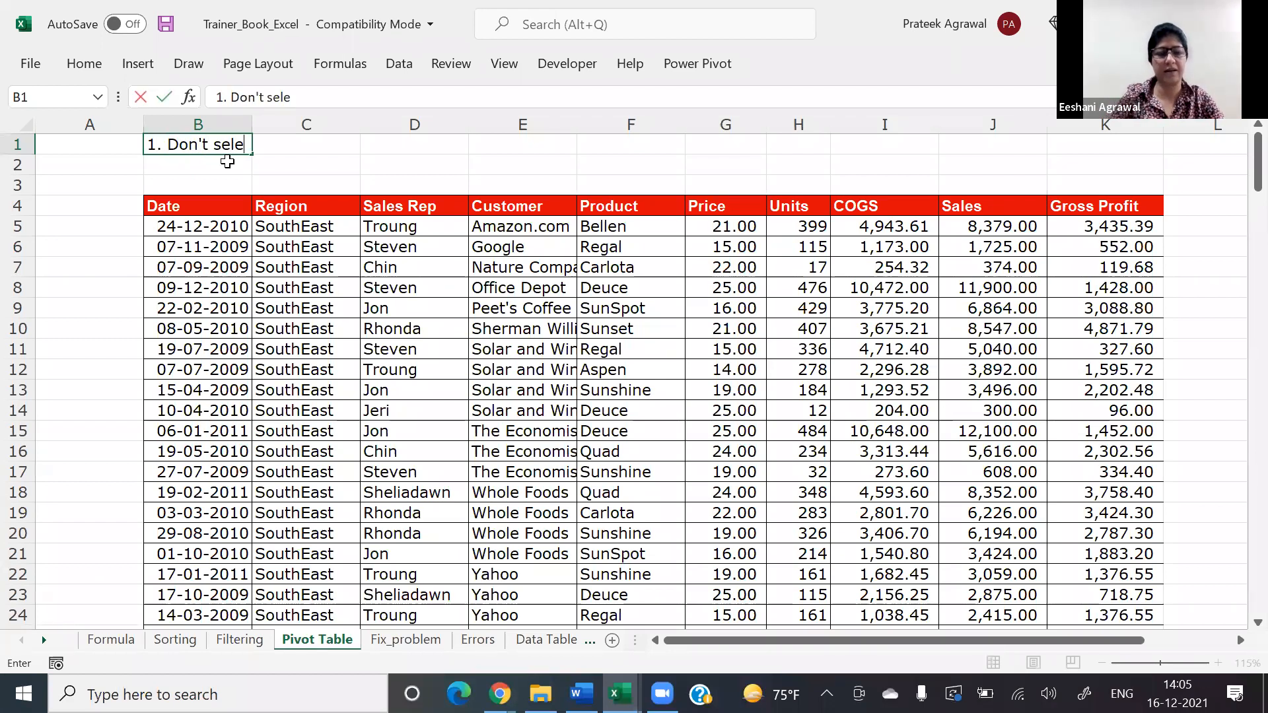
text(ct the heade)
key(BackSpace)
text(der)
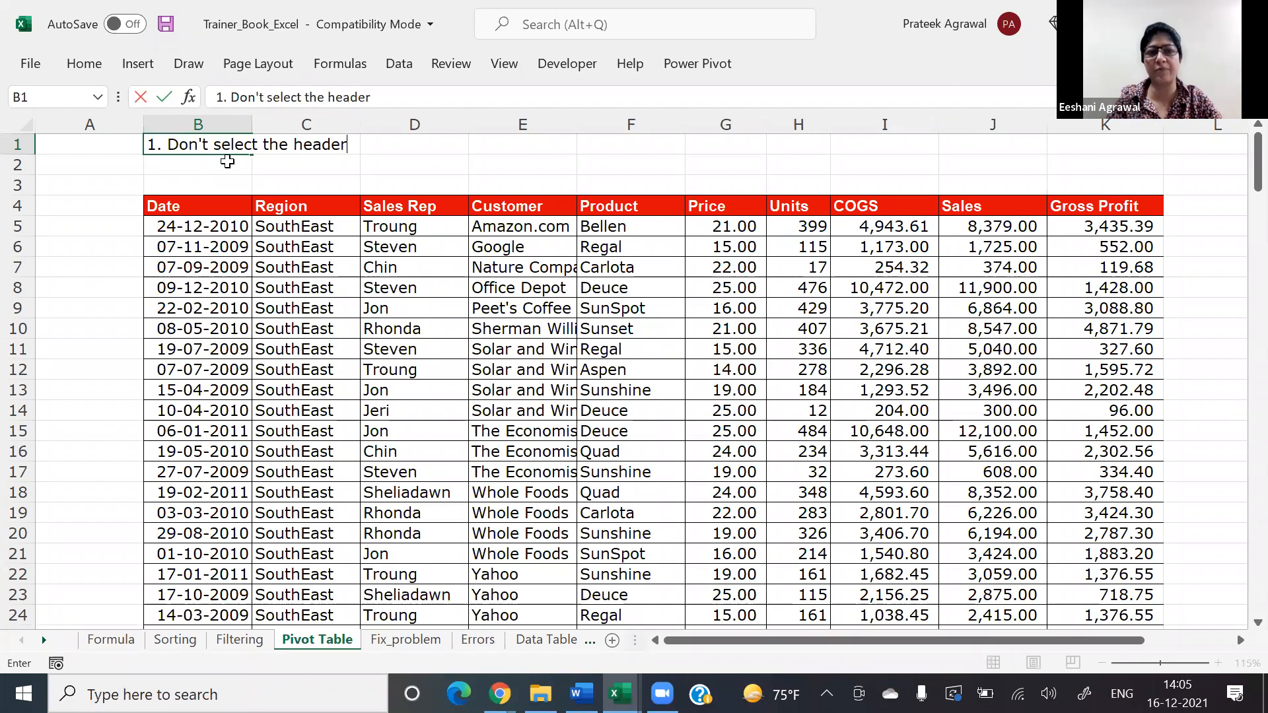
key(Return)
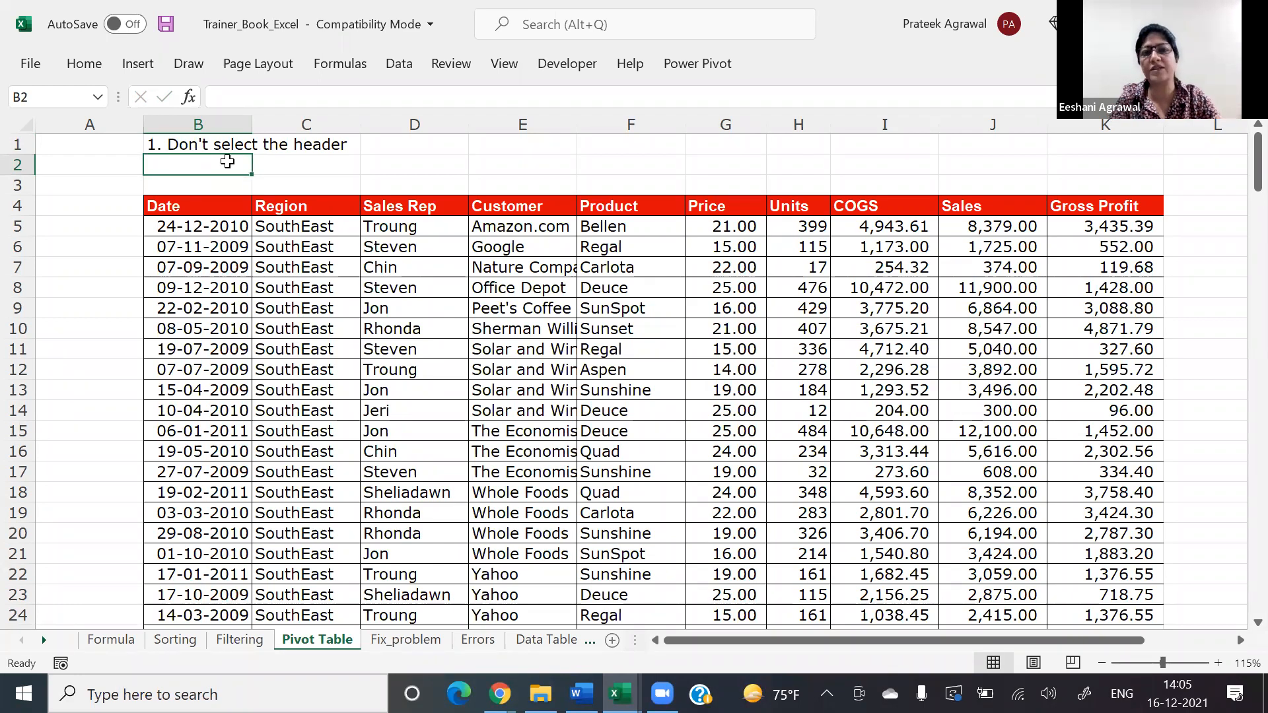
key(Down)
key(Down)
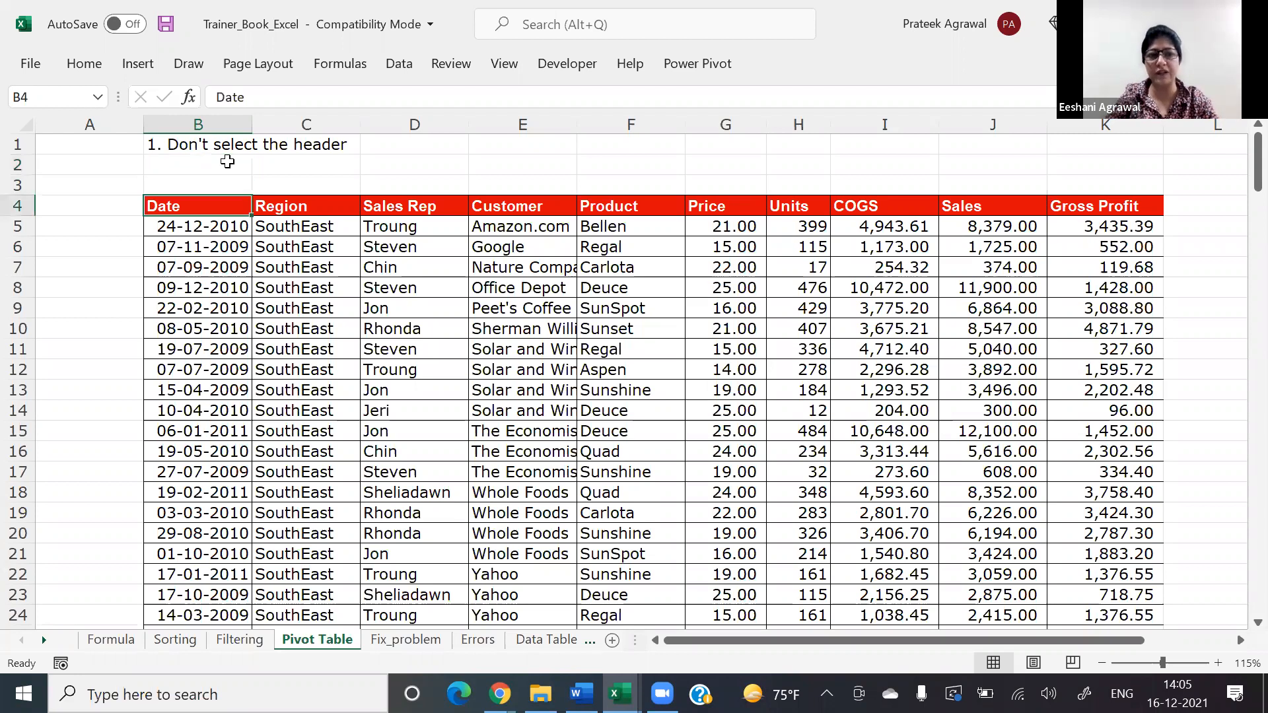
key(ctrl+shift+Right)
key(Left)
key(Right)
key(ctrl+shift+Right)
Step: Enter the note "2. Select all cells which you want to format" in cell B2
key(Up)
key(Up)
key(Up)
key(Down)
text(2. S)
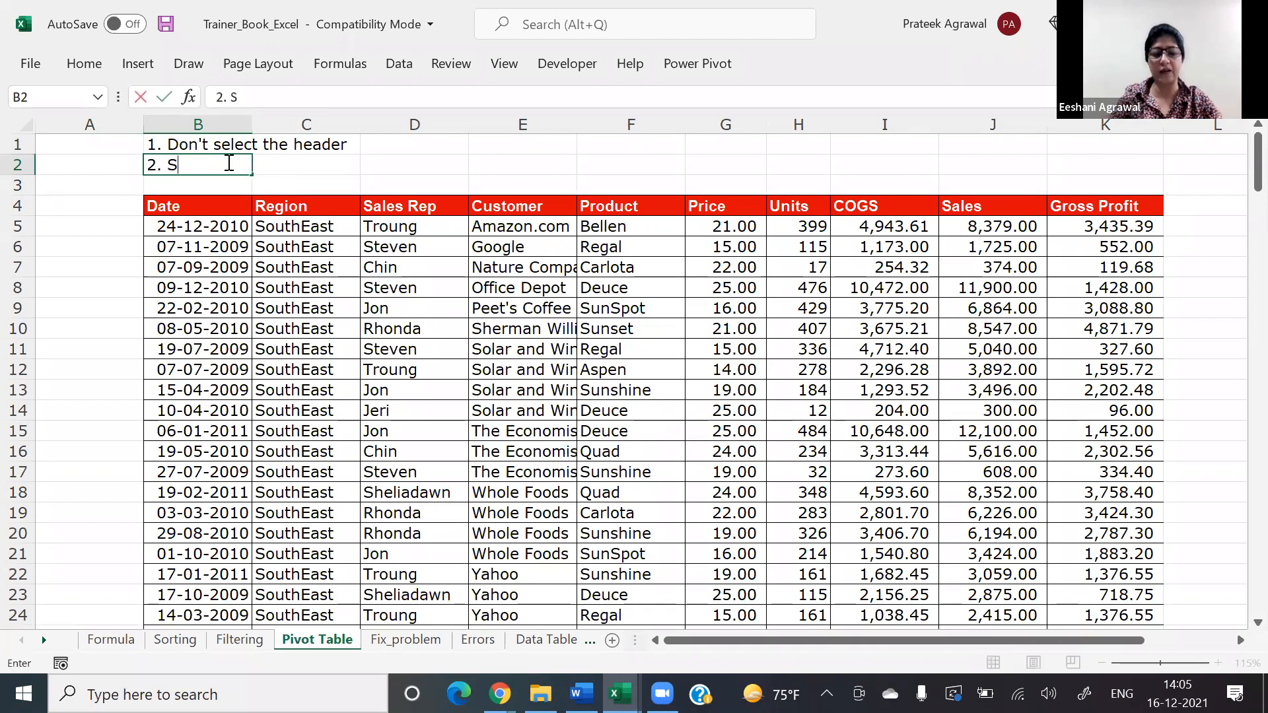
text(elect all cells which you want to format)
key(Return)
key(Down)
key(Right)
key(Down)
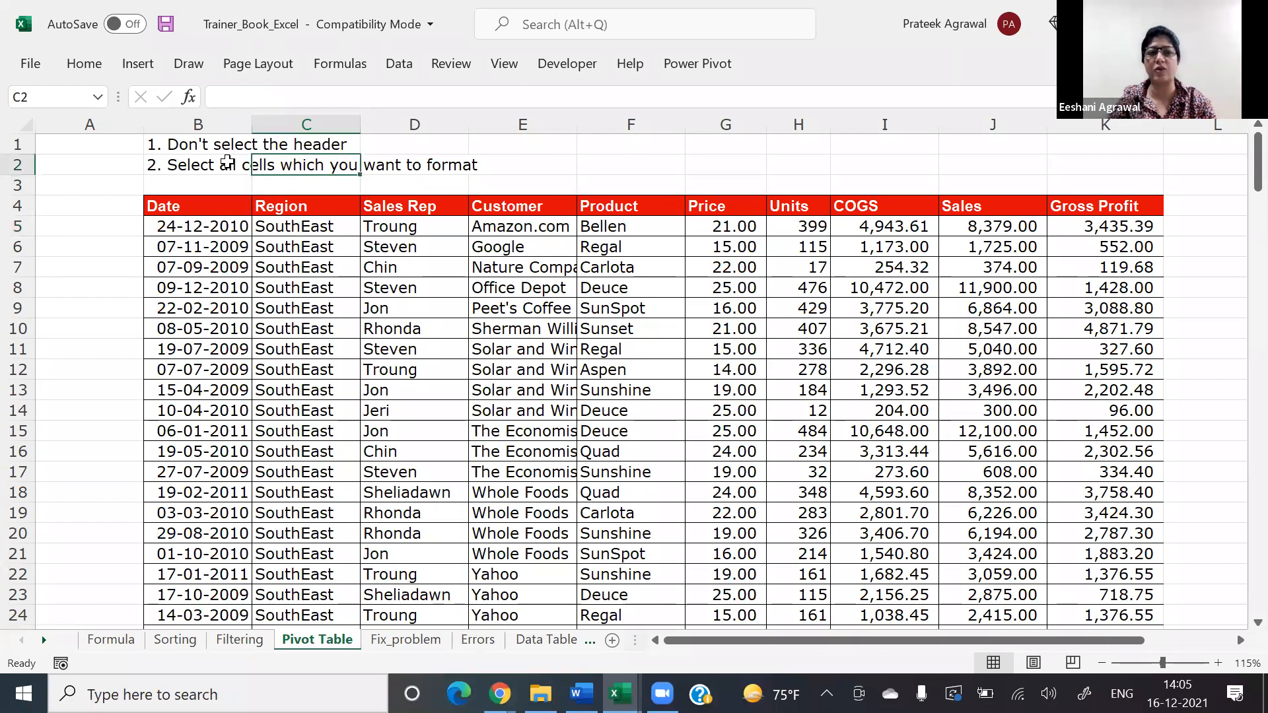
click(227, 162)
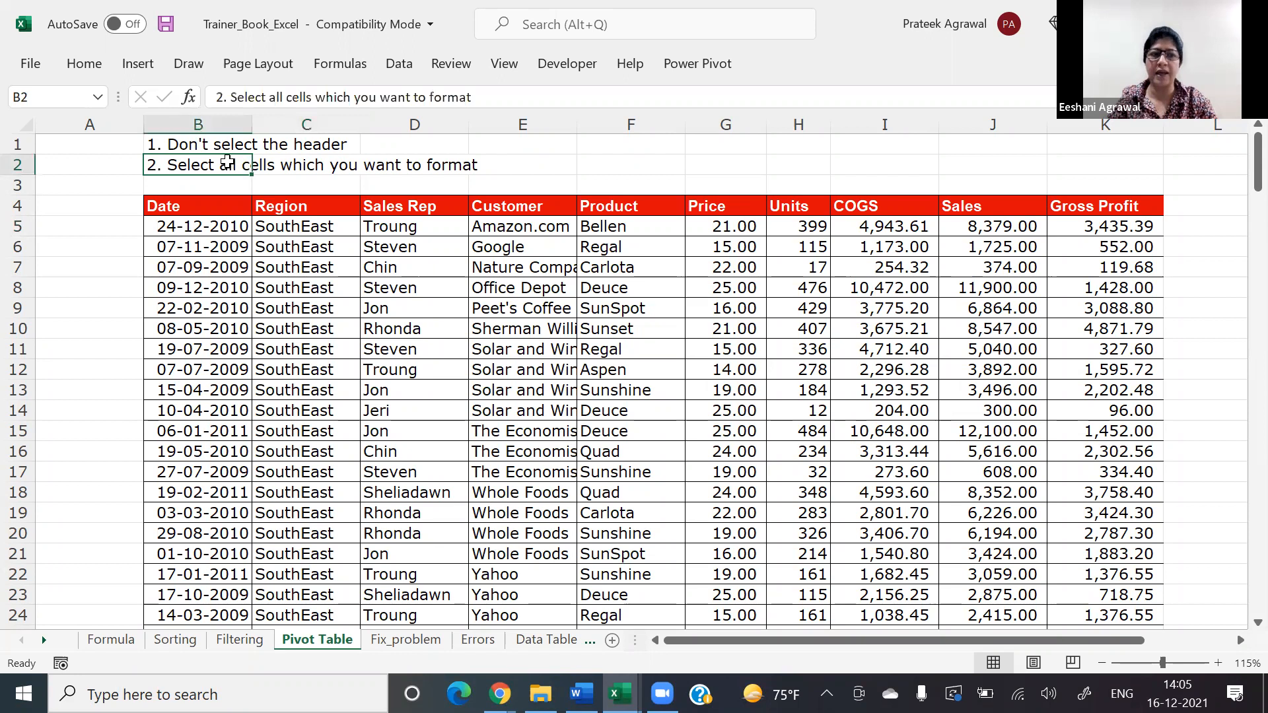
Step: Start a new conditional formatting rule for all Sales values in J5:J193, leaving out the header cell
key(Down)
key(Down)
key(Down)
key(Right)
key(Right)
key(Right)
key(Right)
key(Right)
key(Right)
key(Right)
key(Right)
key(Up)
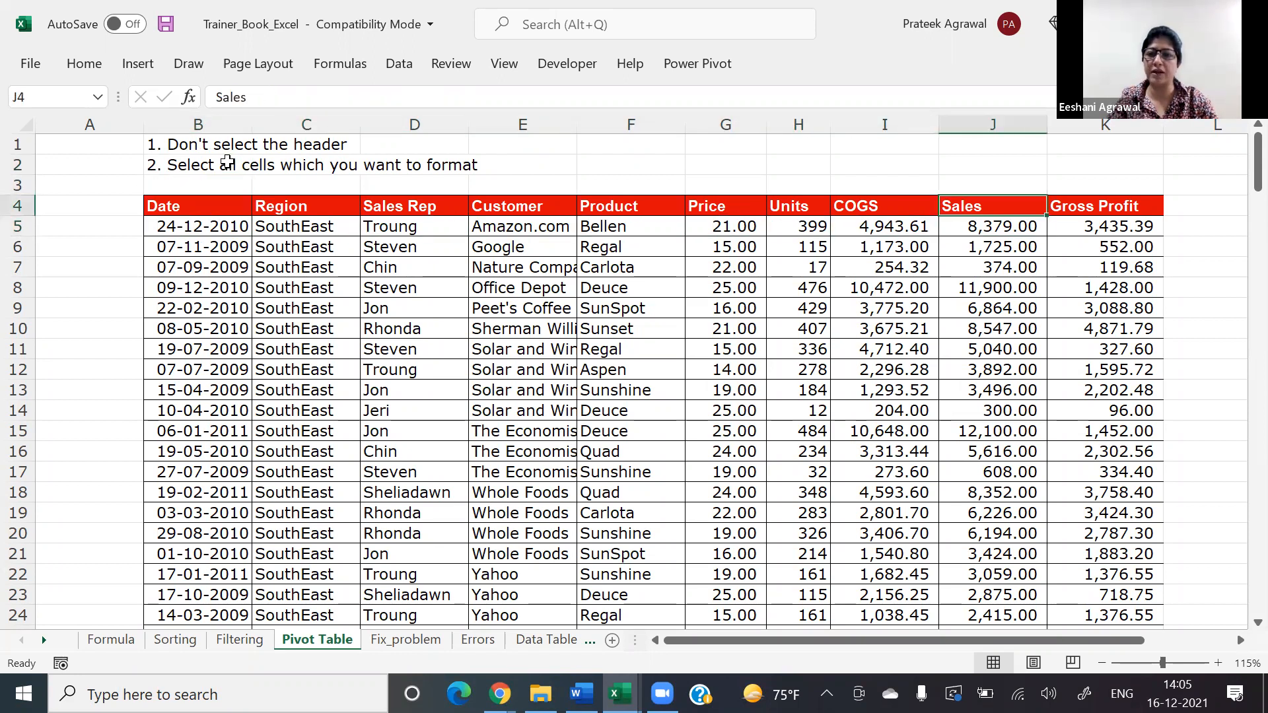
key(ctrl+shift+Down)
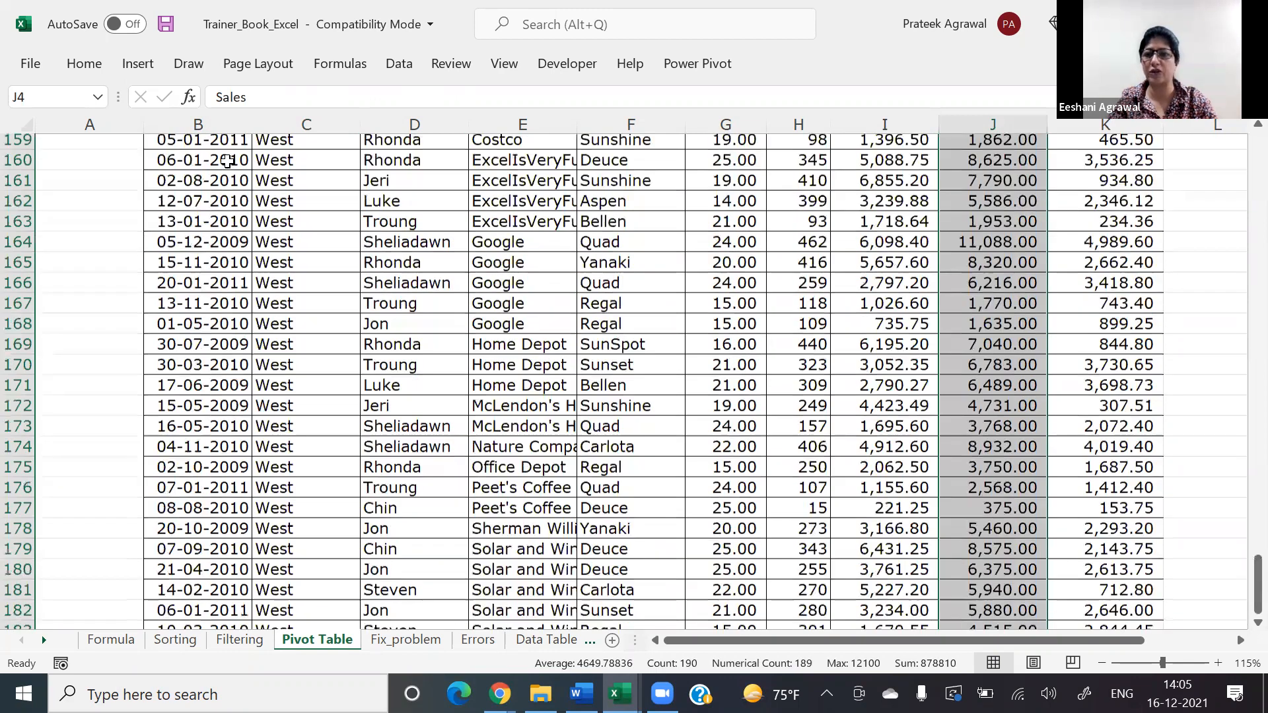
key(Down)
key(ctrl+shift+Down)
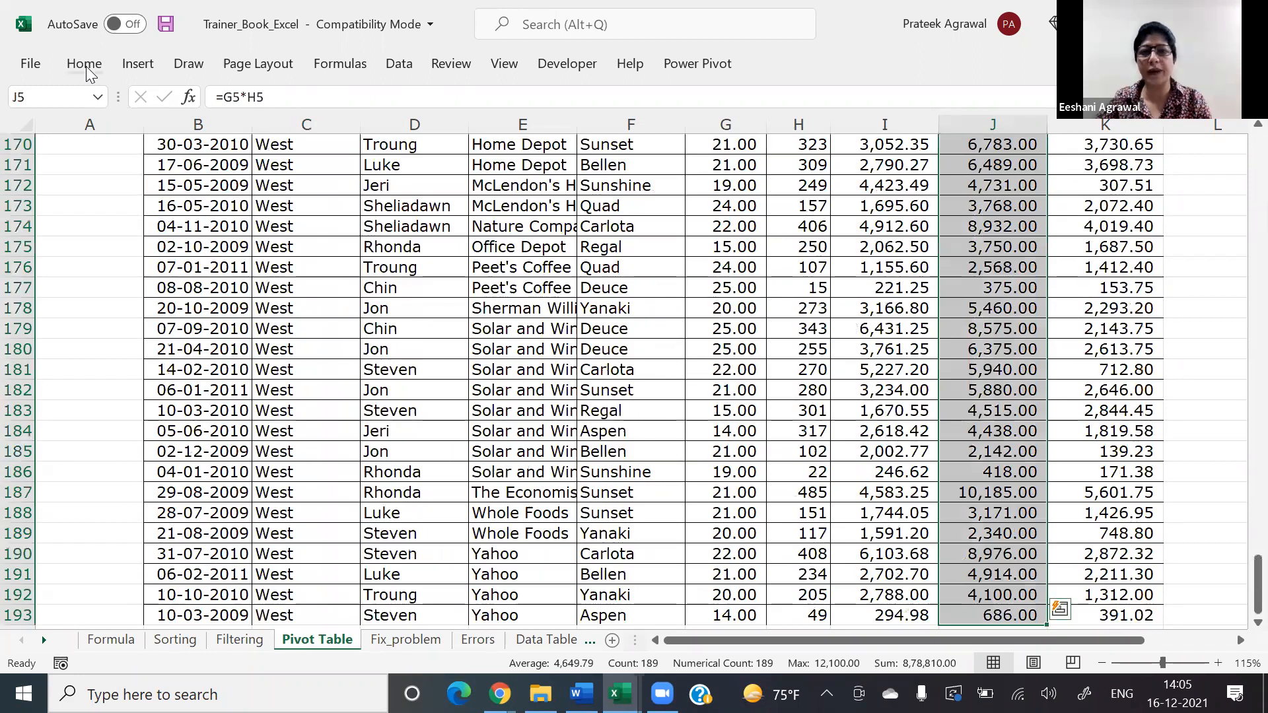
click(86, 65)
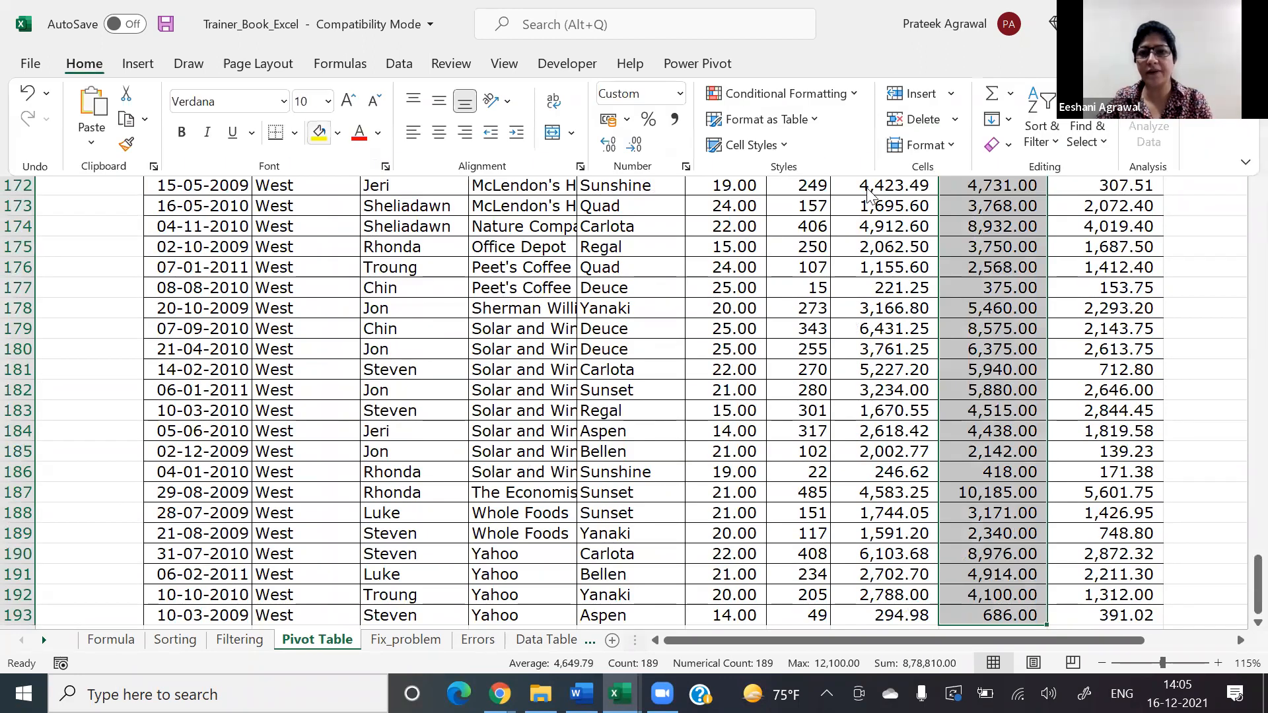
click(819, 98)
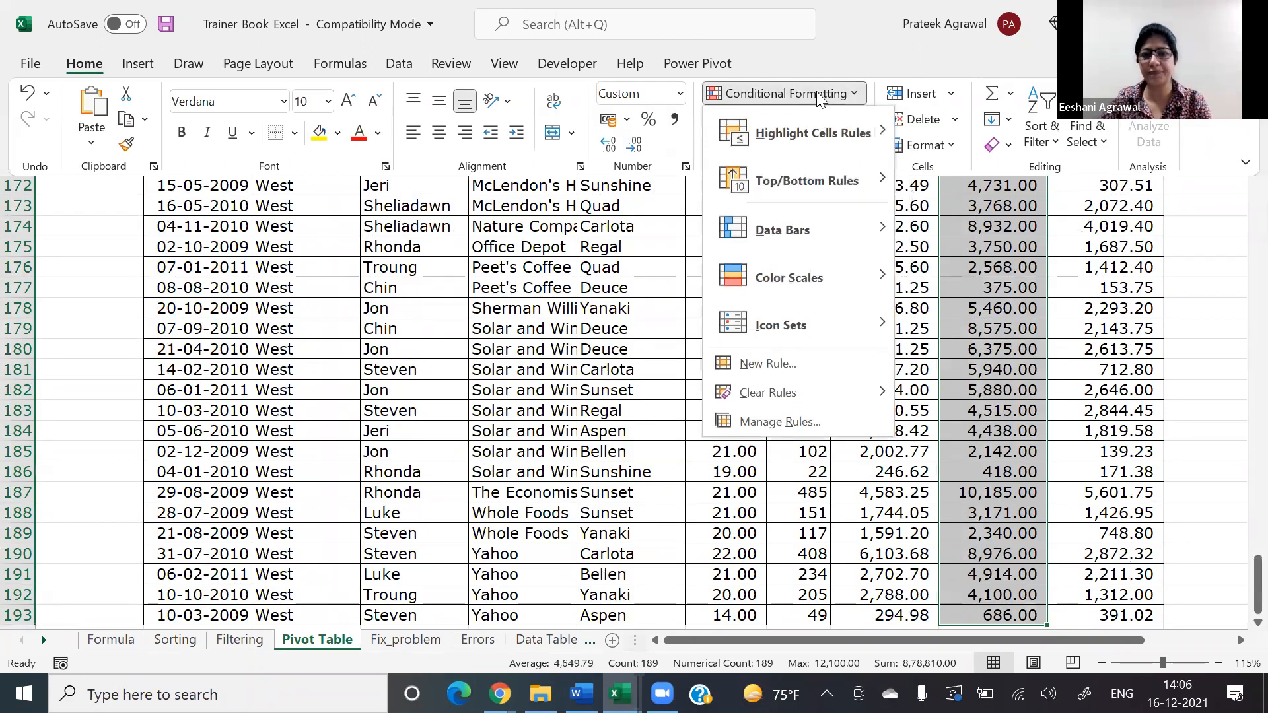
click(768, 423)
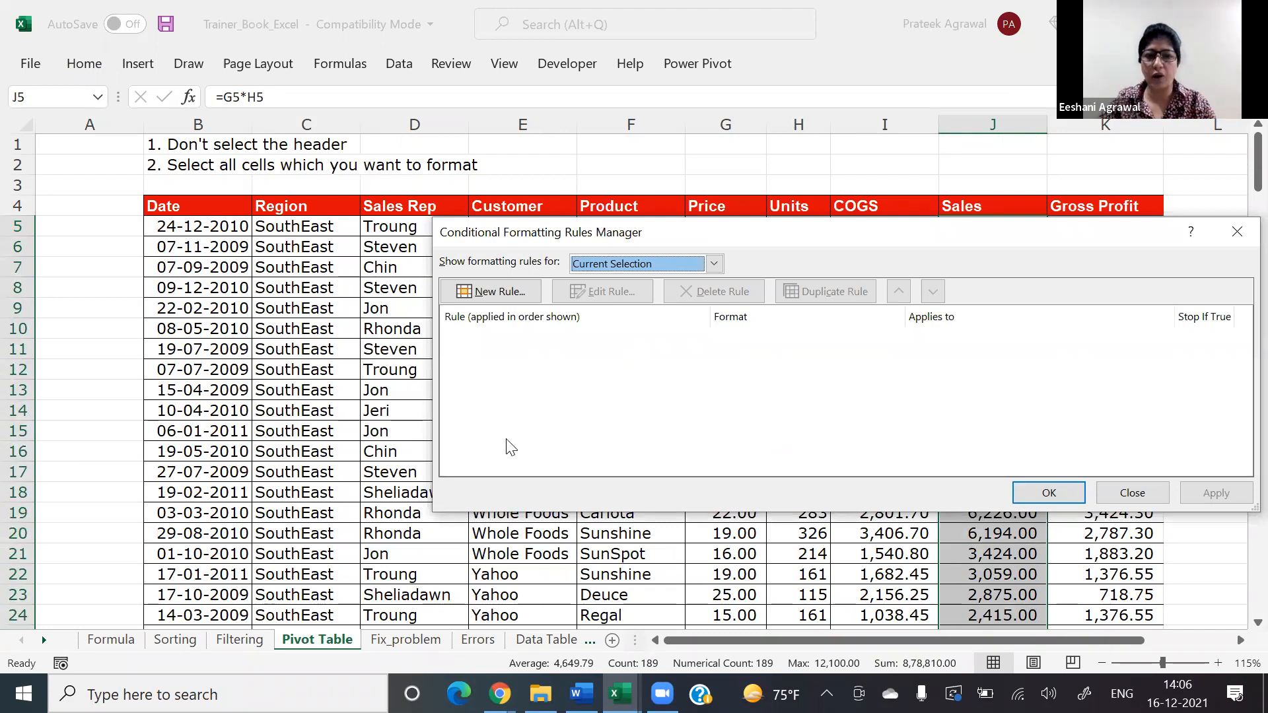
click(513, 299)
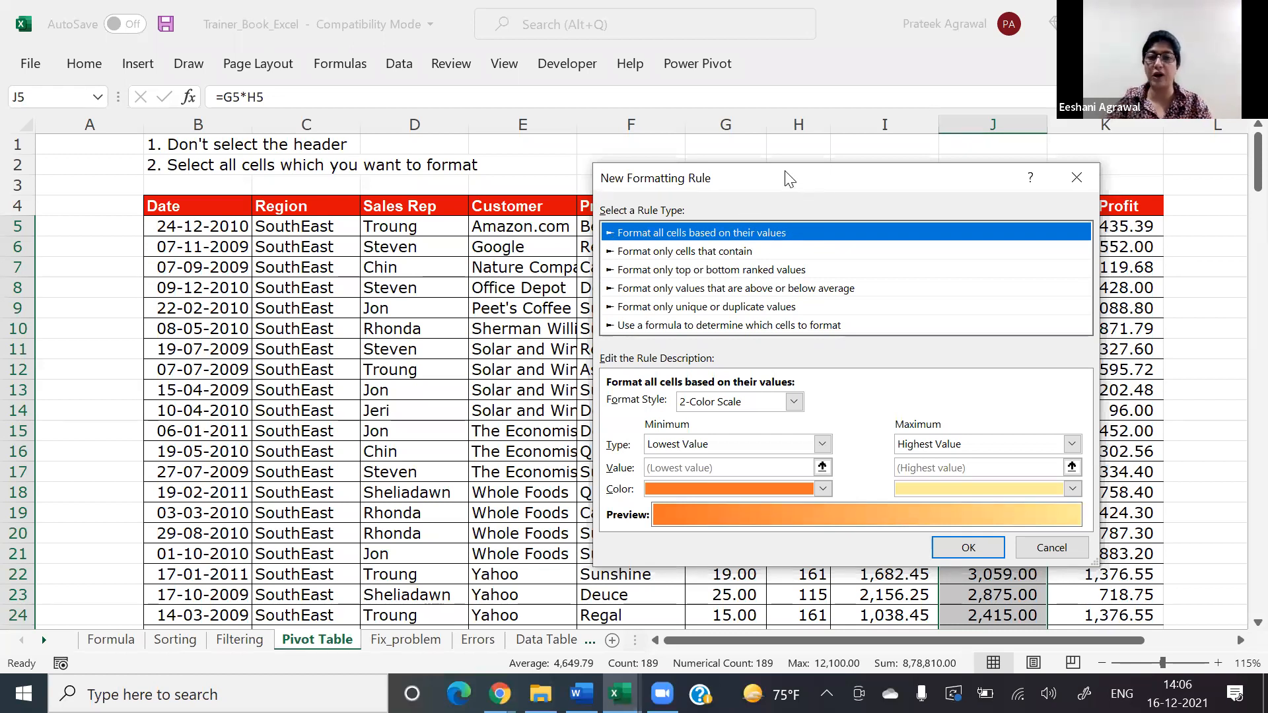
drag(776, 177, 510, 50)
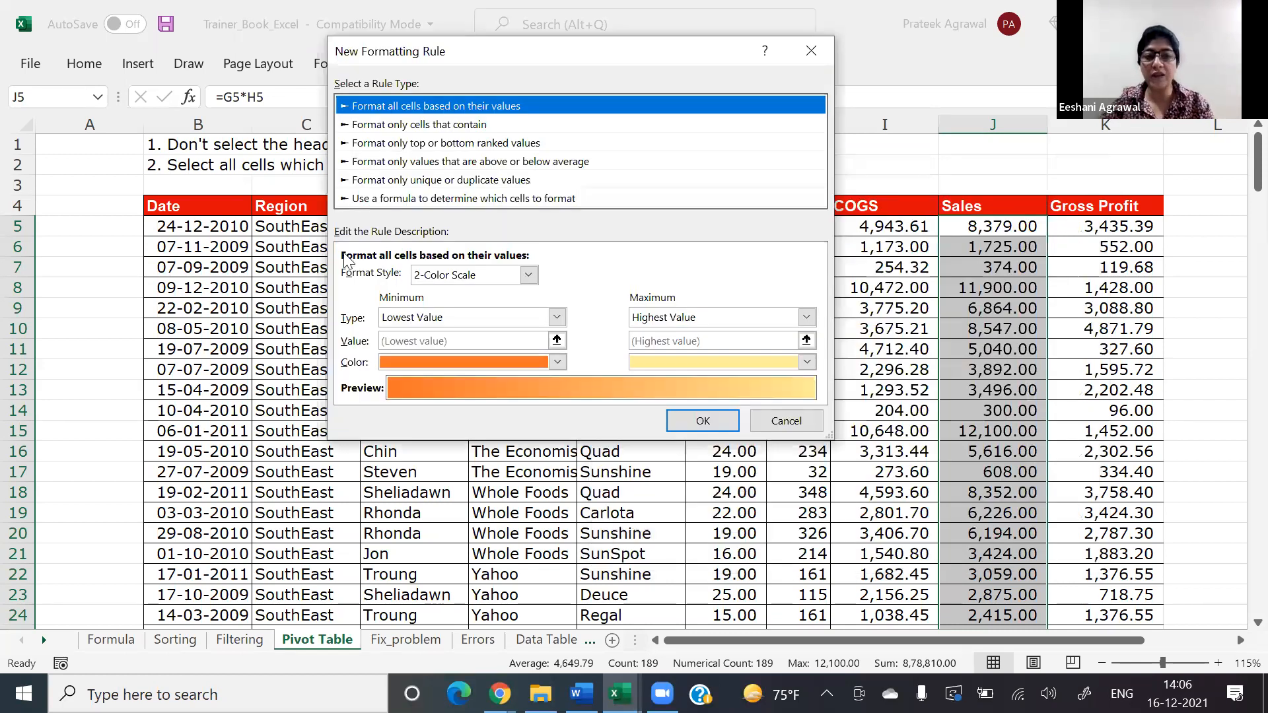
Step: Define a 2-Color Scale with white for the lowest value and blue for the highest, and apply it to the Sales values
click(530, 274)
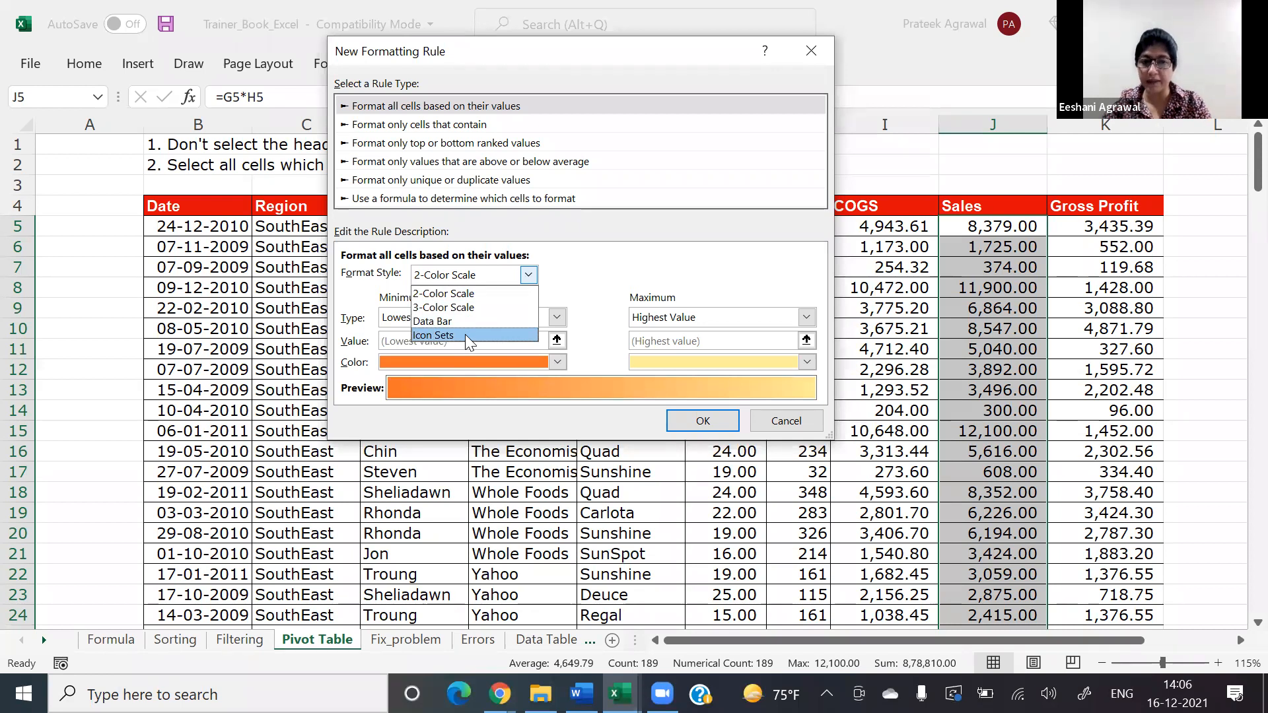
click(443, 298)
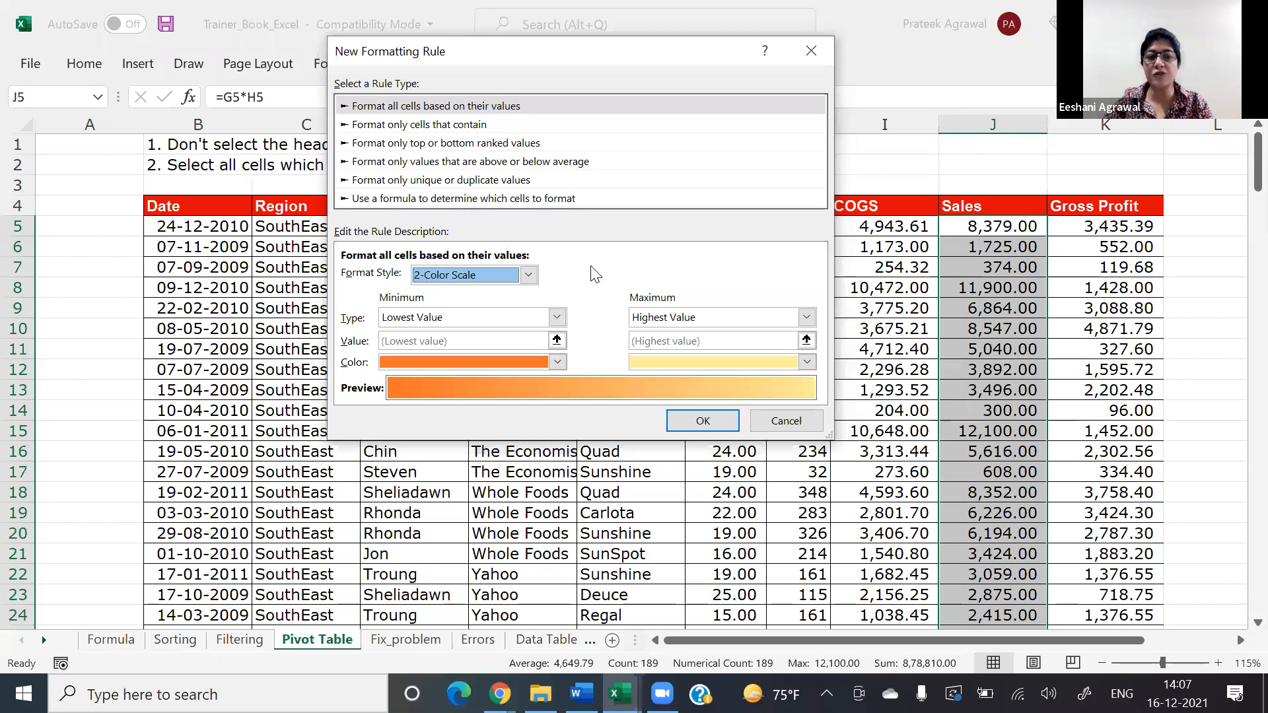
click(487, 362)
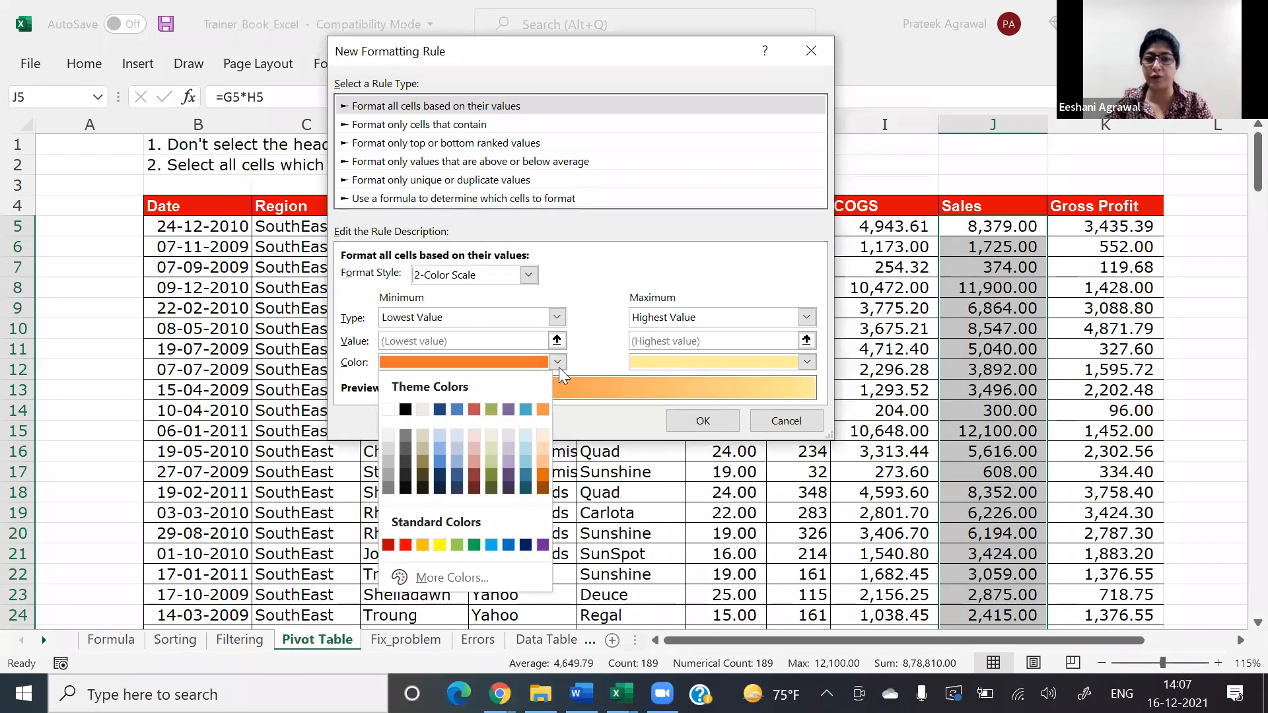
click(387, 410)
click(672, 362)
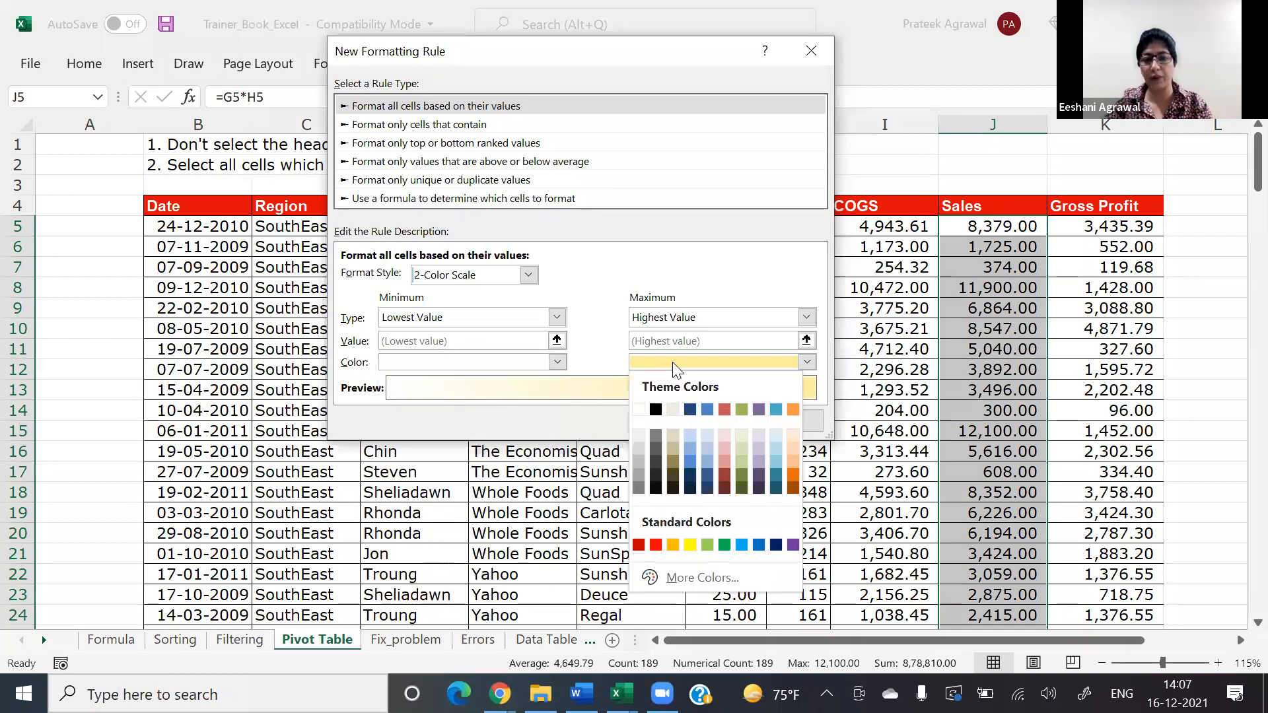
click(689, 465)
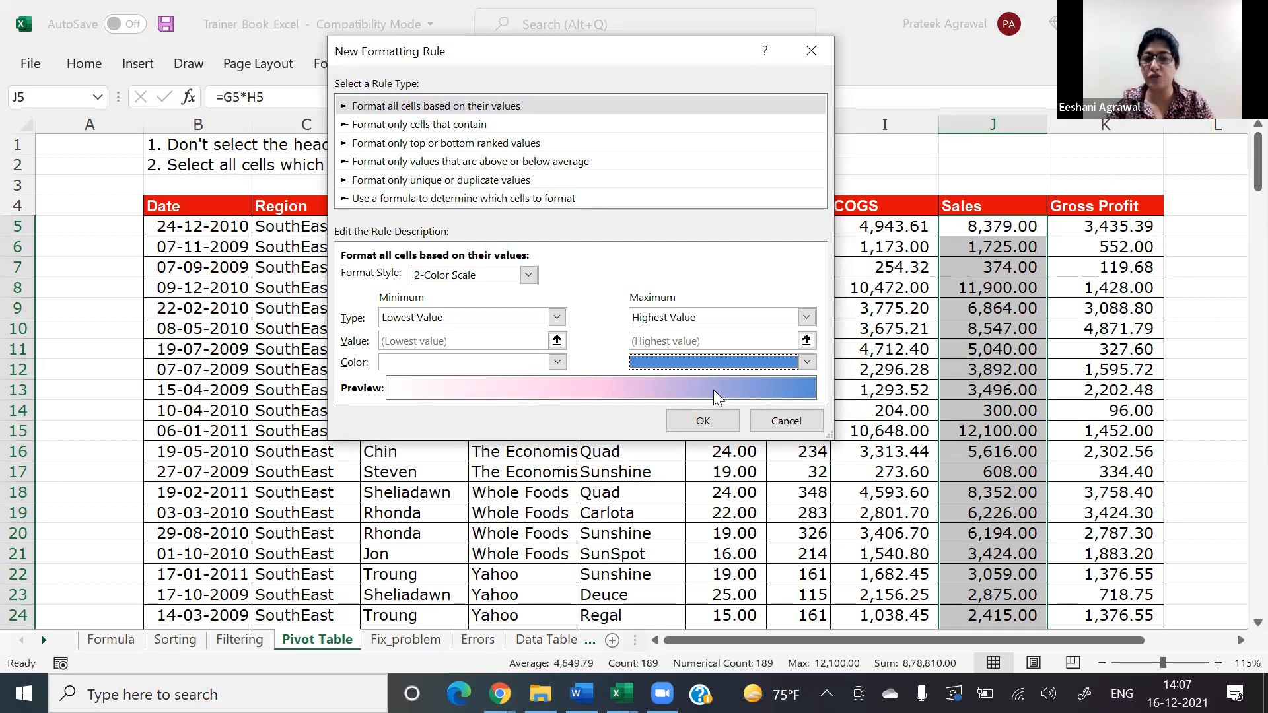
click(725, 428)
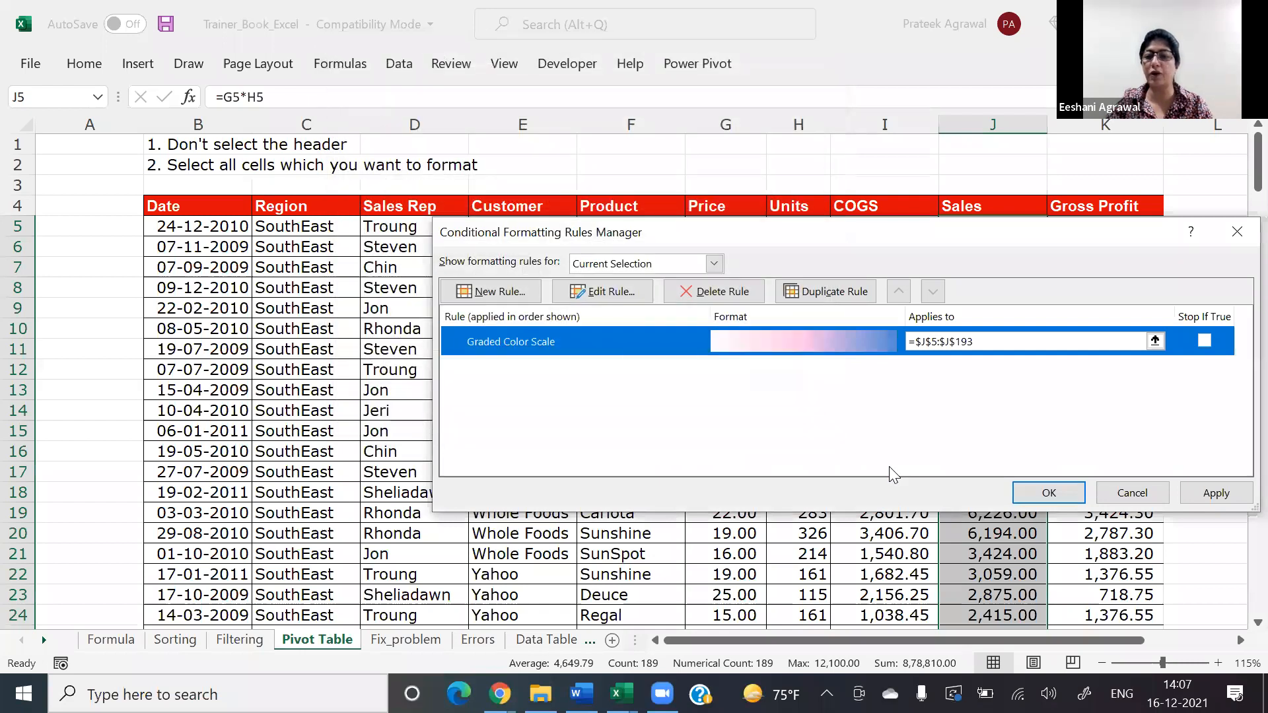
click(1049, 493)
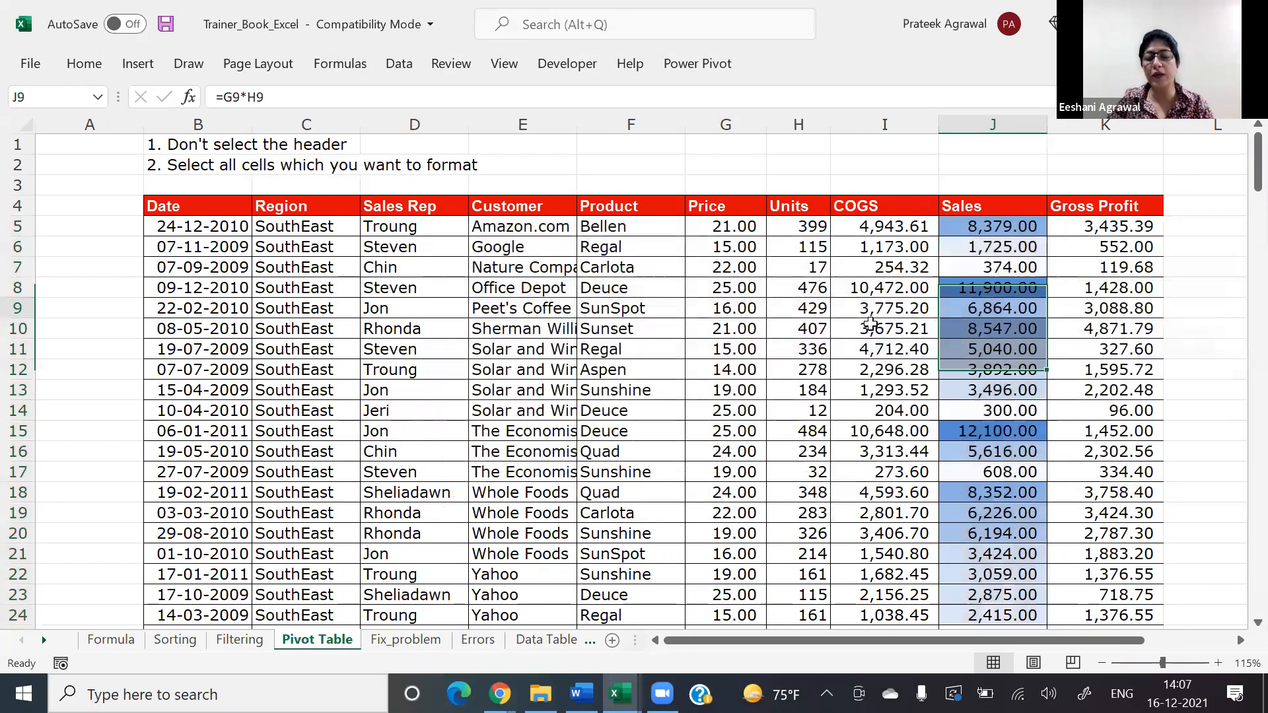
key(Down)
key(Right)
key(Right)
key(Right)
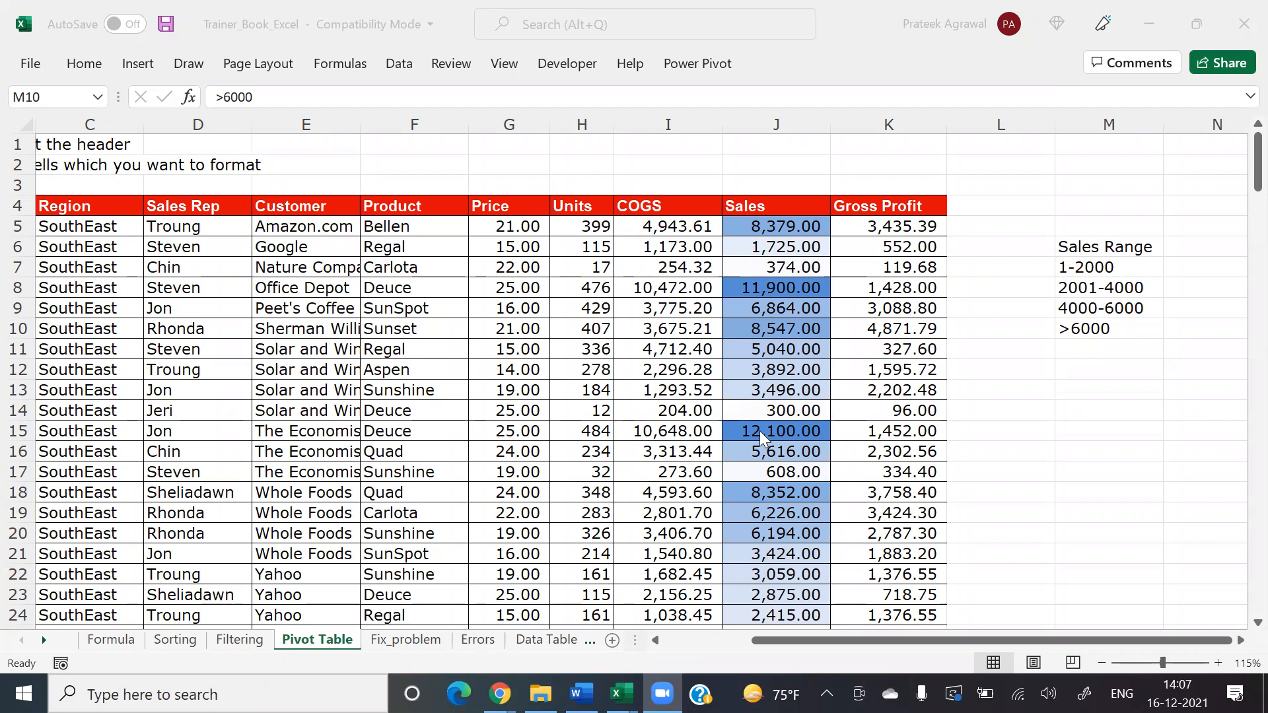
key(F2)
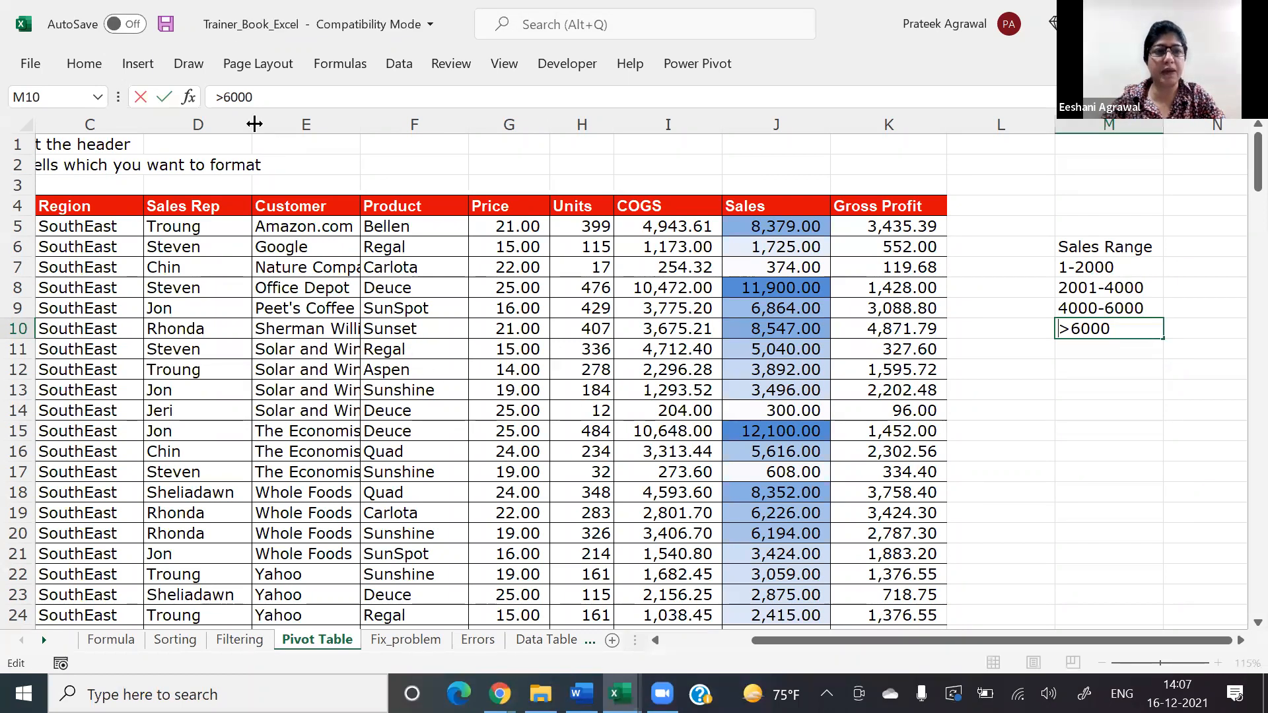
Step: Create a pivot table from the sales data on a new sheet, with Product as rows and Date as columns
click(414, 329)
click(138, 64)
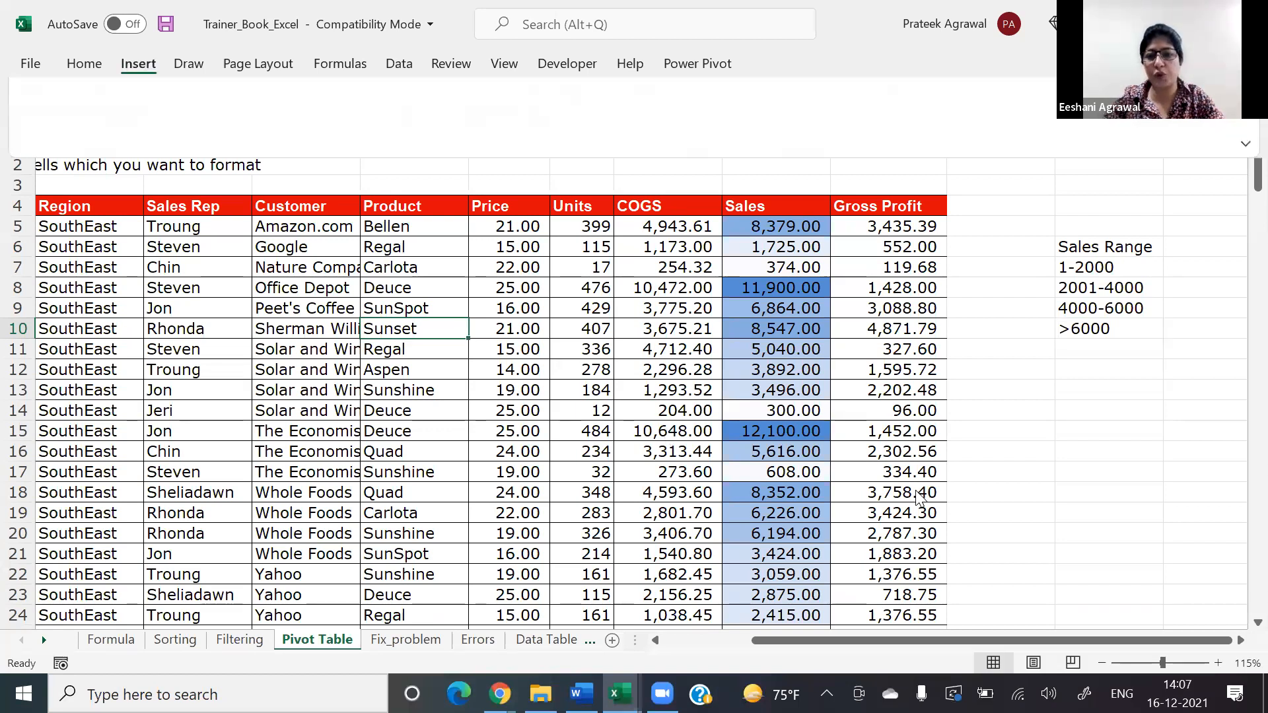
click(977, 340)
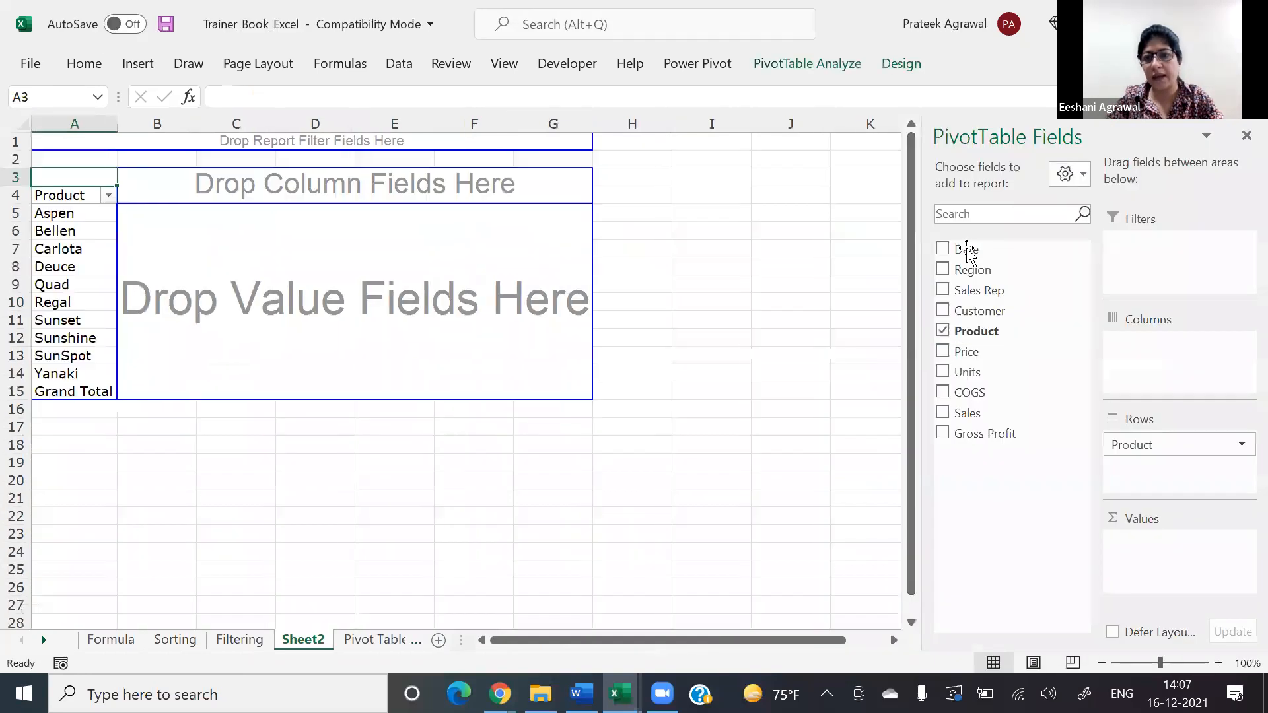
drag(966, 251, 330, 210)
Step: Group the pivot table's date columns by Years only, without Months and Quarters
right_click(328, 210)
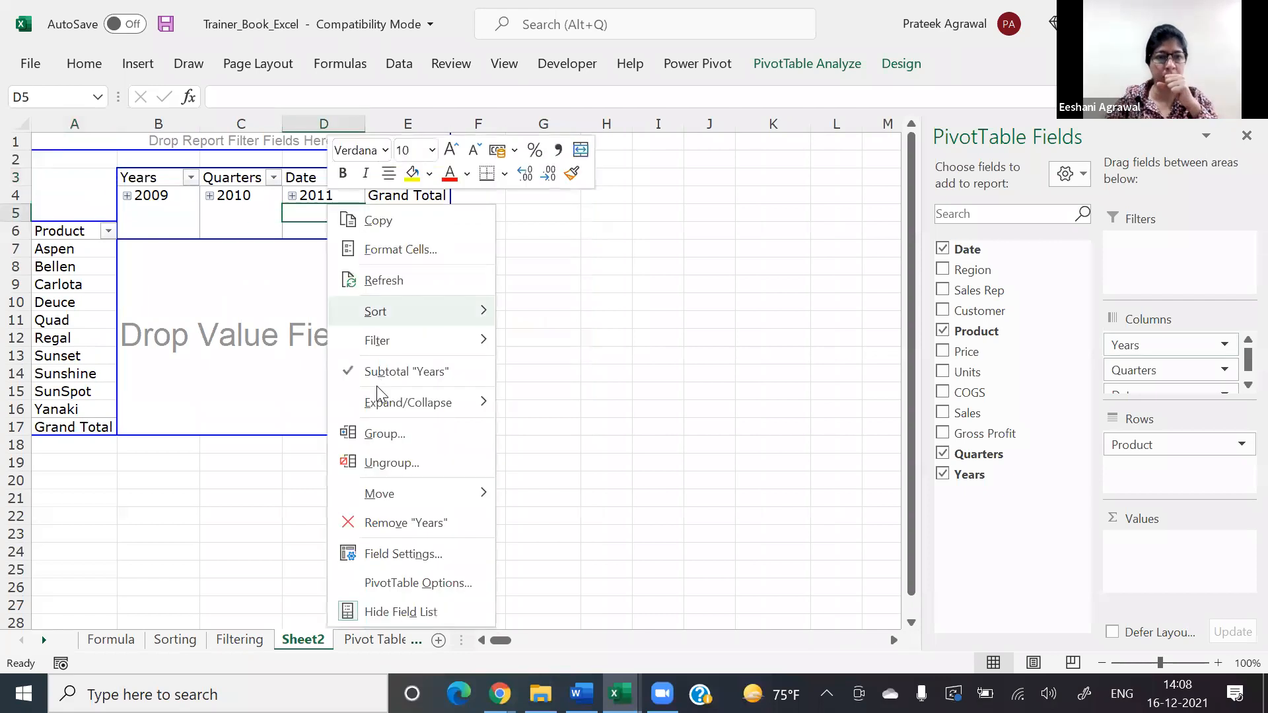
click(381, 439)
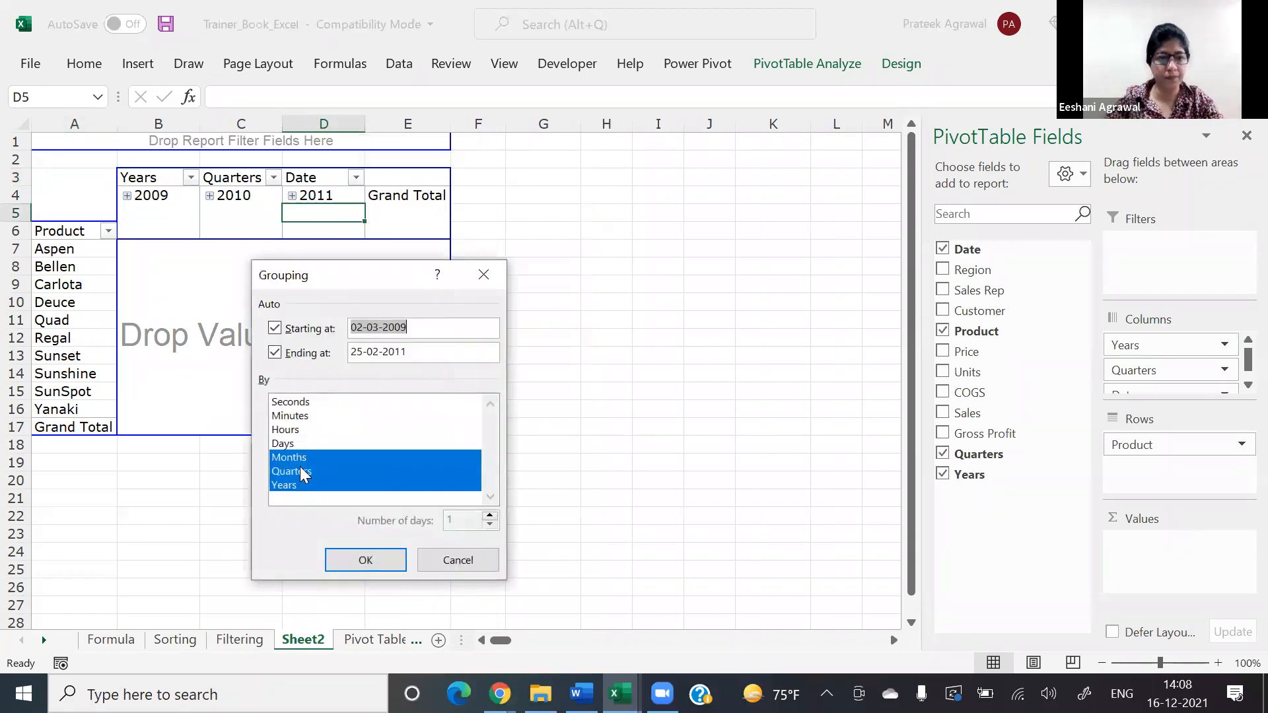
click(295, 471)
click(295, 458)
click(365, 560)
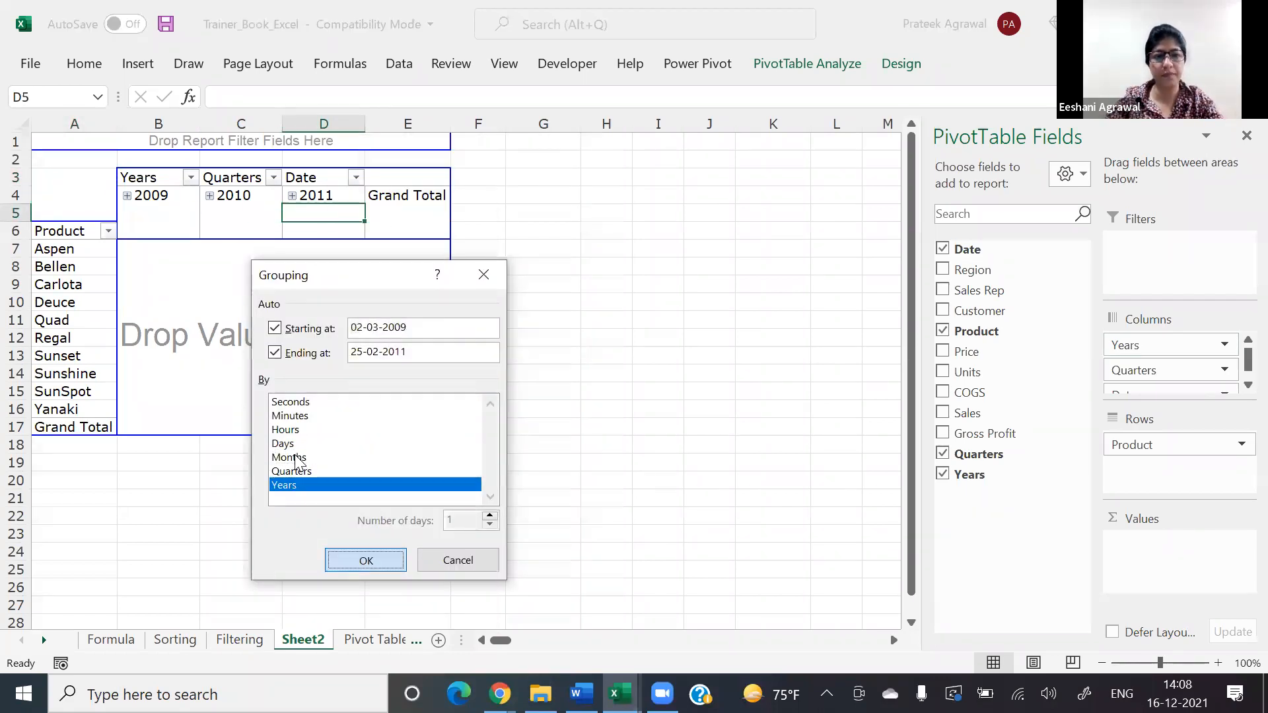
Step: Turn off the pivot table's grand totals for rows and columns, and add Sales as the summed value field
click(902, 66)
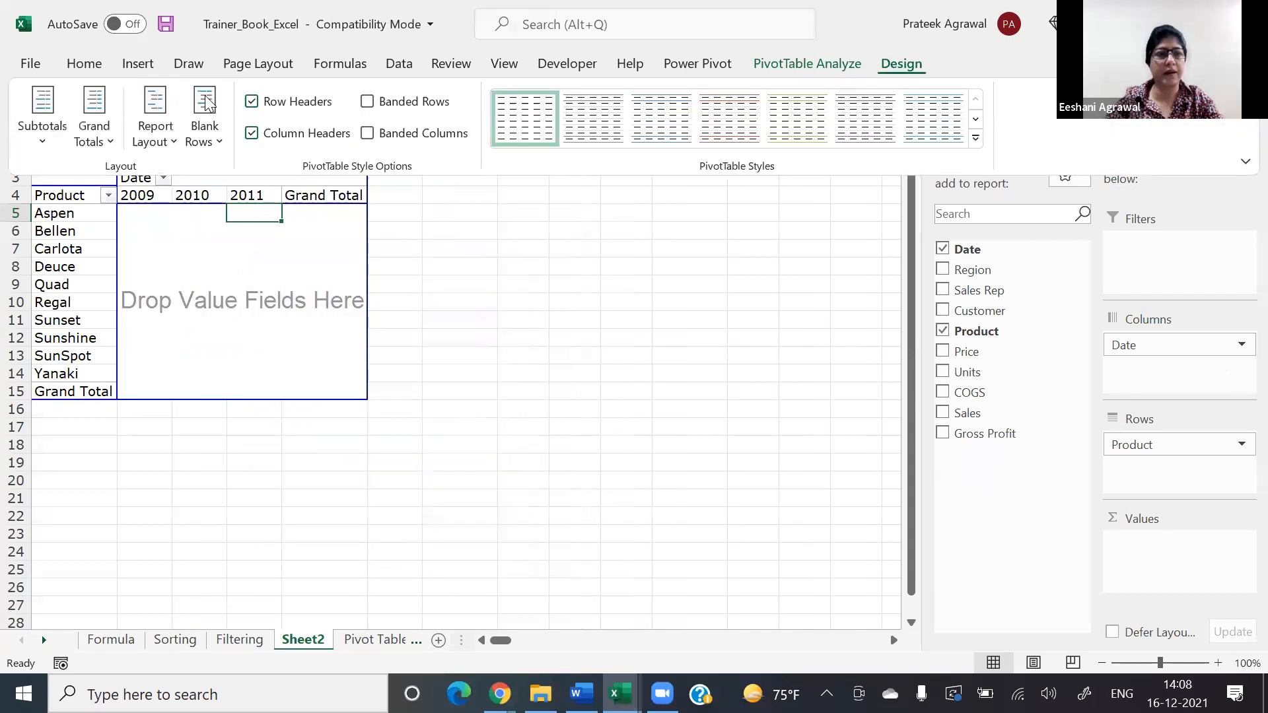
click(170, 122)
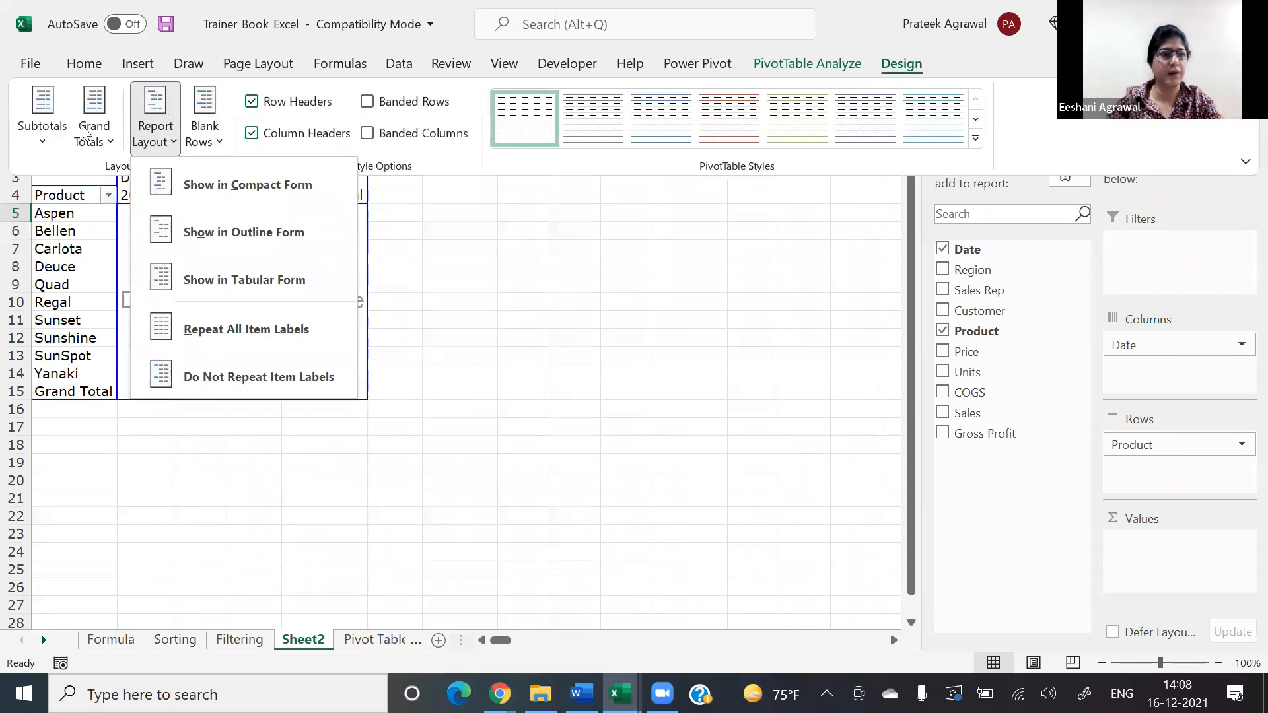
click(93, 136)
click(91, 156)
click(103, 201)
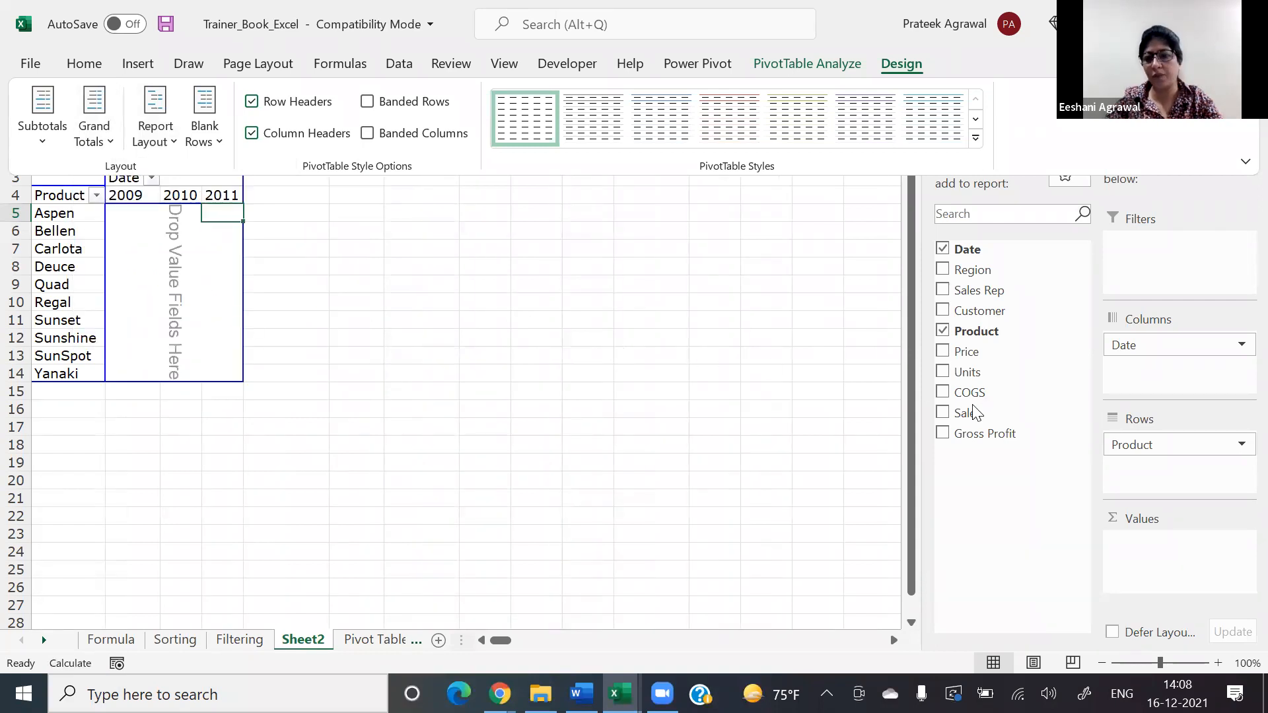
drag(969, 413, 1134, 557)
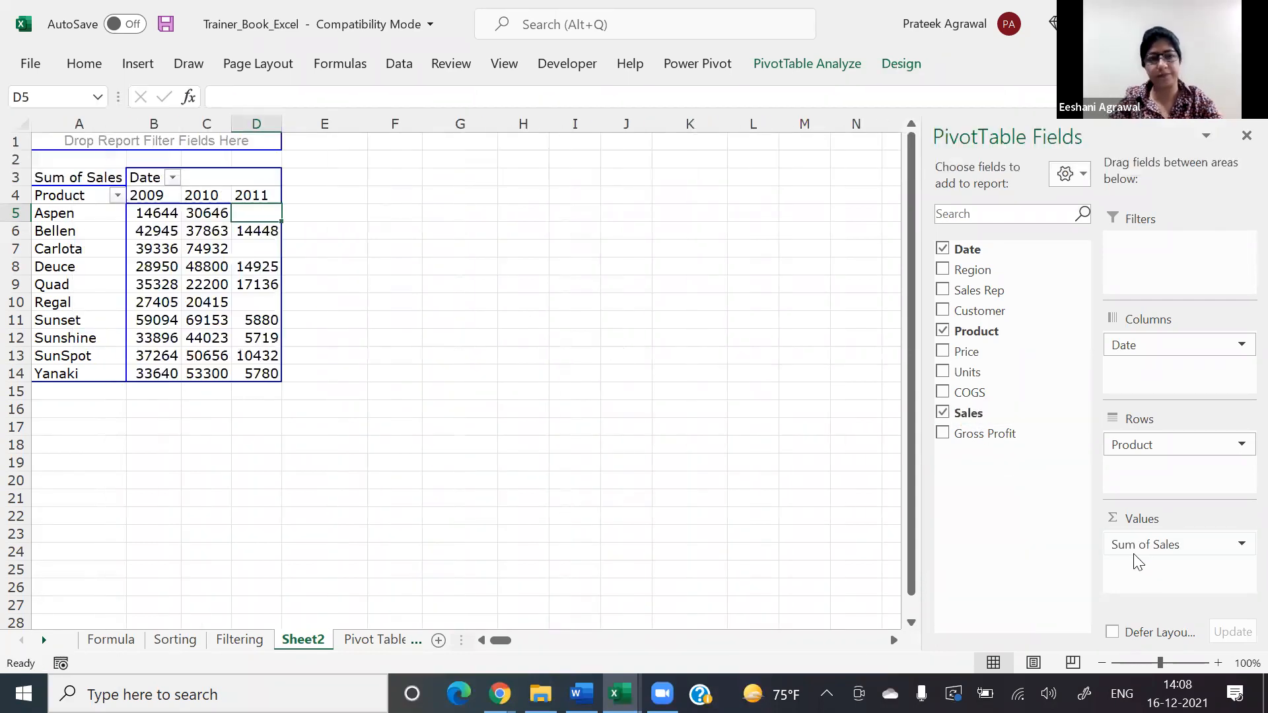
Step: Add a 2-Color Scale rule to the pivot table's sales values in B5:D14, with white for the lowest value and blue for the highest
click(1219, 665)
click(1219, 664)
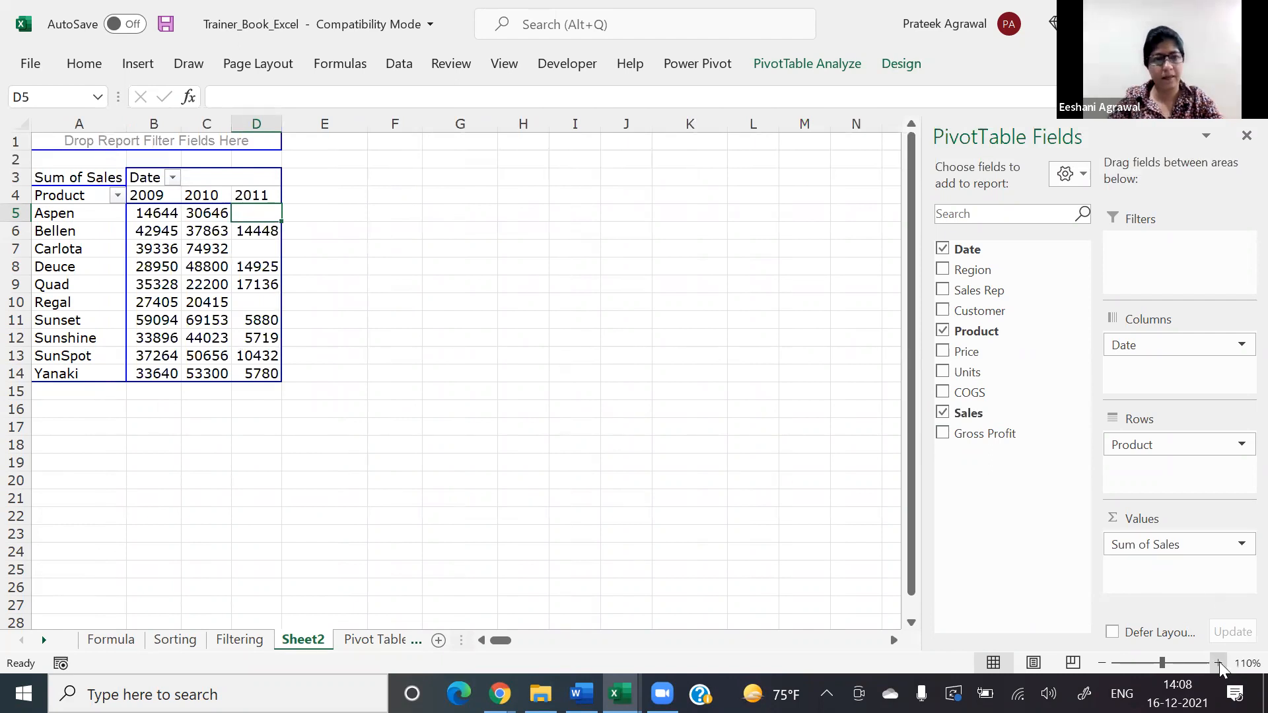
click(1219, 665)
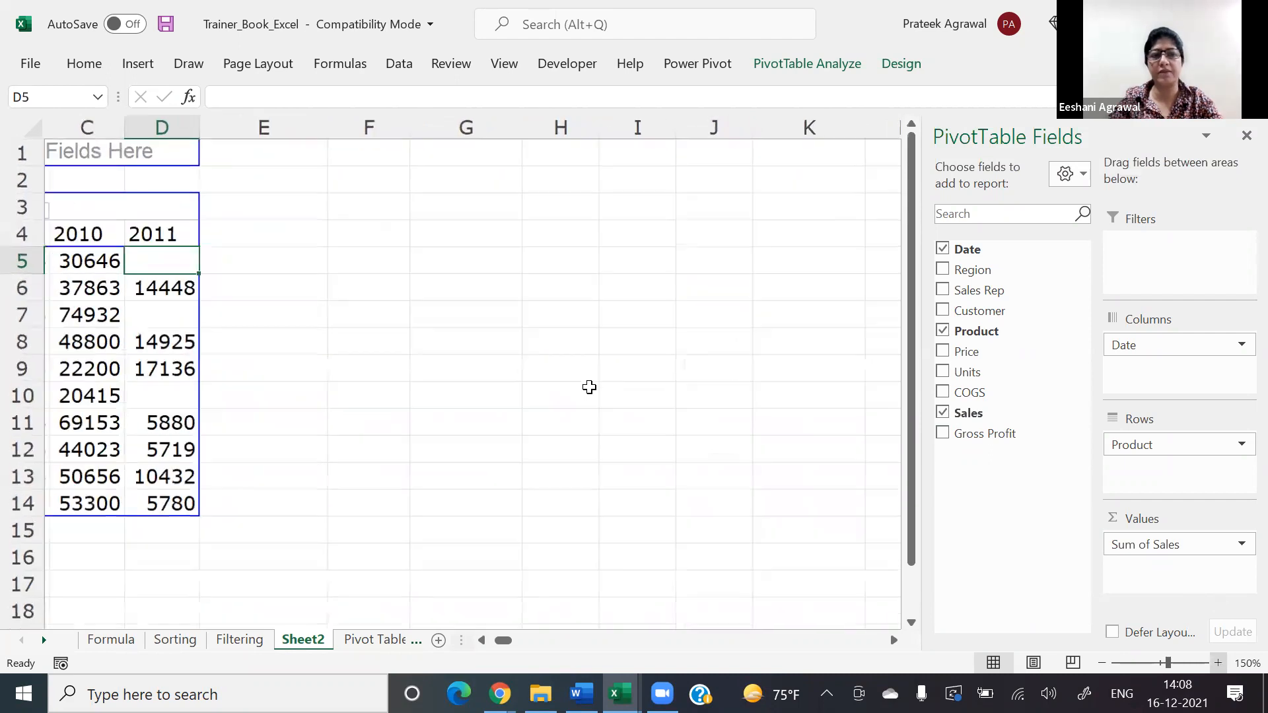
key(ctrl+Home)
key(Down)
key(Right)
key(Down)
key(Down)
key(Down)
key(Down)
key(Up)
key(shift+Right)
key(shift+Right)
key(shift+Down)
key(shift+Down)
key(shift+Down)
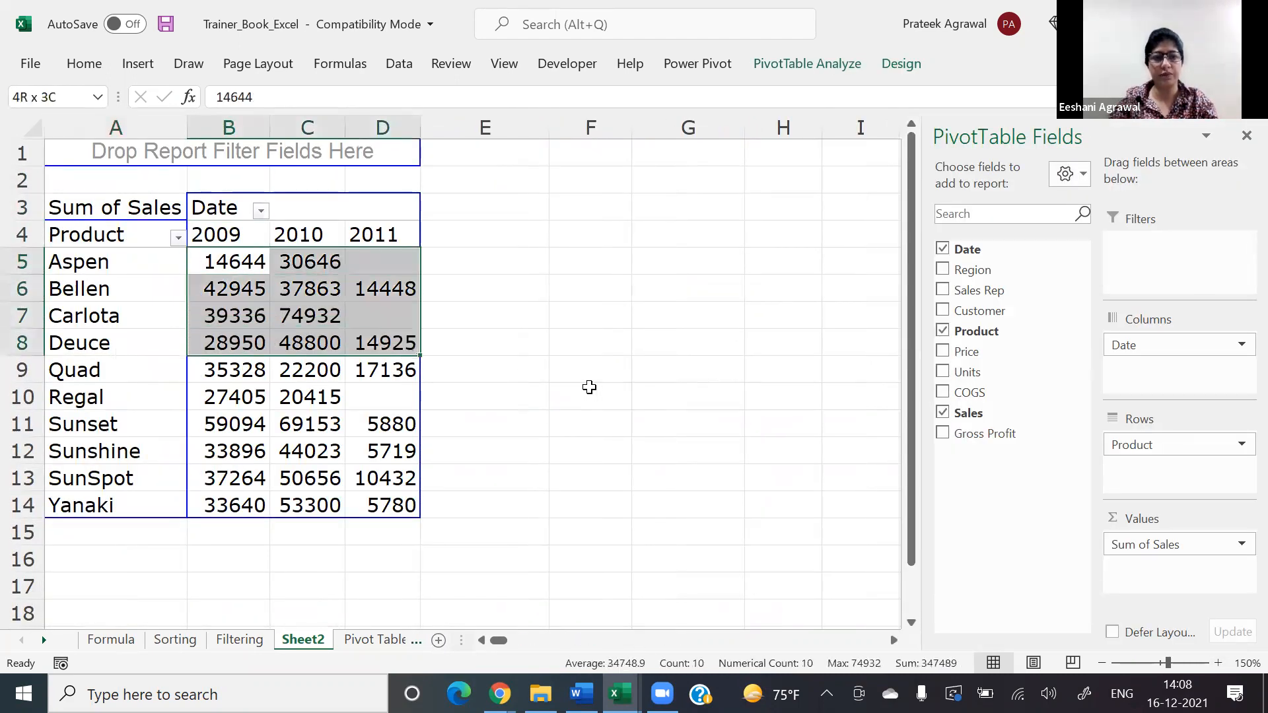
key(shift+Down)
key(shift+Down)
key(shift+Down)
key(shift+Down)
key(shift+Down)
key(shift+Down)
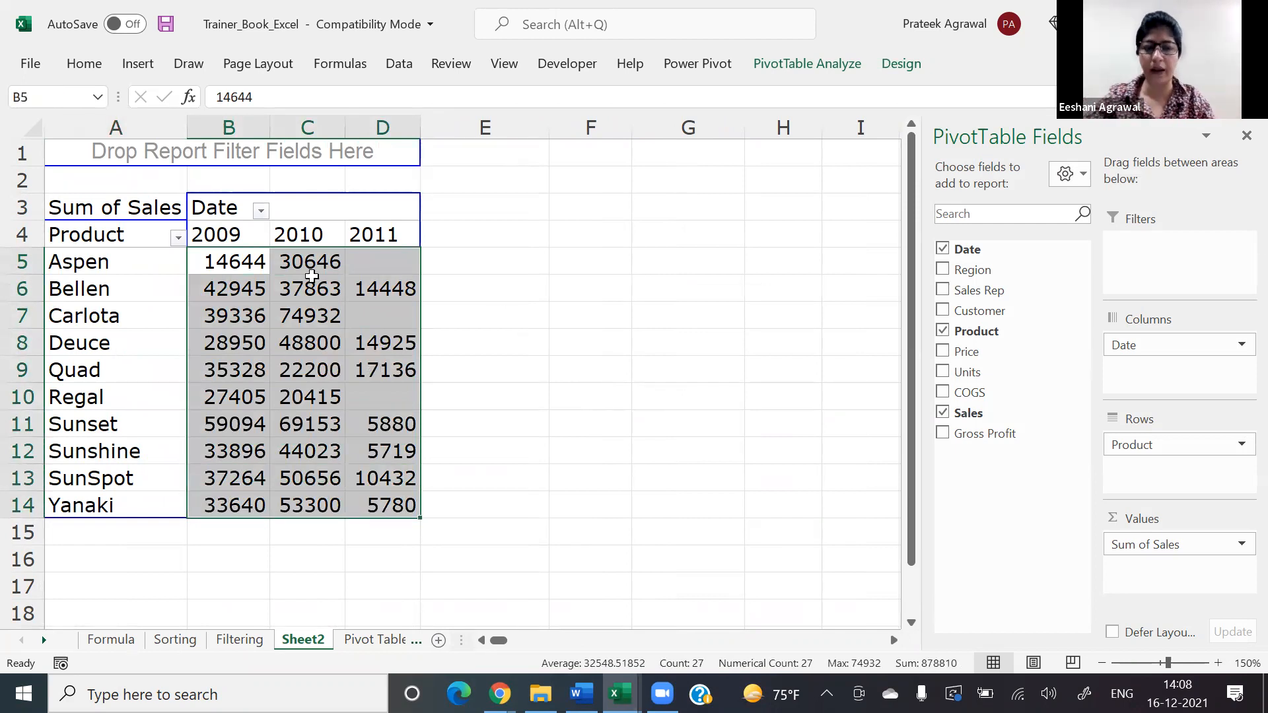
click(84, 63)
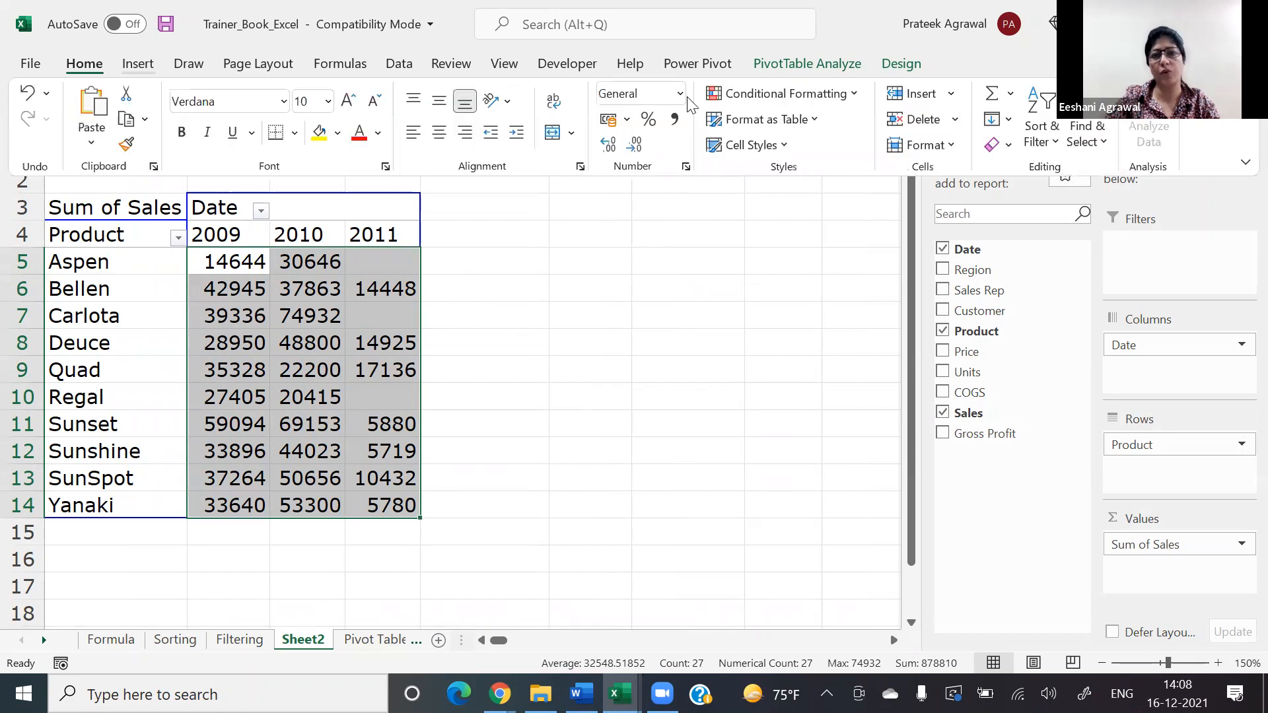
click(779, 93)
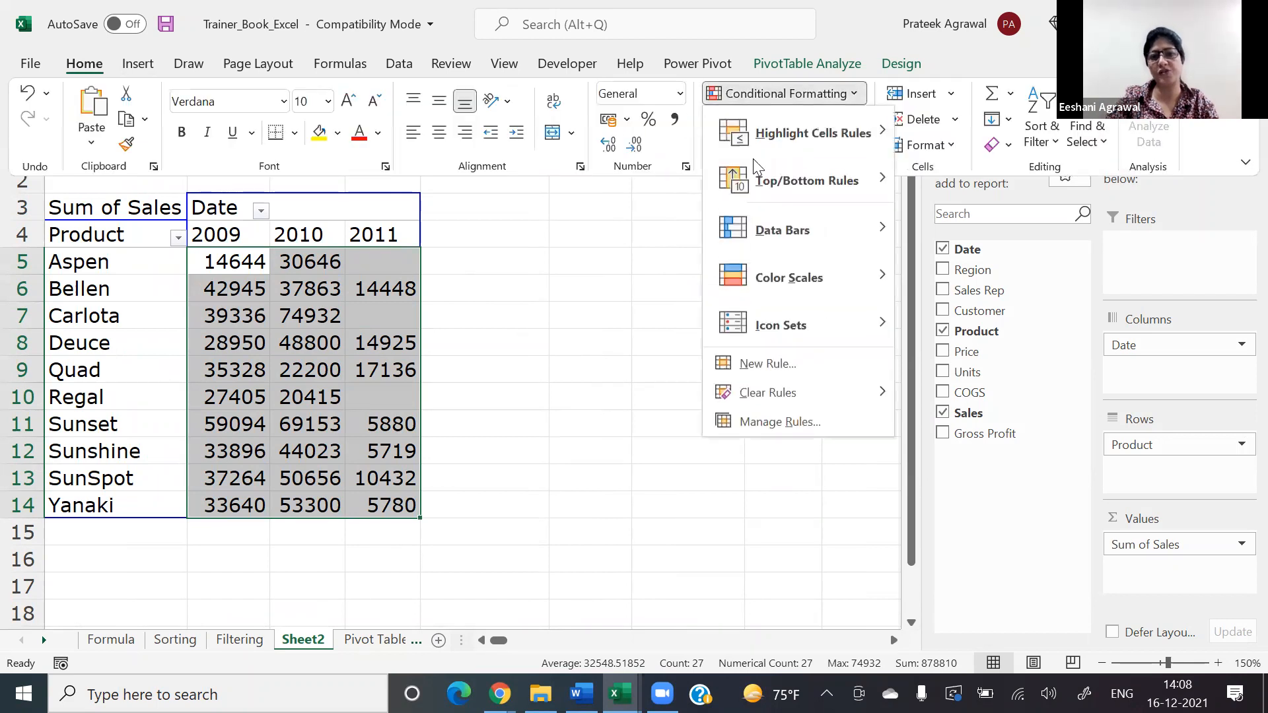
click(771, 422)
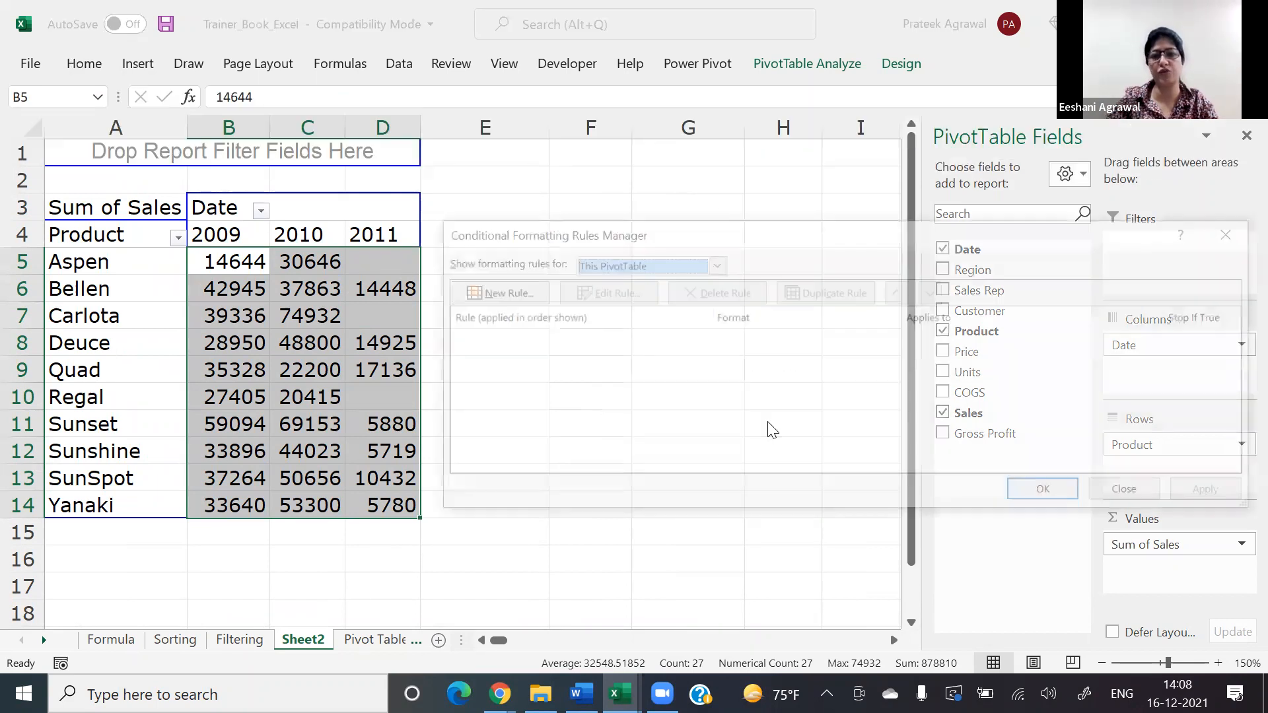
click(507, 294)
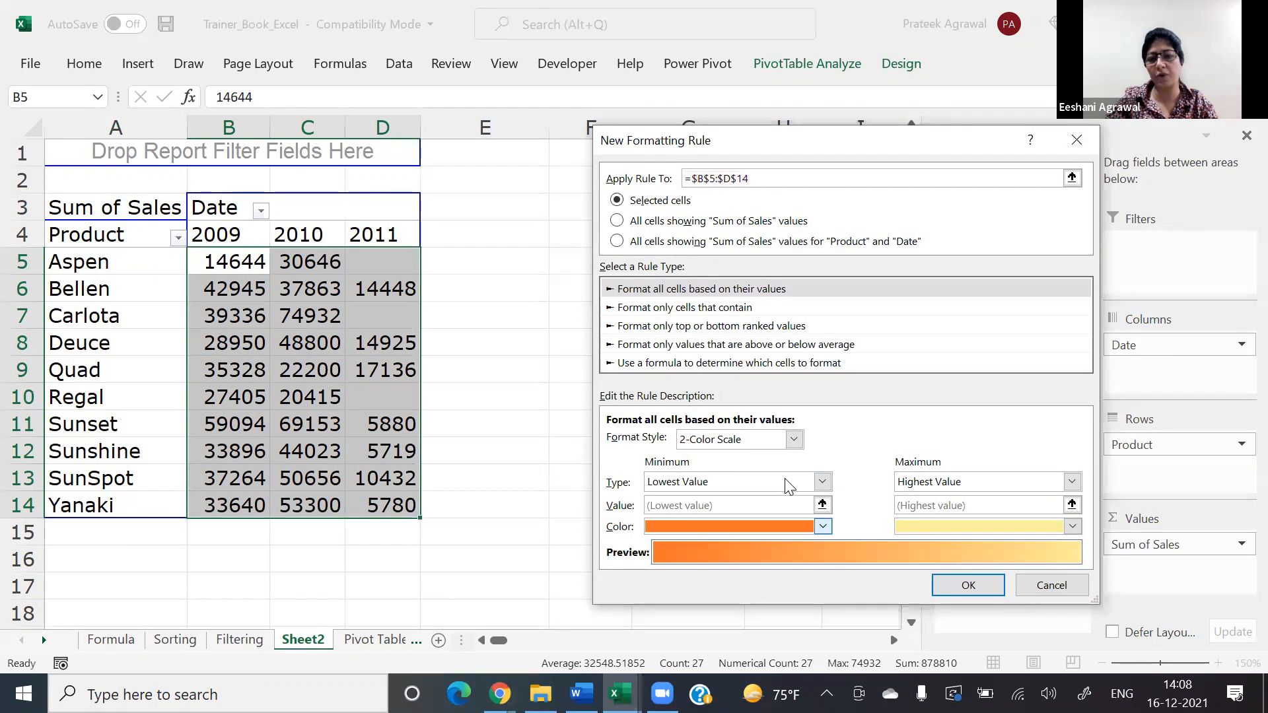
click(823, 527)
click(653, 335)
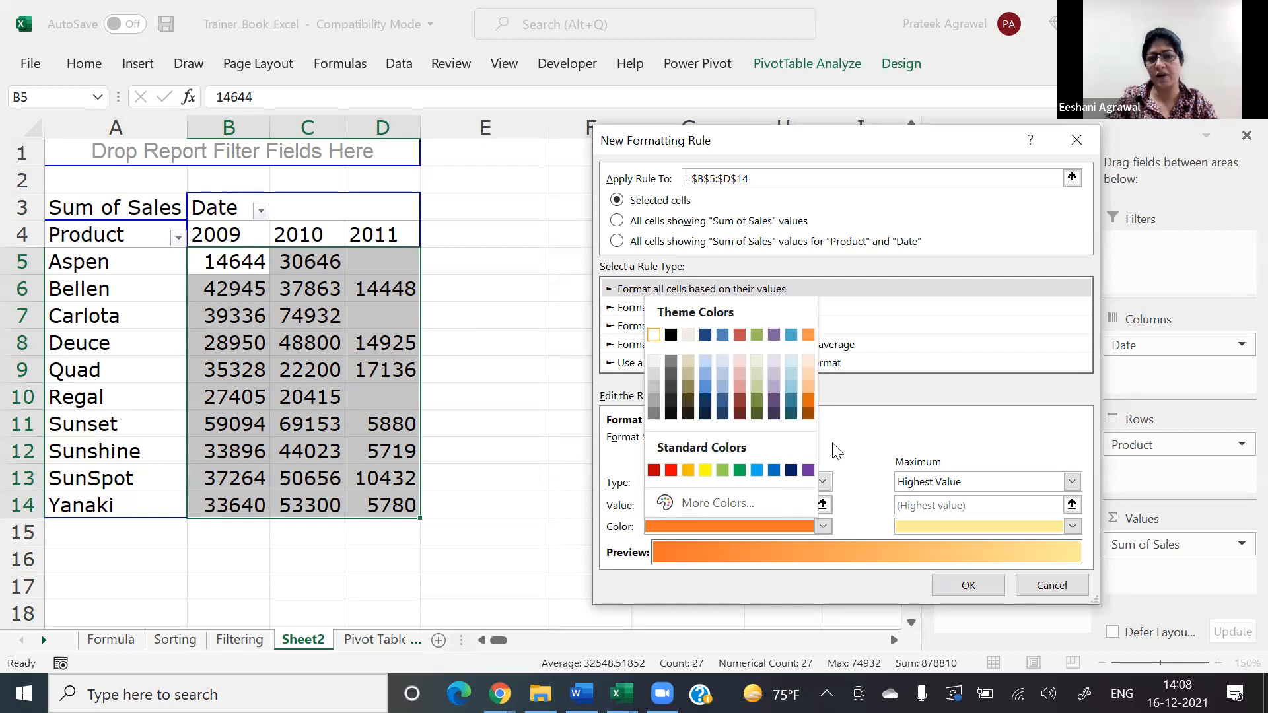
click(1072, 527)
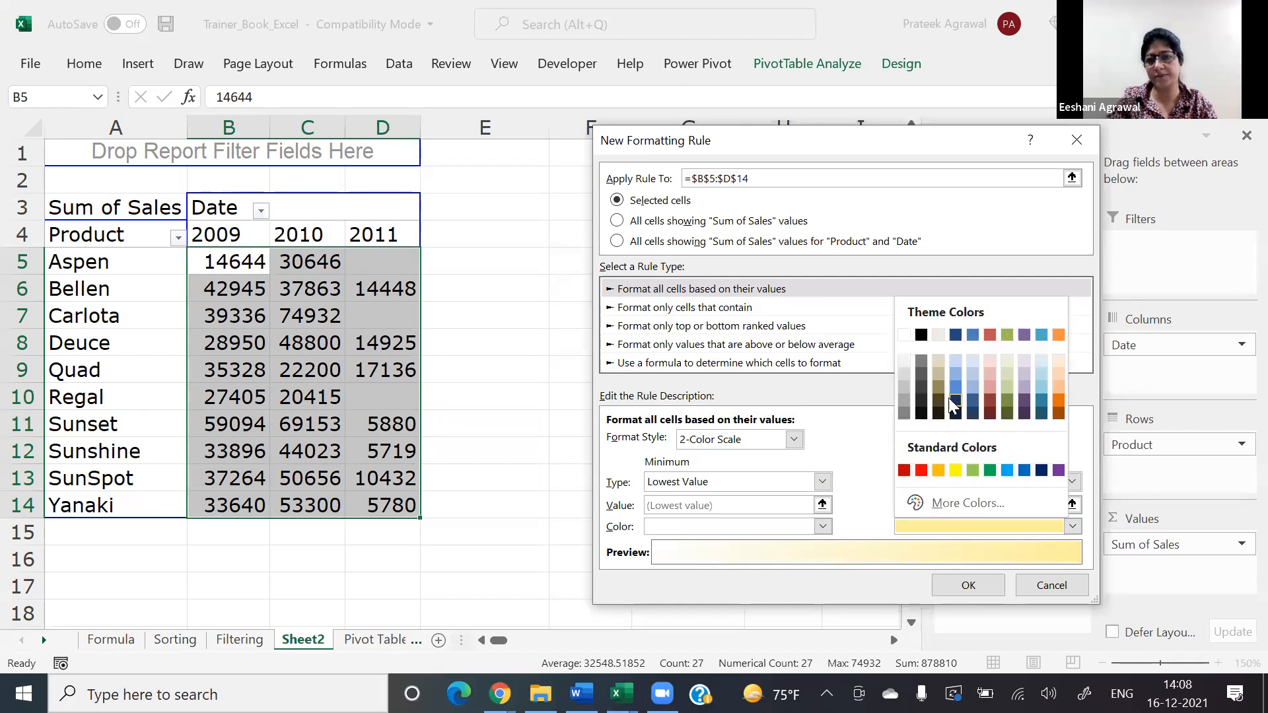
click(955, 387)
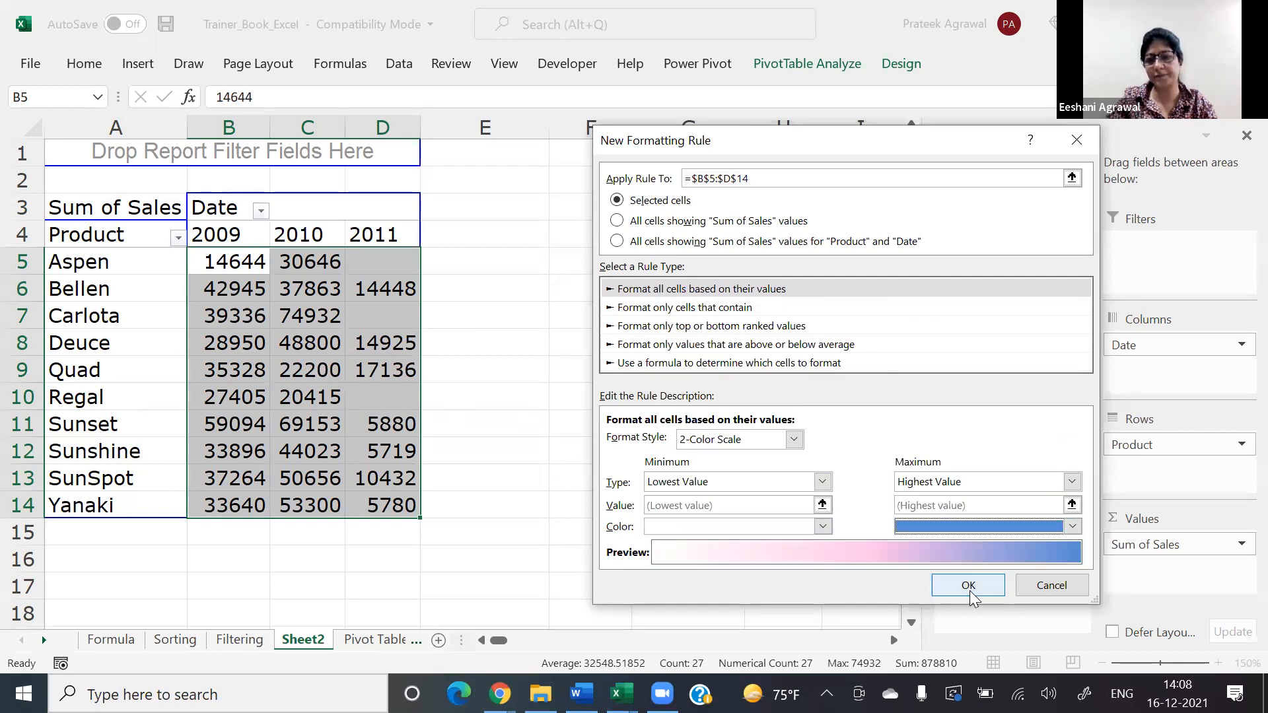
click(968, 586)
click(1049, 492)
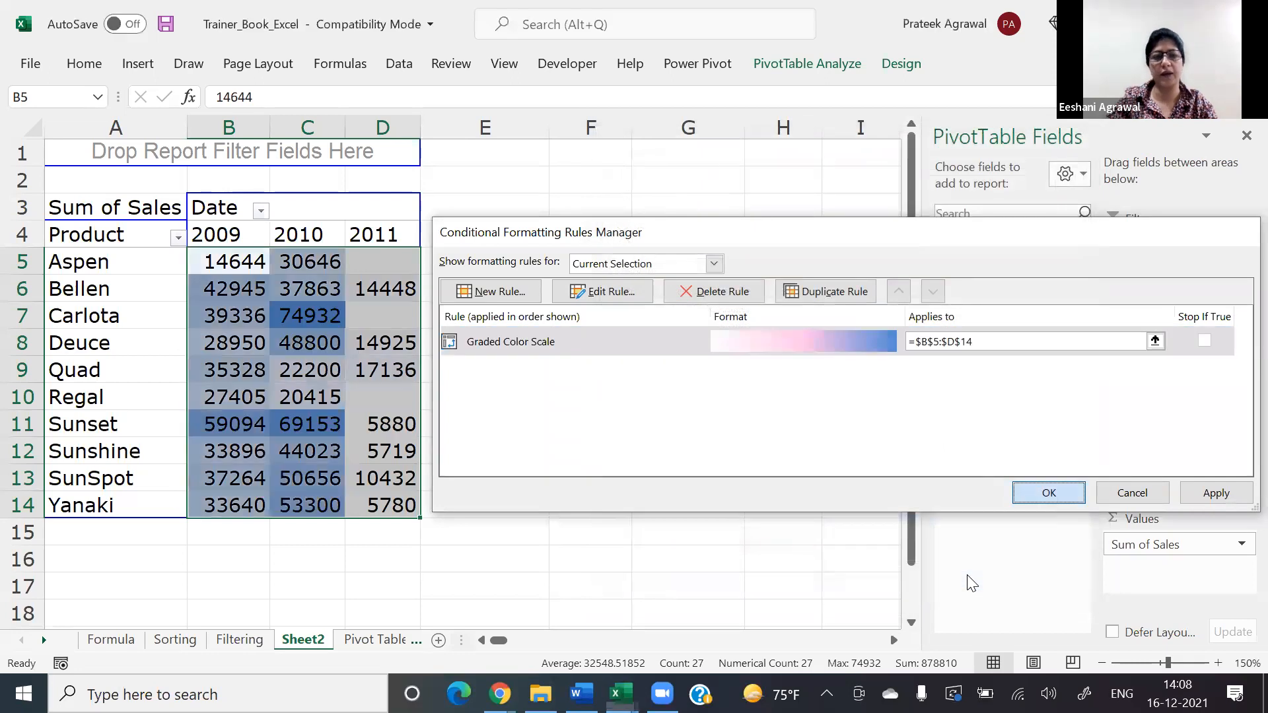
click(776, 388)
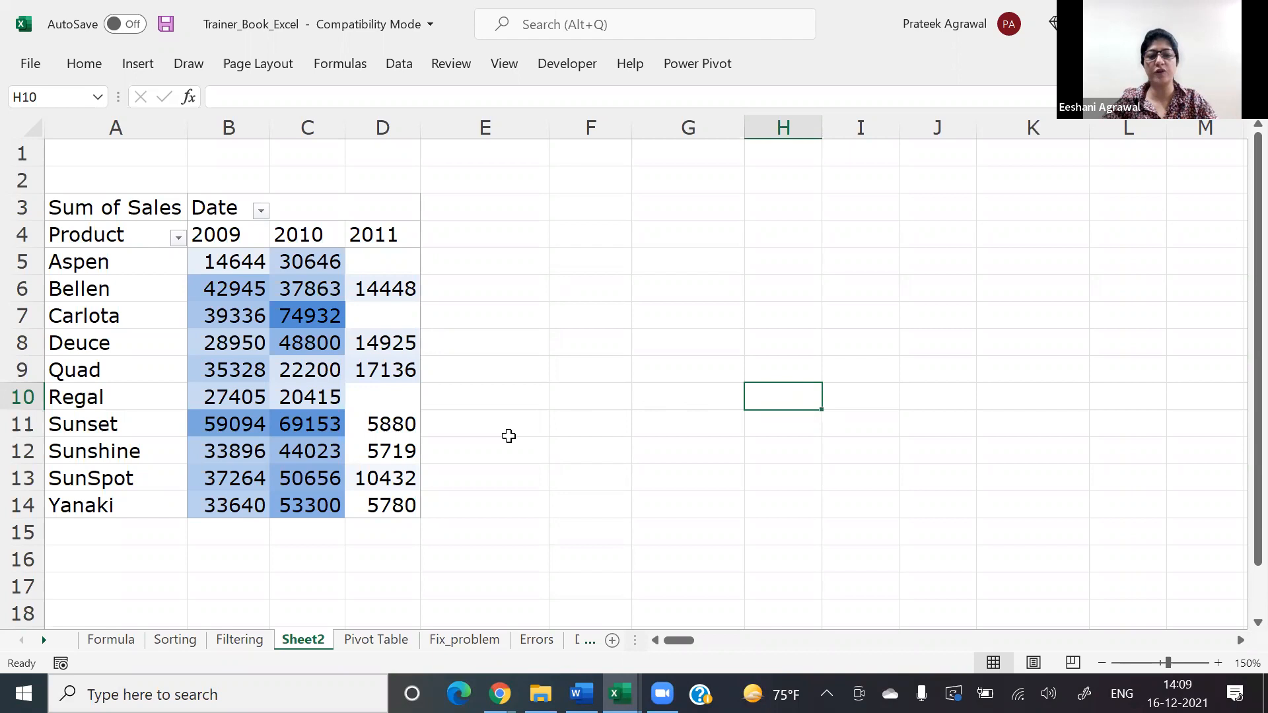
Step: Enter the labels Min and Max in cells F6 and F7 beside the pivot table
key(ctrl+Page_Down)
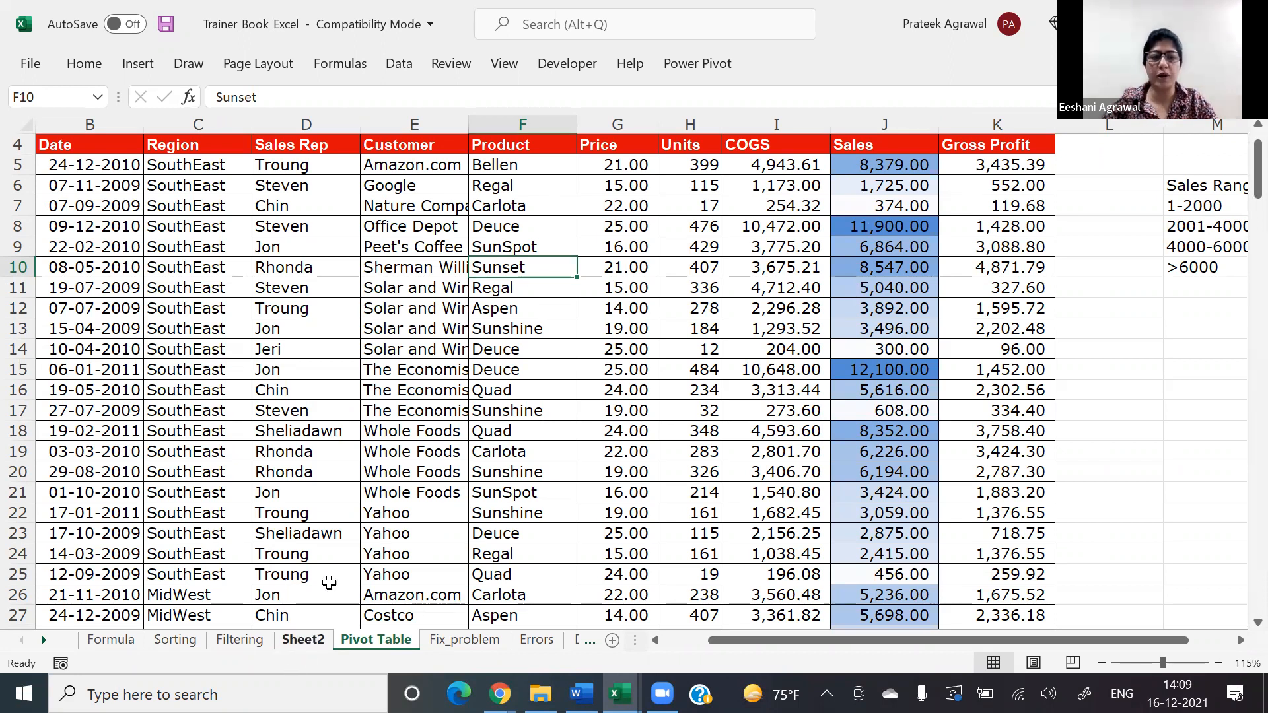
key(ctrl+Page_Up)
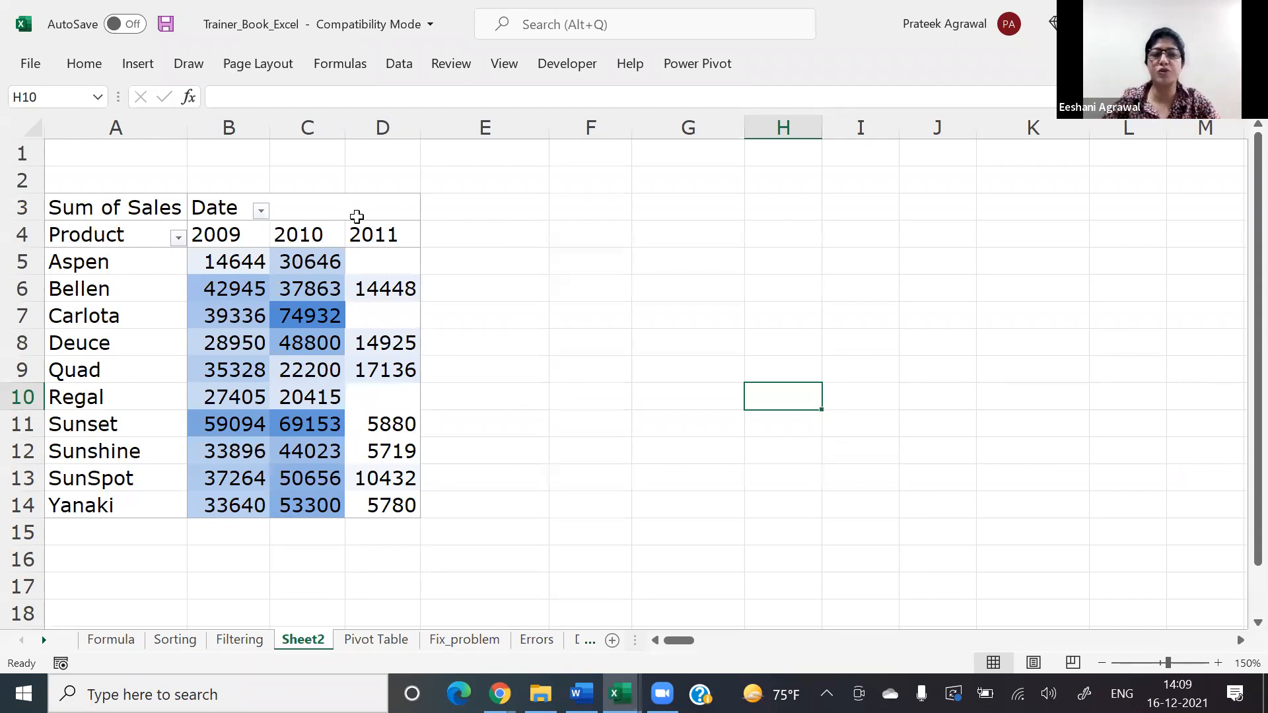
click(594, 287)
text(Min)
key(Return)
text(Max)
key(Return)
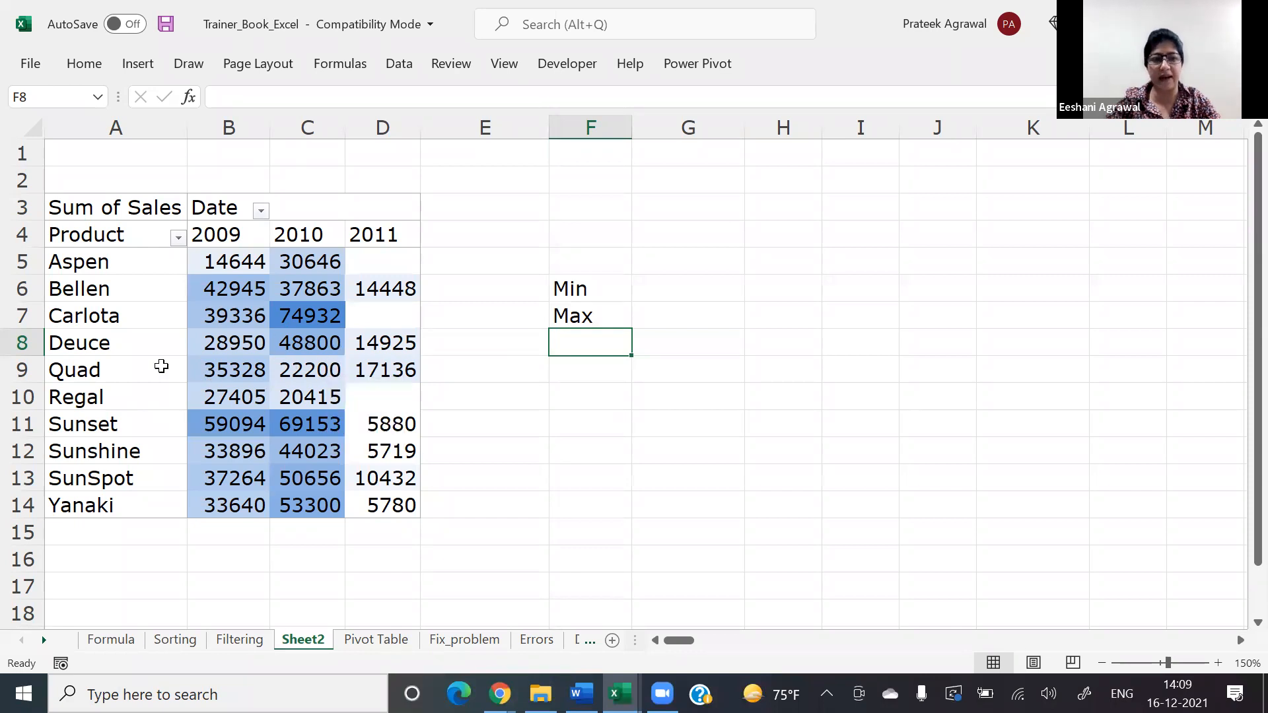
Step: Examine the color shading of the yearly sales in the Sunset and Carlota rows
click(16, 425)
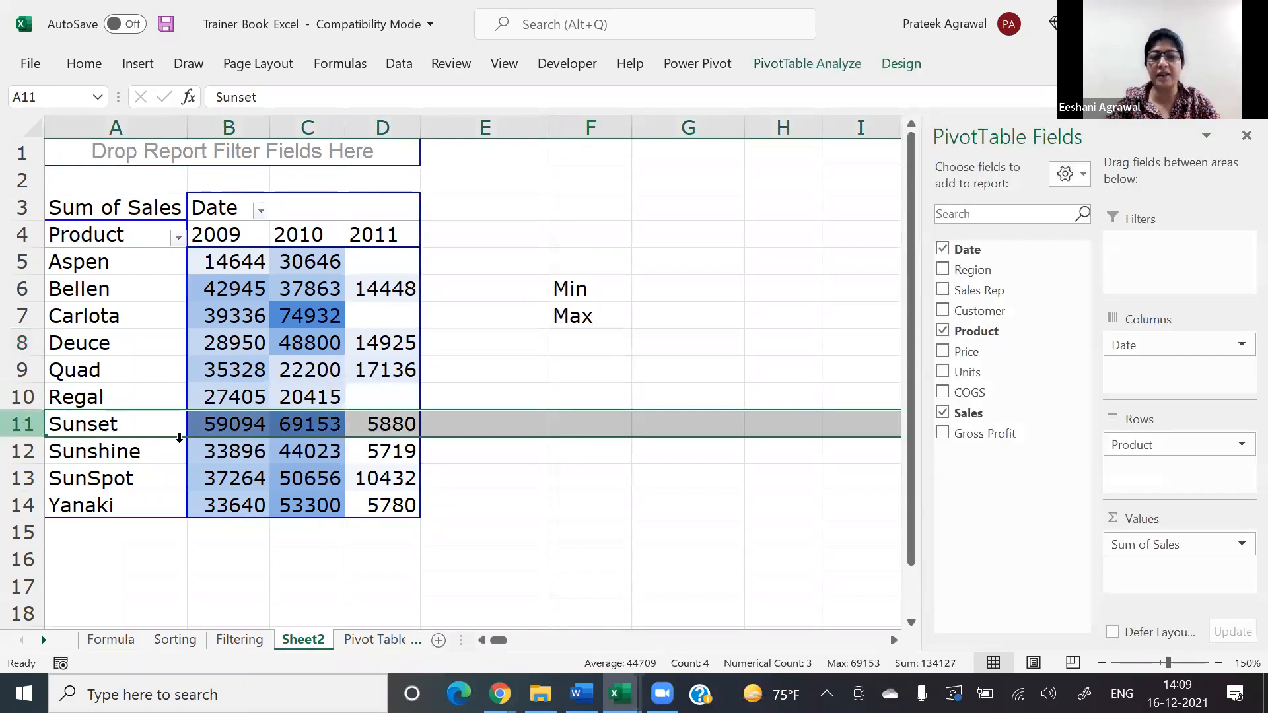
click(368, 427)
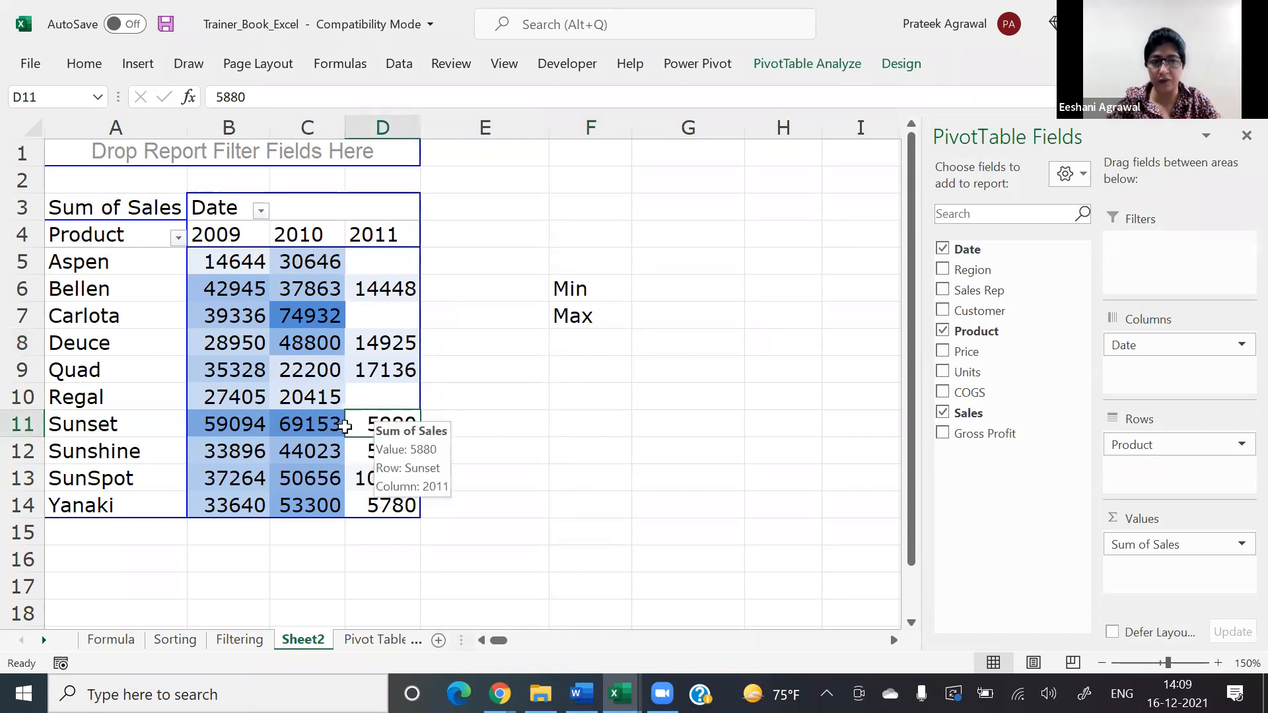
click(33, 317)
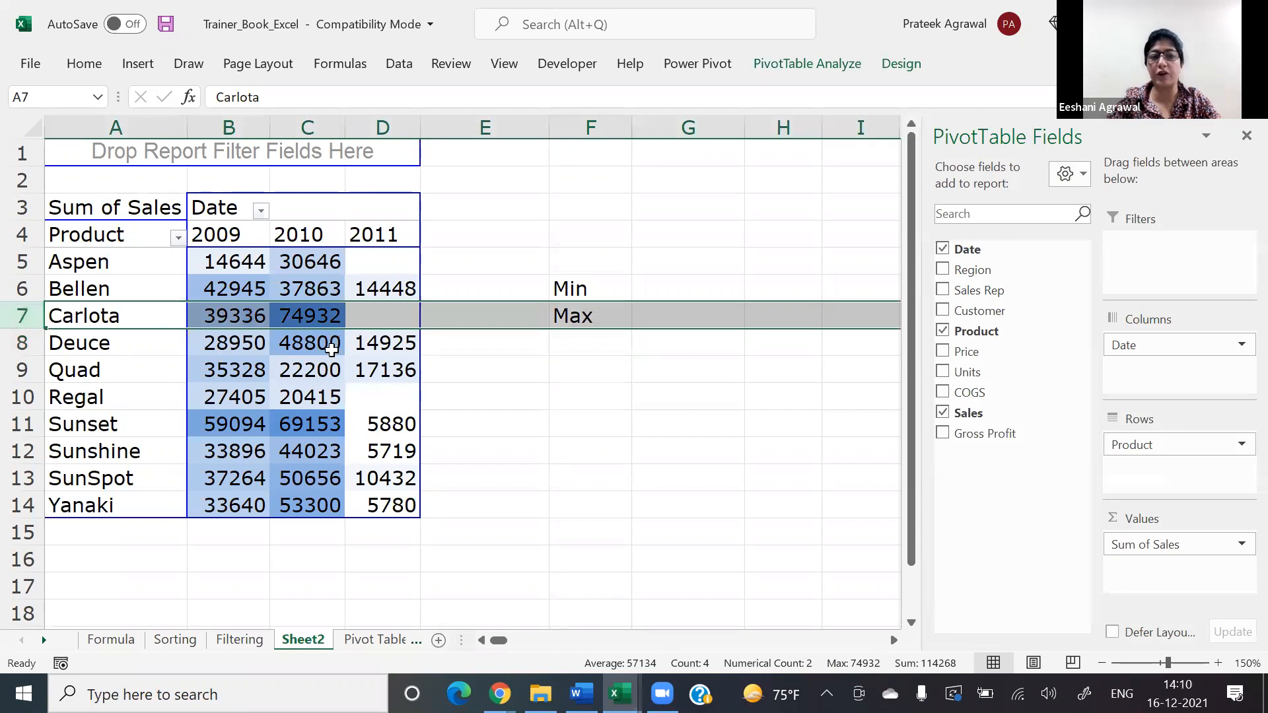
click(396, 321)
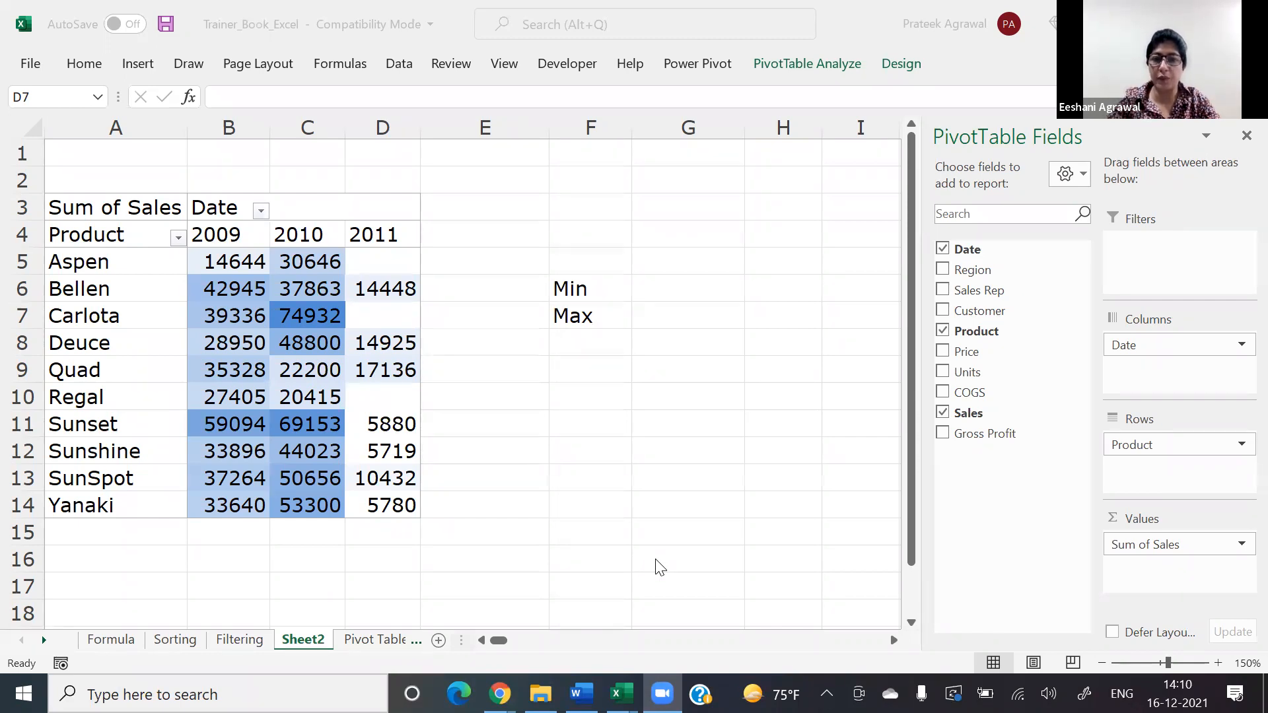
Step: Change the color scale rule on the pivot table's sales values to a 3-Color Scale with the default midpoint, and apply it
click(244, 262)
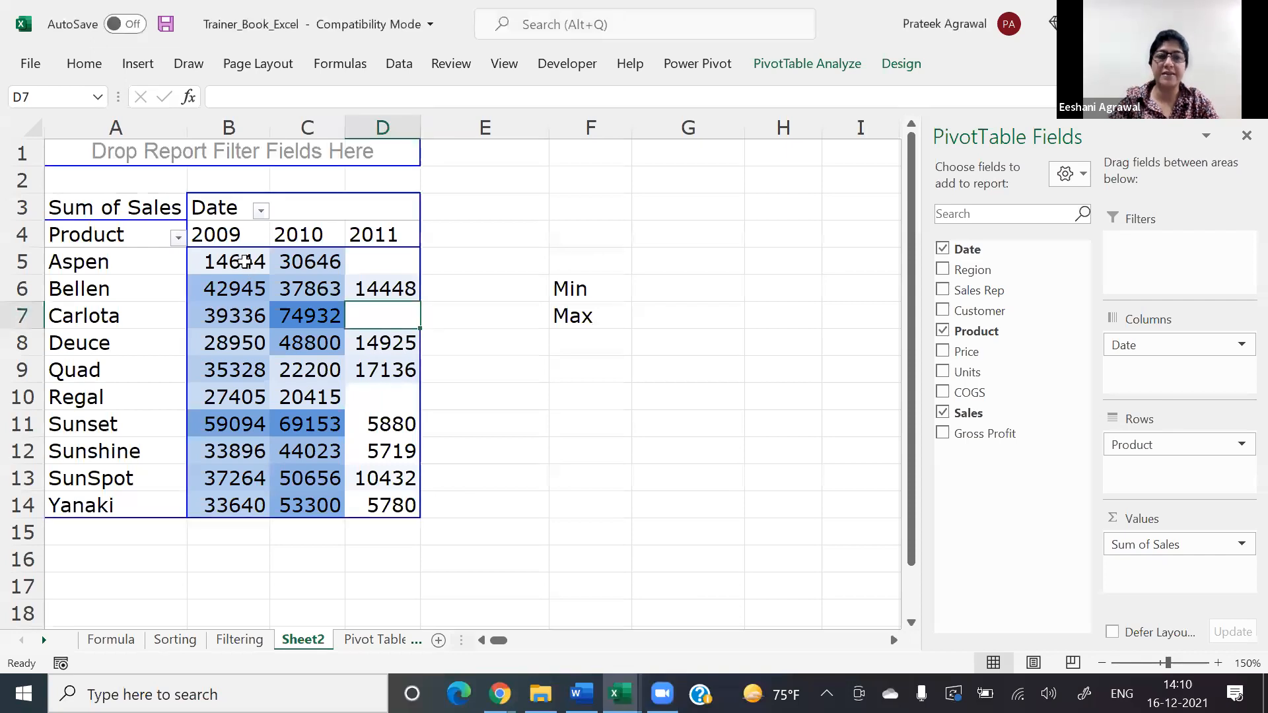
key(shift+Right)
key(shift+Right)
key(shift+Down)
key(shift+Down)
key(shift+Down)
key(shift+Down)
key(shift+Down)
key(shift+Down)
key(shift+Down)
key(shift+Down)
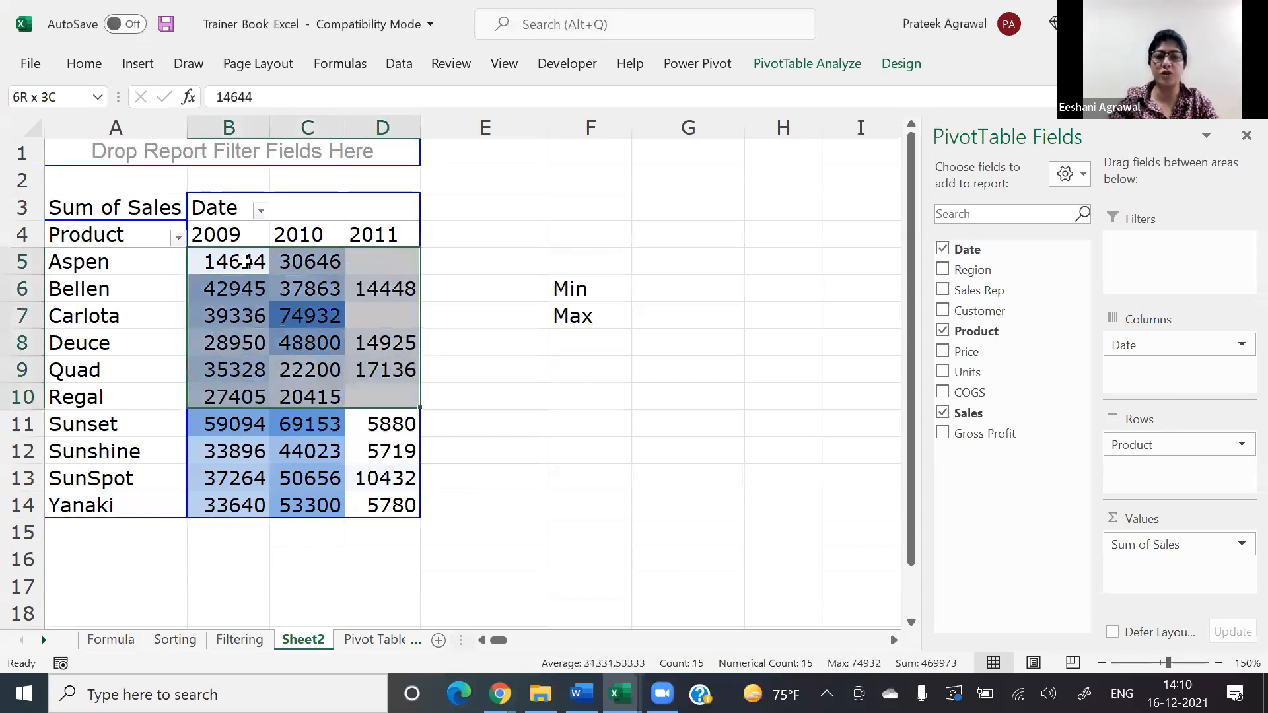
key(shift+Down)
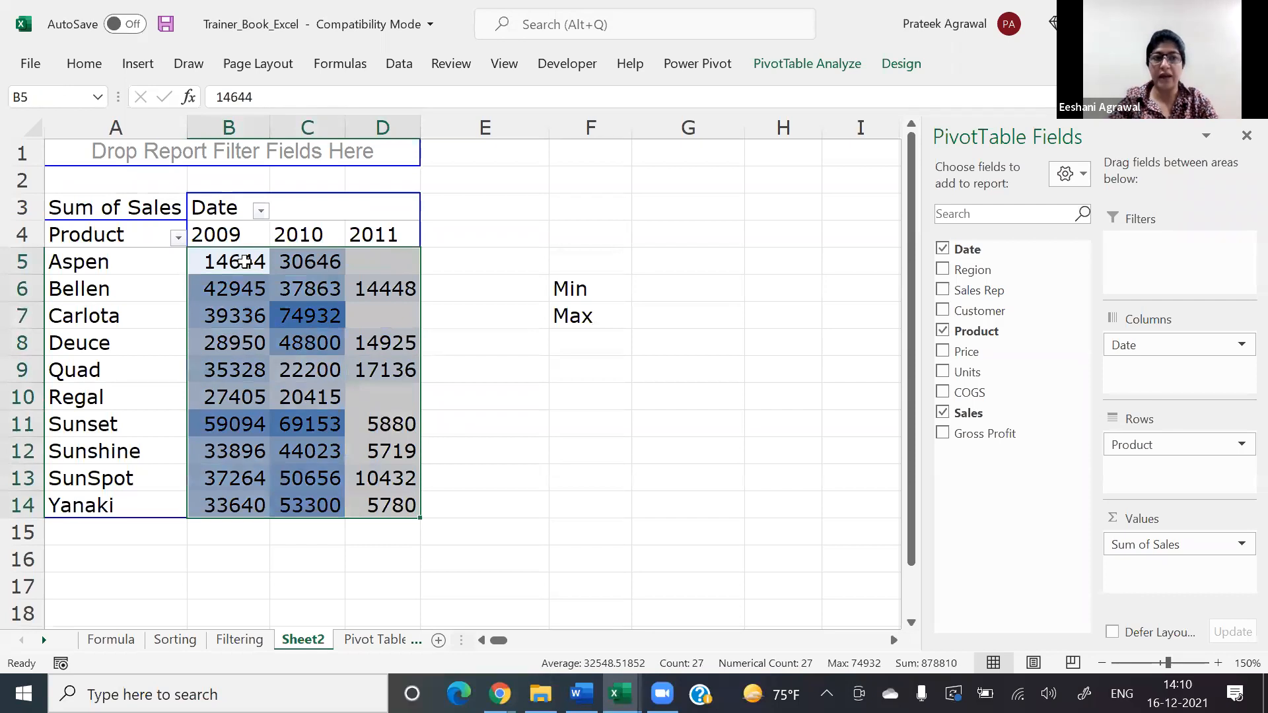
click(81, 64)
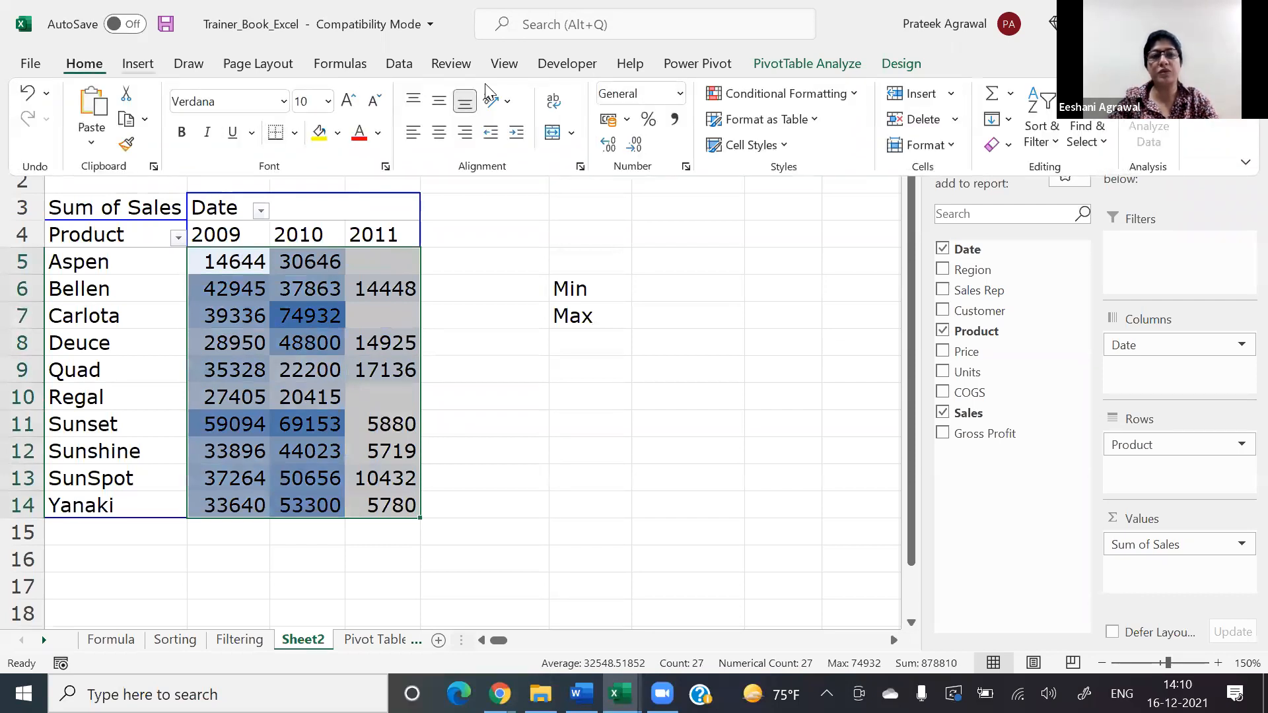
click(785, 93)
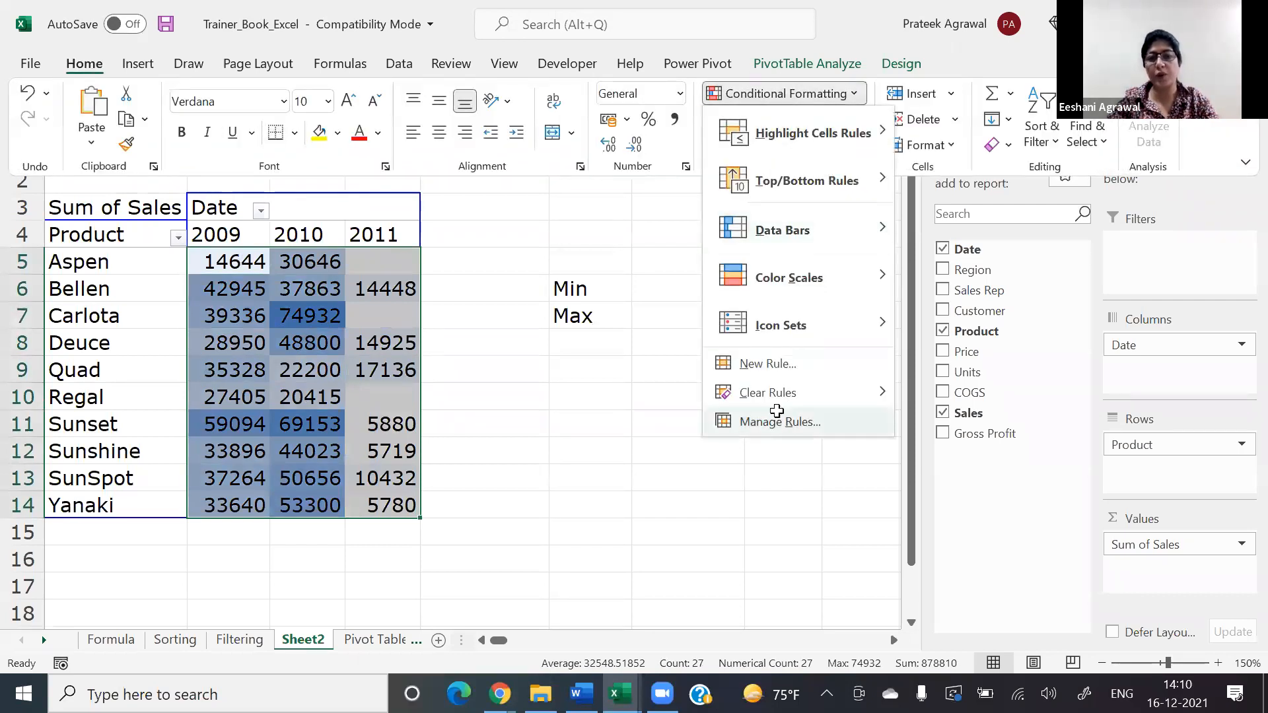
click(780, 420)
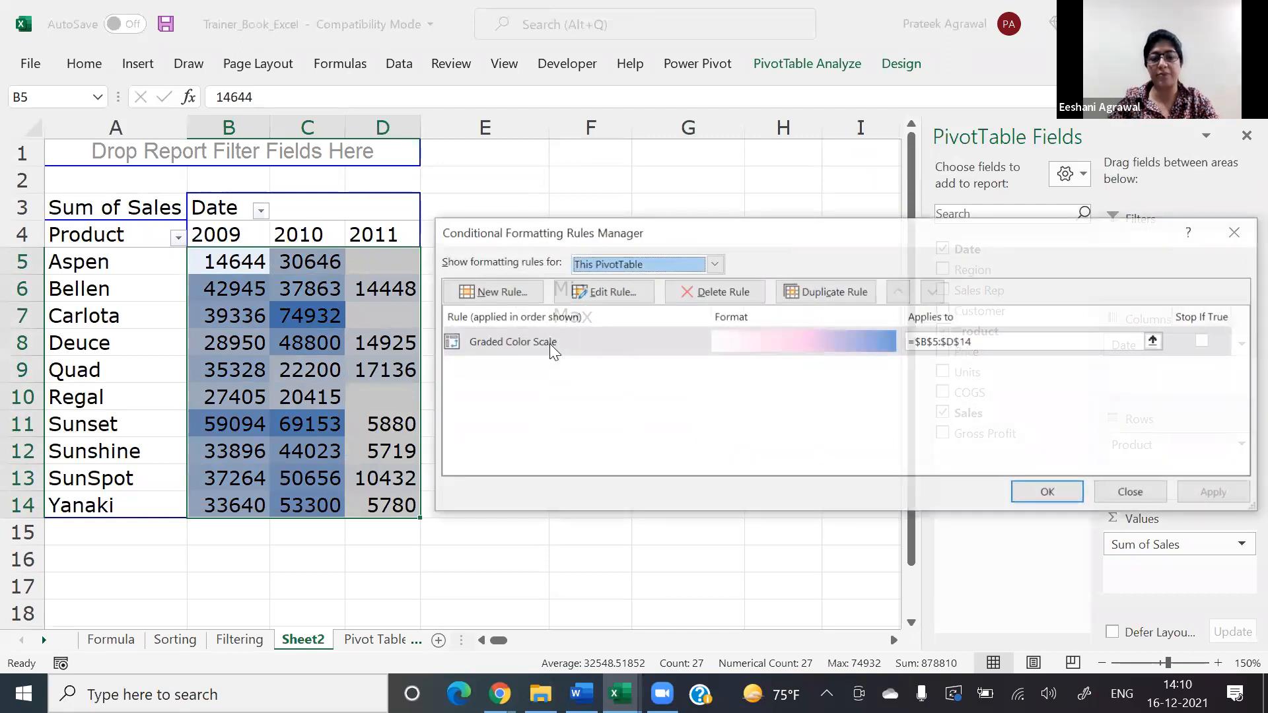
click(618, 290)
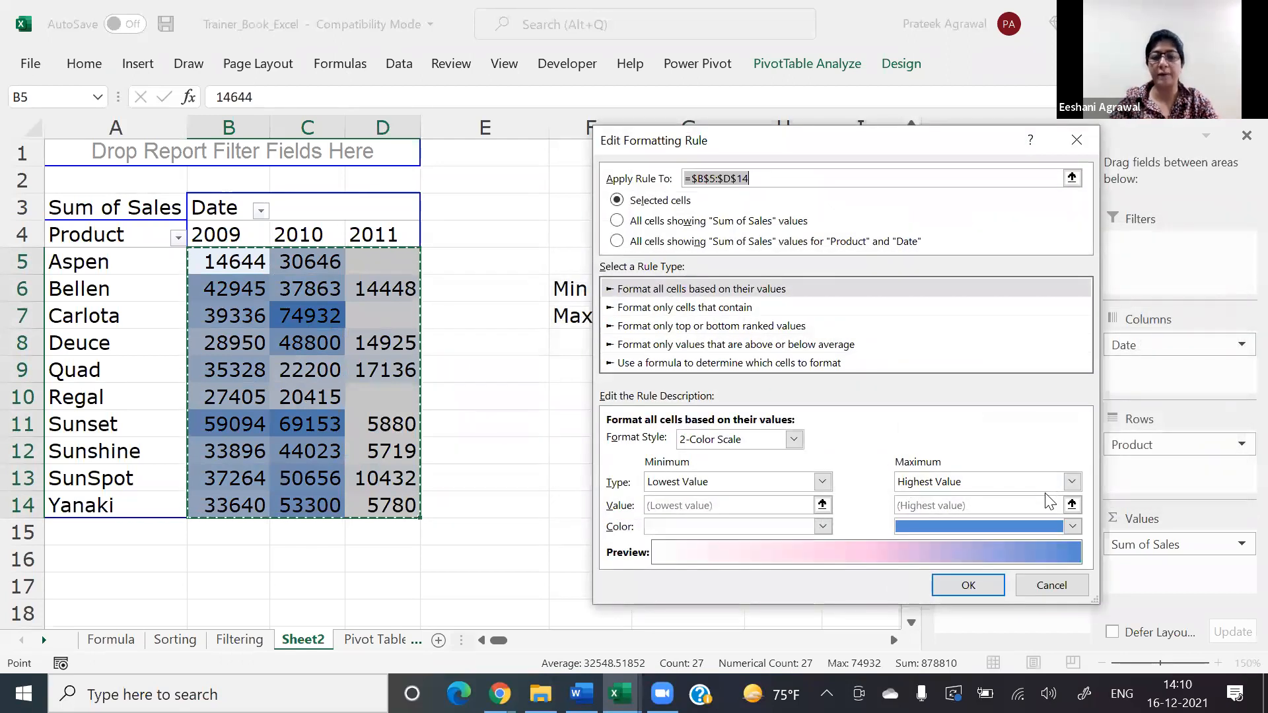
click(794, 440)
click(712, 470)
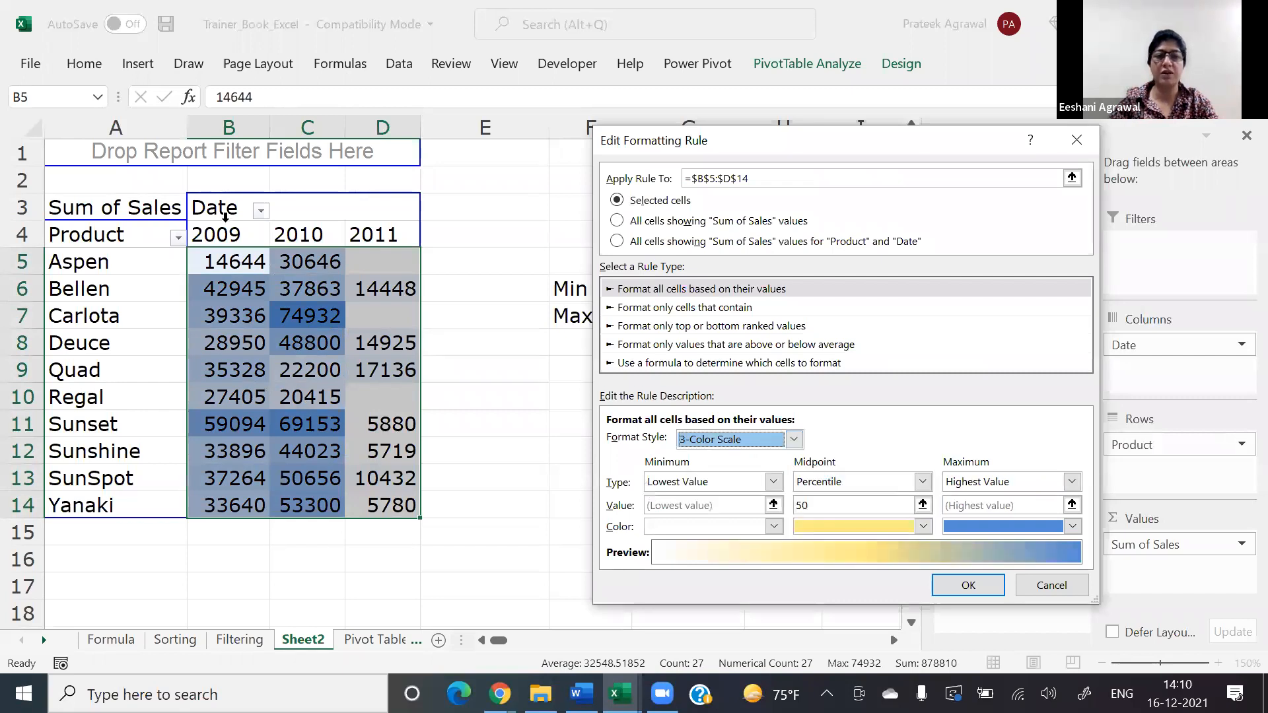
key(Return)
click(1048, 492)
click(688, 477)
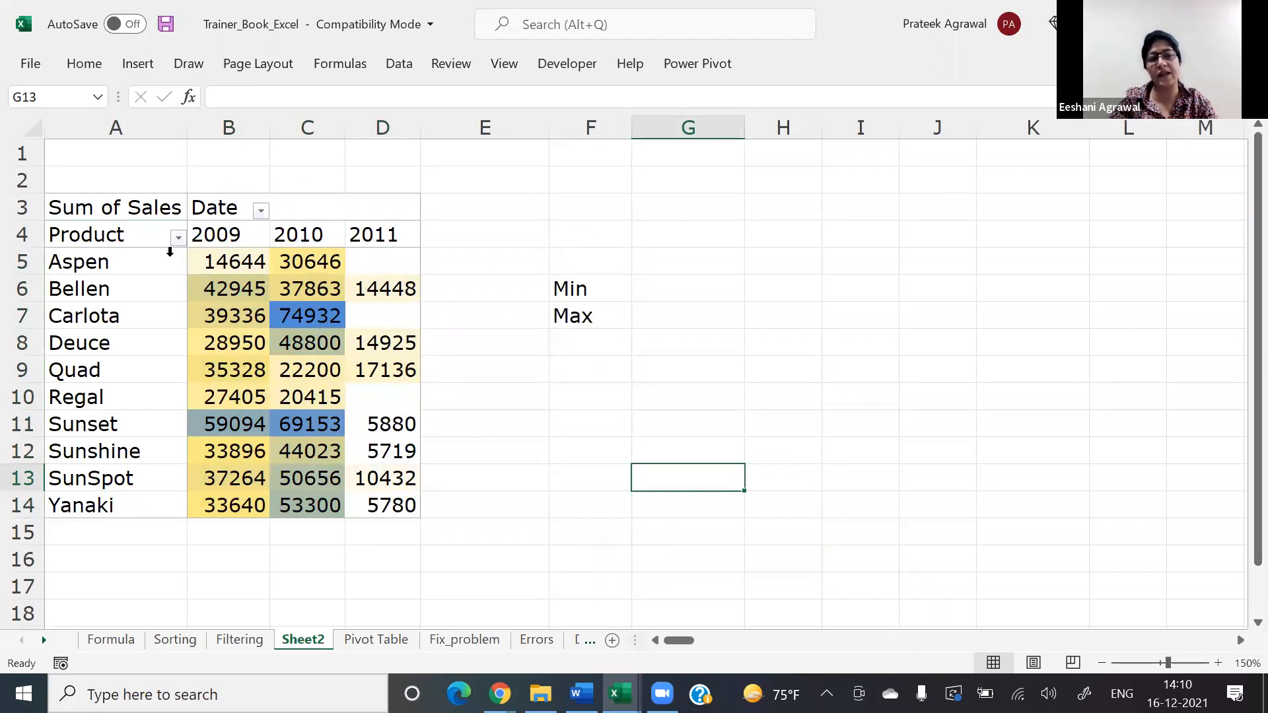
Step: Review the settings of the 3-Color Scale rule on the pivot table's sales values in B5:D14 and close them without edits
mouse_move(210, 431)
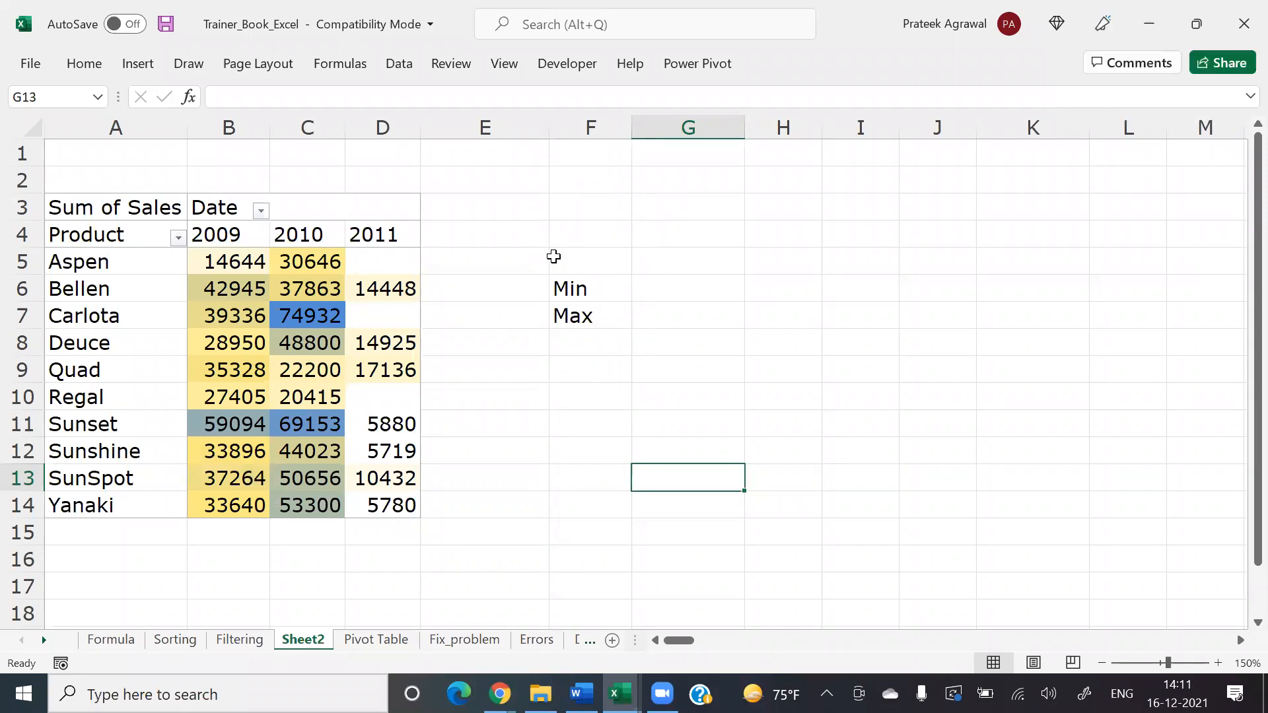
click(228, 267)
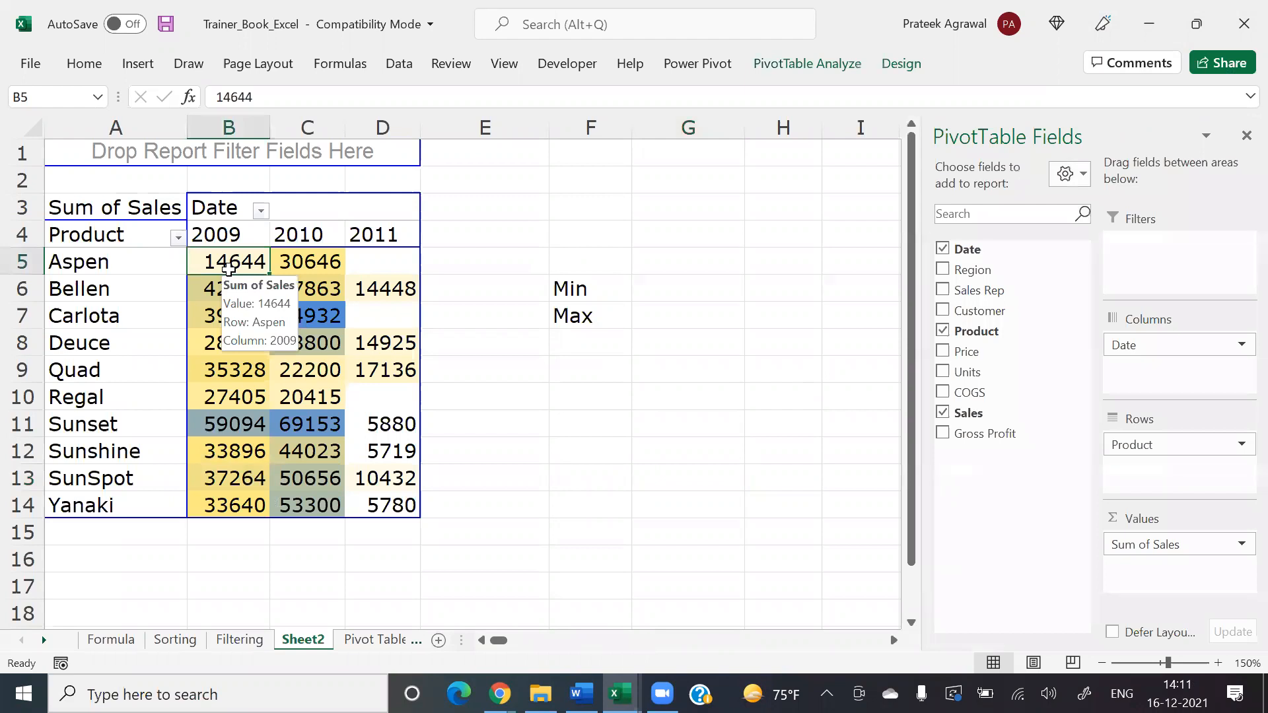
key(shift+Right)
key(shift+Right)
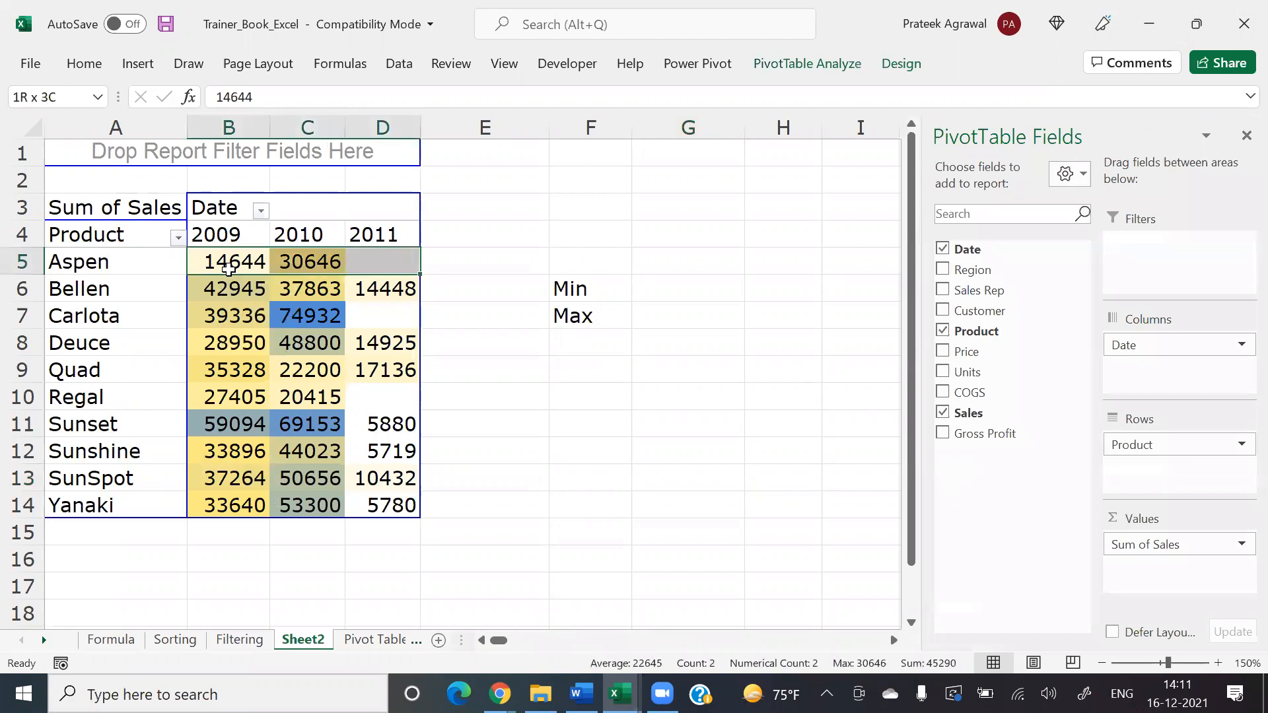
key(ctrl+shift+Down)
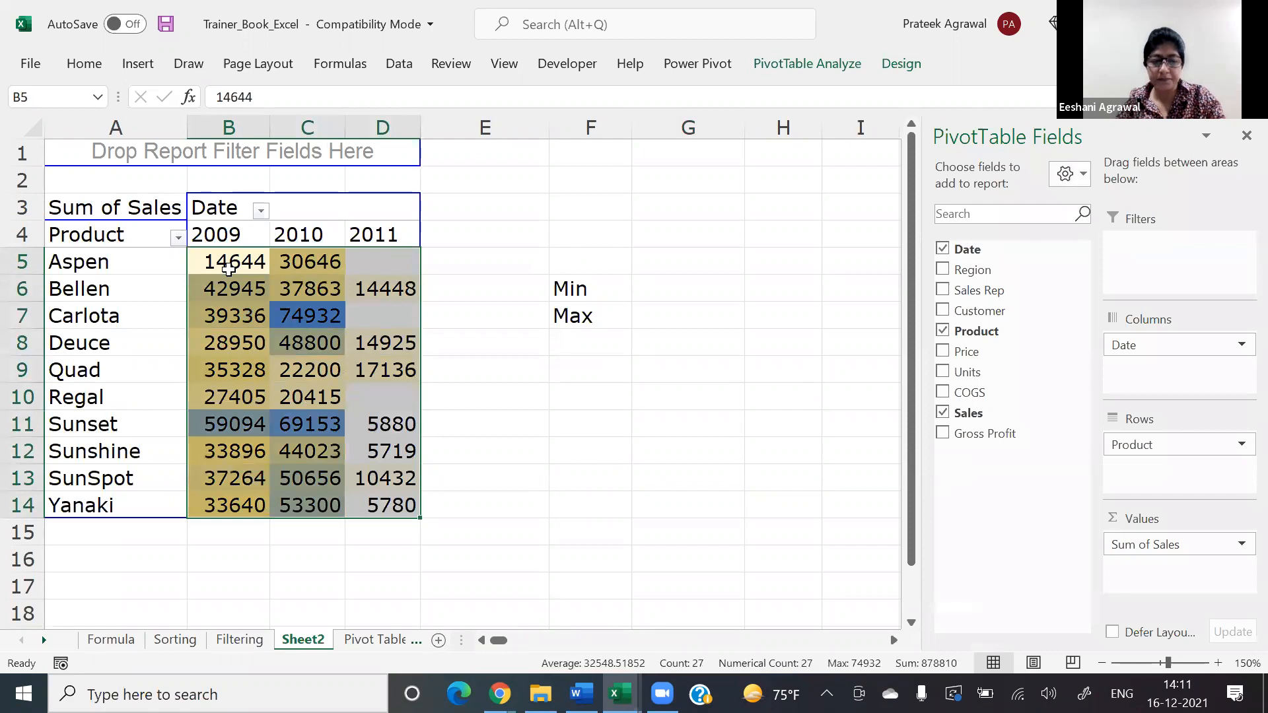
key(alt+h)
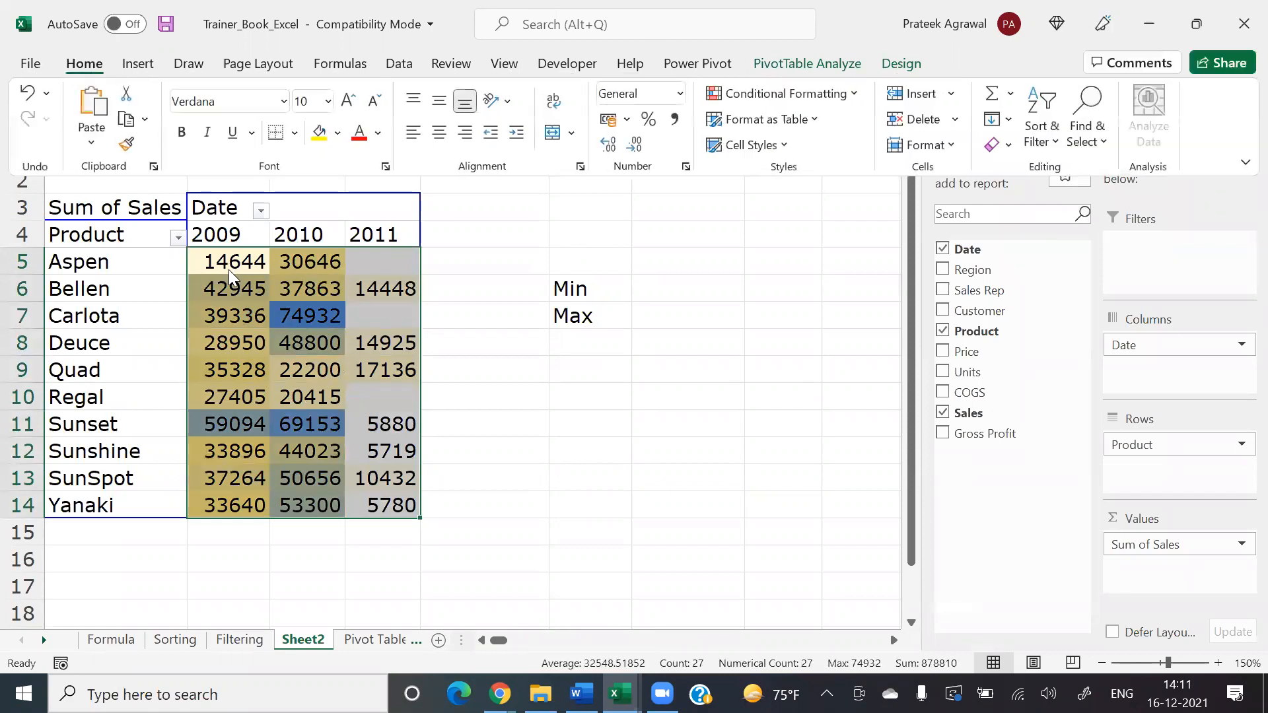
key(l)
key(r)
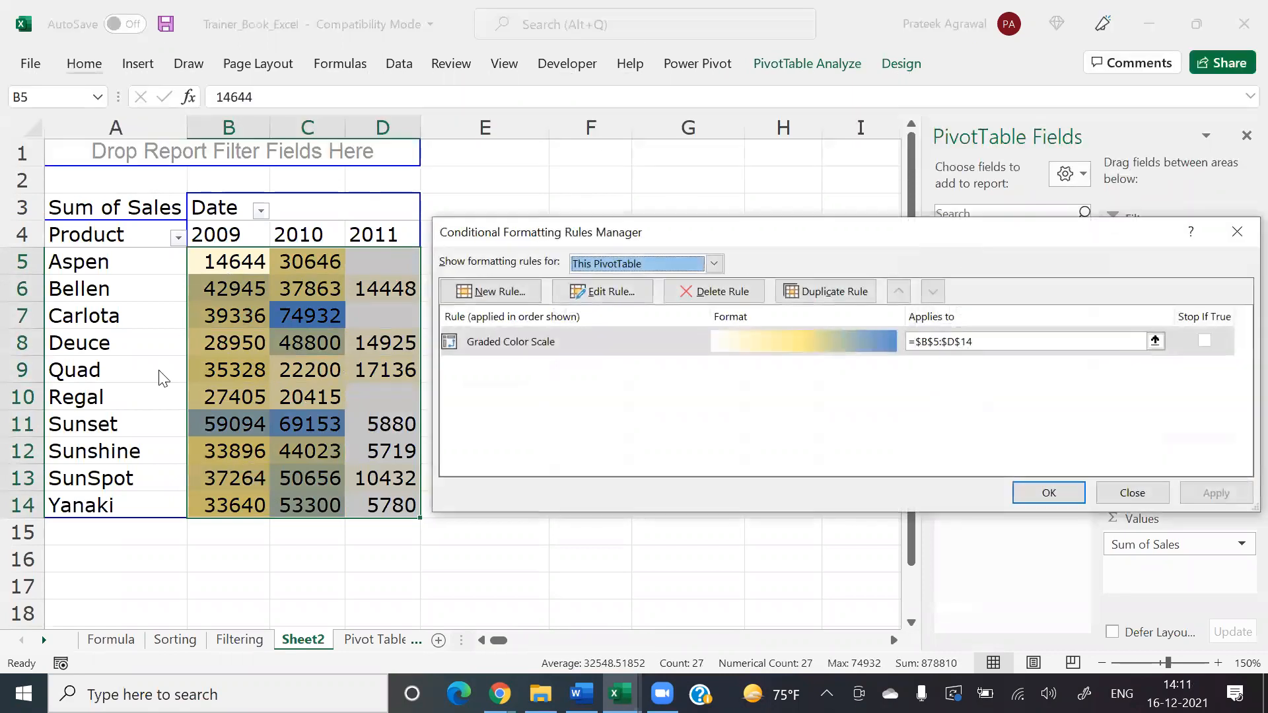
click(528, 343)
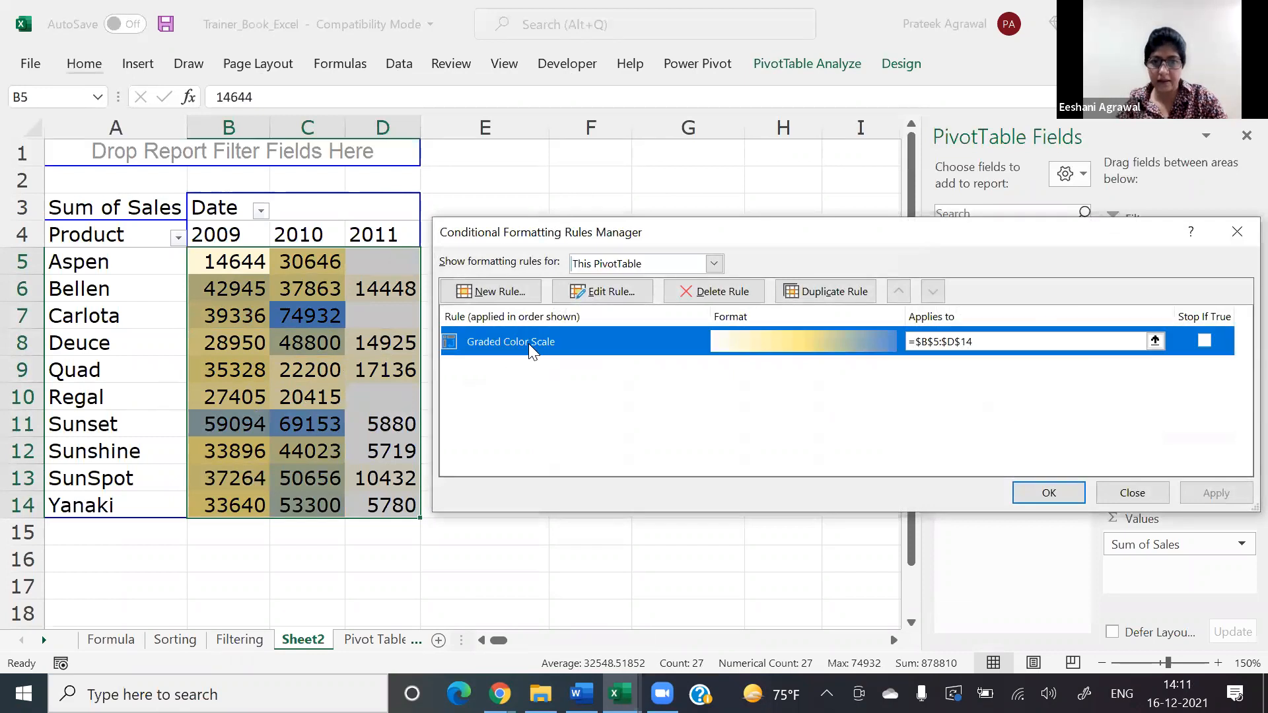
click(603, 292)
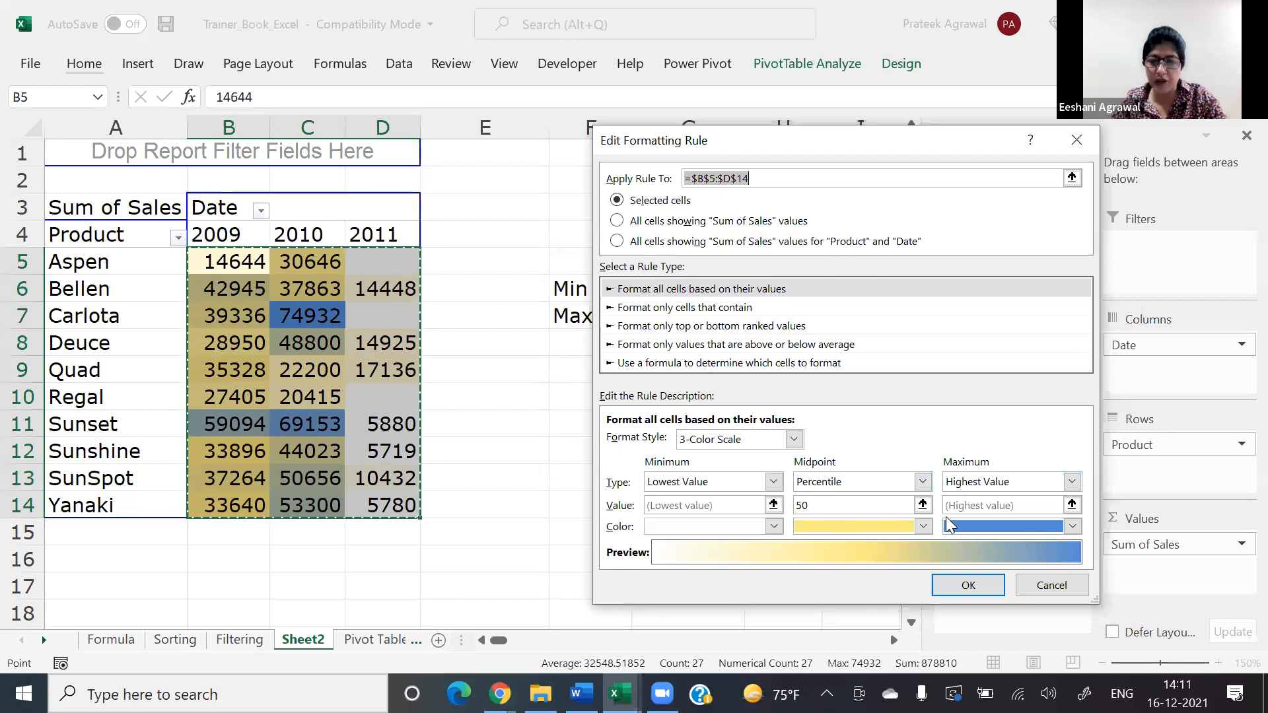
click(941, 569)
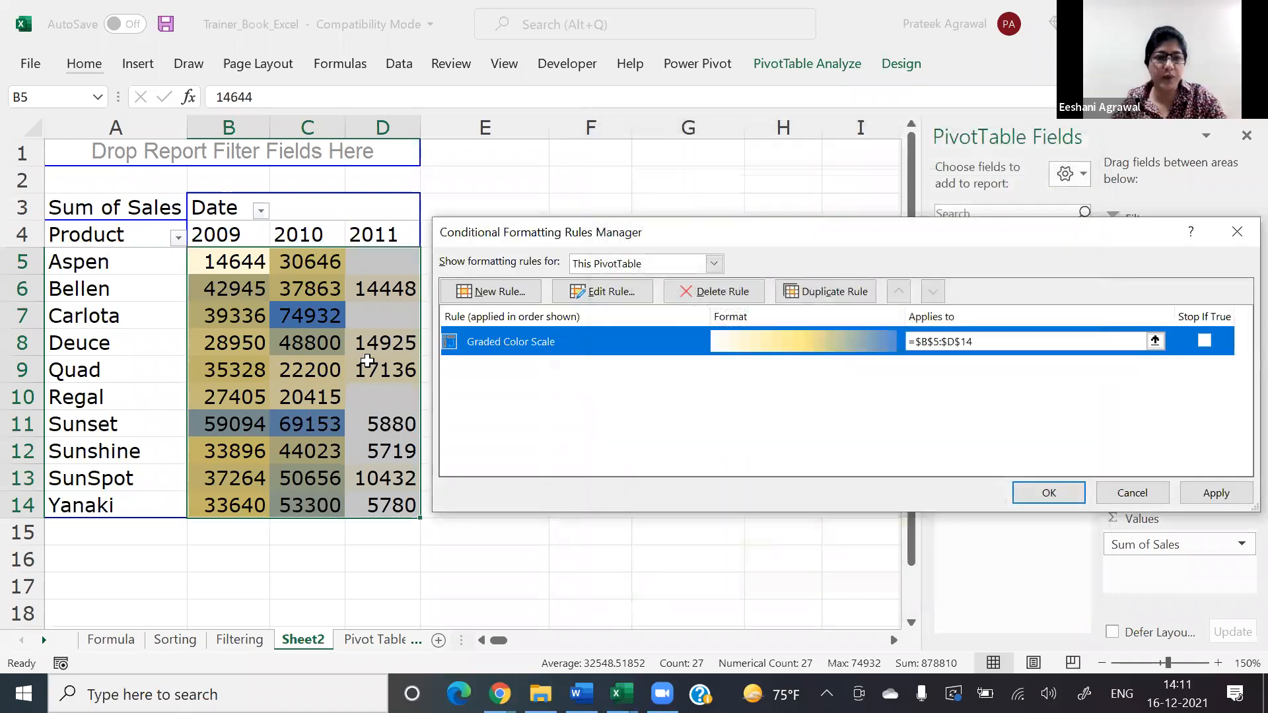
click(1025, 484)
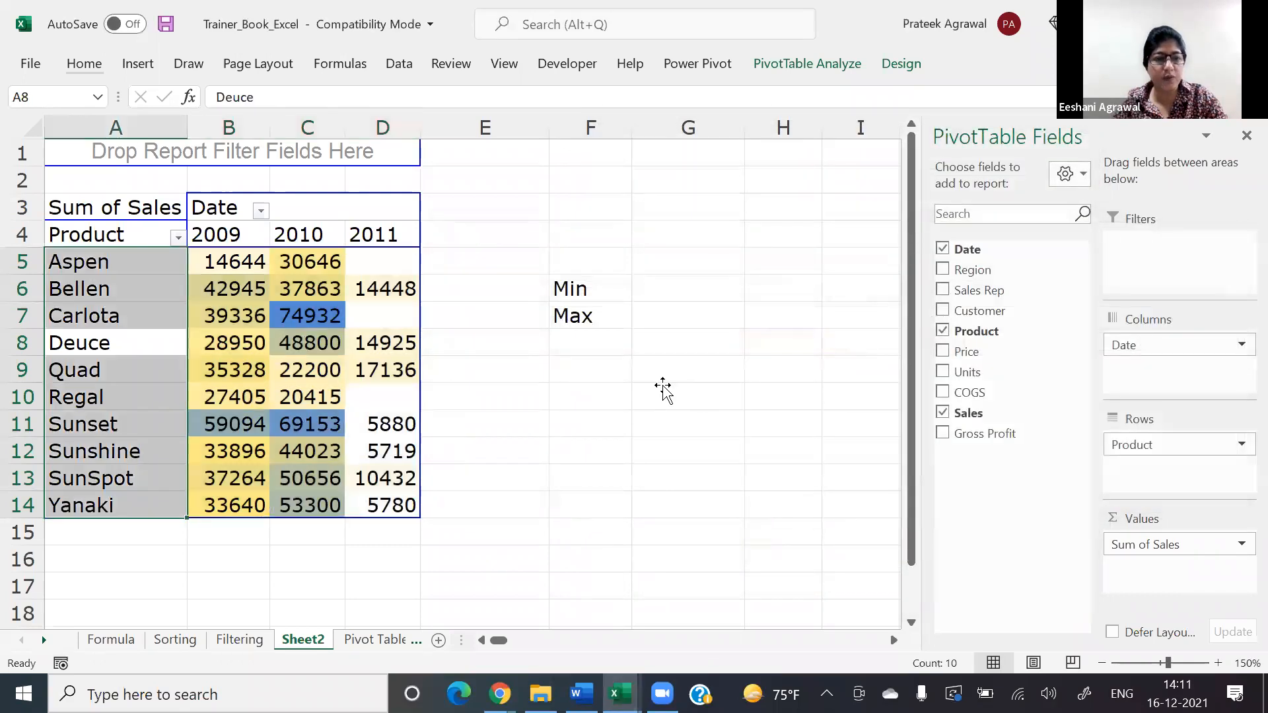
click(663, 384)
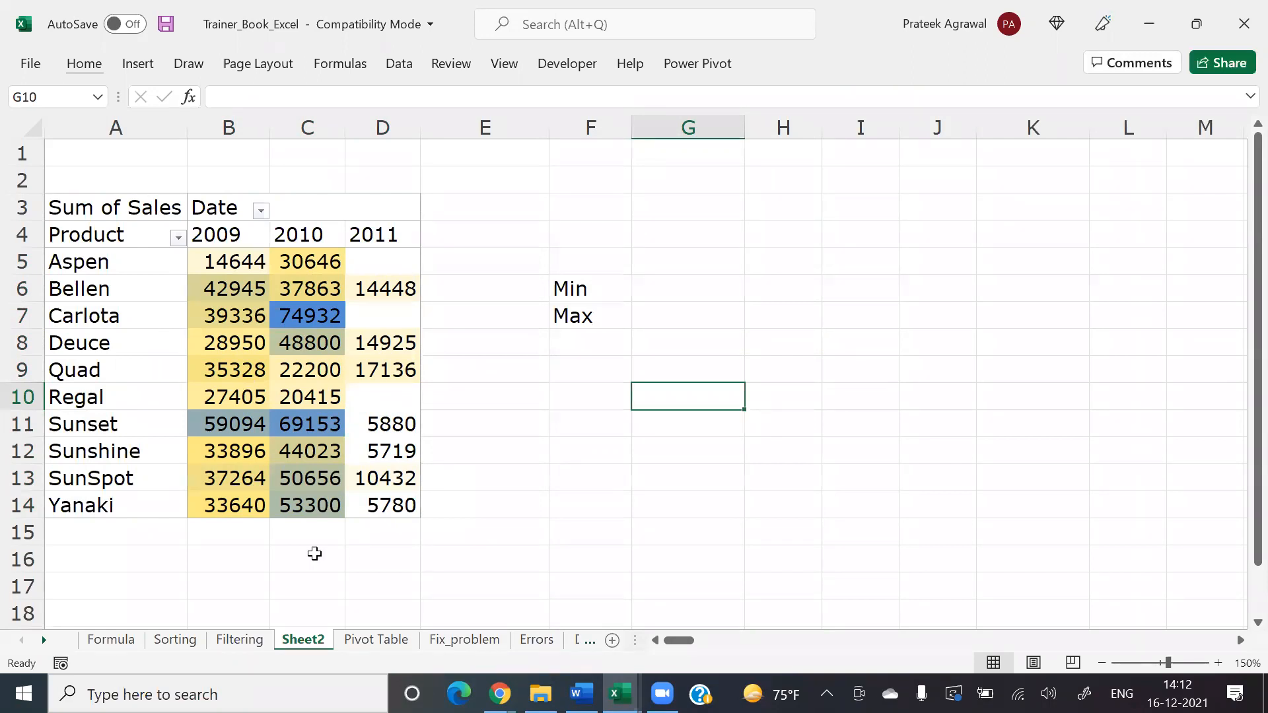
Step: Reopen the color scale rule on the pivot table's sales values and change its format style to 2-Color Scale
click(245, 260)
key(ctrl+shift+Right)
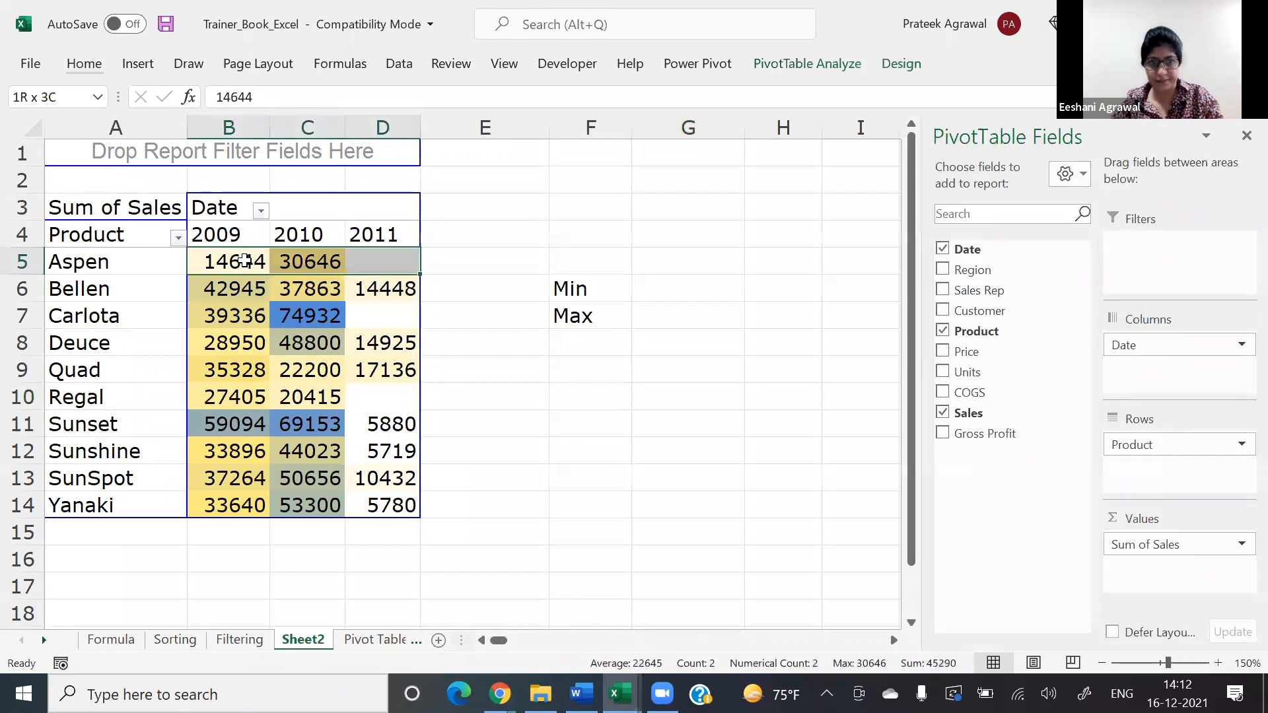
key(ctrl+shift+Down)
key(alt)
key(h)
key(l)
key(r)
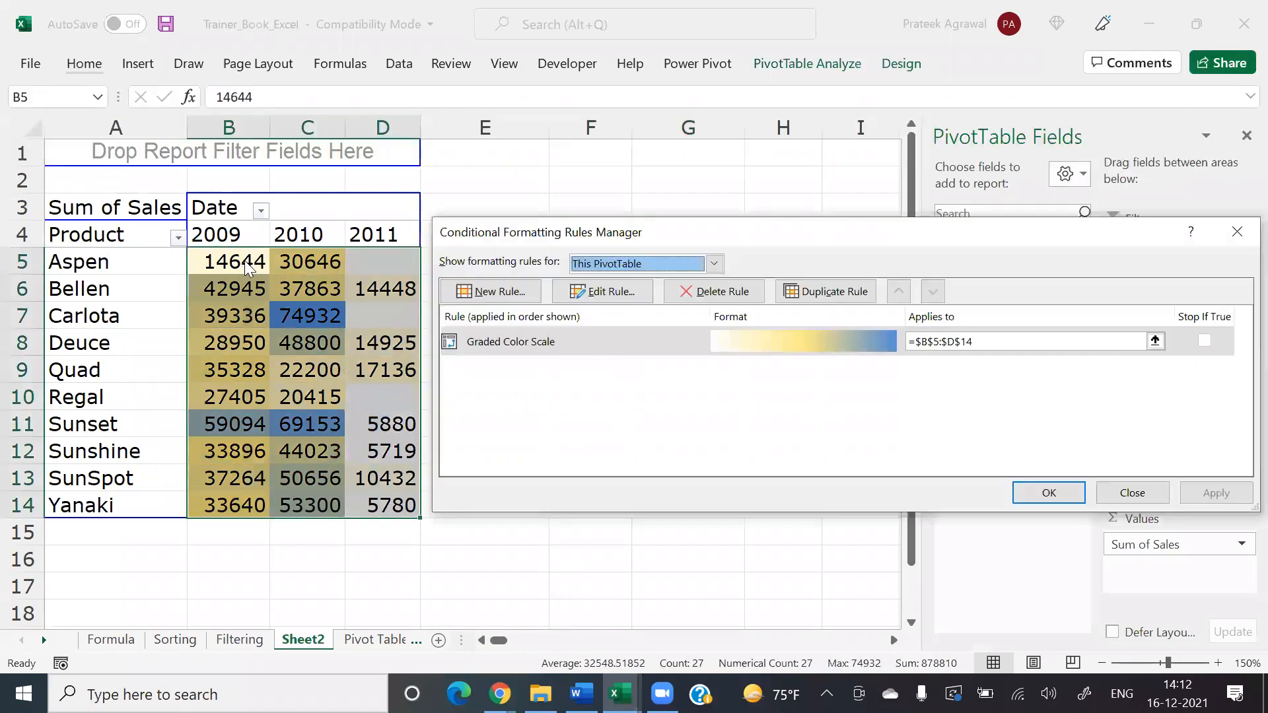
click(577, 348)
click(622, 288)
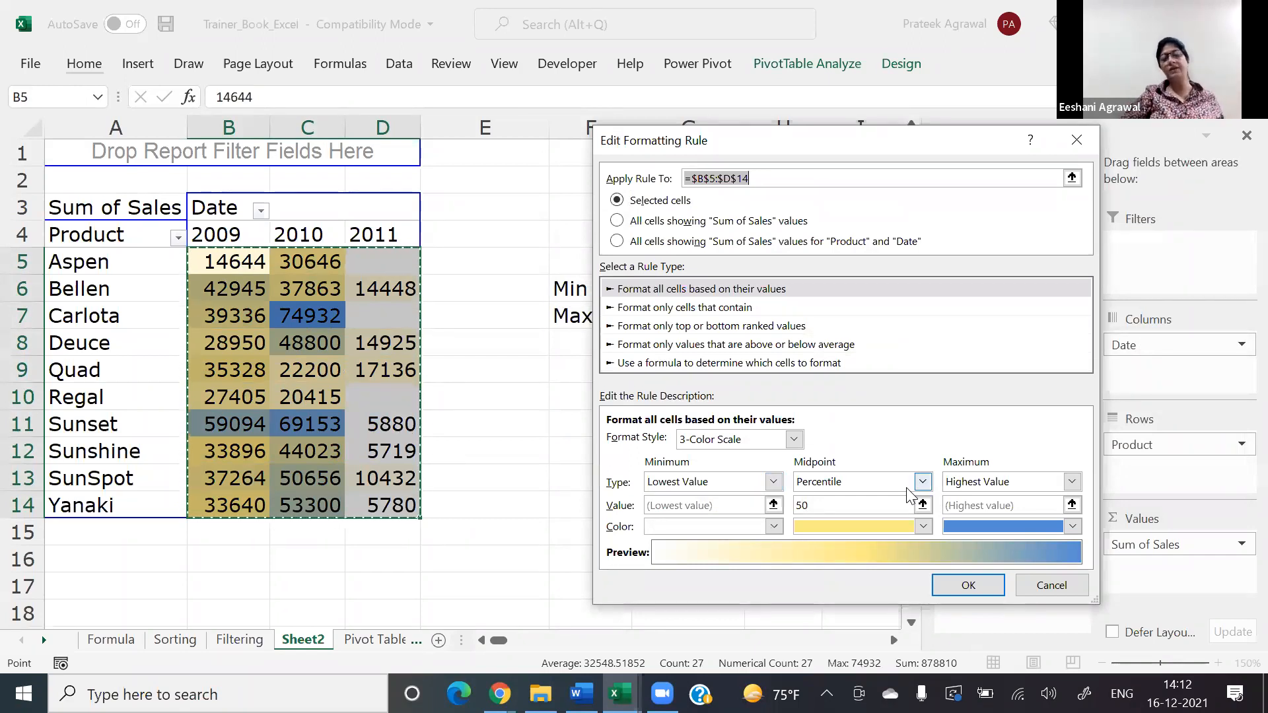
click(774, 483)
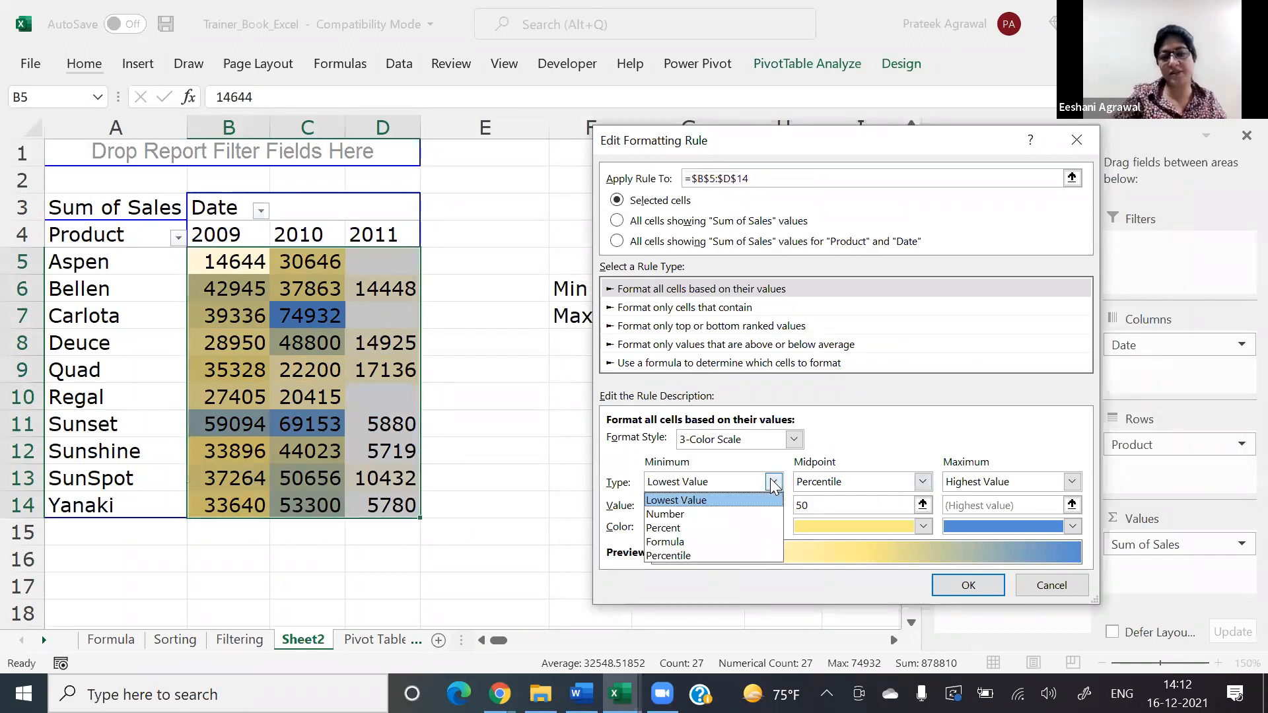
click(774, 439)
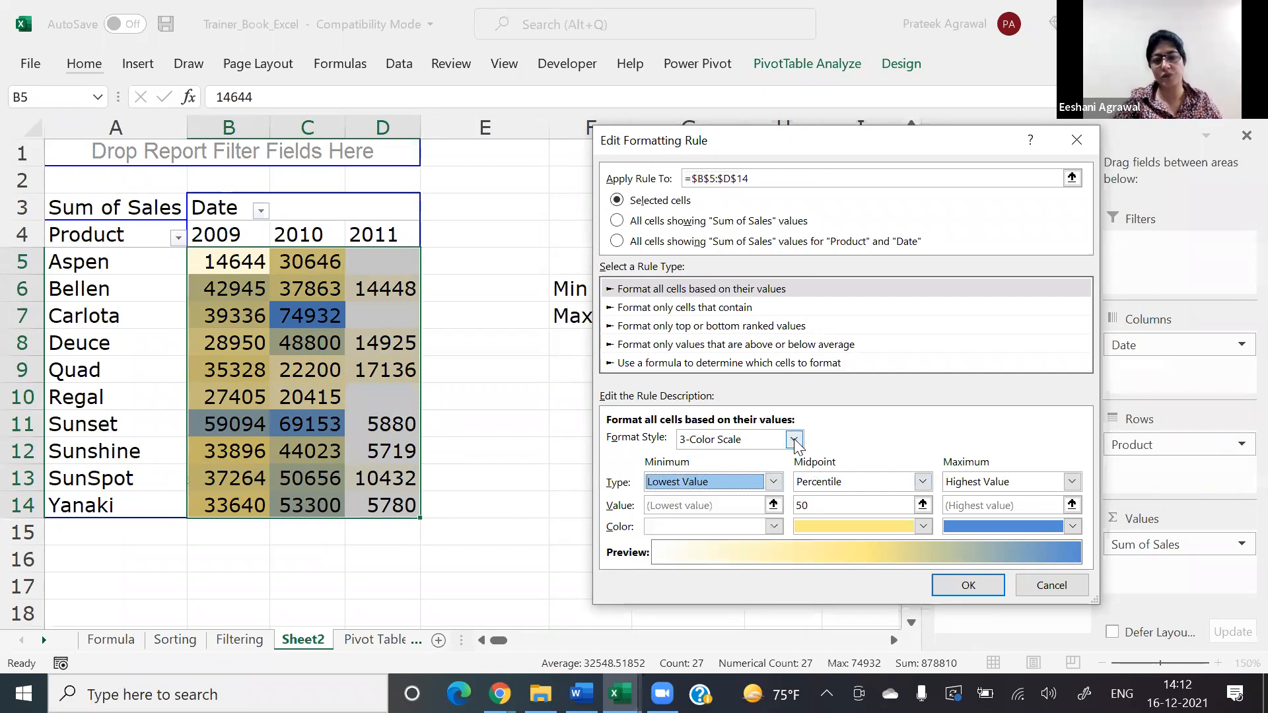
click(794, 441)
click(776, 460)
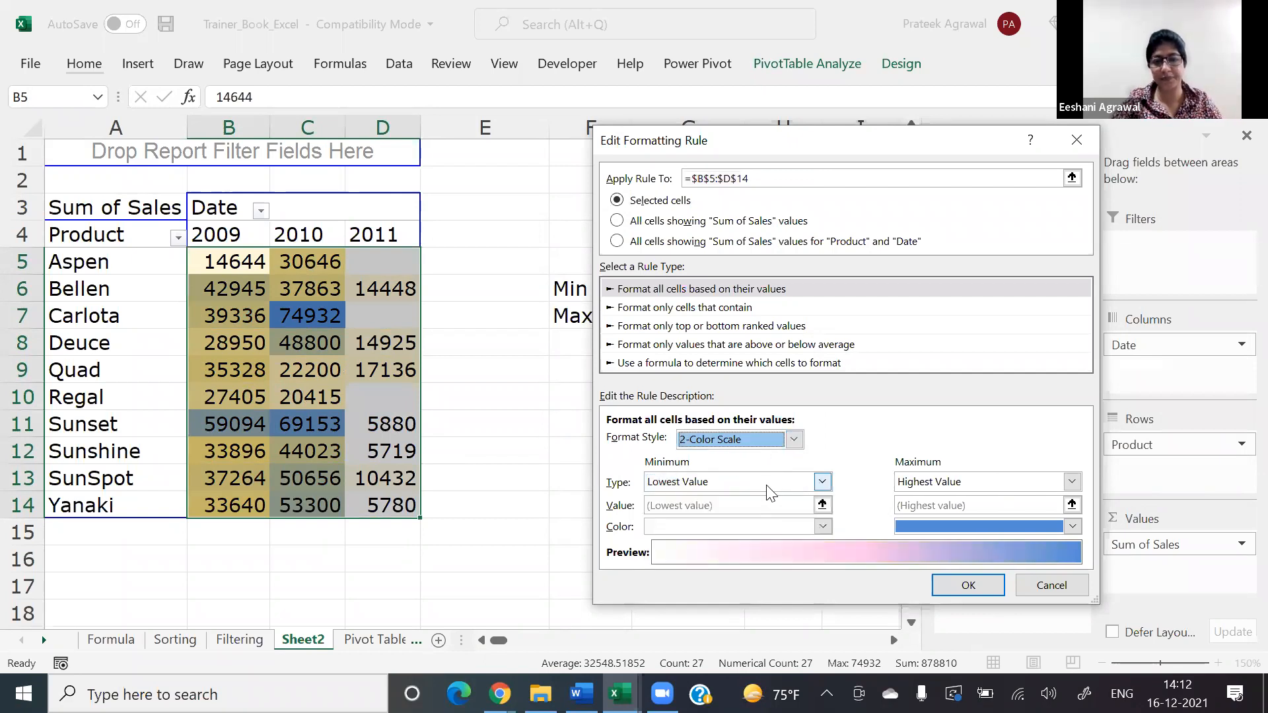
Step: Set the color scale's minimum type to Number with a value of 25000
click(766, 485)
click(706, 514)
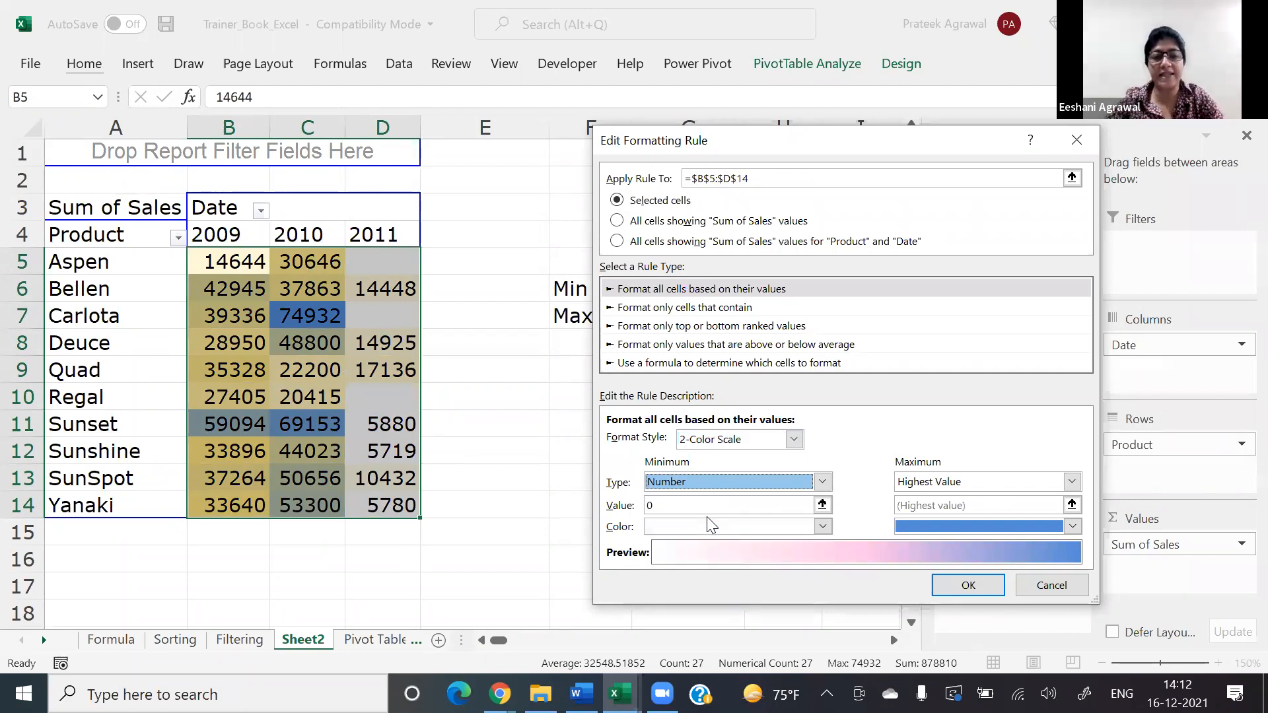
click(687, 505)
key(BackSpace)
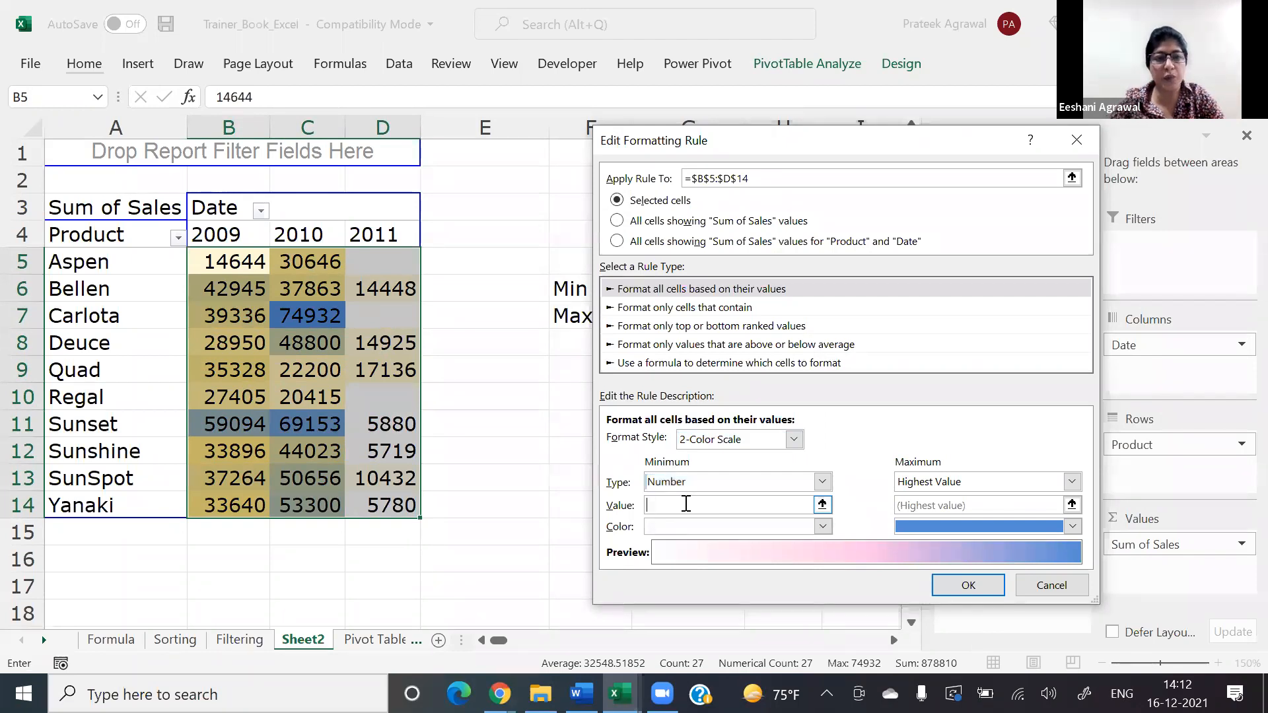
text(20)
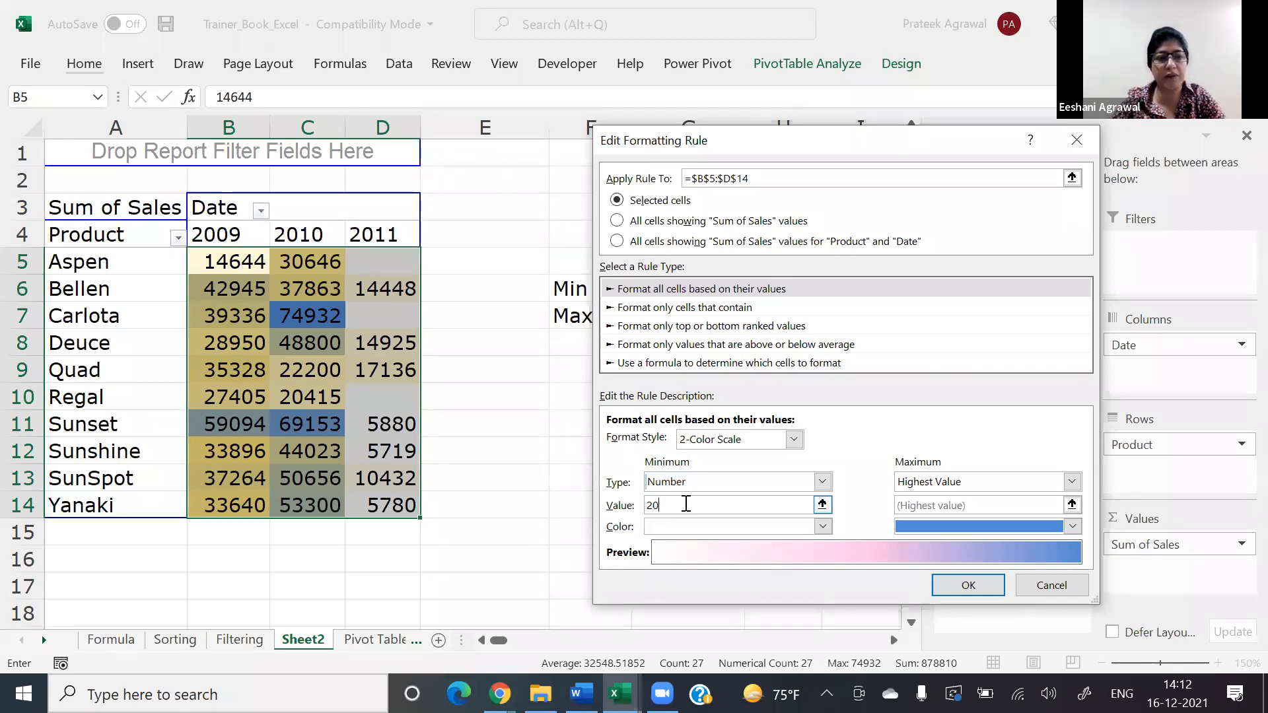
key(BackSpace)
key(BackSpace)
text(25000)
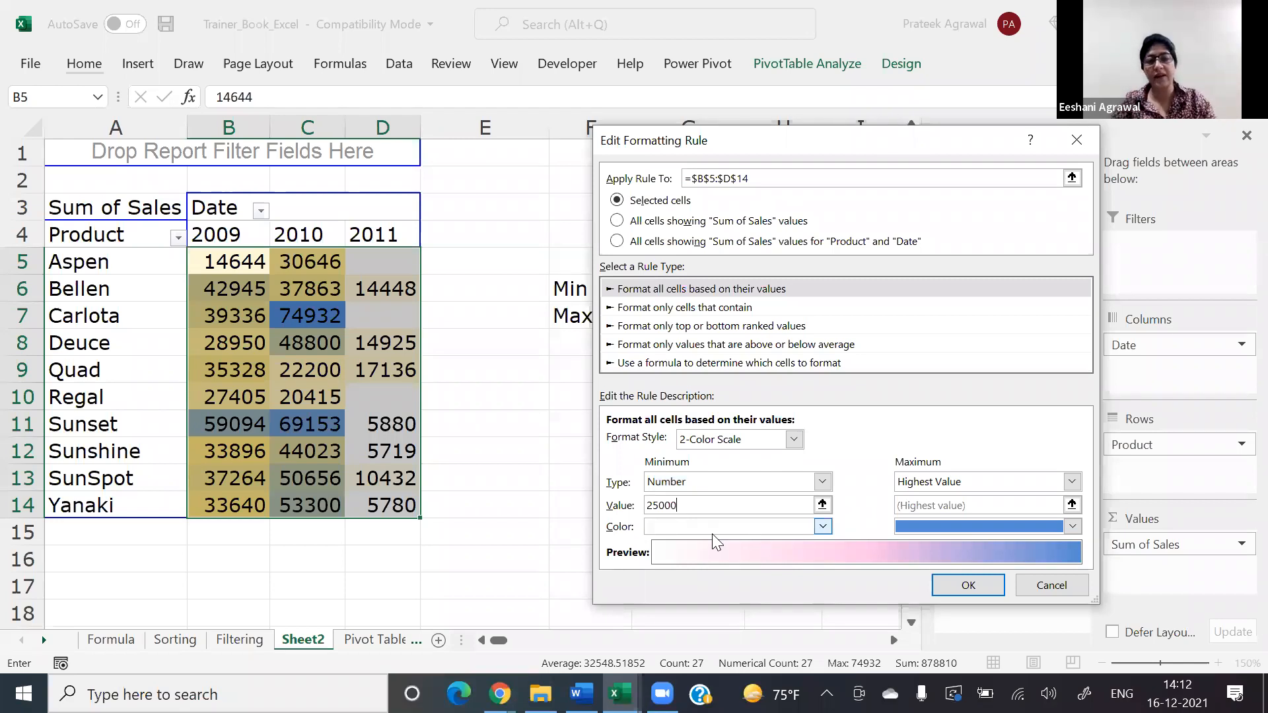
Step: Set the color scale's maximum type to Number with a value of 35000, and apply the rule to the pivot table
click(929, 483)
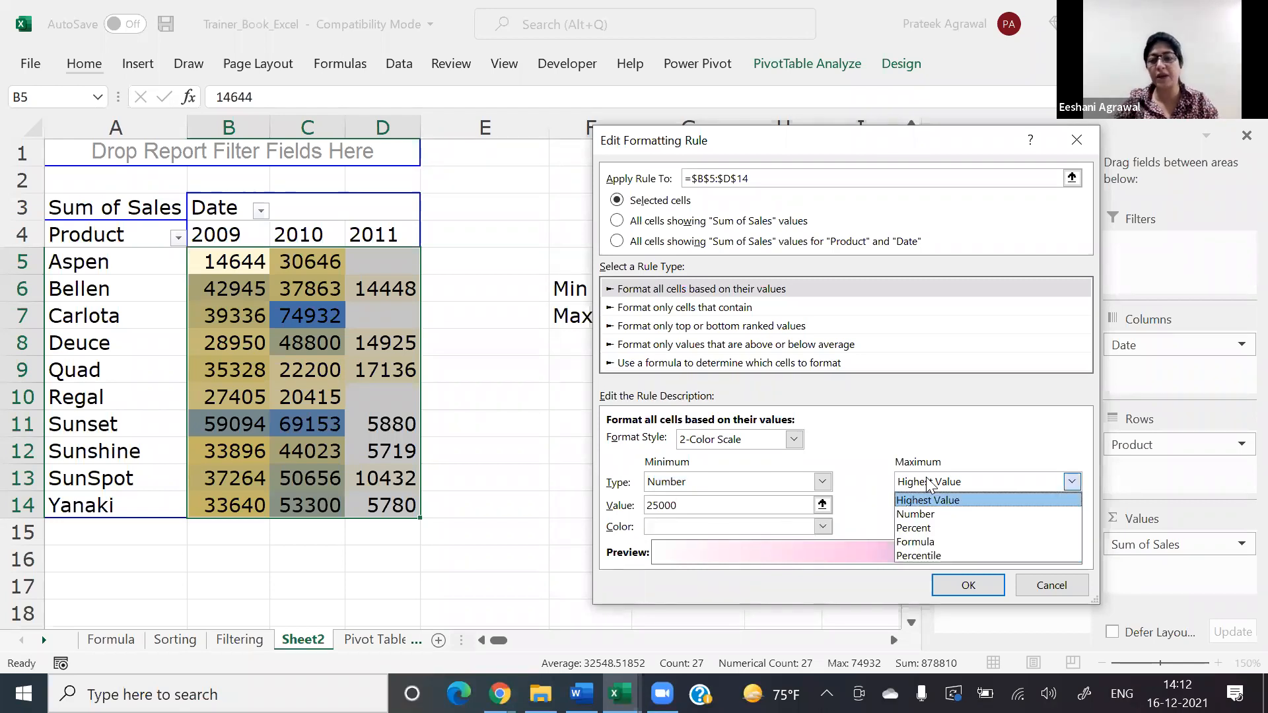
click(927, 513)
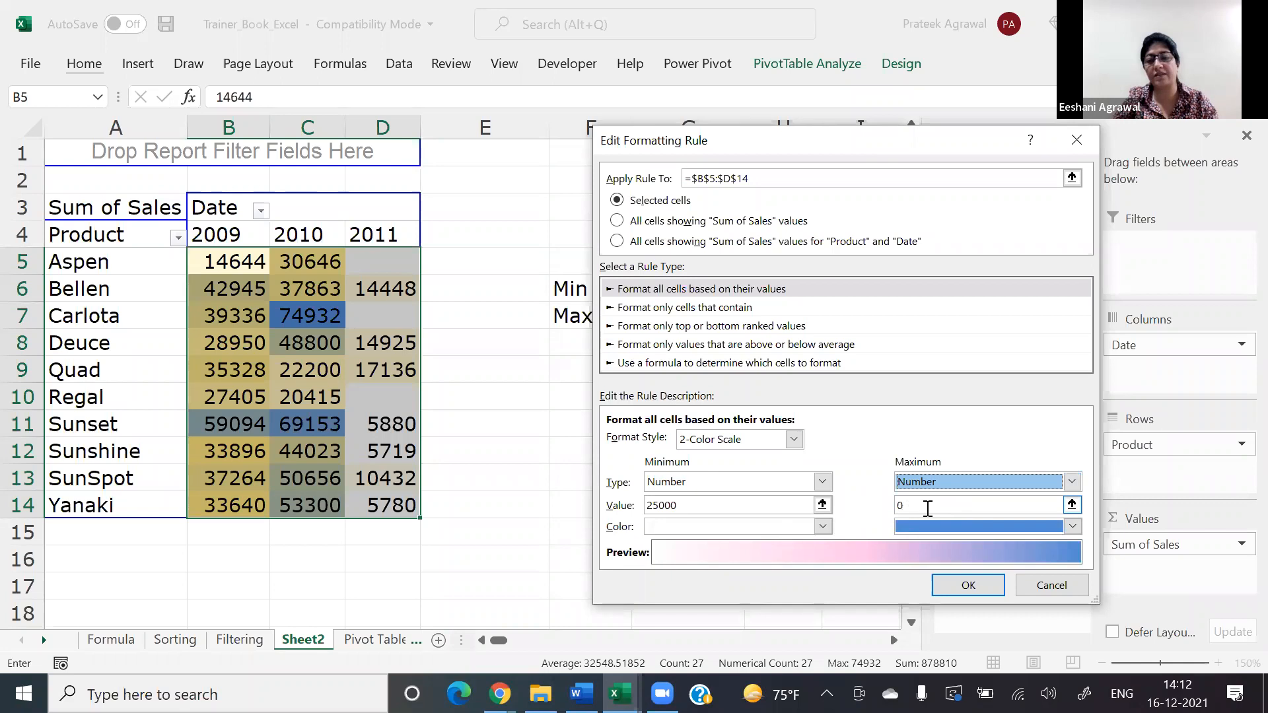
click(927, 508)
key(BackSpace)
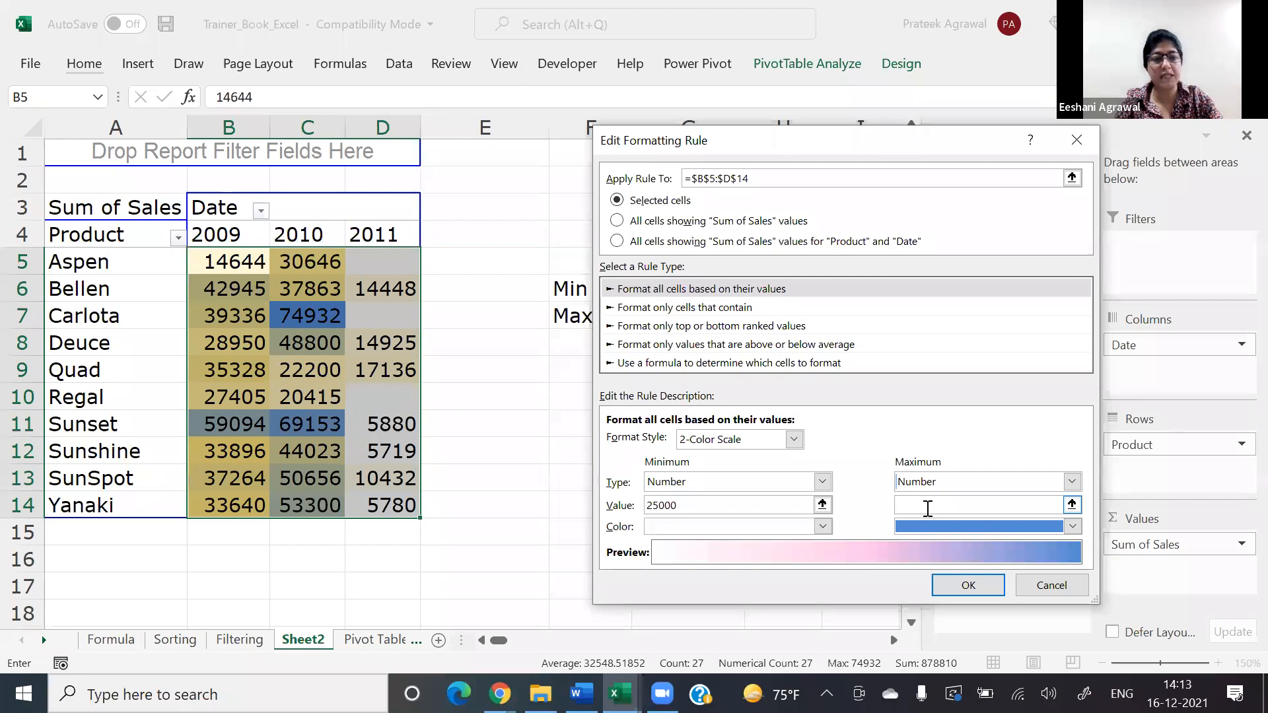
text(35000)
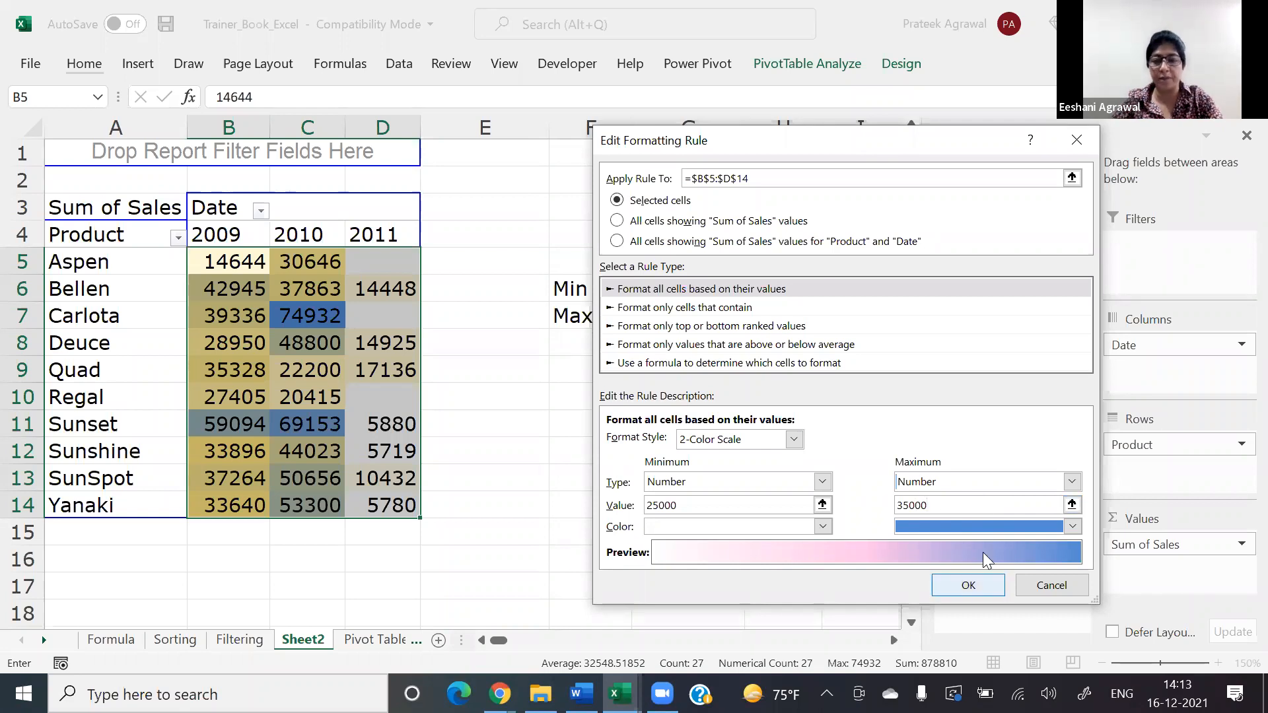
click(977, 585)
click(1048, 492)
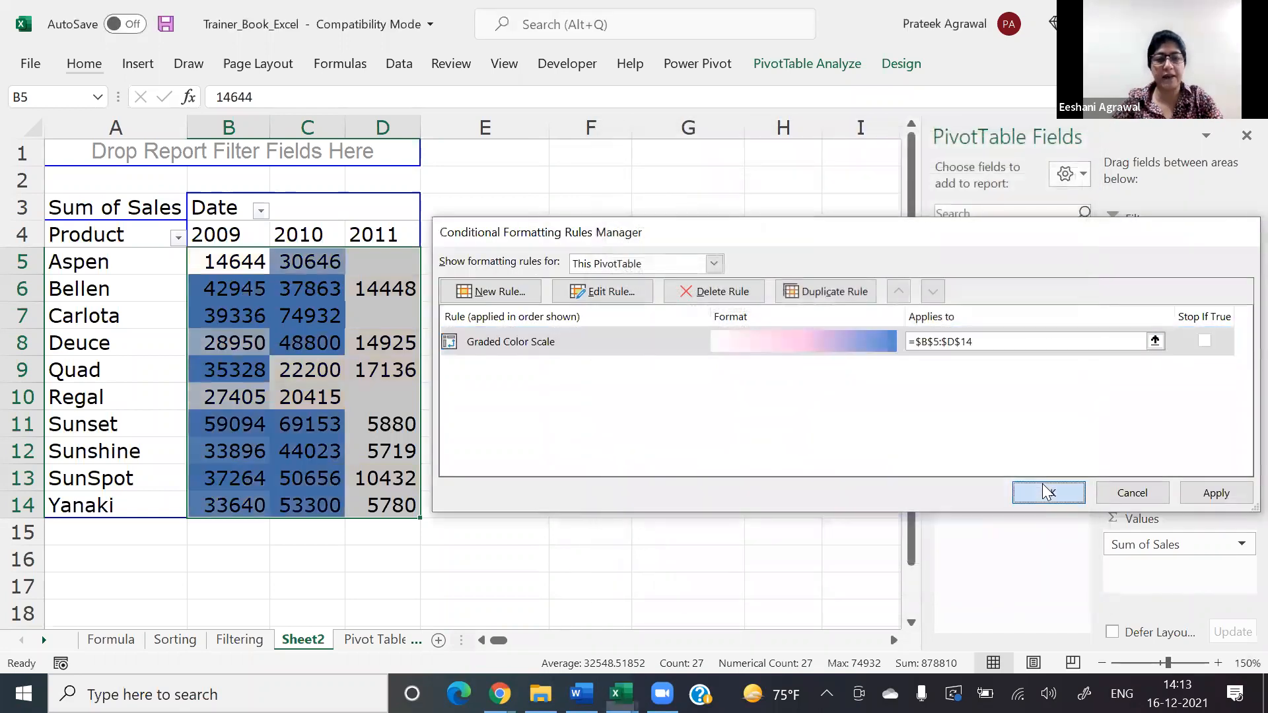
click(783, 478)
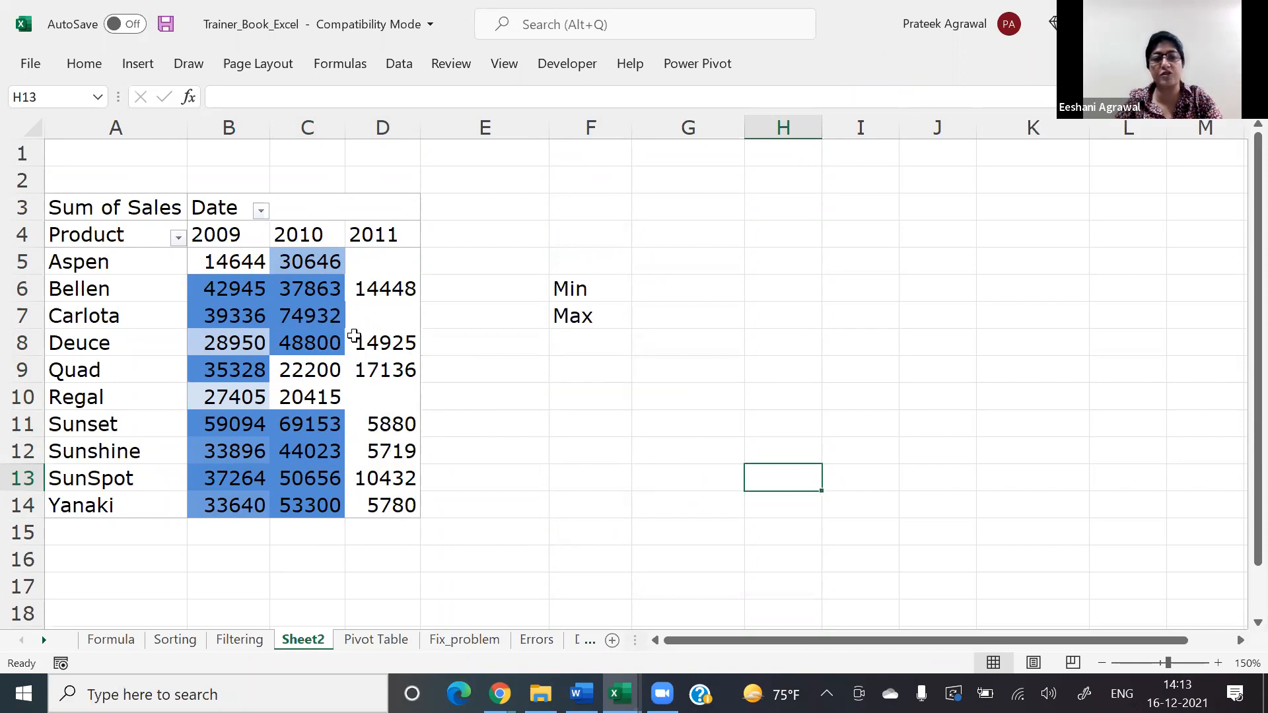
mouse_move(379, 396)
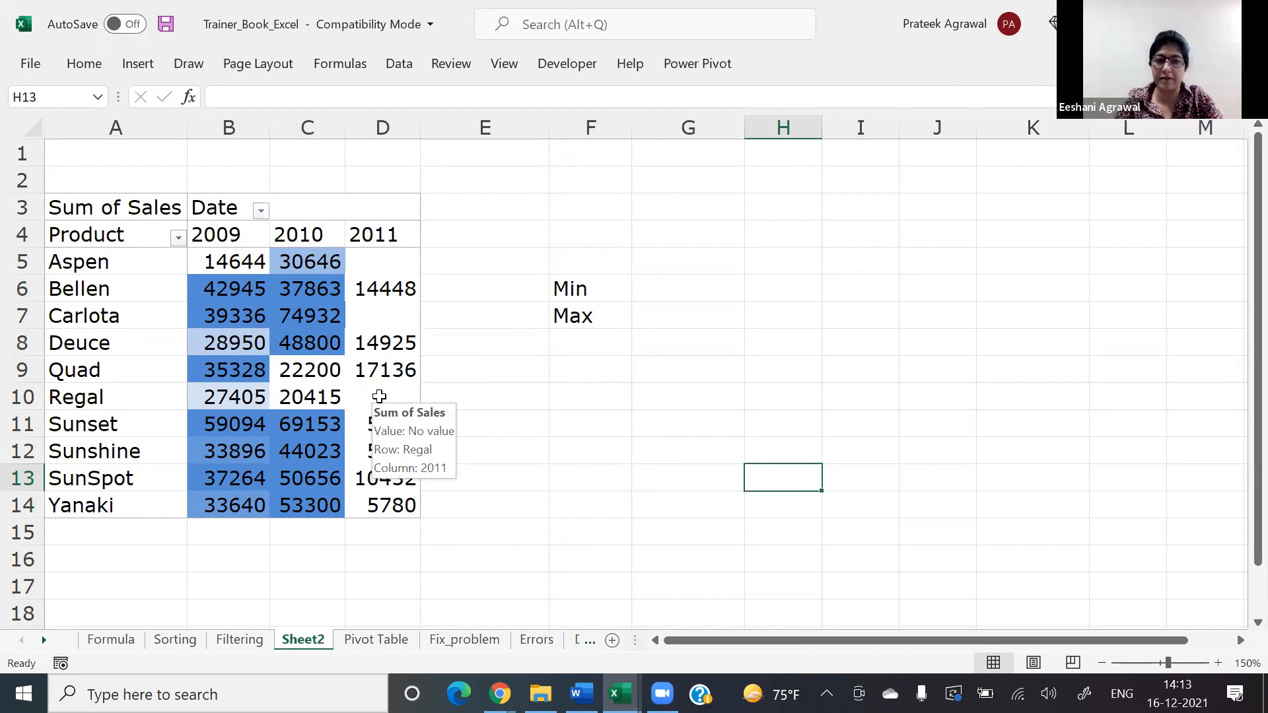
click(242, 260)
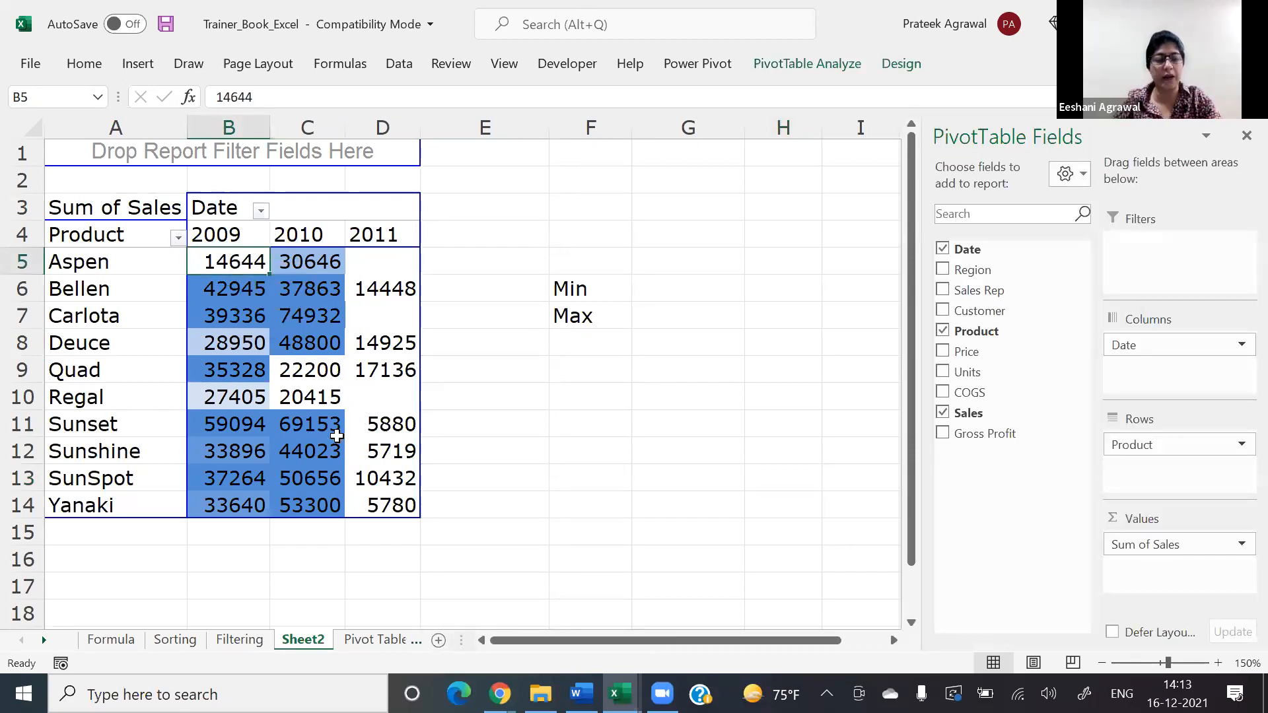
right_click(337, 436)
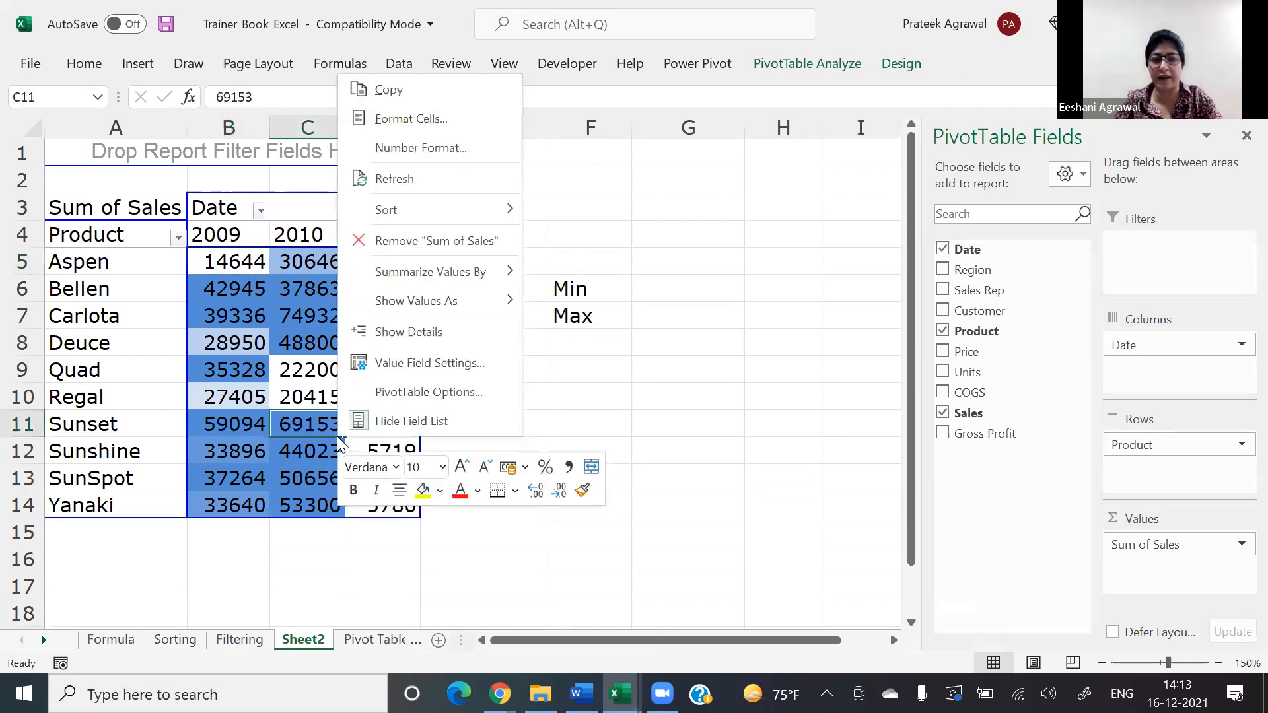
click(664, 418)
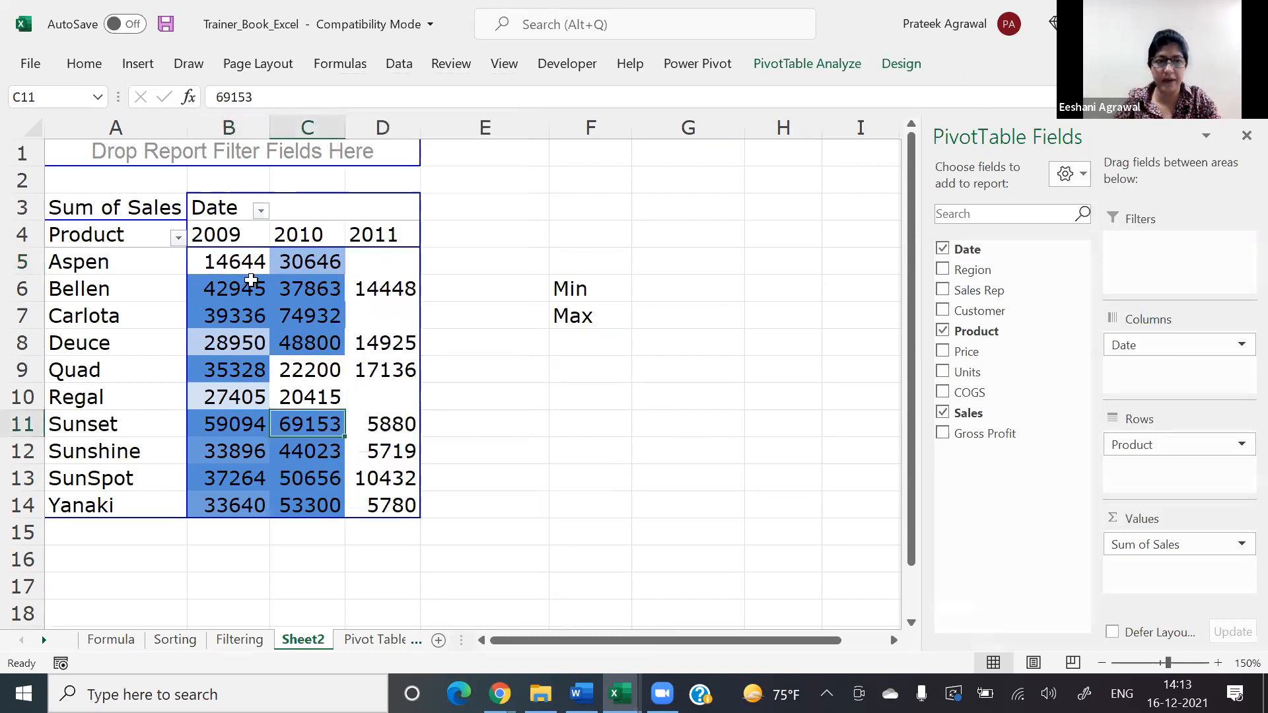
Step: Review the settings of the 2-Color Scale rule on the pivot table's sales values in B5:D14 and close them without edits
click(251, 280)
click(249, 273)
key(shift+Right)
key(shift+Down)
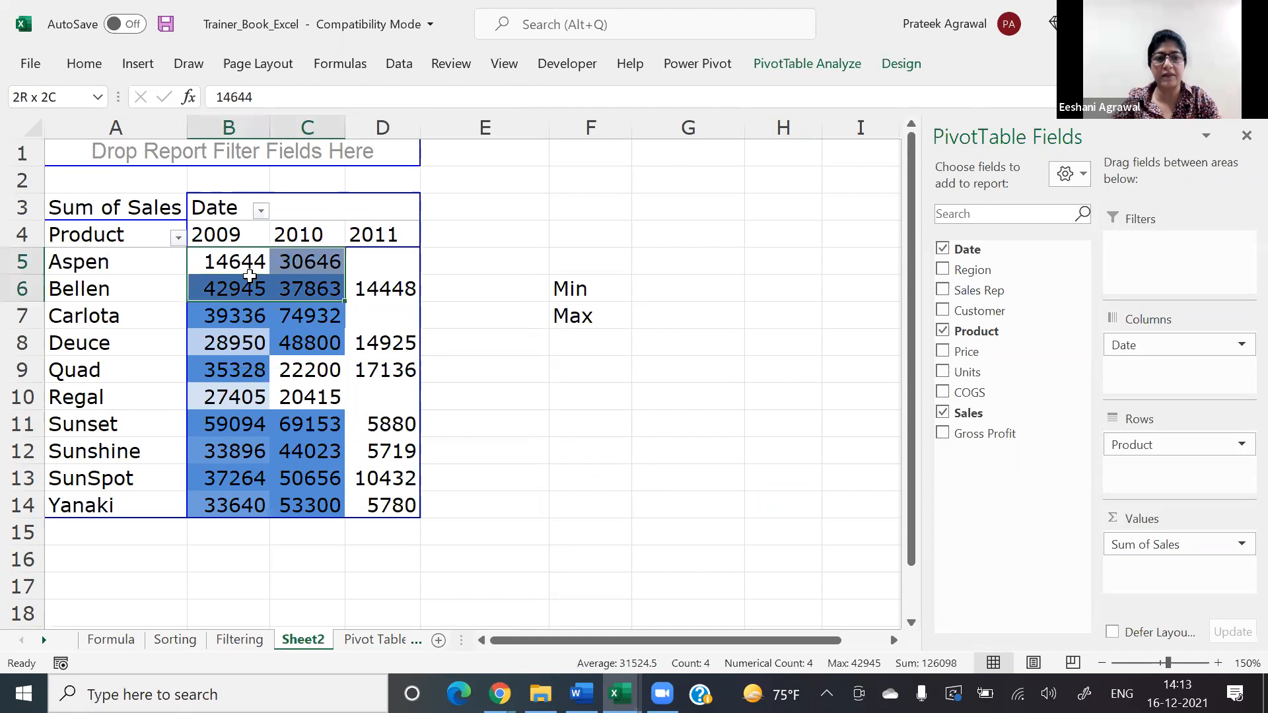
key(shift+Right)
key(shift+Down)
key(shift+Down)
key(shift+Down)
key(shift+Down)
key(shift+Down)
key(shift+Down)
key(shift+Down)
key(shift+Down)
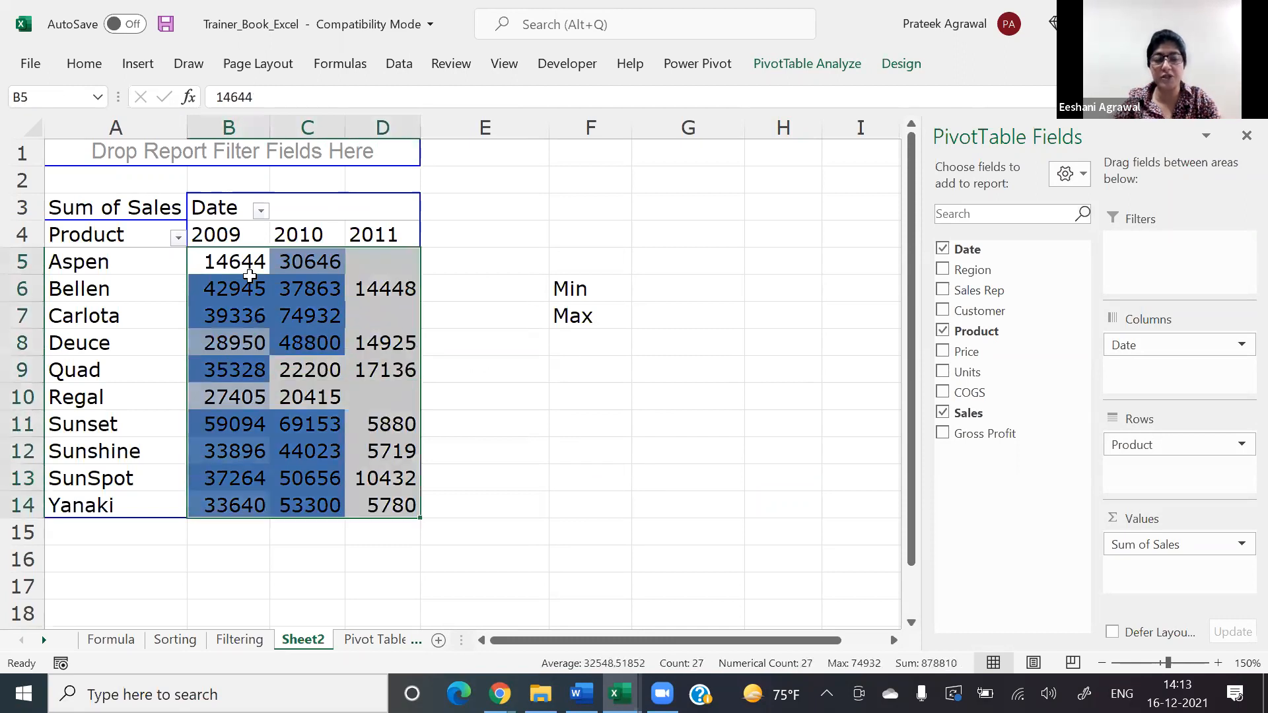
key(alt+h)
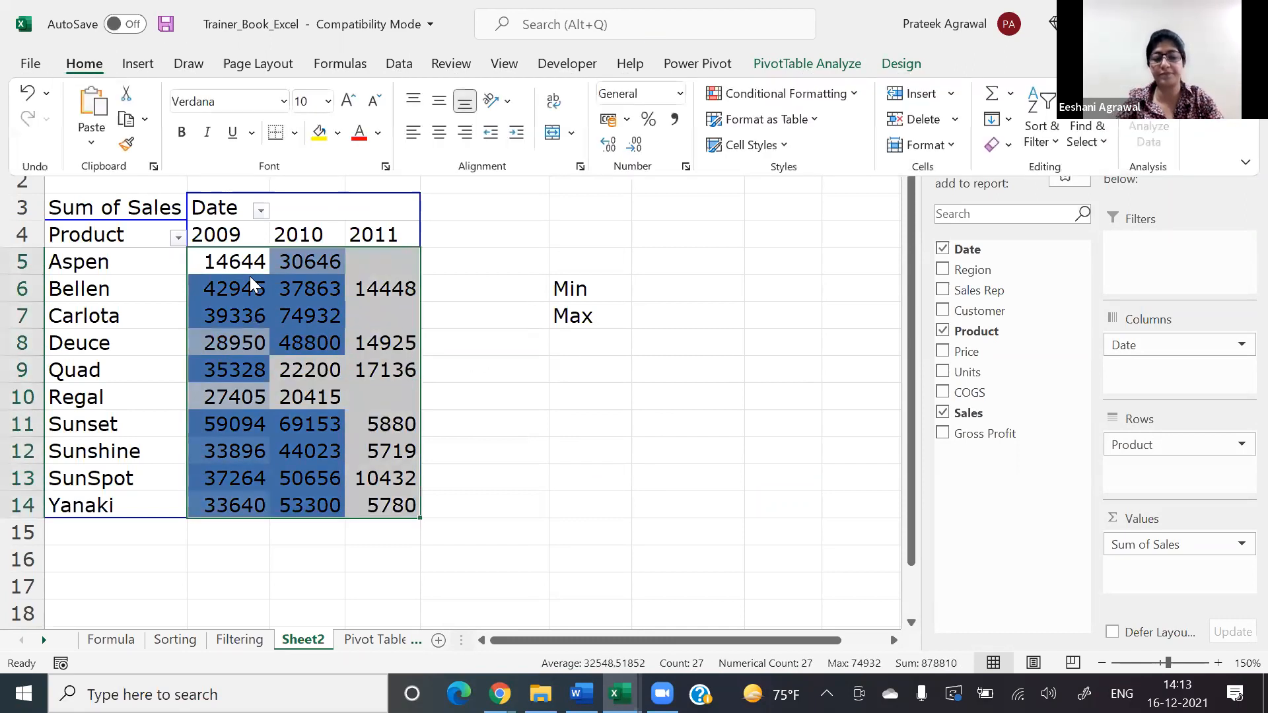
key(l)
key(r)
key(Escape)
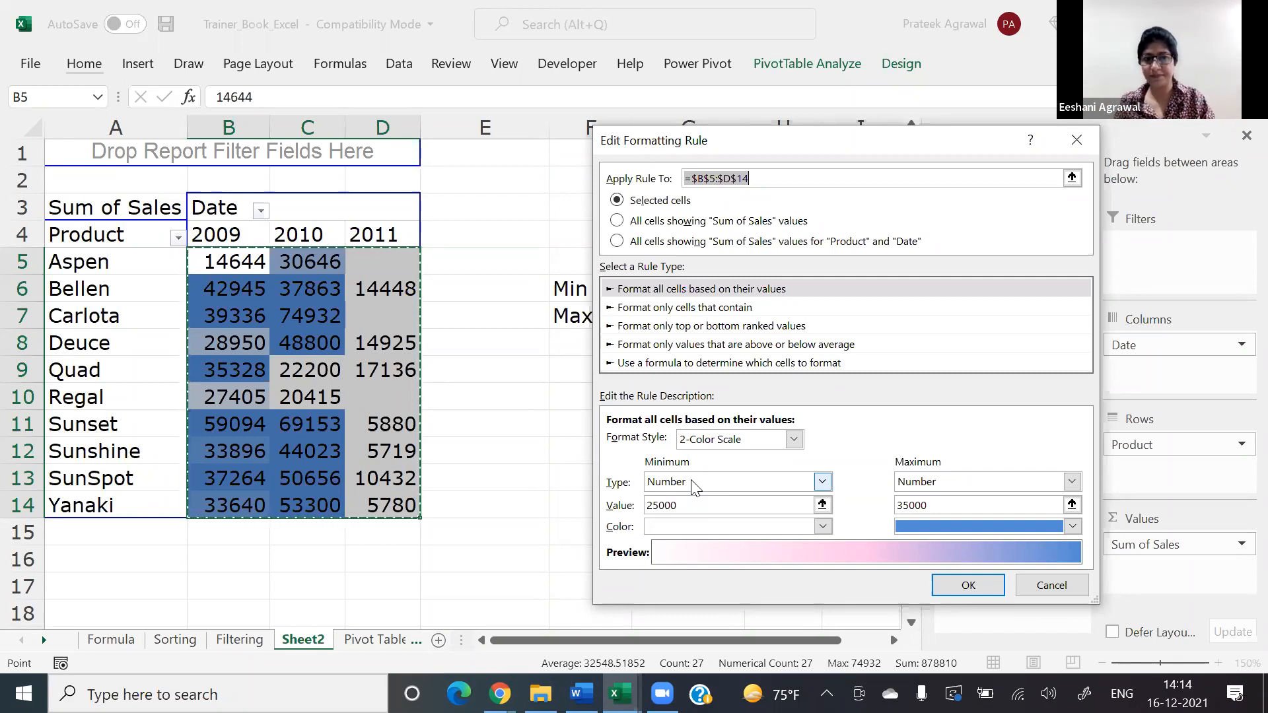
text(`)
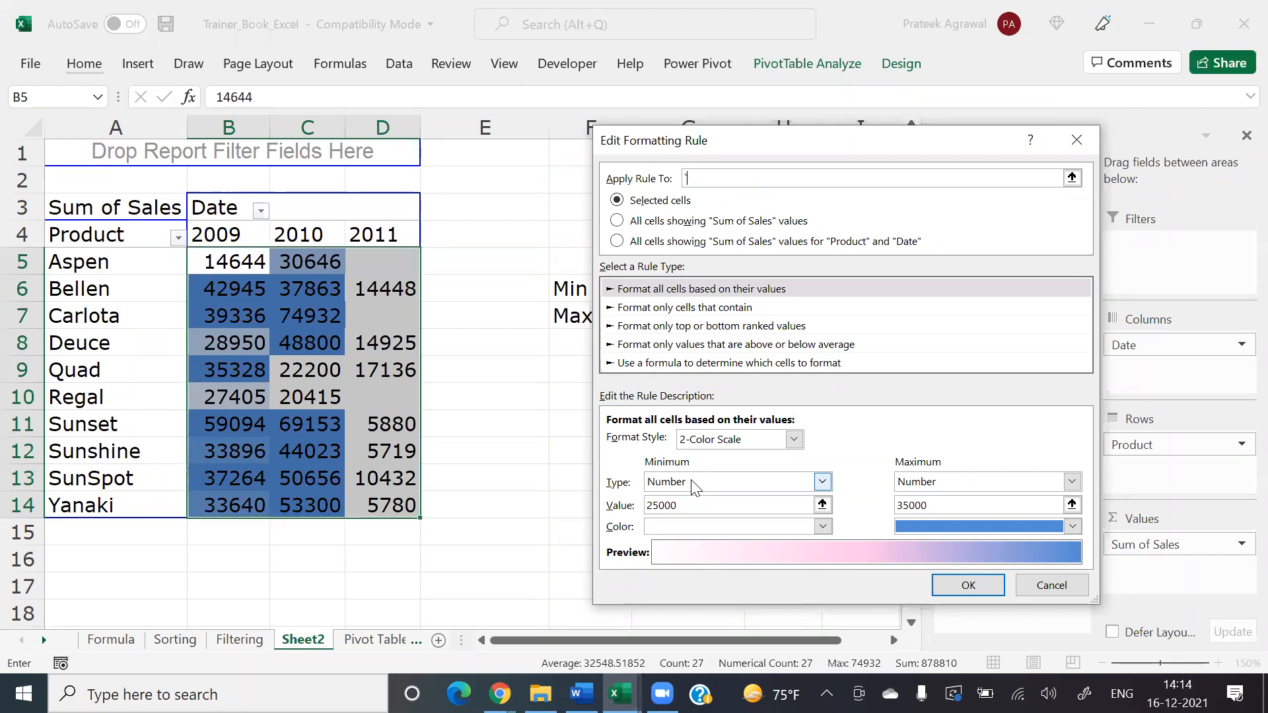
key(Return)
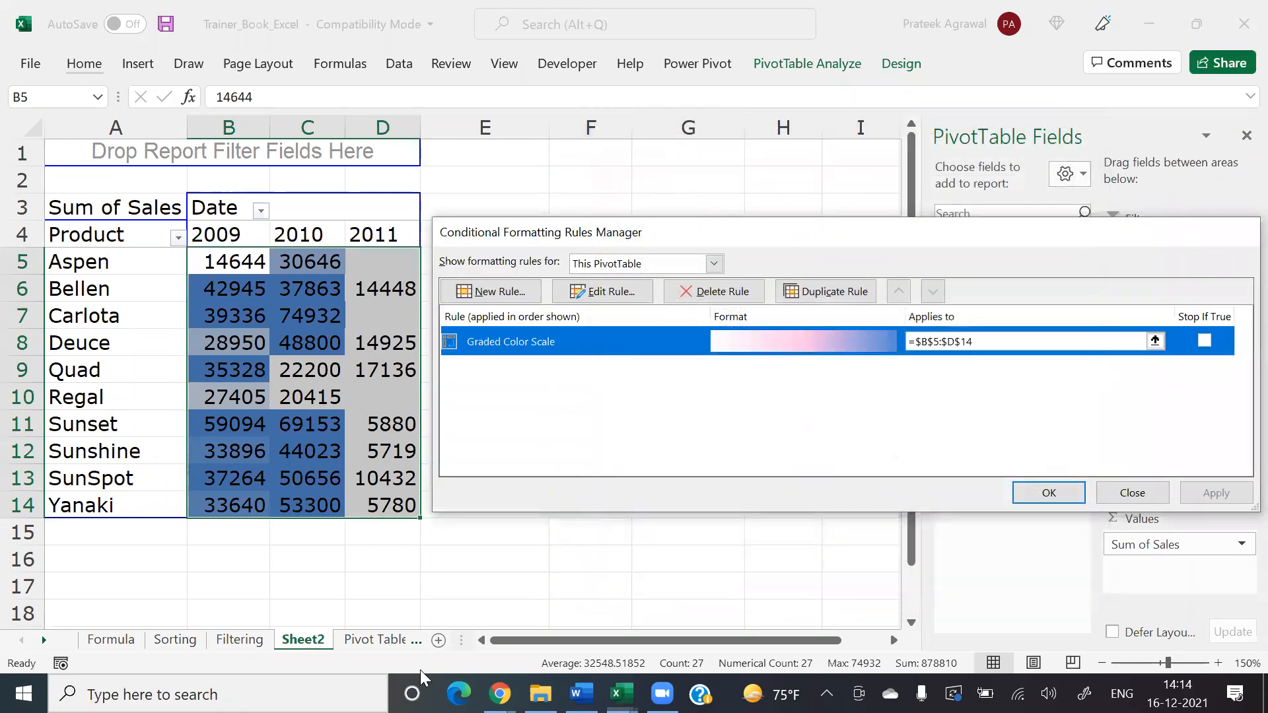
key(Return)
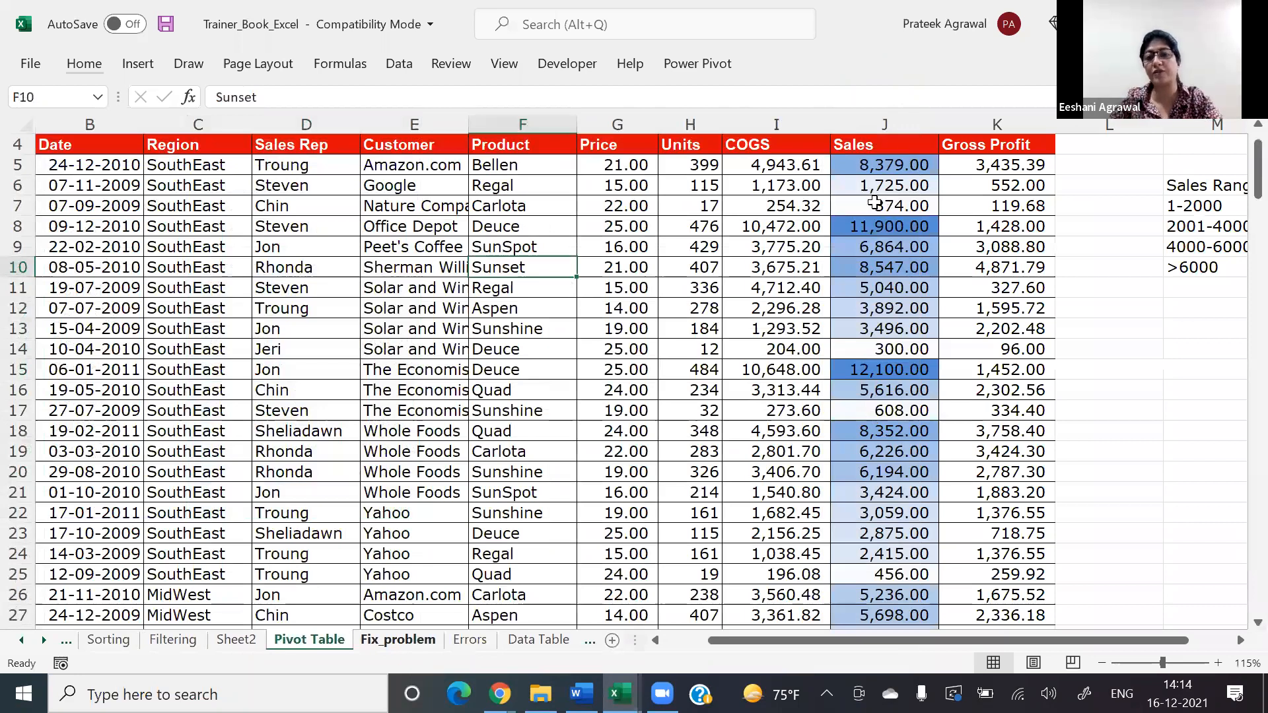
Step: Replace the Sales formula in cell J7 of the Pivot Table sheet with the value 35000
click(848, 206)
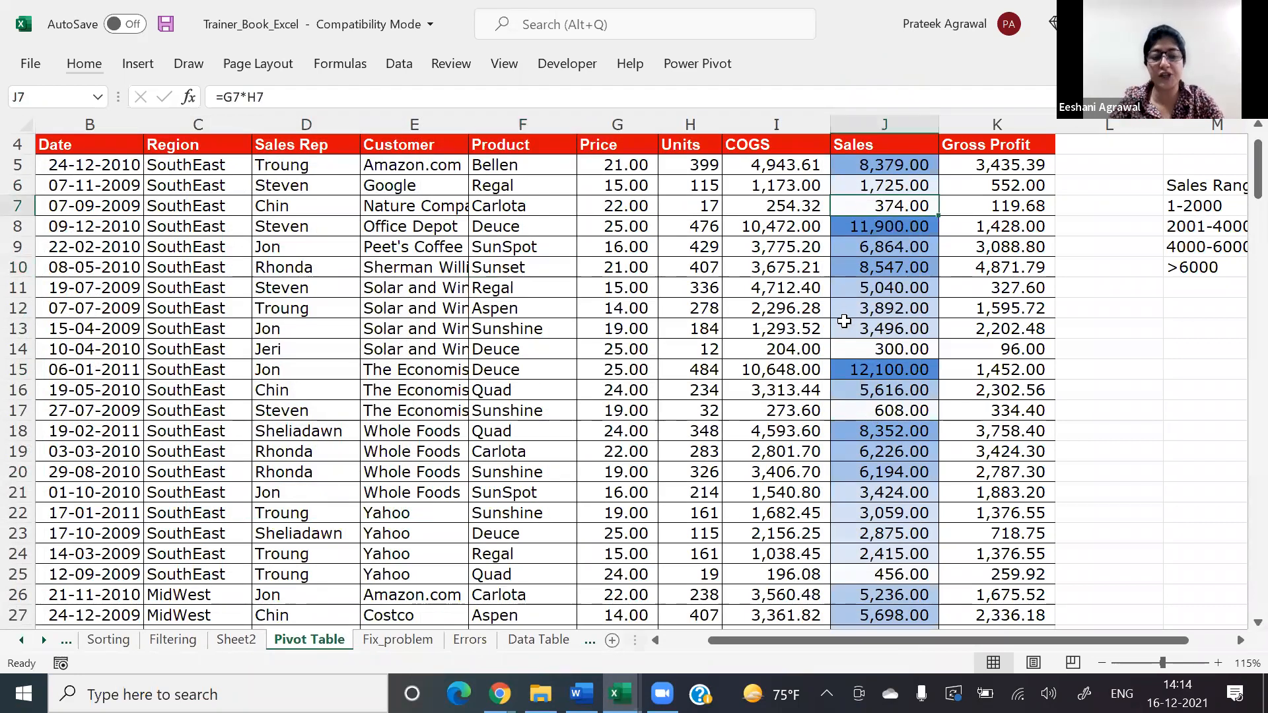
key(F2)
key(Escape)
text(35000)
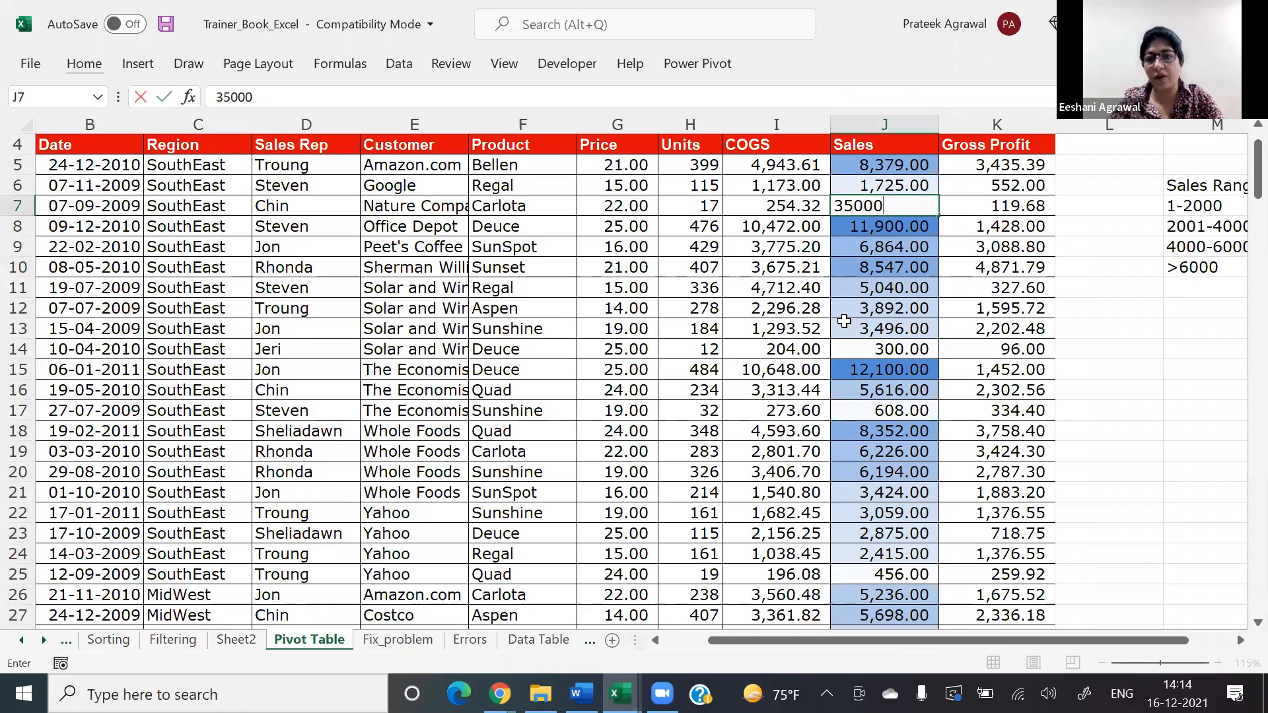
key(Return)
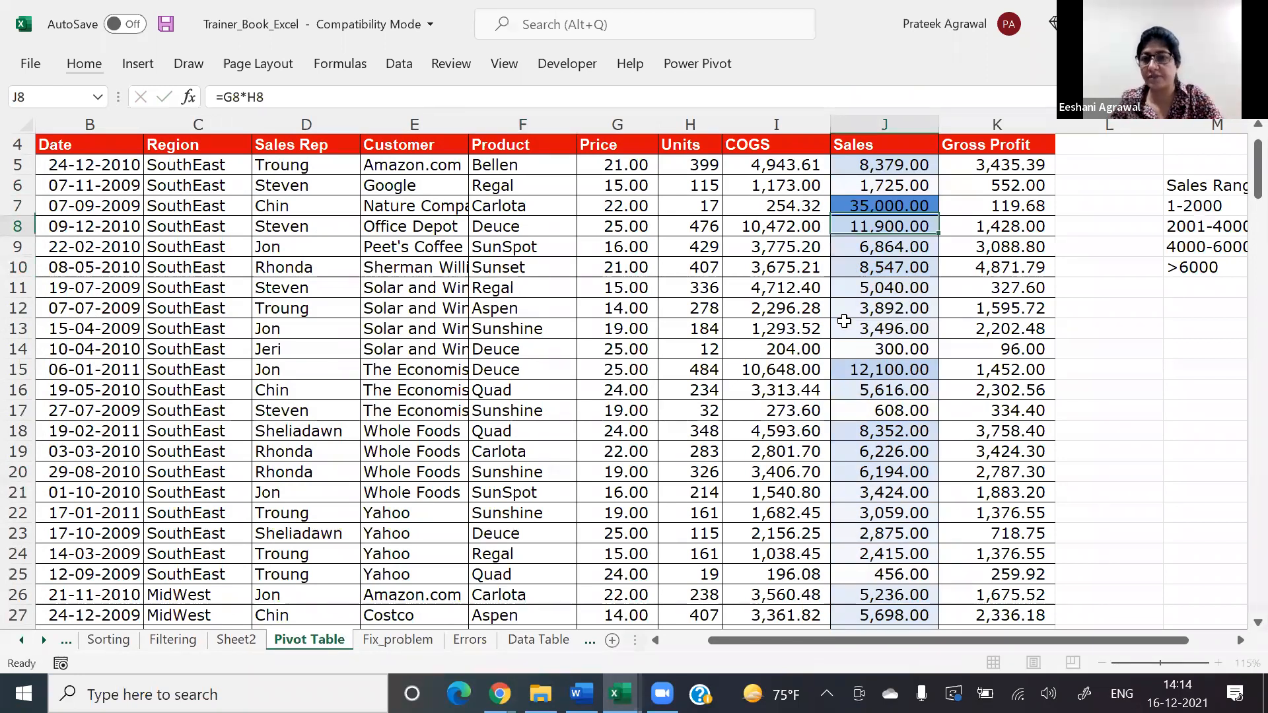
Step: Set the Sales value in cell J7 to 2000 and go to the last row of the Sales column
key(Up)
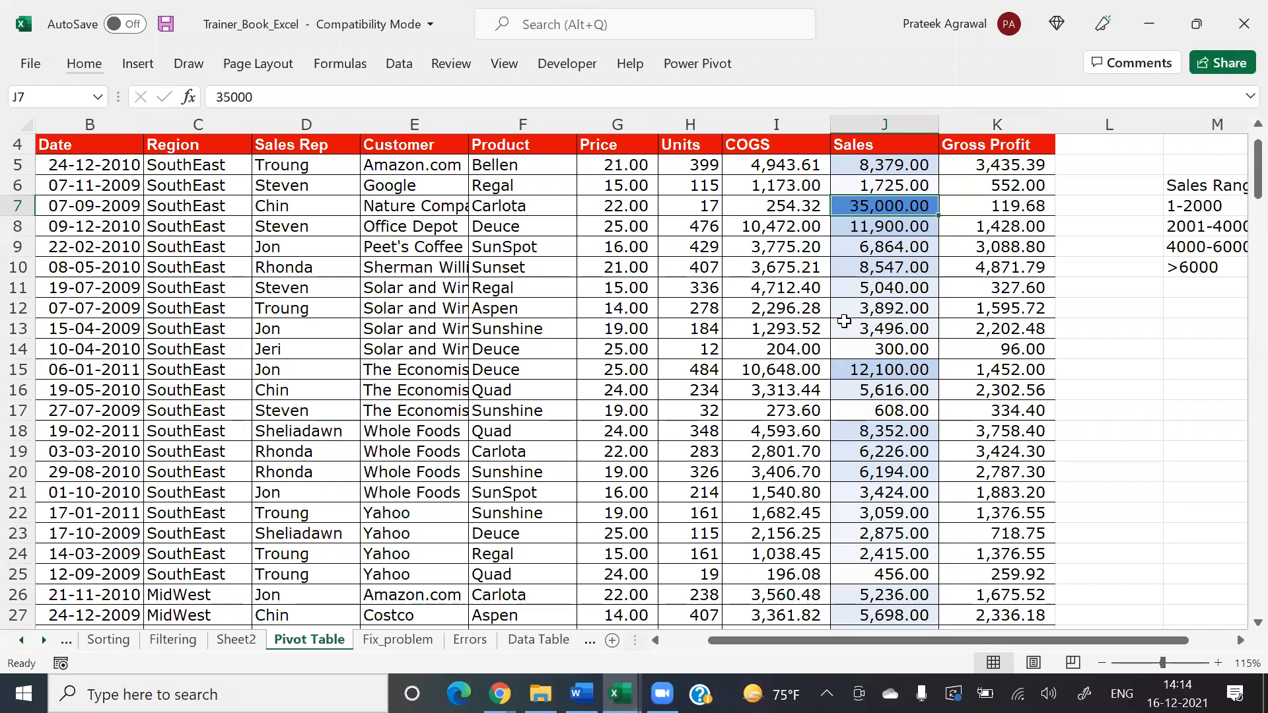
text(2000)
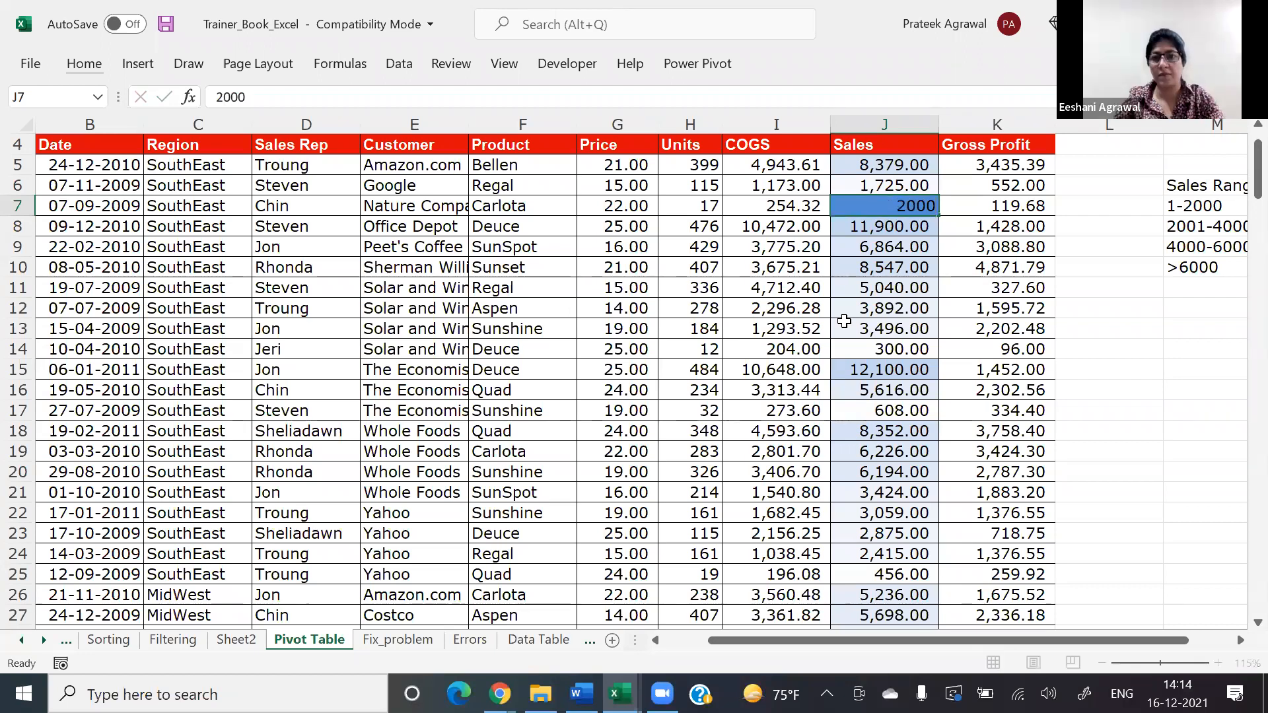
key(ctrl+Down)
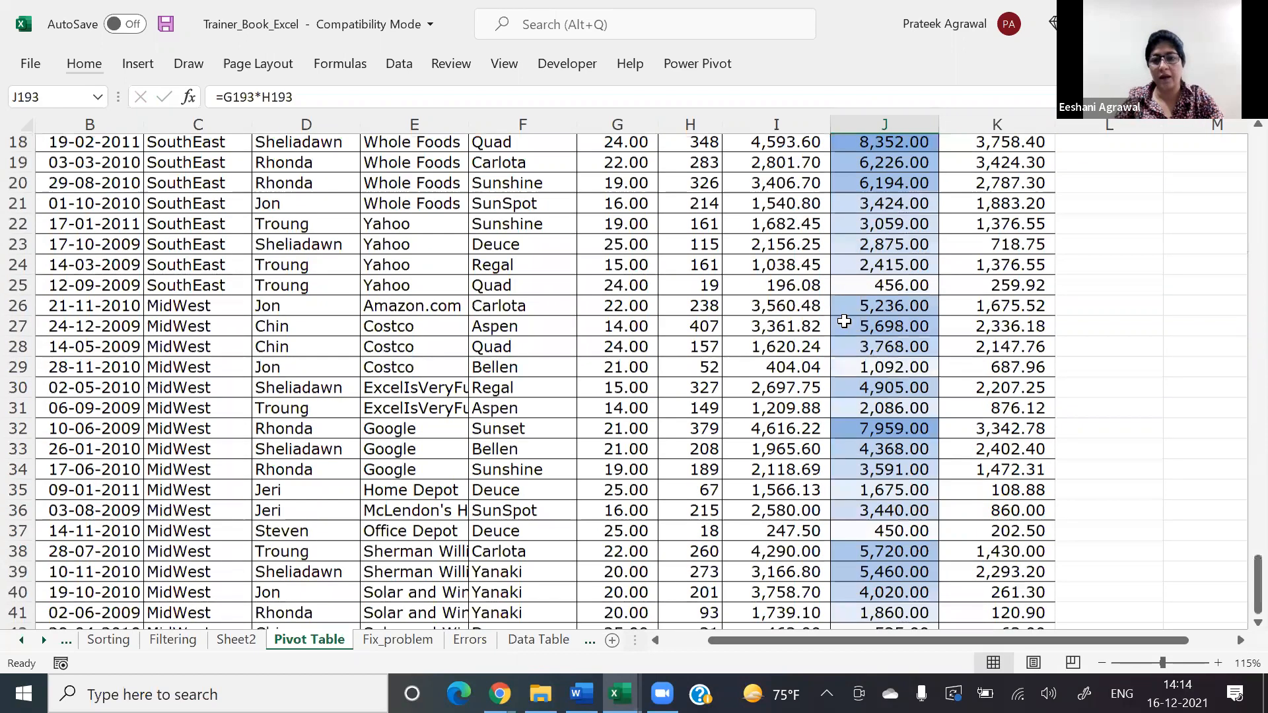
Step: Enter 7098 in J194, directly below the last Sales value, and undo the entry
key(Down)
key(Down)
key(Up)
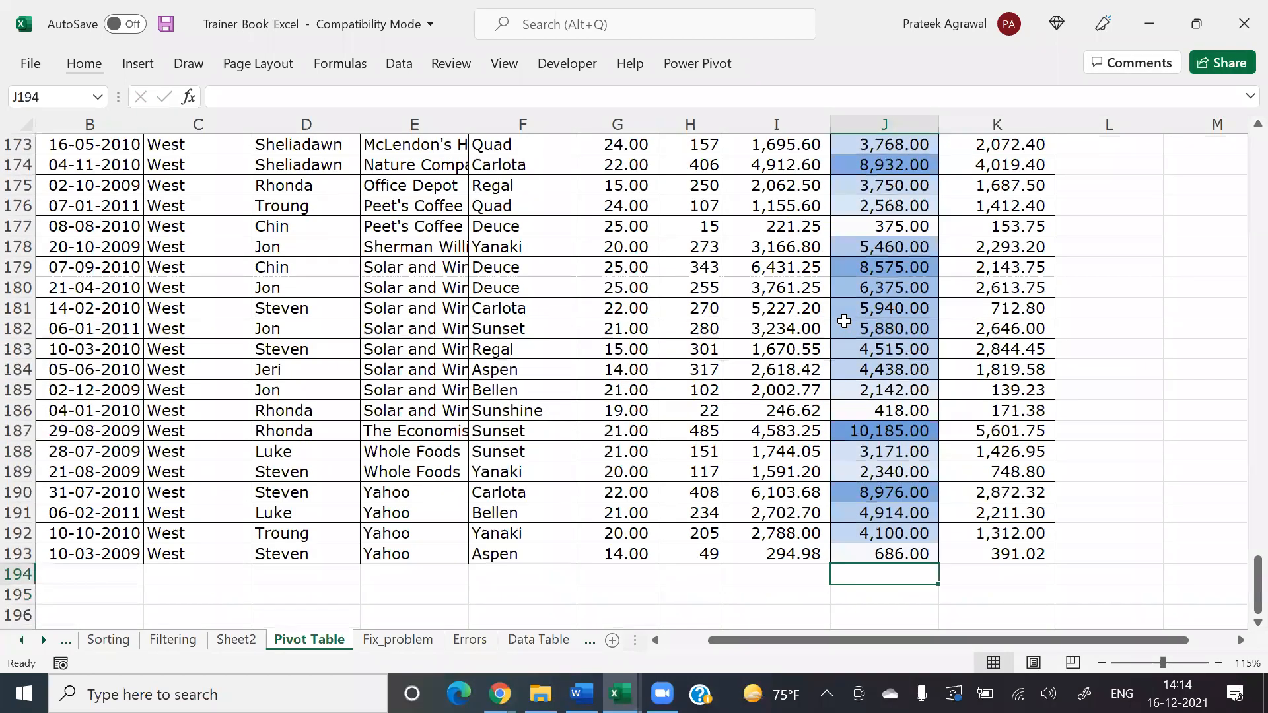
text(7098)
key(Return)
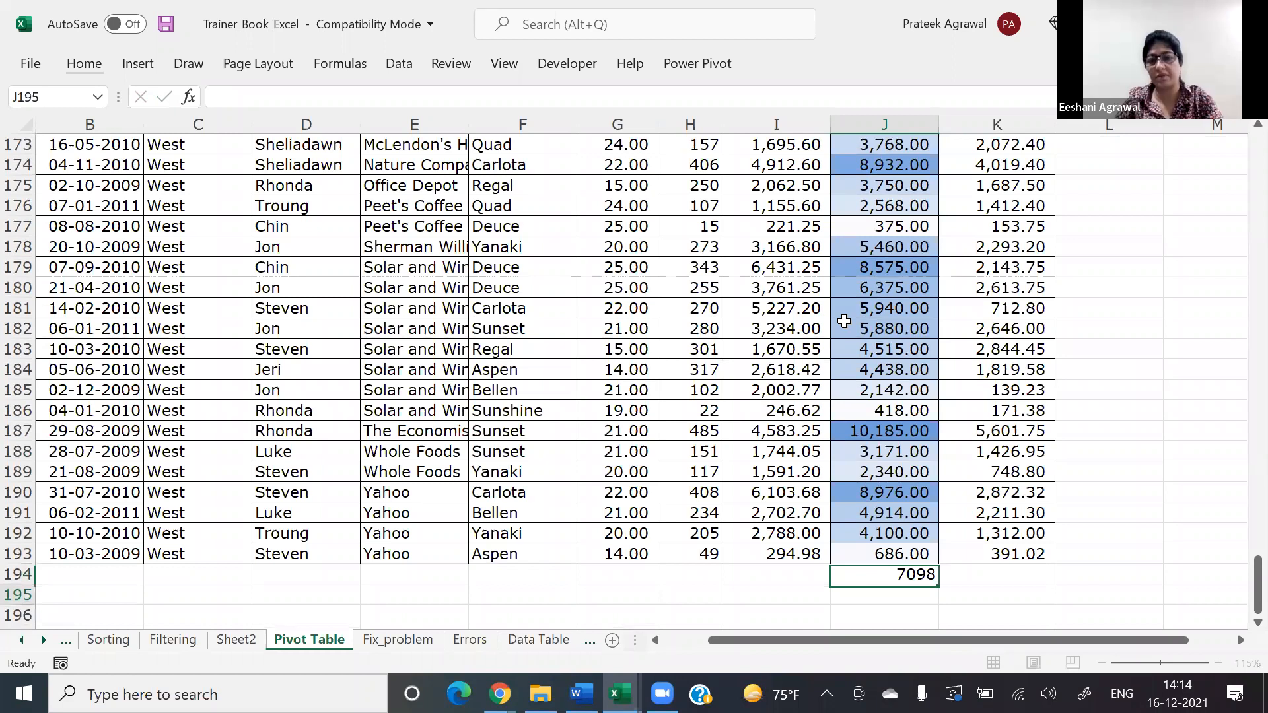
key(Up)
key(Up)
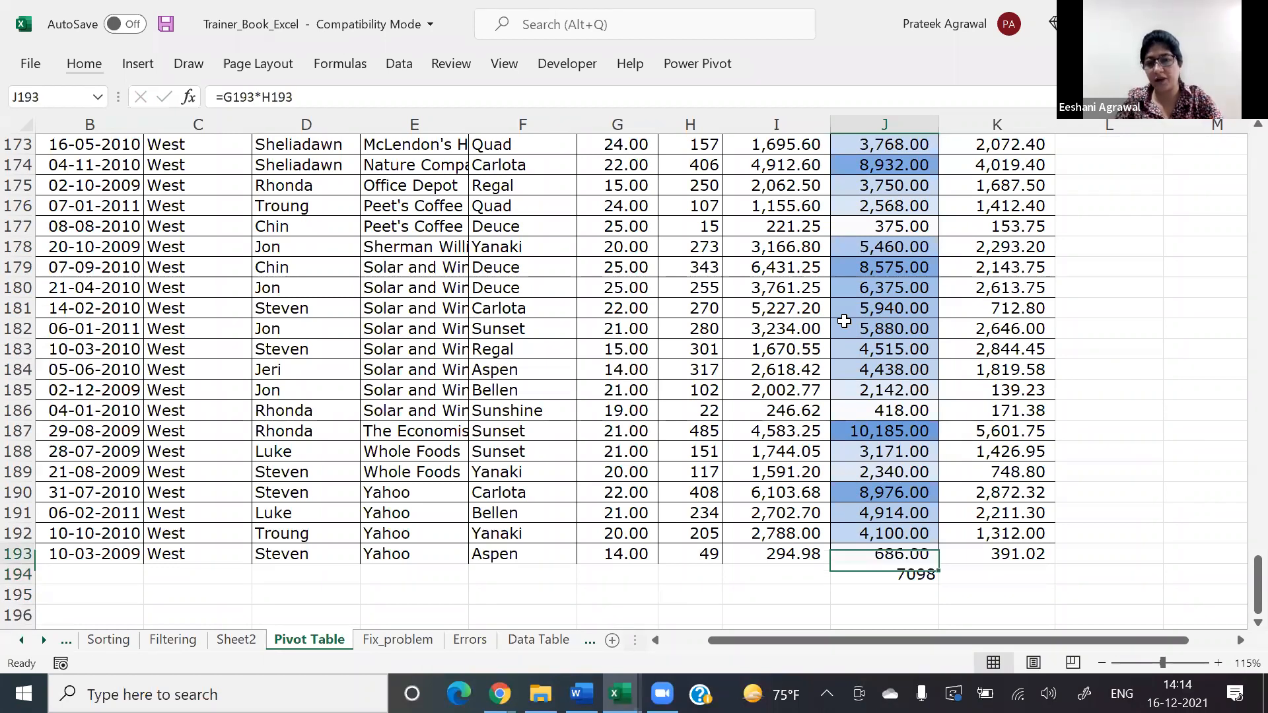
key(ctrl+z)
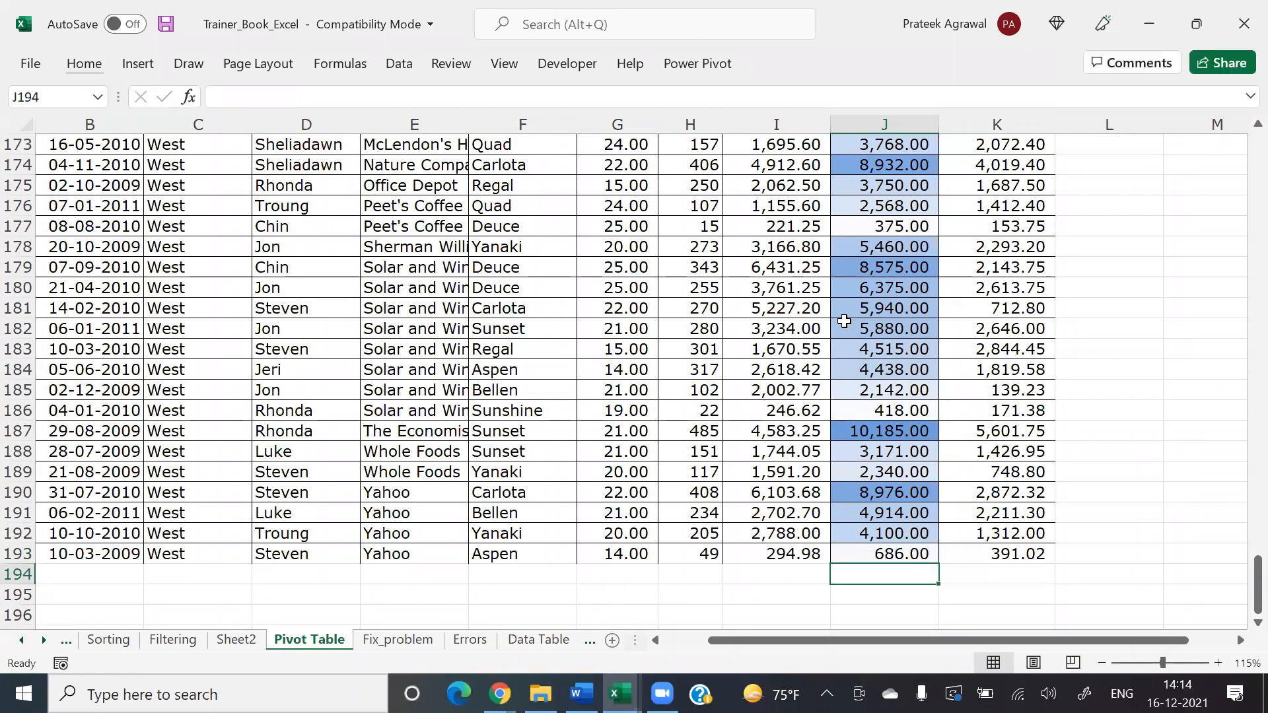
Step: Format the data range B4:K193 as a table with headers, using a blue table style from the Light group
key(Up)
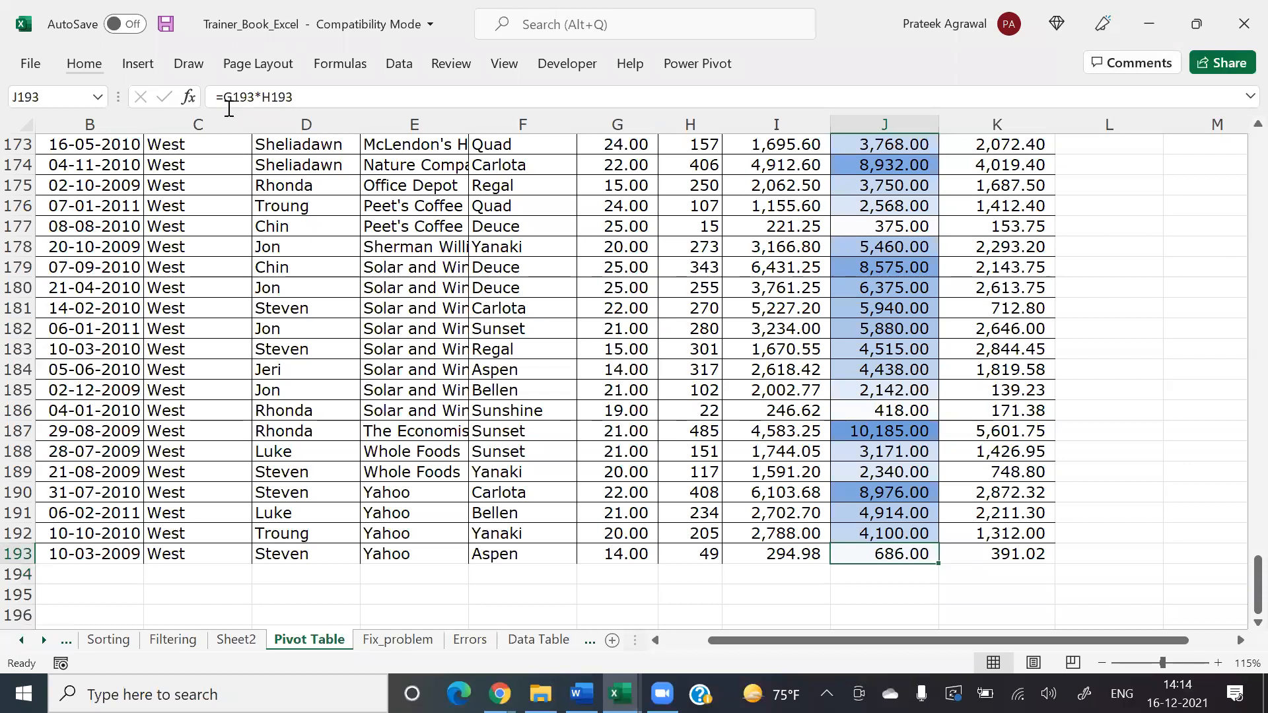
click(83, 53)
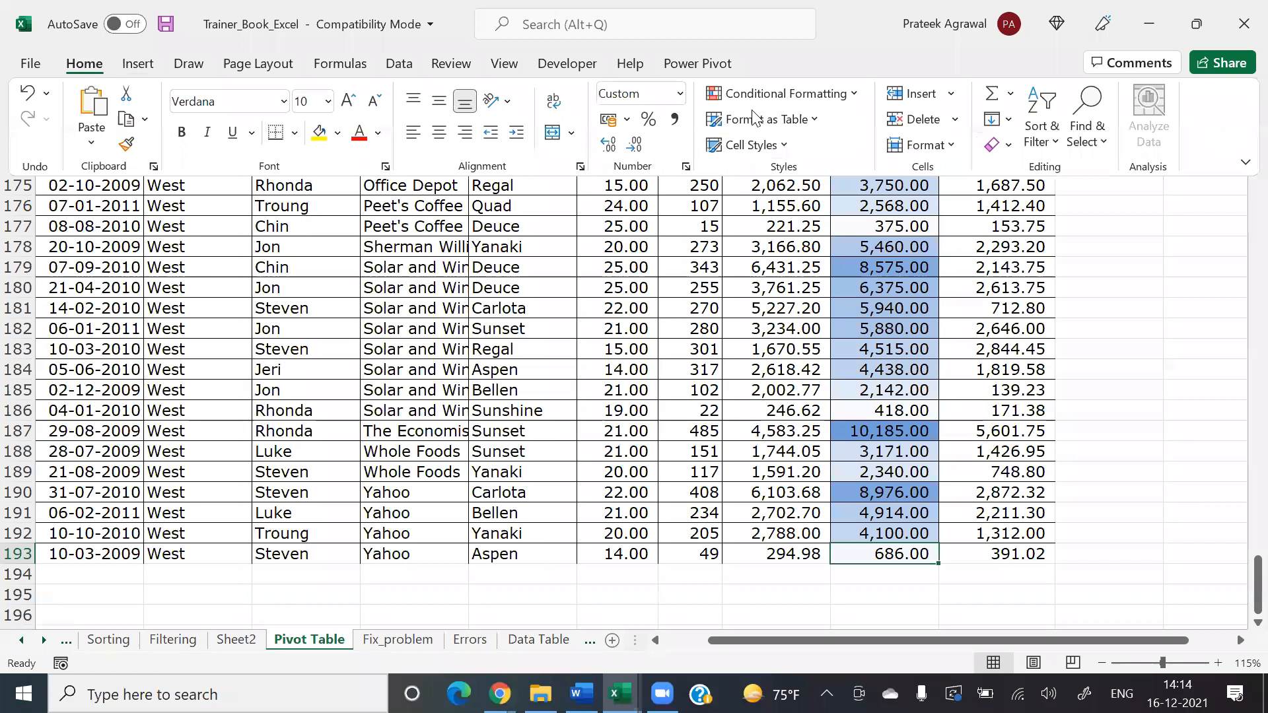
click(784, 122)
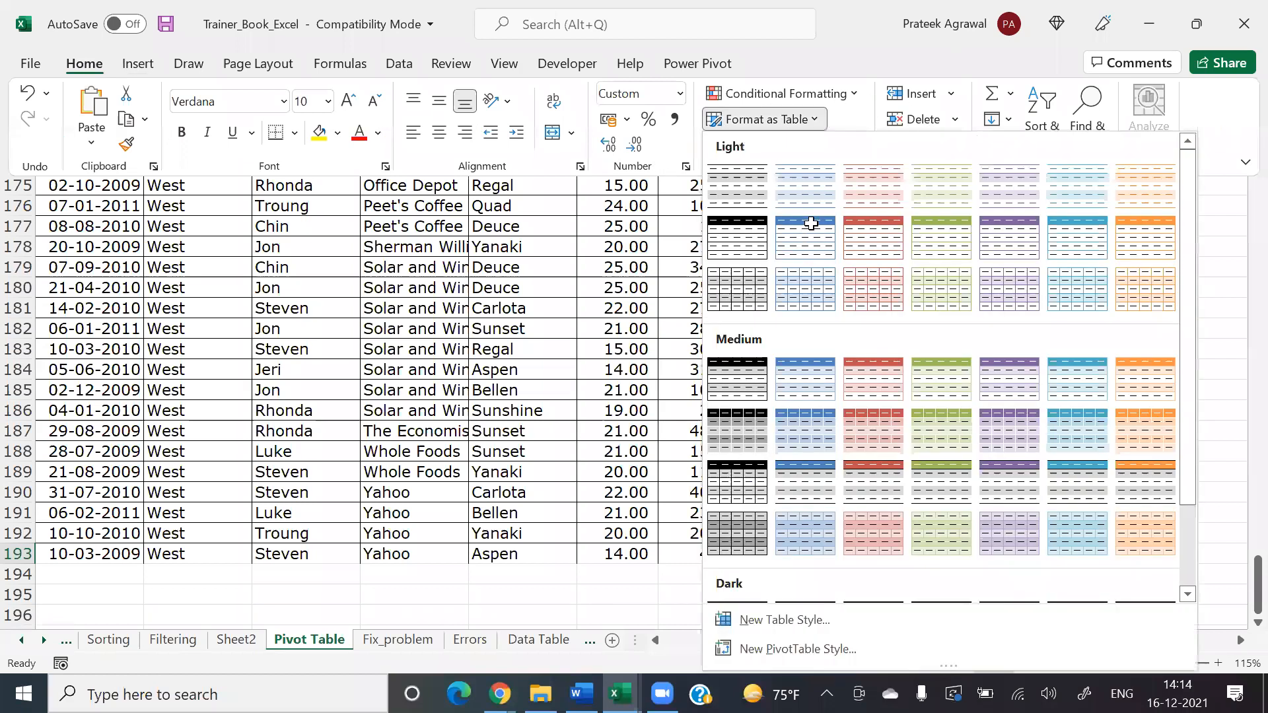
click(811, 225)
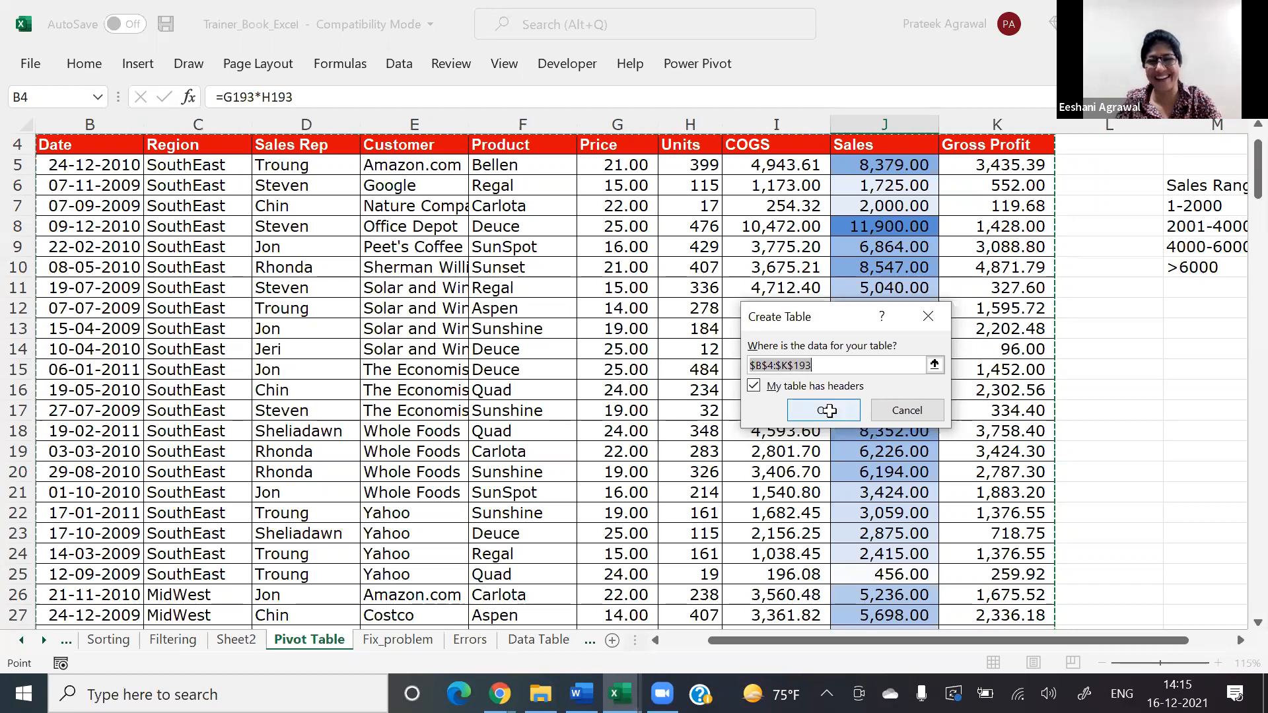
click(829, 410)
Step: Enter 7876 in J194, directly below the table's last Sales value
click(874, 489)
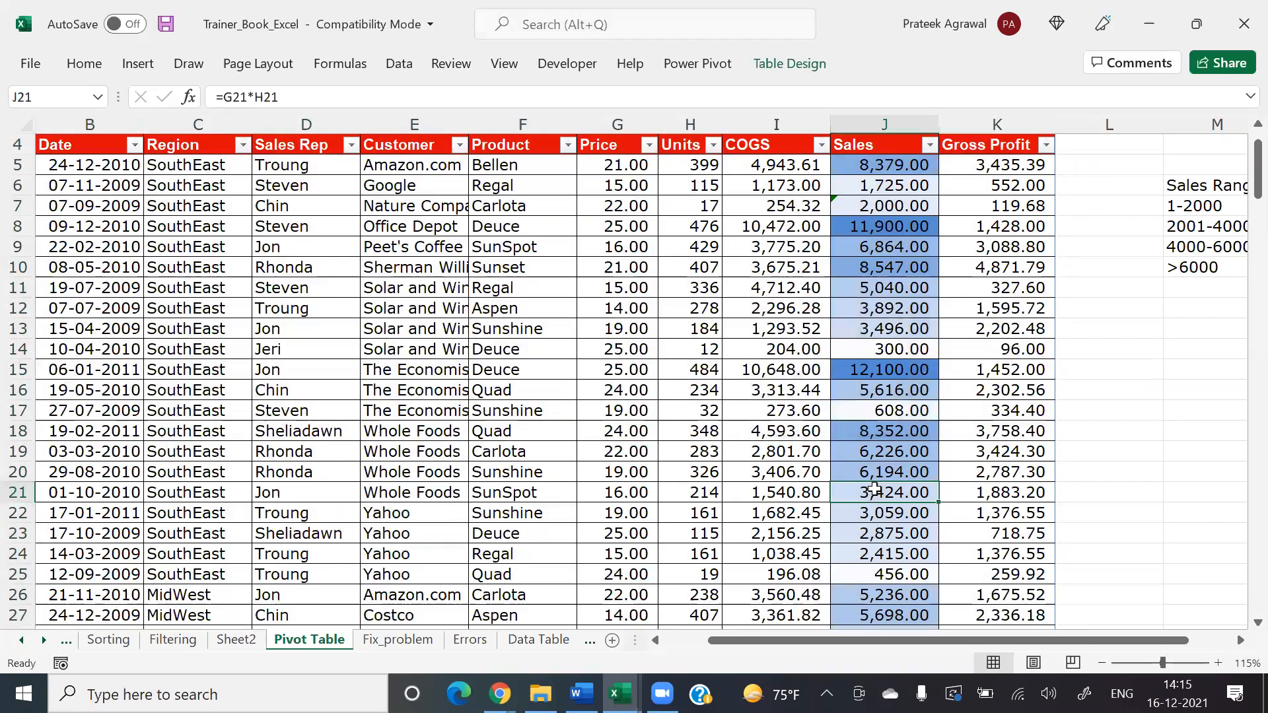
key(ctrl+Down)
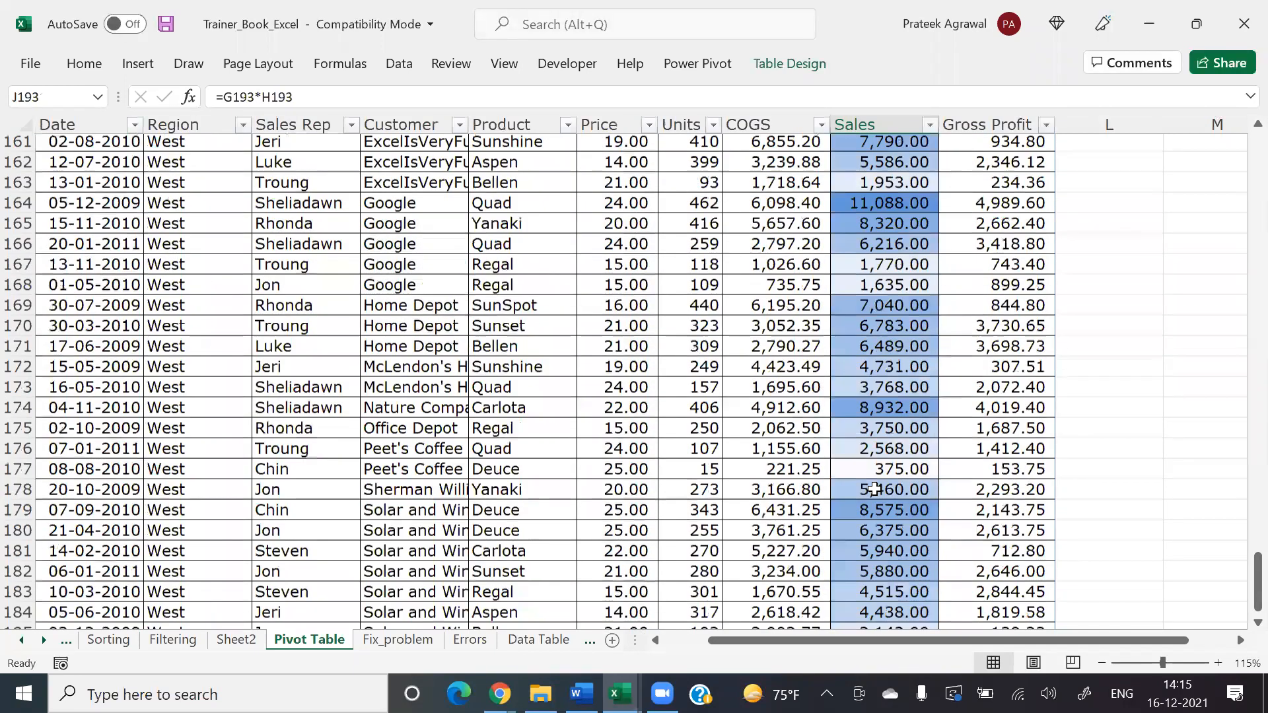
key(Down)
key(Down)
key(Down)
key(Up)
key(Up)
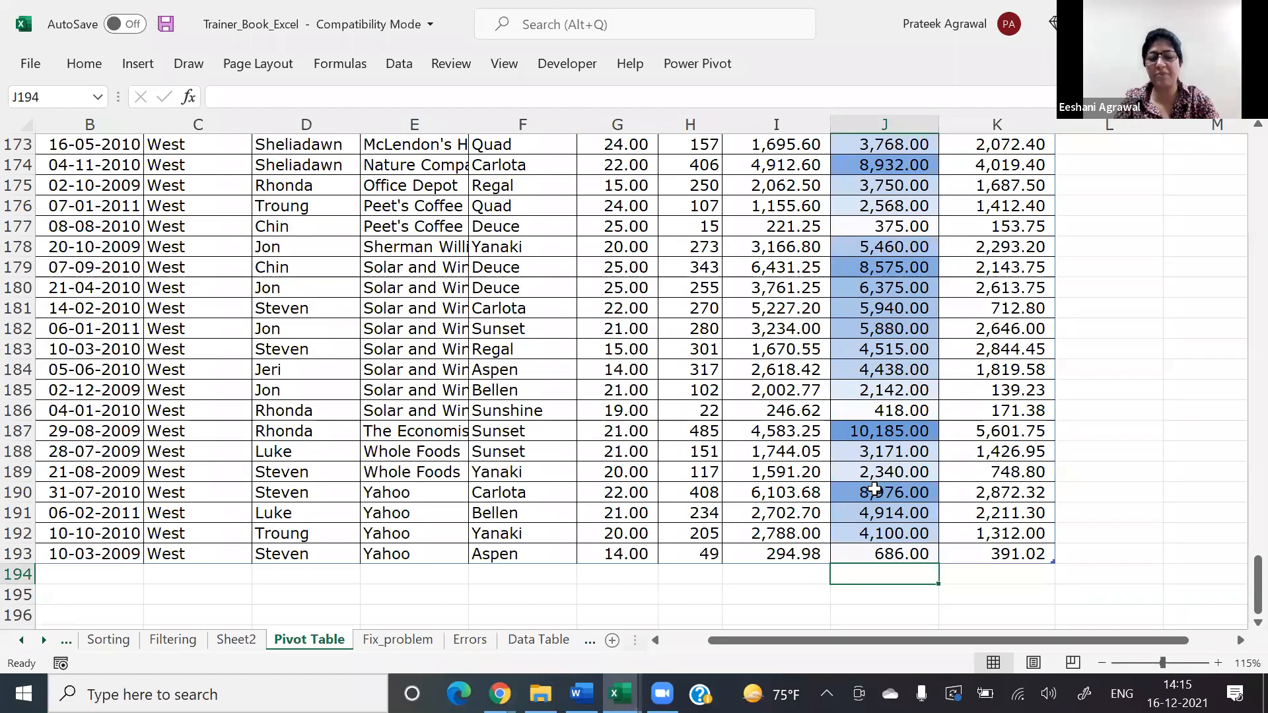
text(7876)
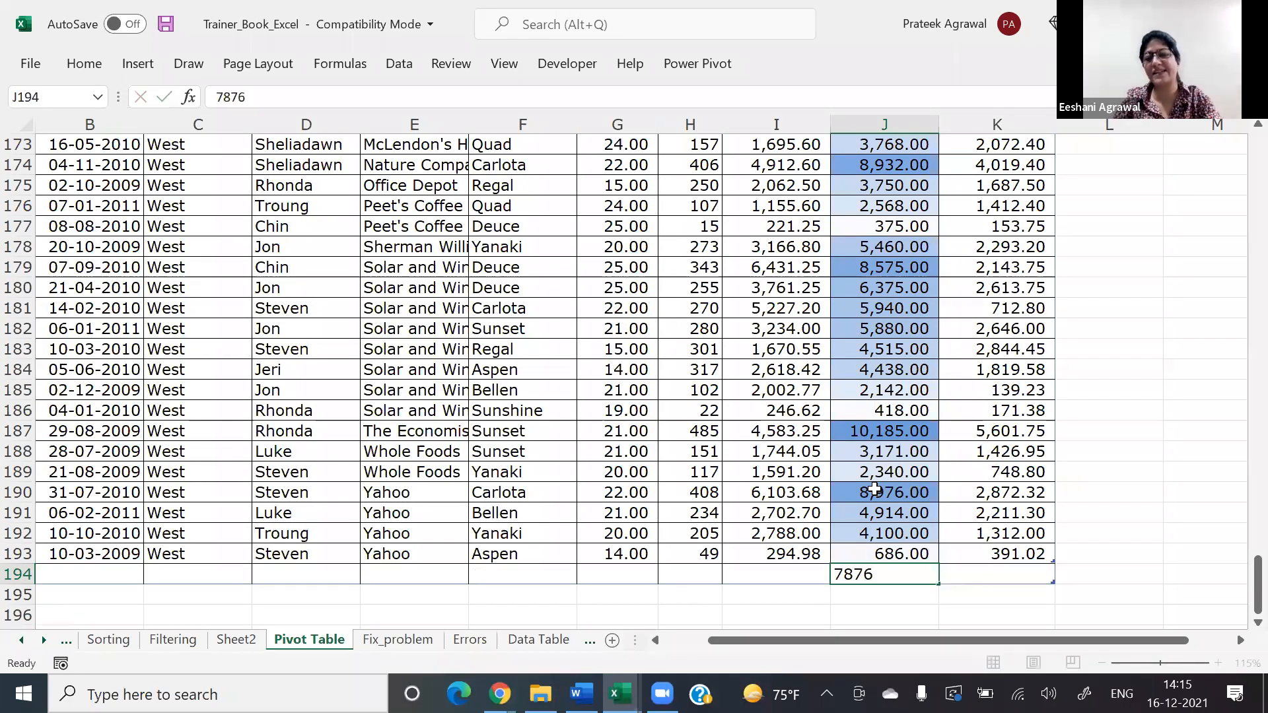
key(Return)
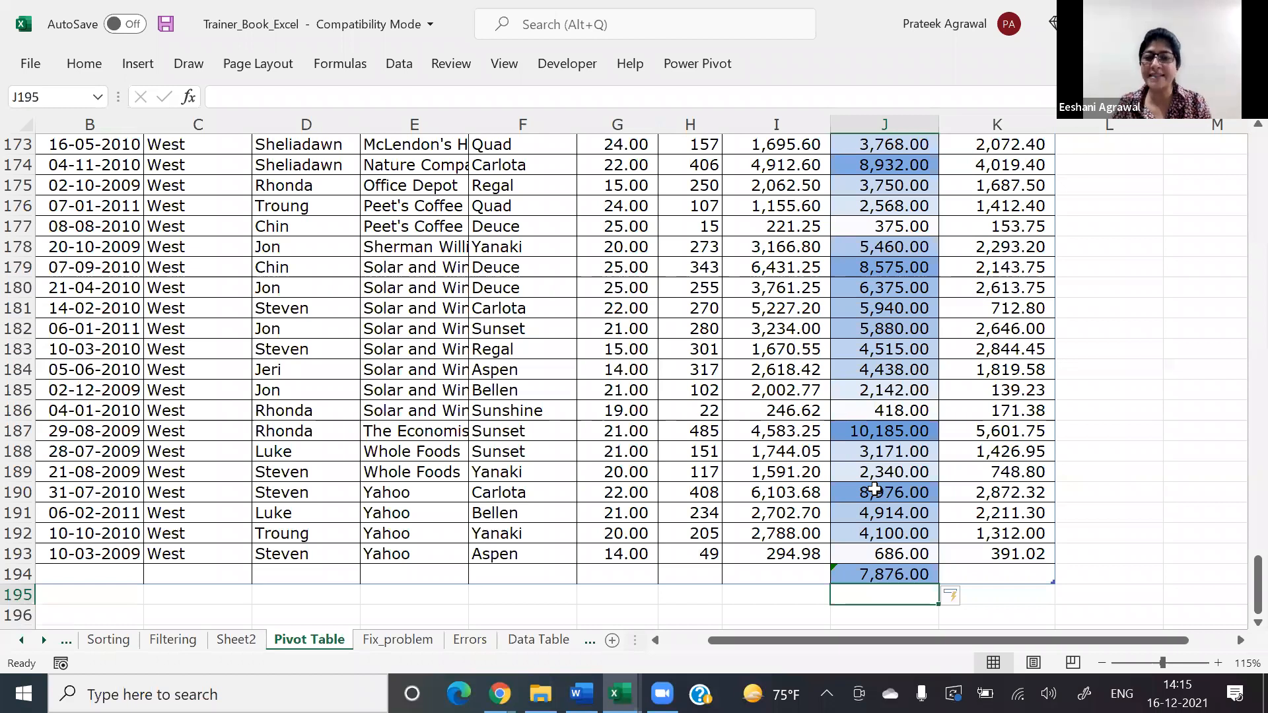
Step: Check the new table row's Sales cell, and undo both the table expansion and the entry in J194
key(Up)
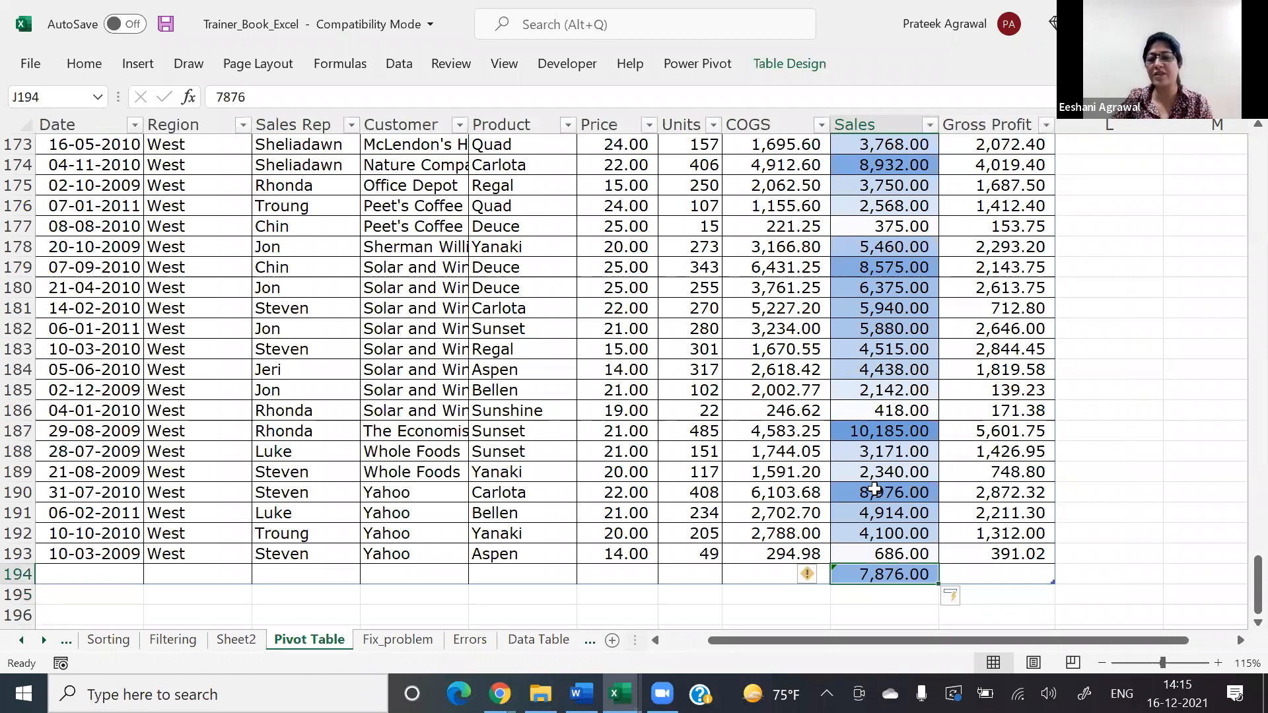
key(Up)
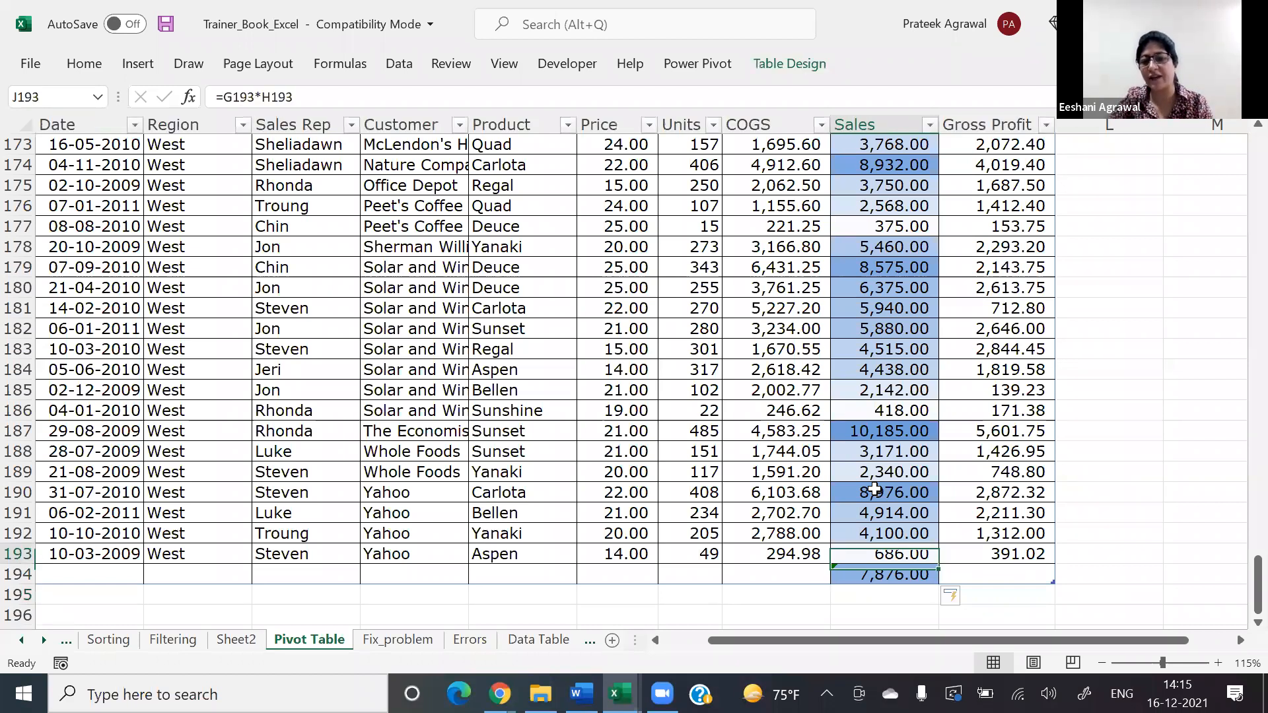
key(Down)
key(Down)
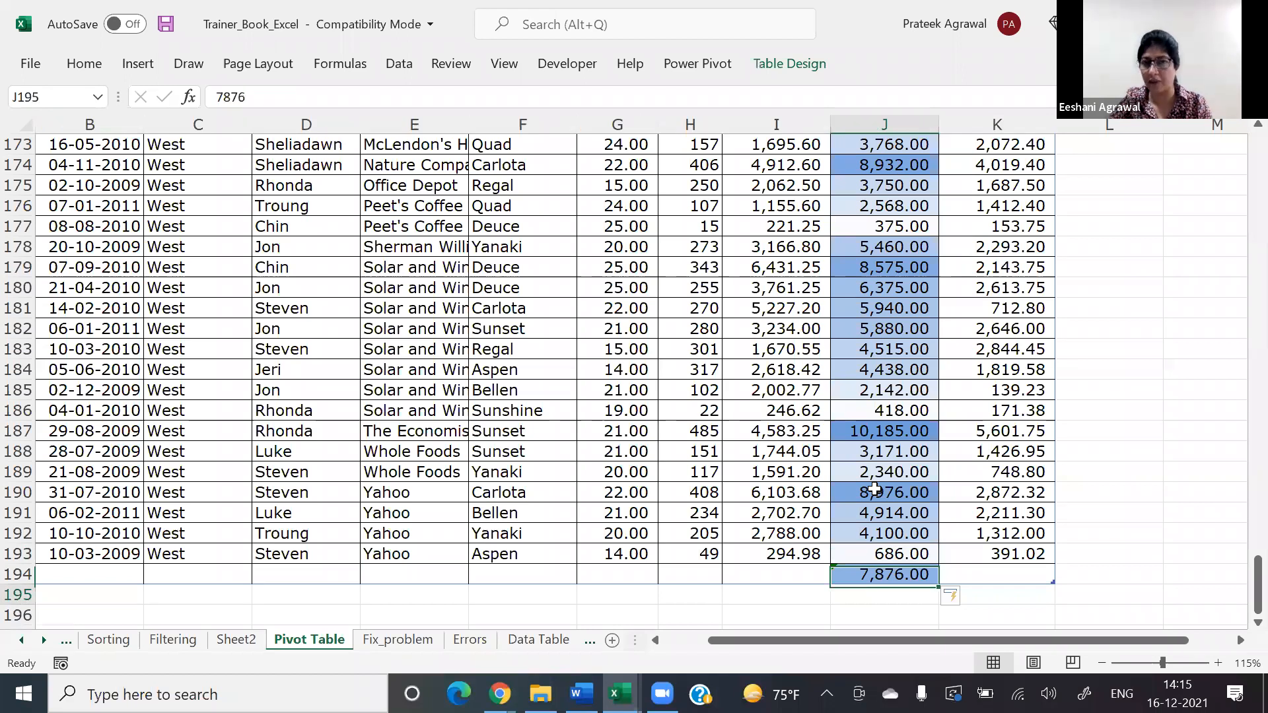
key(Up)
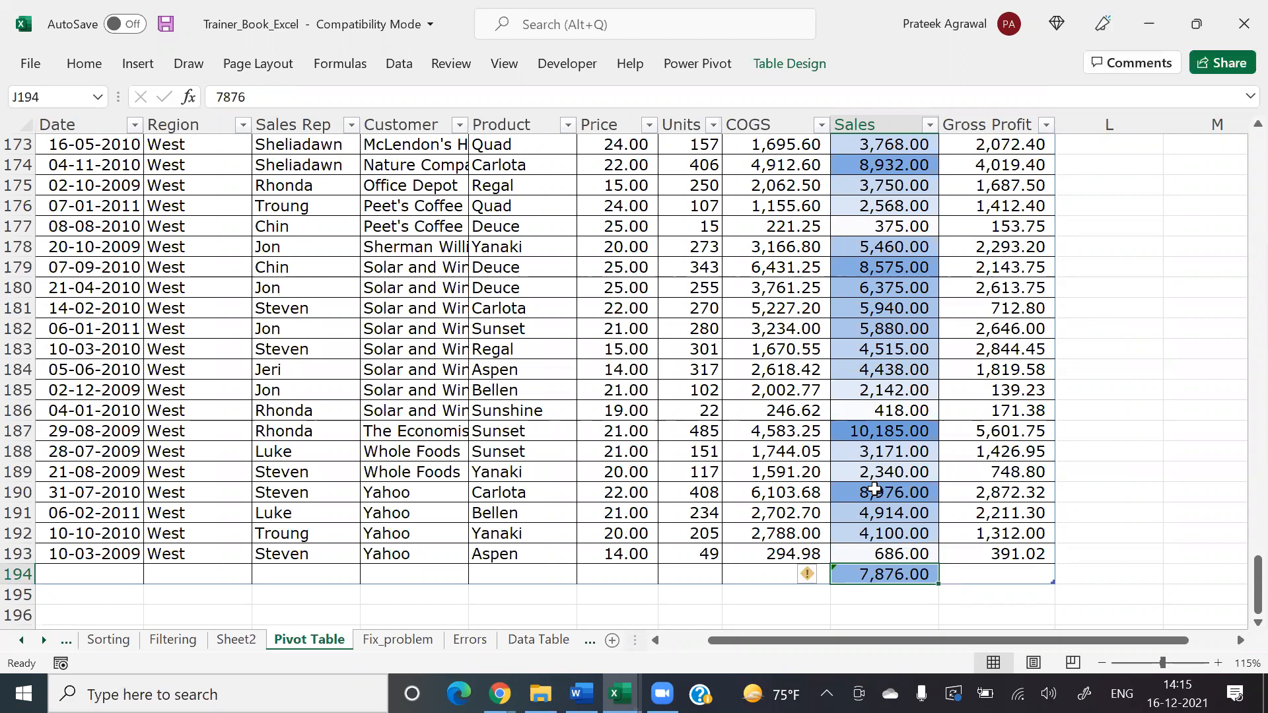
key(ctrl+z)
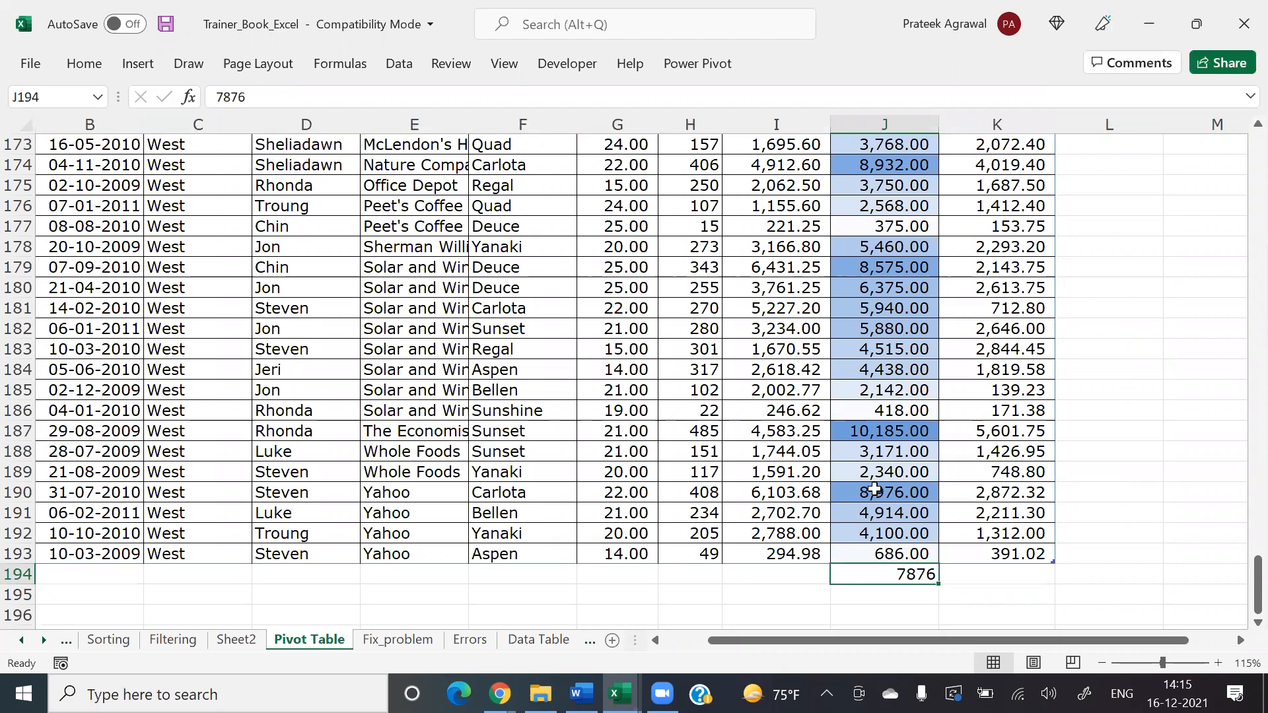
key(ctrl+z)
Step: Edit the graded color scale rule on Sheet2's pivot table so both the minimum and maximum types are Percent
key(alt+Tab)
click(243, 643)
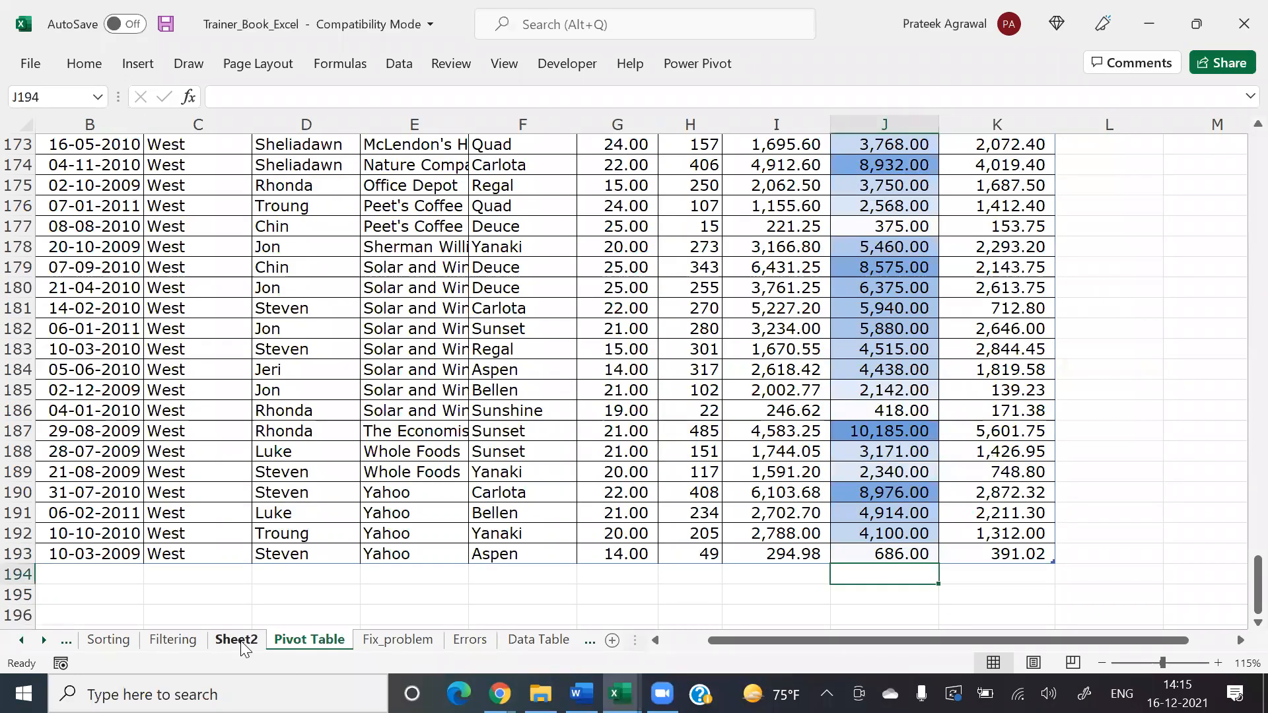
key(alt)
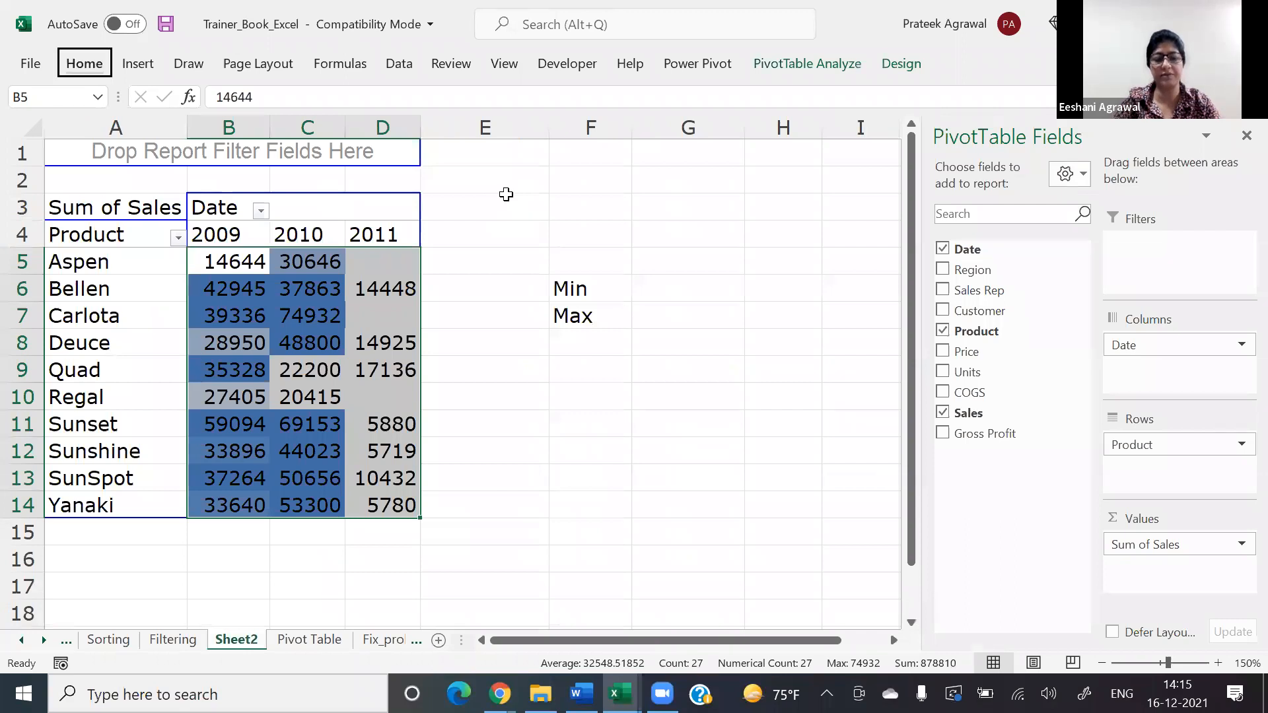
key(h)
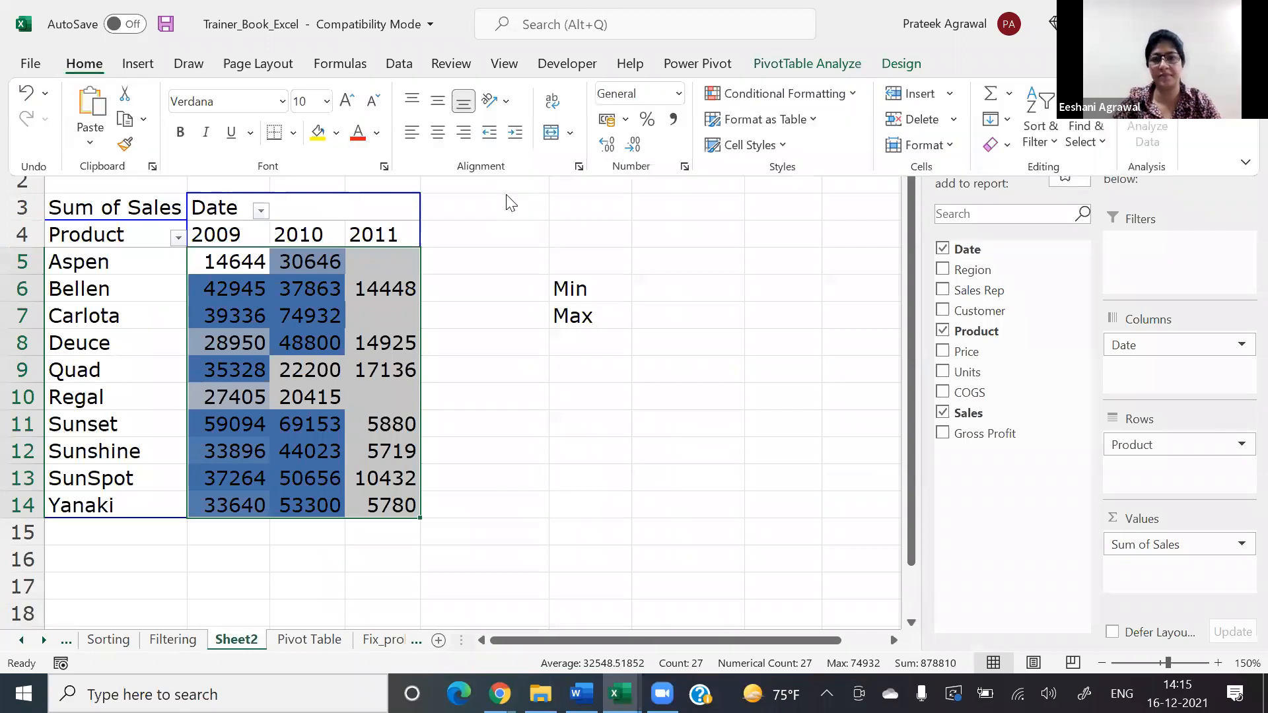
key(l)
key(r)
key(alt+e)
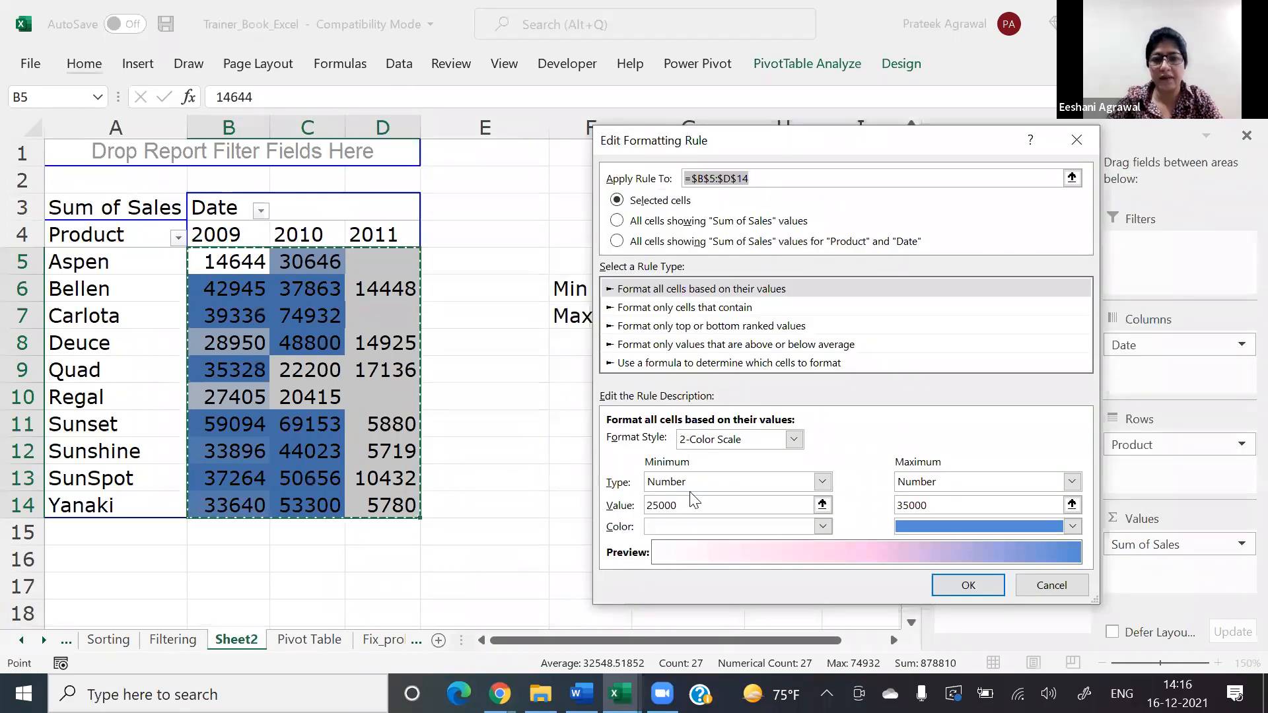
click(688, 485)
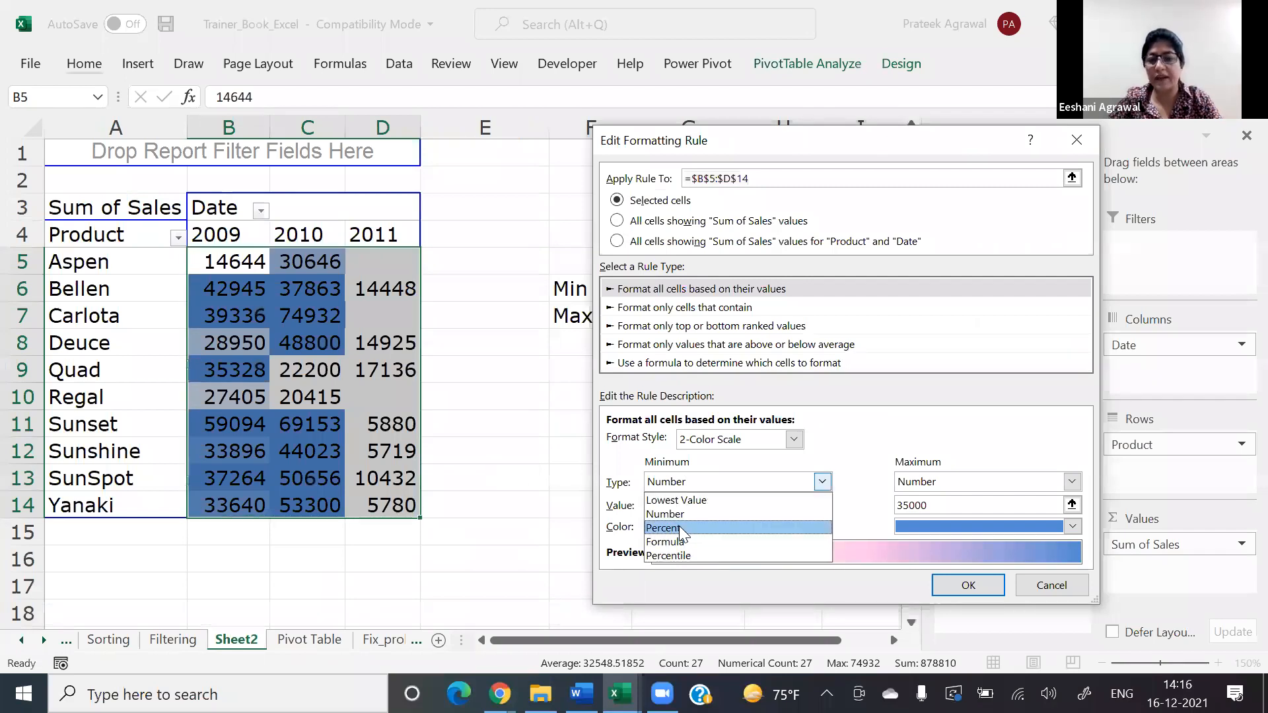
click(682, 533)
click(934, 485)
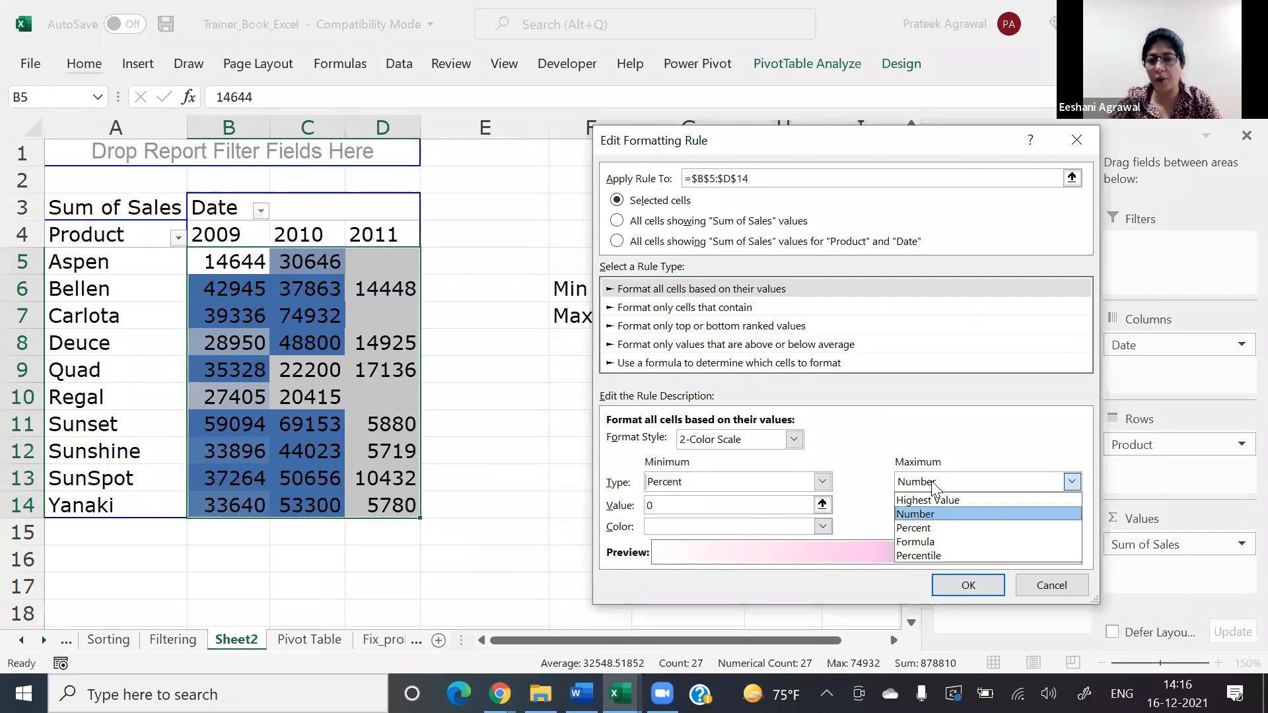
click(934, 528)
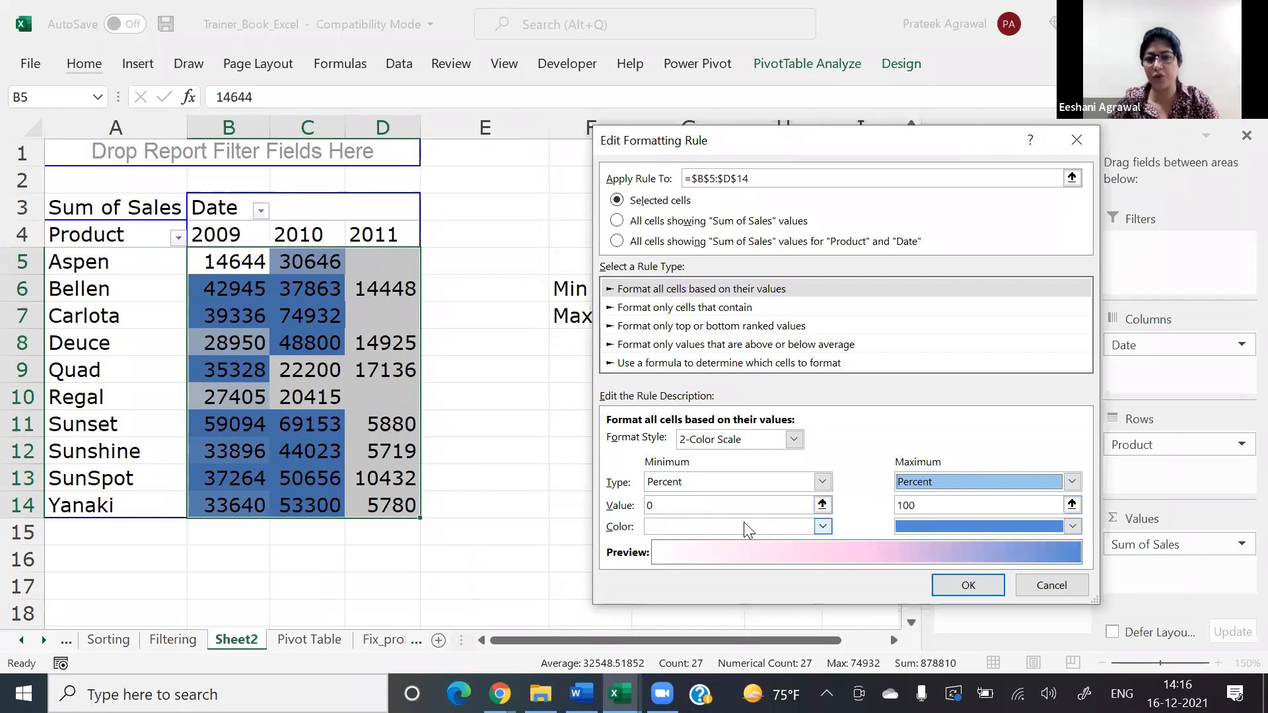
Step: Set the color scale's maximum value to 90 percent and its minimum value to 10 percent
click(929, 505)
key(BackSpace)
key(BackSpace)
key(BackSpace)
text(90)
click(801, 511)
key(BackSpace)
text(10)
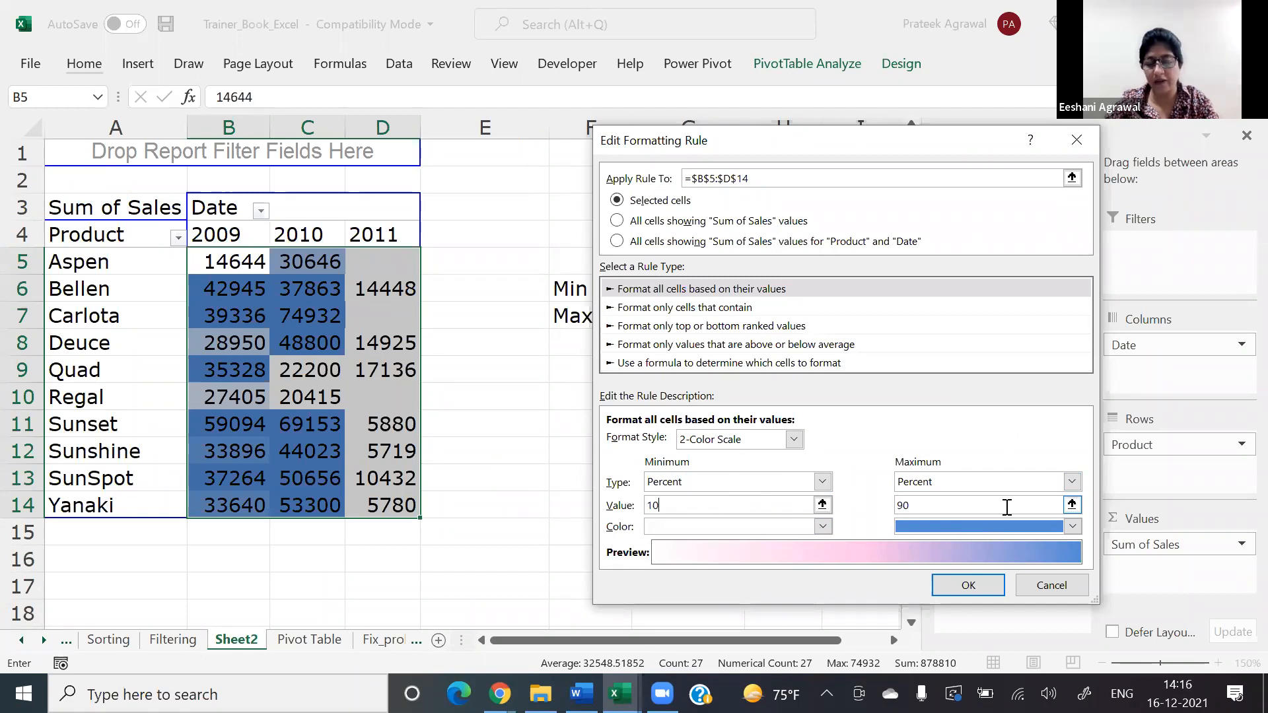
Step: Change the color scale's minimum type to Formula with the reference =$G$9, and apply the edited rule to the pivot table
click(822, 481)
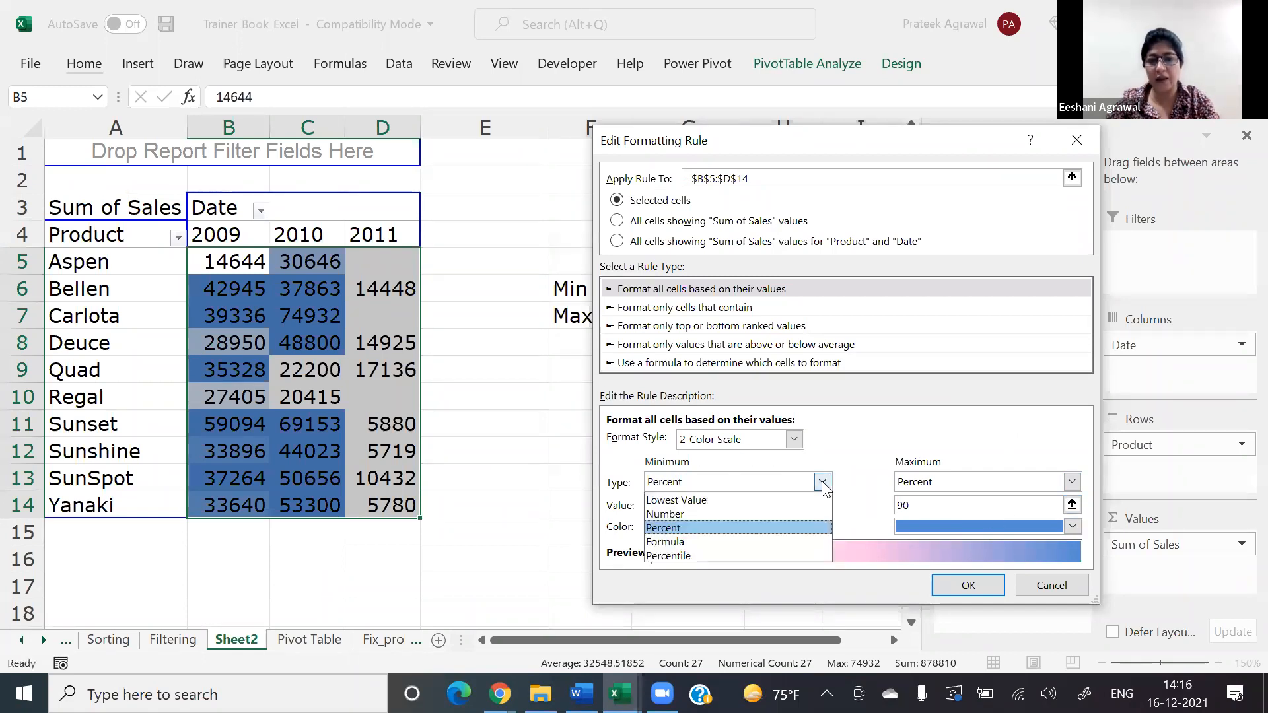
click(761, 542)
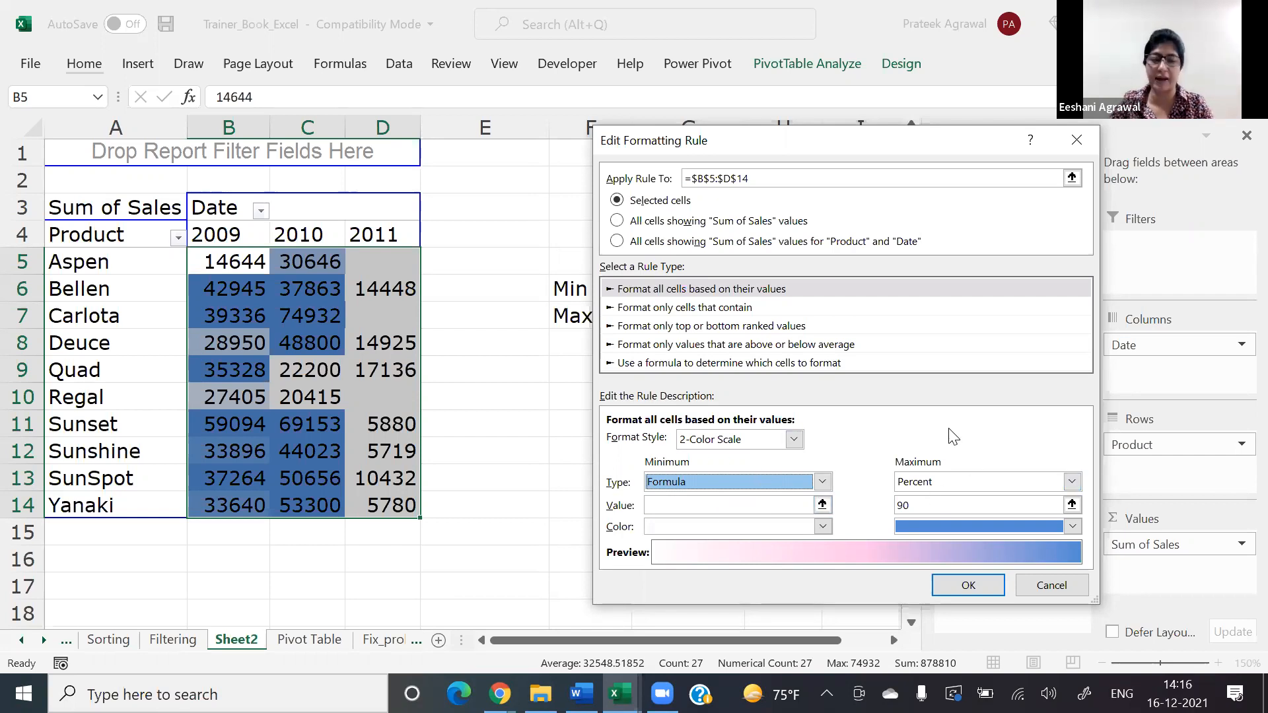
click(820, 507)
click(663, 361)
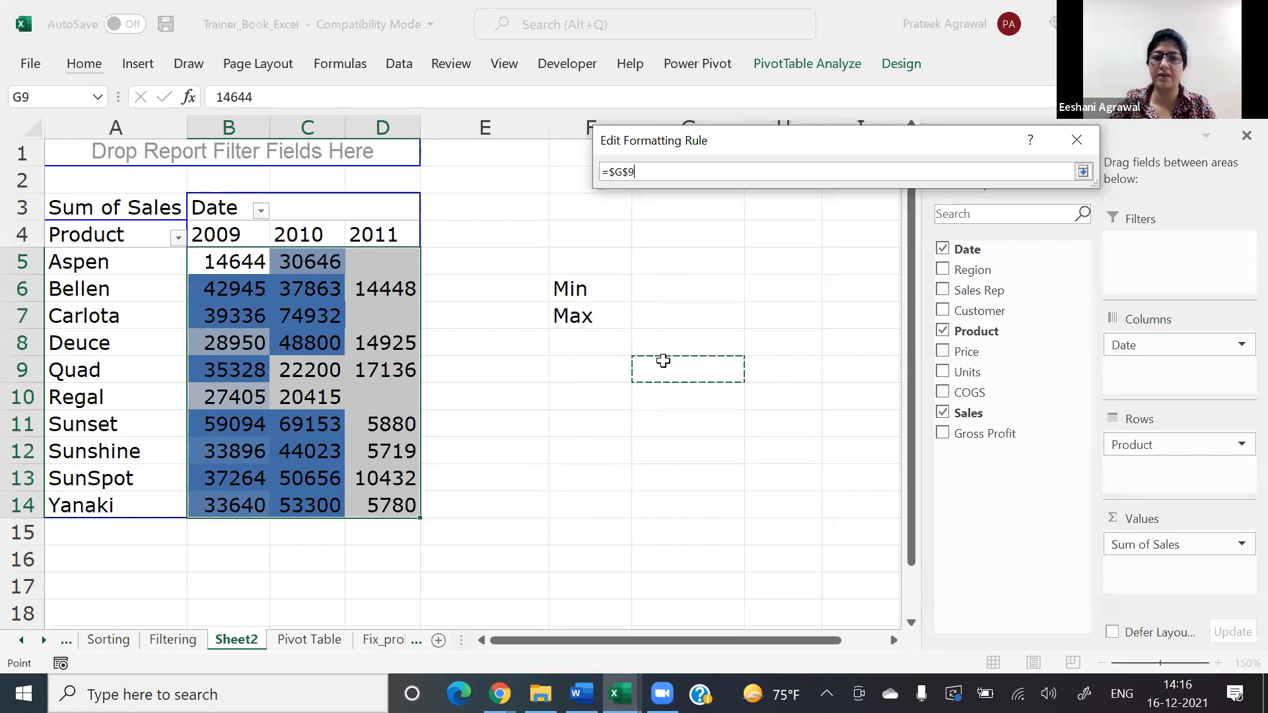
key(Return)
key(Return)
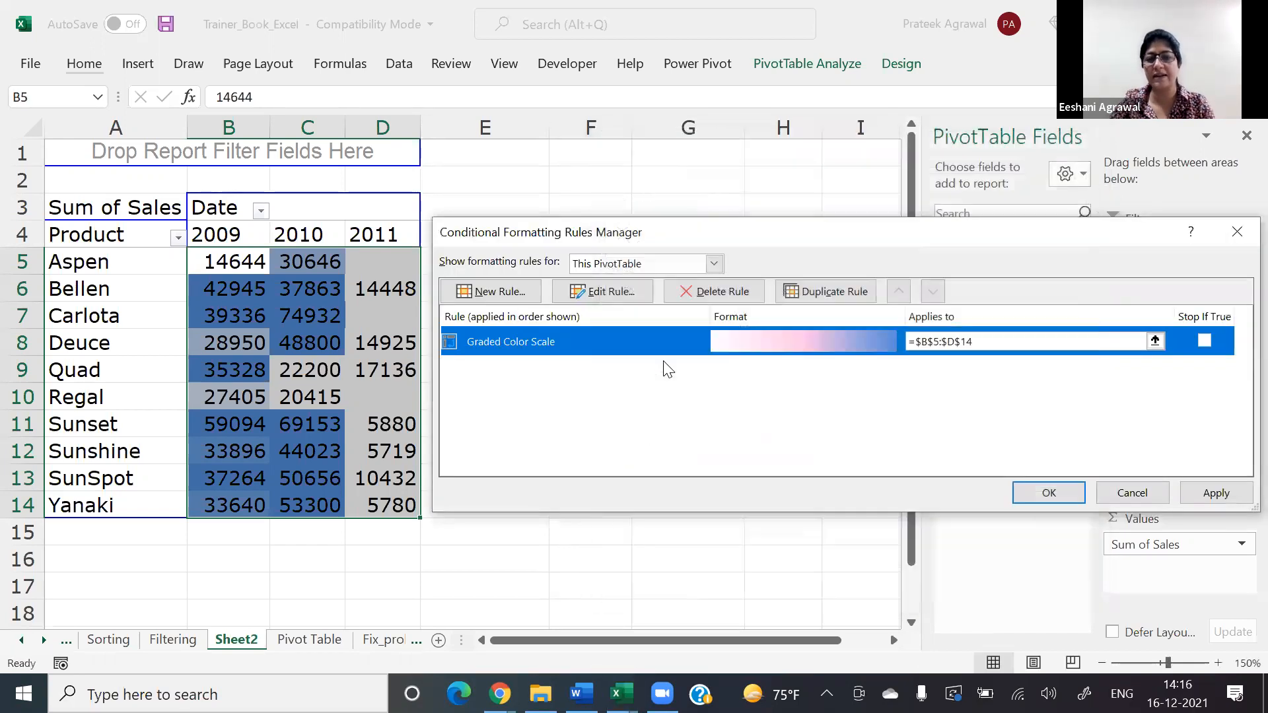
click(1063, 495)
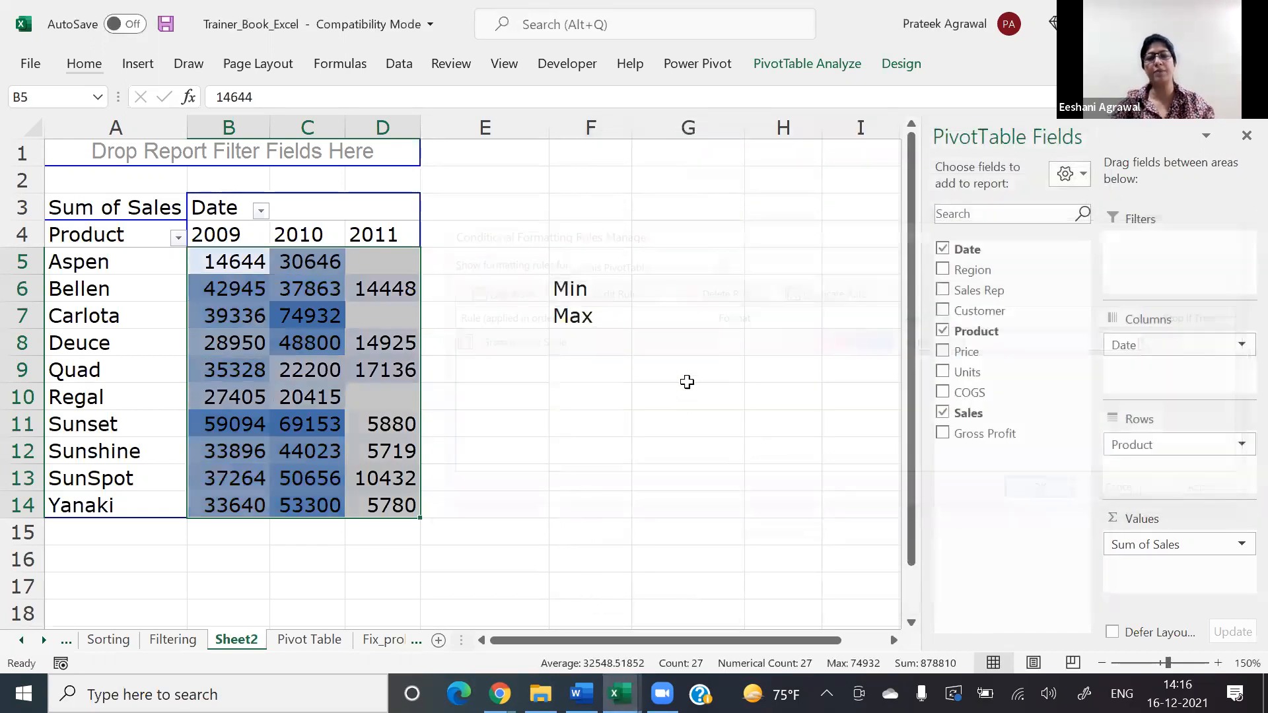
Step: Enter 14000 in G9 as the color scale's minimum threshold
click(686, 363)
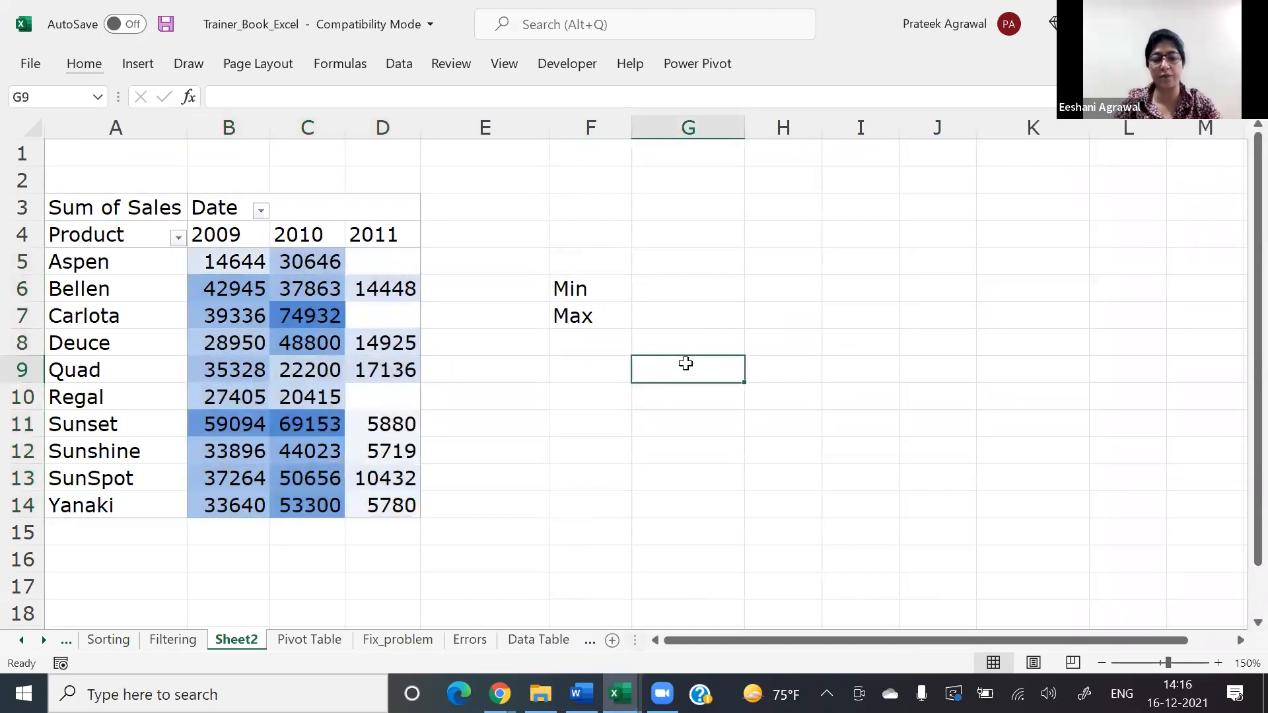
text(14000)
key(Return)
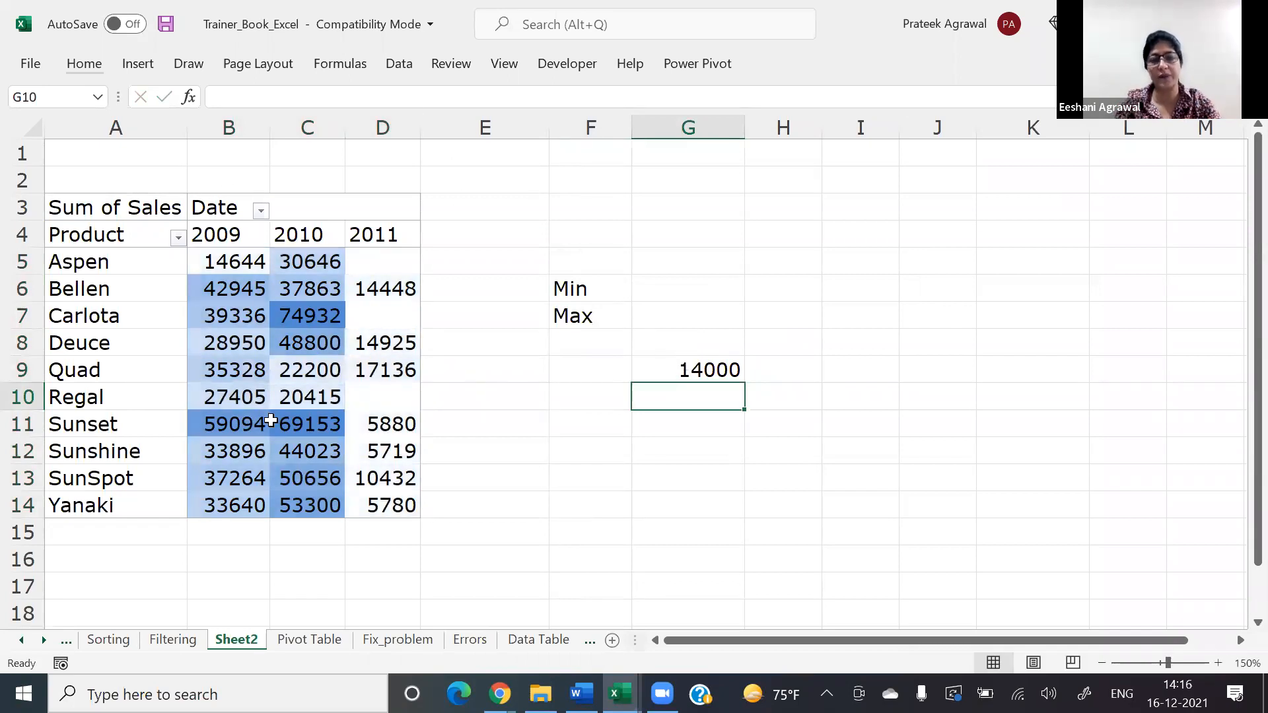
Step: Set the minimum threshold in G9 to 25000
key(Up)
text(25000)
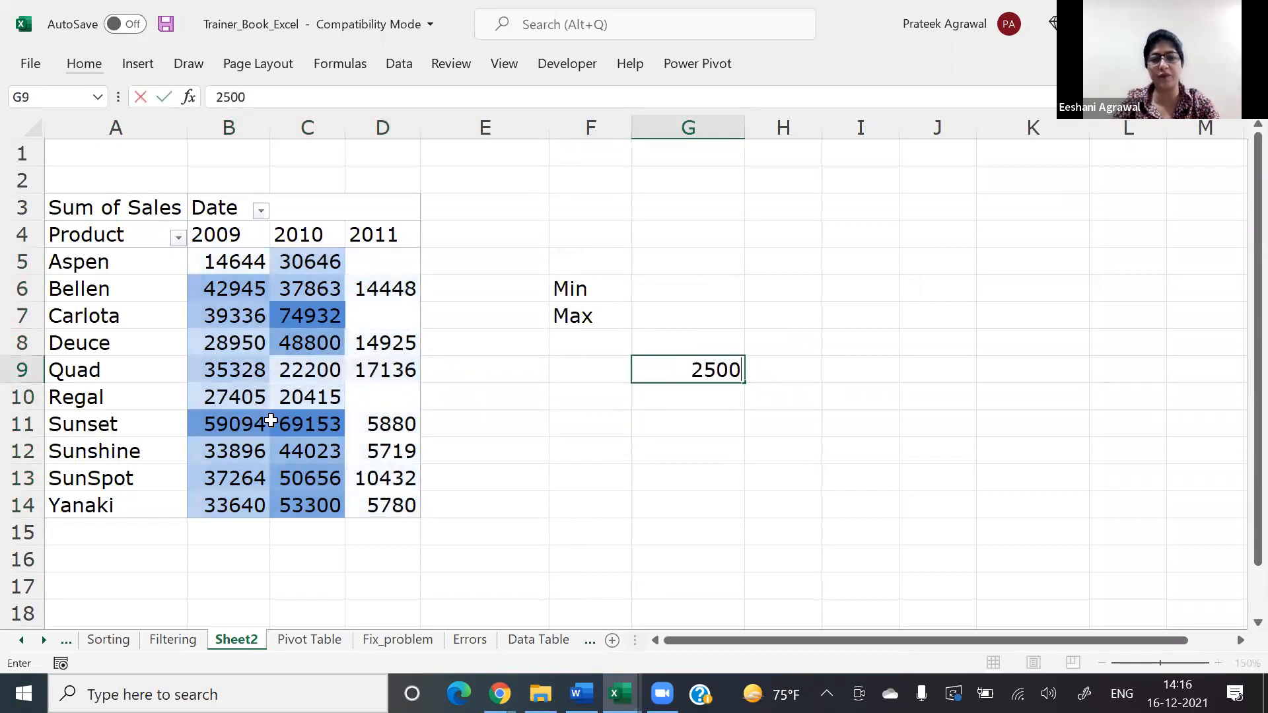
key(Return)
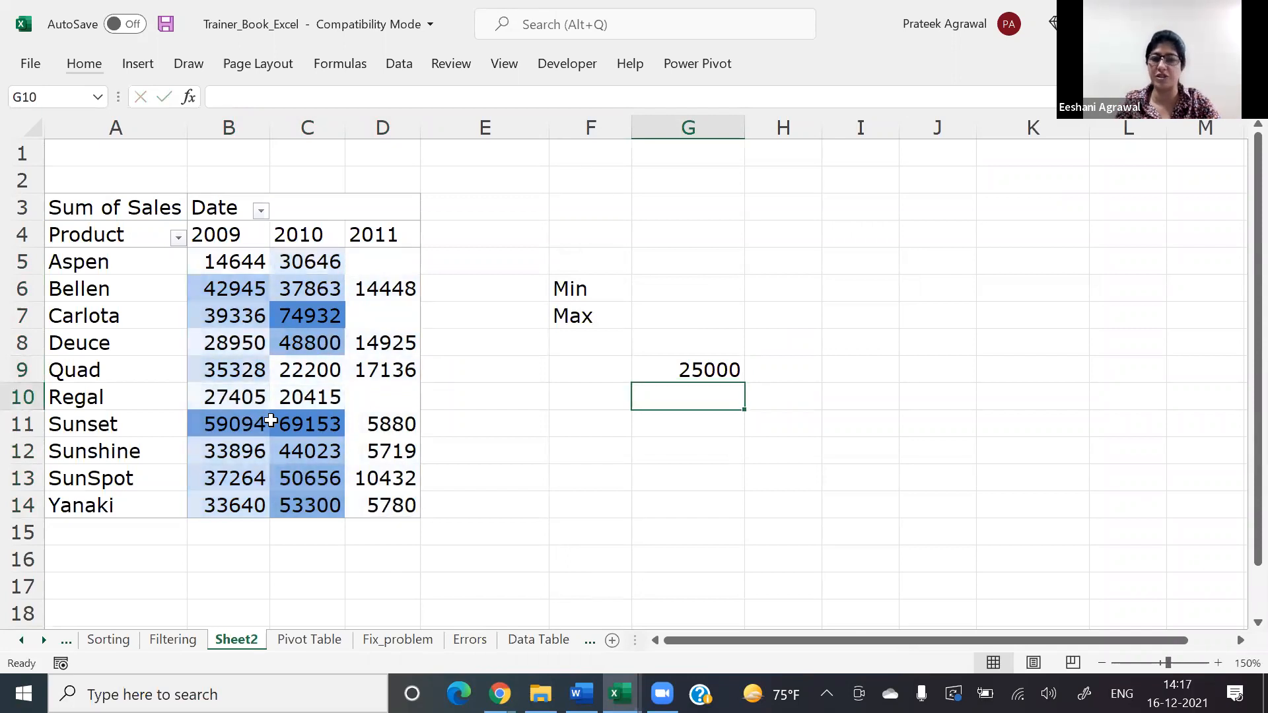
key(Up)
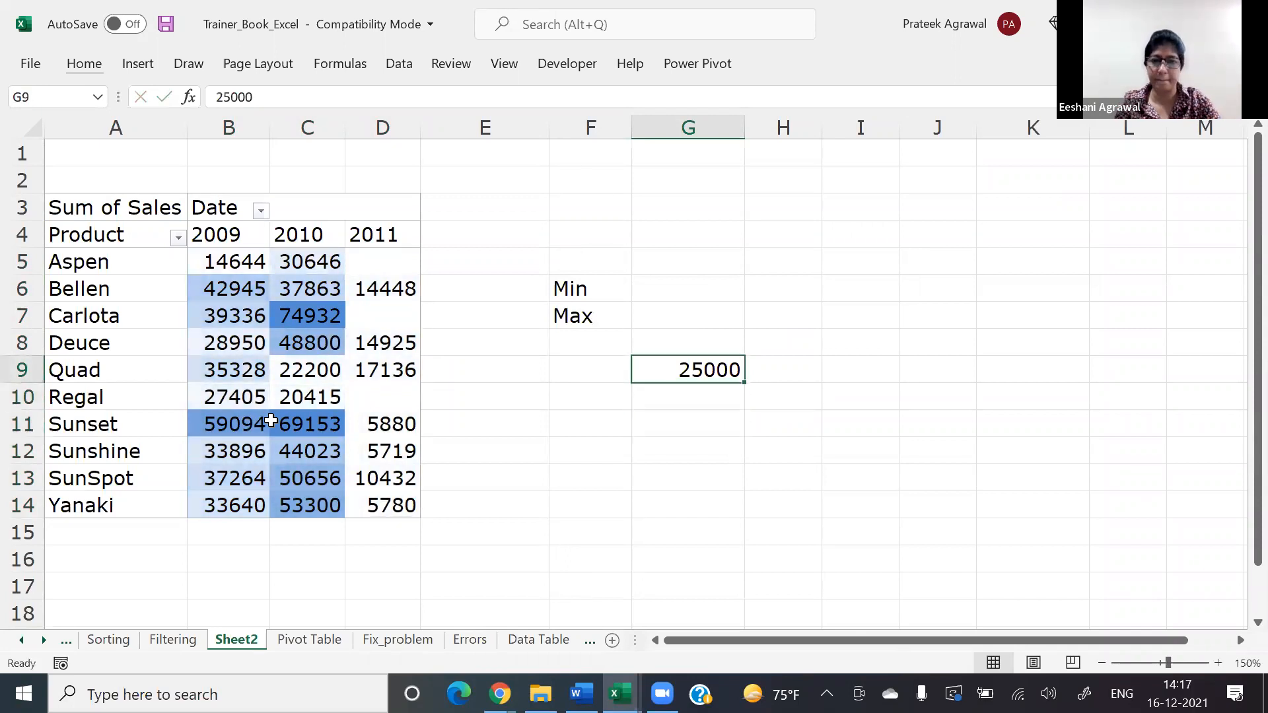
Step: Select the pivot values B5:D14 and review which cell their color scale rule's minimum formula refers to, leaving the rule as is
click(222, 265)
key(shift+Right)
key(ctrl+shift+Down)
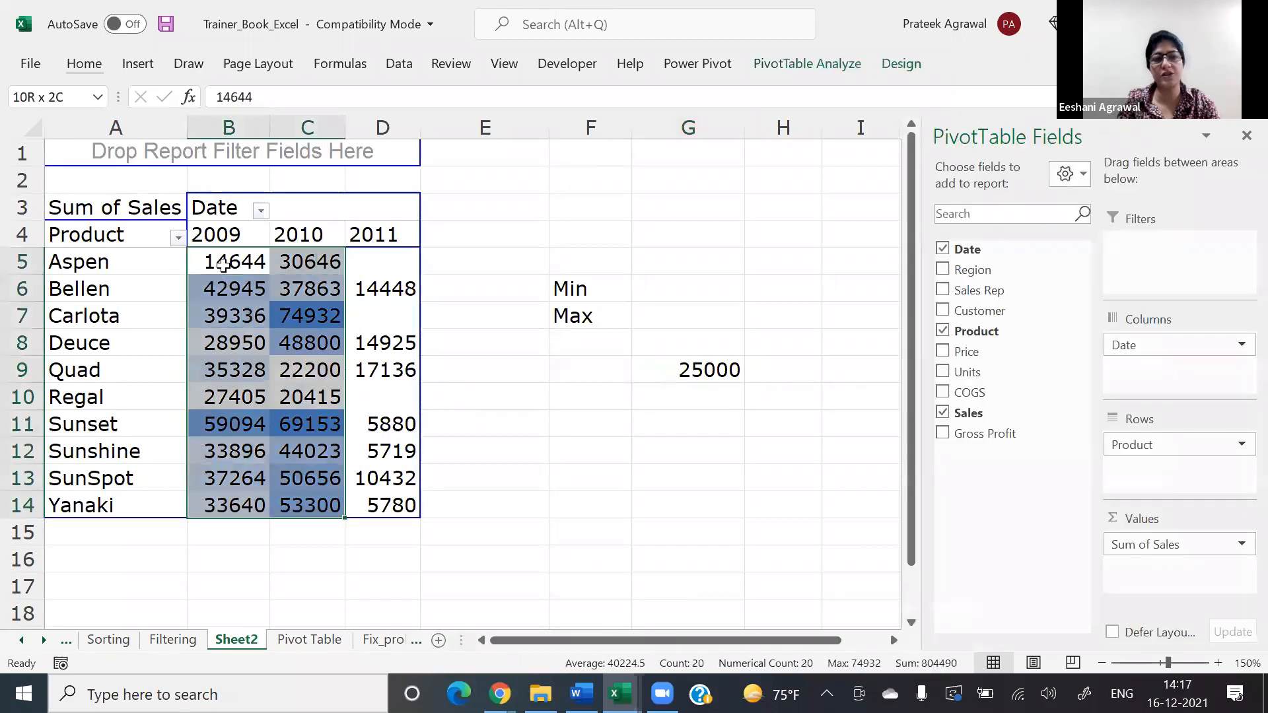
key(shift+Right)
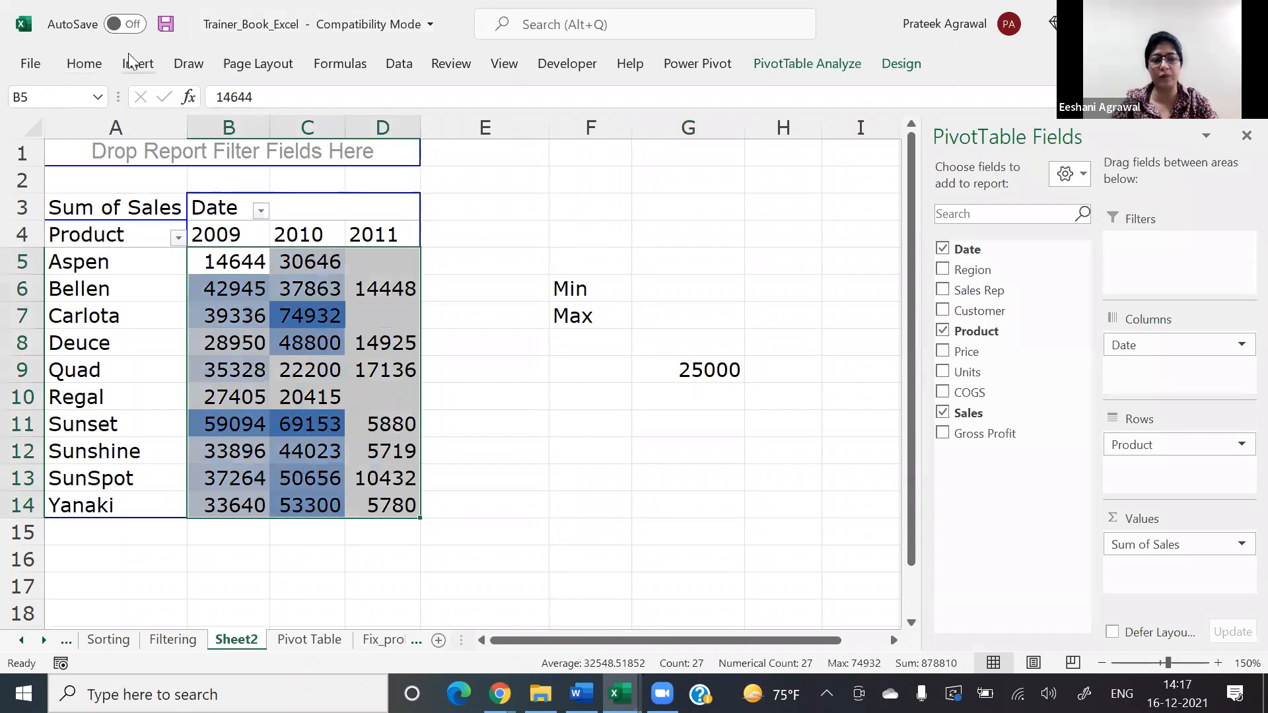
key(alt+h)
key(l)
key(r)
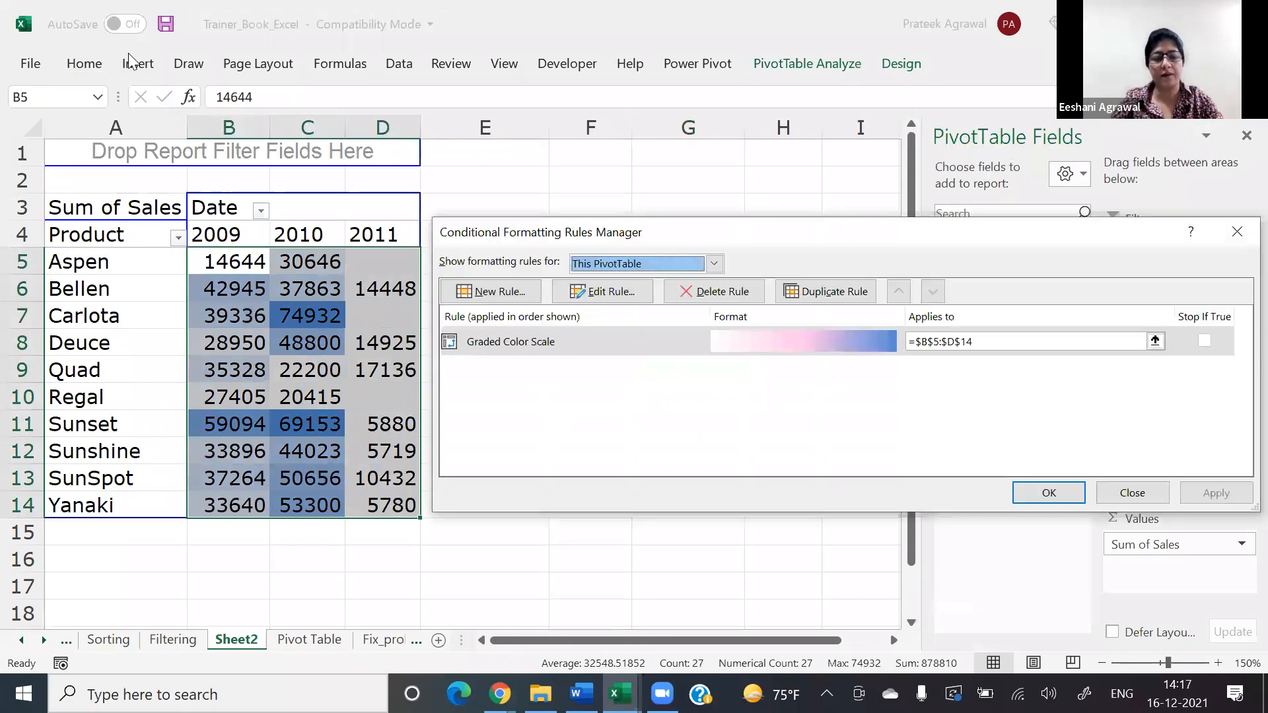
key(alt+e)
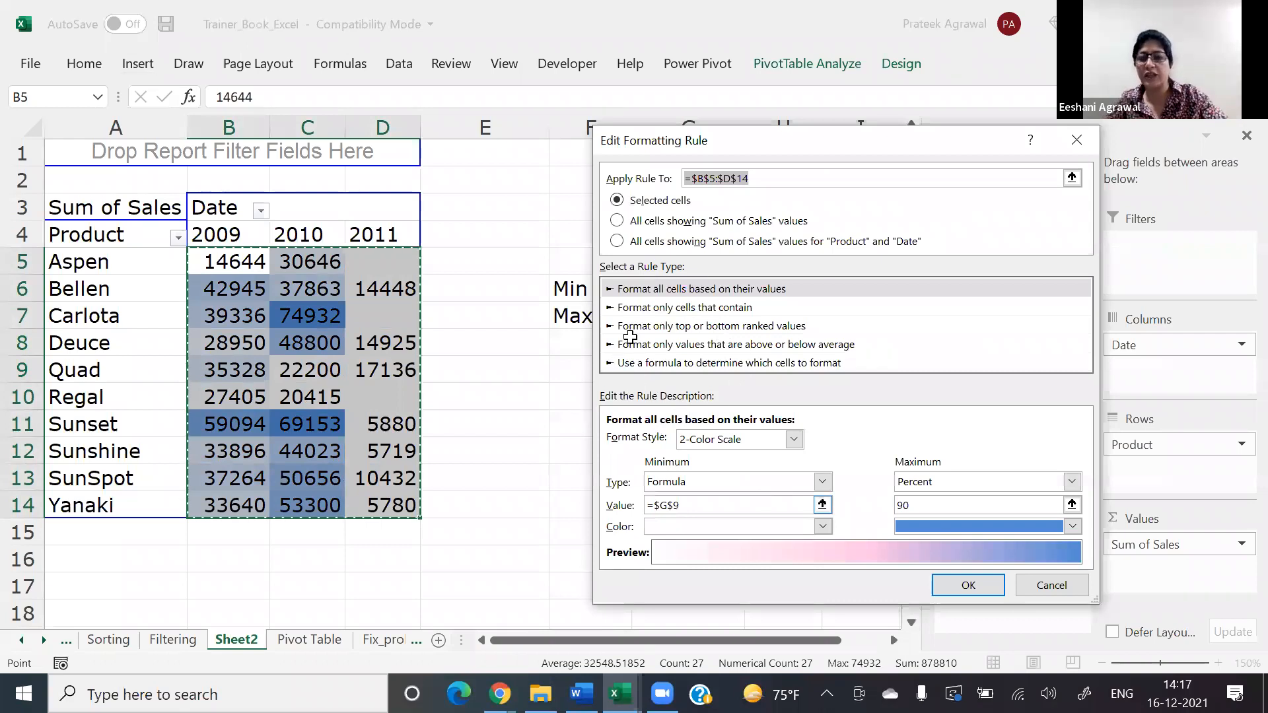
click(822, 504)
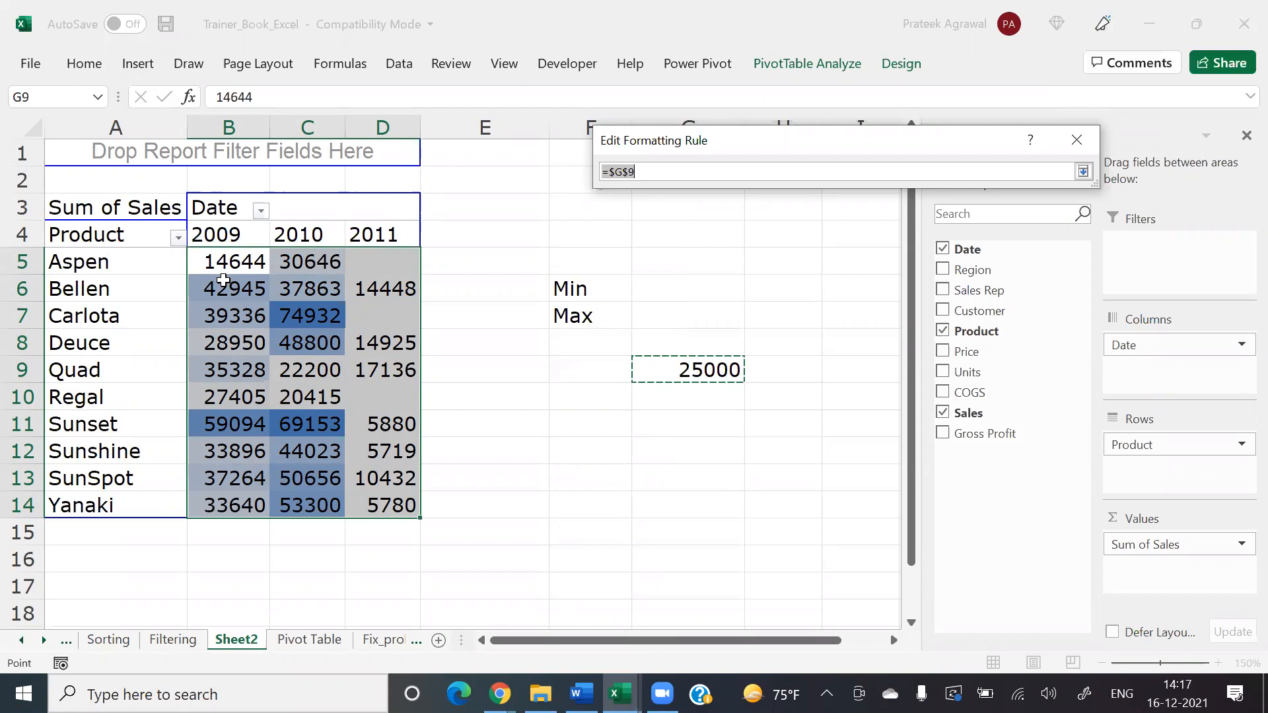
key(Return)
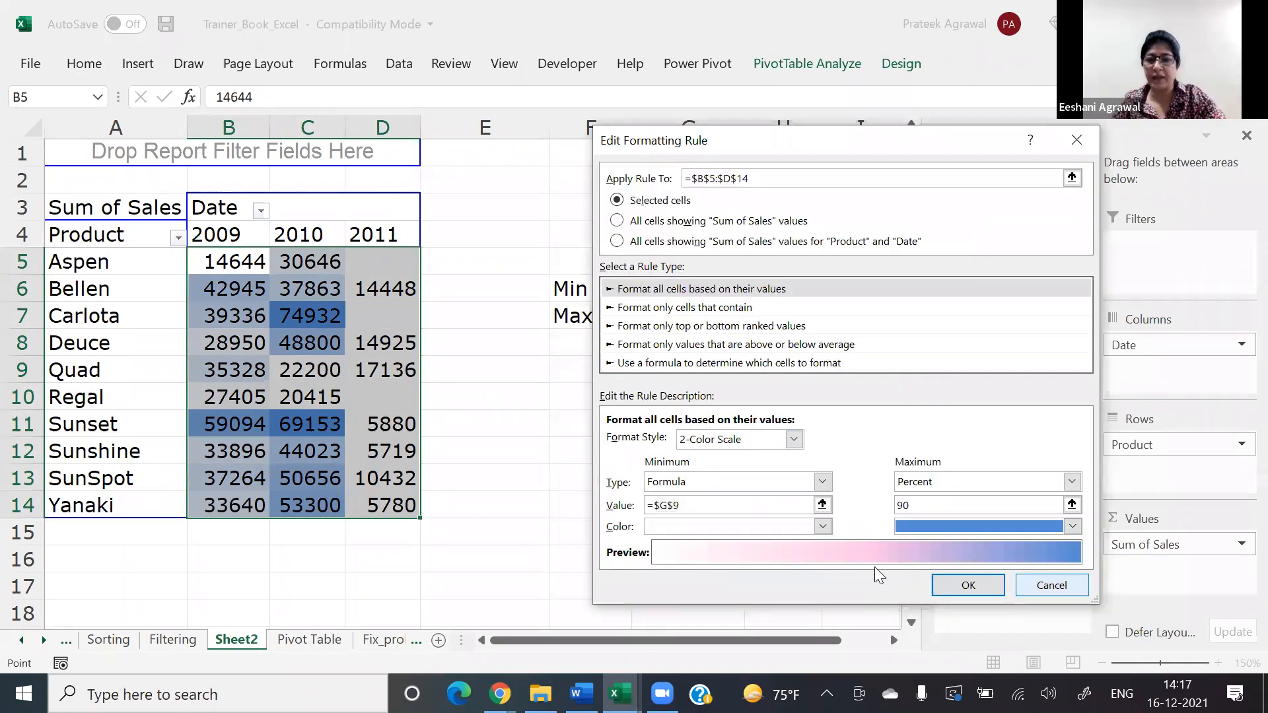
key(Return)
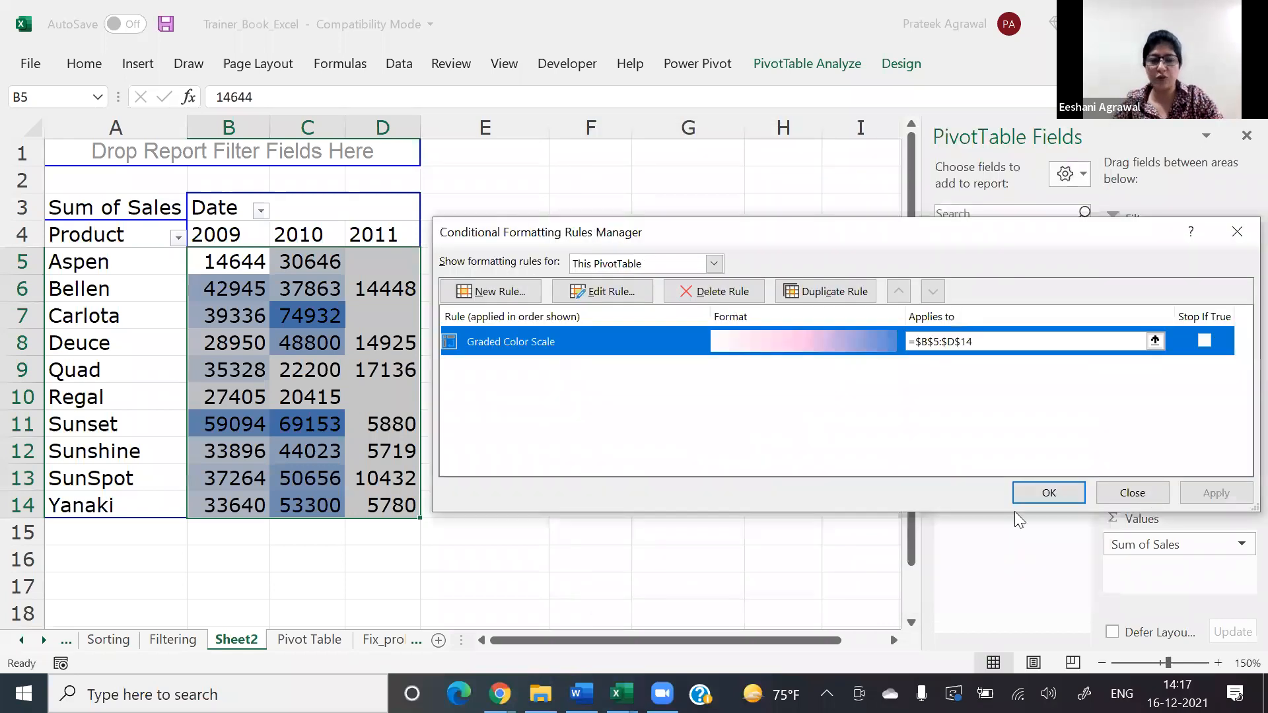
key(Escape)
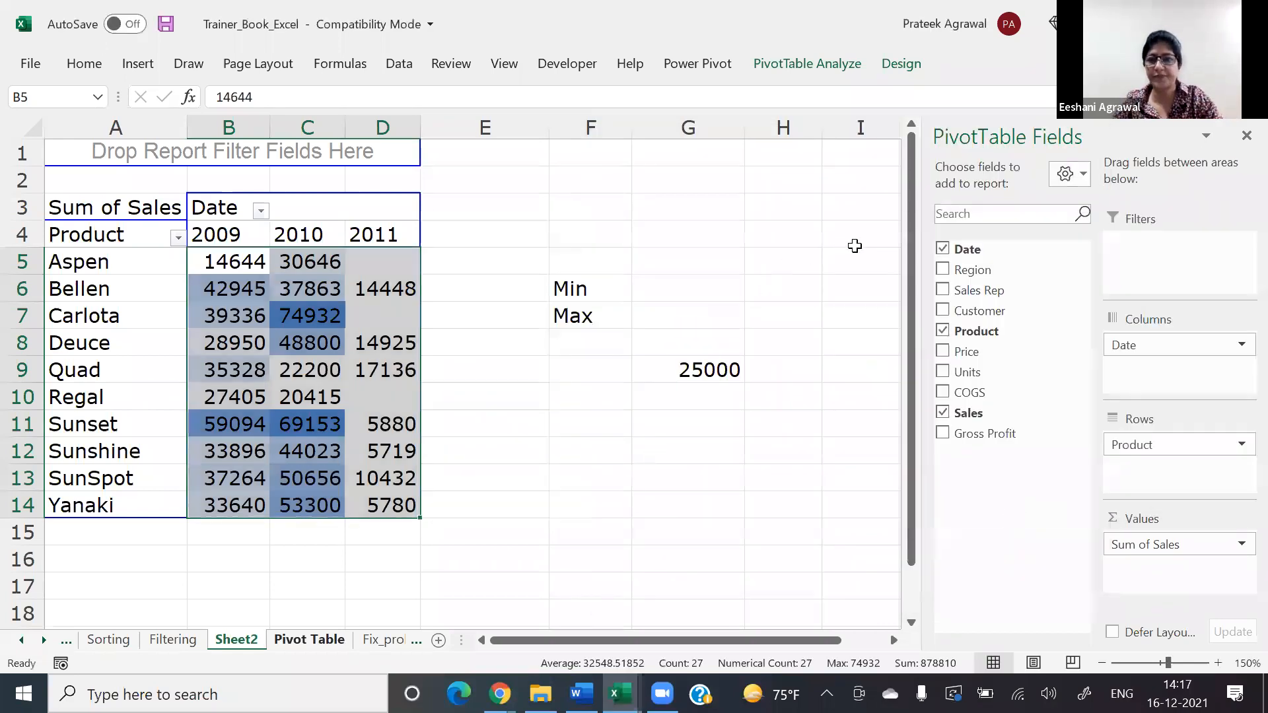
Step: Add a Data Bar rule with blue solid fill and automatic minimum and maximum to the Sales values J5:J193 on the Pivot Table sheet
key(ctrl+Page_Down)
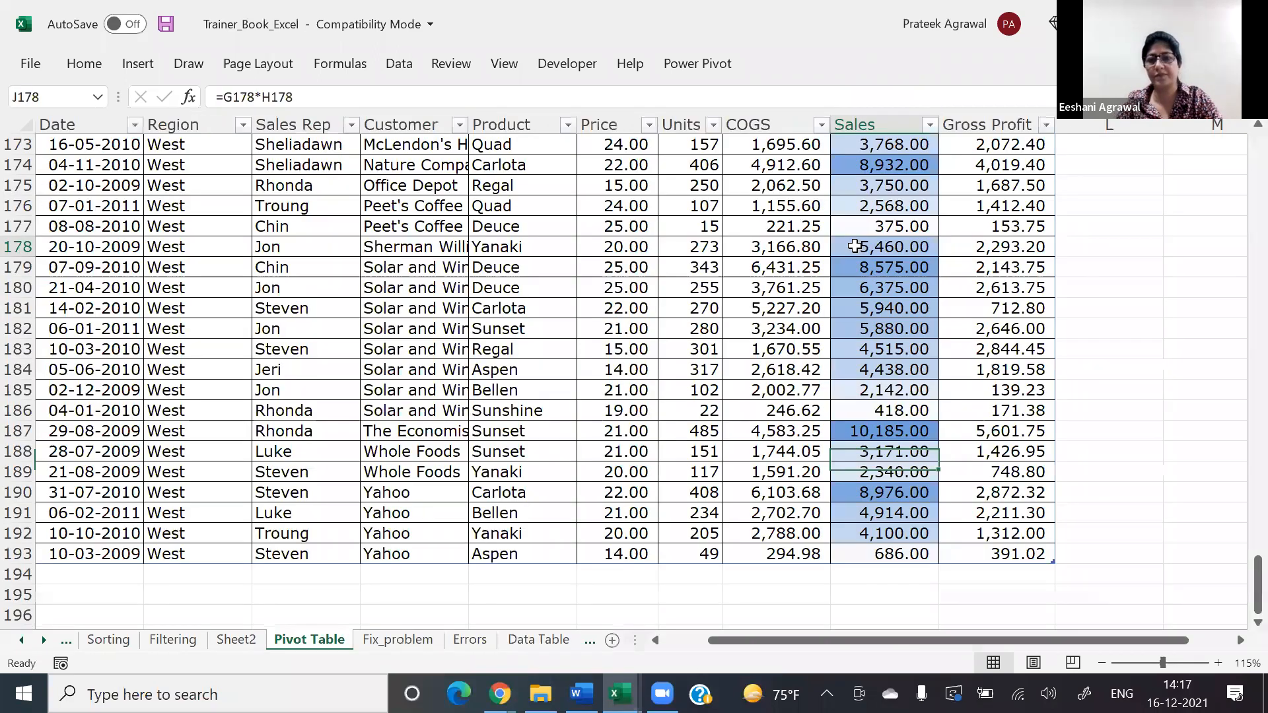
key(ctrl+Up)
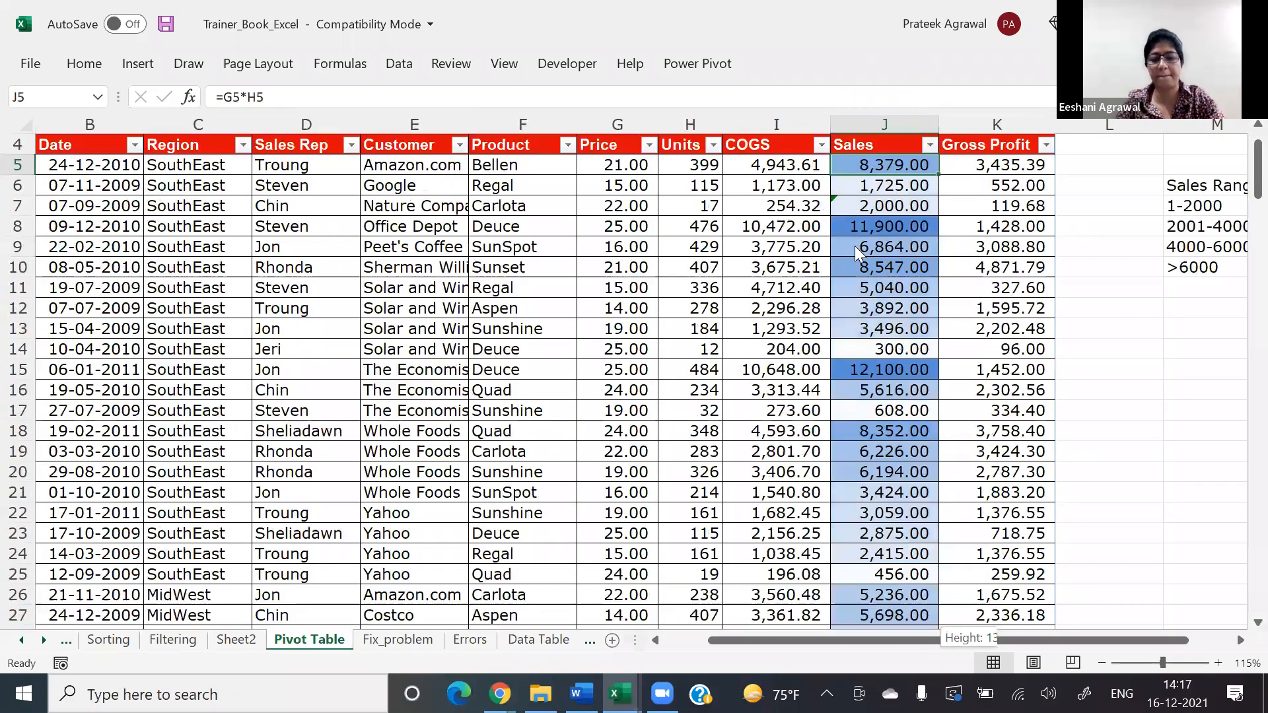
key(ctrl+shift+Down)
key(ctrl+F1)
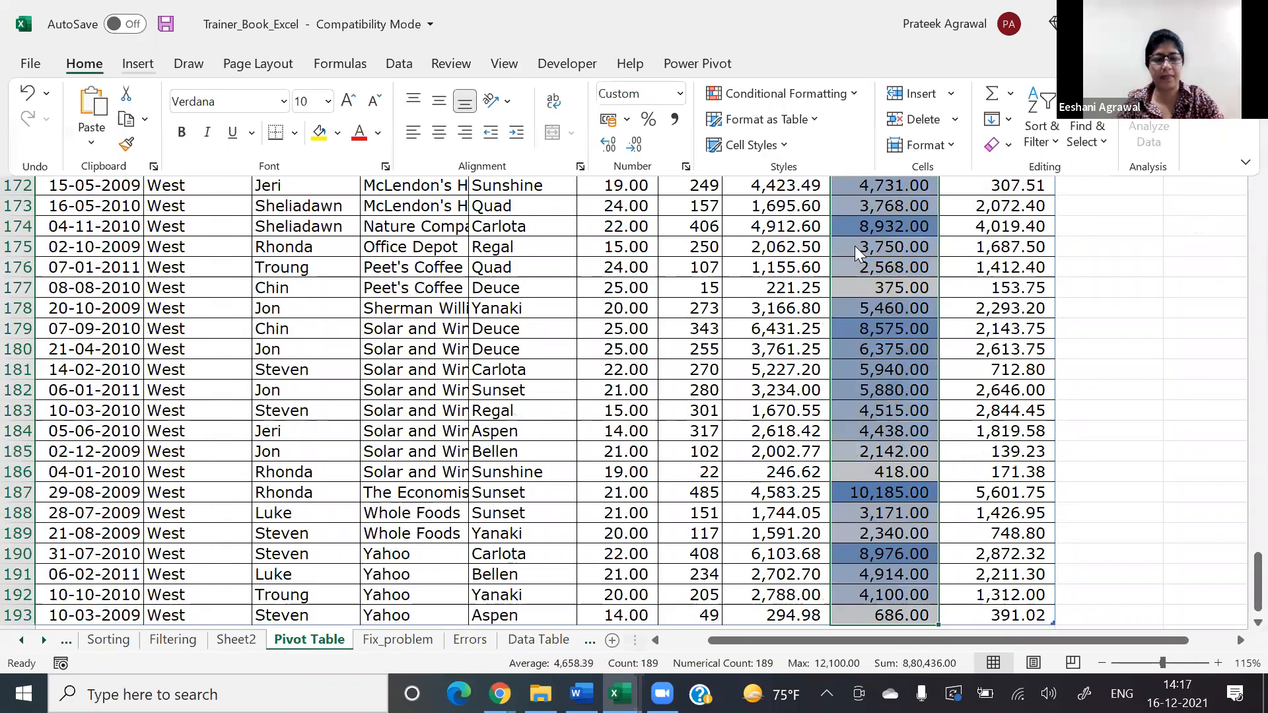
key(alt+h)
key(l)
key(r)
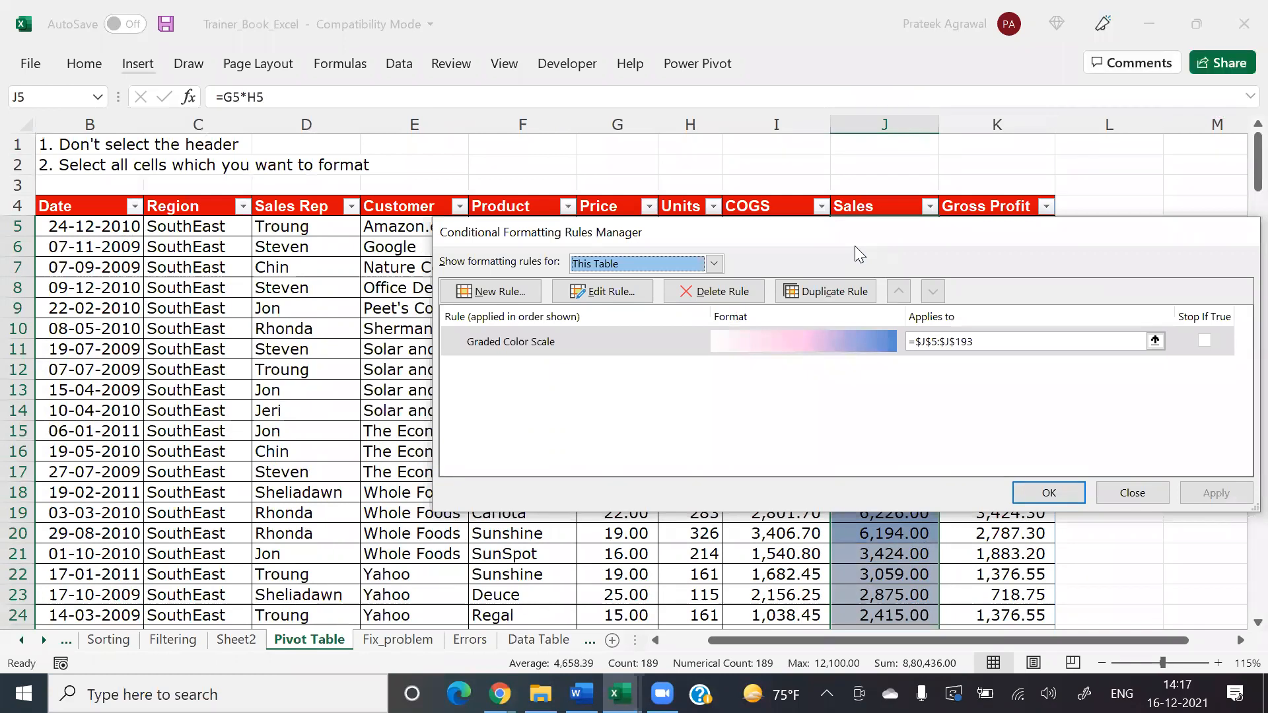
key(alt+n)
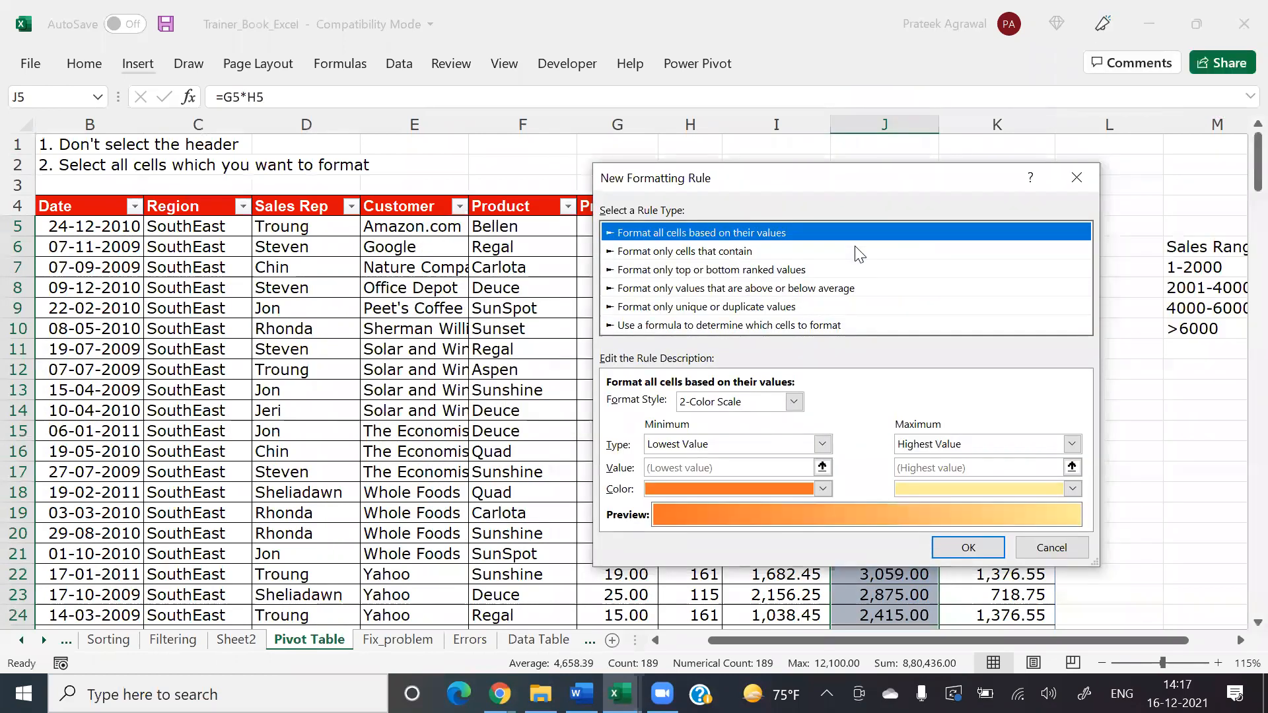
key(alt+o)
key(d)
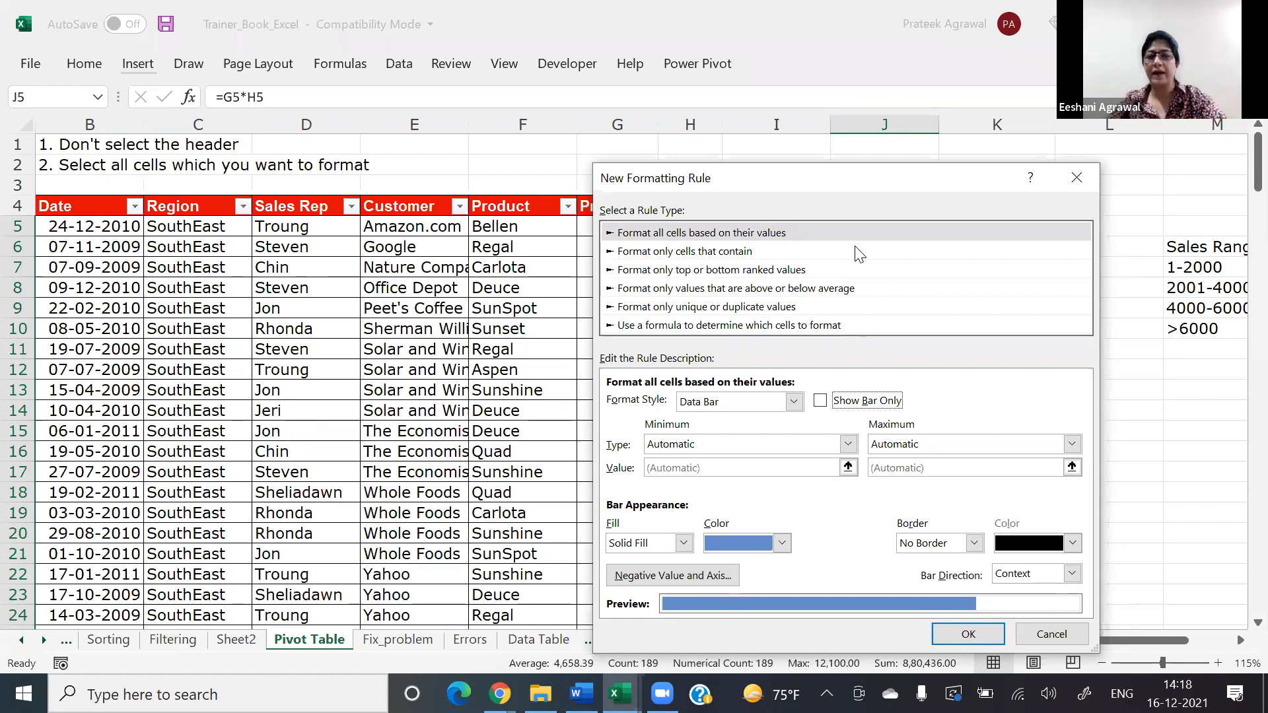
click(773, 408)
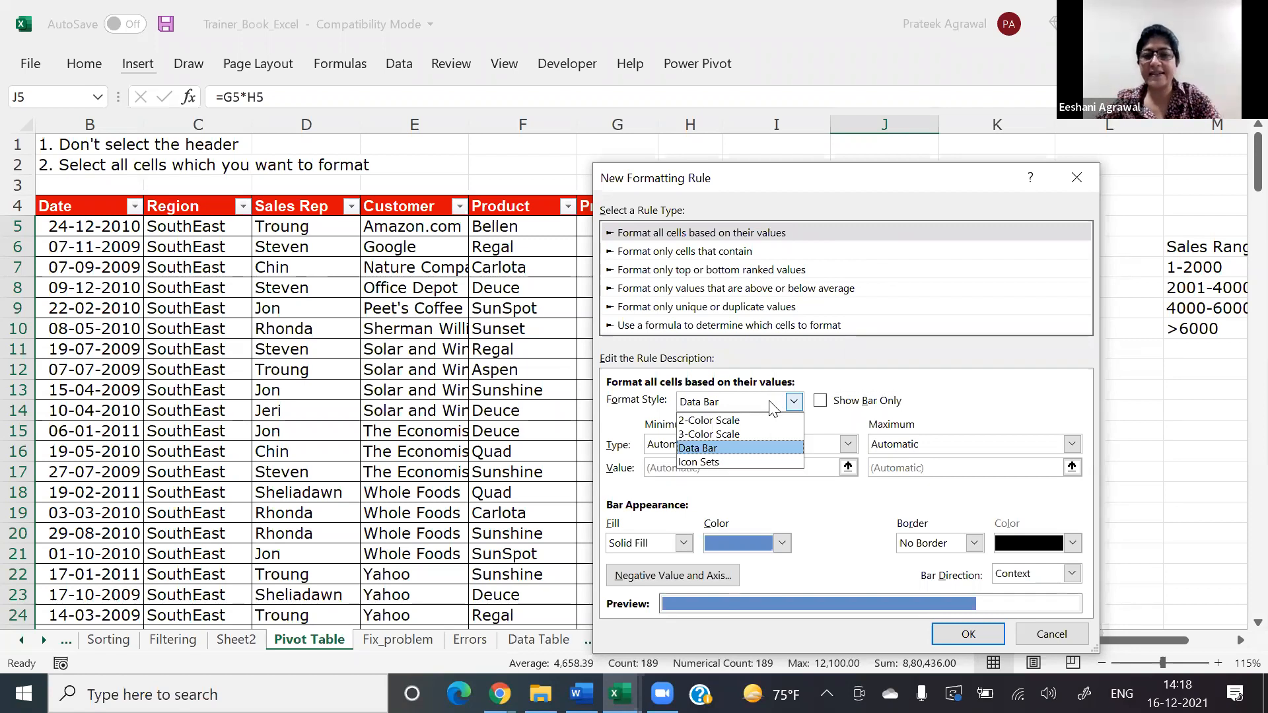
click(723, 449)
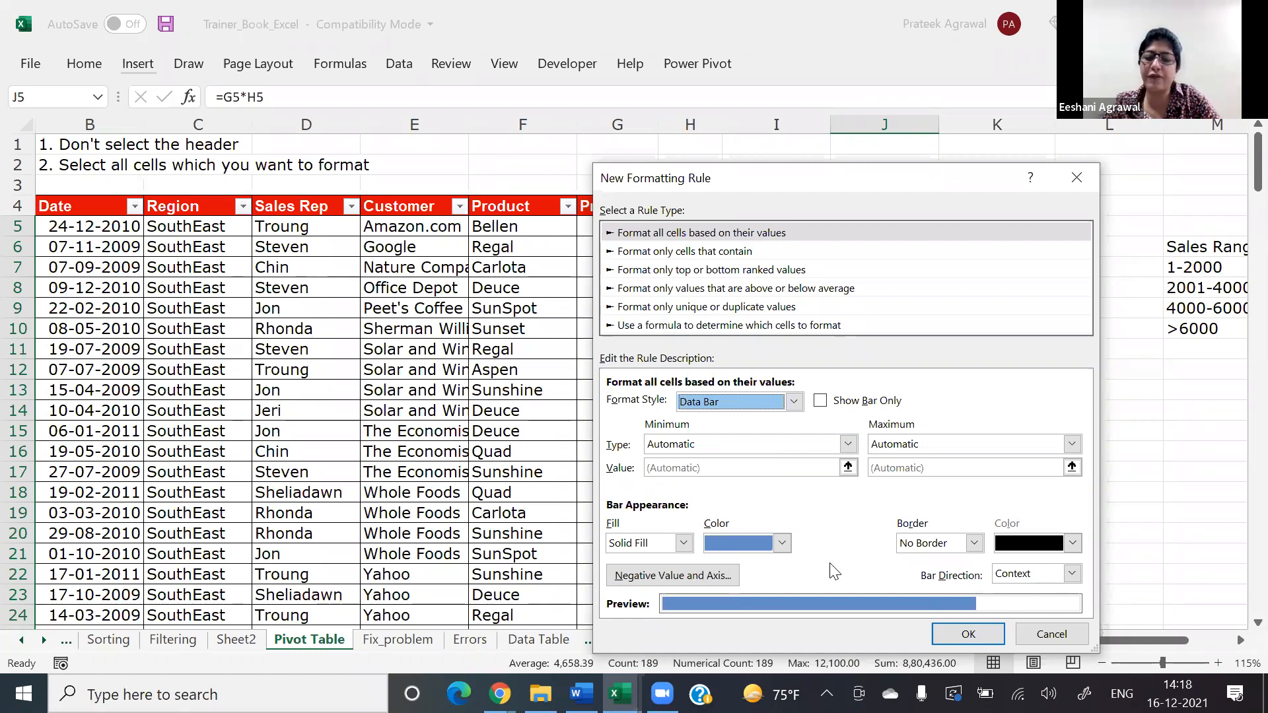
click(968, 634)
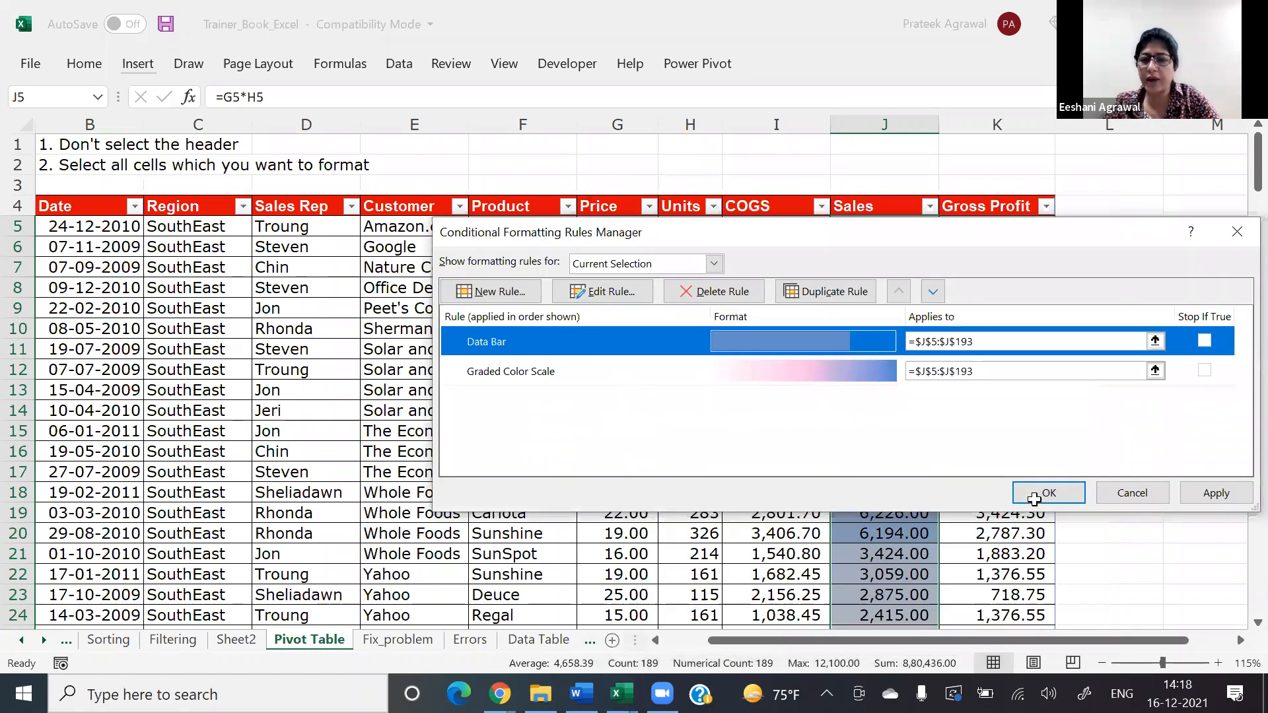
click(1035, 495)
click(1057, 411)
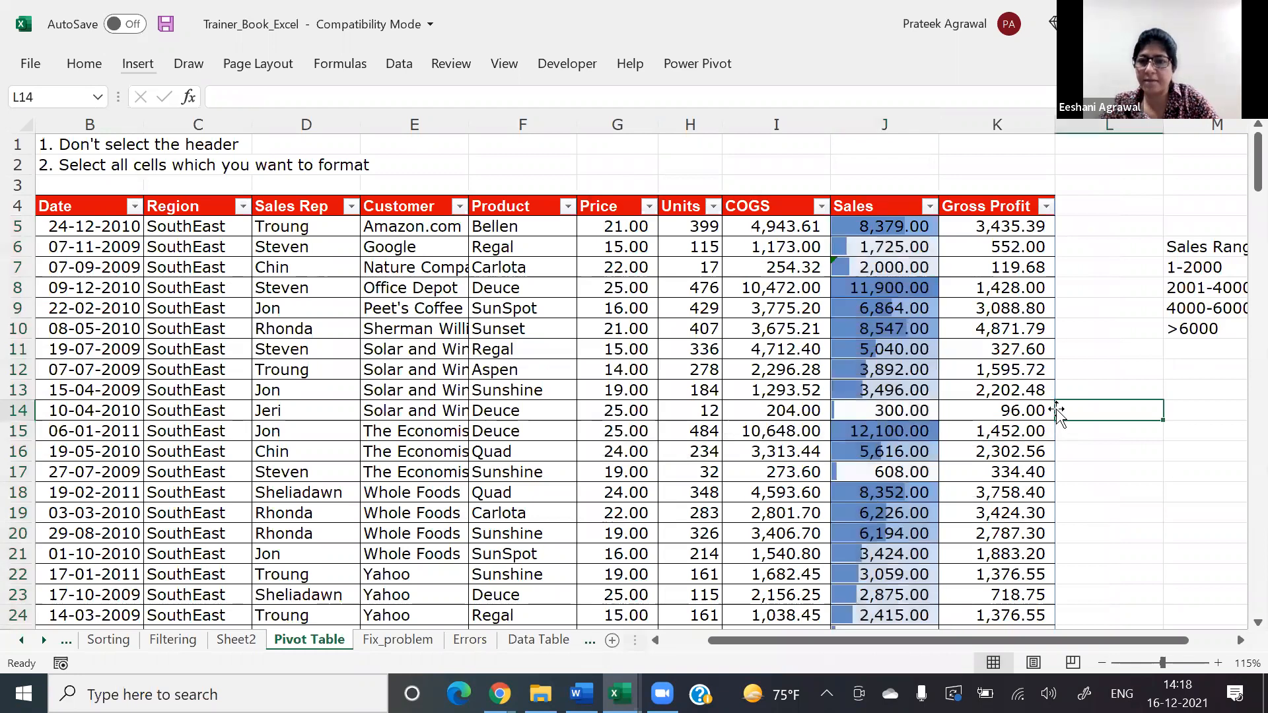
Step: Delete the Graded Color Scale rule from the Sales values J5:J193, keeping only the Data Bar rule
click(892, 222)
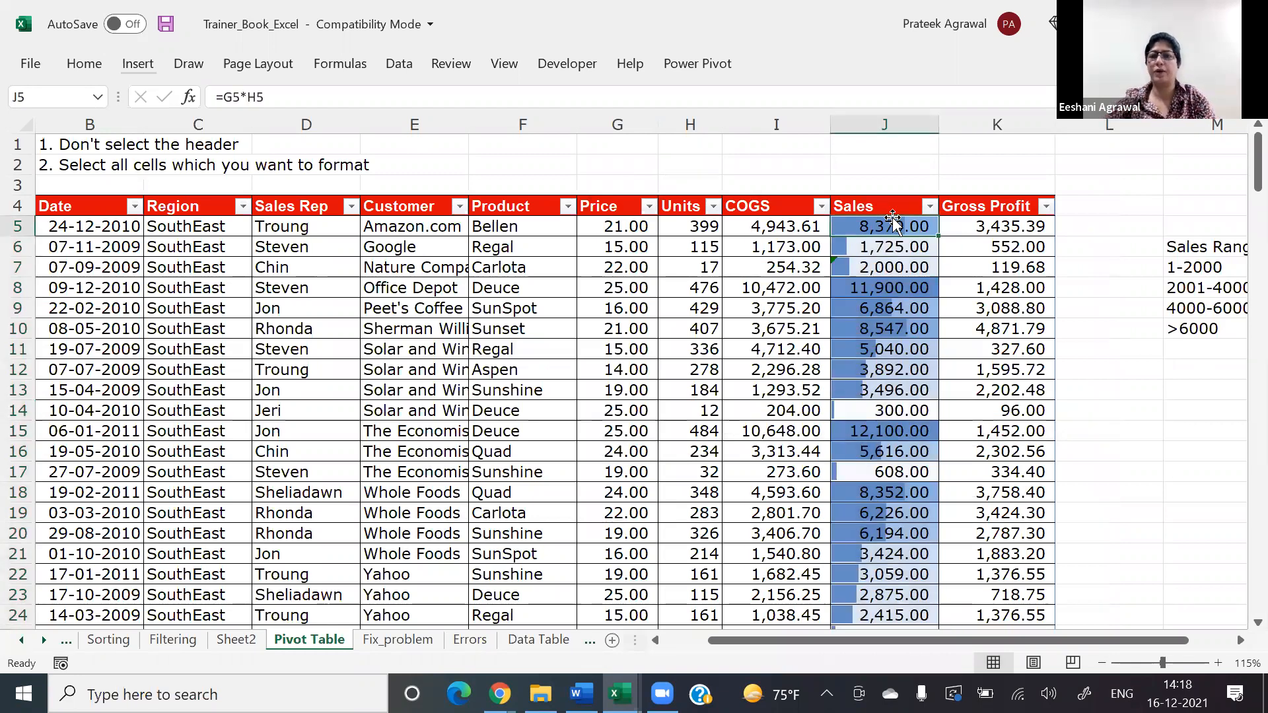
key(ctrl+shift+Down)
key(alt+h)
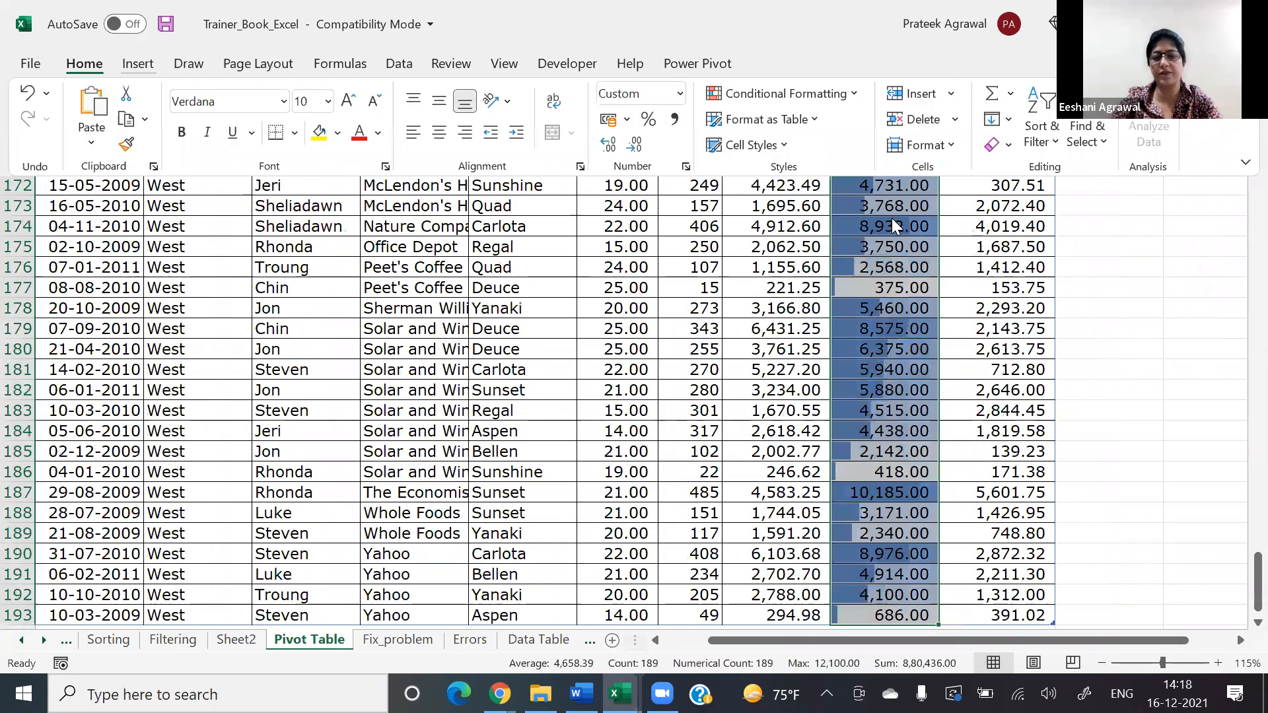
key(l)
key(r)
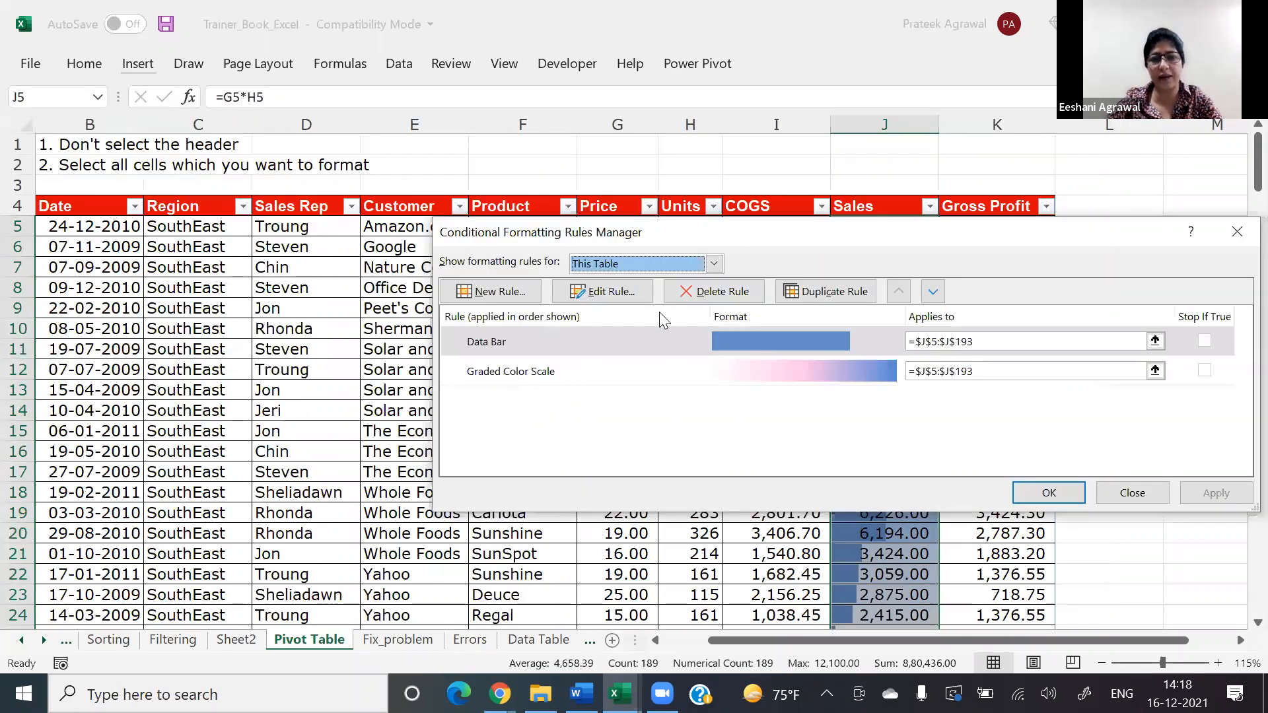
click(812, 372)
key(Delete)
click(1030, 491)
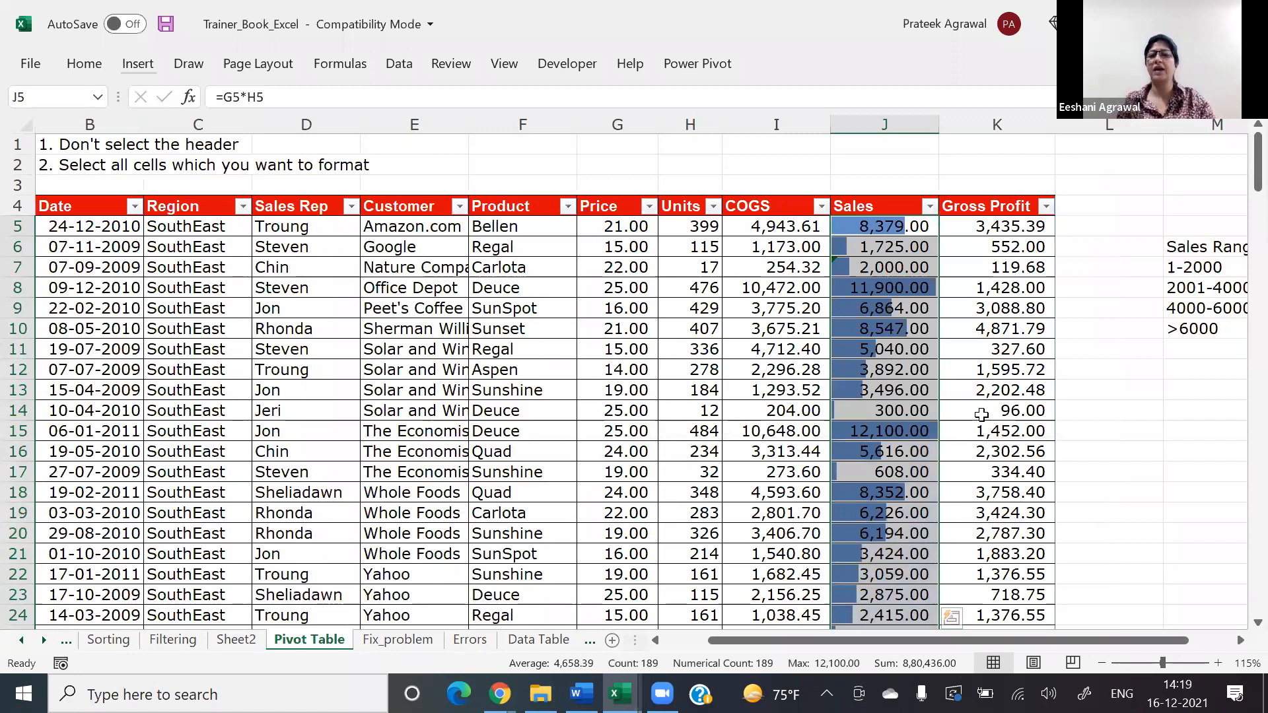
click(982, 415)
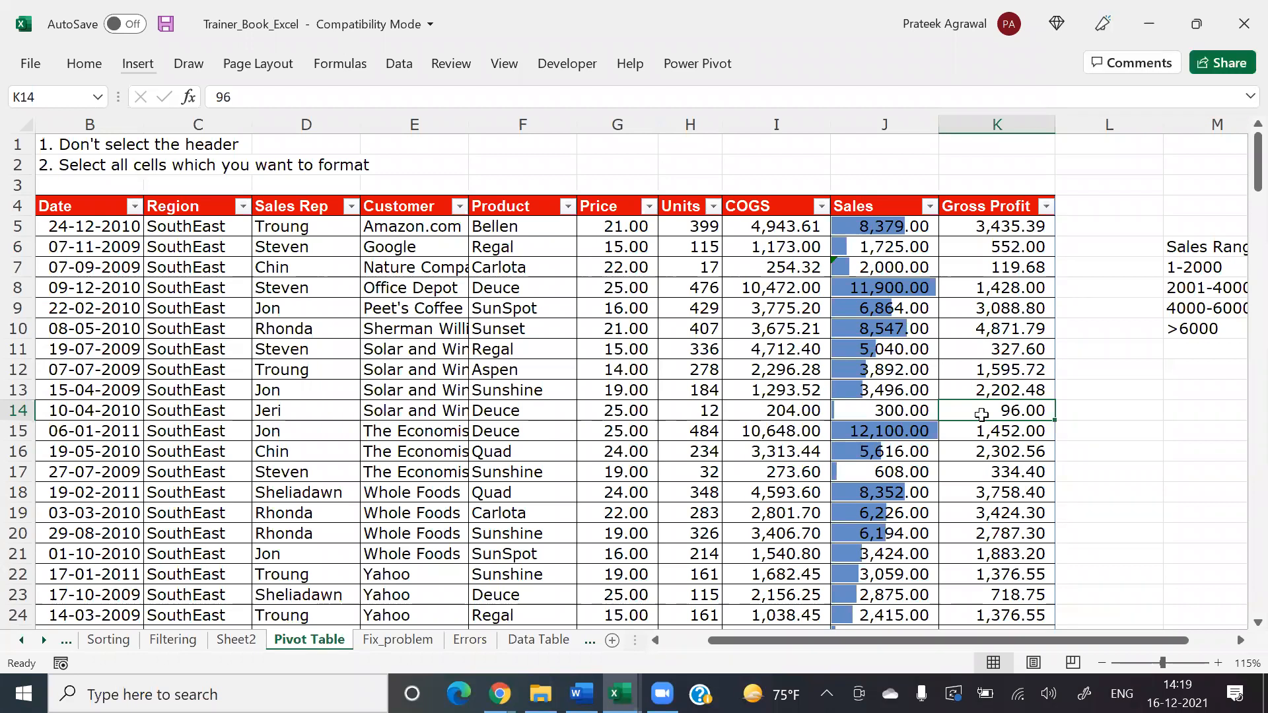
Step: Review the format styles and minimum types offered for the Sales column's Data Bar rule, leaving the rule as is
key(Left)
key(ctrl+Up)
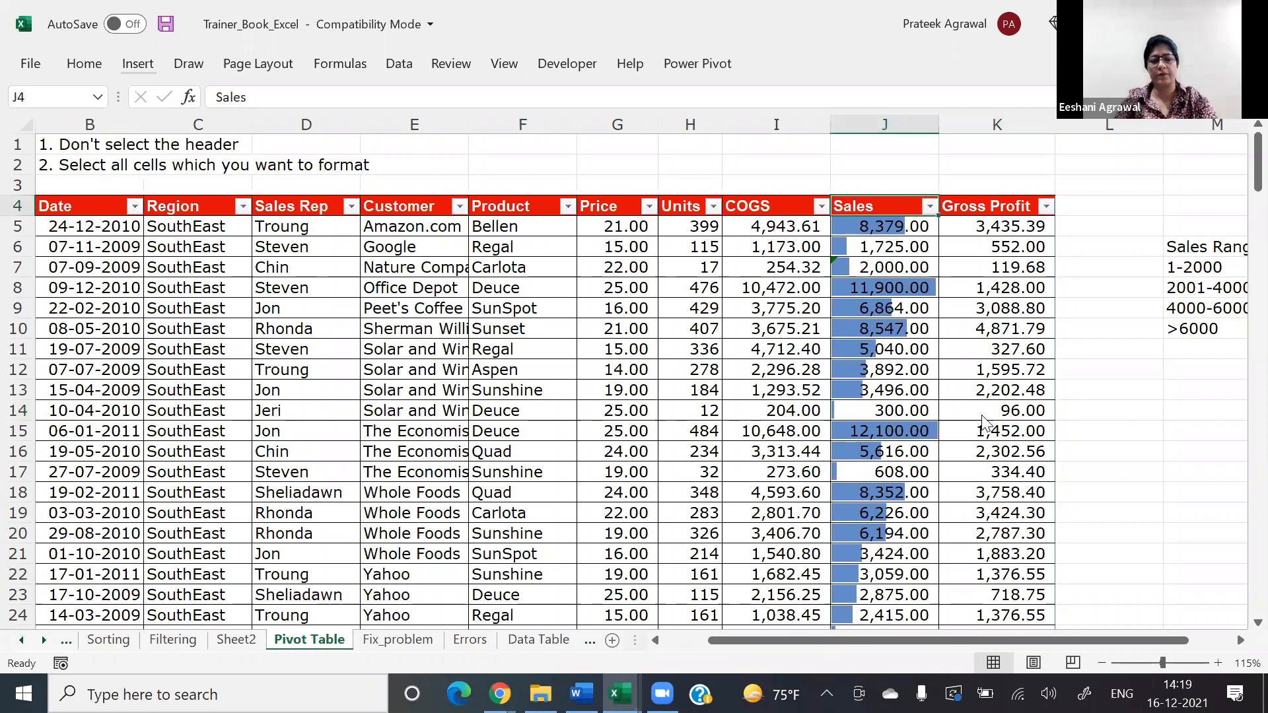
key(Down)
key(ctrl+shift+Down)
key(ctrl+F1)
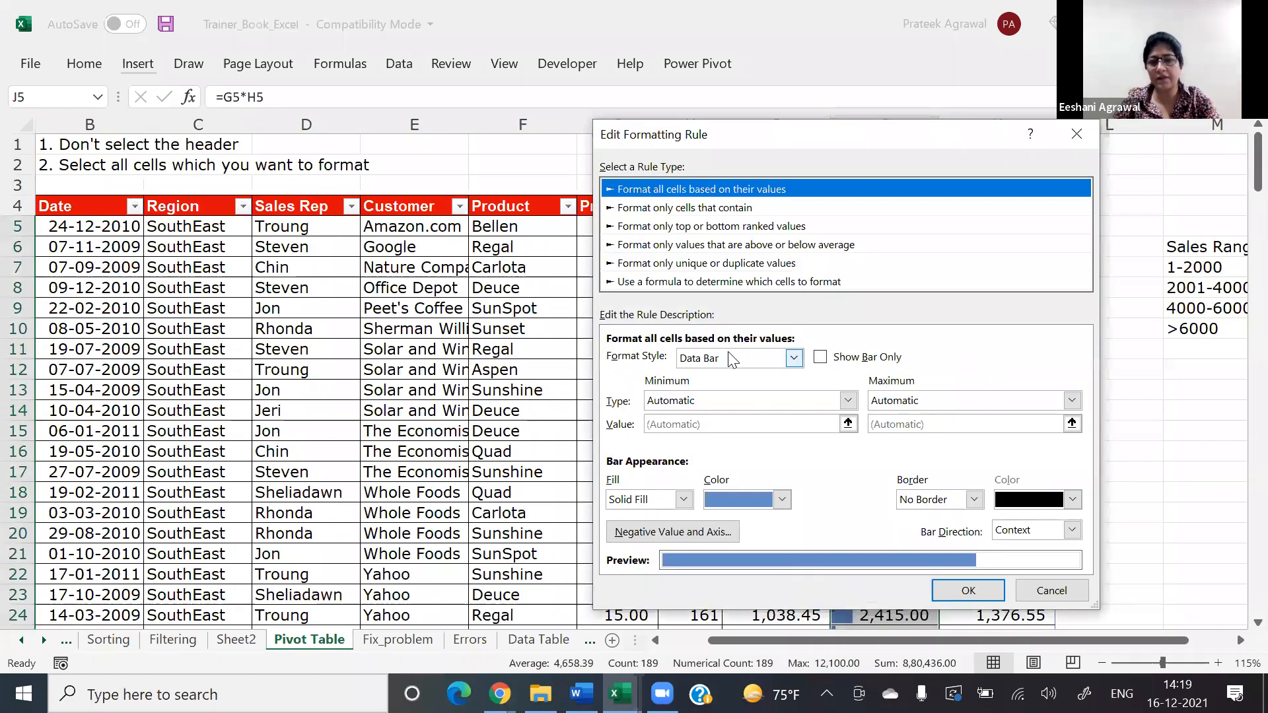
click(731, 360)
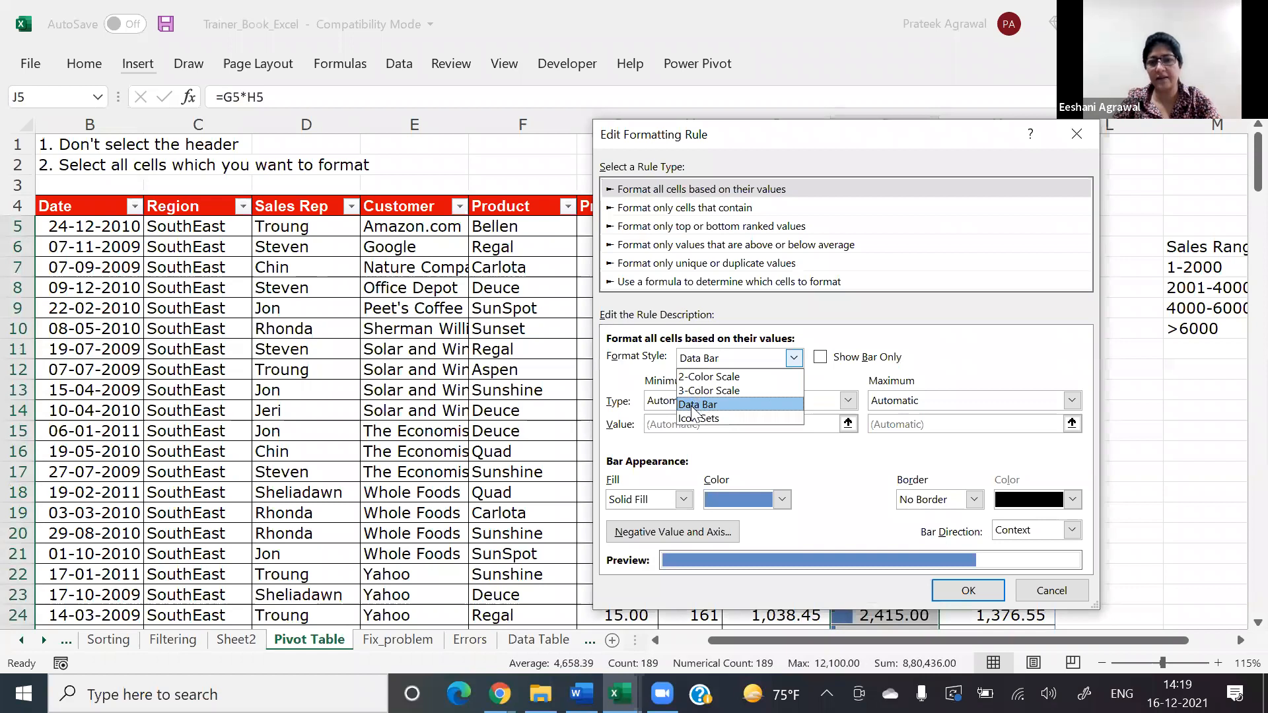
click(692, 405)
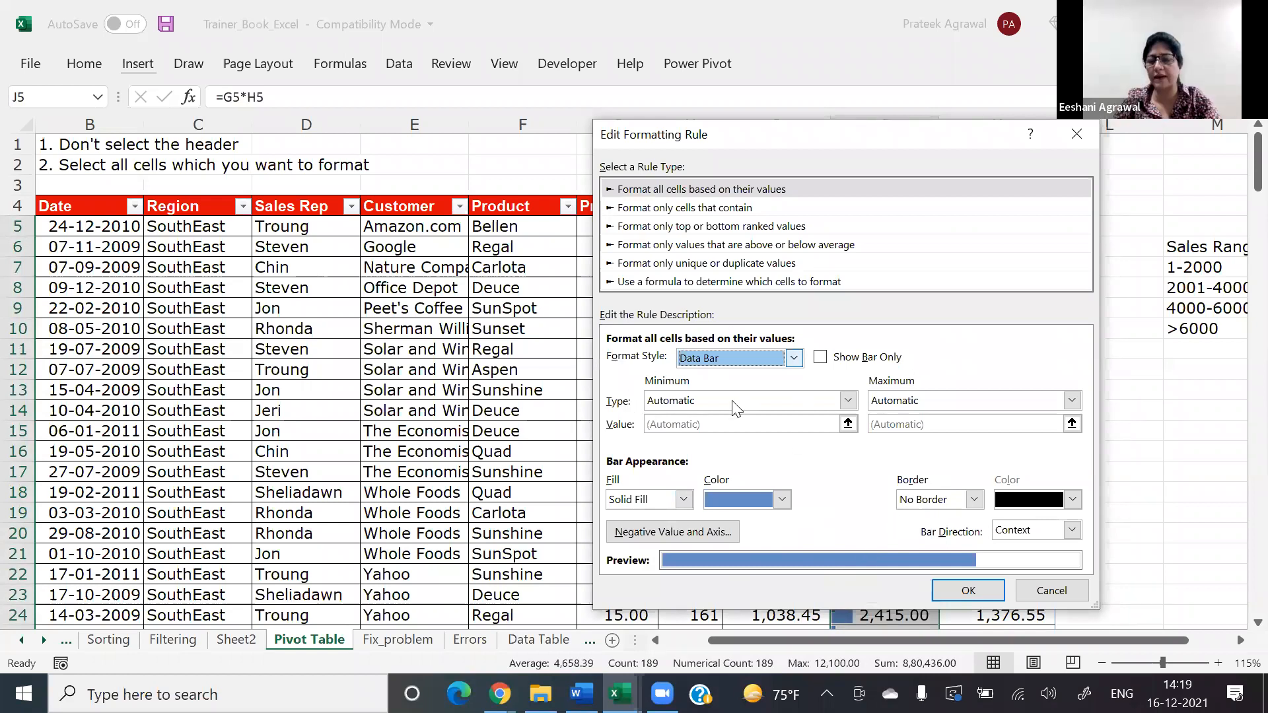
click(848, 401)
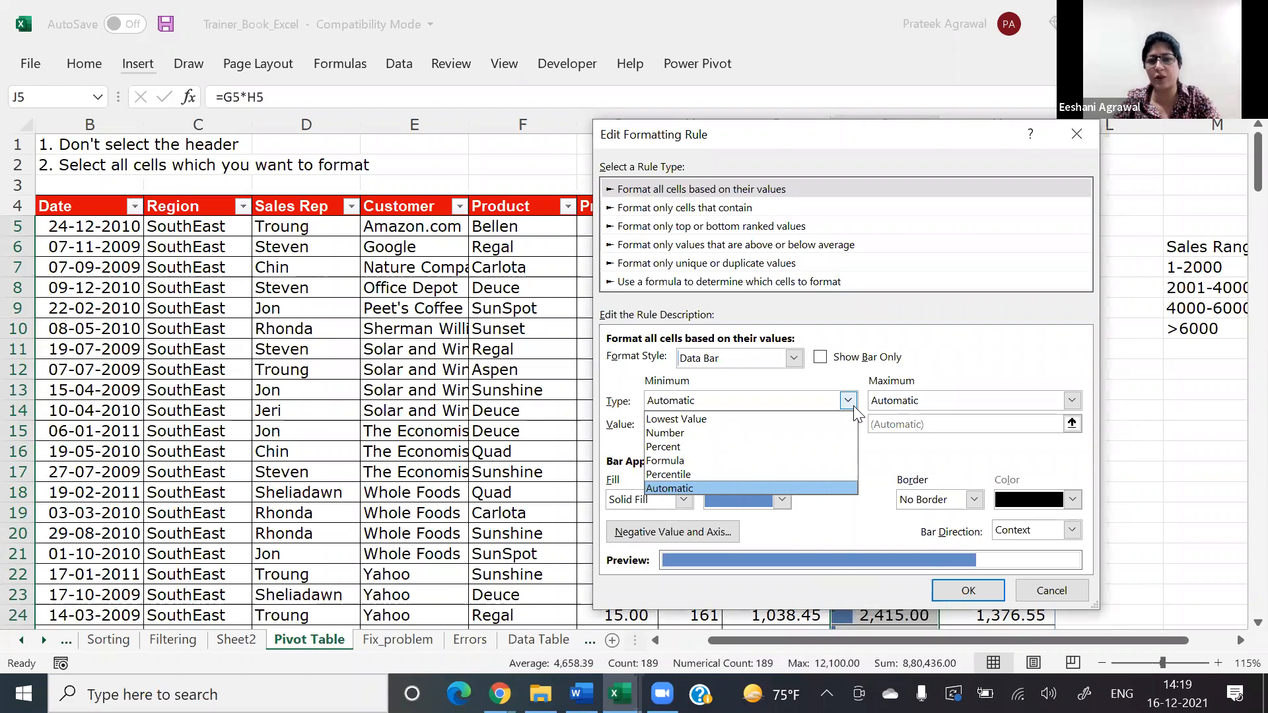
click(795, 405)
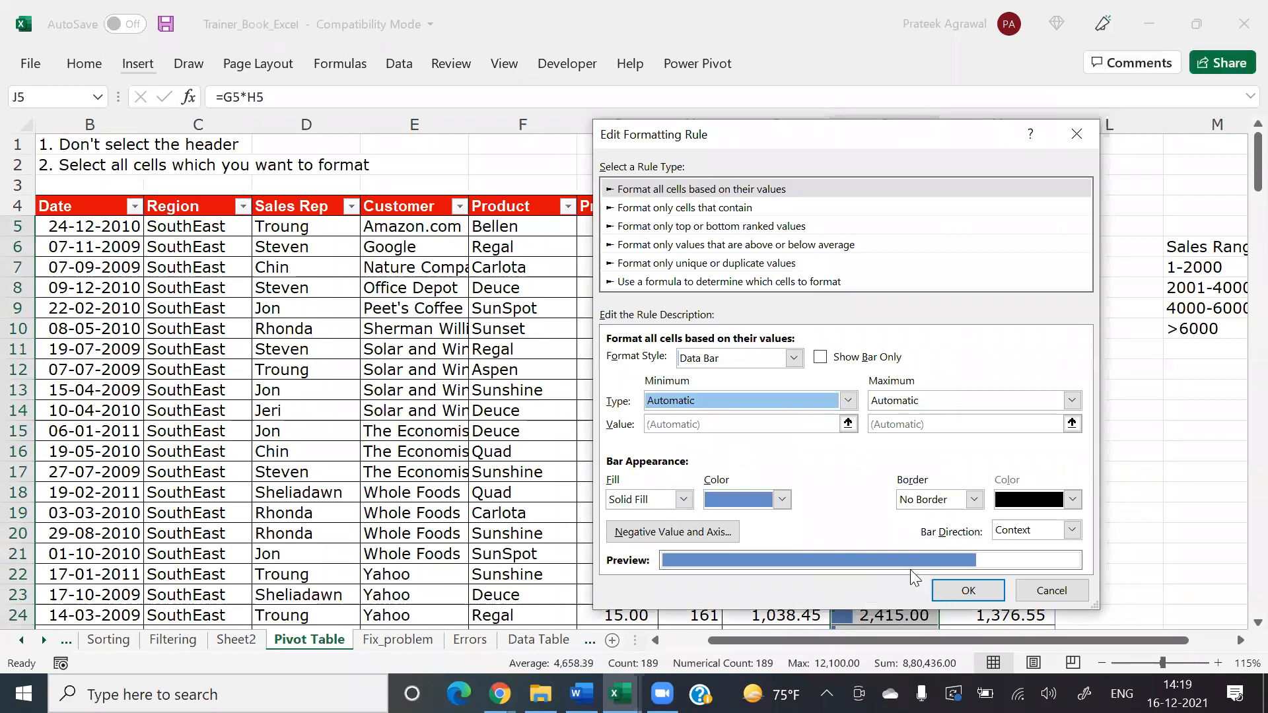
key(Return)
click(1042, 491)
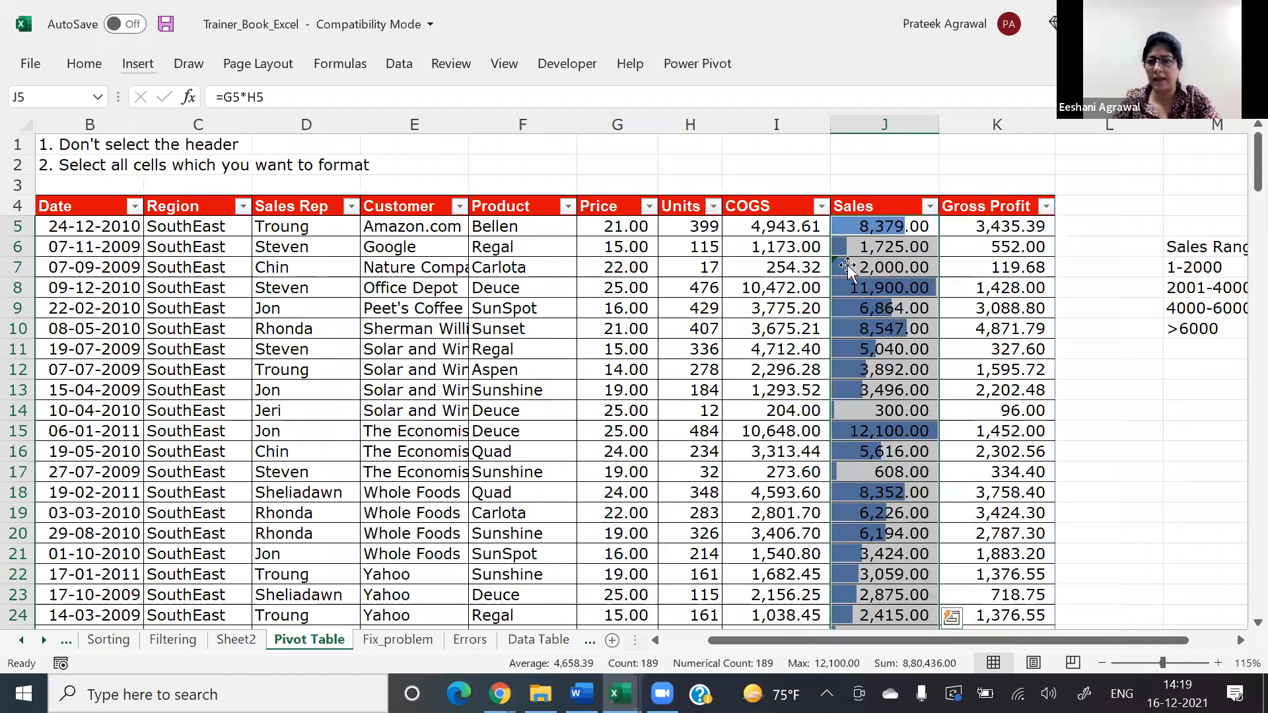
Step: Examine the data bars down the Sales column and return to its header
click(923, 360)
key(Down)
key(Down)
key(Down)
key(Down)
key(Down)
key(Down)
key(Down)
key(Down)
key(Down)
key(Down)
key(Down)
key(Down)
key(Down)
key(Down)
key(Down)
key(Down)
key(Down)
key(Down)
key(Down)
key(Down)
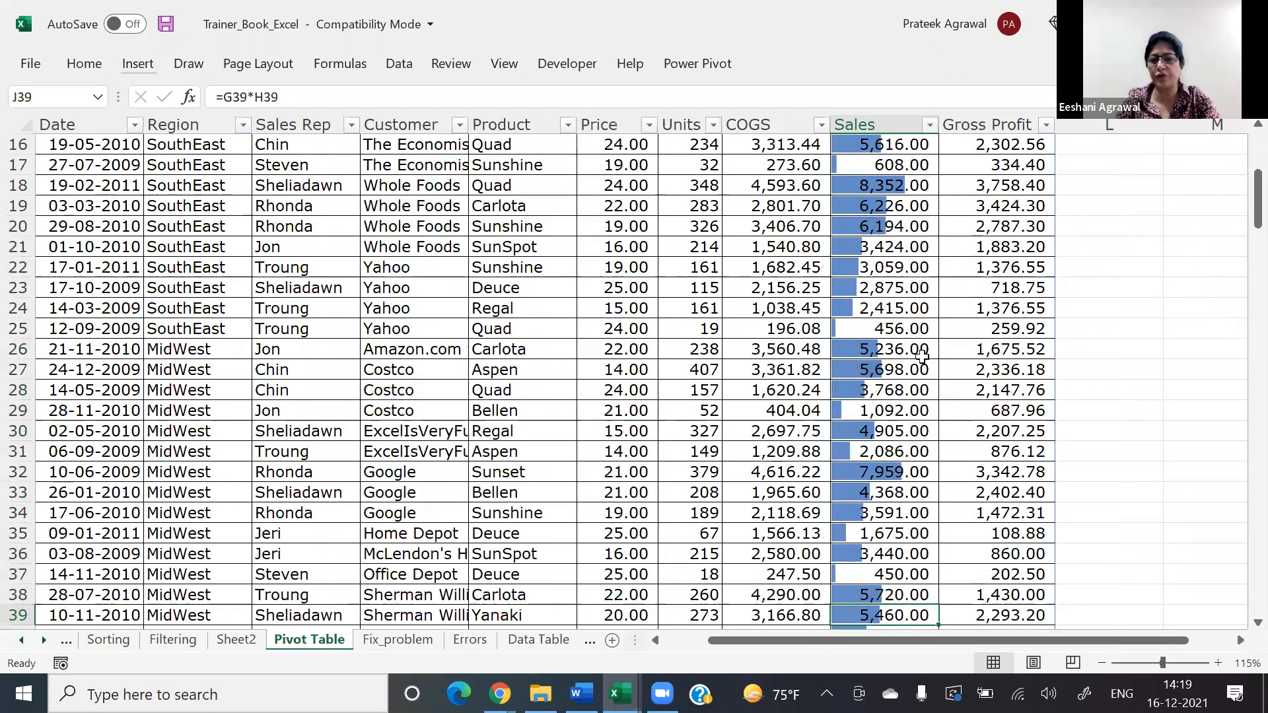
key(Down)
key(Down)
key(Down)
key(Down)
key(Down)
key(Down)
key(Down)
key(Down)
key(Down)
key(Down)
key(Down)
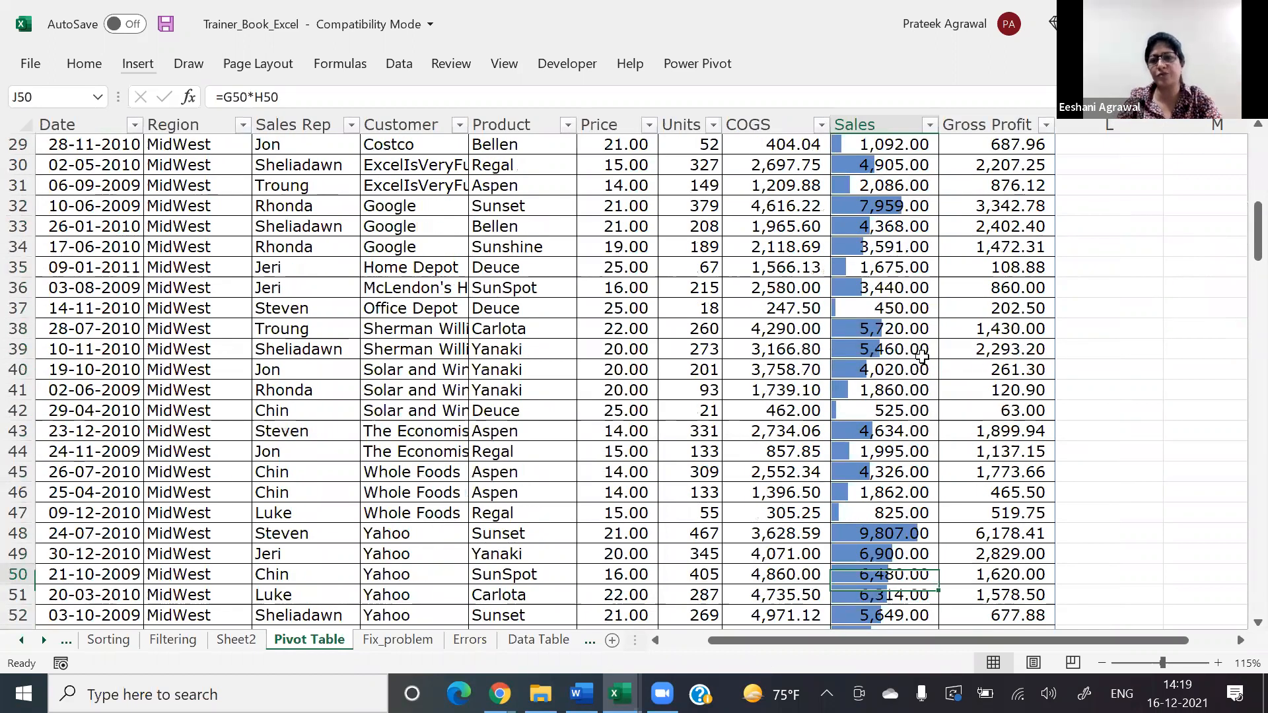
key(Up)
key(Up)
key(Up)
key(Up)
key(Up)
key(Up)
key(Up)
key(Up)
key(Up)
key(Up)
key(Up)
key(Up)
key(Up)
key(Up)
key(Up)
key(Up)
key(Up)
key(Up)
key(Up)
key(Up)
key(ctrl+Up)
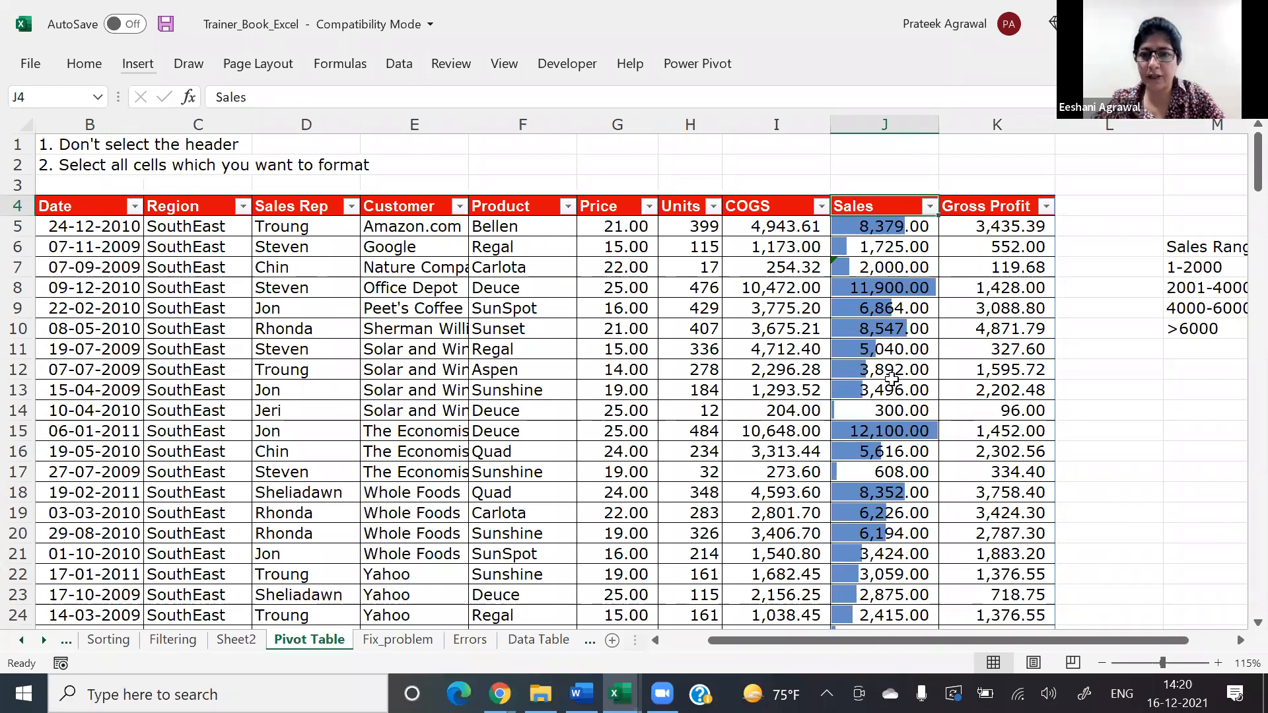
click(740, 222)
key(ctrl+shift+Down)
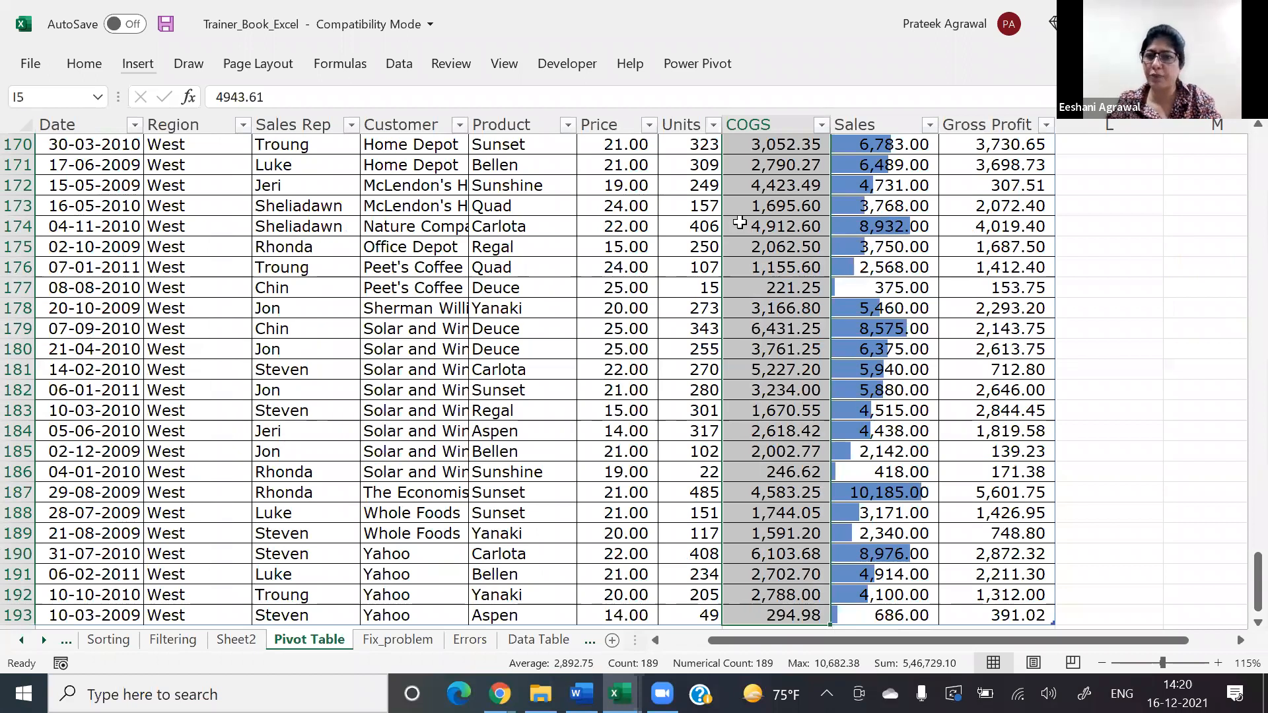
key(ctrl+Up)
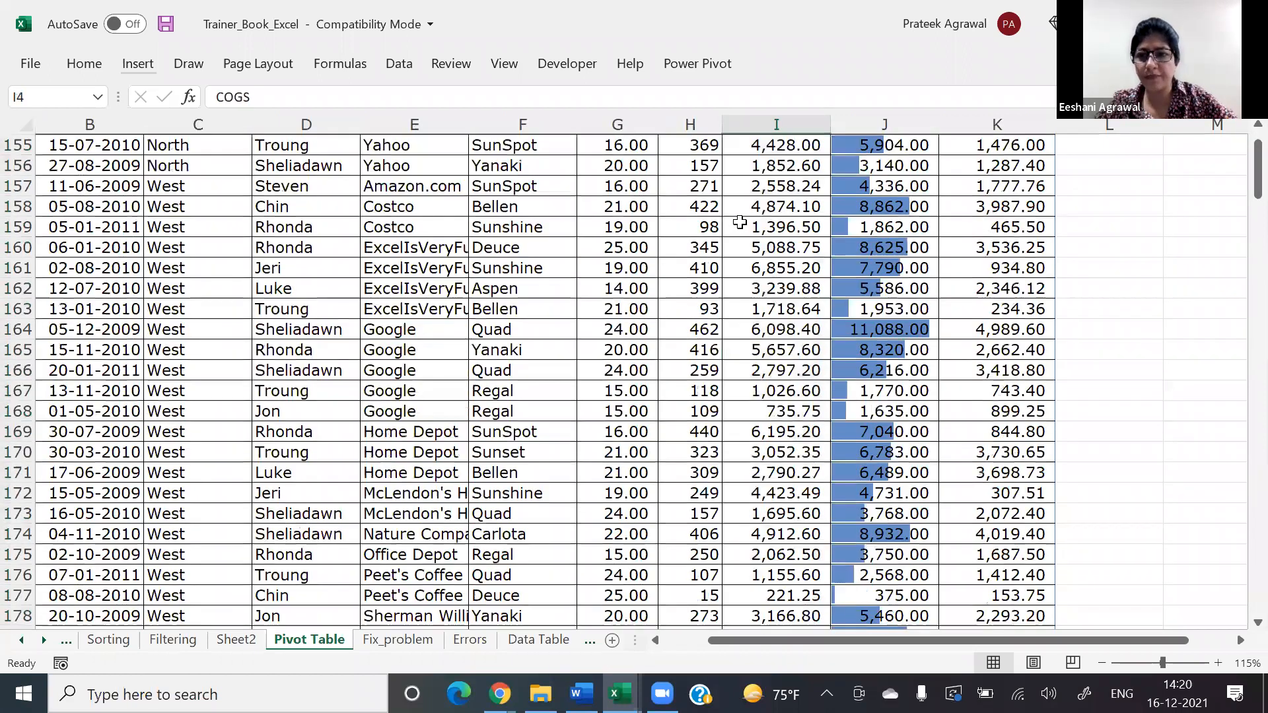
key(Down)
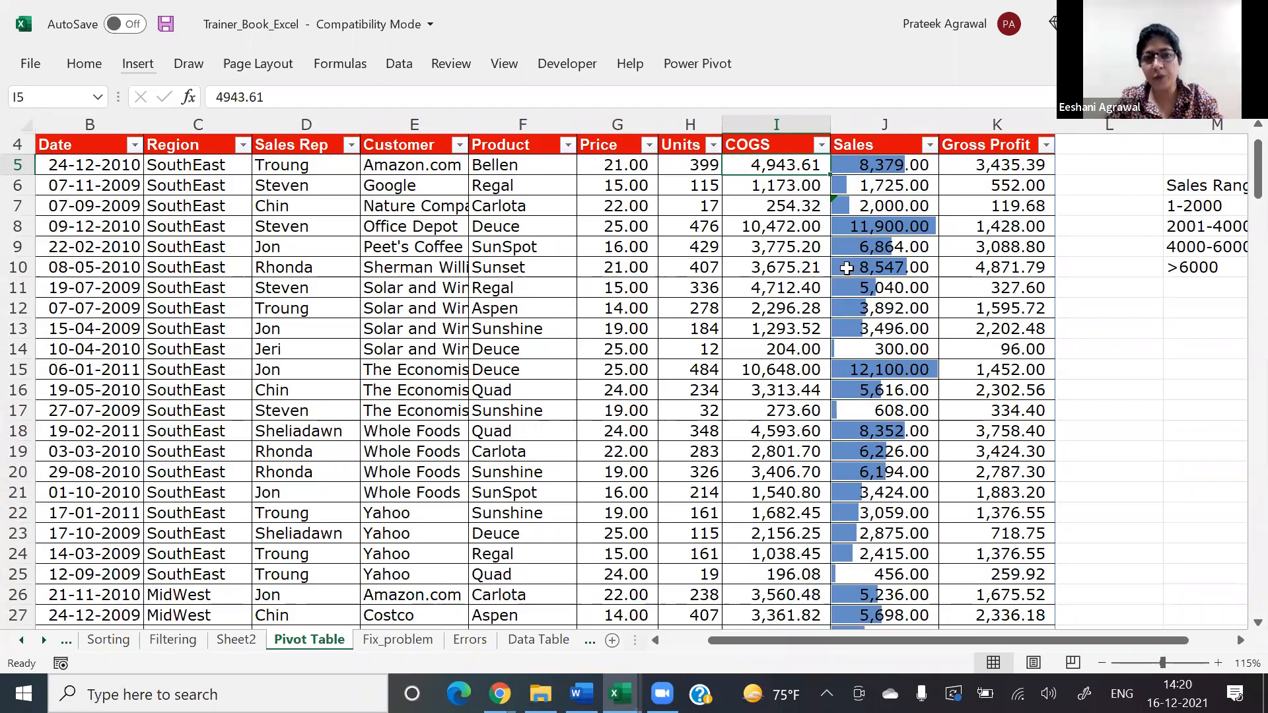
Step: Create a pivot table from Table1 on a new worksheet, with Product as rows and Sum of Sales as values
click(434, 250)
click(140, 66)
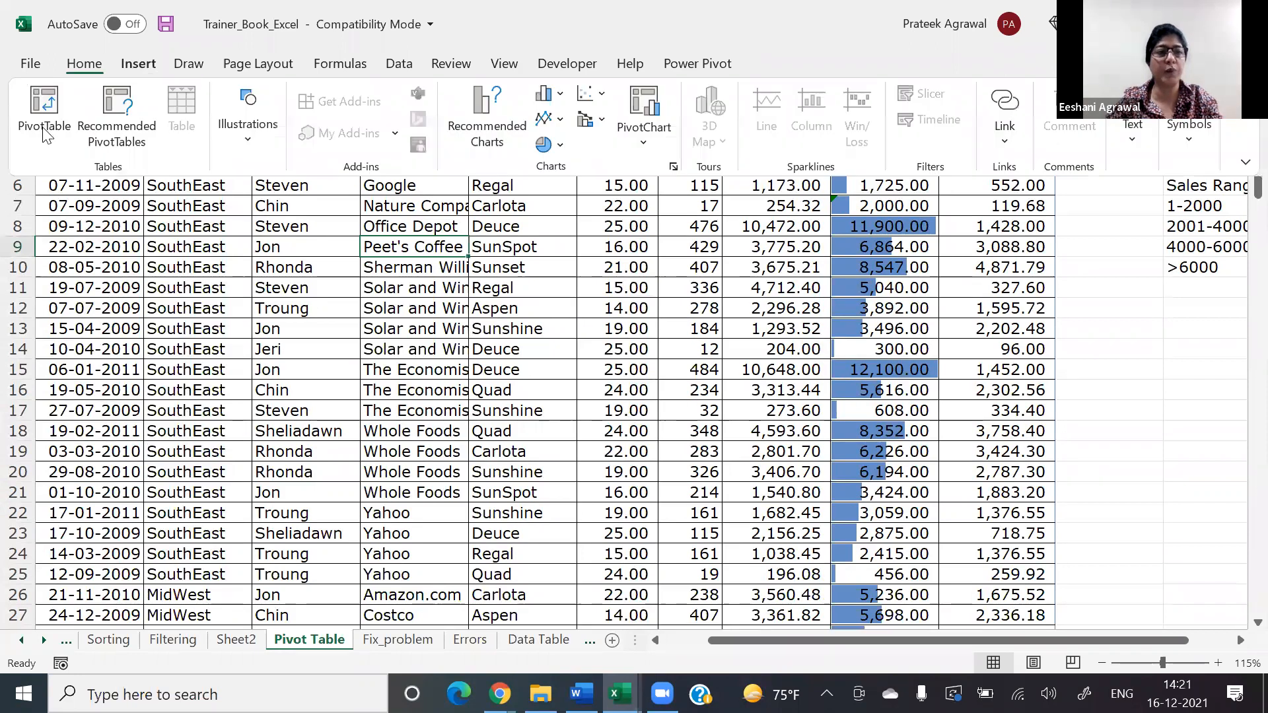
click(929, 490)
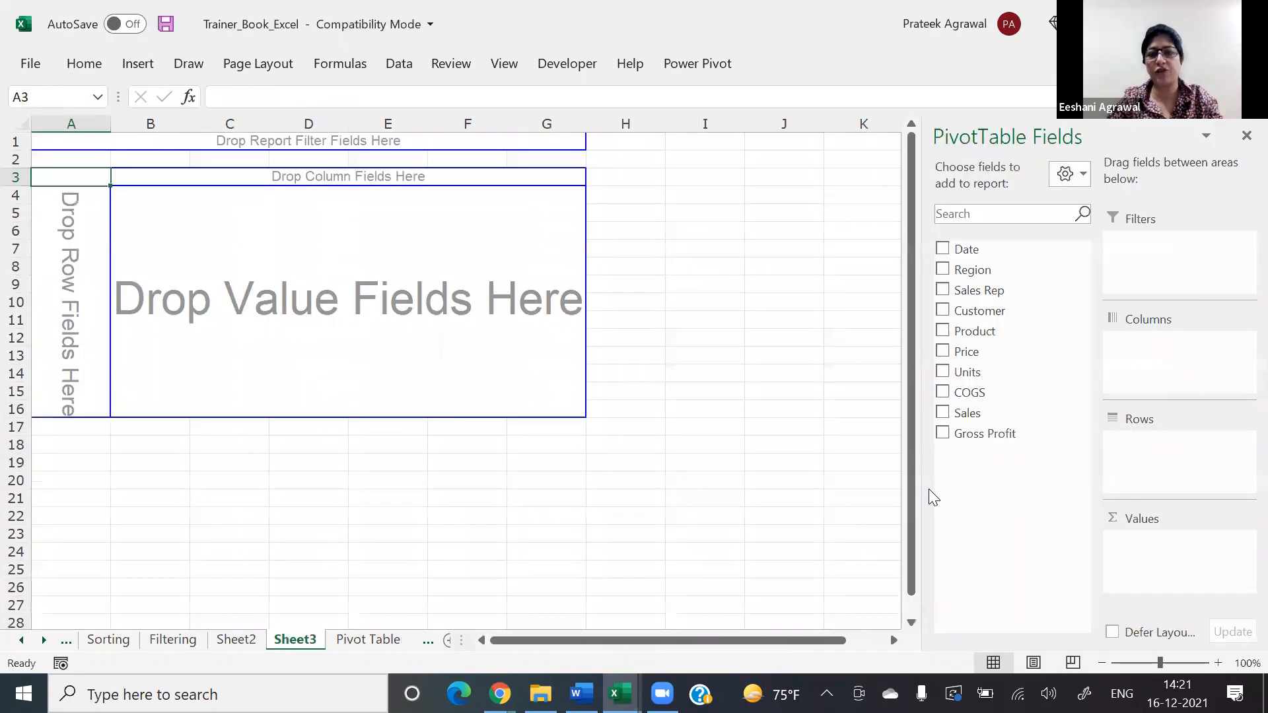
drag(972, 270, 1208, 492)
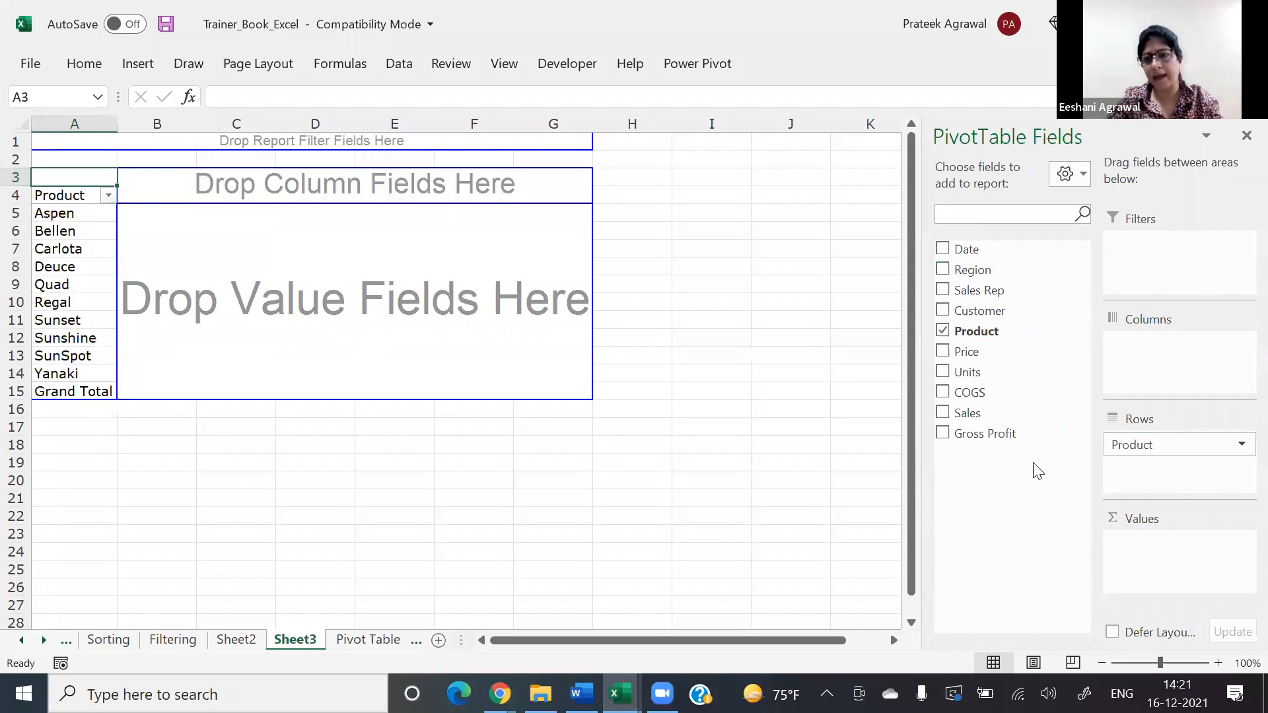
drag(964, 413, 1198, 588)
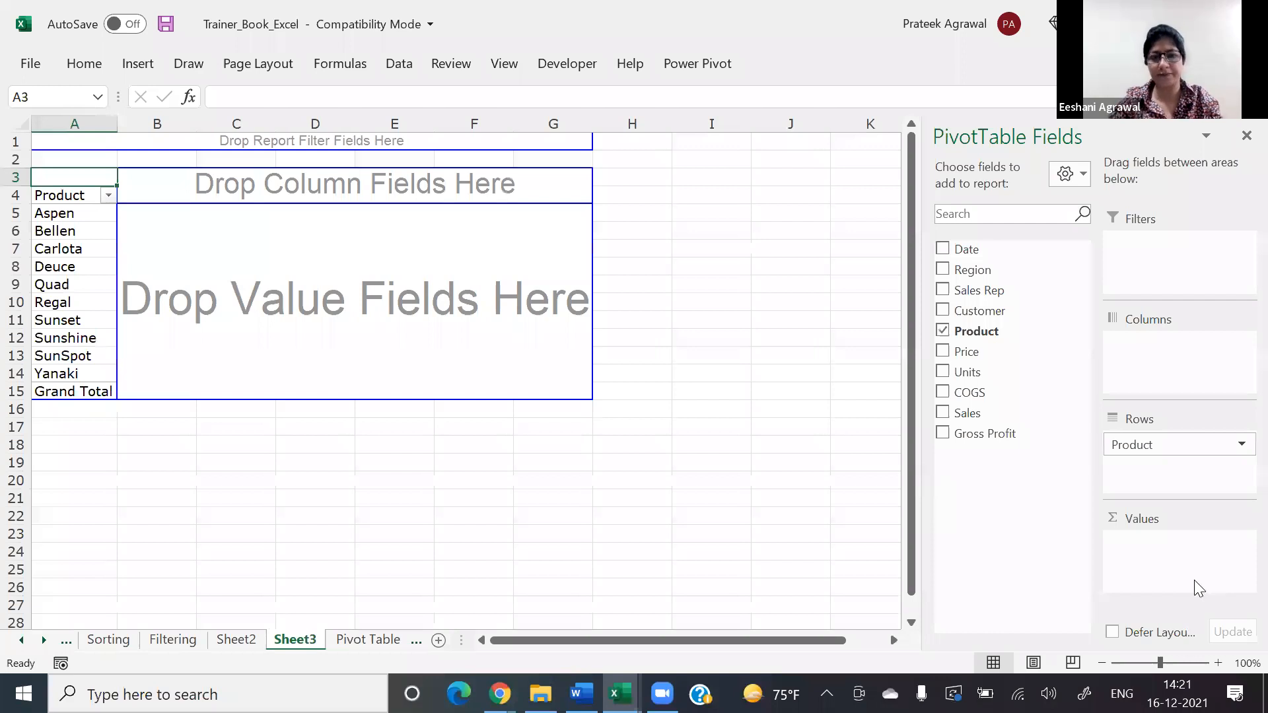
drag(274, 267, 275, 267)
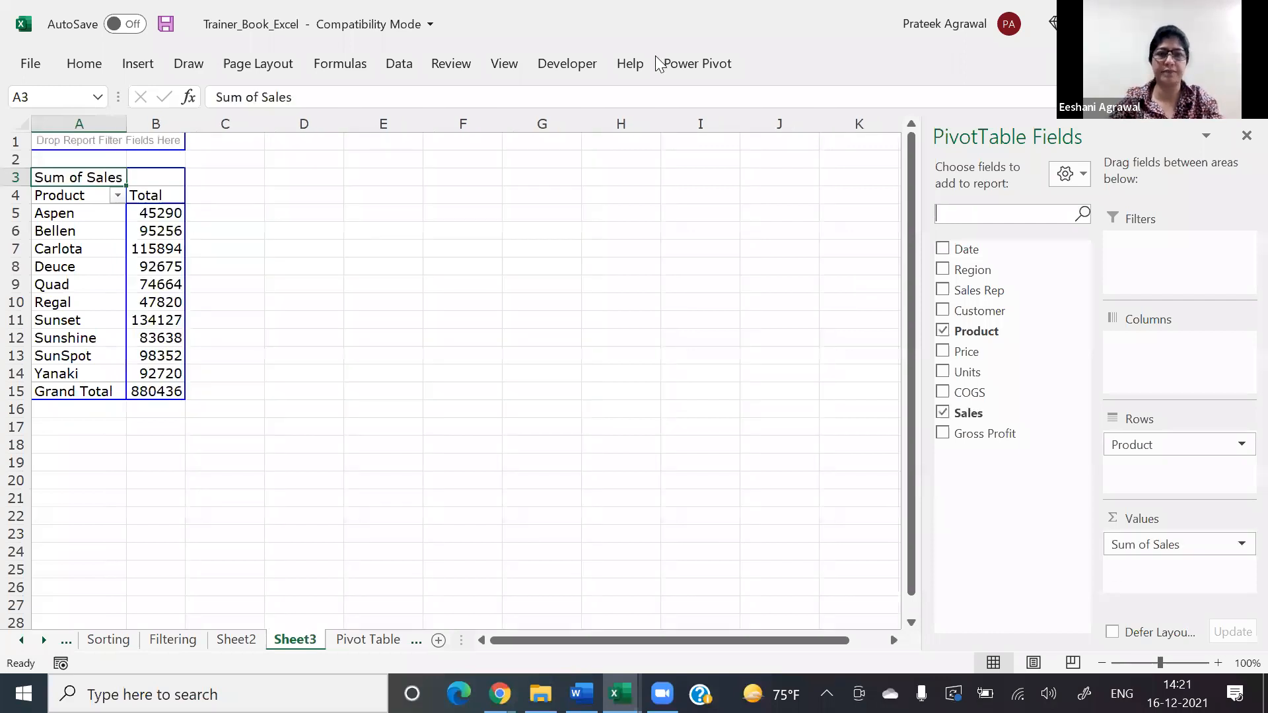
click(132, 283)
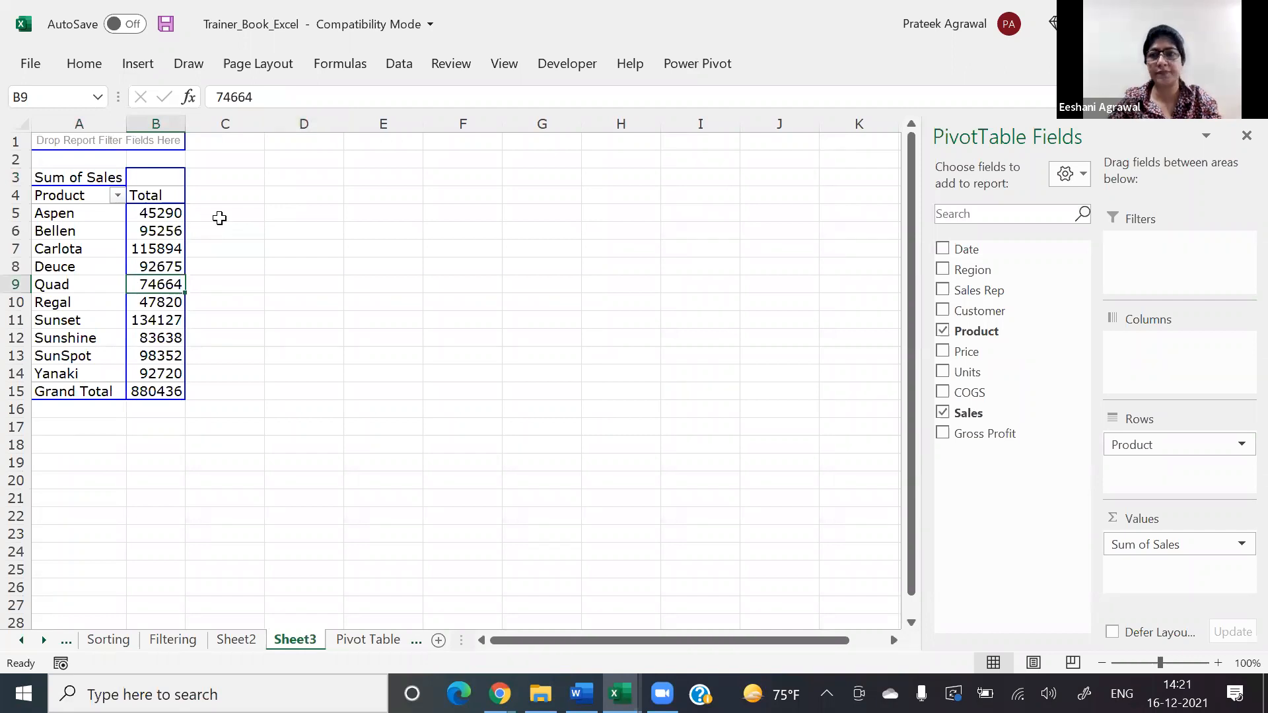
click(155, 232)
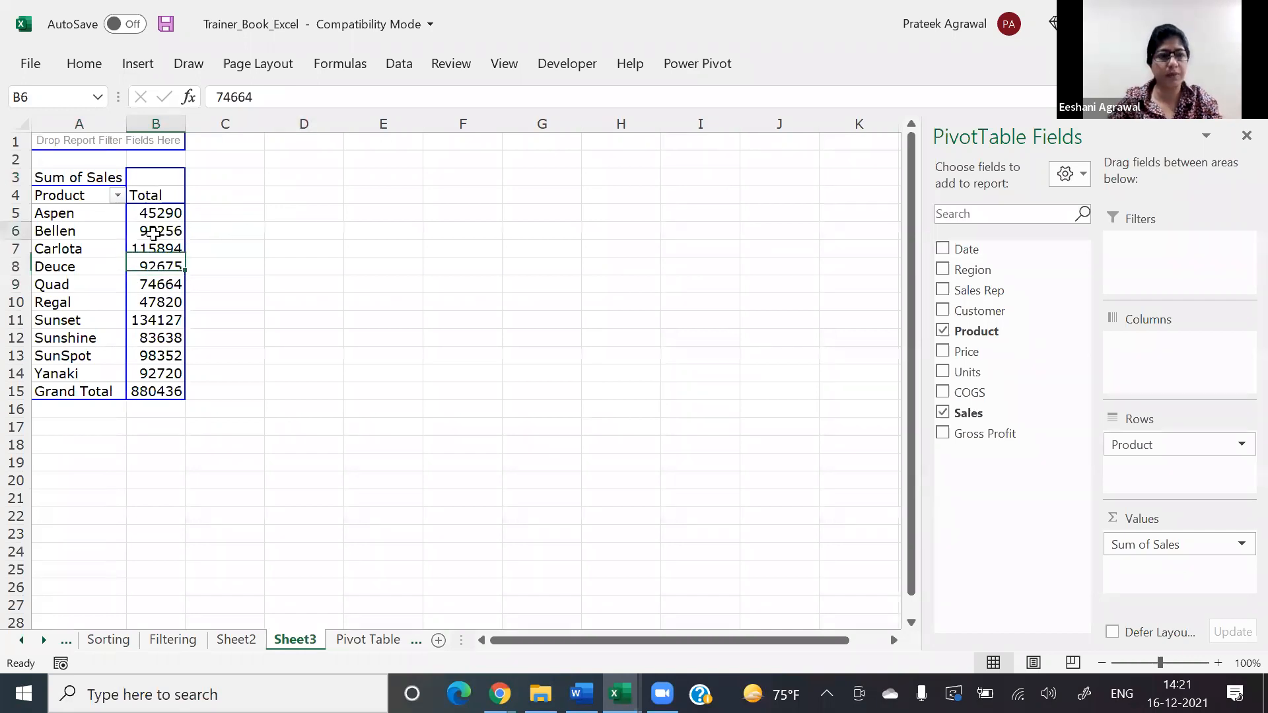
right_click(154, 234)
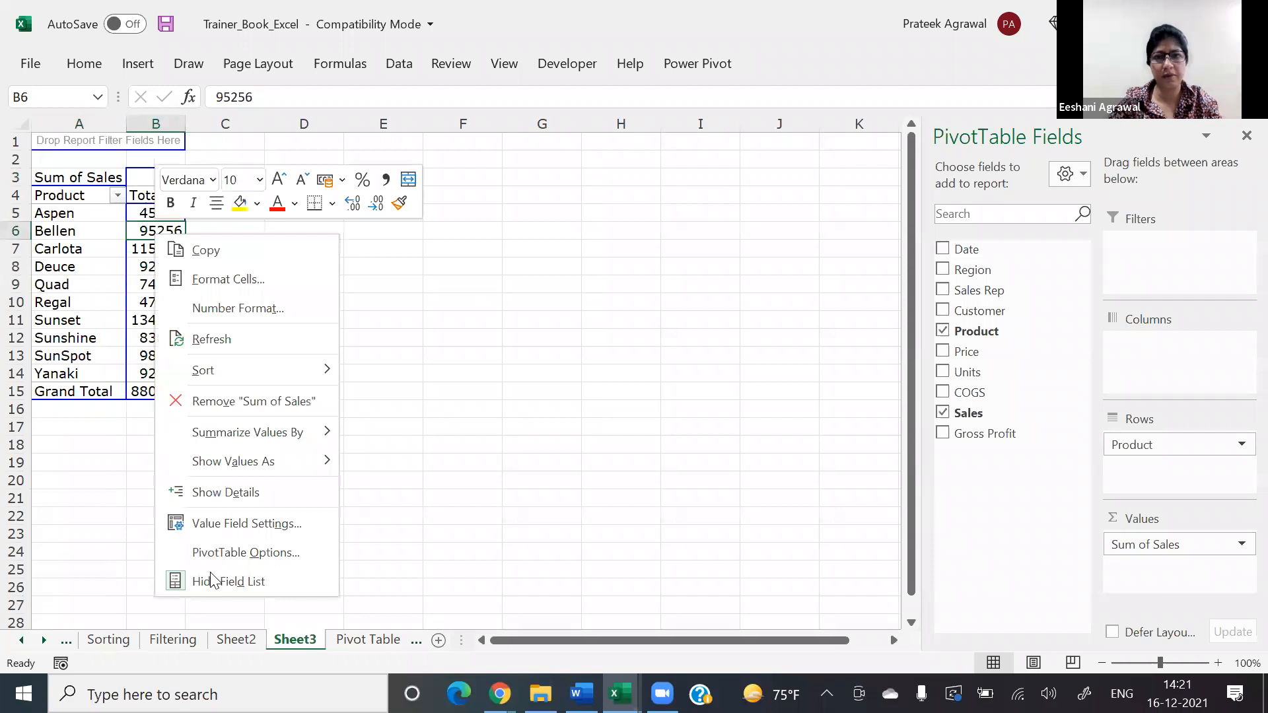
click(433, 339)
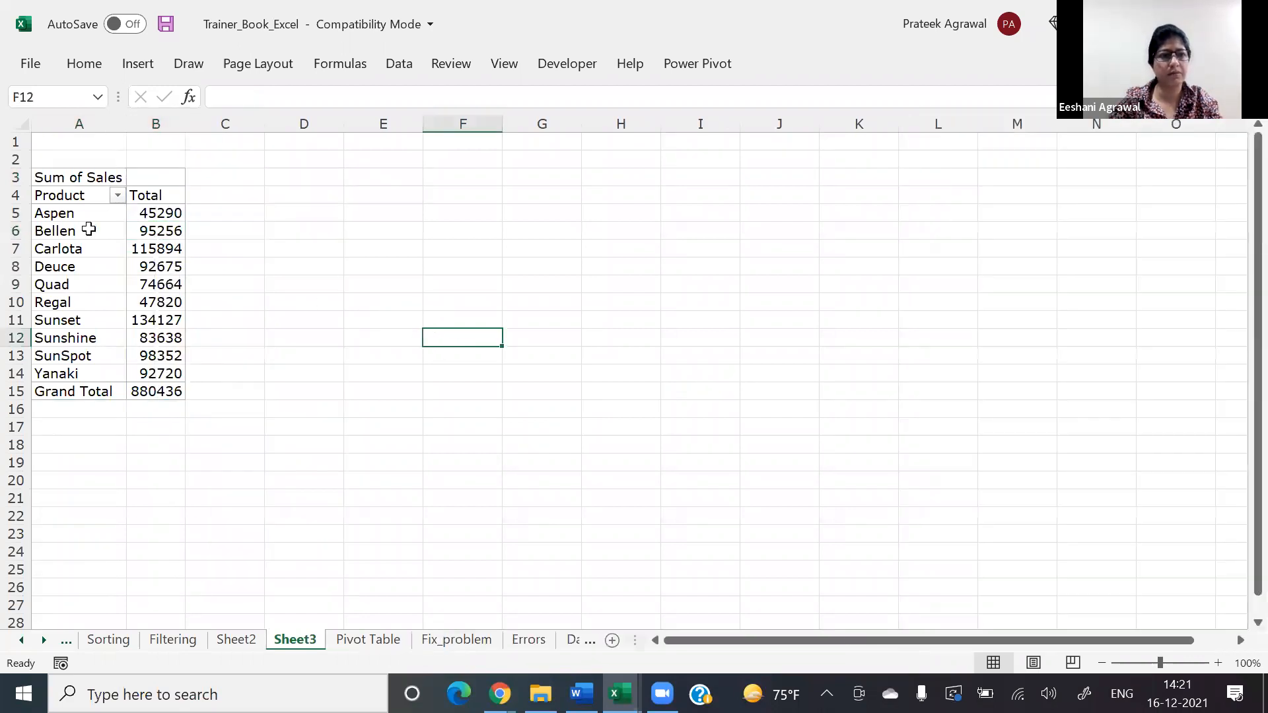
click(88, 229)
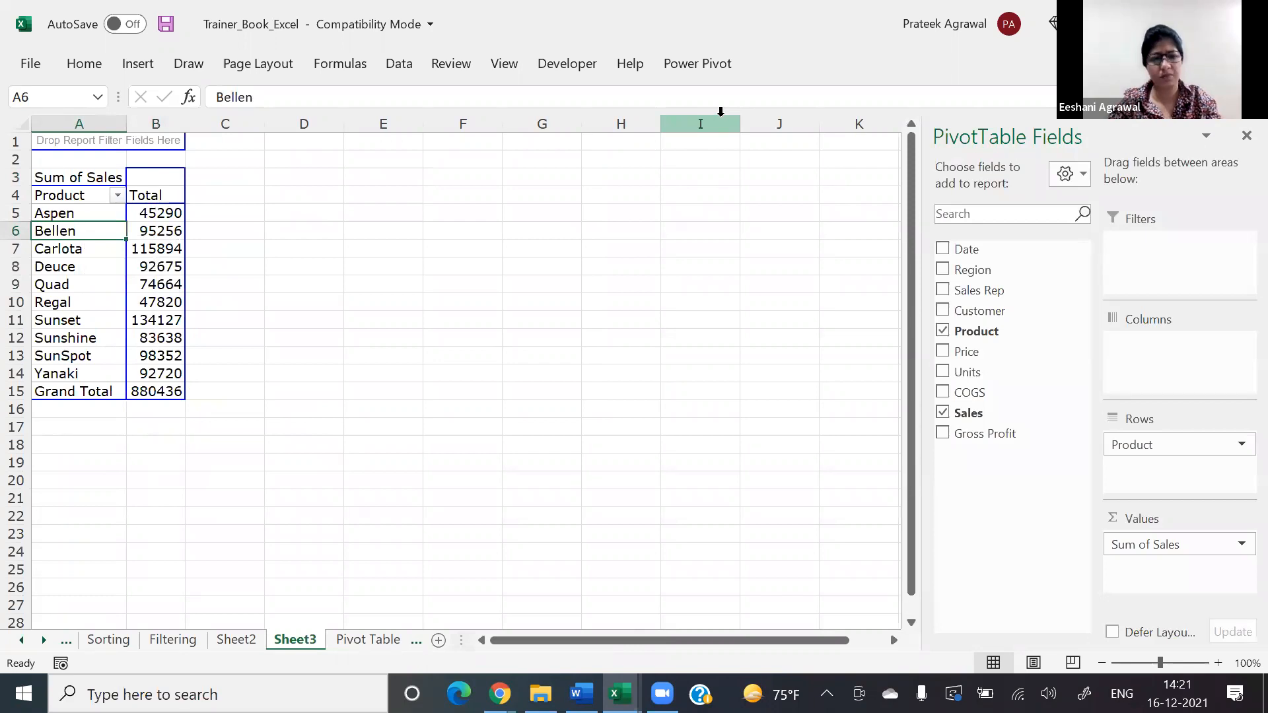
click(156, 195)
click(158, 248)
click(339, 196)
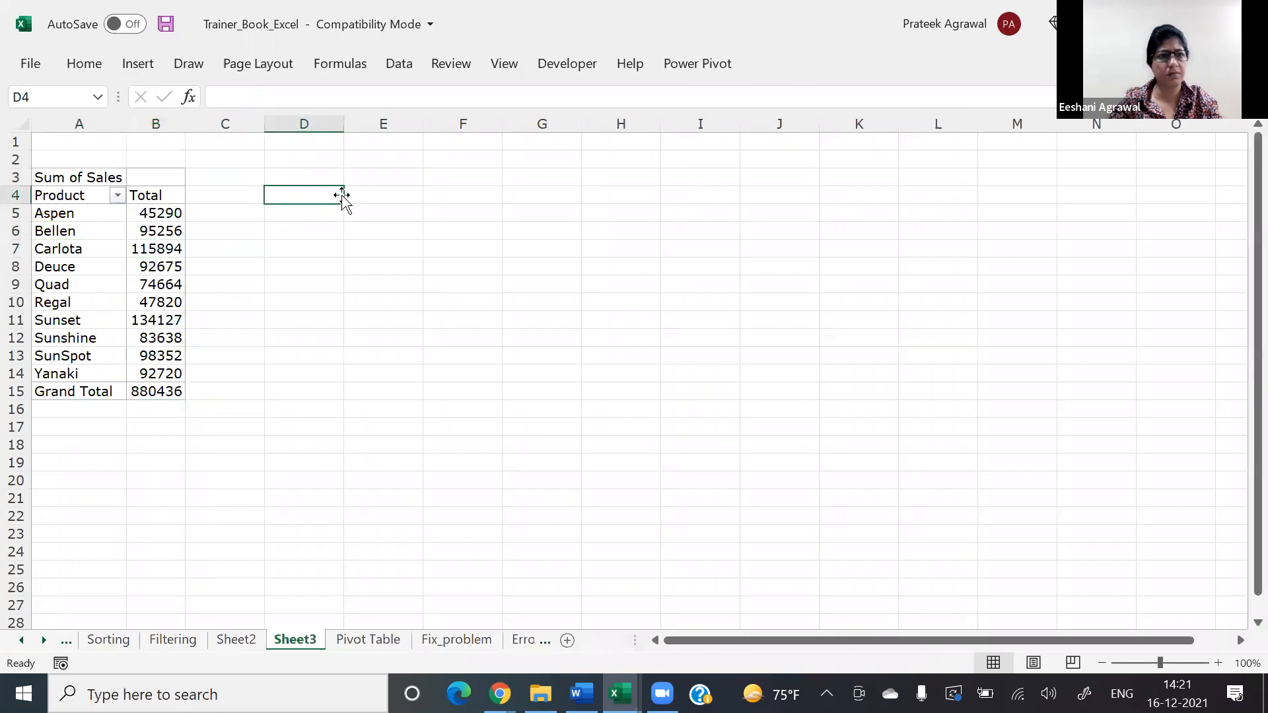
Step: Copy the full sales table from the Pivot Table sheet and paste it into cell A1 of a new blank workbook
key(ctrl+Page_Down)
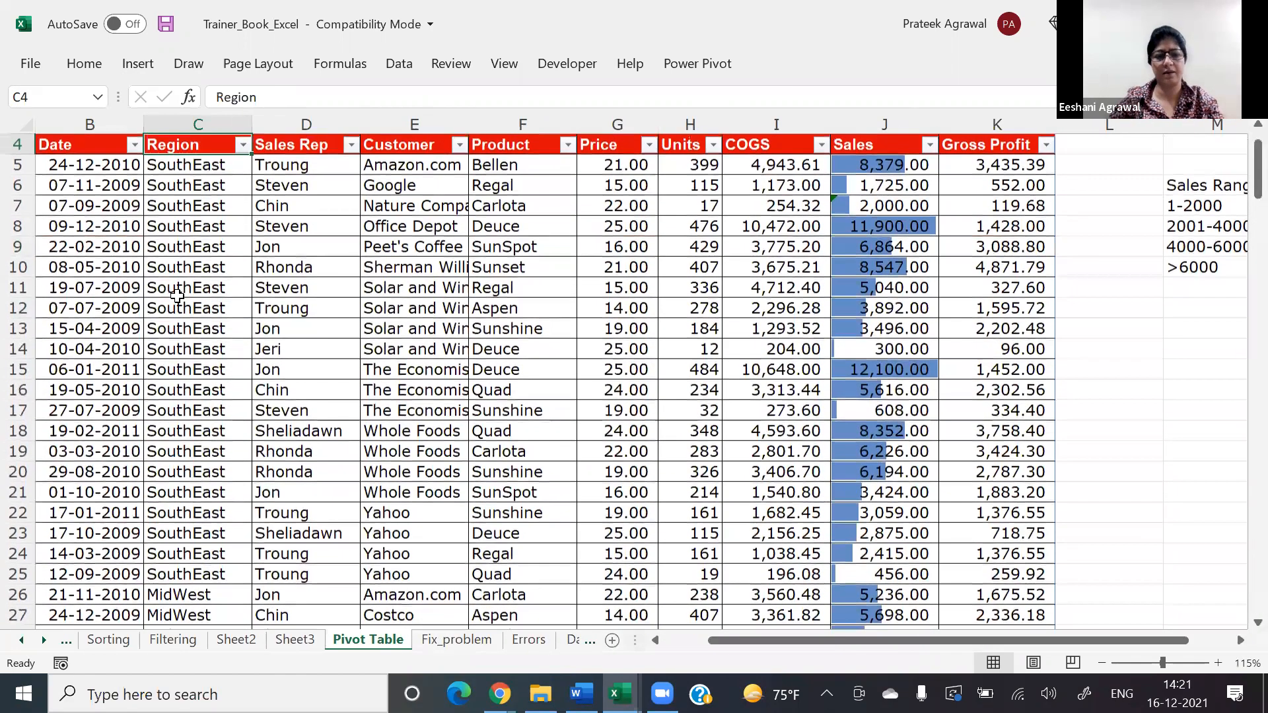
click(56, 143)
key(ctrl+shift+Down)
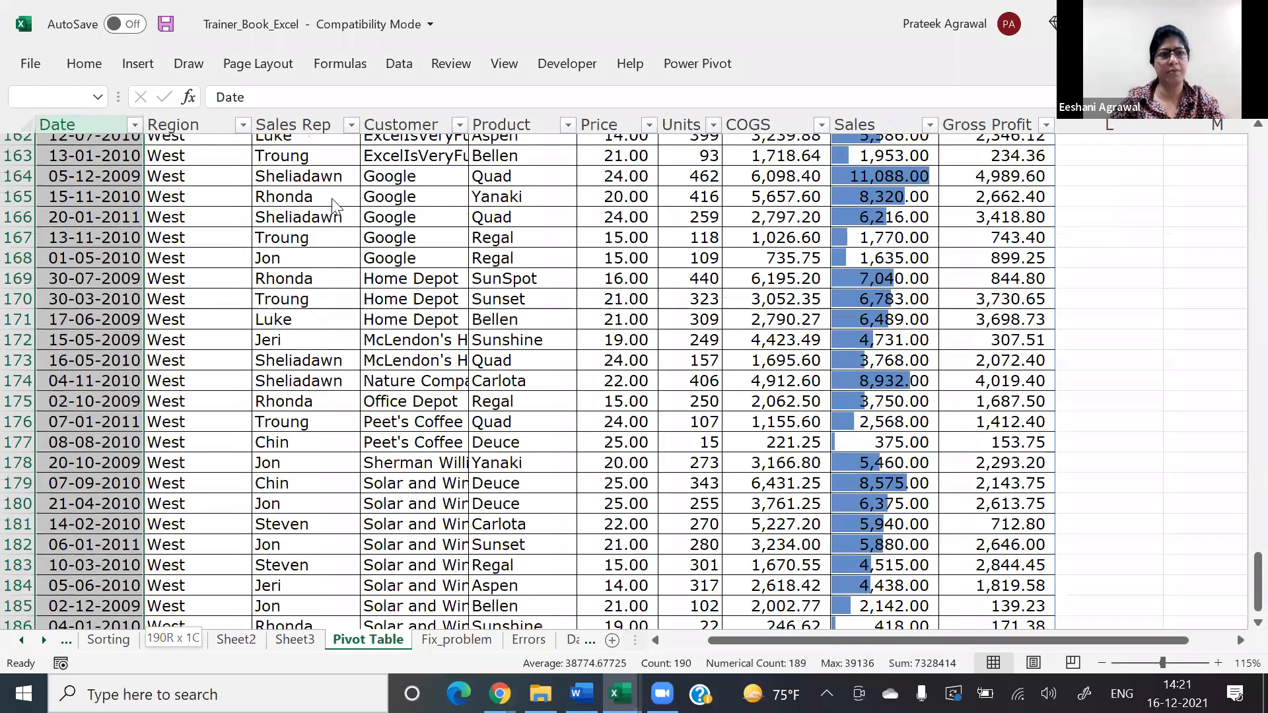
key(ctrl+shift+Right)
key(ctrl+c)
key(alt+f)
click(292, 208)
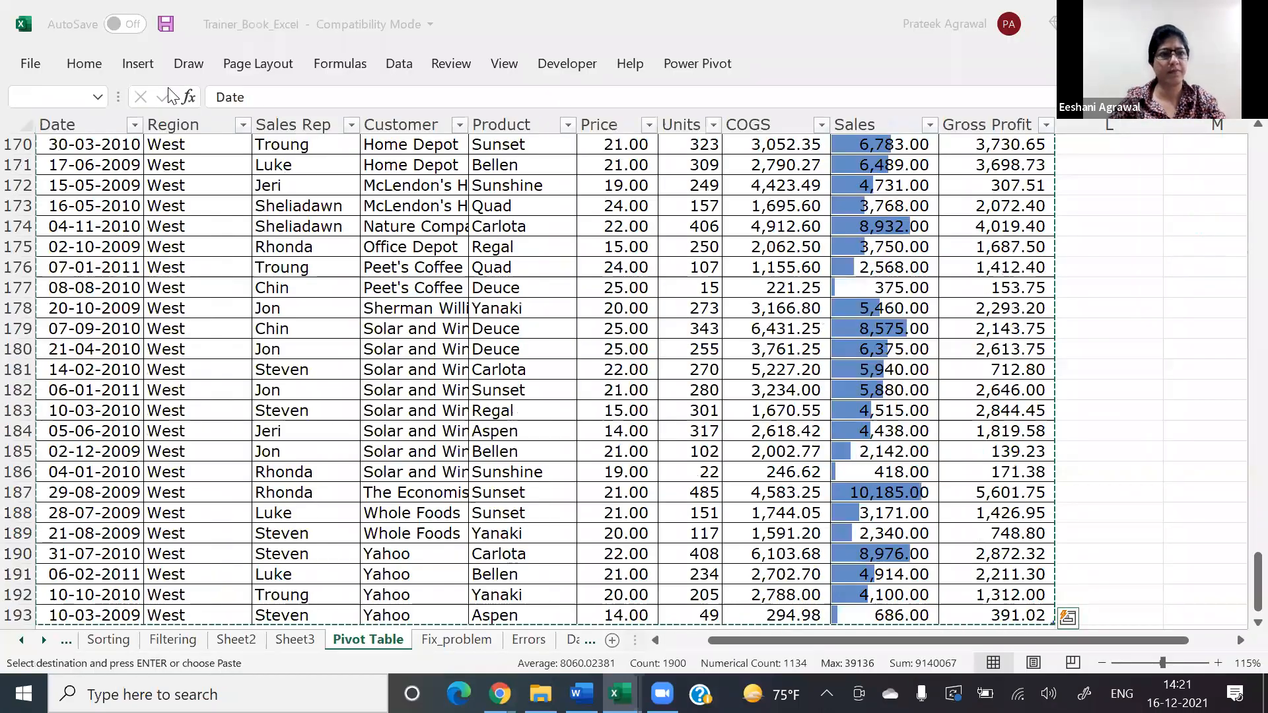
key(ctrl+v)
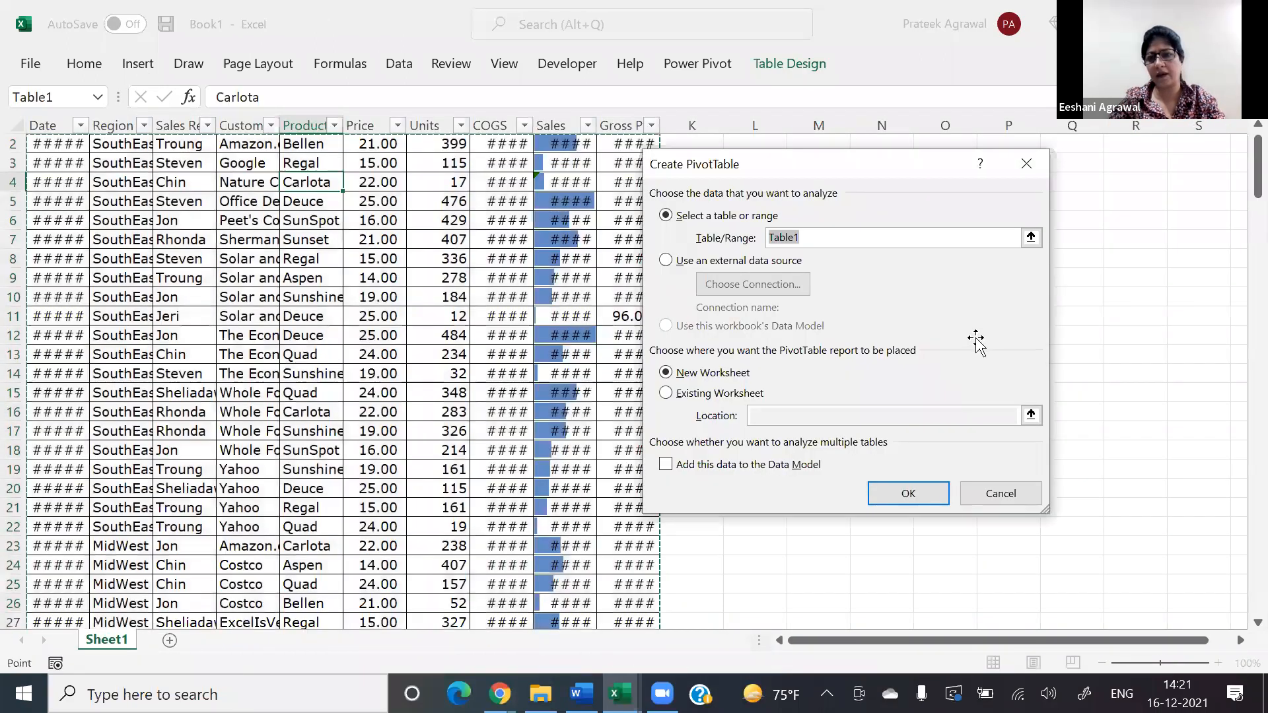
Step: Create a pivot table from the pasted table on a new worksheet, with Product as rows and Sum of Sales as values
key(Return)
click(975, 333)
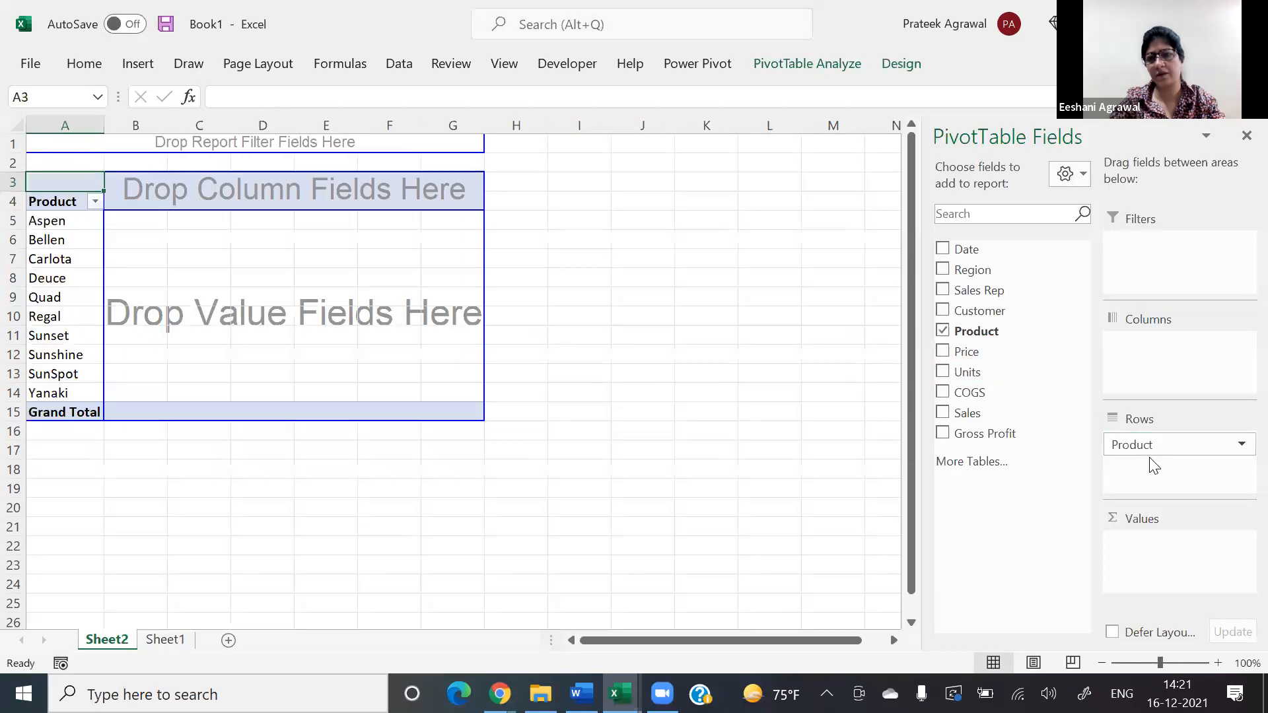
click(990, 414)
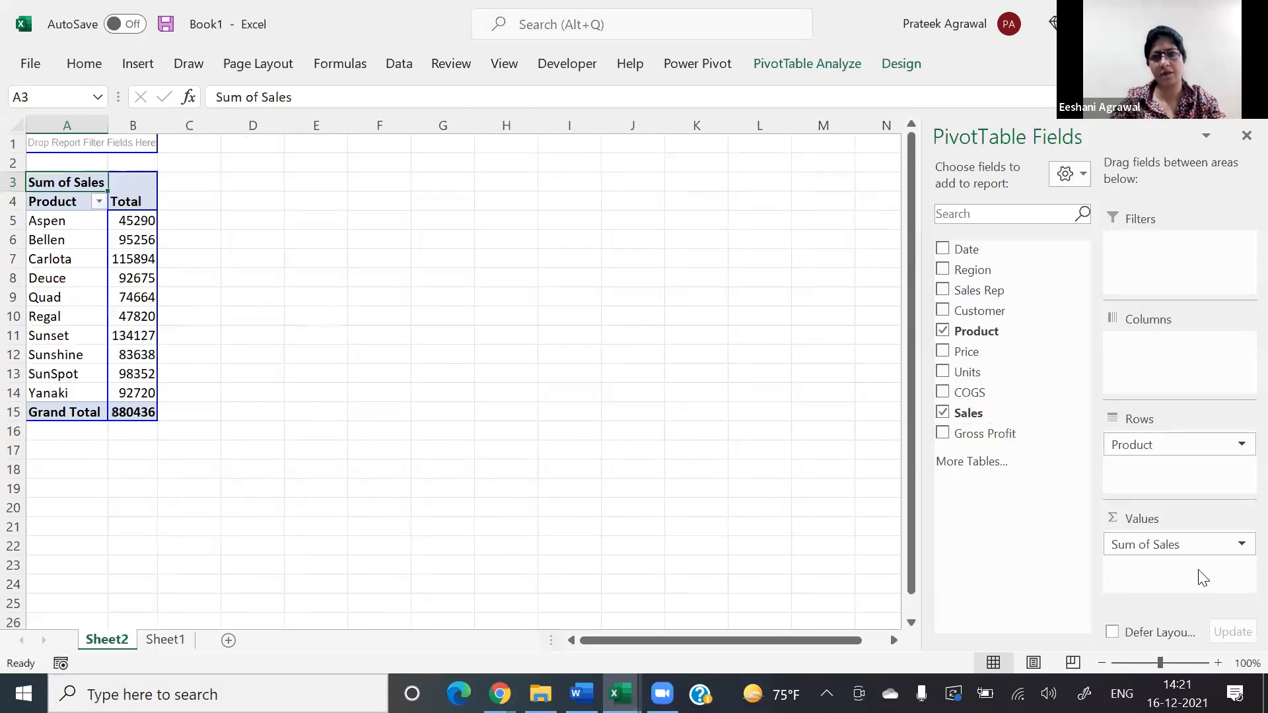
Step: Turn off the pivot table's grand totals for both rows and columns
click(137, 296)
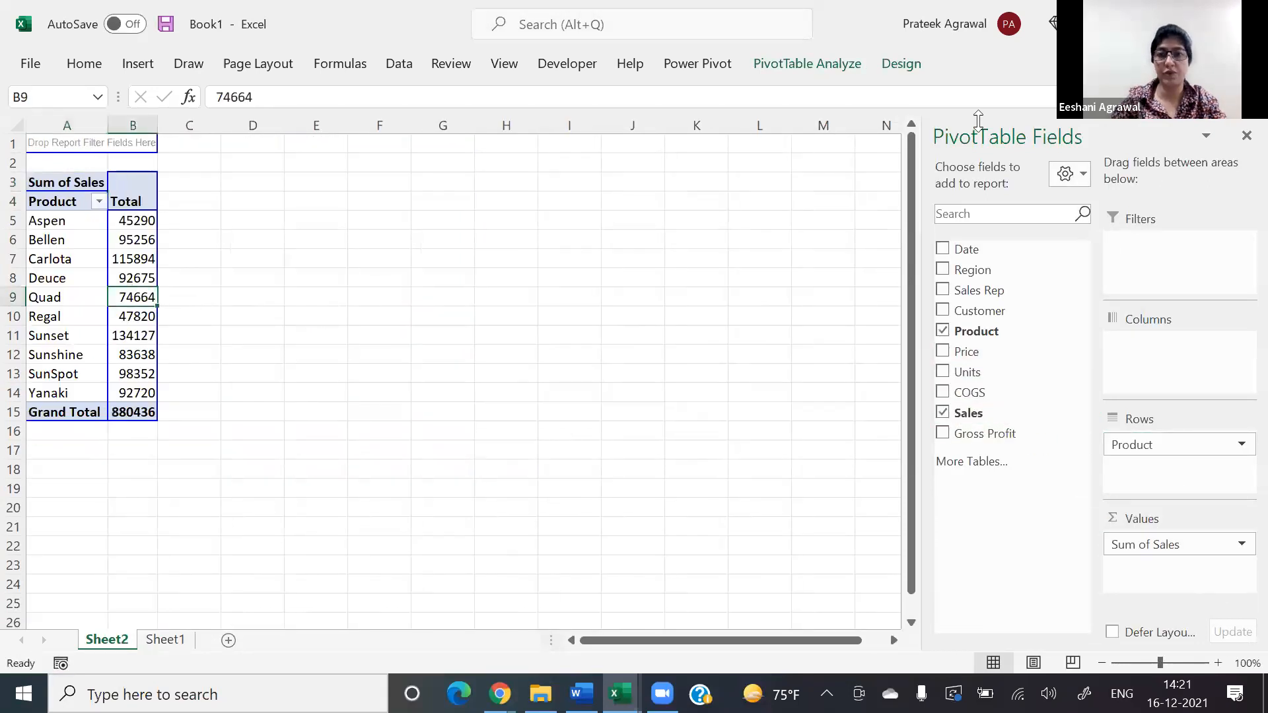
click(910, 67)
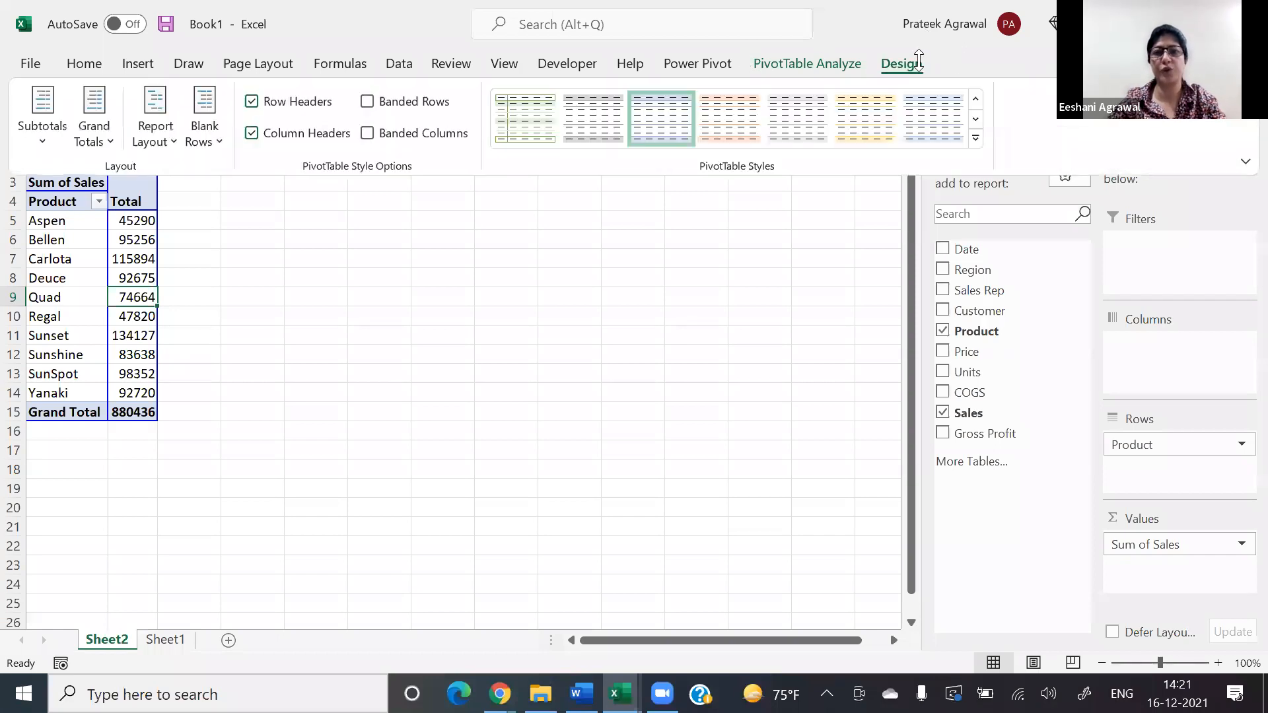
click(93, 129)
click(106, 173)
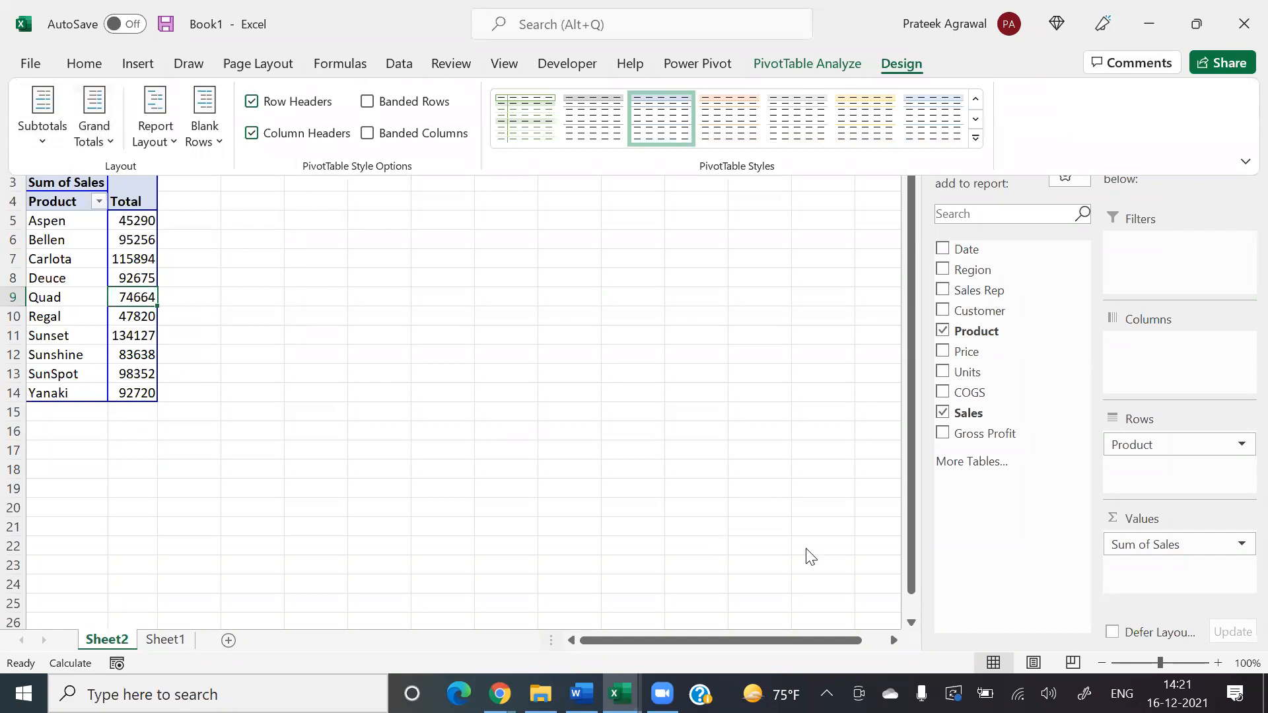
Step: Zoom the sheet to 130% and widen the pivot table's Total column B
click(1221, 664)
click(1220, 663)
click(1220, 664)
drag(208, 125, 226, 125)
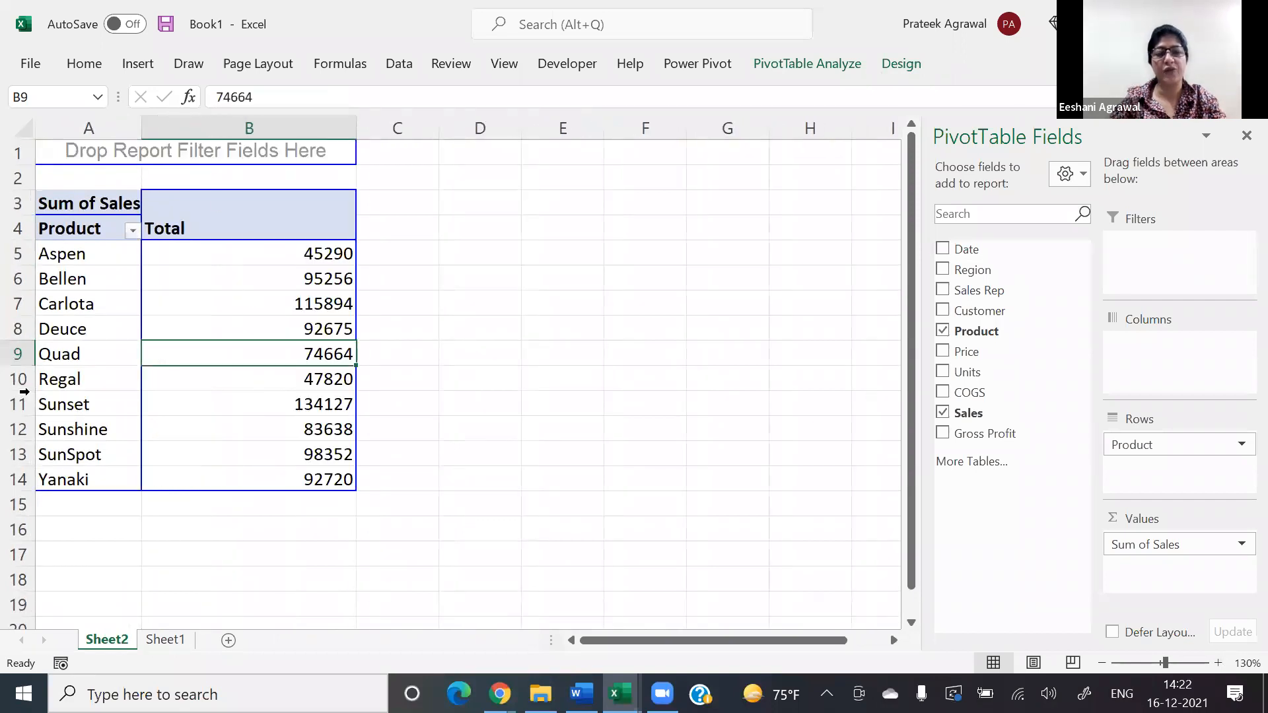
Step: Start a new conditional formatting rule for the product sales totals in B5:B14
click(235, 261)
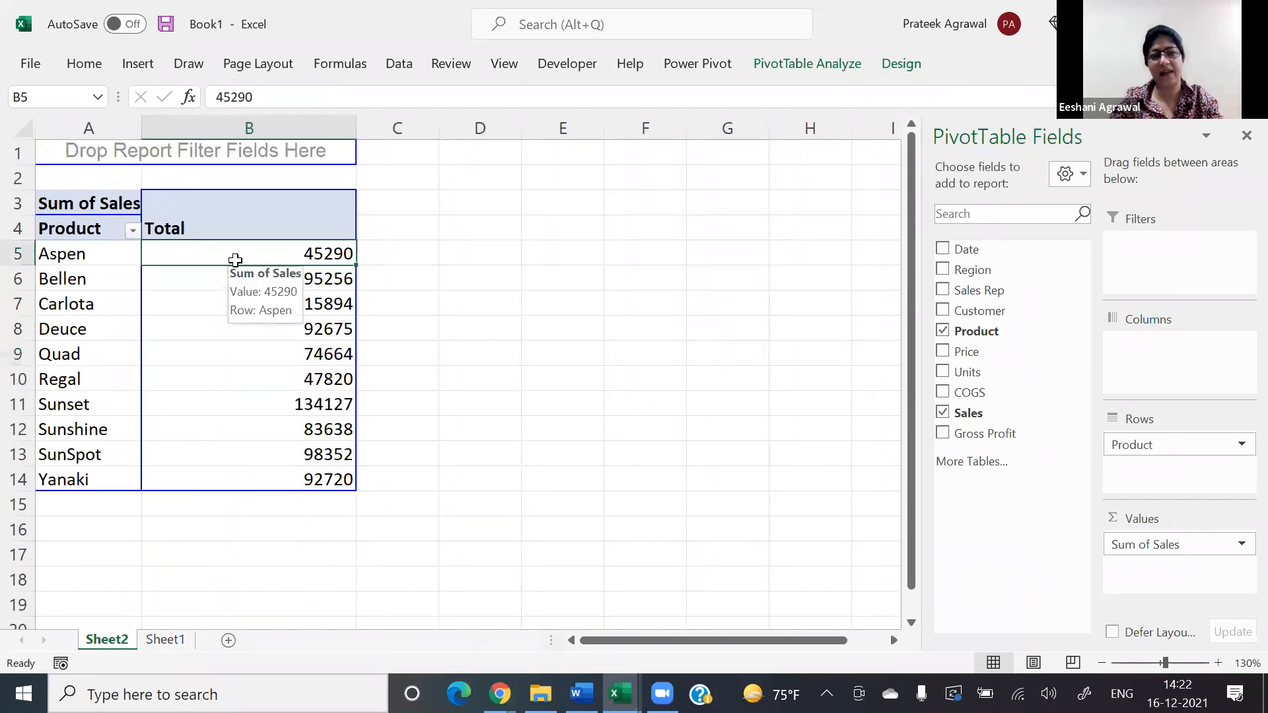
key(ctrl+shift+Down)
key(alt+h)
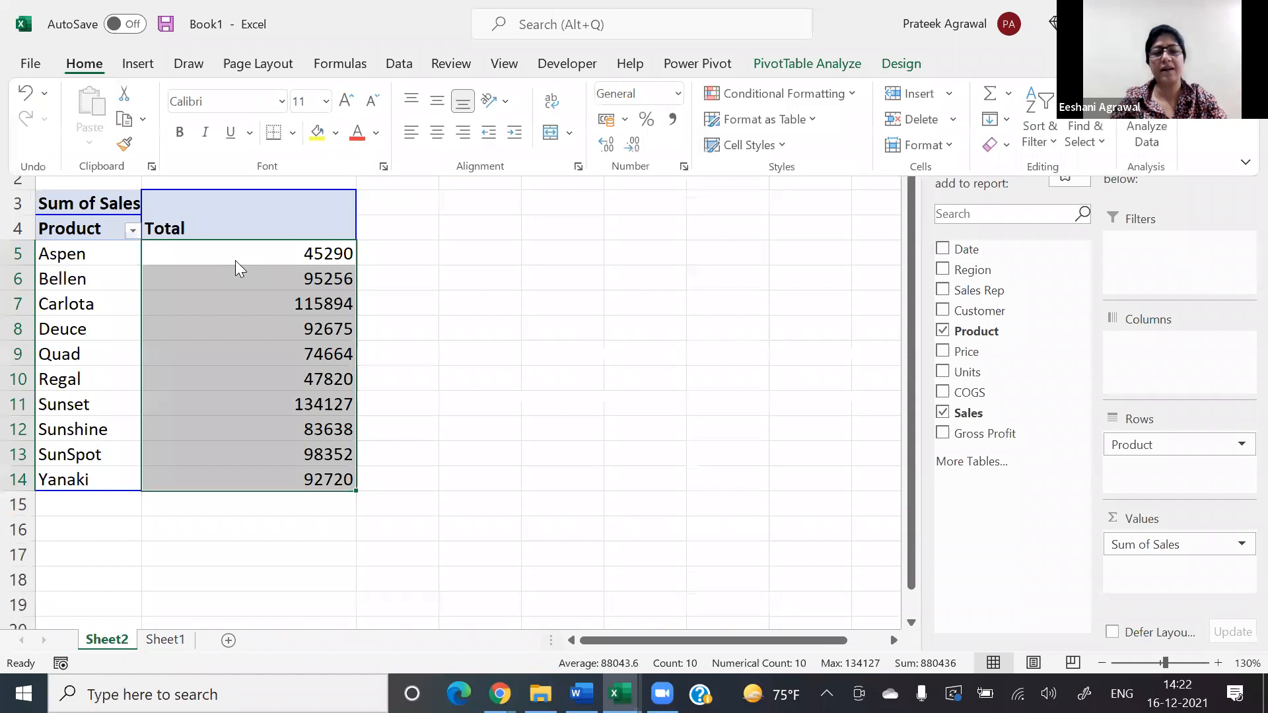
key(l)
key(r)
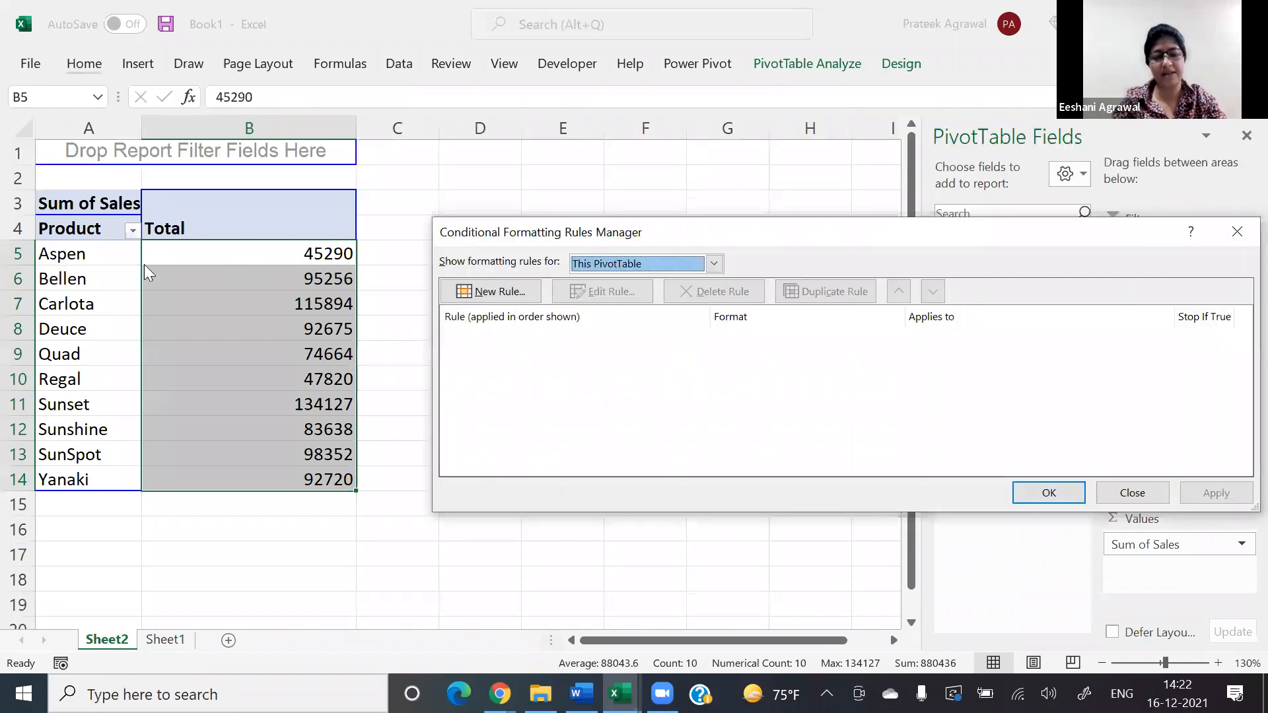
key(alt+n)
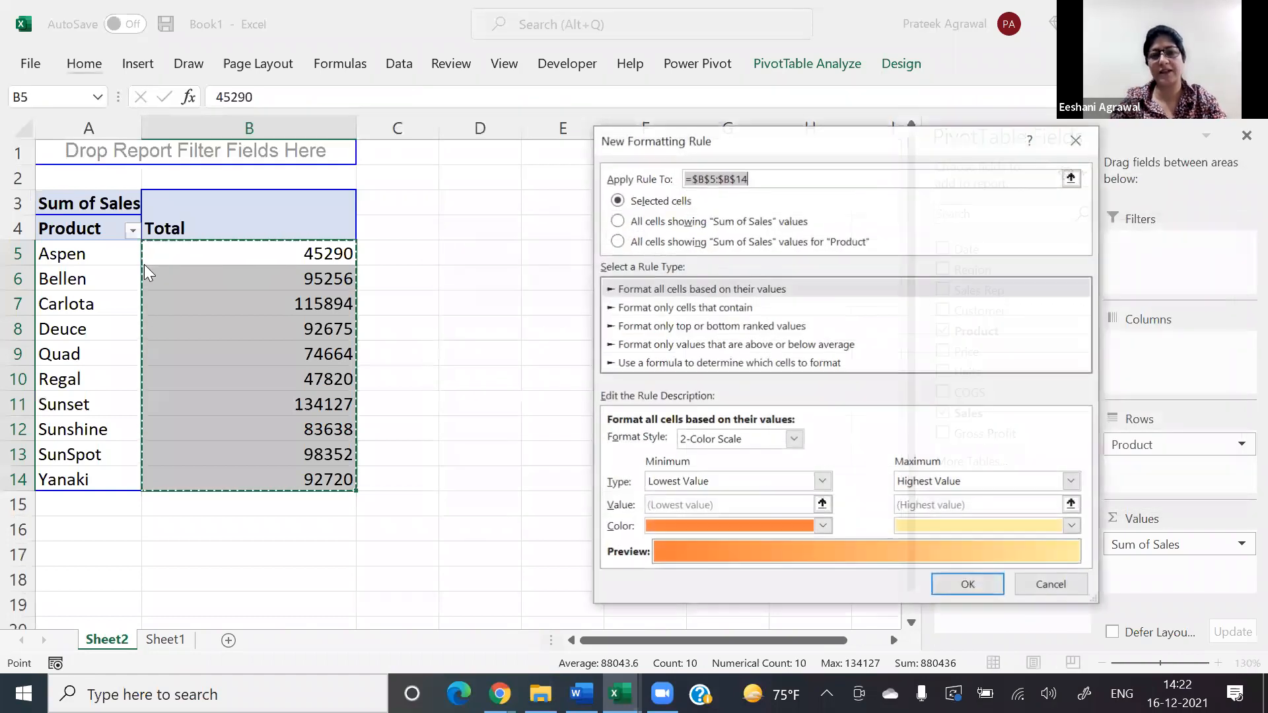
Step: Set the new rule's format style to Data Bar for the selected cells
key(Tab)
key(Tab)
key(Tab)
key(Tab)
key(shift+Tab)
key(alt+Down)
key(Down)
key(Down)
key(Return)
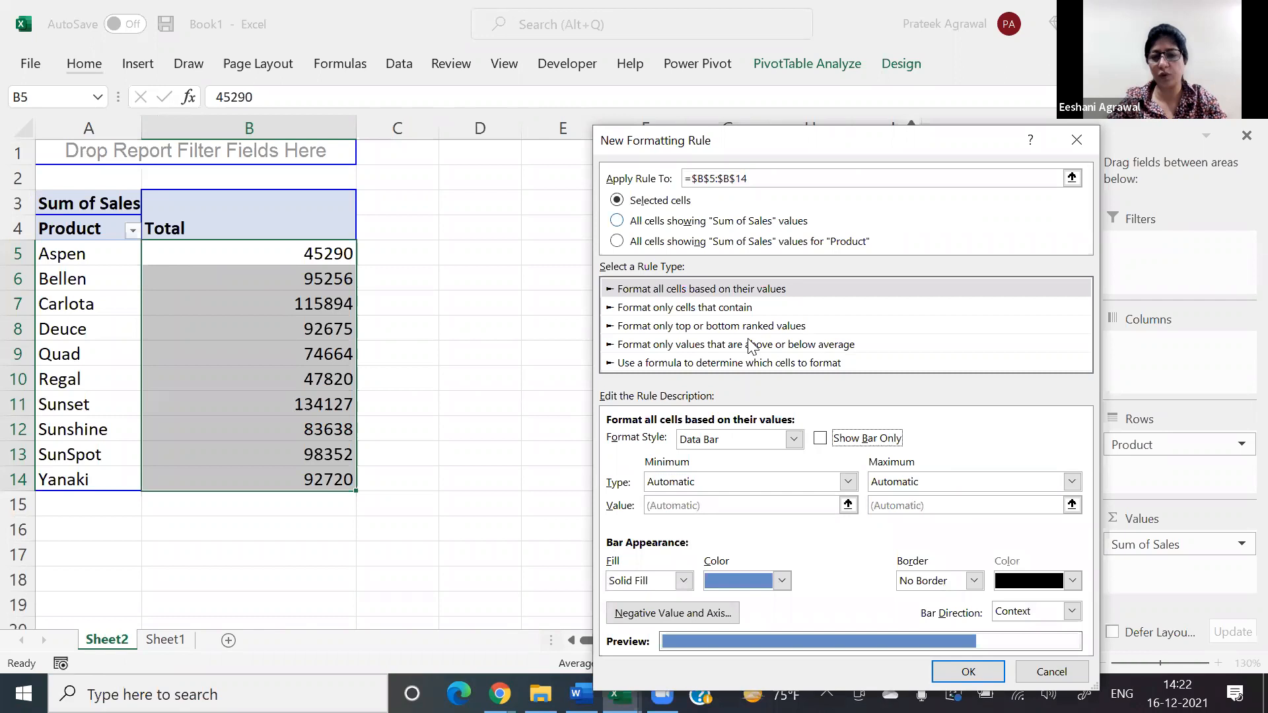
Step: Make the Data Bar rule show bars only, without the numbers, and apply it to the product totals
click(859, 444)
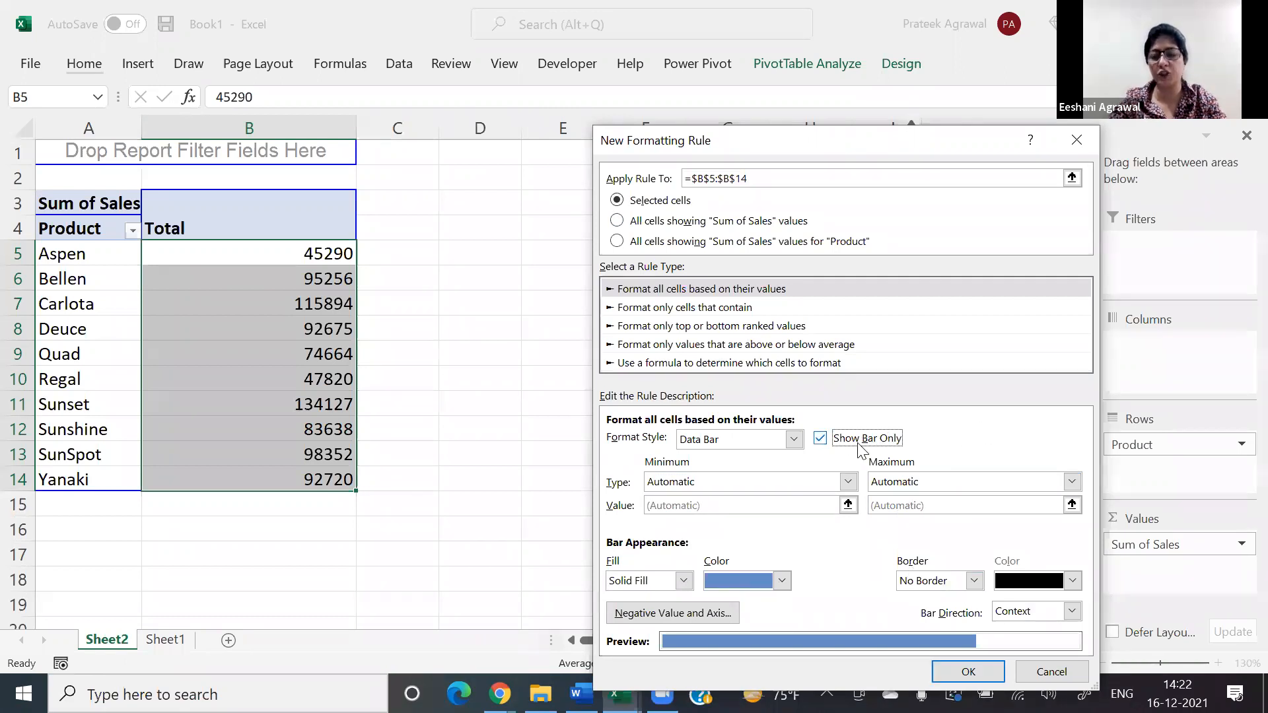
click(971, 673)
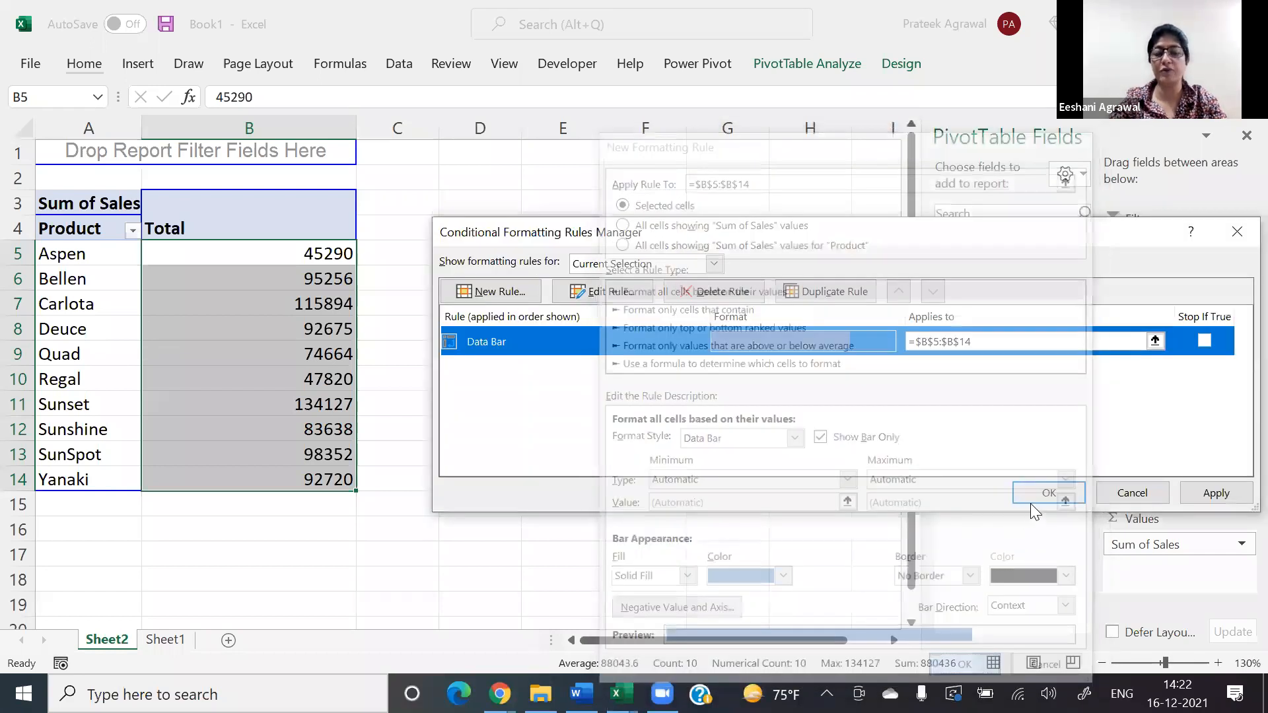
key(Return)
click(391, 380)
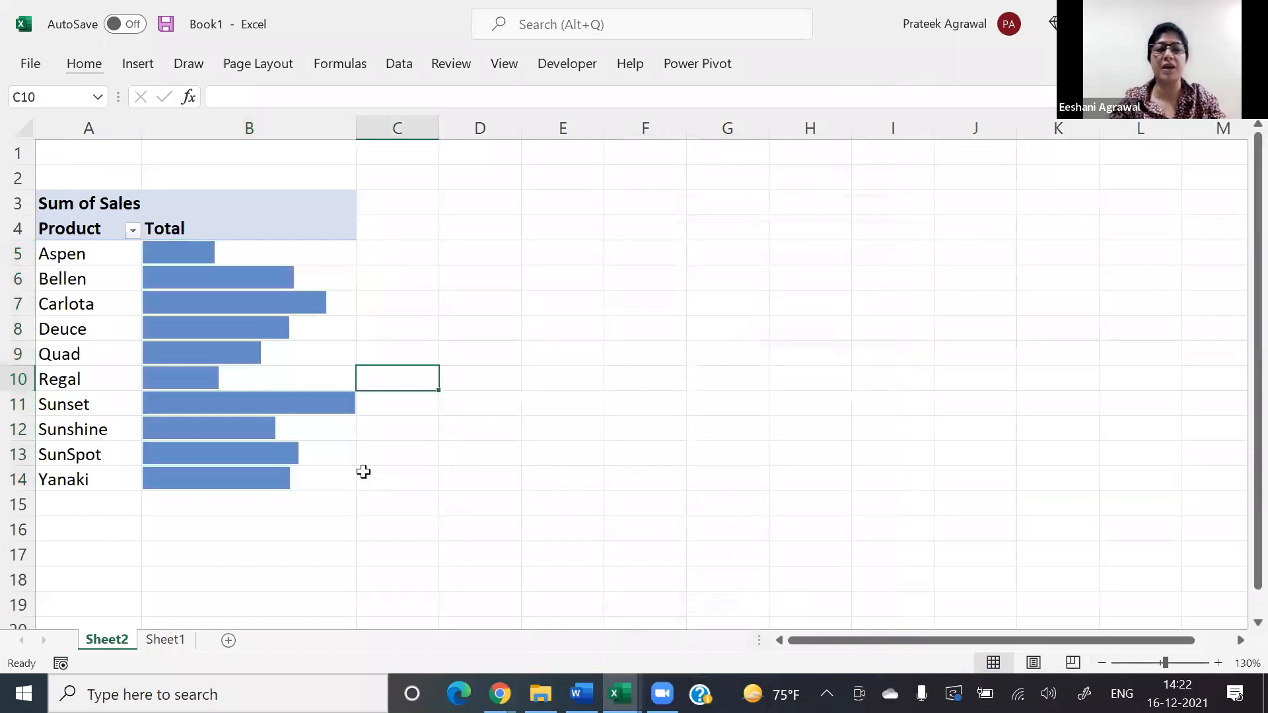
Step: Turn the pivot table's grand totals back on for rows and columns
click(294, 401)
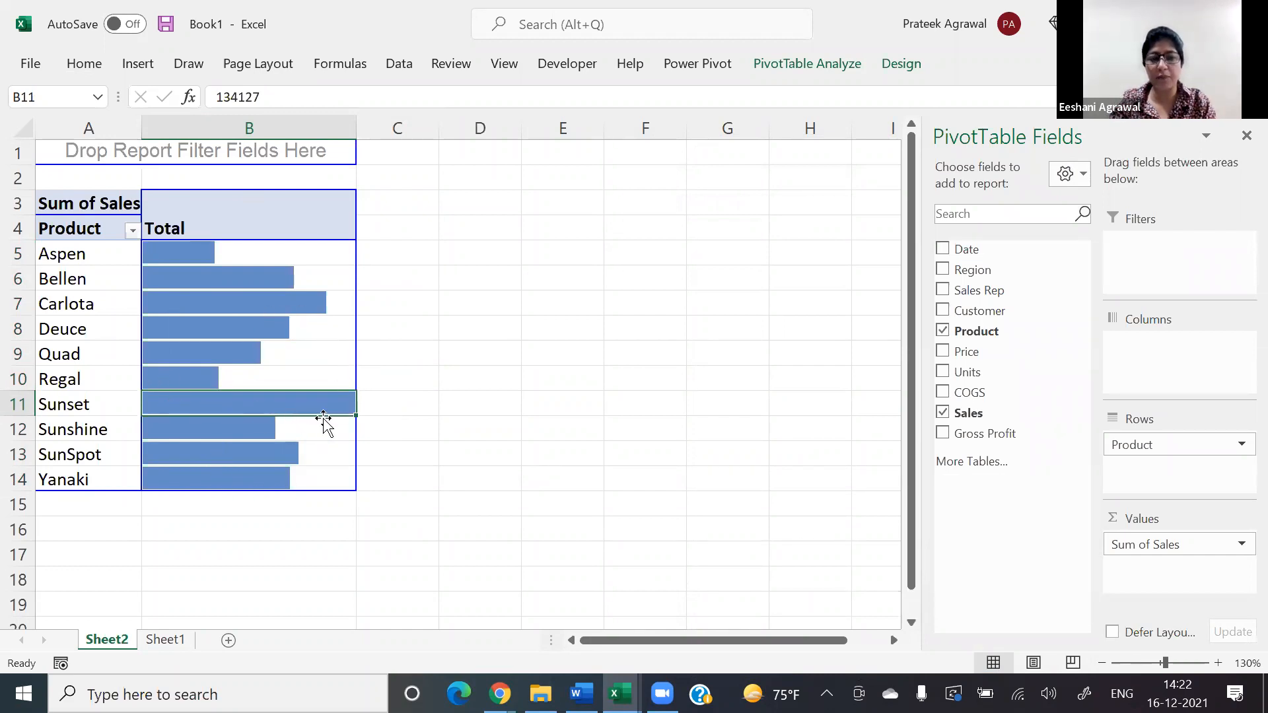
mouse_move(315, 407)
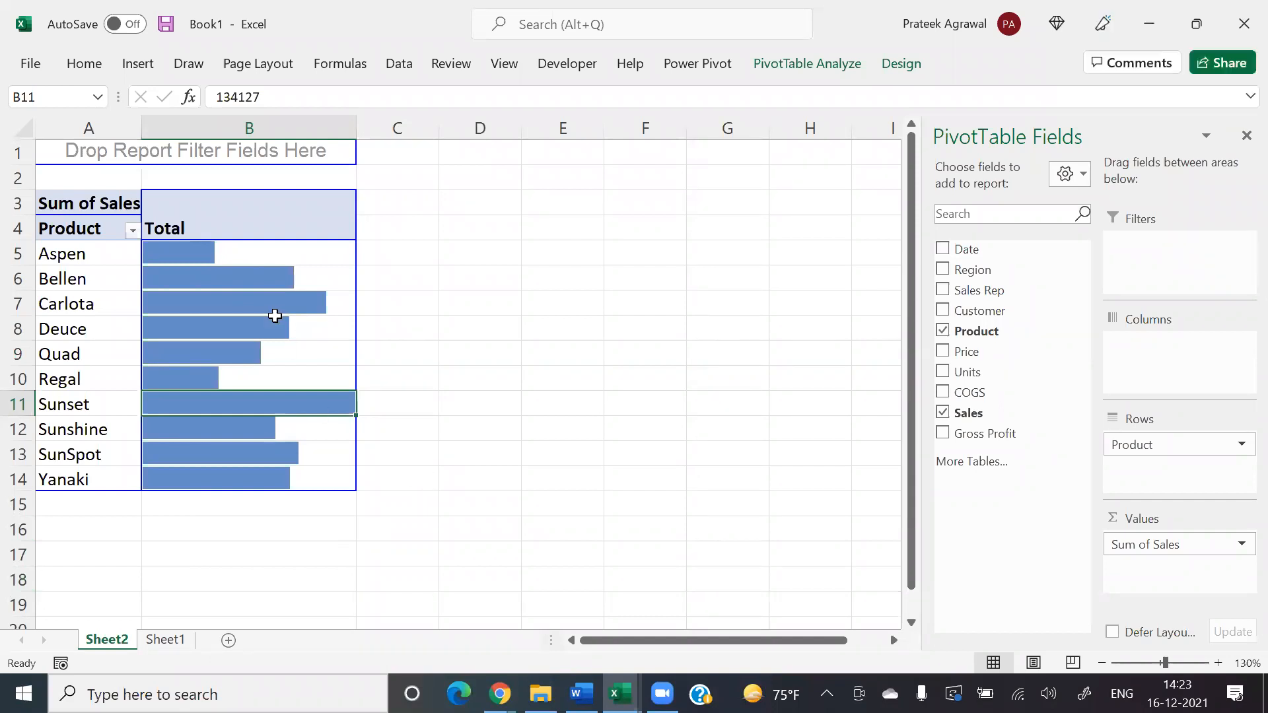
click(902, 64)
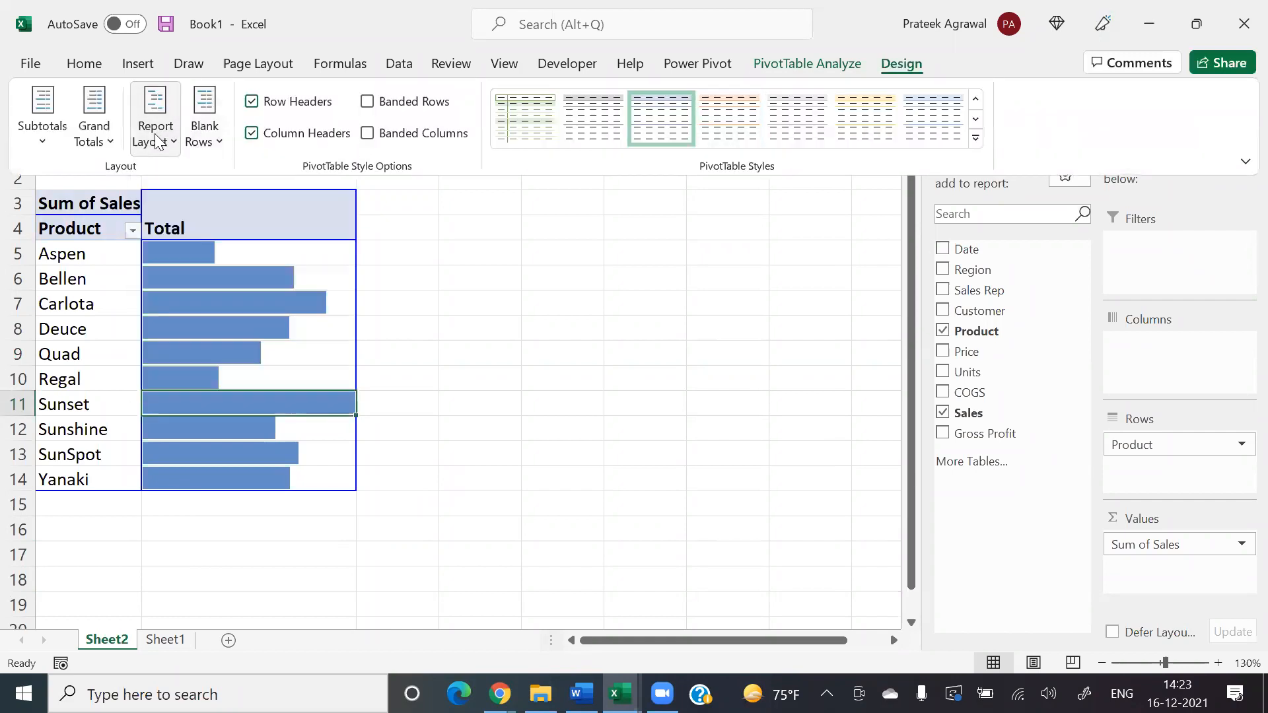
click(98, 136)
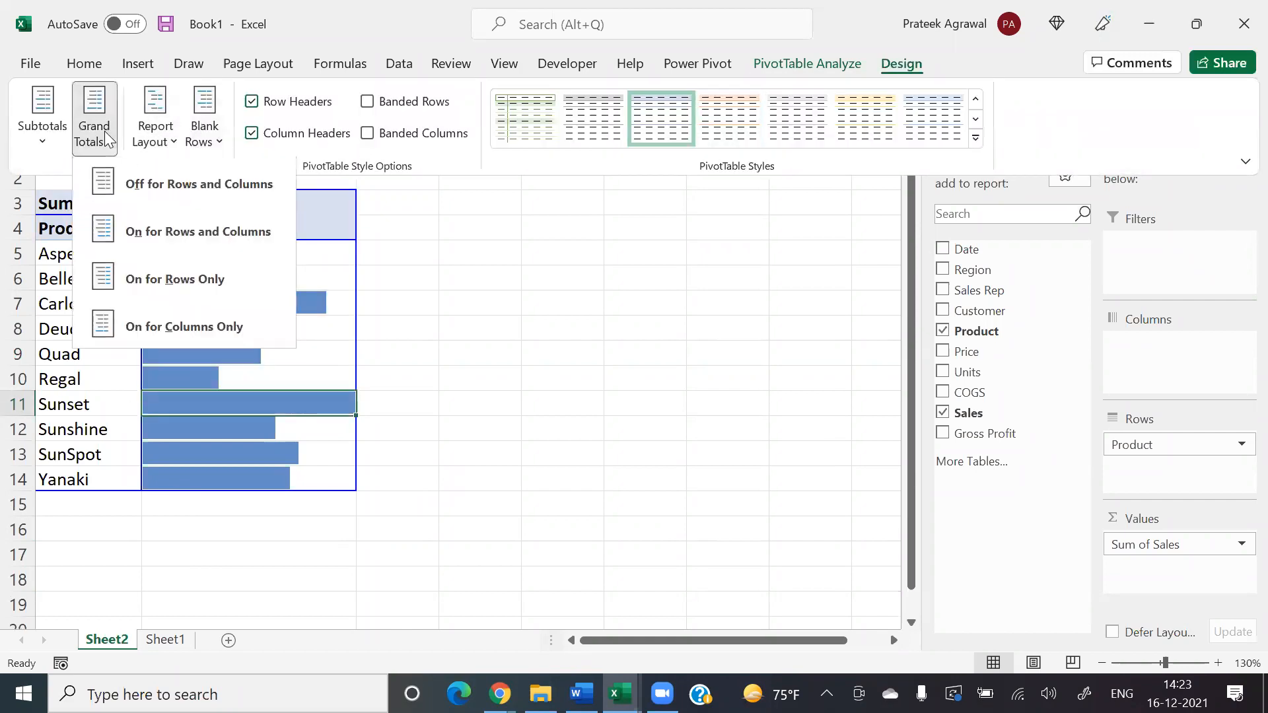
click(128, 187)
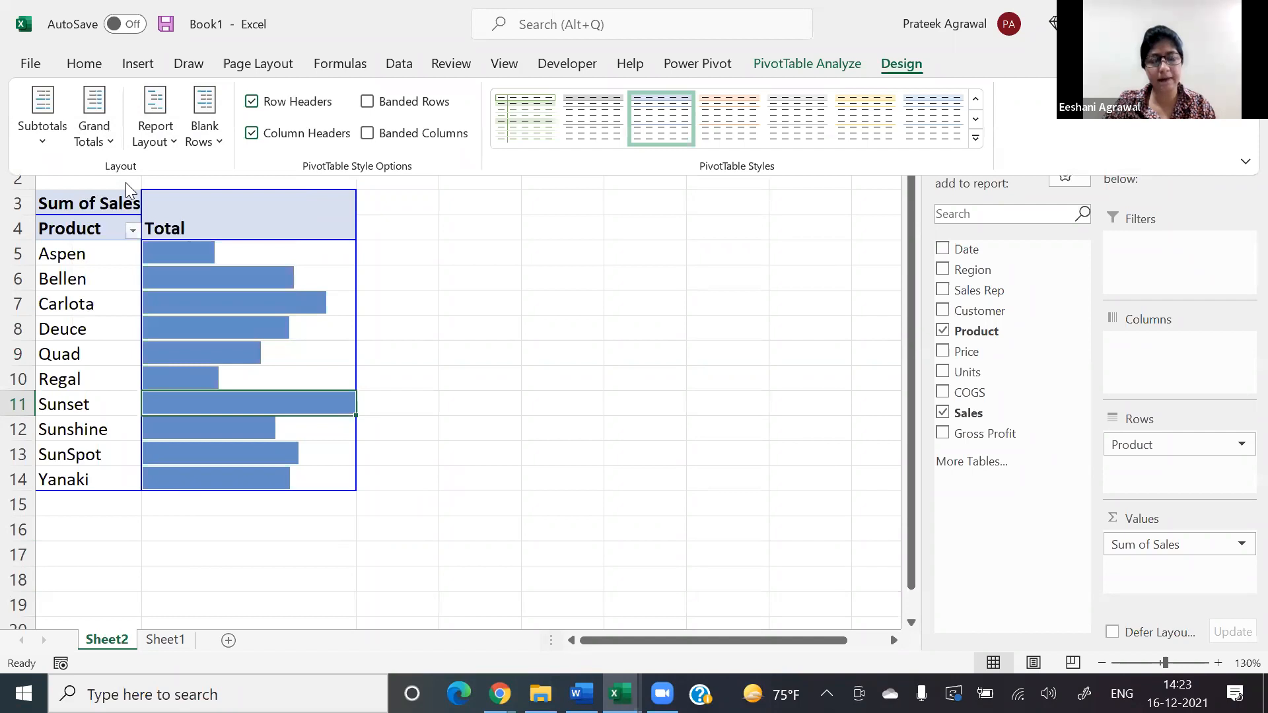
click(94, 129)
click(135, 231)
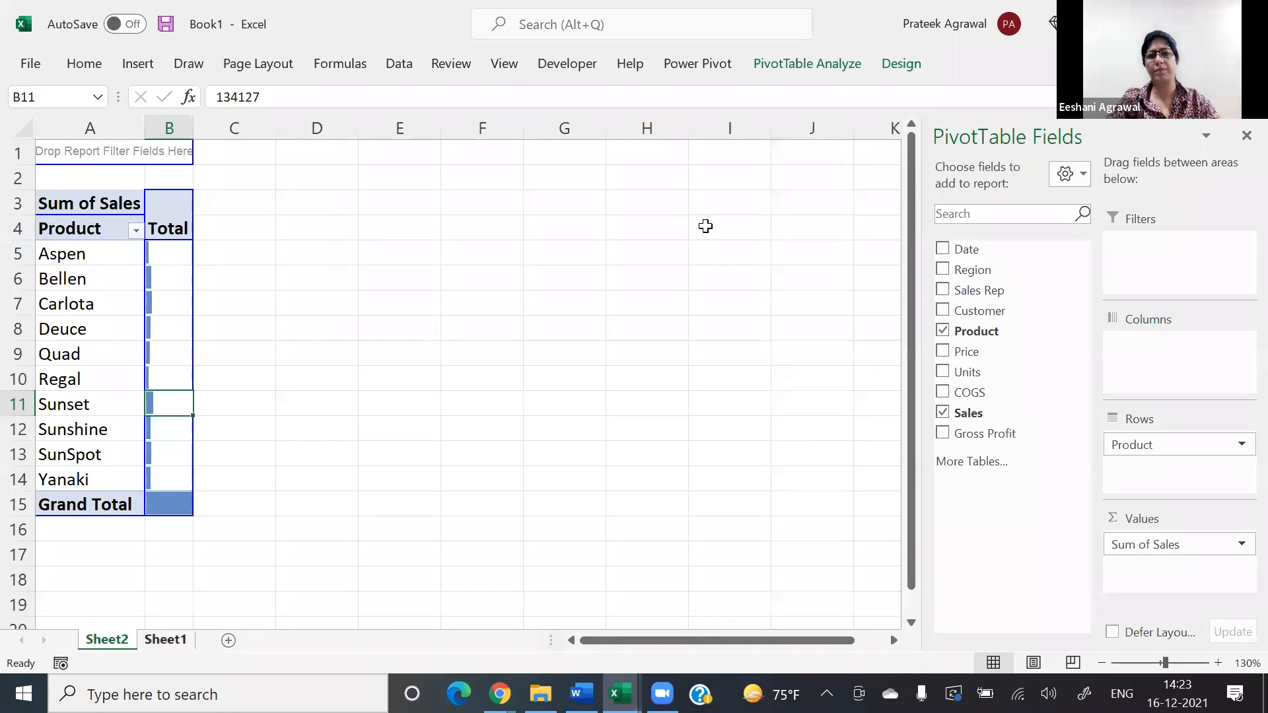
Step: Review the minimum types available for the Sales column's Data Bar rule on Sheet1, leaving the rule as is
key(ctrl+Page_Down)
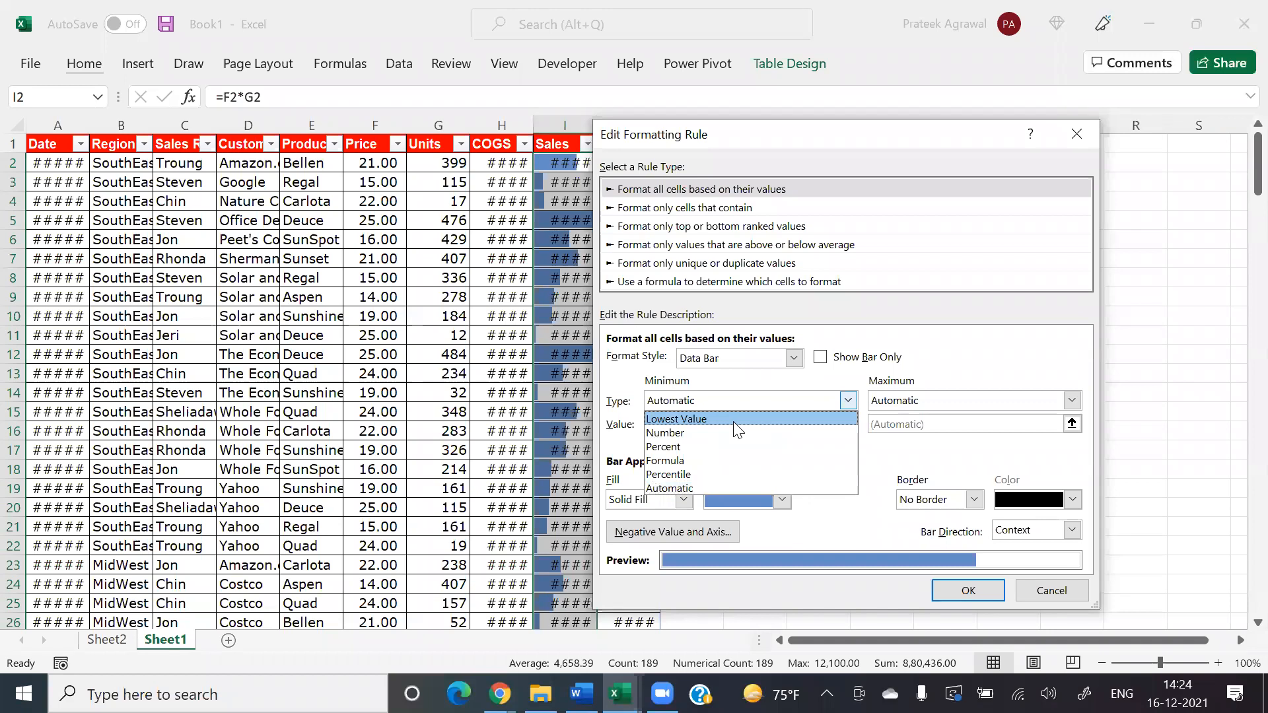
click(881, 464)
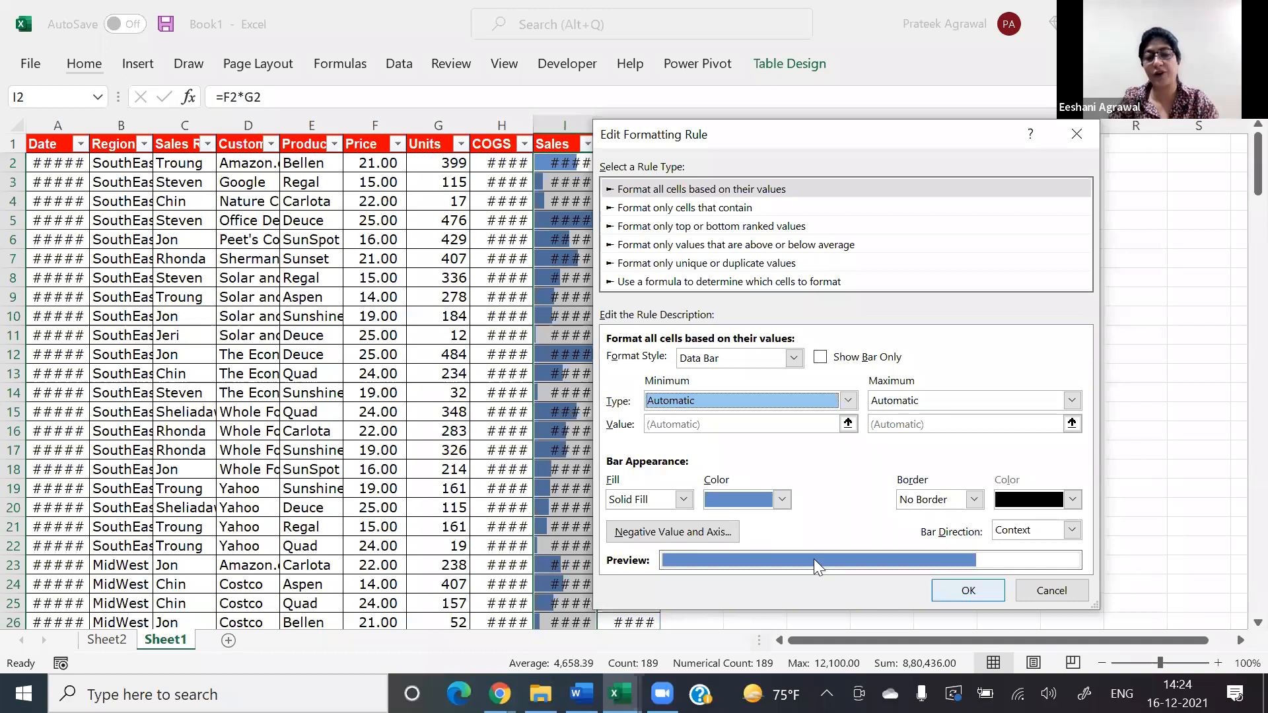
click(1051, 590)
click(1137, 498)
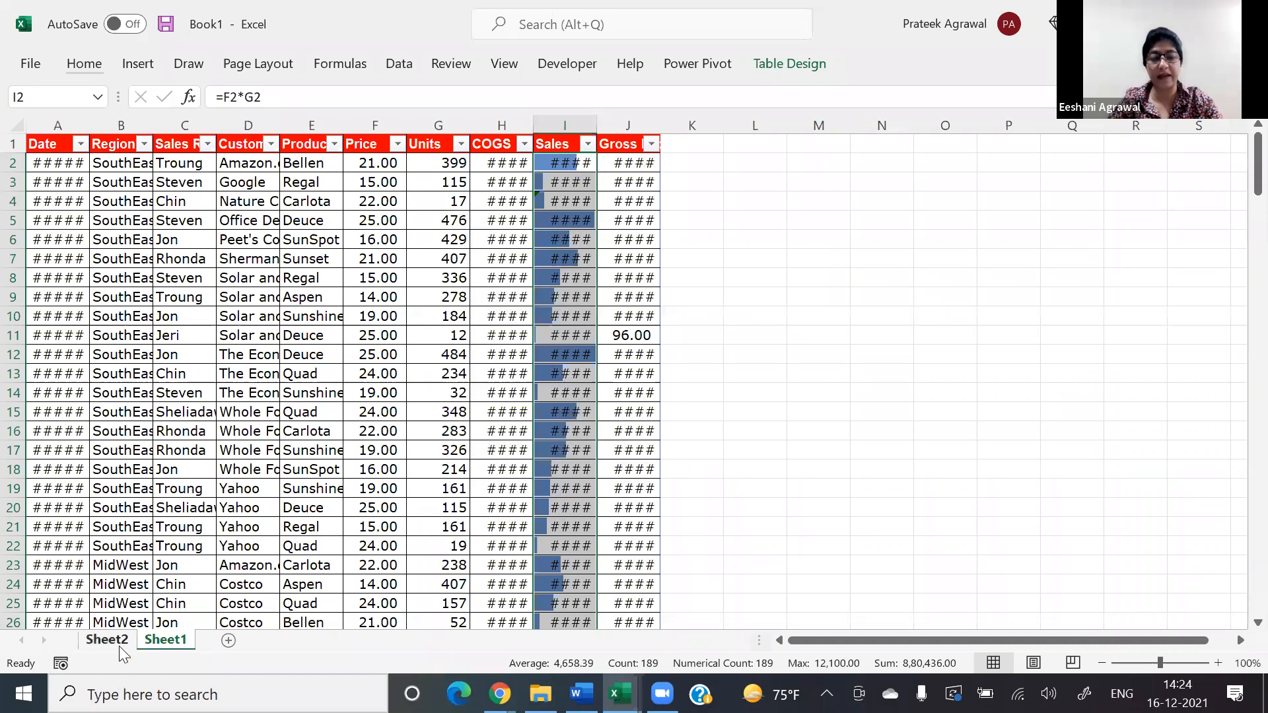
Step: Copy the Product header and the first five product names, A4:A9 on Sheet2, to a separate list starting at E4
click(119, 255)
key(Up)
key(shift+Down)
key(shift+Down)
key(shift+Down)
key(shift+Down)
key(shift+Down)
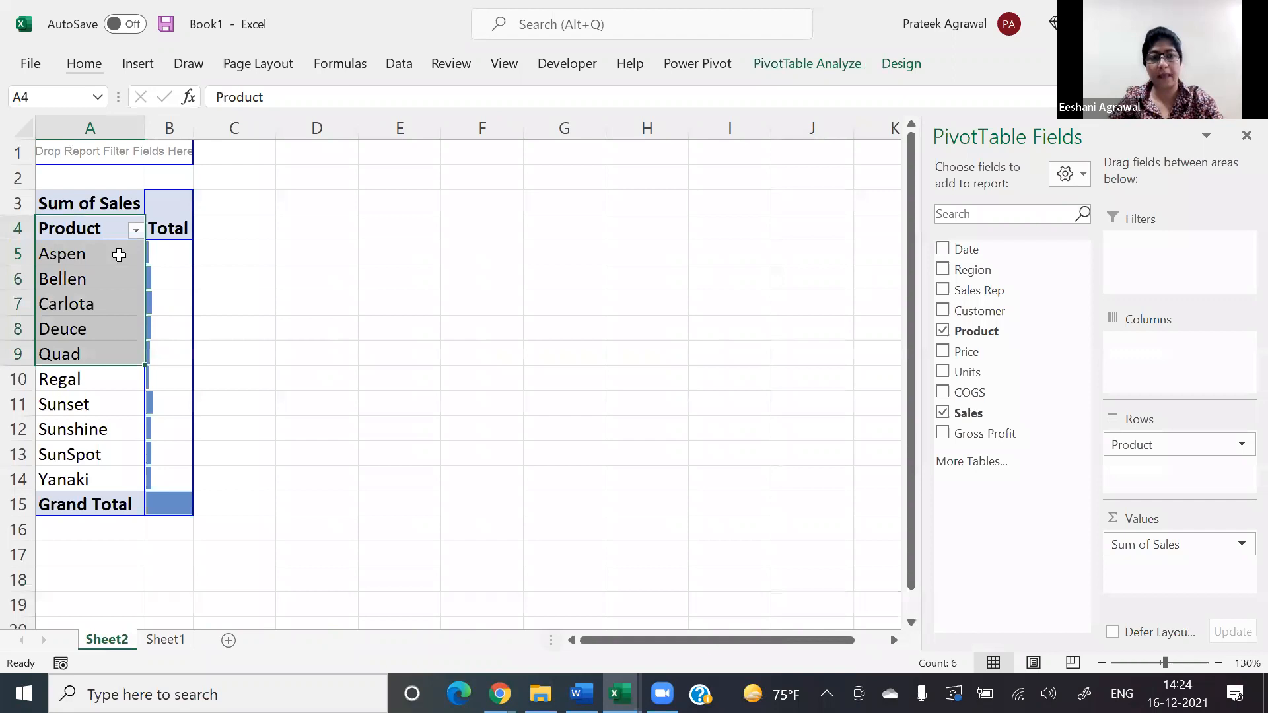
key(ctrl+c)
key(Right)
key(Right)
key(Right)
key(Right)
key(ctrl+v)
key(Right)
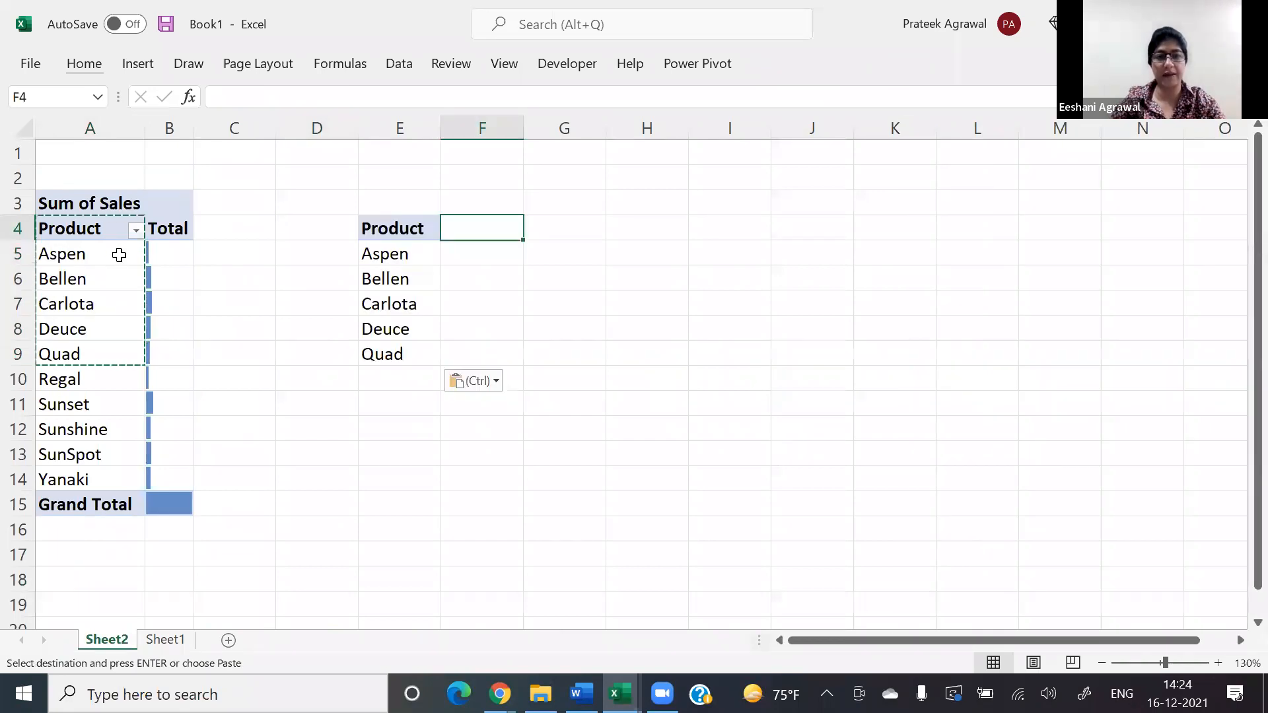
Step: Enter 347, -87, 345, -234 and -878 in F5:F9 beside the copied product names
key(Down)
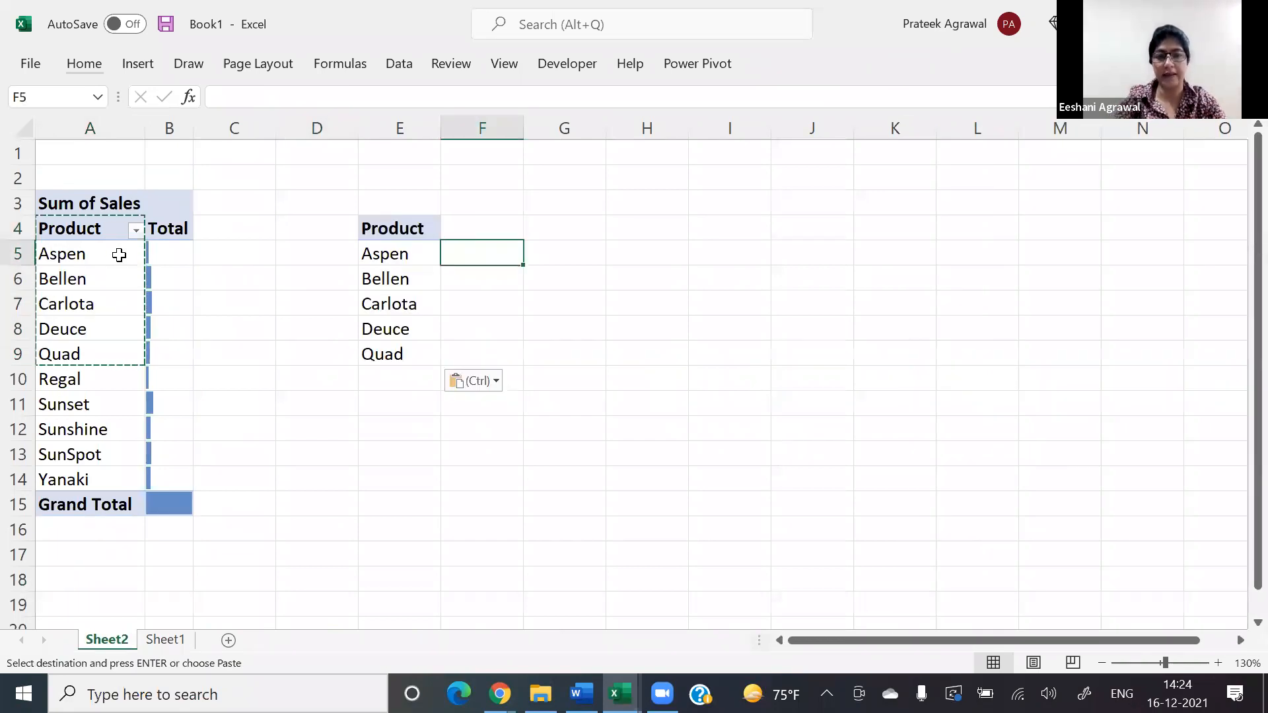
text(347)
key(Return)
text(-87)
key(Return)
text(345)
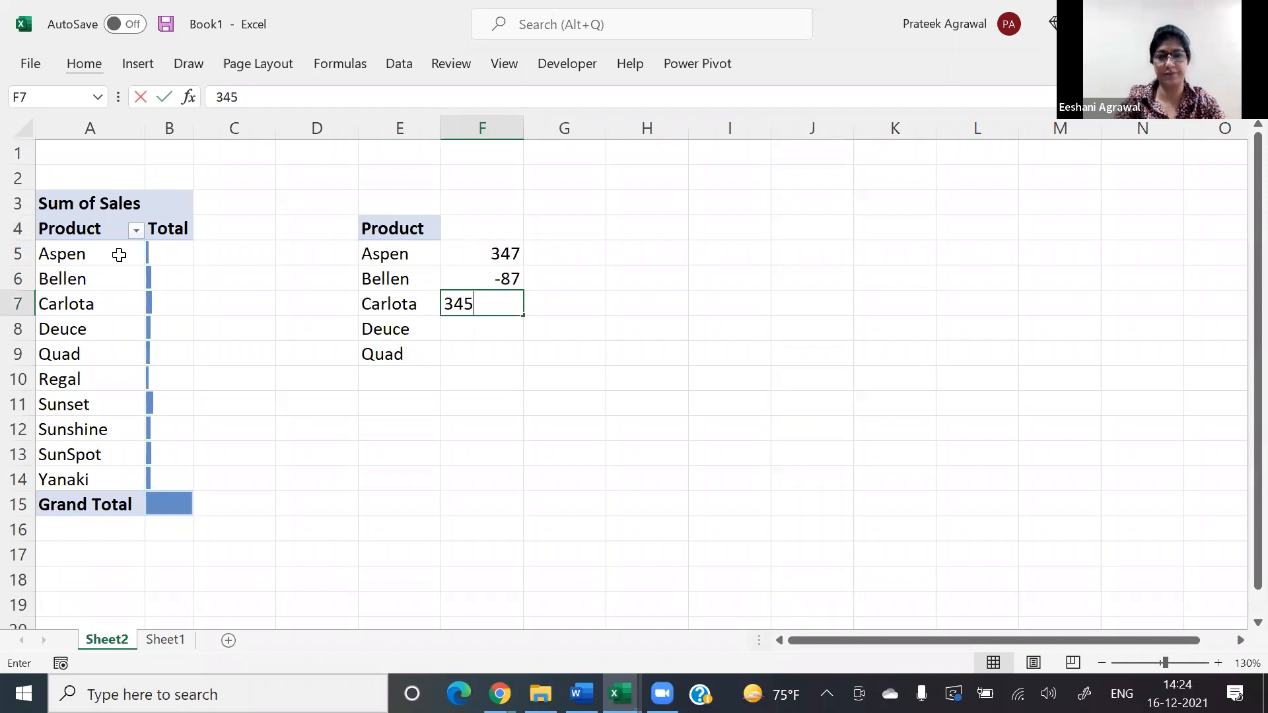
key(Return)
text(-234)
key(Return)
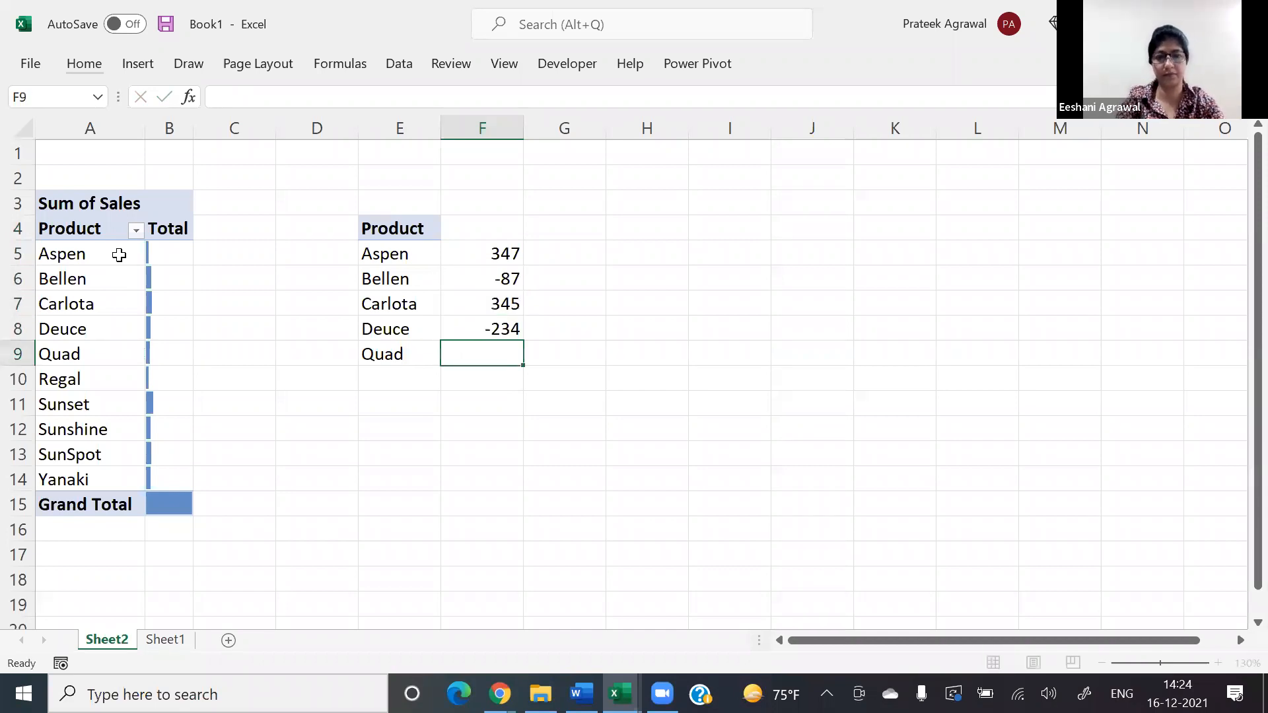
text(-878)
key(Return)
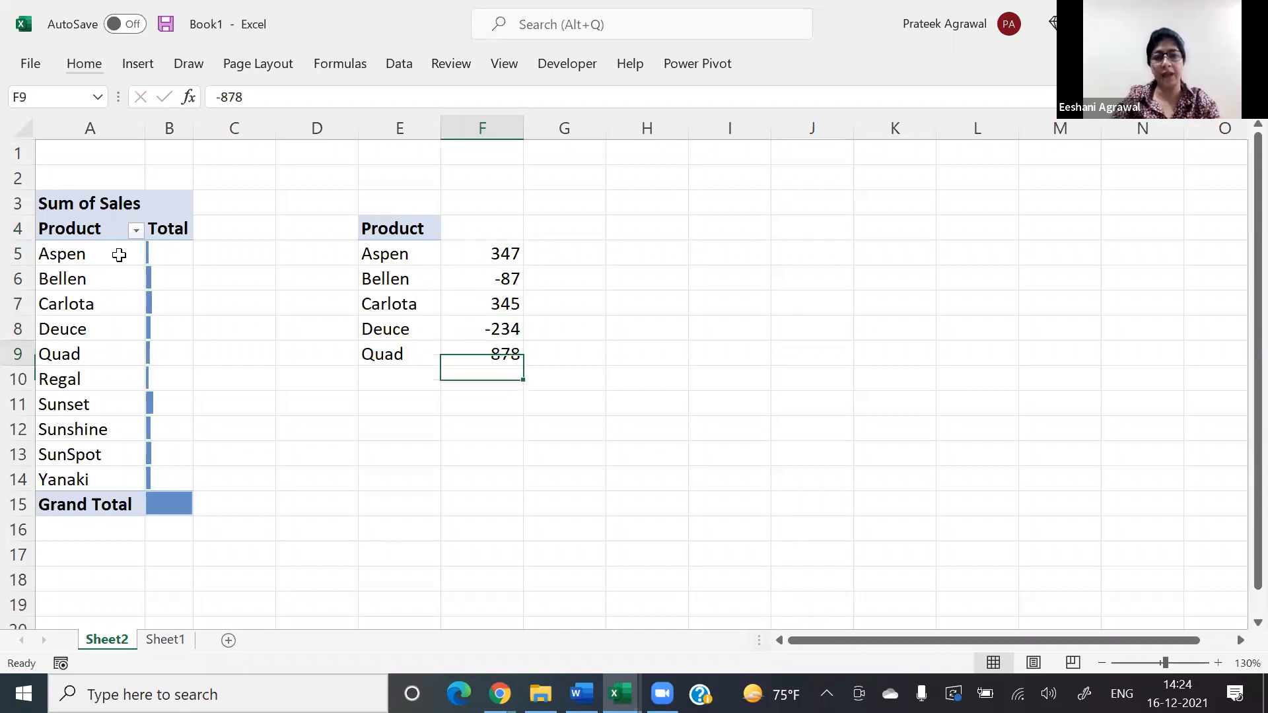
Step: Add a conditional formatting rule with the Data Bar format style and automatic minimum and maximum to F5:F9
key(ctrl+Up)
key(ctrl+shift+Down)
key(alt+h)
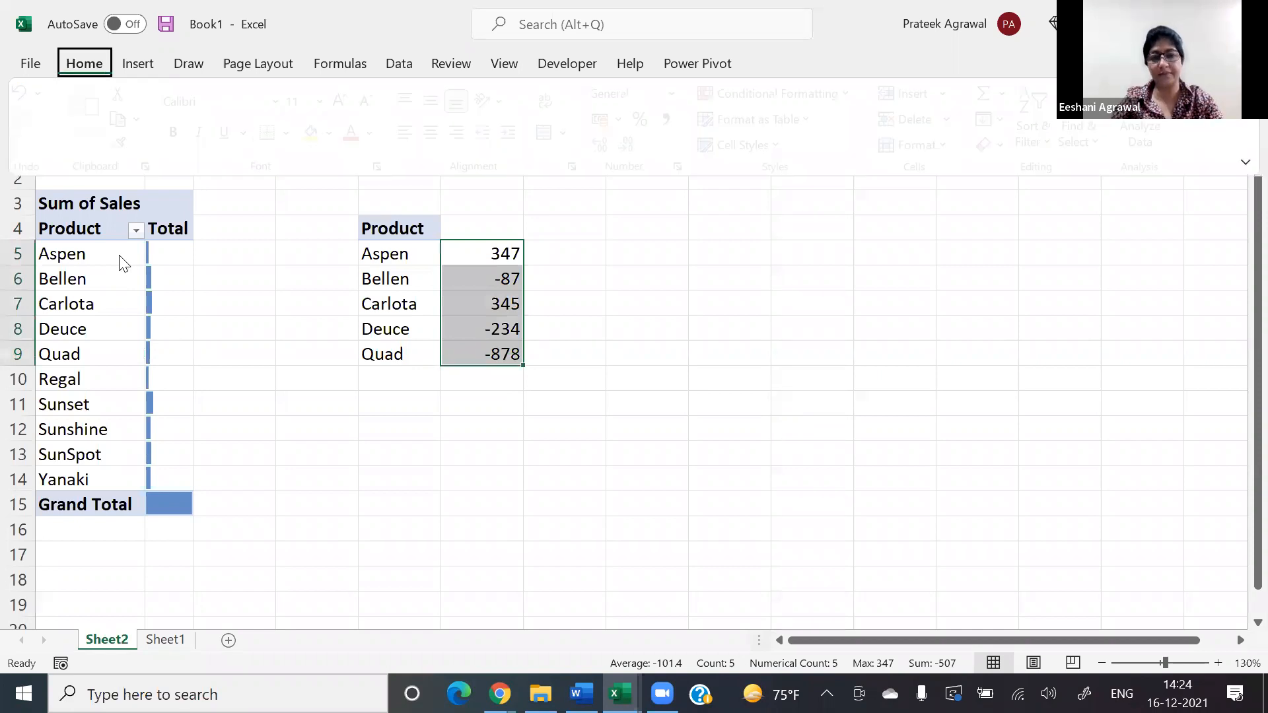
key(l)
key(r)
key(alt+n)
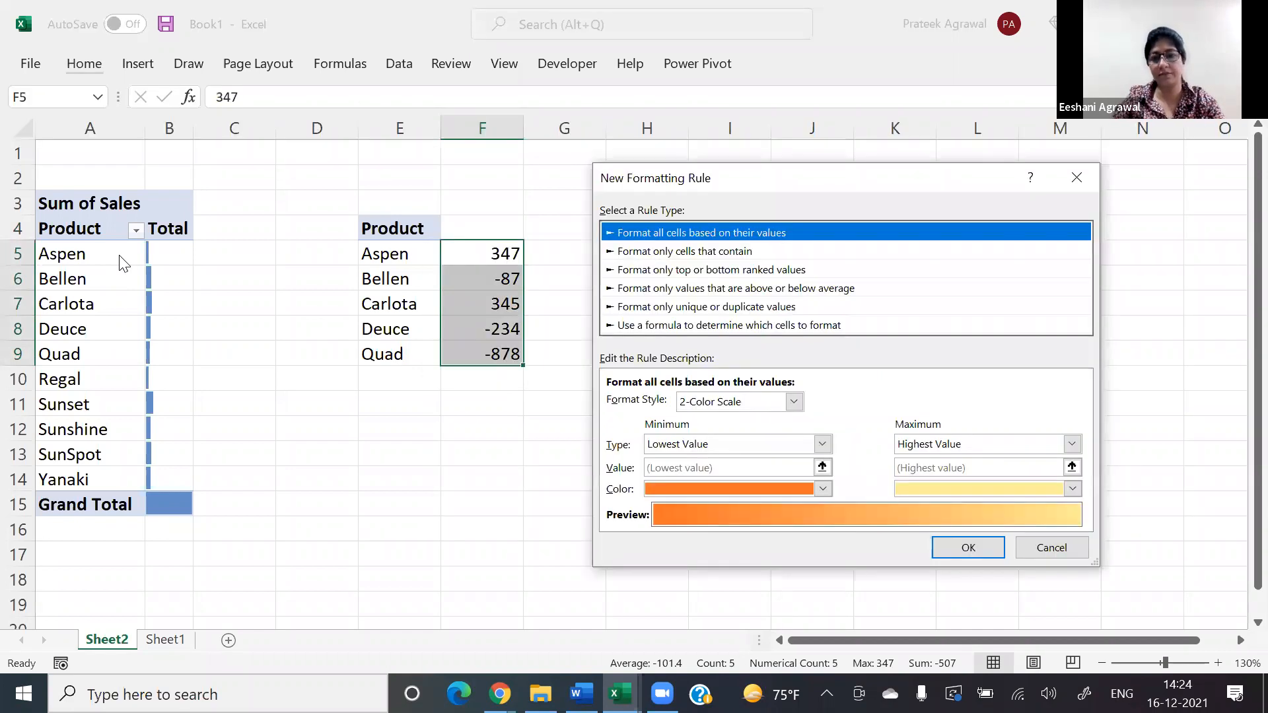
key(alt+o)
key(Down)
key(Down)
key(Tab)
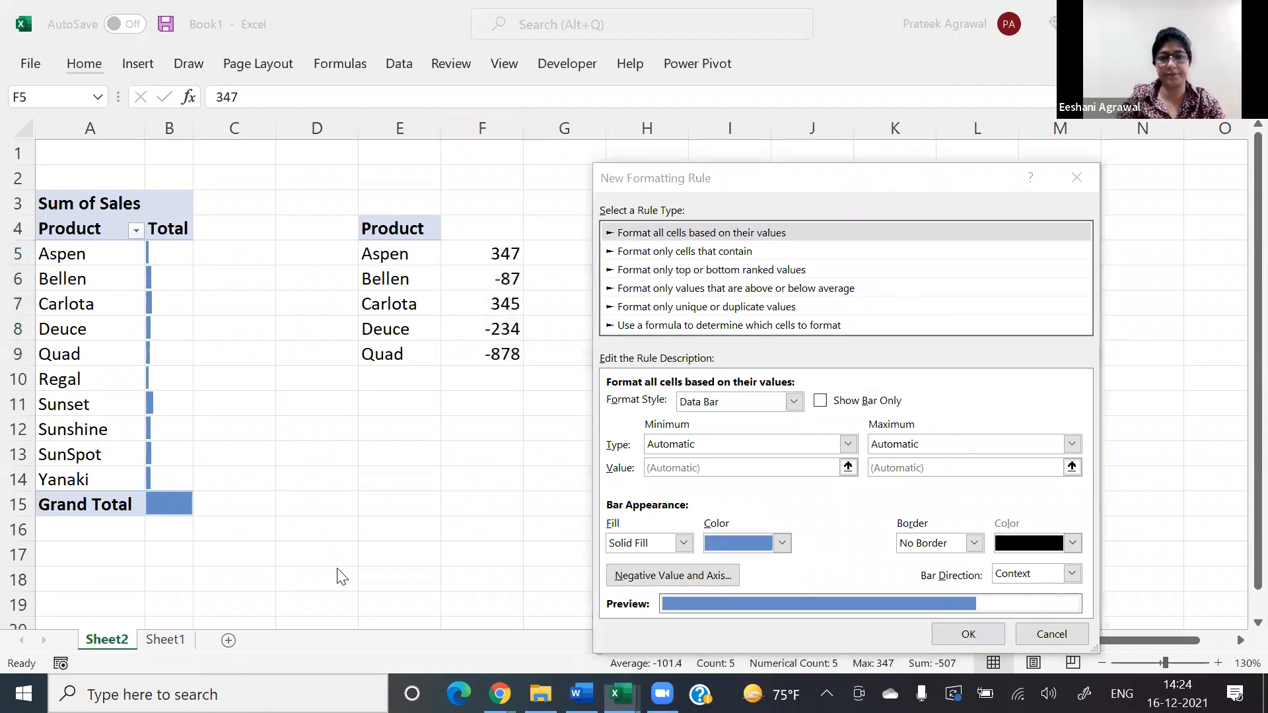
click(973, 634)
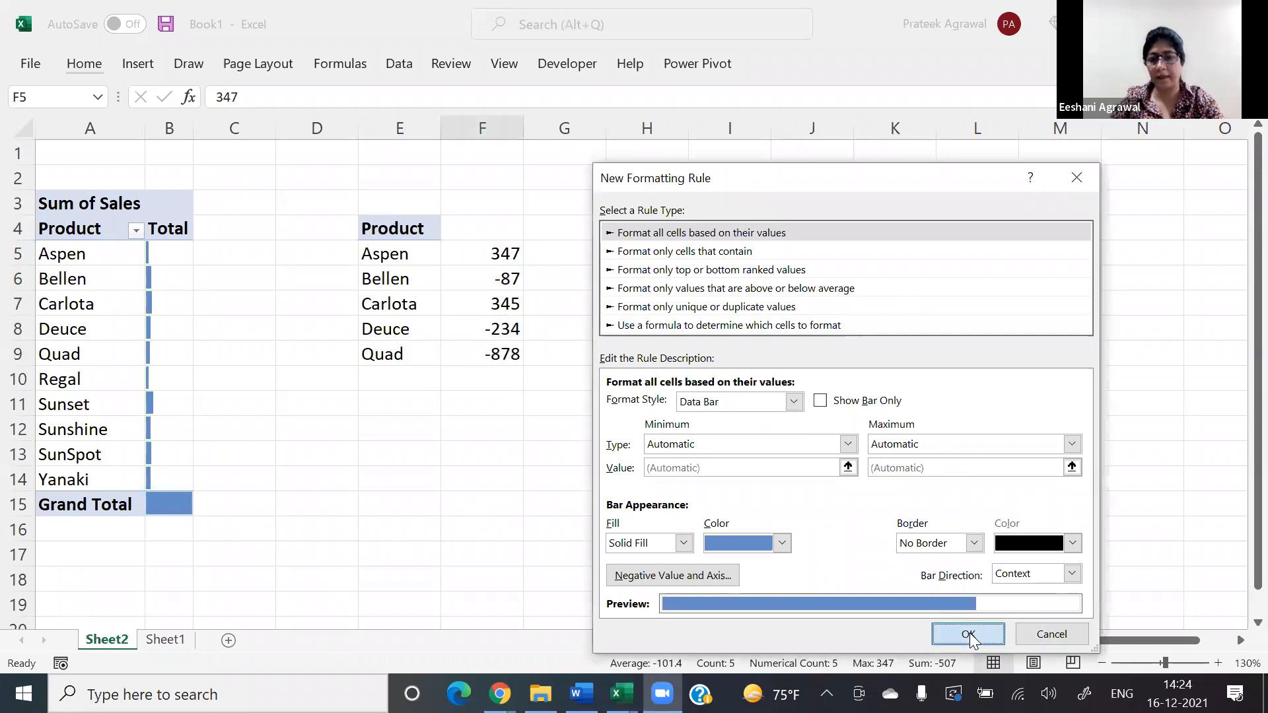
click(1049, 493)
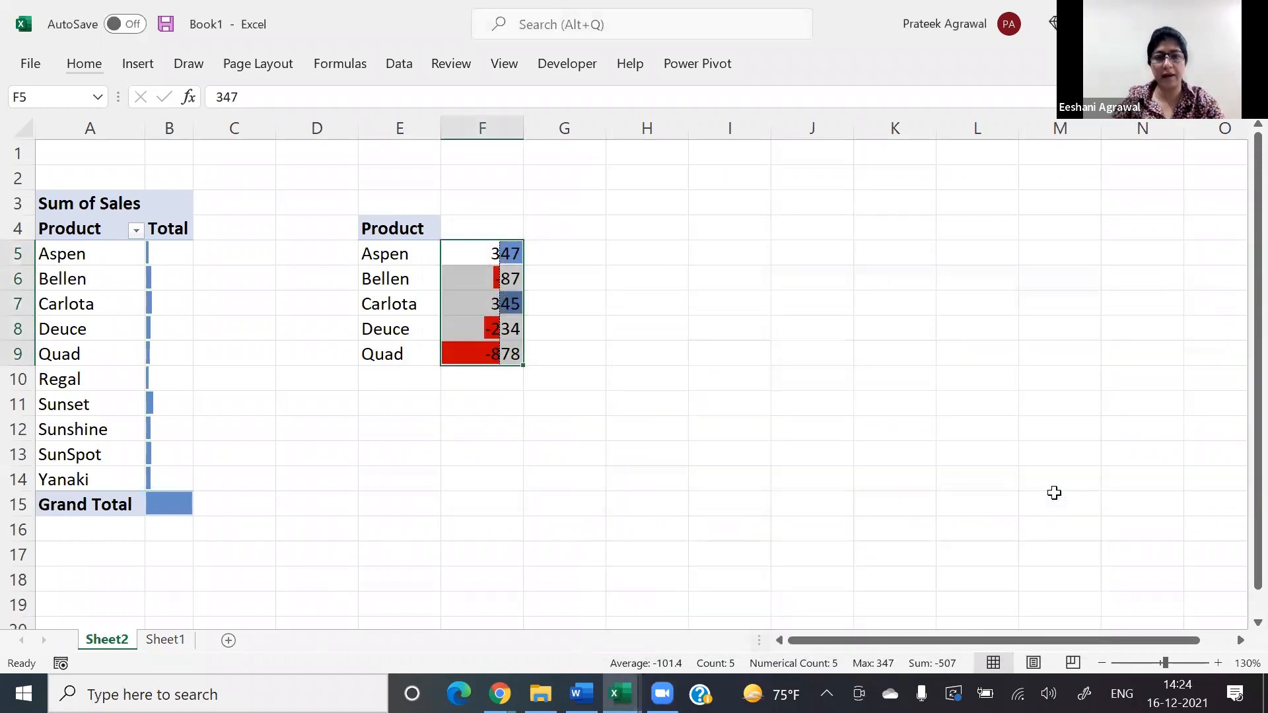
click(578, 298)
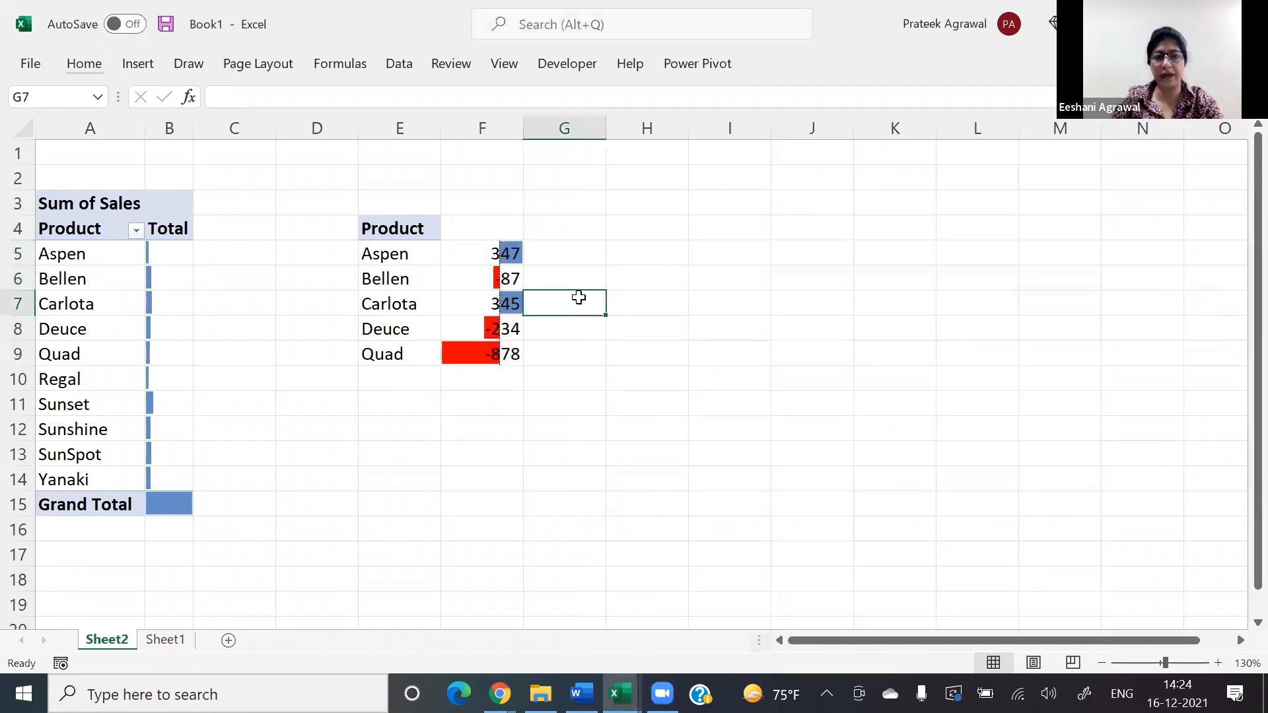
Step: Edit the Data Bar rule on F5:F9 to show bars only, without the numbers
click(496, 251)
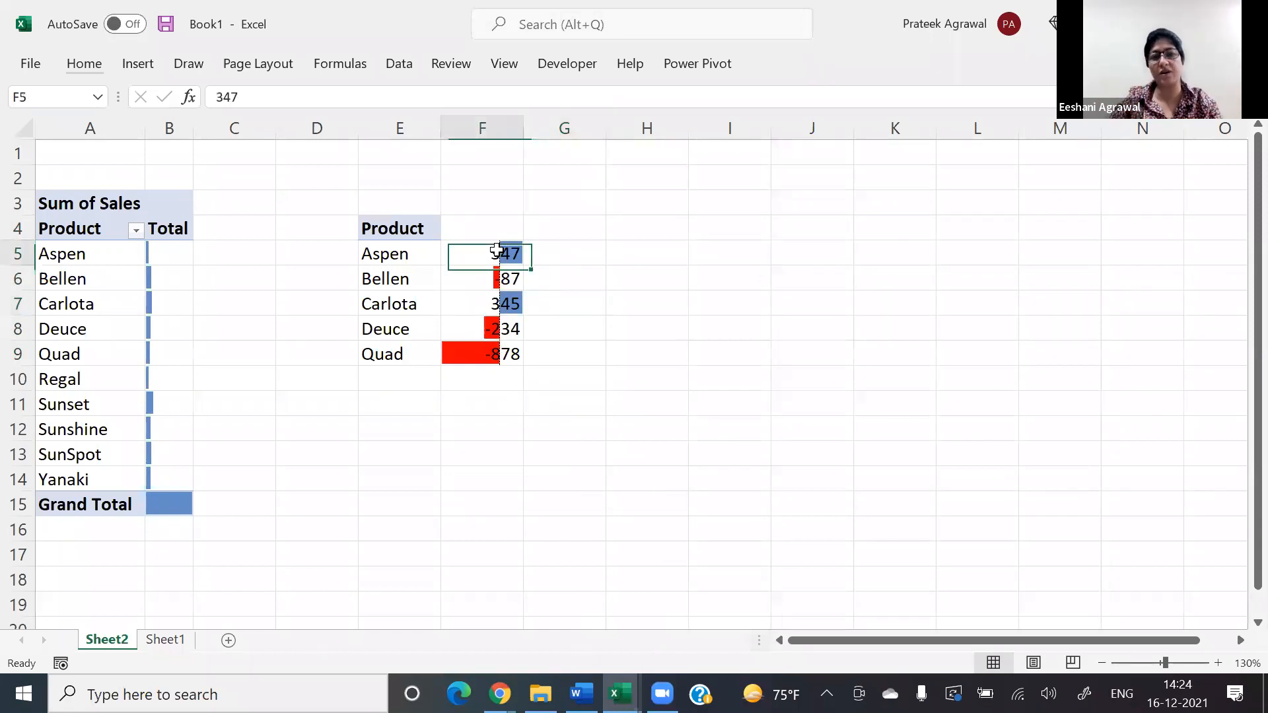
key(ctrl+shift+Down)
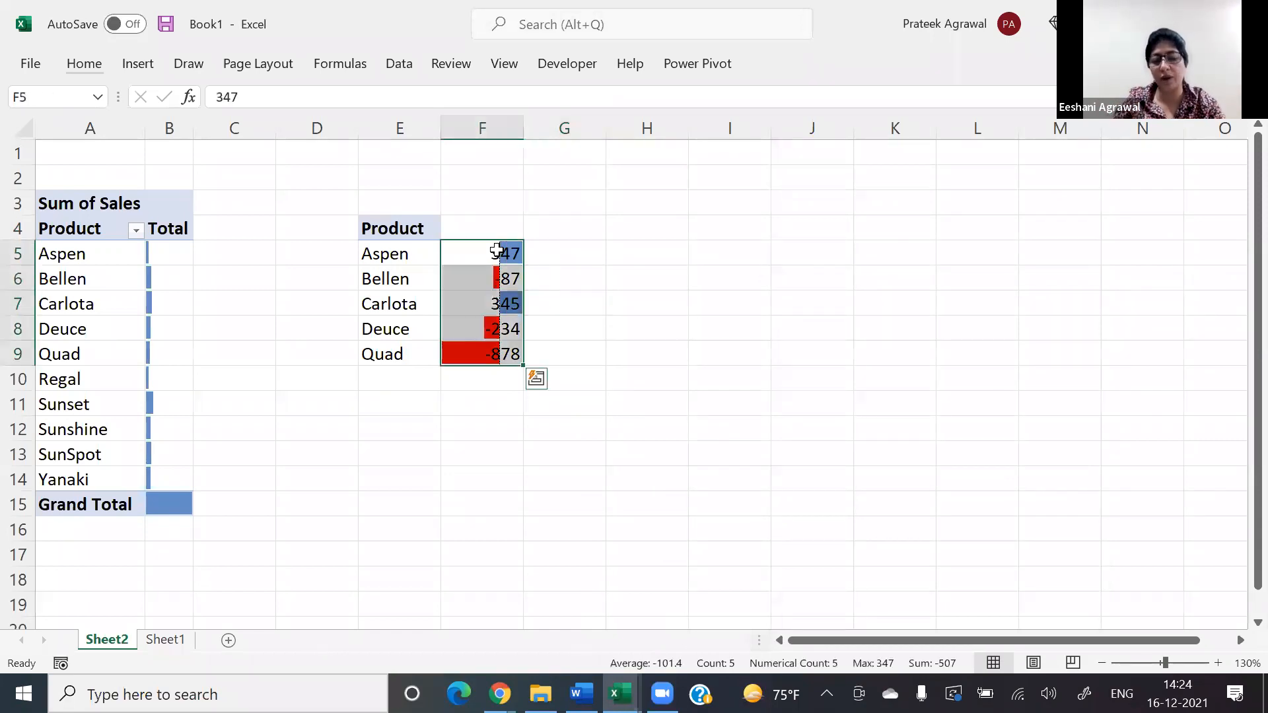
key(alt)
key(h)
key(l)
key(r)
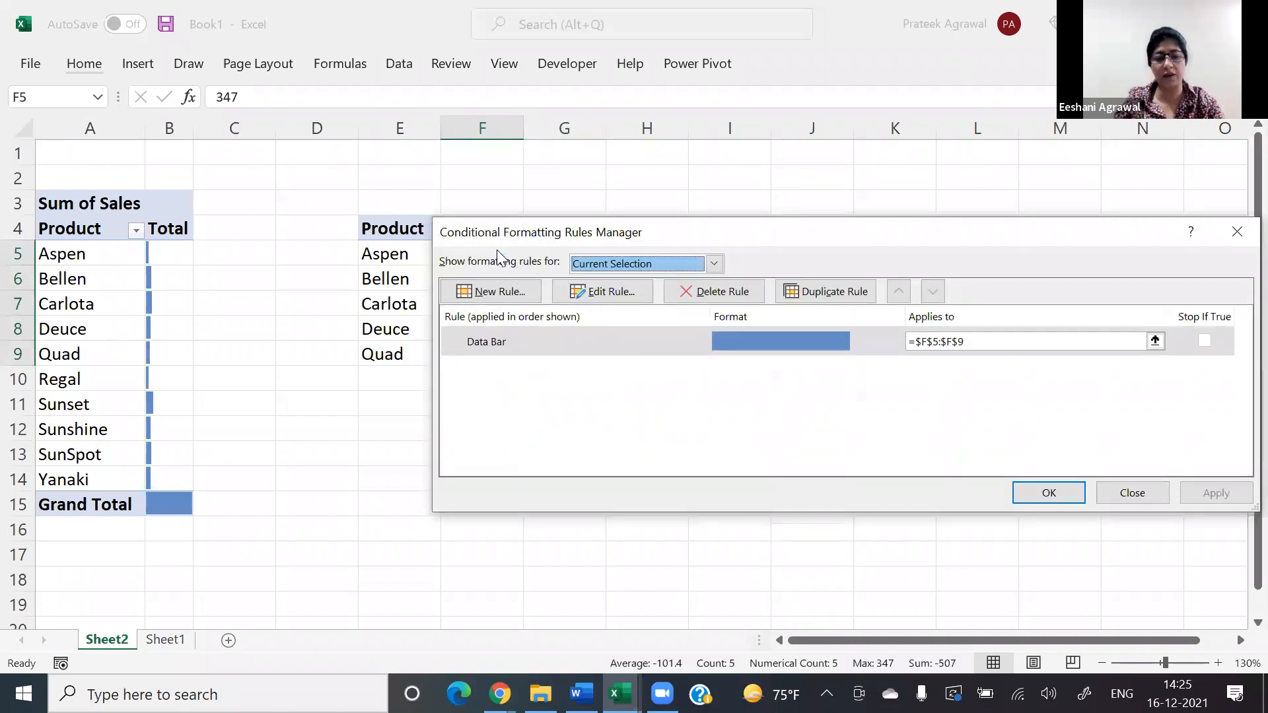
click(602, 291)
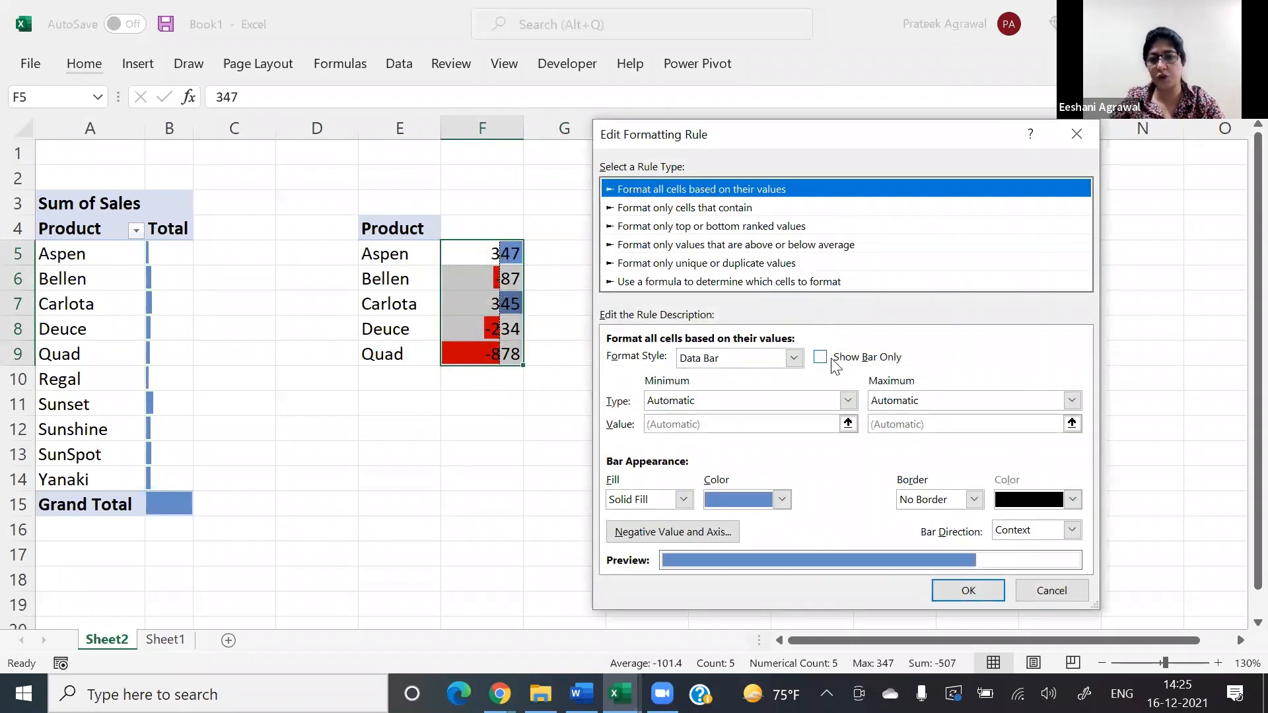
click(963, 588)
click(1026, 492)
click(1036, 492)
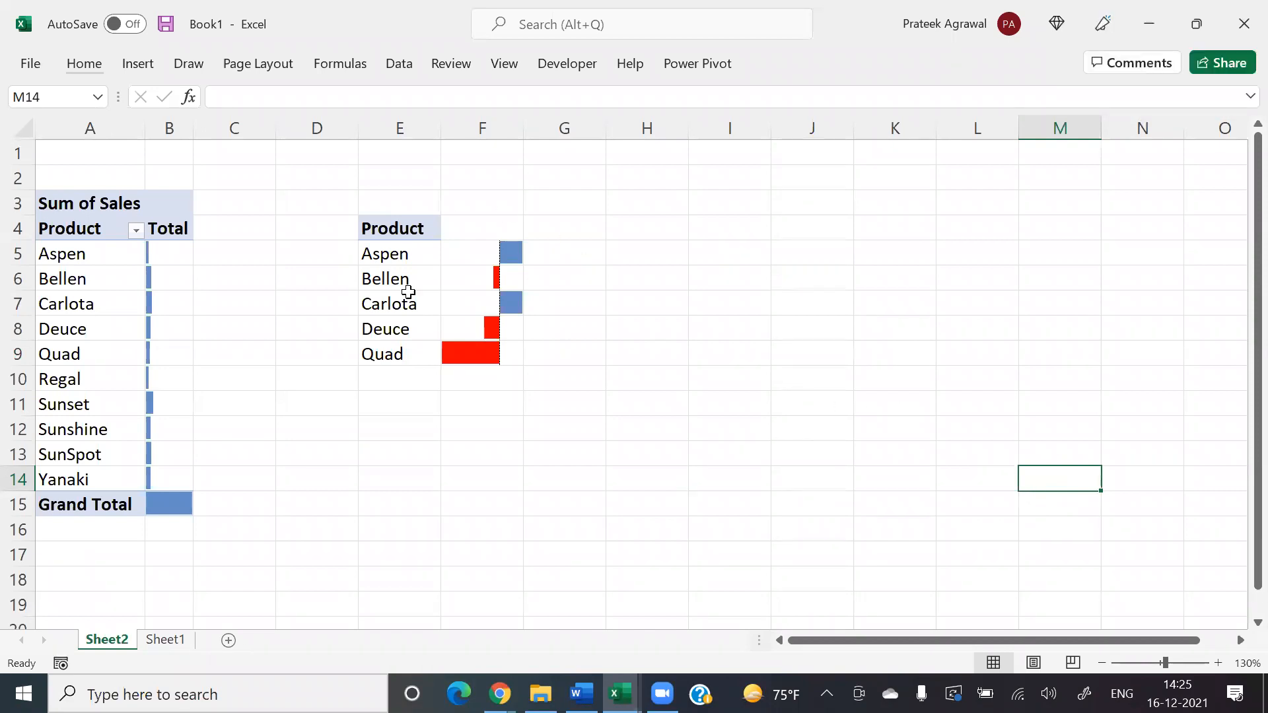
Step: List the value-based formatting types Color cell, bar and icons in I5:I7, and select the list
click(711, 258)
text(Col)
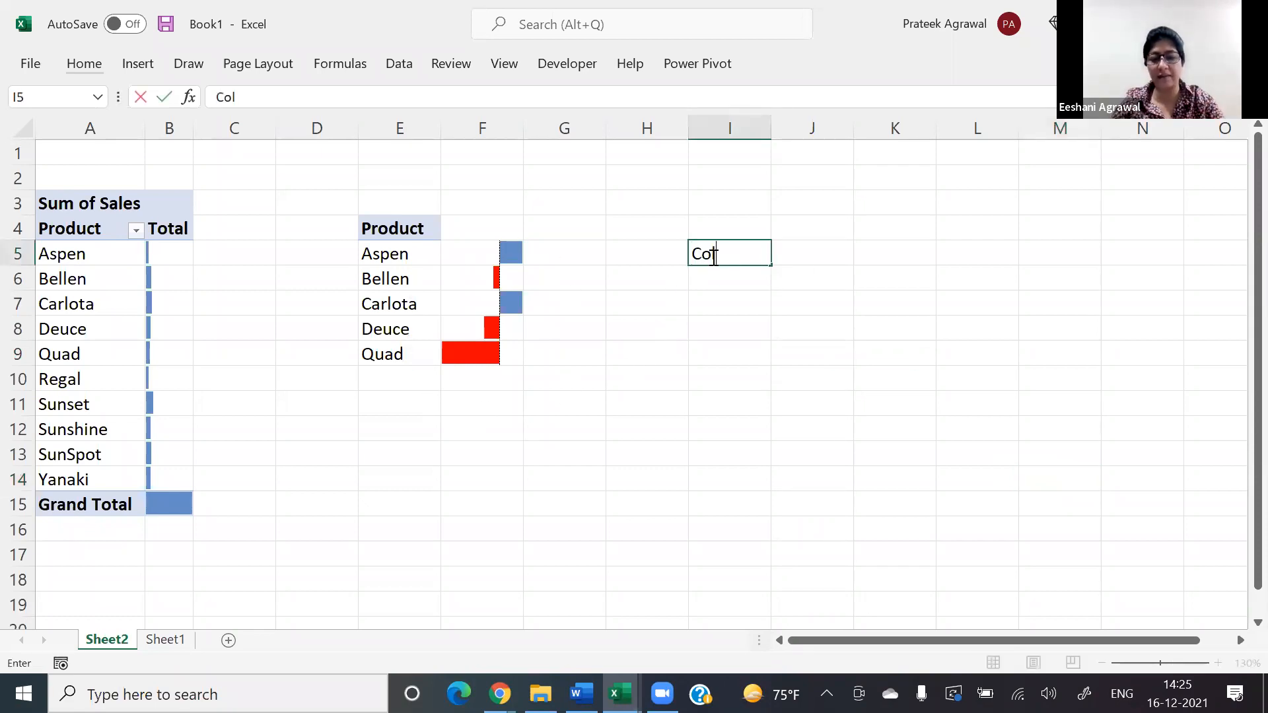
text(or cell)
key(Return)
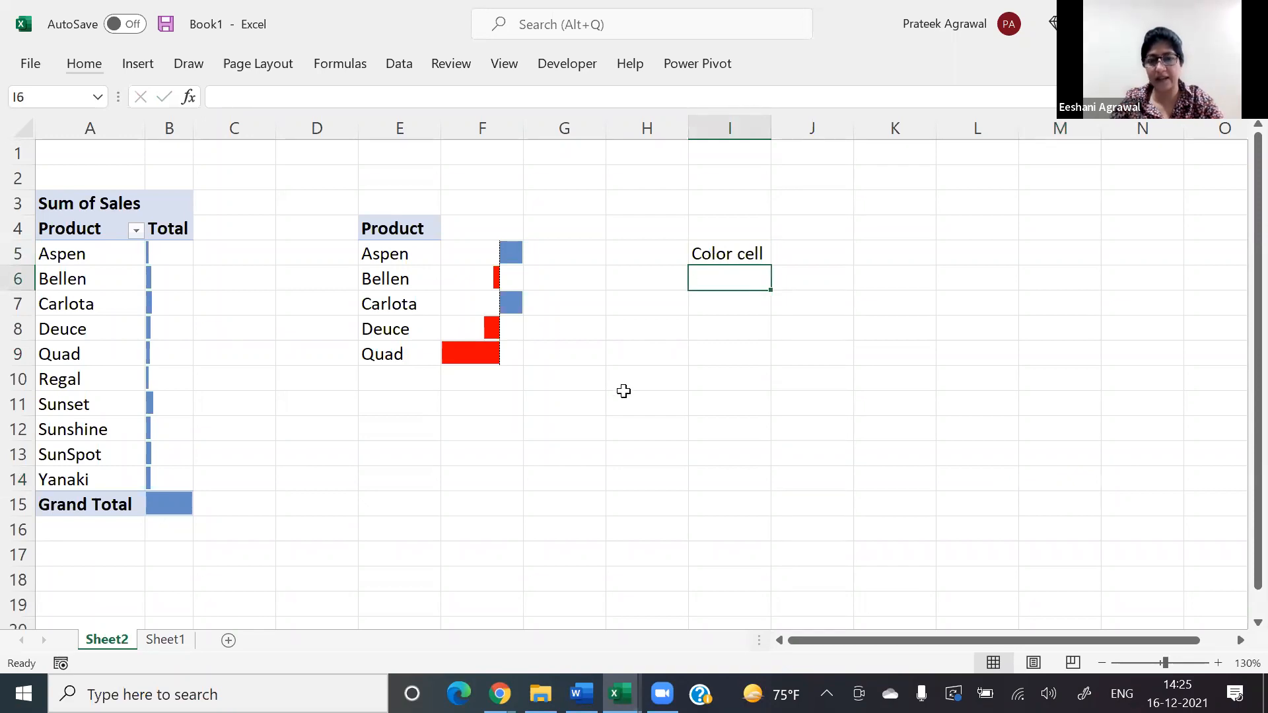
text(bar)
key(Return)
text(icons)
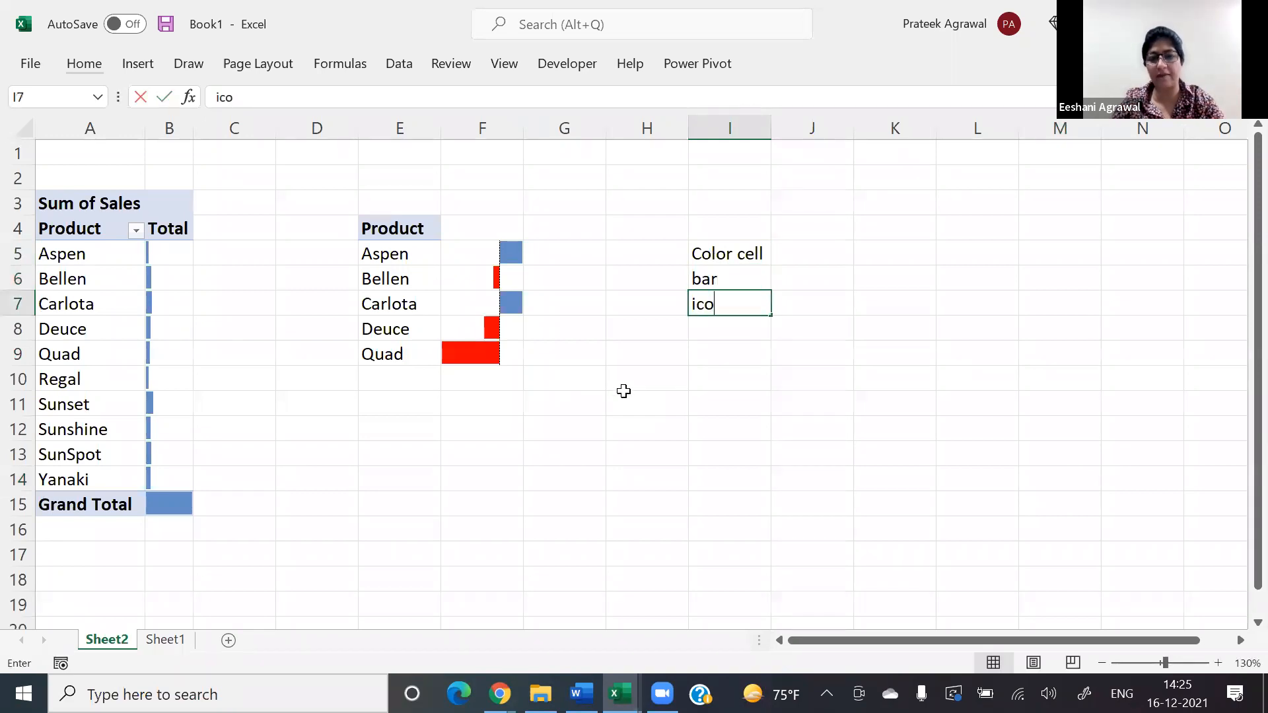
key(Return)
key(Up)
key(Up)
key(Up)
key(shift+Down)
key(shift+Down)
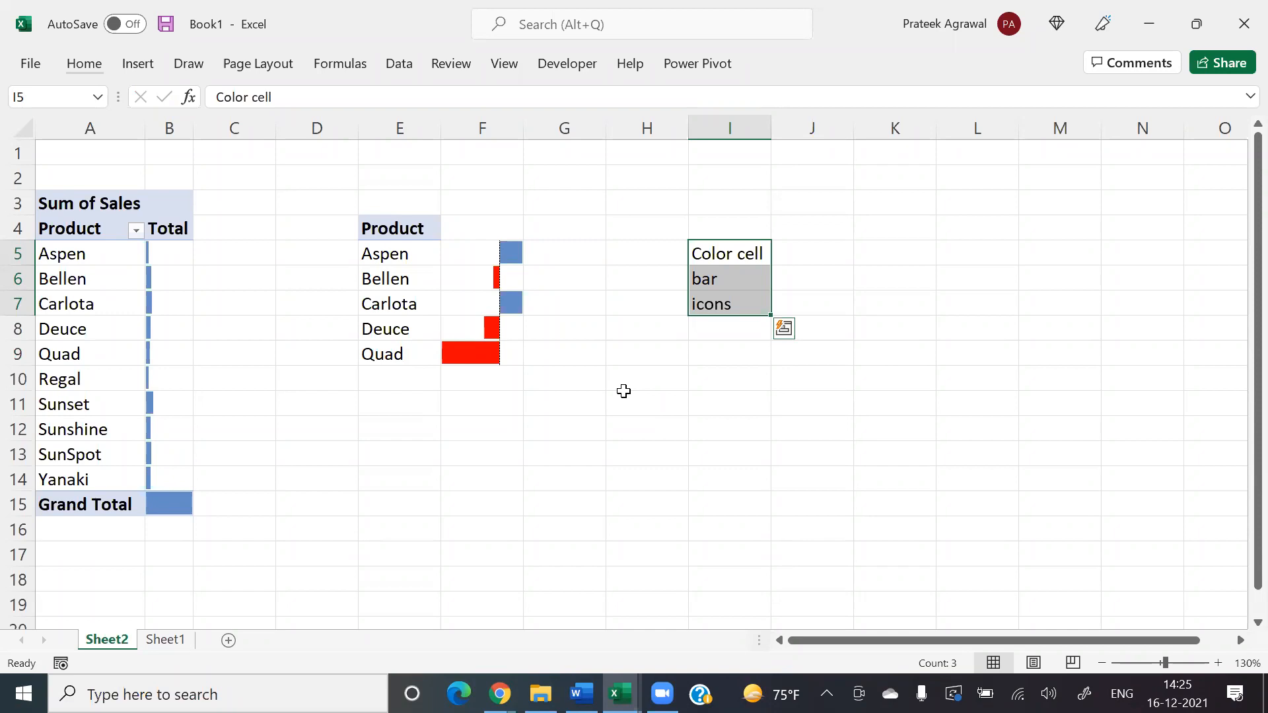
Step: Select the values in F5:F9 beside the copied product names
key(Left)
key(Left)
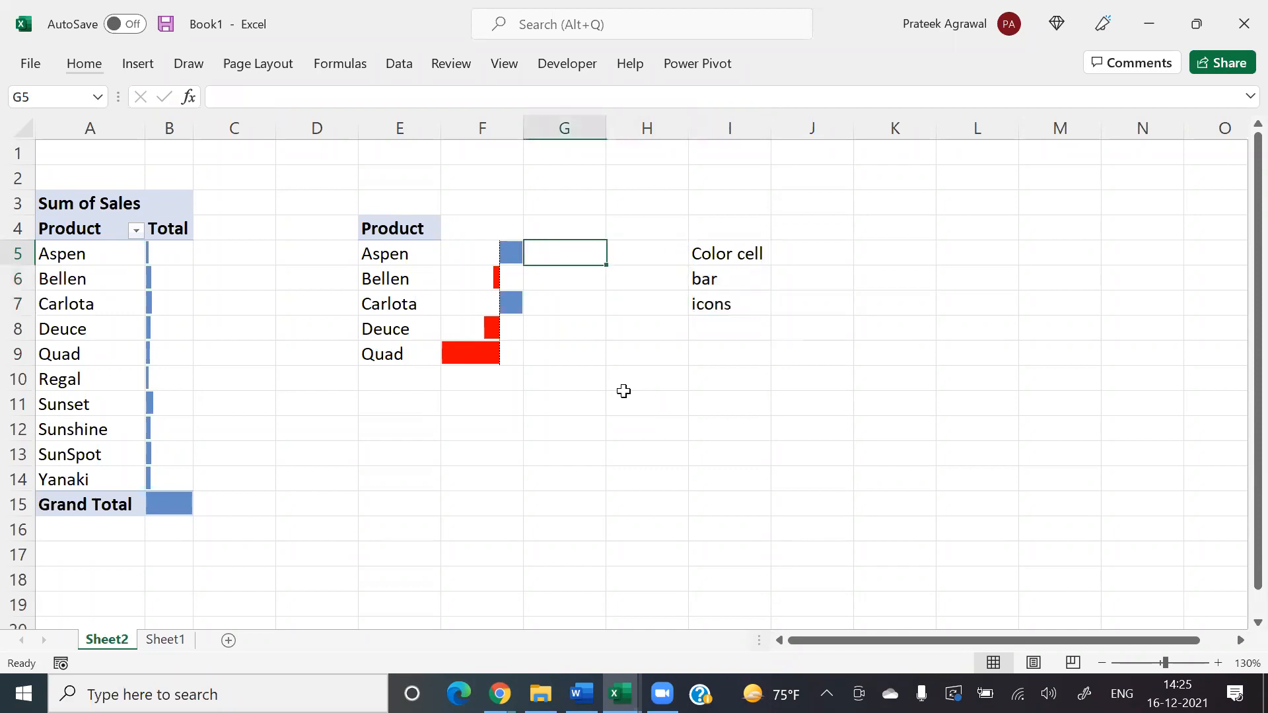
key(Left)
key(shift+Down)
key(shift+Down)
key(shift+Down)
key(shift+Down)
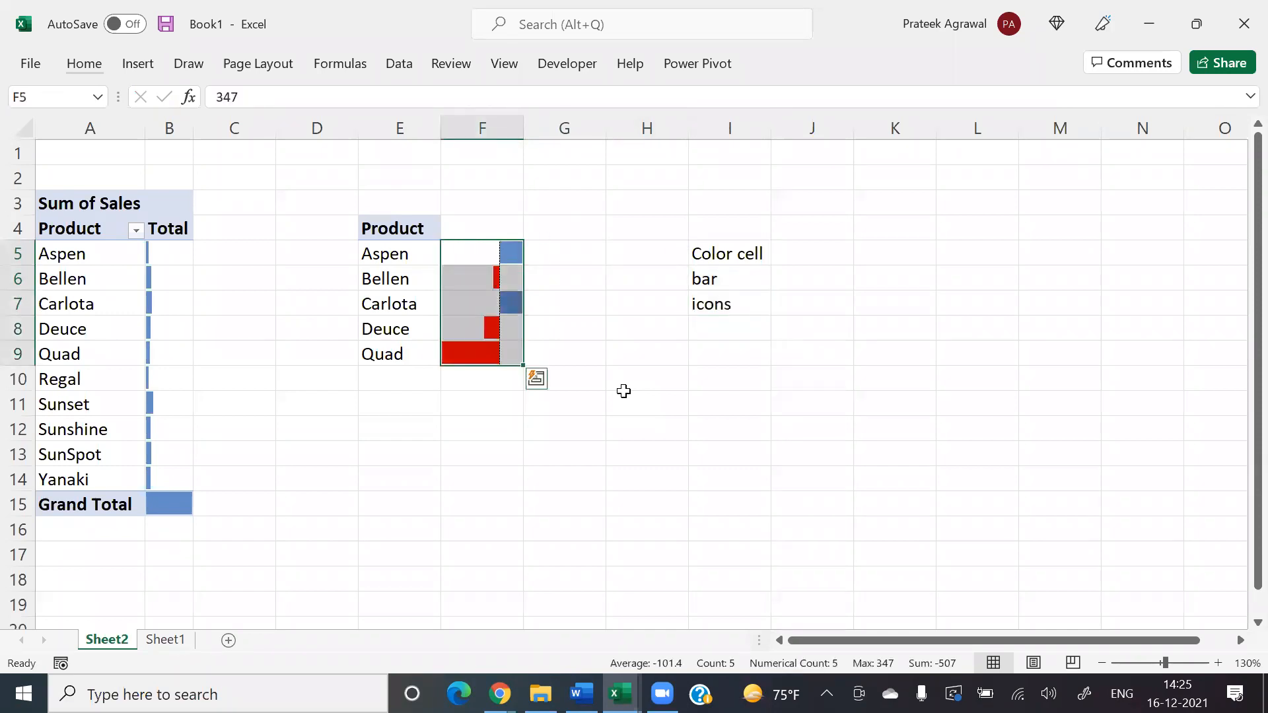
key(alt)
text(hr)
key(alt)
key(e)
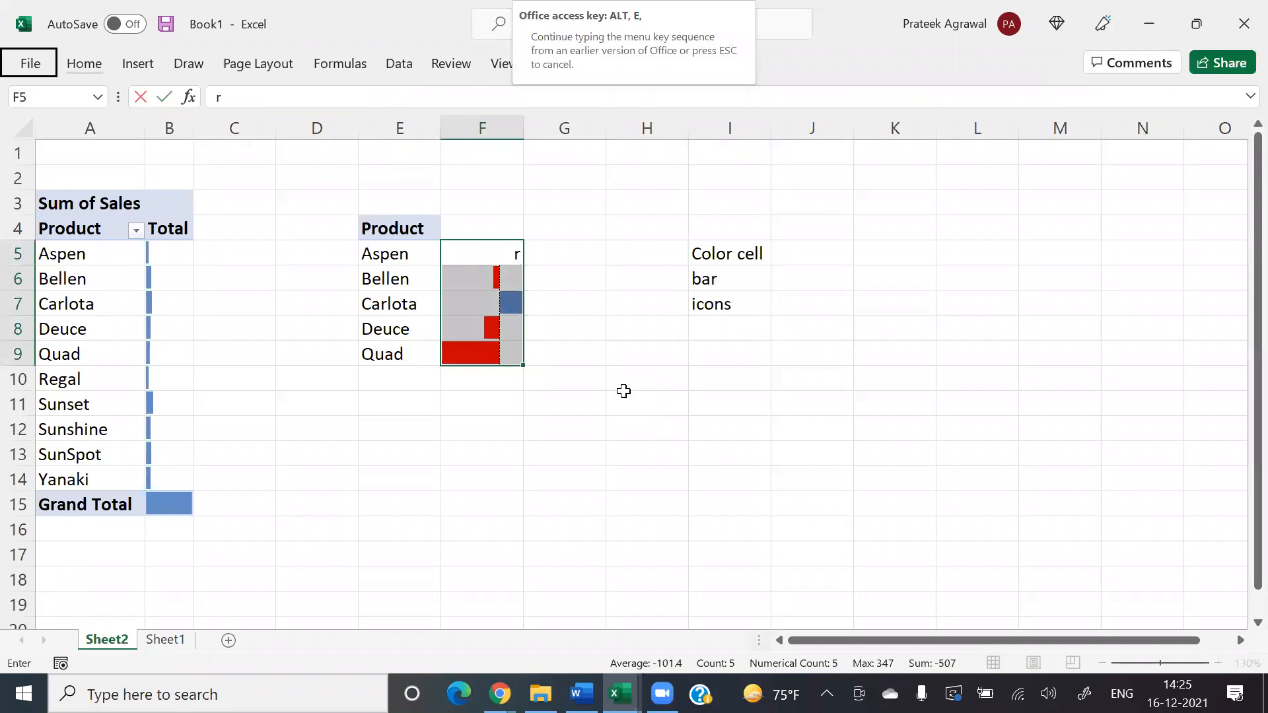
key(Escape)
key(Escape)
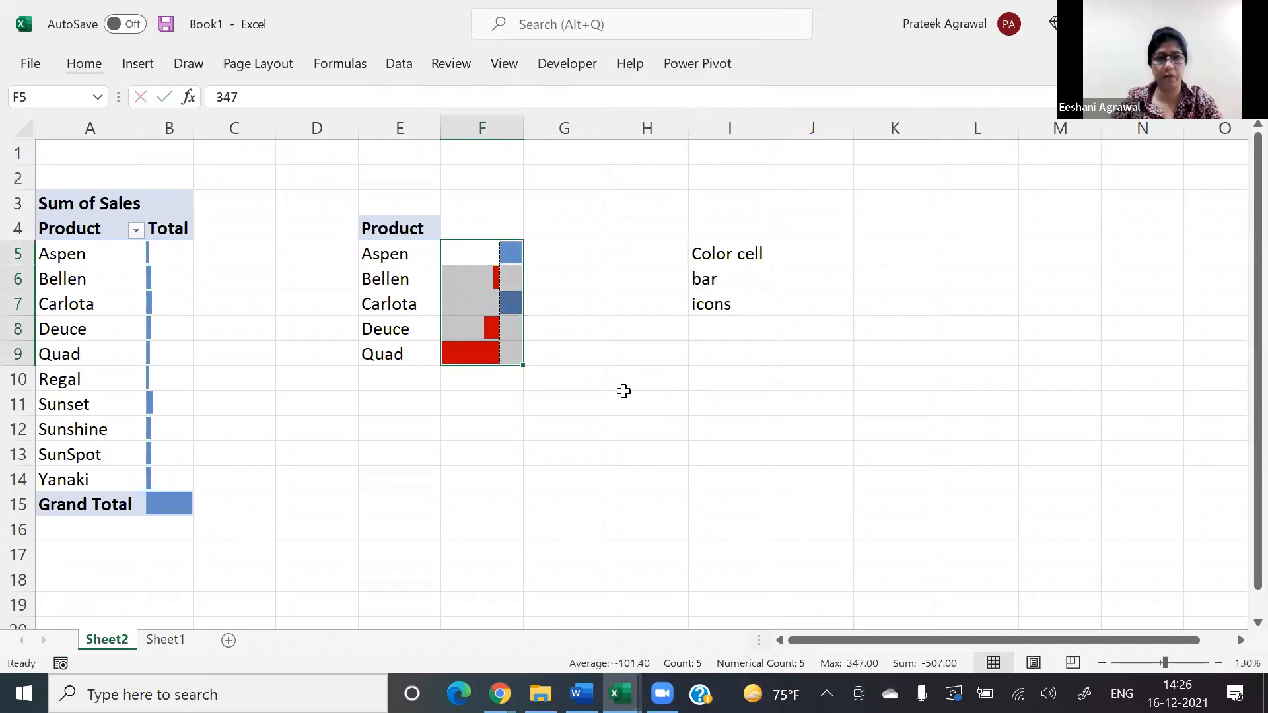
Step: Review the format styles offered for the Data Bar rule on F5:F9, keeping the Data Bar style
key(alt+h)
key(l)
key(r)
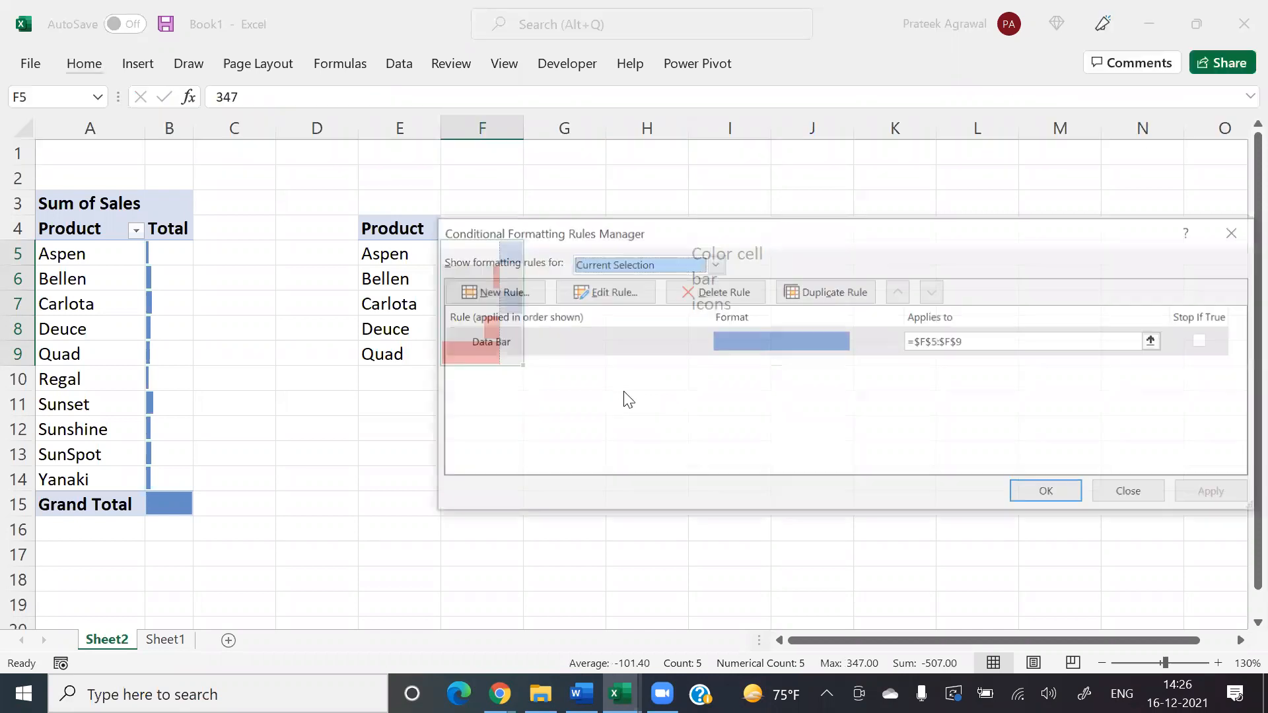
key(alt+e)
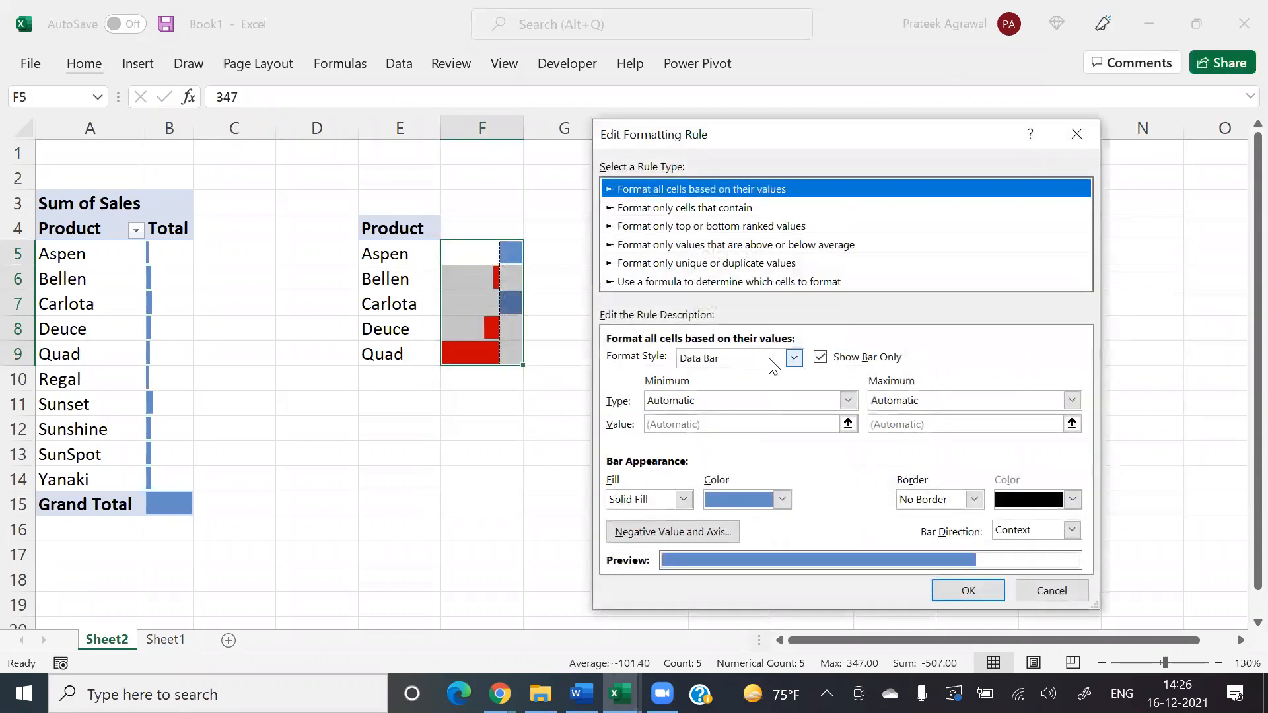
click(793, 357)
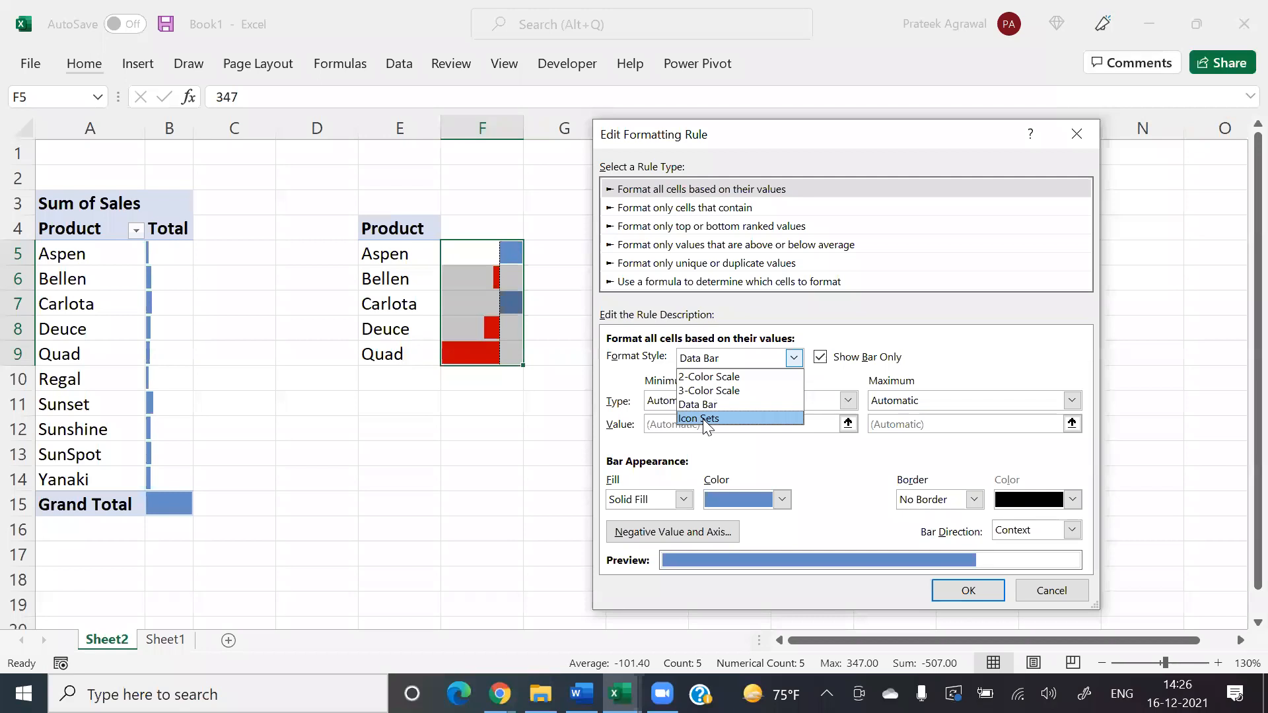
click(885, 329)
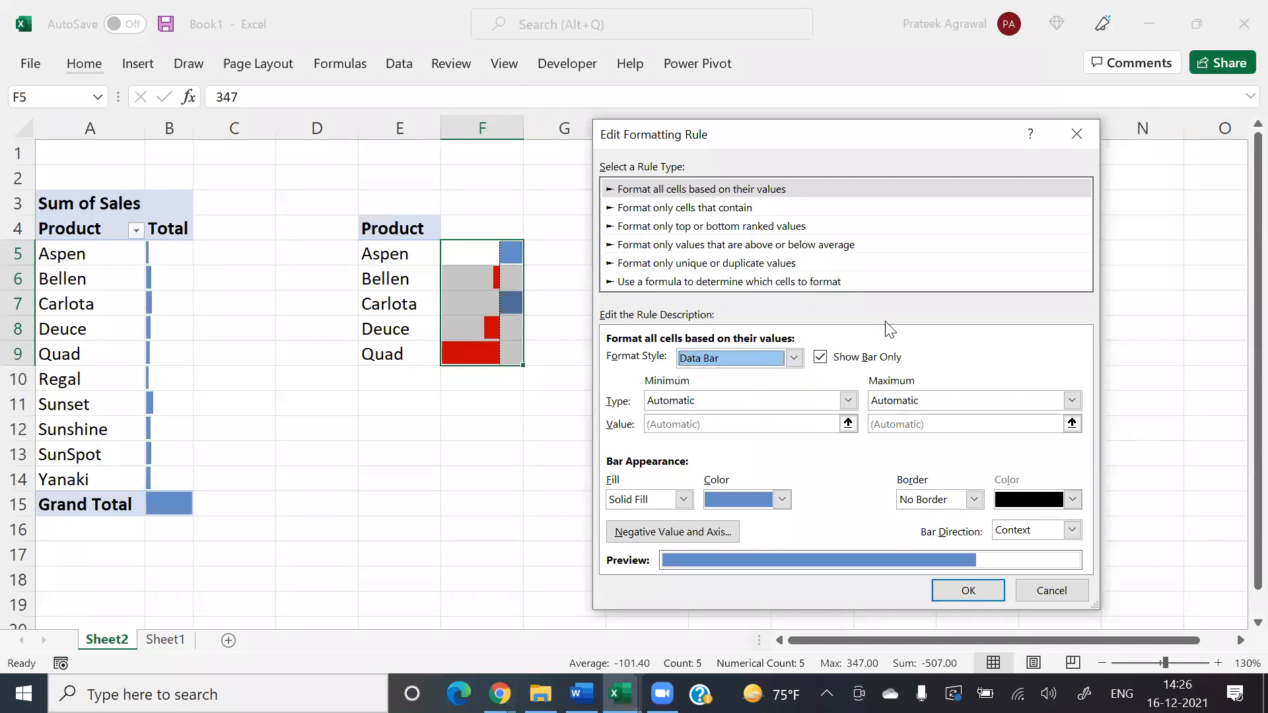
click(969, 586)
click(1051, 491)
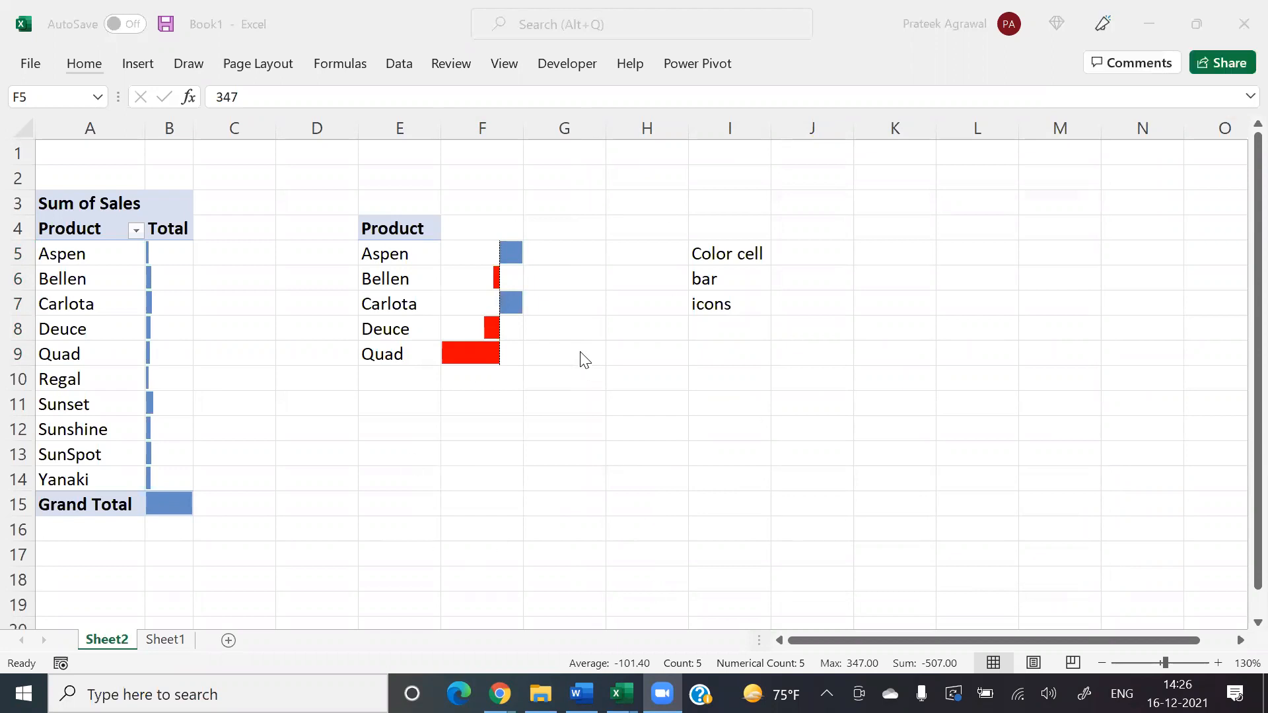
Step: Switch to Sheet1 and go to the COGS column header in H1
click(170, 641)
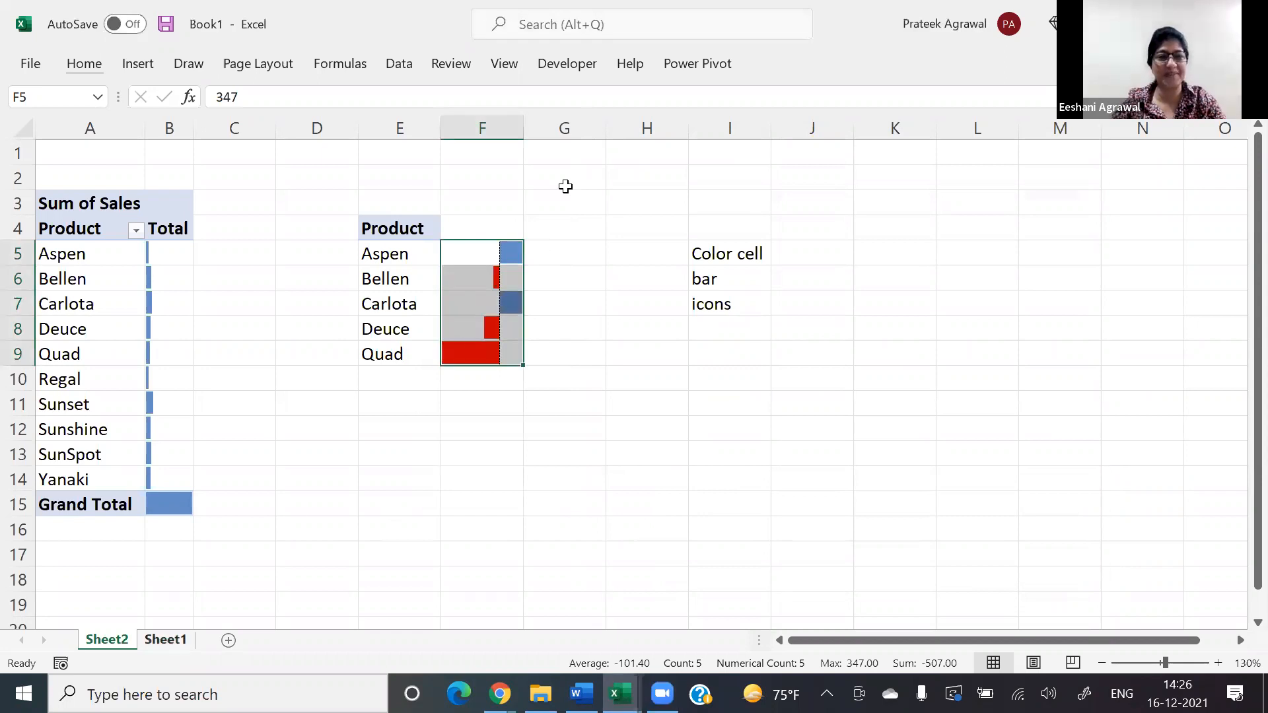
key(ctrl+Page_Down)
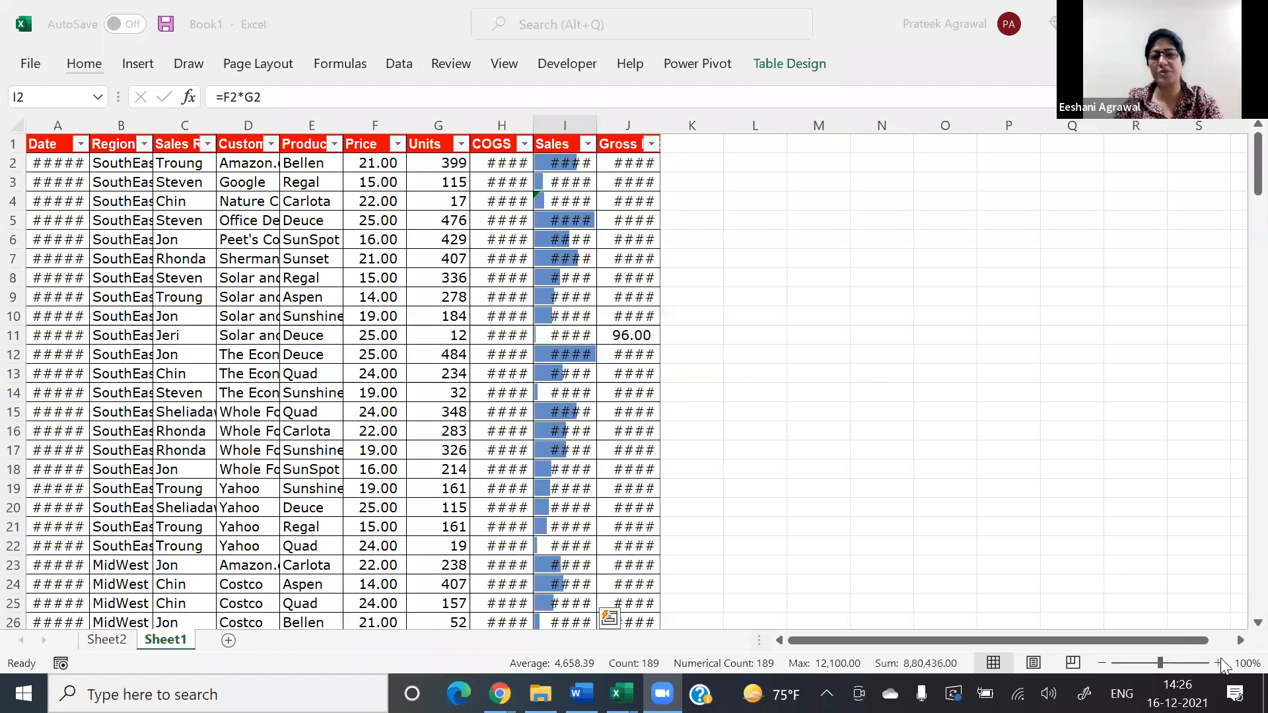
click(711, 461)
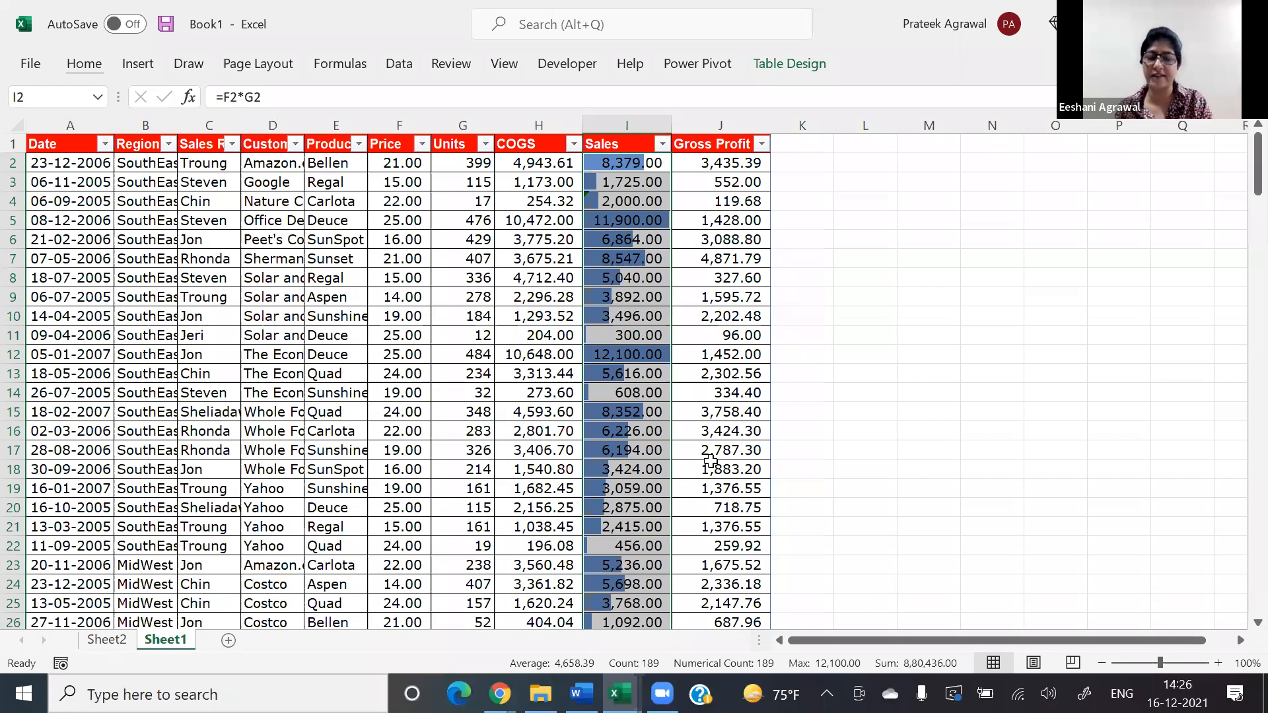
scroll(711, 460, up, 2)
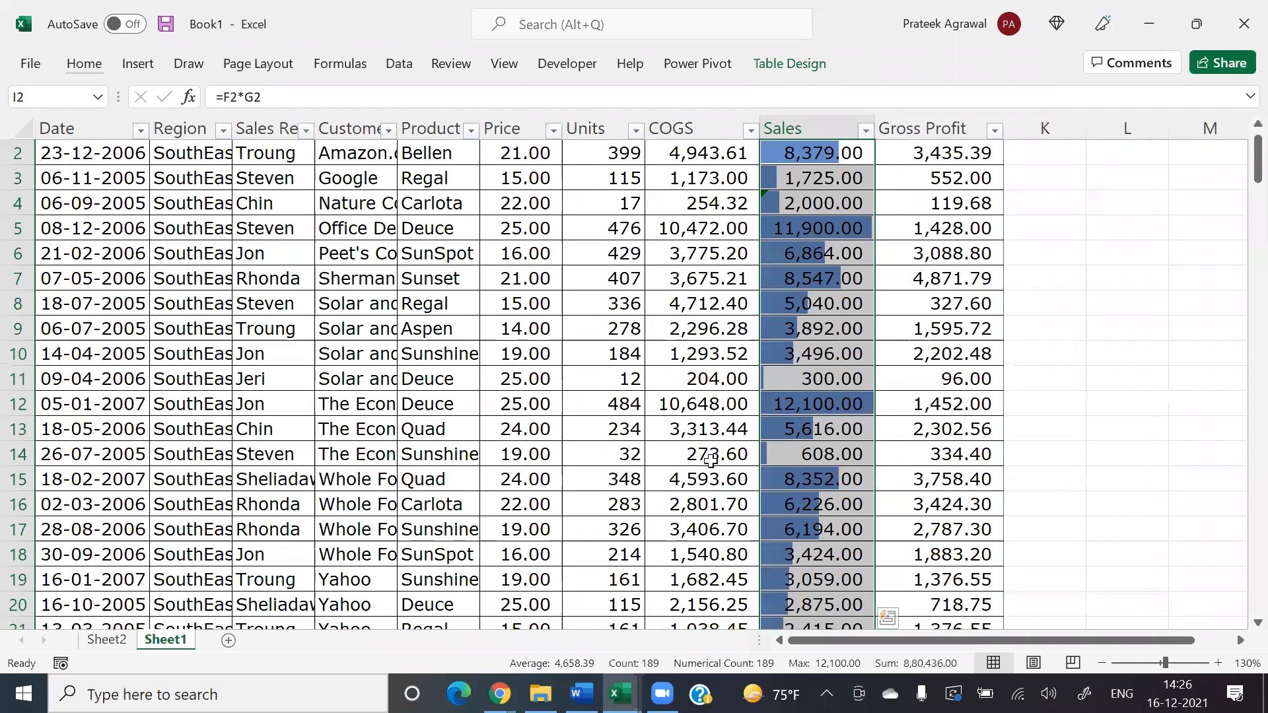
key(Up)
key(Left)
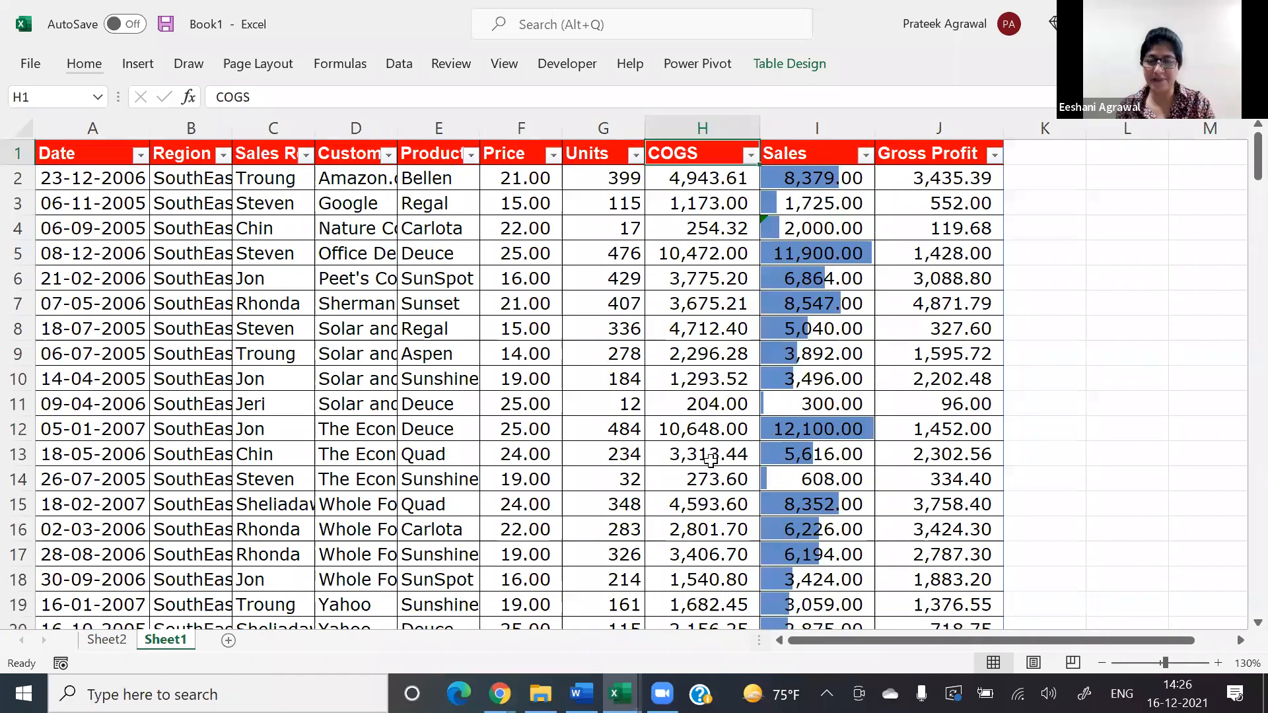
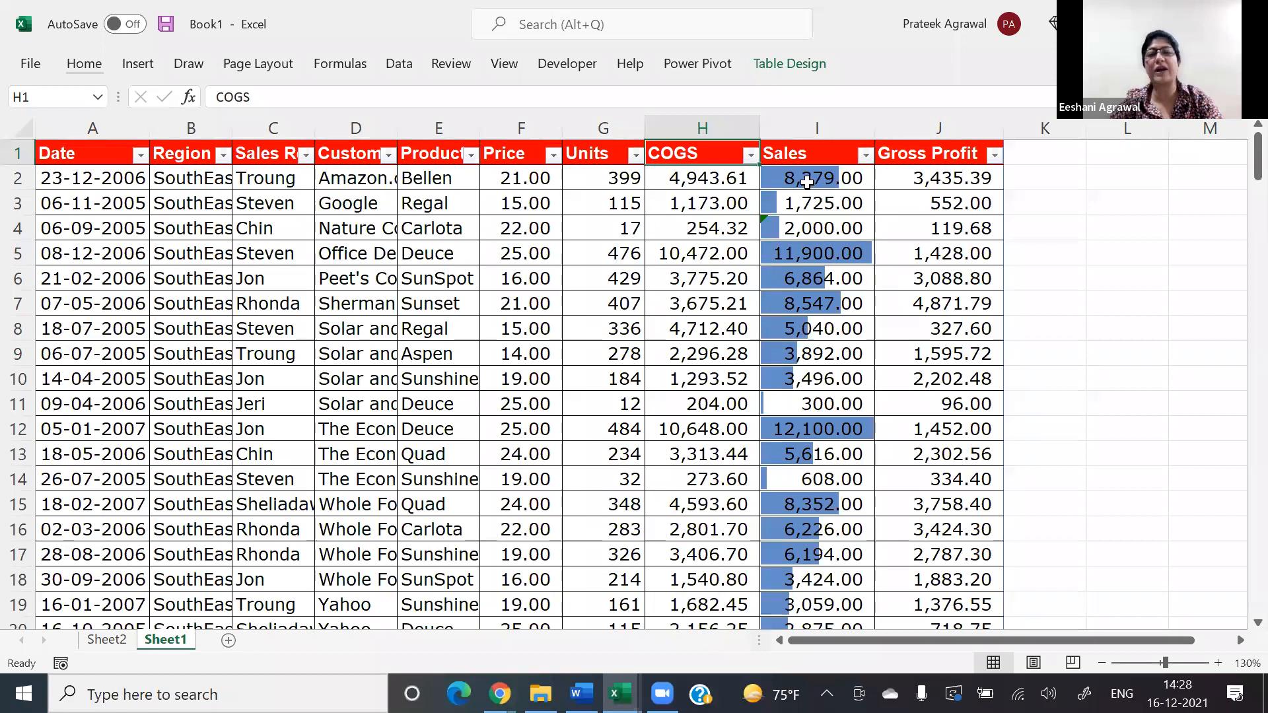
Step: Select the Sales values in I2:I190 and change their data bar rule to the Icon Sets format style
click(807, 182)
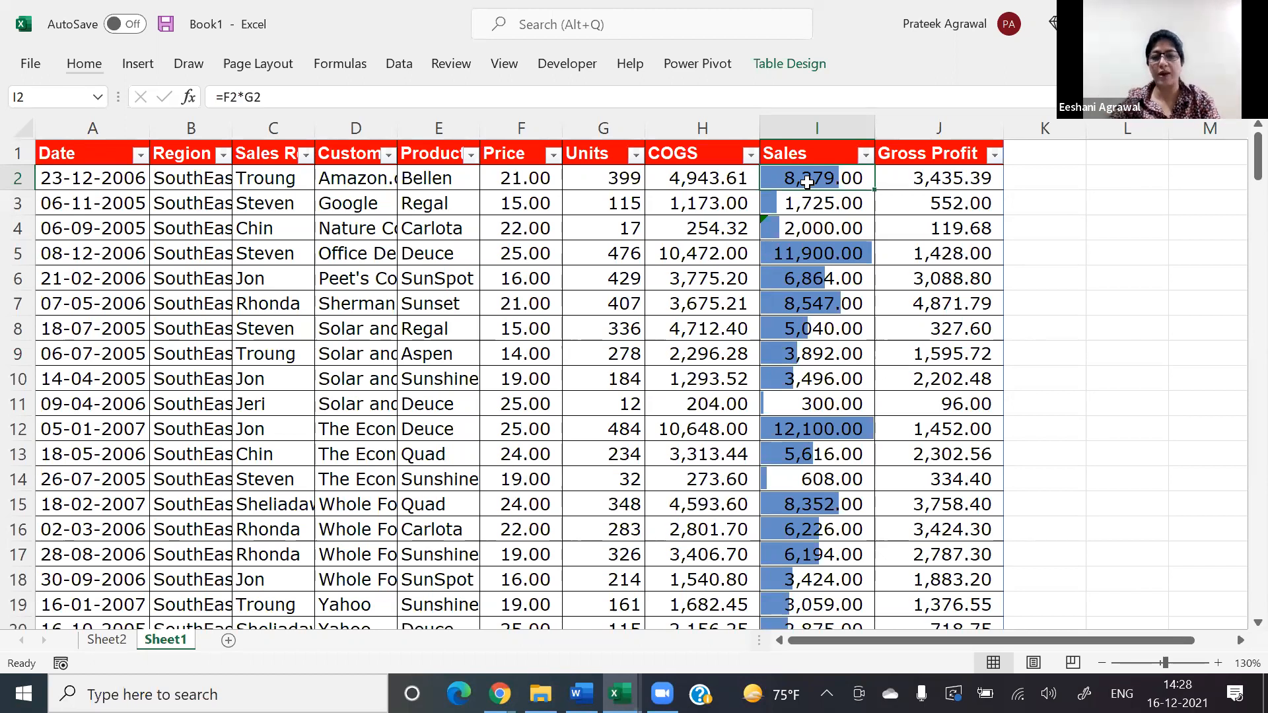
key(ctrl+shift+Down)
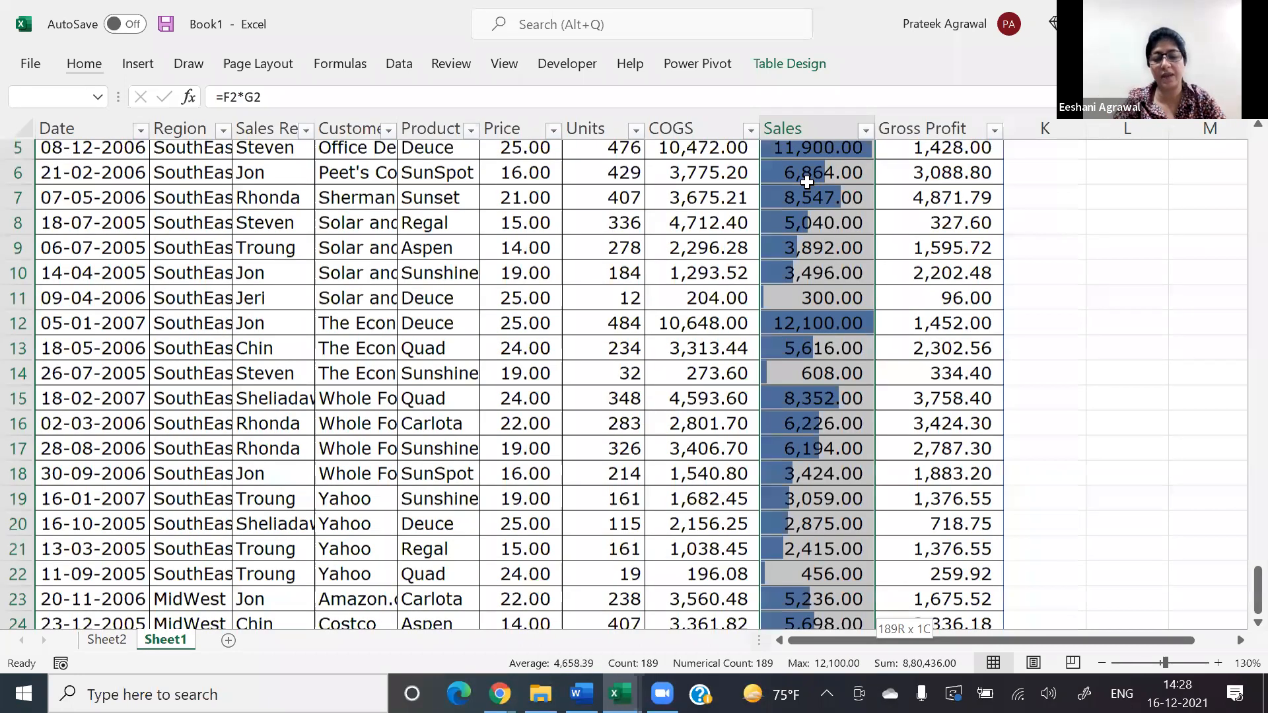
key(alt+h)
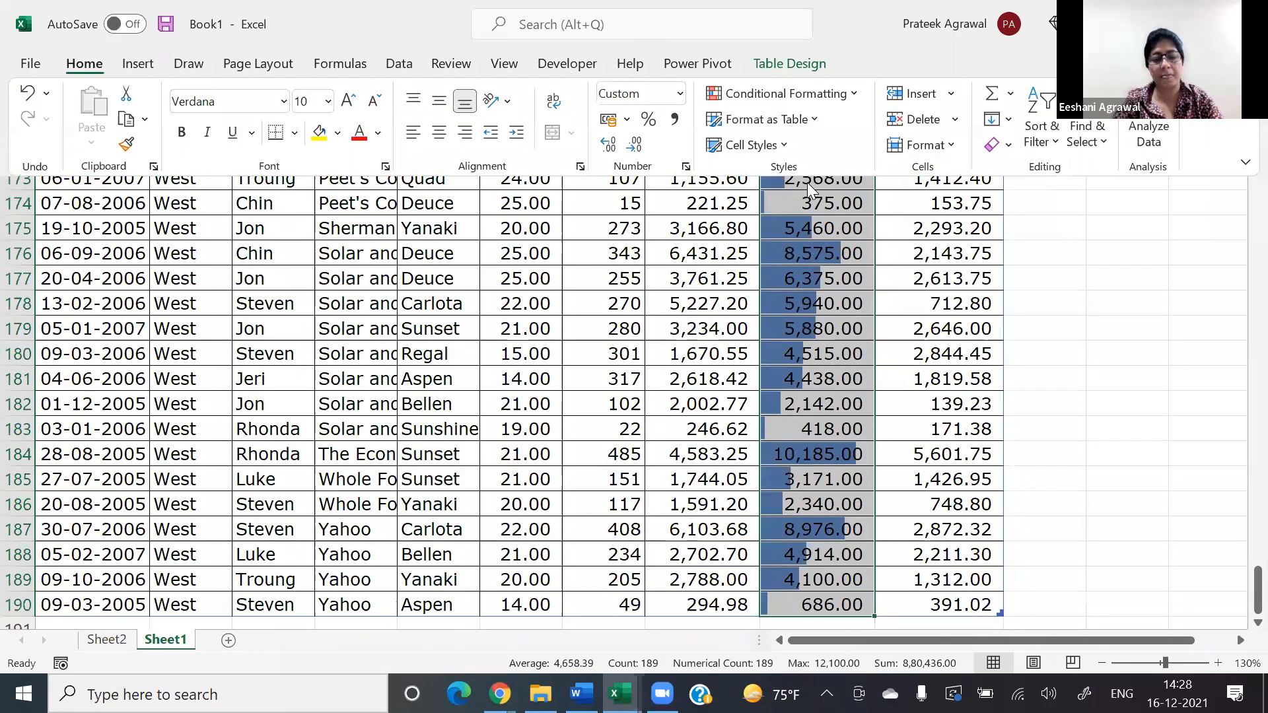
key(l)
key(r)
key(alt+e)
click(765, 355)
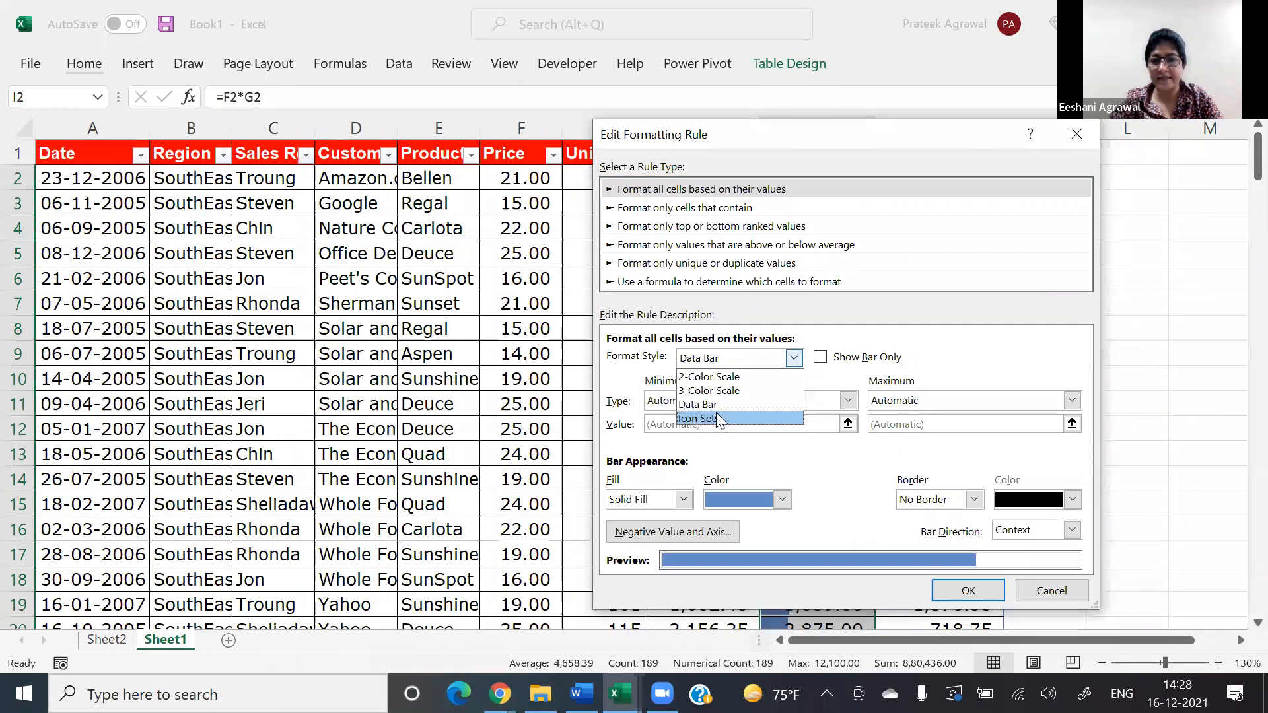
click(716, 419)
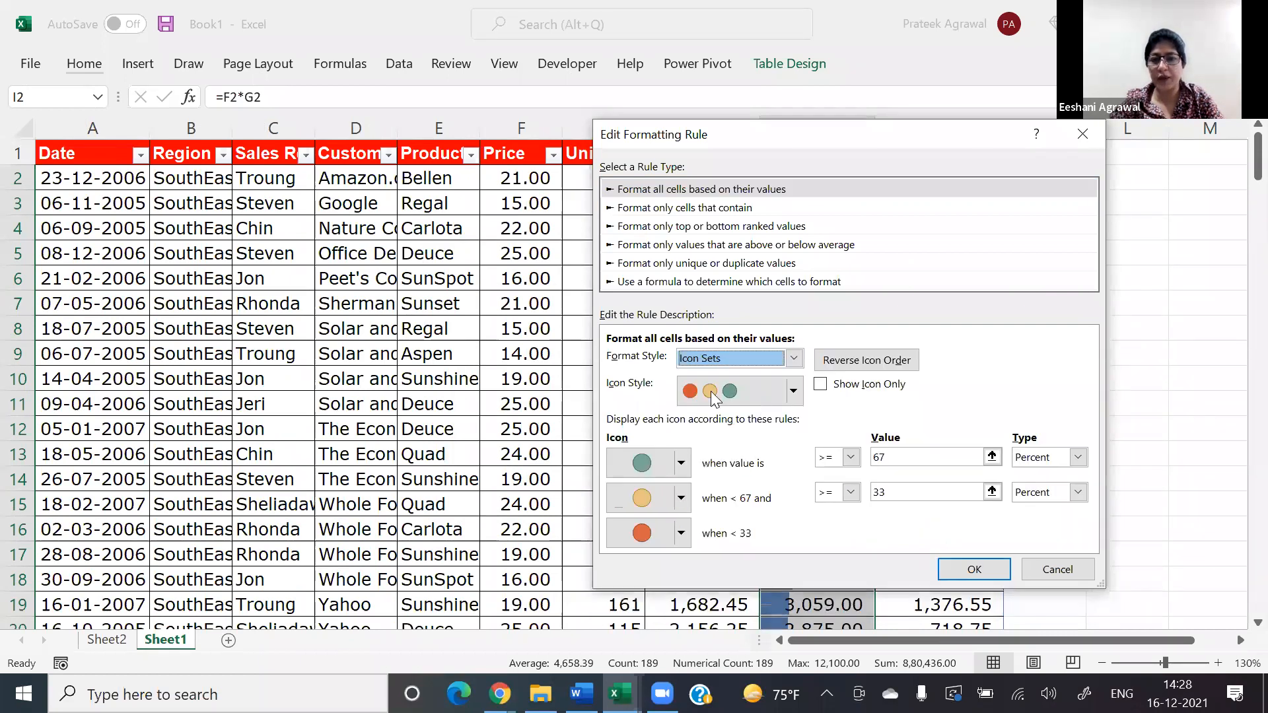
Step: Browse the available icon styles and choose the three-icon set with red triangle, yellow dash and green triangle
click(793, 390)
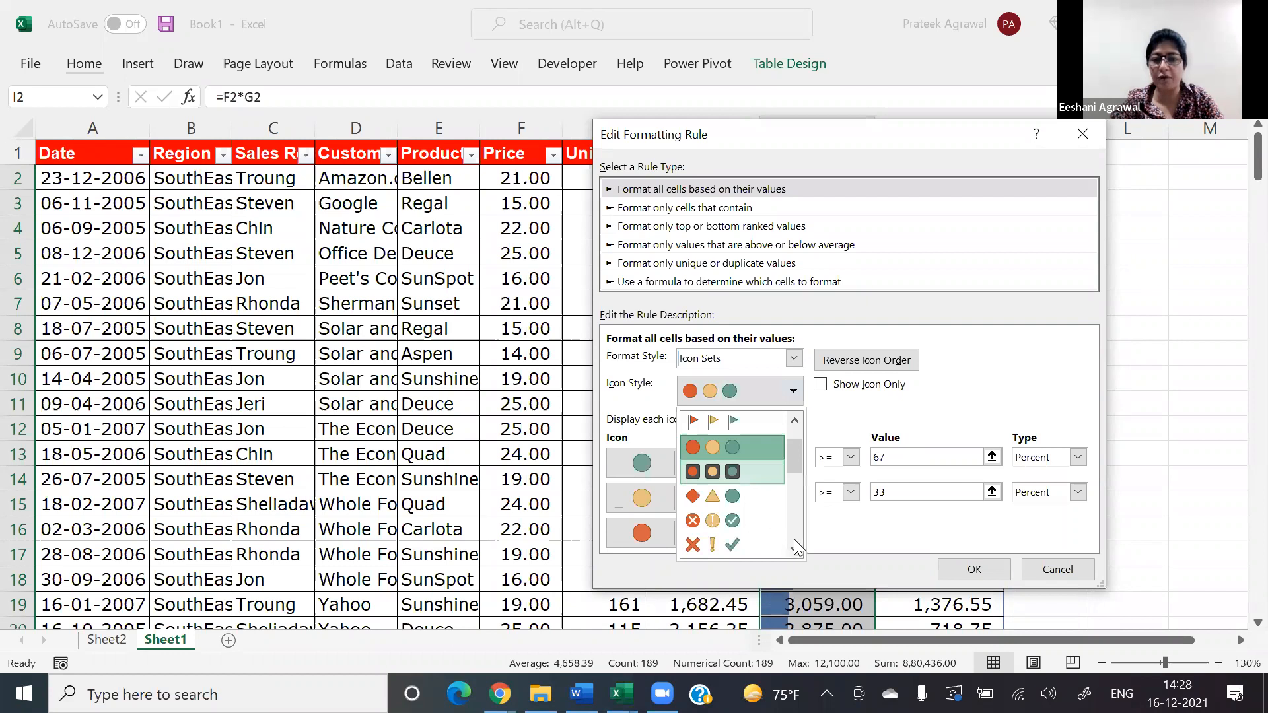
scroll(794, 539, down, 3)
scroll(794, 539, down, 3)
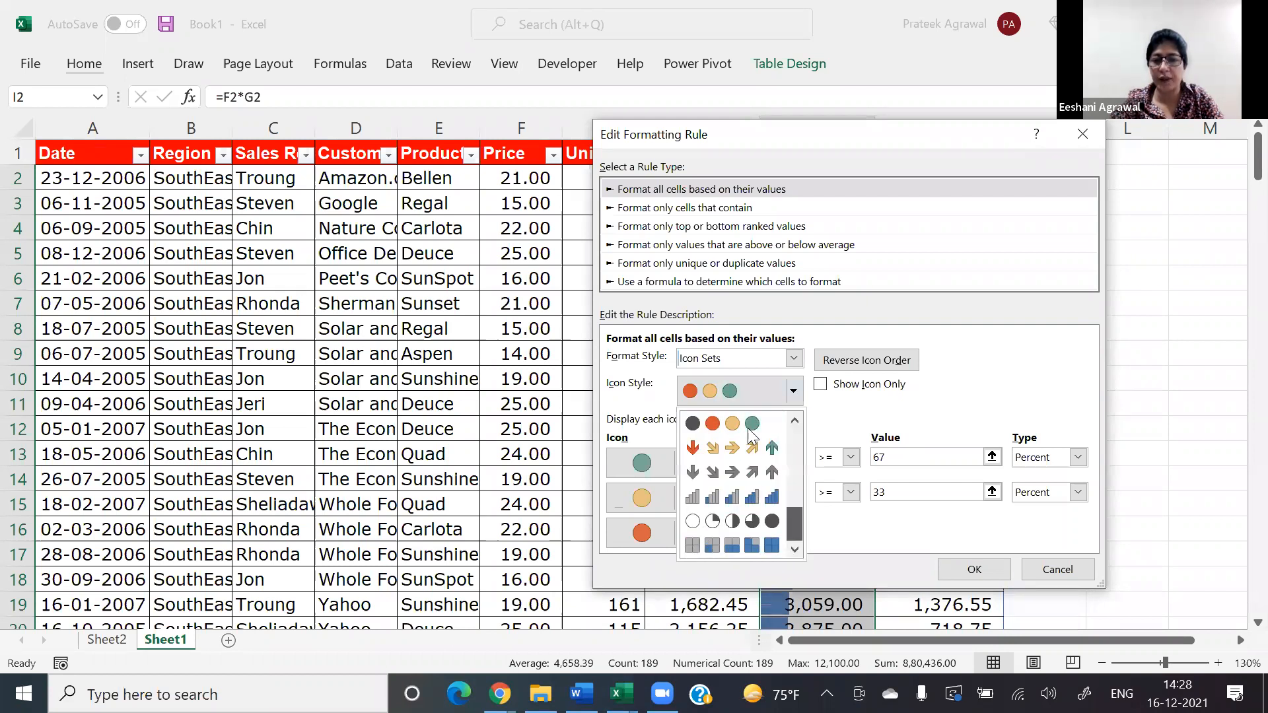
scroll(745, 448, up, 3)
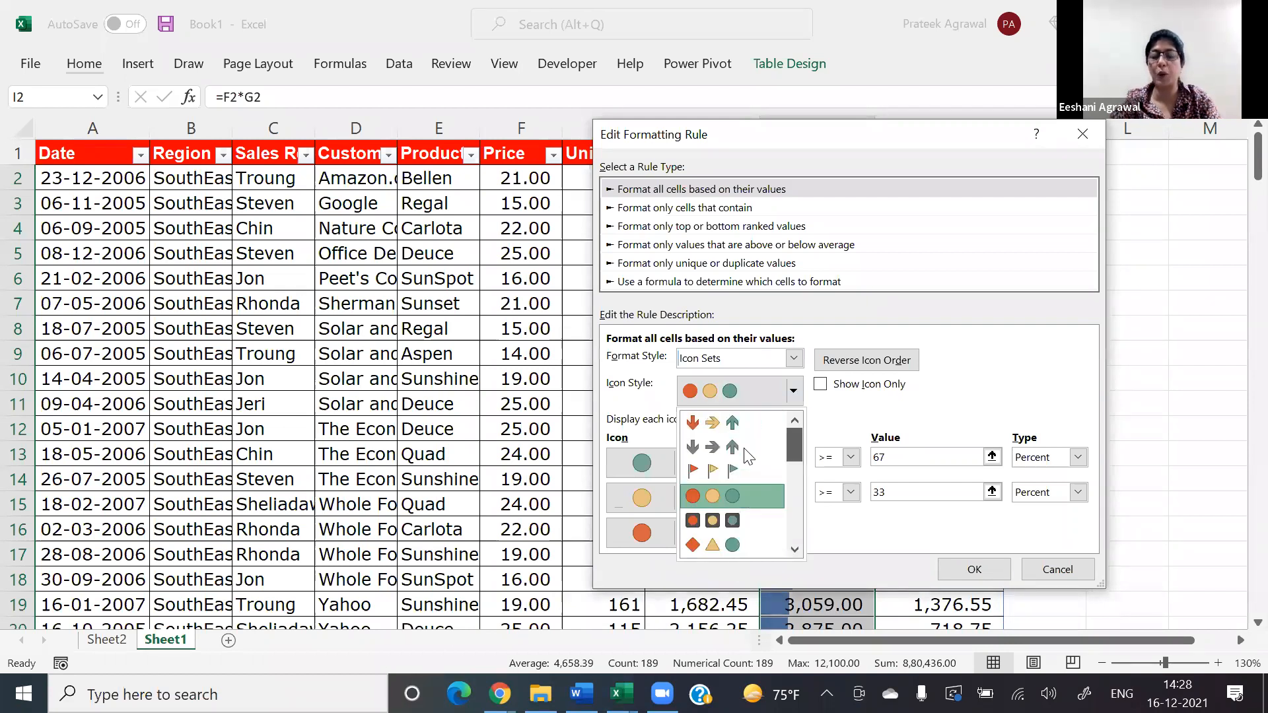
scroll(749, 455, down, 2)
scroll(770, 444, down, 2)
scroll(760, 440, up, 4)
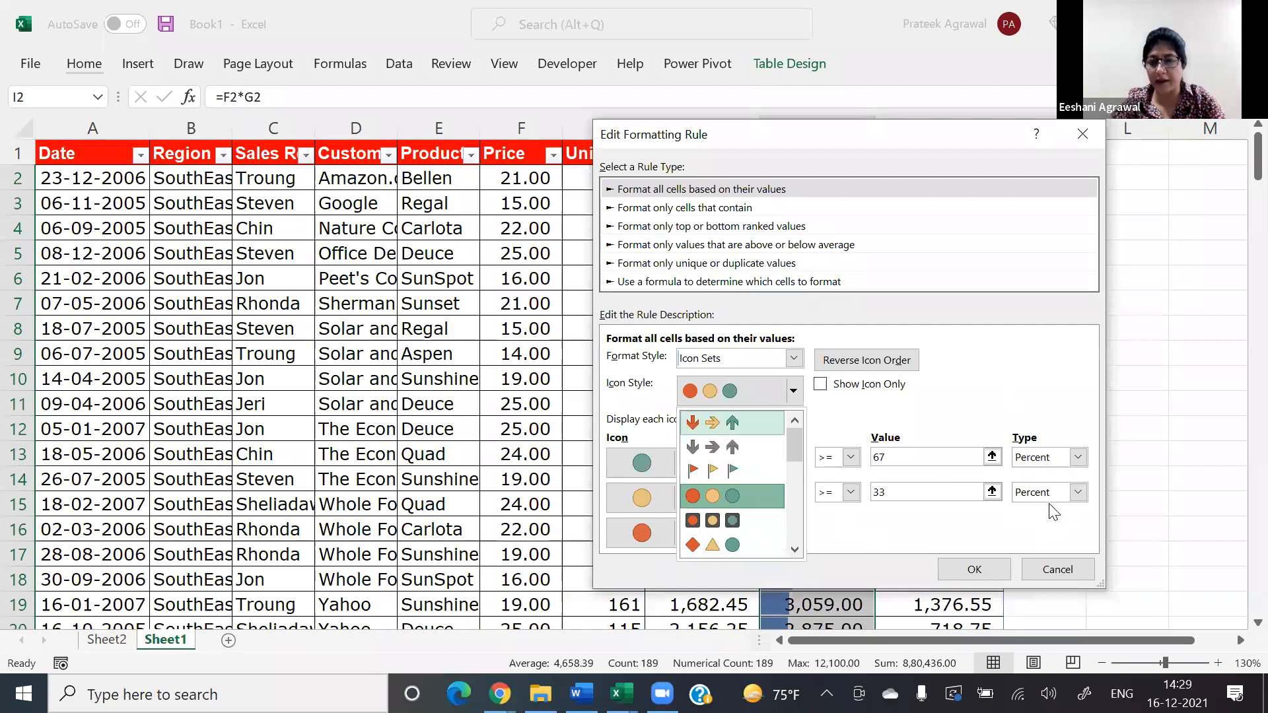
click(793, 392)
click(793, 392)
click(793, 392)
click(793, 395)
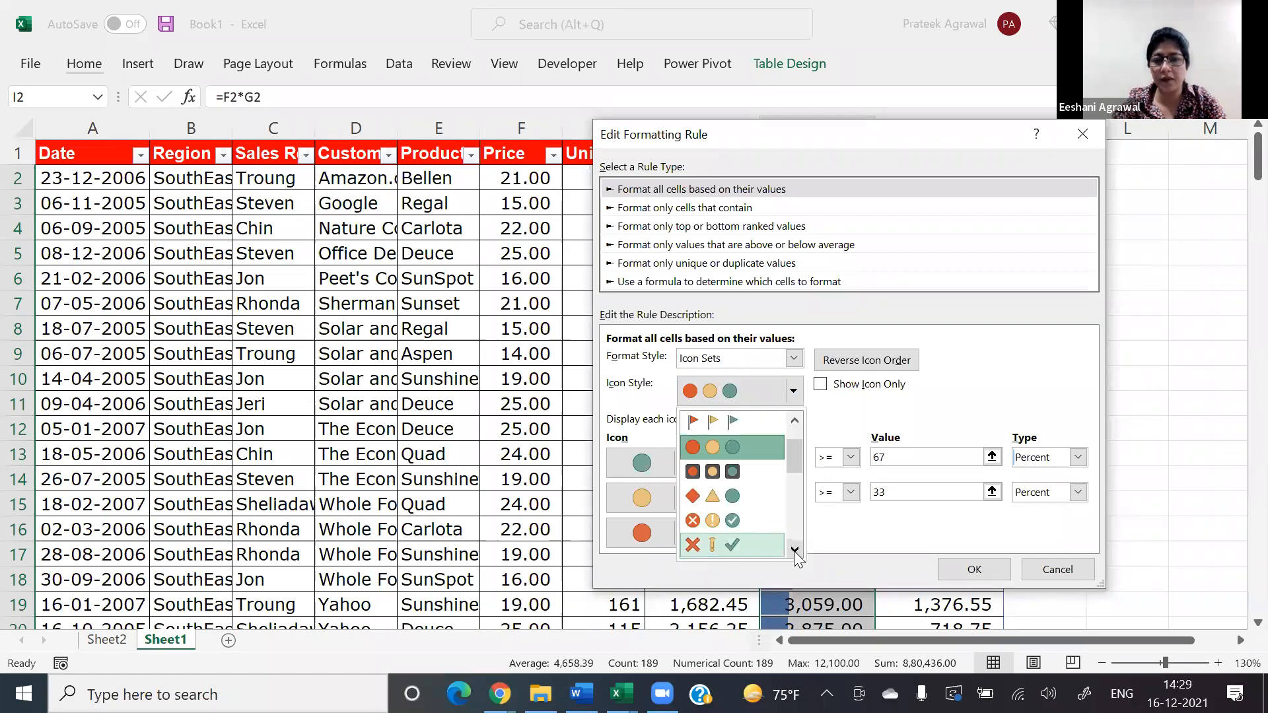
click(795, 550)
click(795, 550)
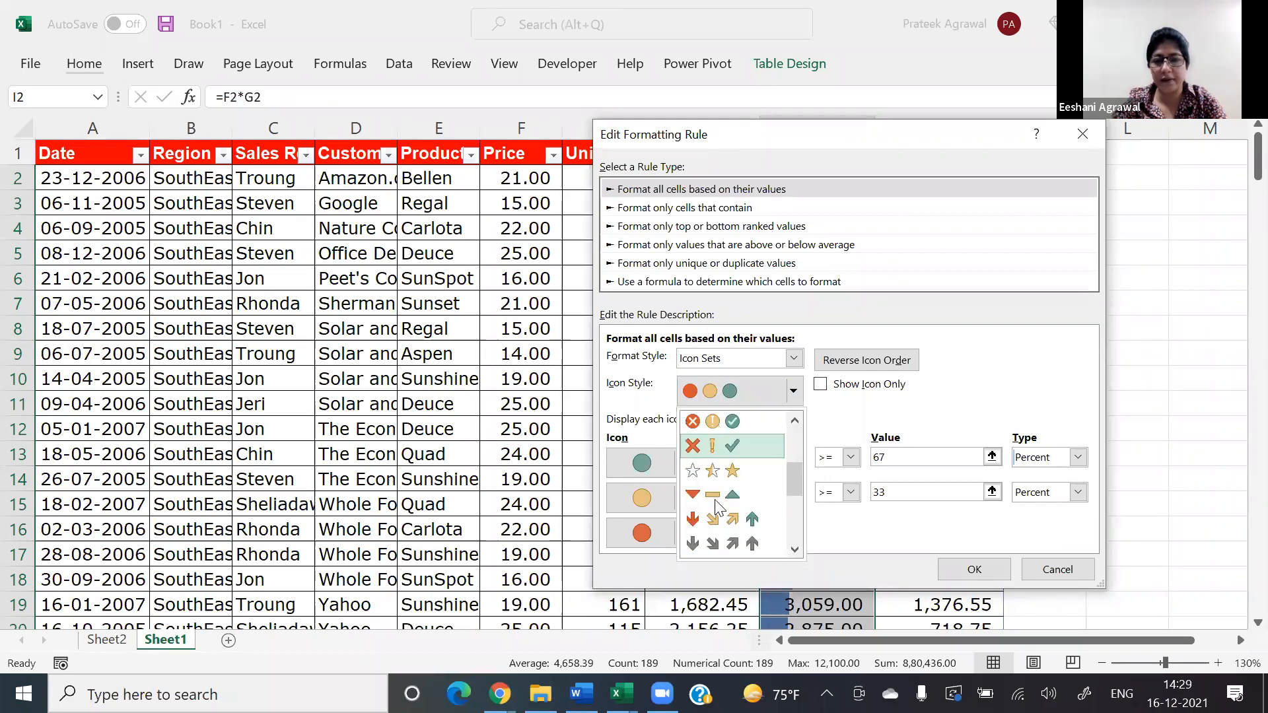
Step: Set the type of both icon thresholds to Number
click(1078, 458)
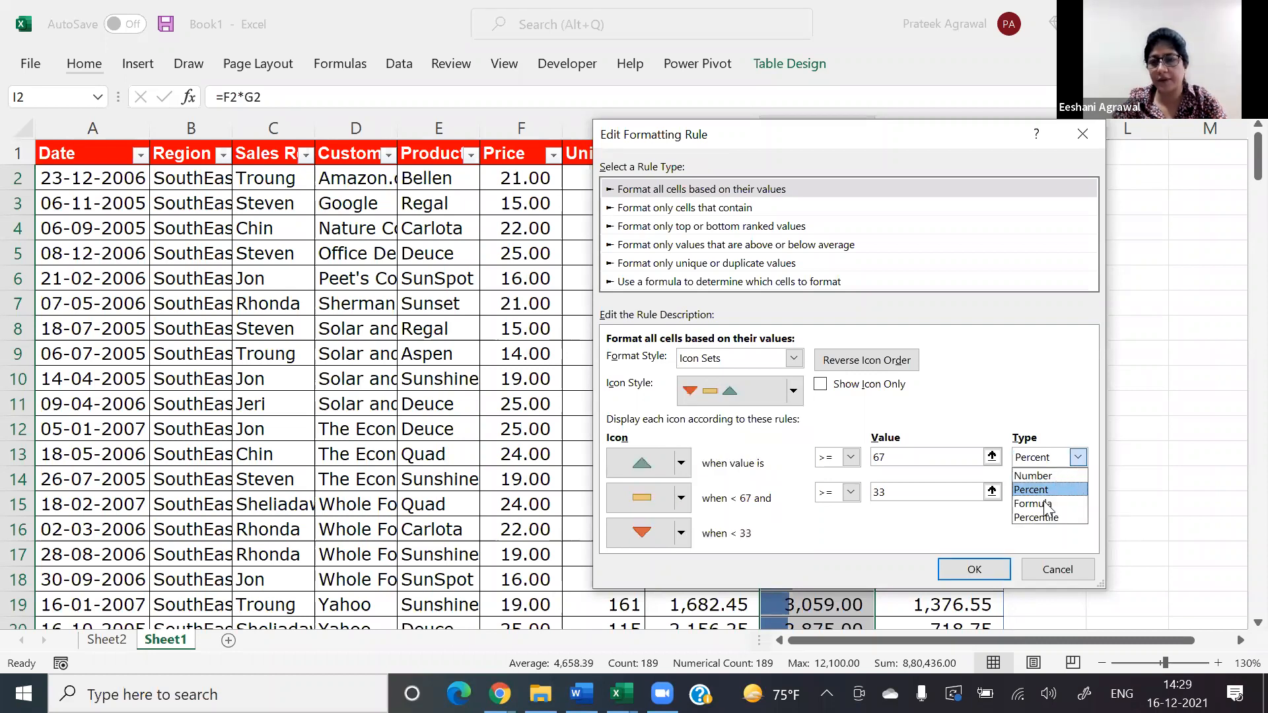
click(1043, 476)
click(1079, 492)
click(1038, 512)
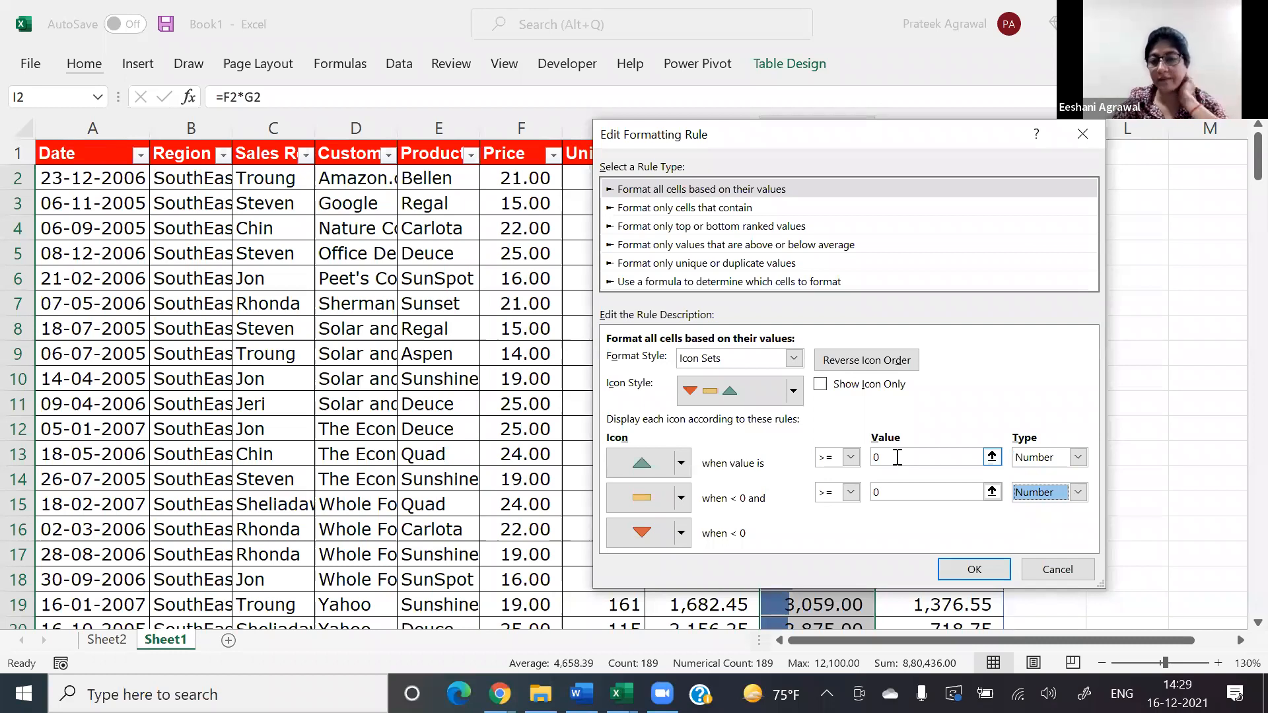
Step: Try the Percent type for the green triangle's threshold, return it to Number, and check its comparison operators, keeping >=
click(1052, 458)
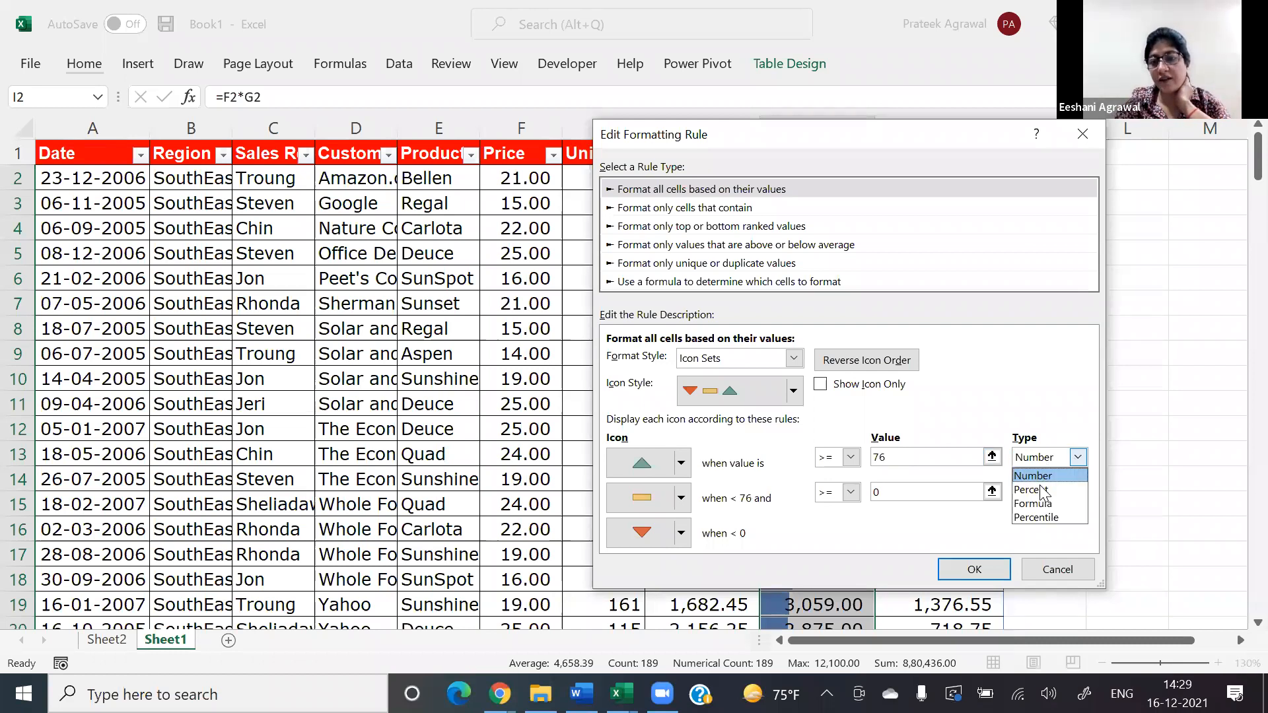
click(1027, 487)
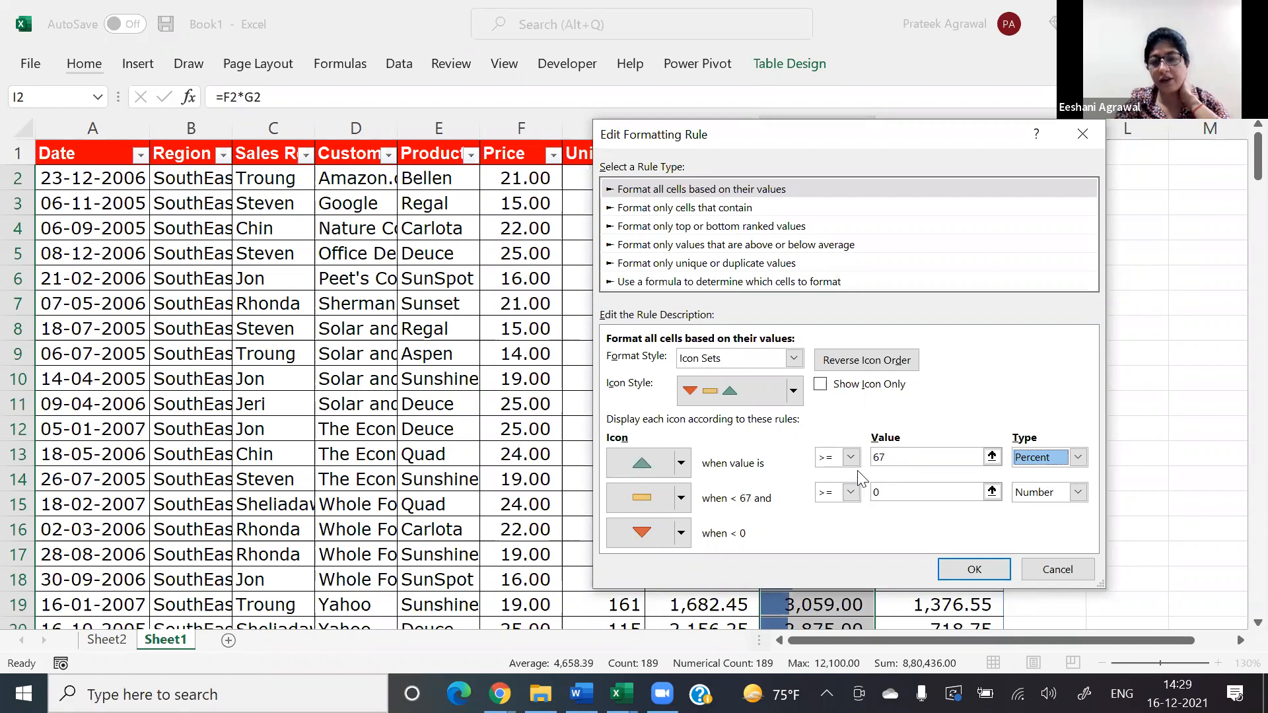
click(1031, 456)
click(1031, 481)
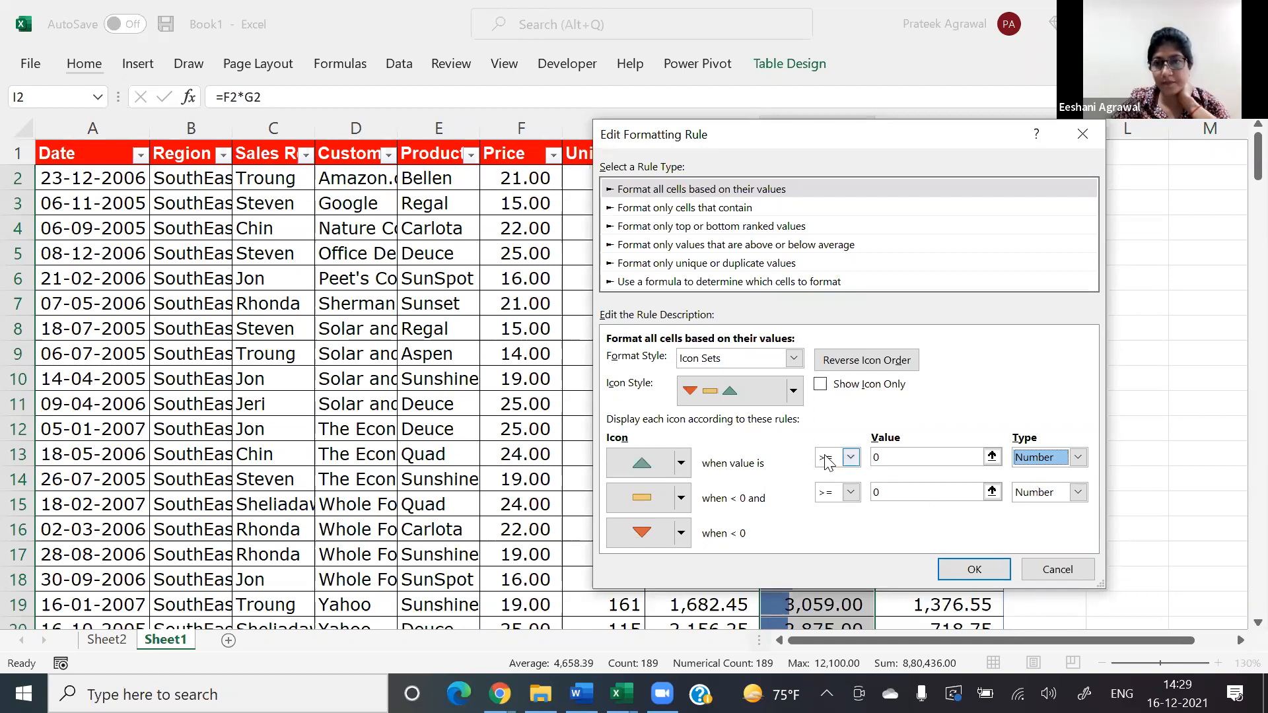
click(849, 459)
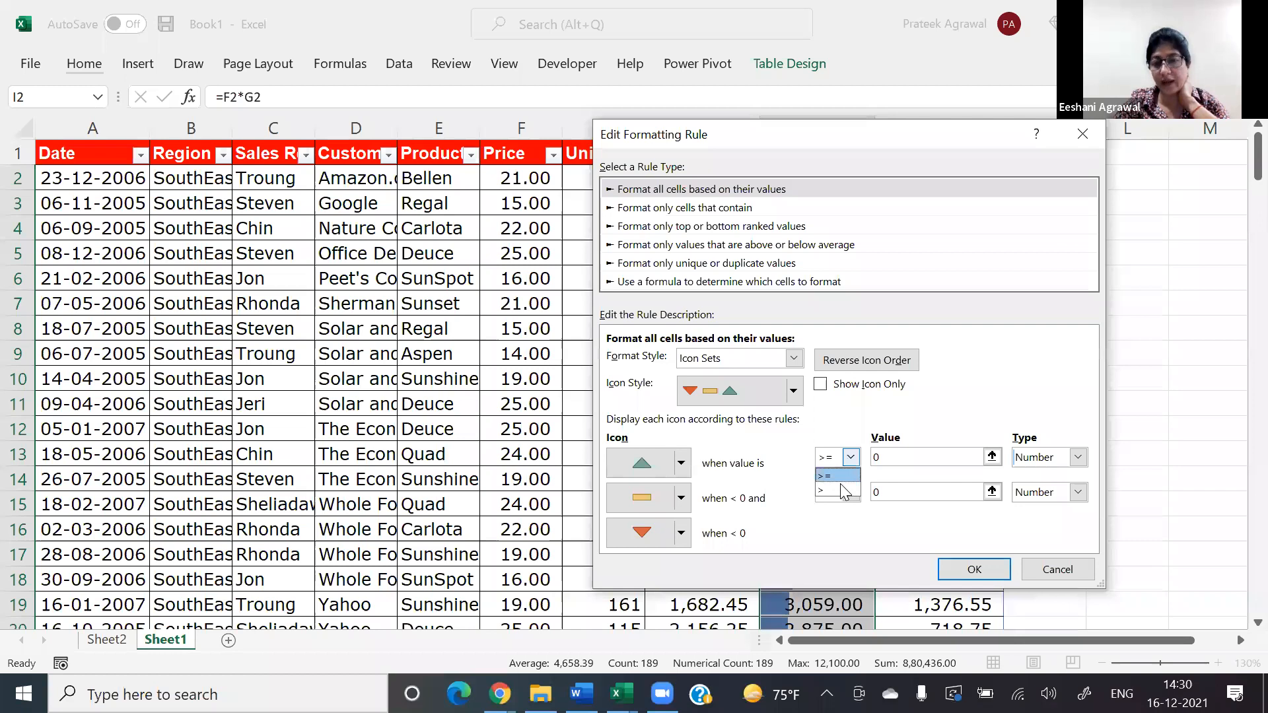
click(843, 397)
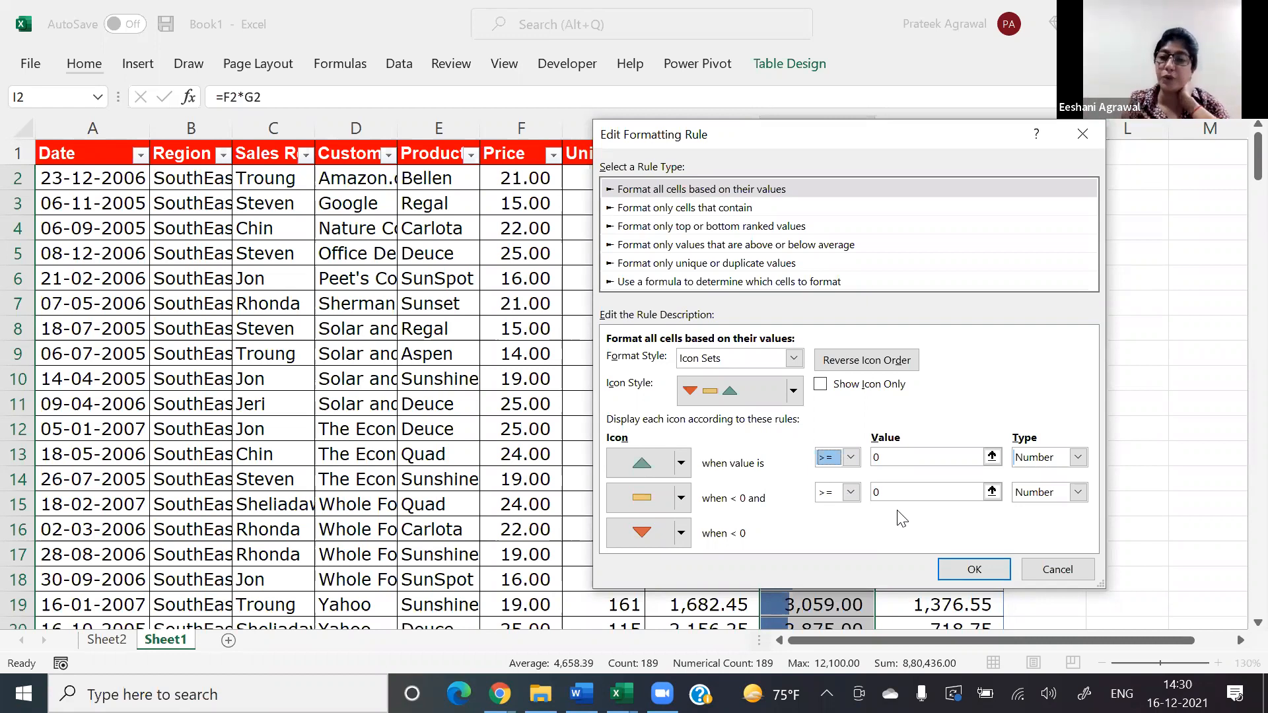
Step: Set the green triangle's threshold value to 3000
click(902, 454)
click(902, 455)
key(BackSpace)
text(30000)
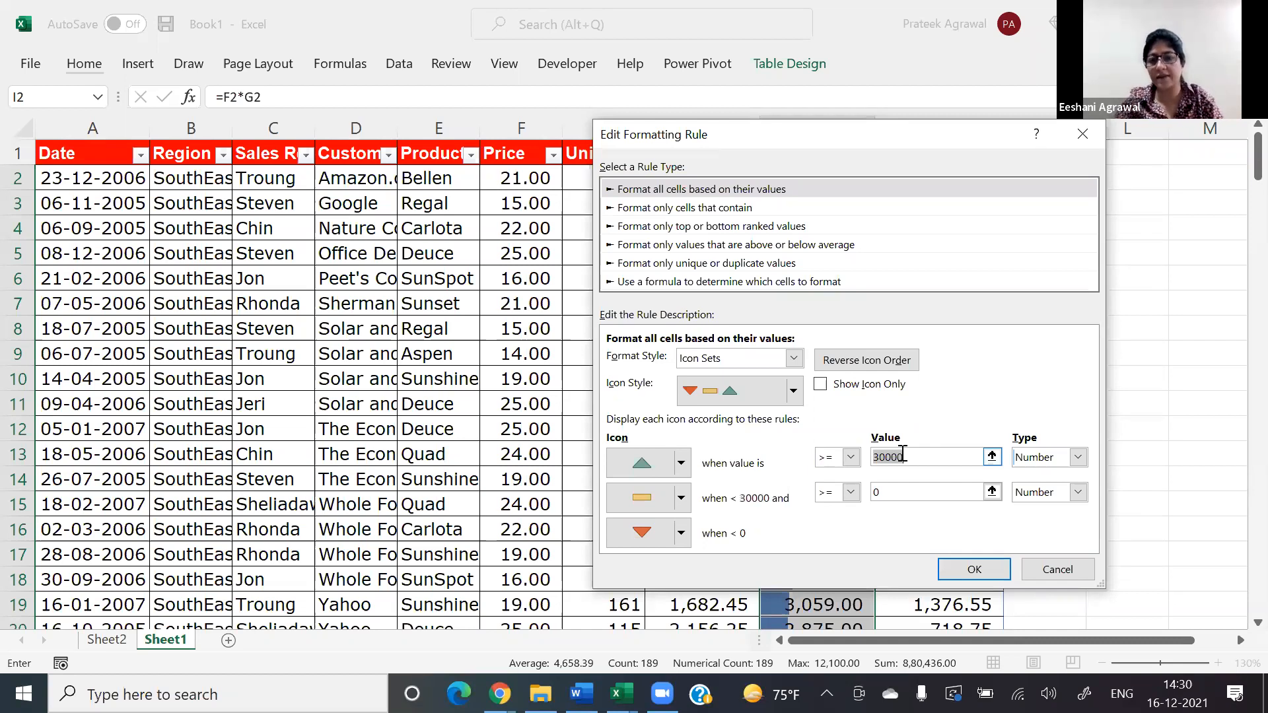
key(BackSpace)
key(BackSpace)
key(BackSpace)
key(BackSpace)
key(BackSpace)
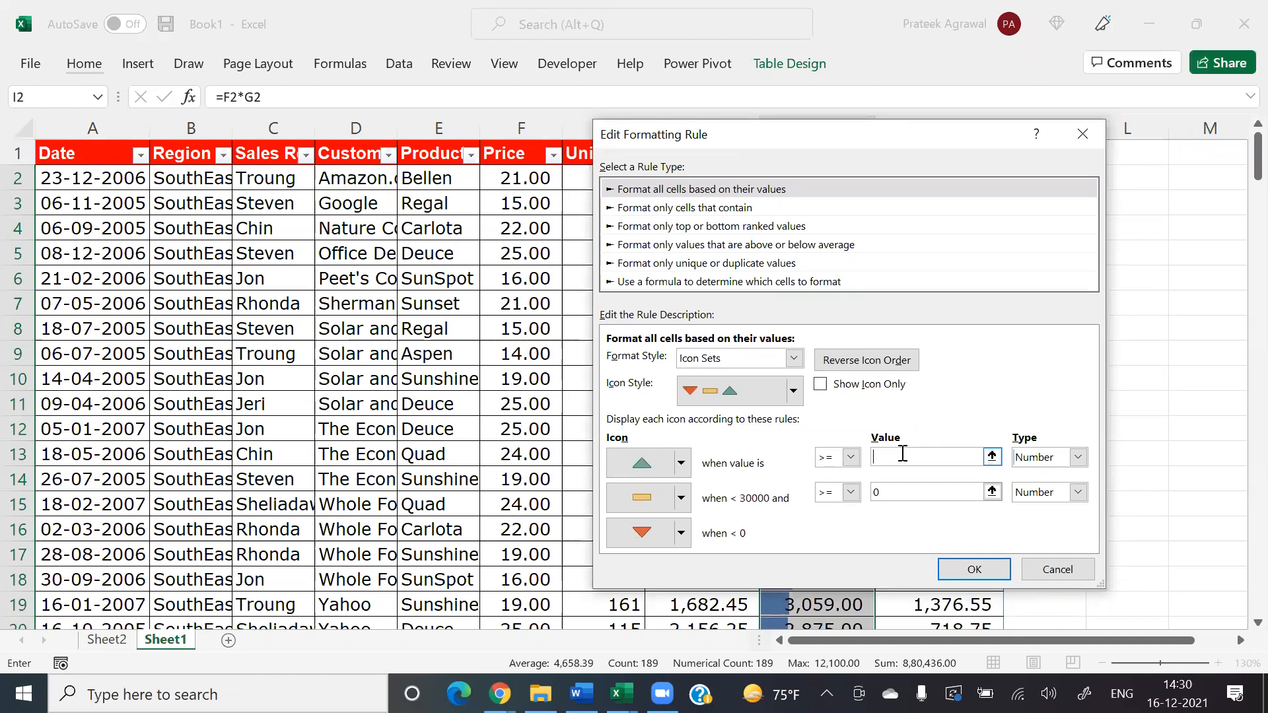
text(3000)
Step: Set the yellow dash's threshold value to 5000 and try to confirm the icon rule
key(Tab)
key(Tab)
key(Tab)
text(5000)
key(Tab)
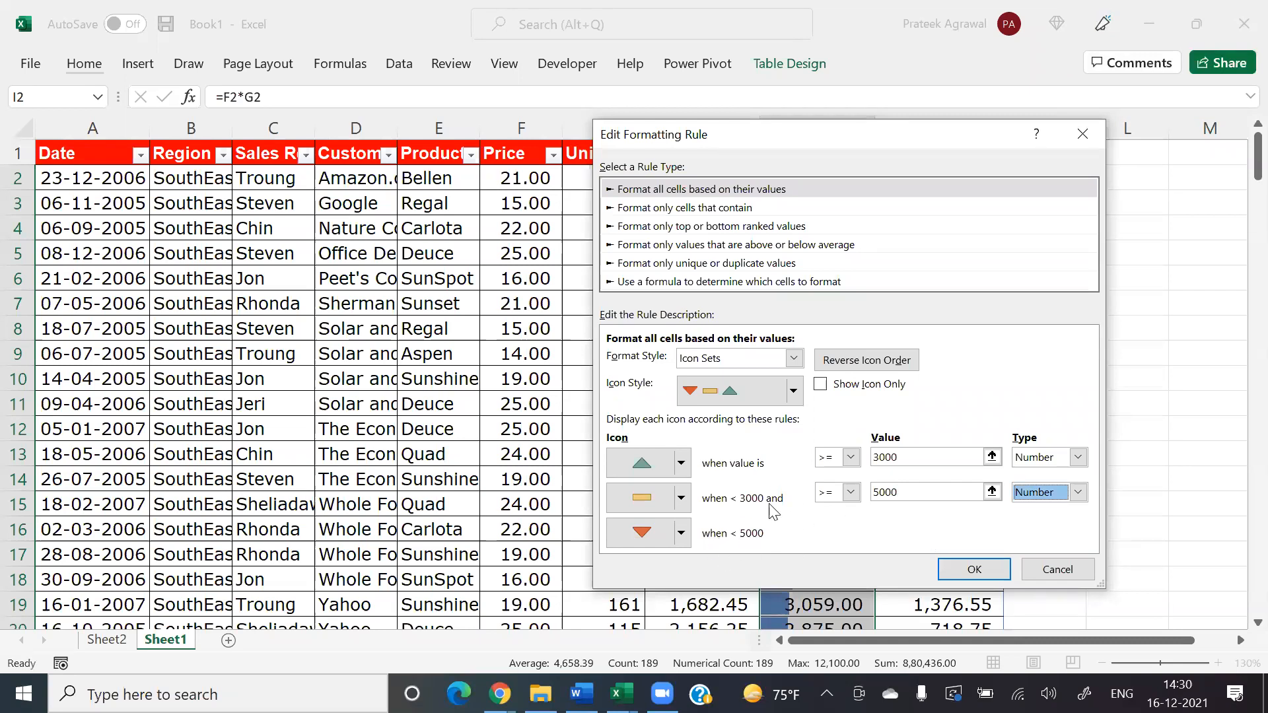
click(968, 570)
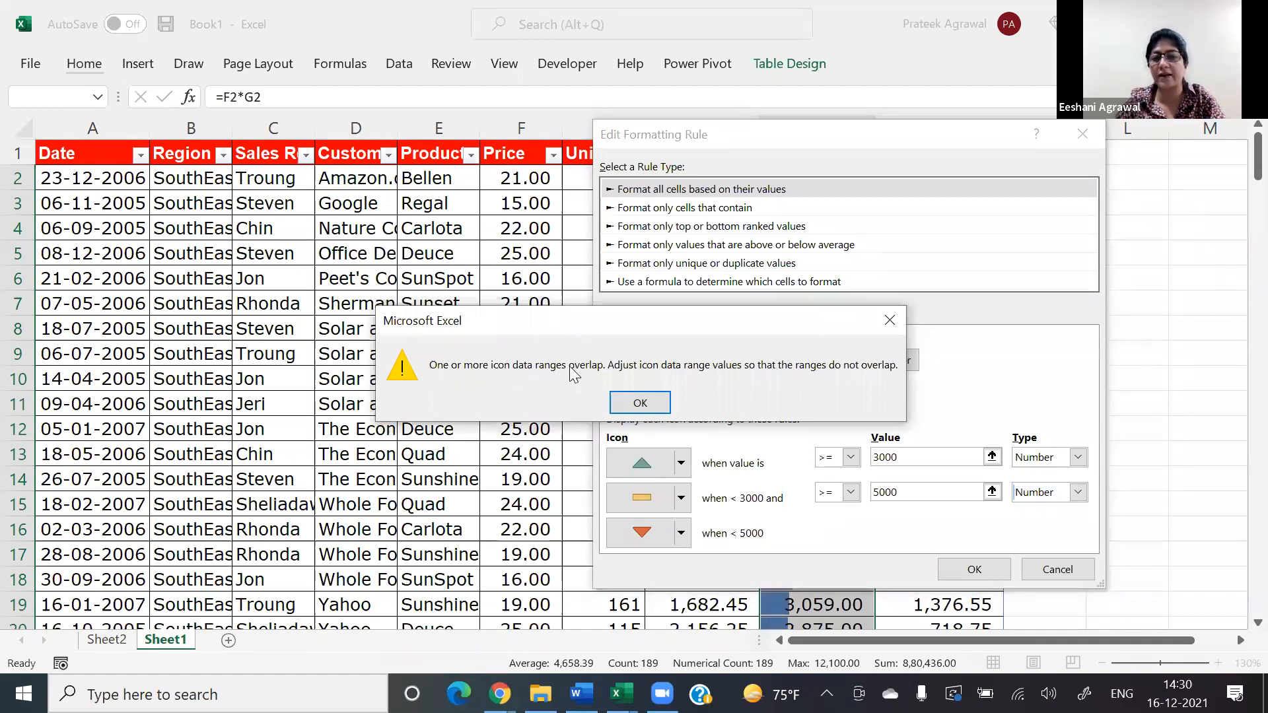
click(653, 406)
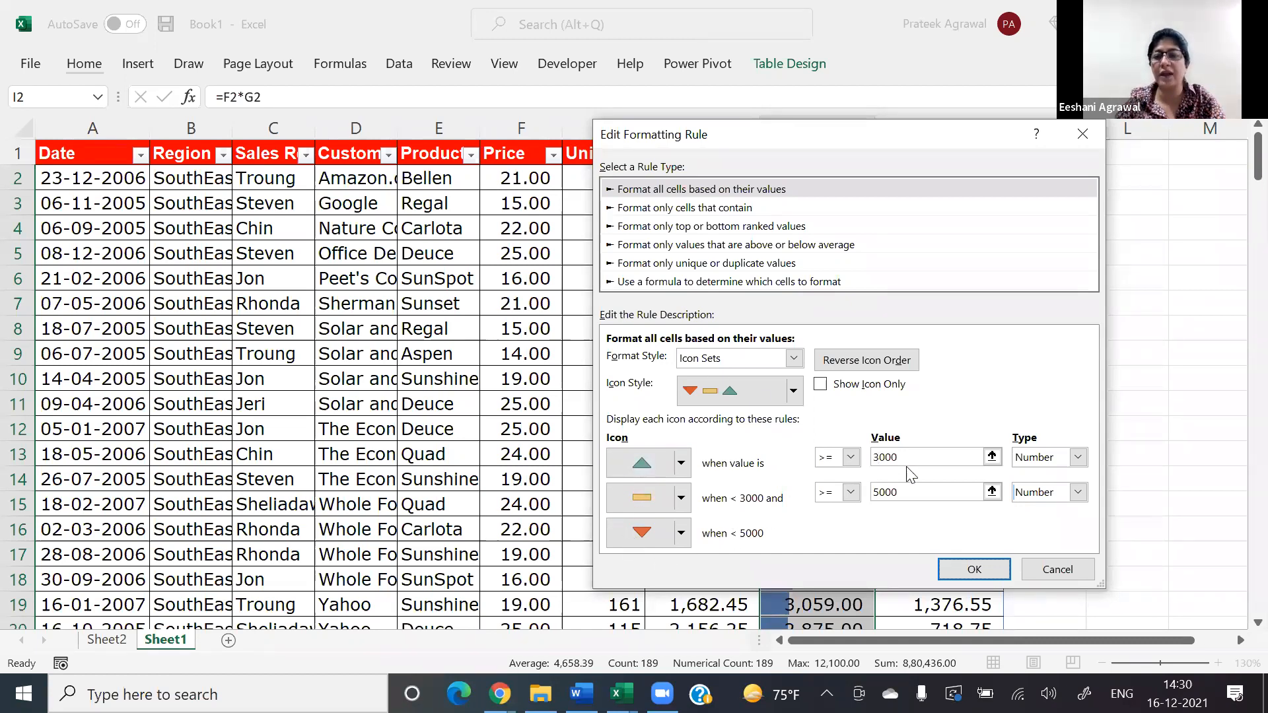
Step: Raise the green triangle's threshold value to 8000
click(921, 458)
key(BackSpace)
key(BackSpace)
key(BackSpace)
key(BackSpace)
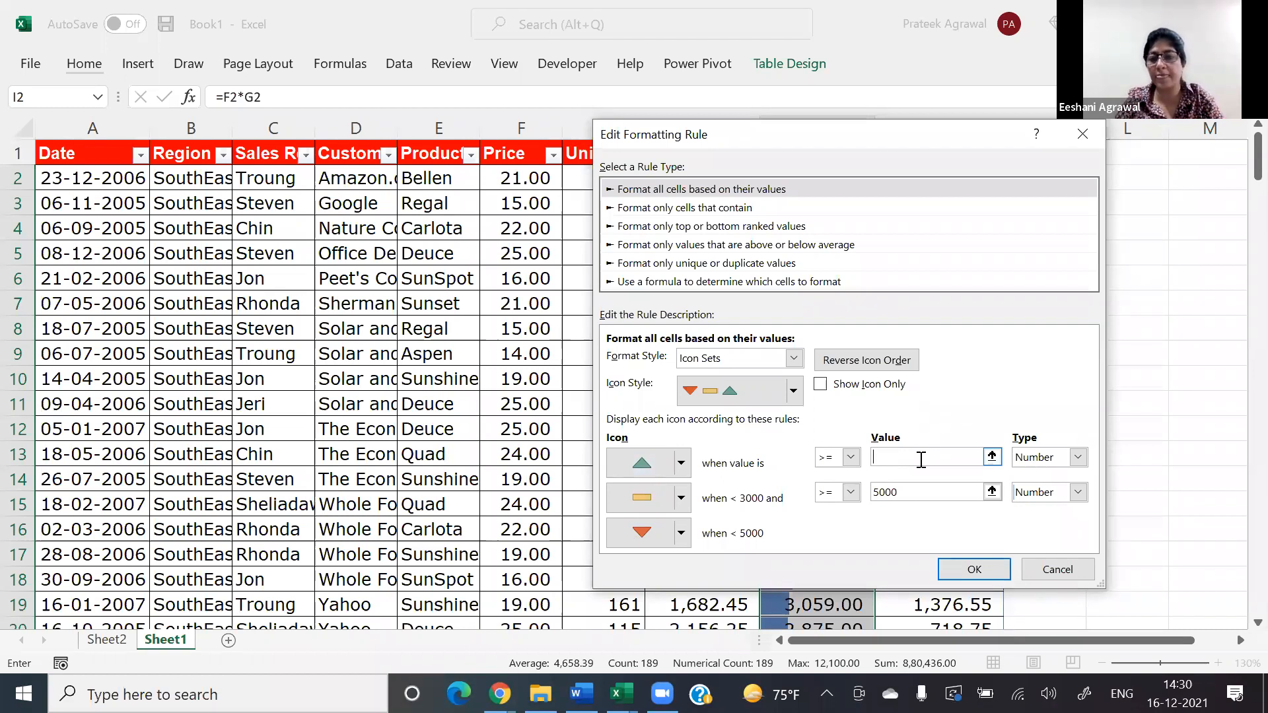
text(8000)
key(Tab)
key(Tab)
key(Tab)
key(Tab)
key(Tab)
key(Tab)
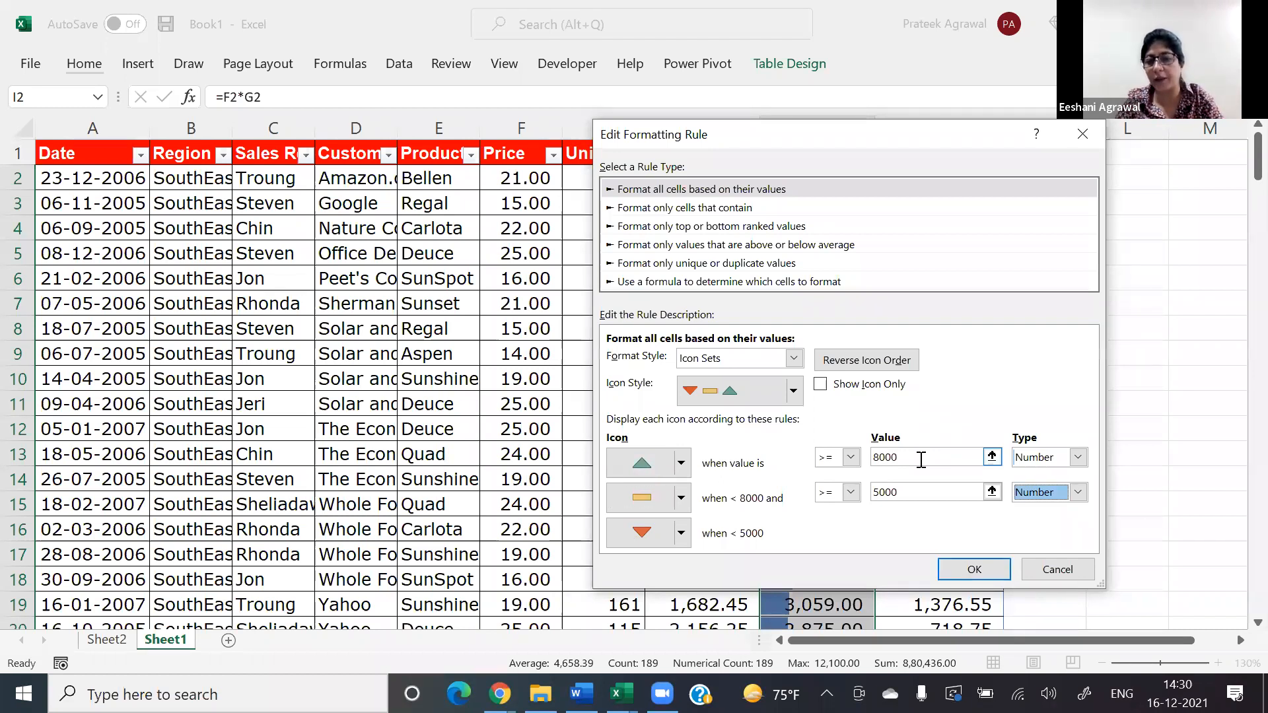
Step: Apply the icon rule with the yellow dash's threshold at 3000 and widen the Sales column to fit its values
double_click(920, 492)
key(BackSpace)
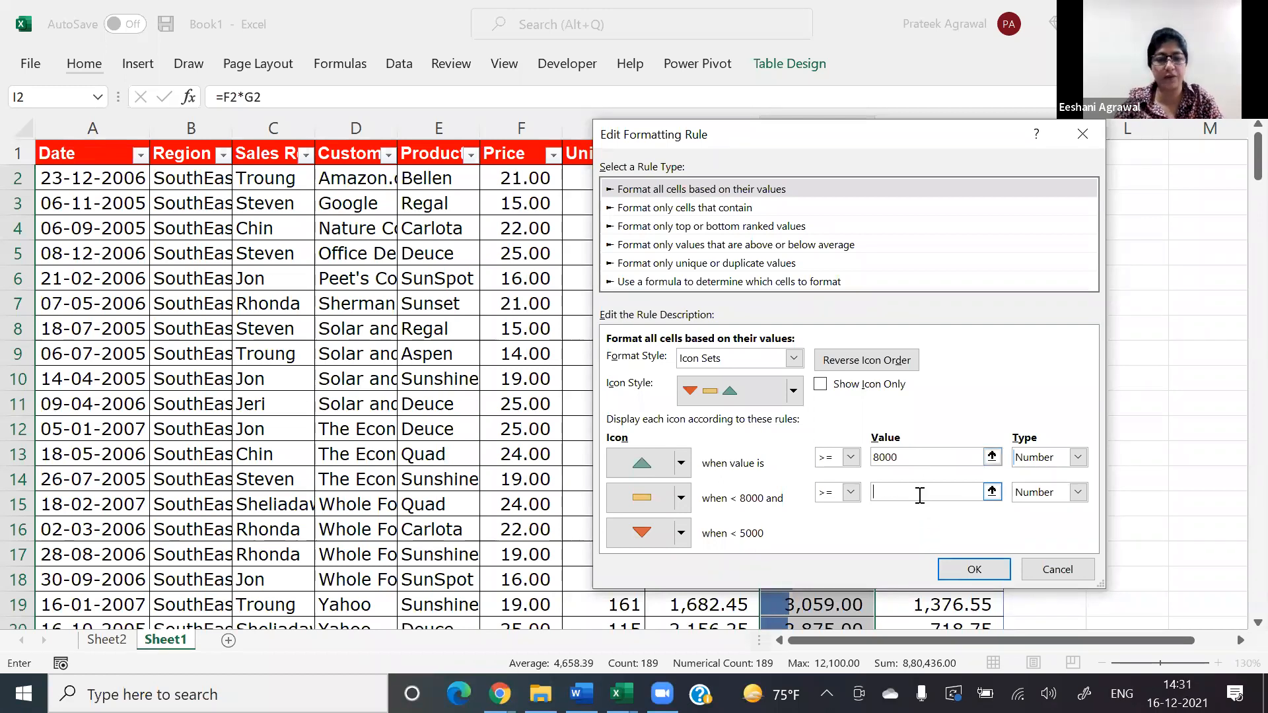
text(3000)
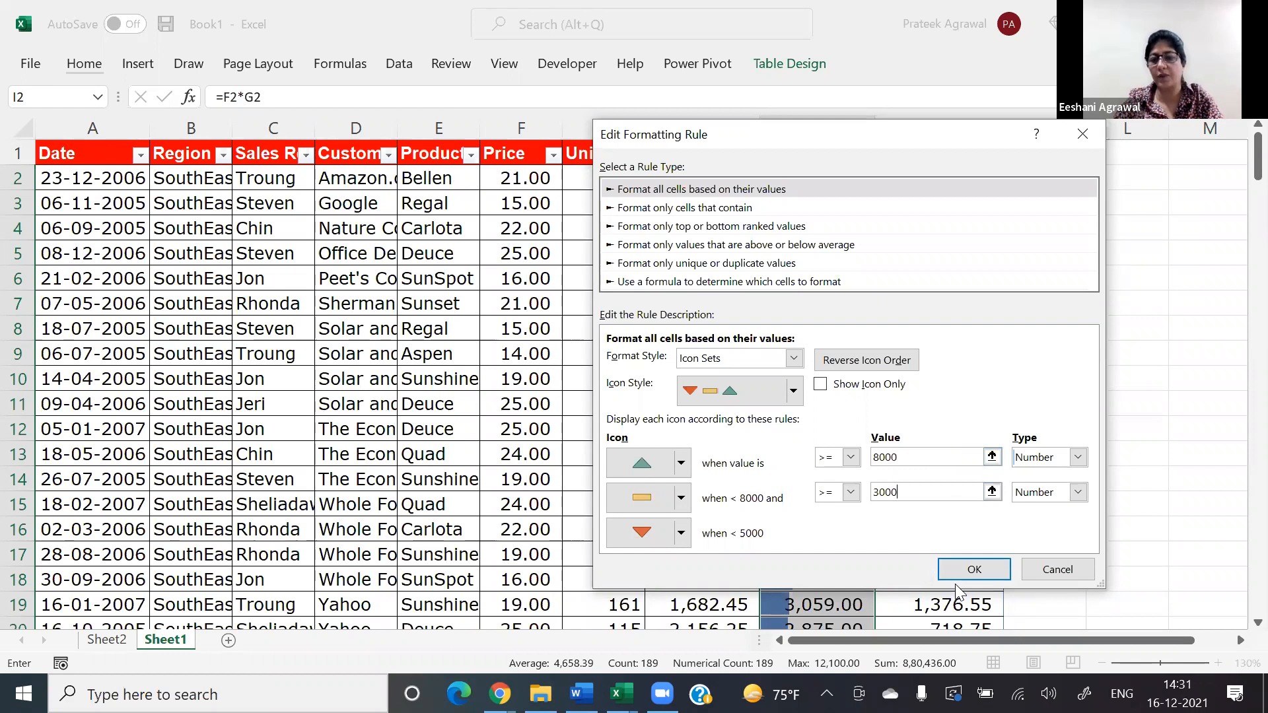
click(970, 569)
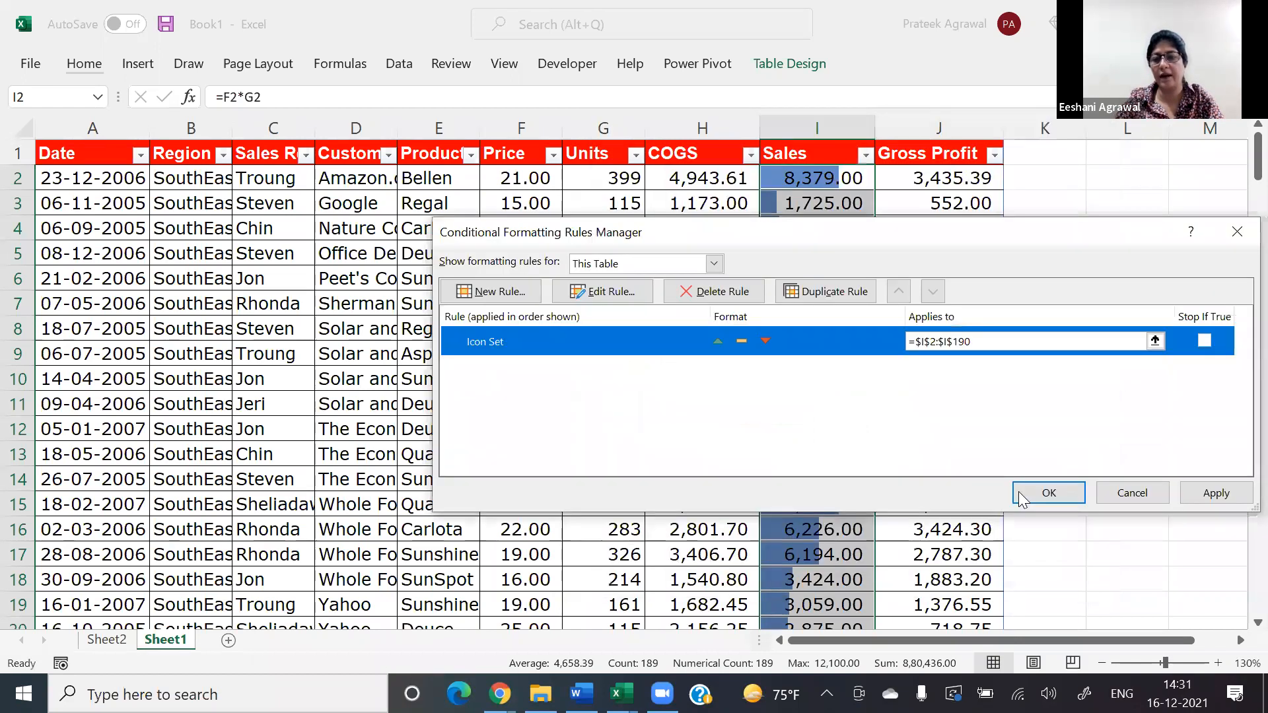
click(1025, 494)
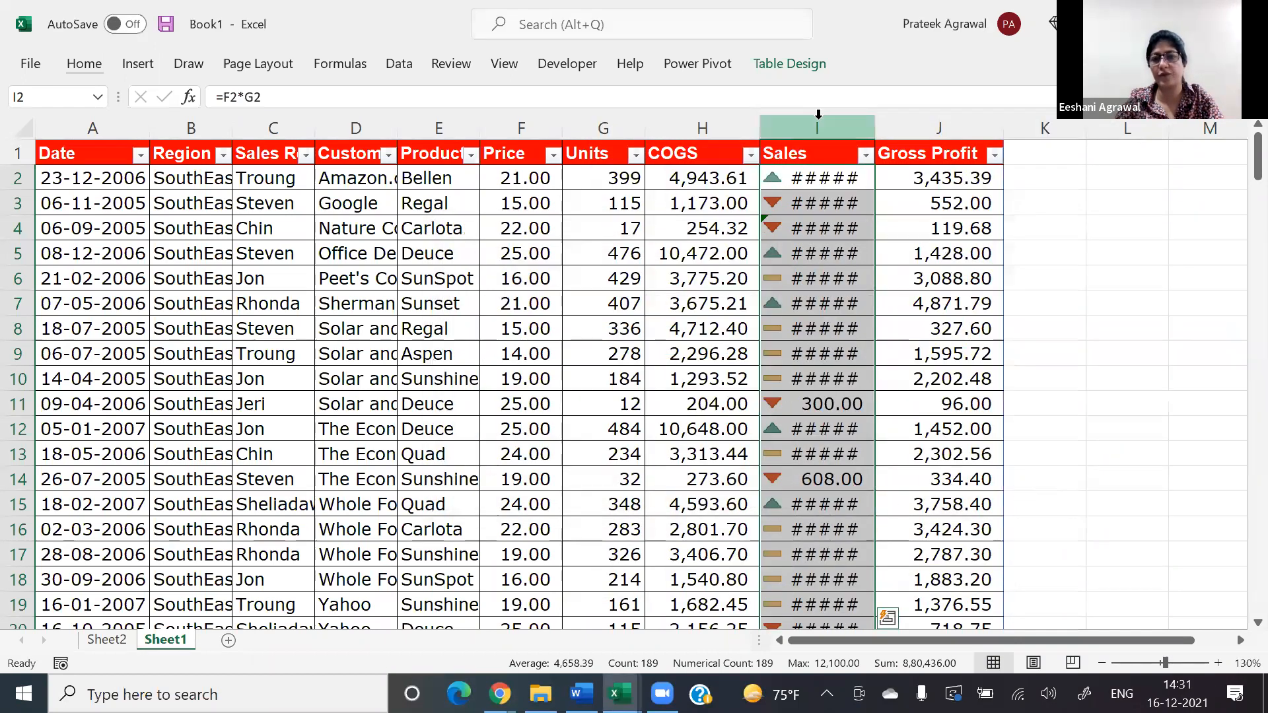
drag(877, 122, 925, 122)
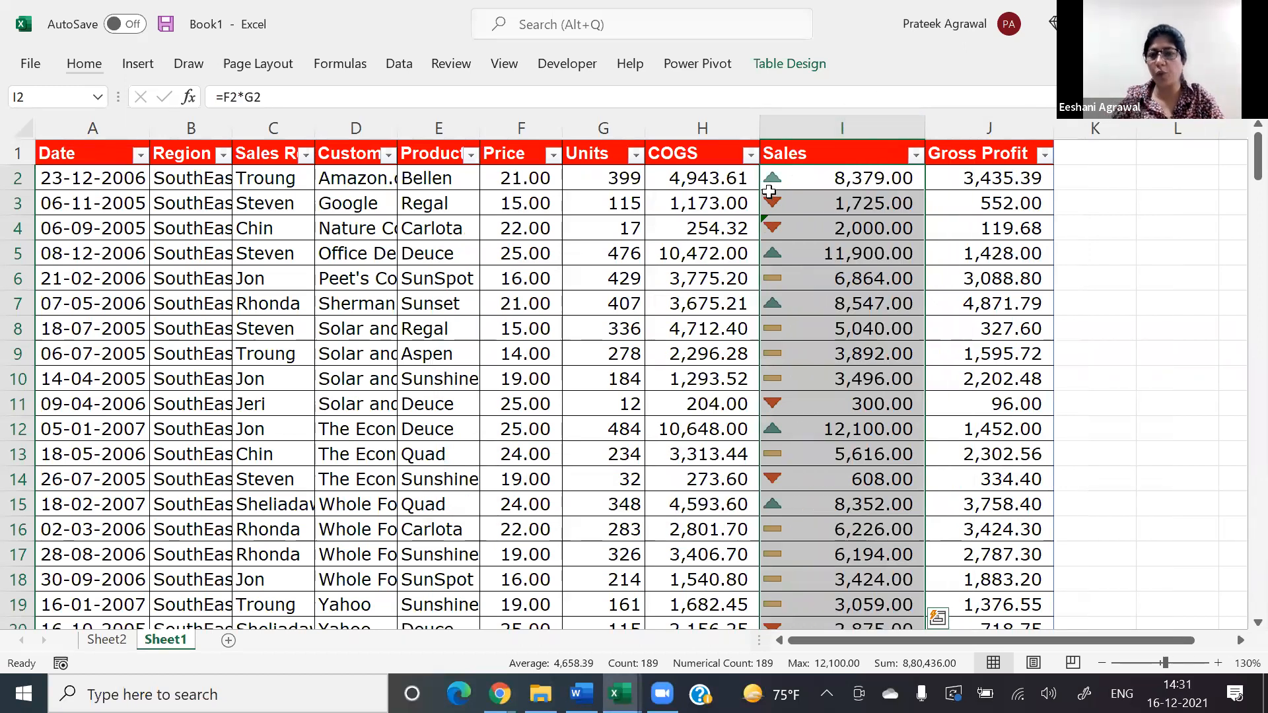
Step: Edit the Sales column's icon set rule to show icons only and apply it
key(alt)
key(h)
key(l)
key(r)
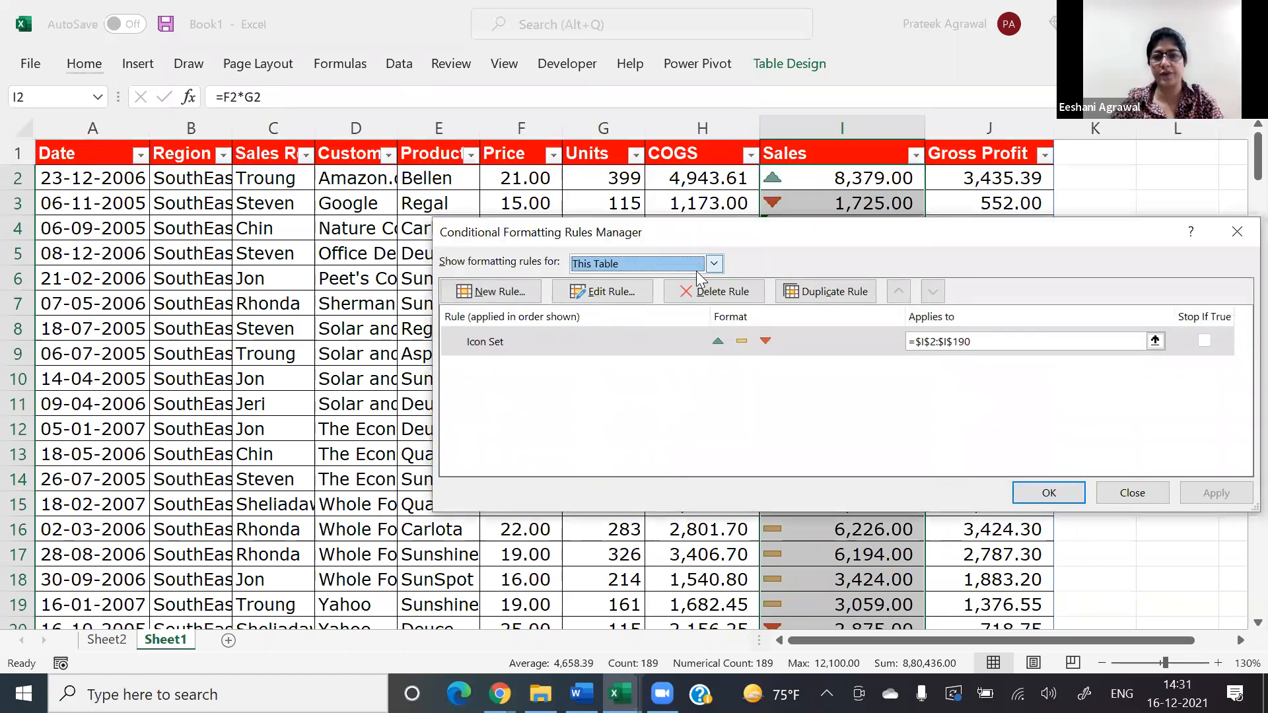
click(612, 295)
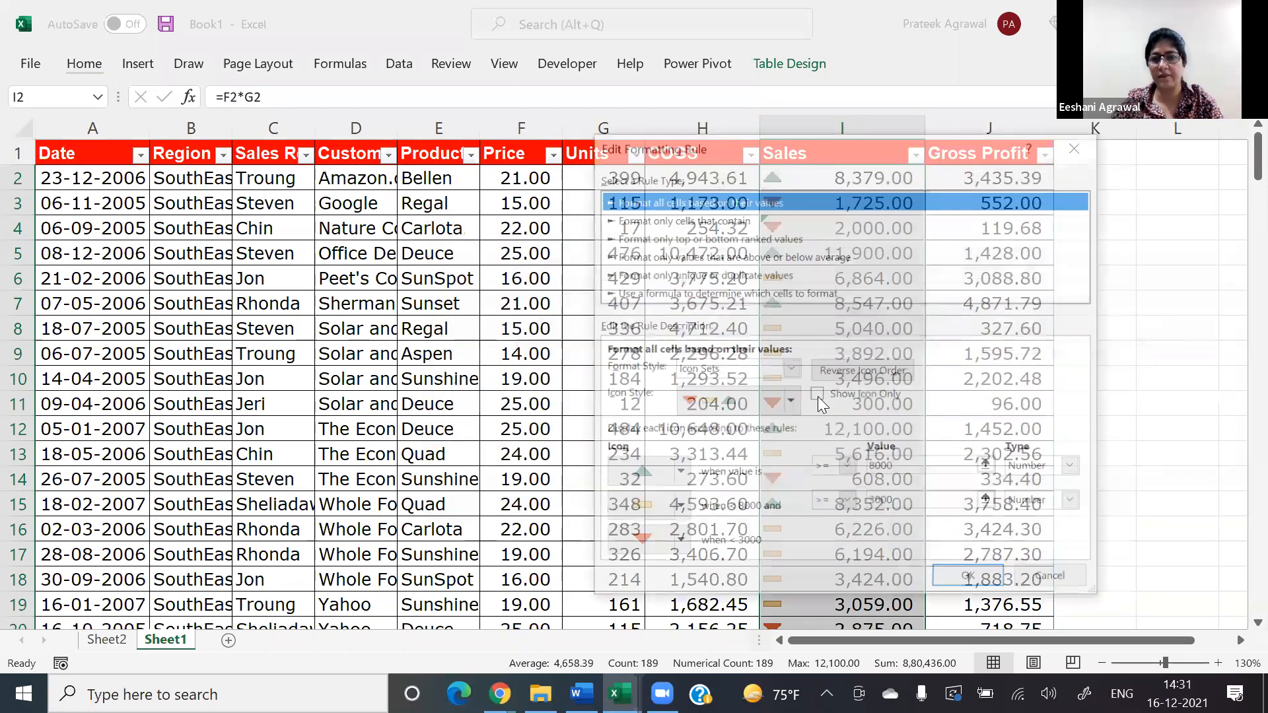
click(817, 395)
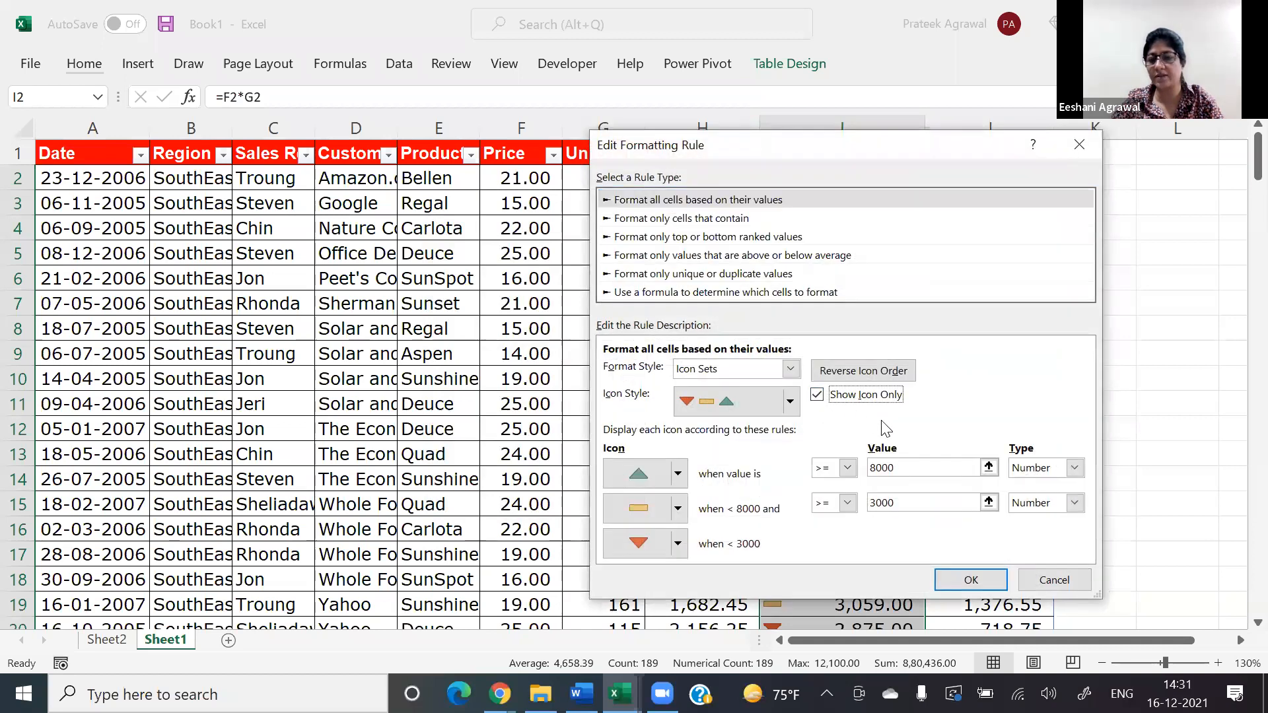
click(952, 581)
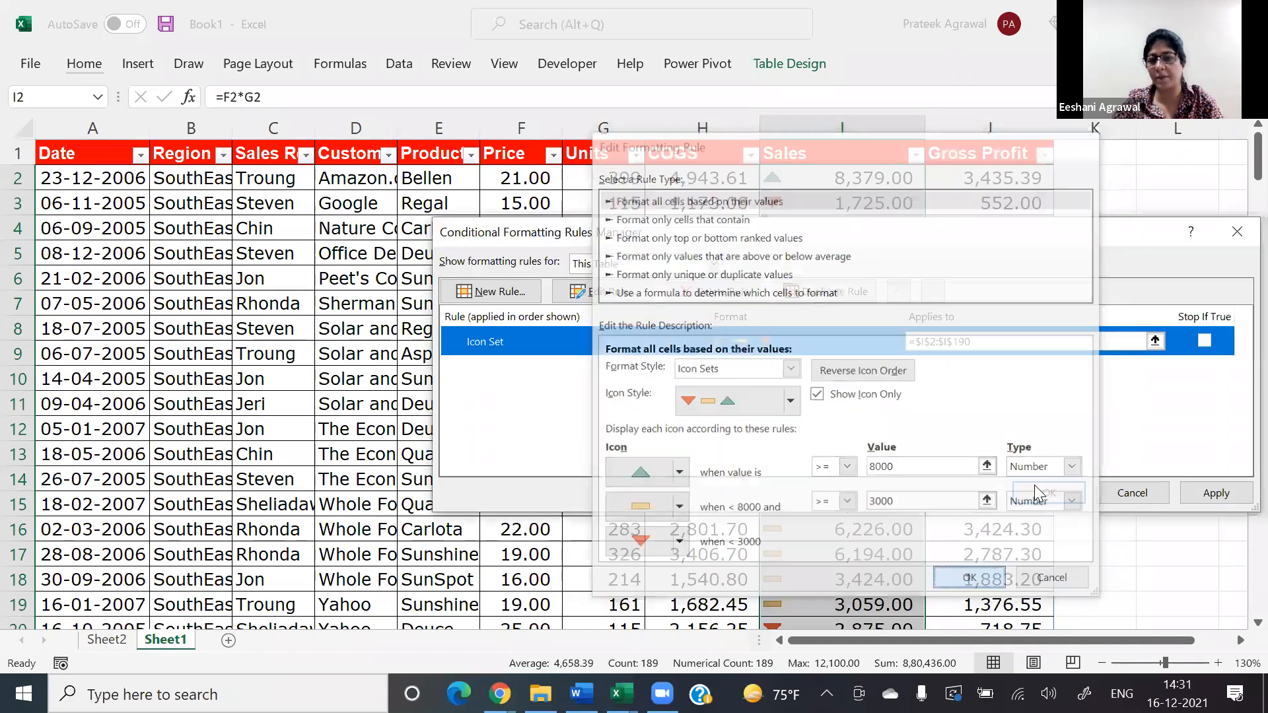
click(1034, 490)
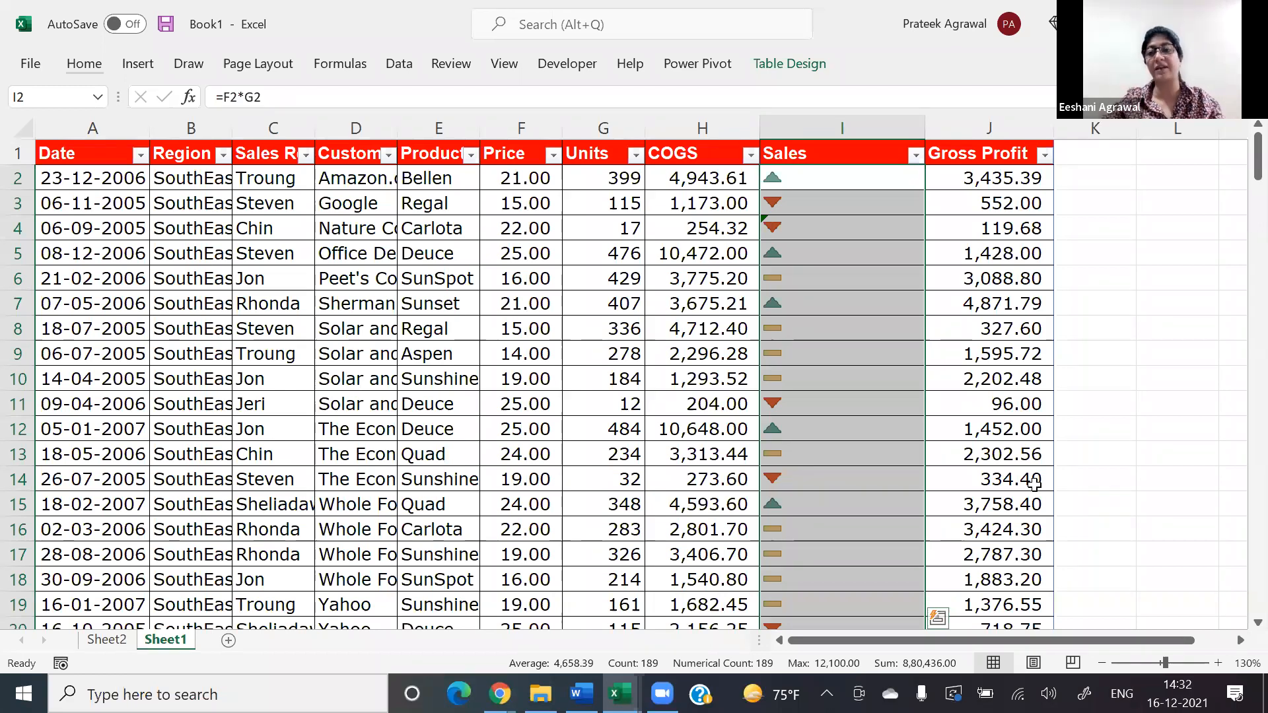
Step: Copy the first Sales cell with its icon formatting into L2:L4, in the blank area beside the table, to start a legend
key(Right)
key(Right)
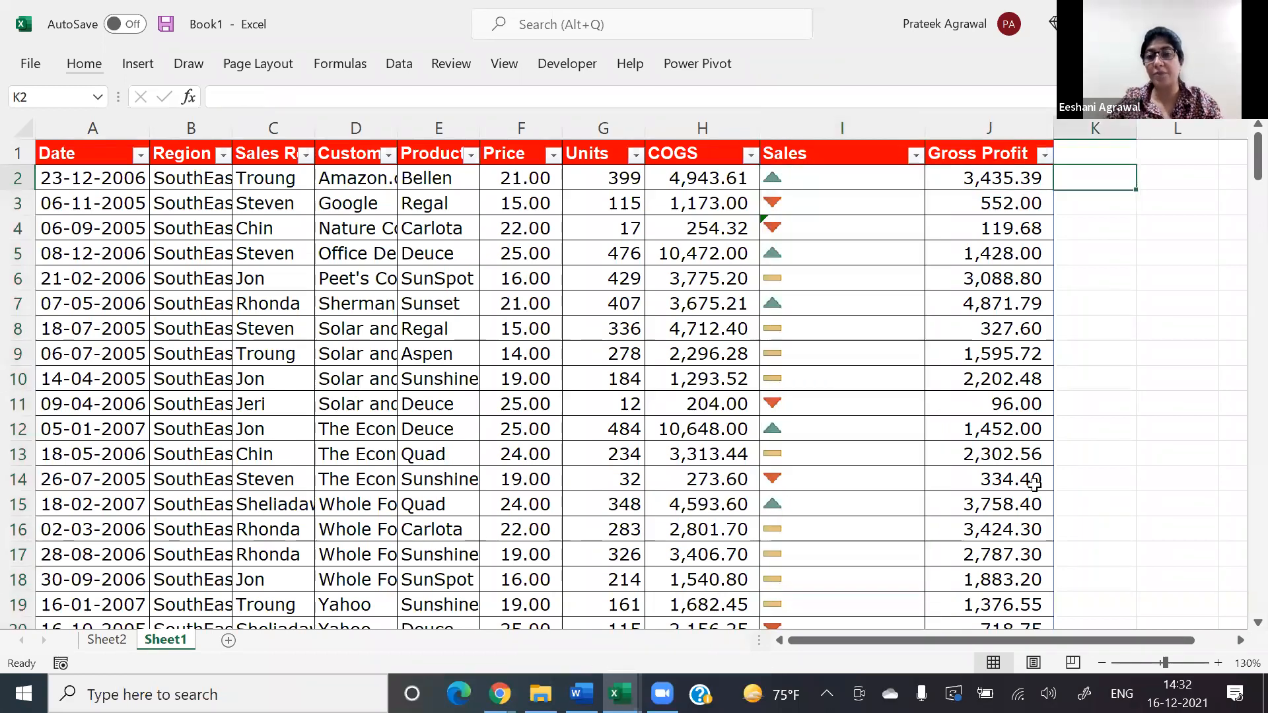
key(Right)
key(Right)
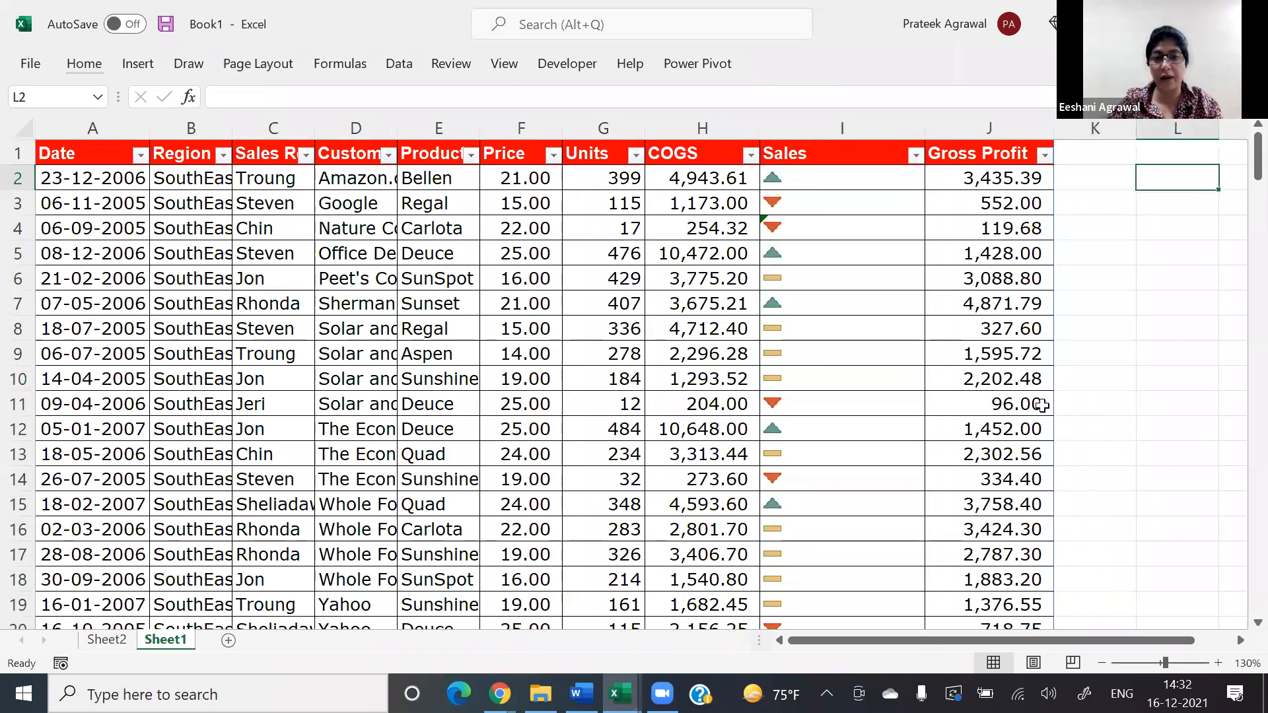
key(Right)
key(Right)
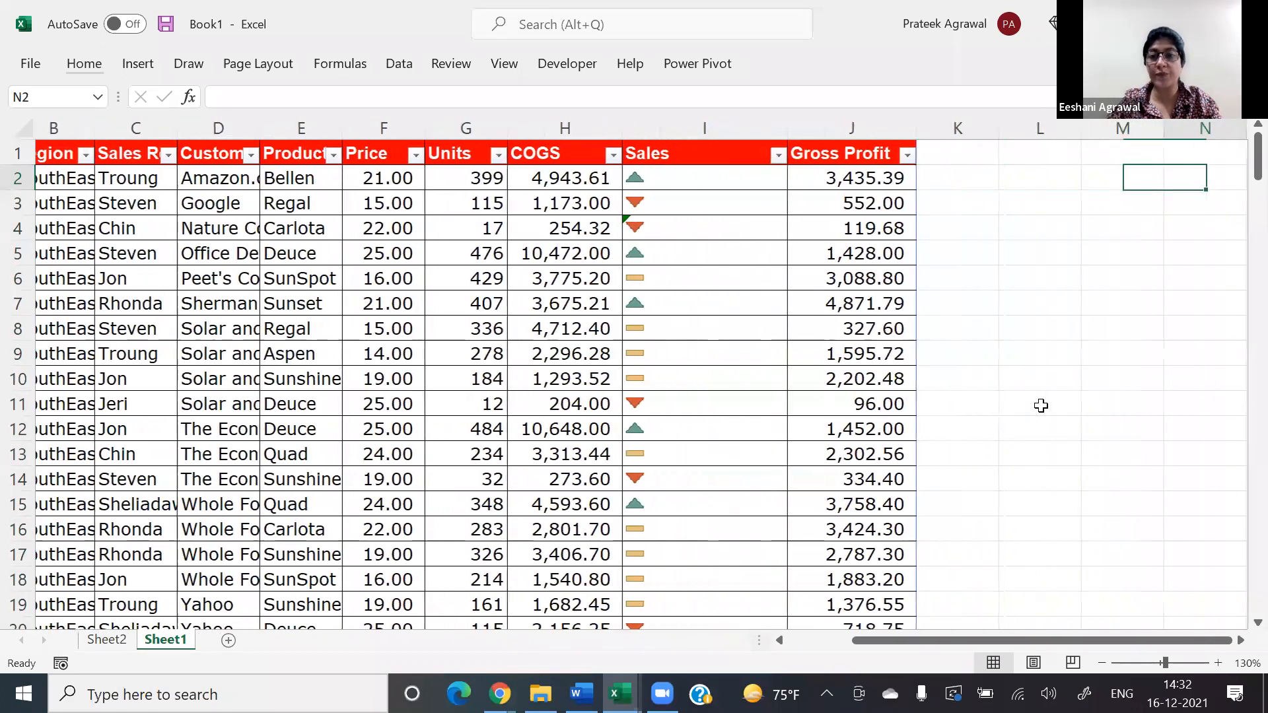
key(Right)
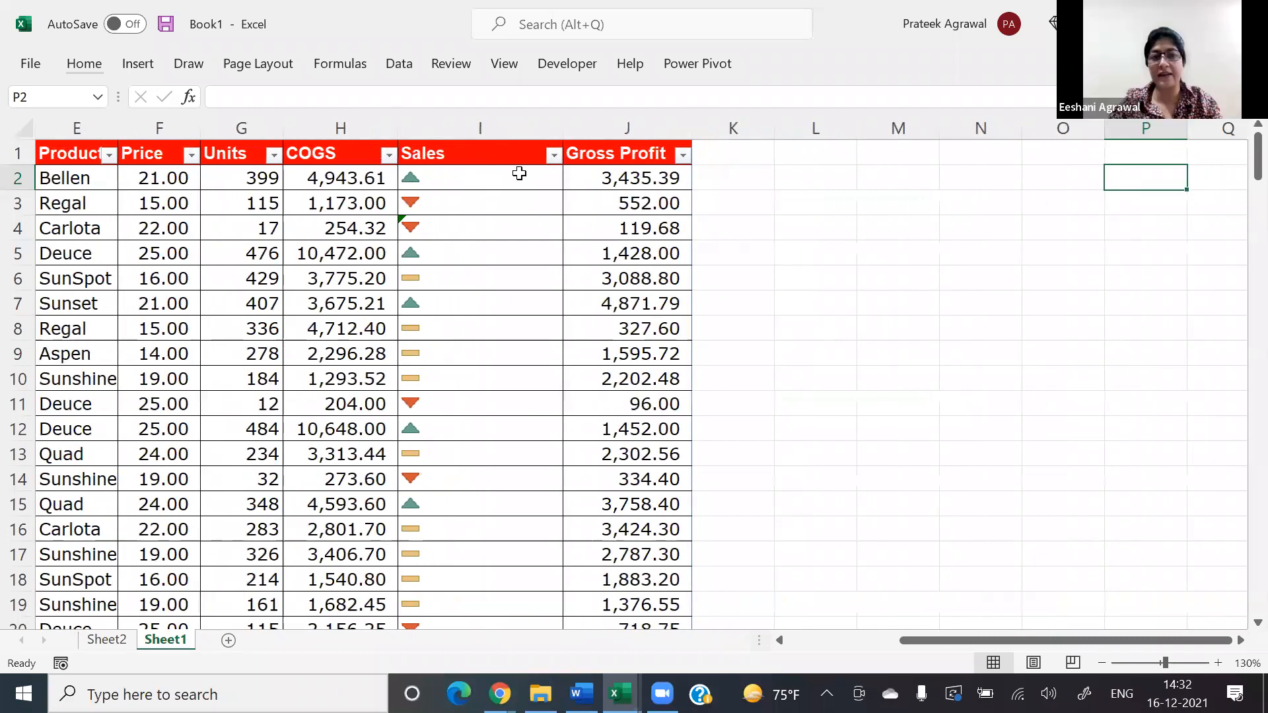
click(519, 174)
key(ctrl+c)
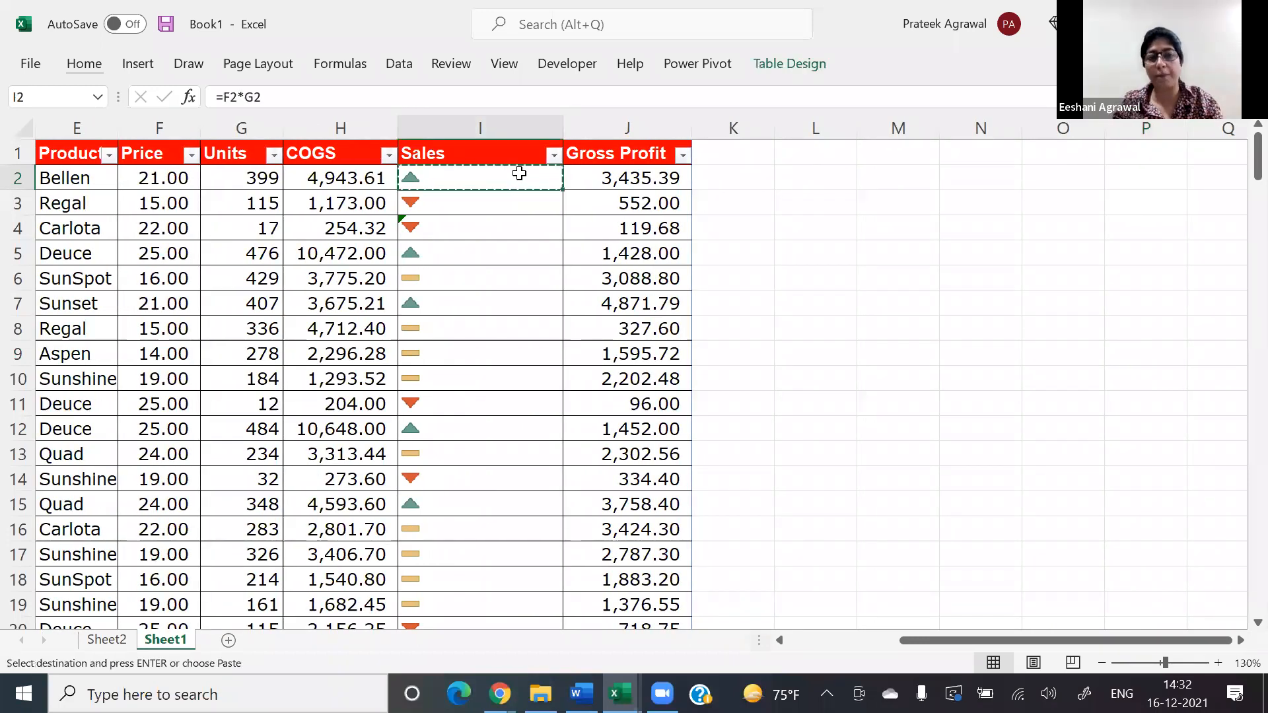
key(Right)
key(Right)
key(Right)
key(shift+Down)
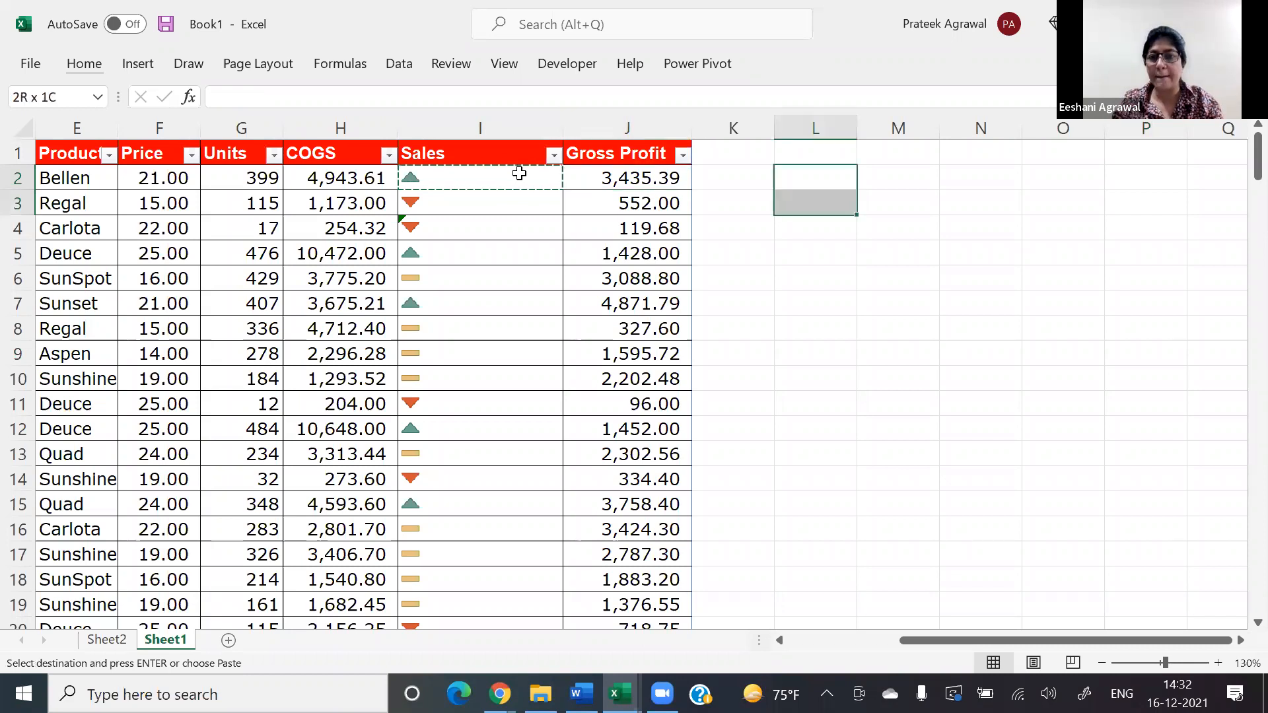
key(shift+Down)
key(ctrl+v)
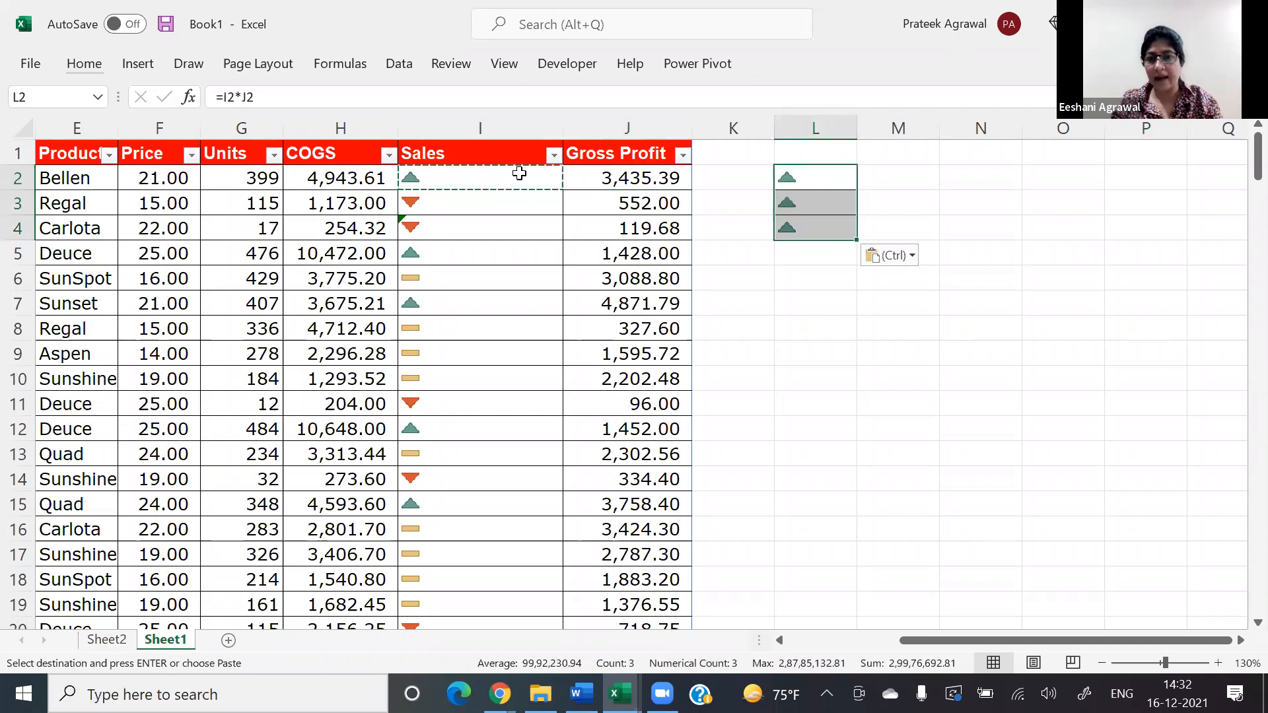
Step: Overwrite L3 with a value in the yellow dash's range and L4 with 2000, giving each legend cell its own icon
key(shift+Up)
key(shift+Up)
key(Down)
key(Down)
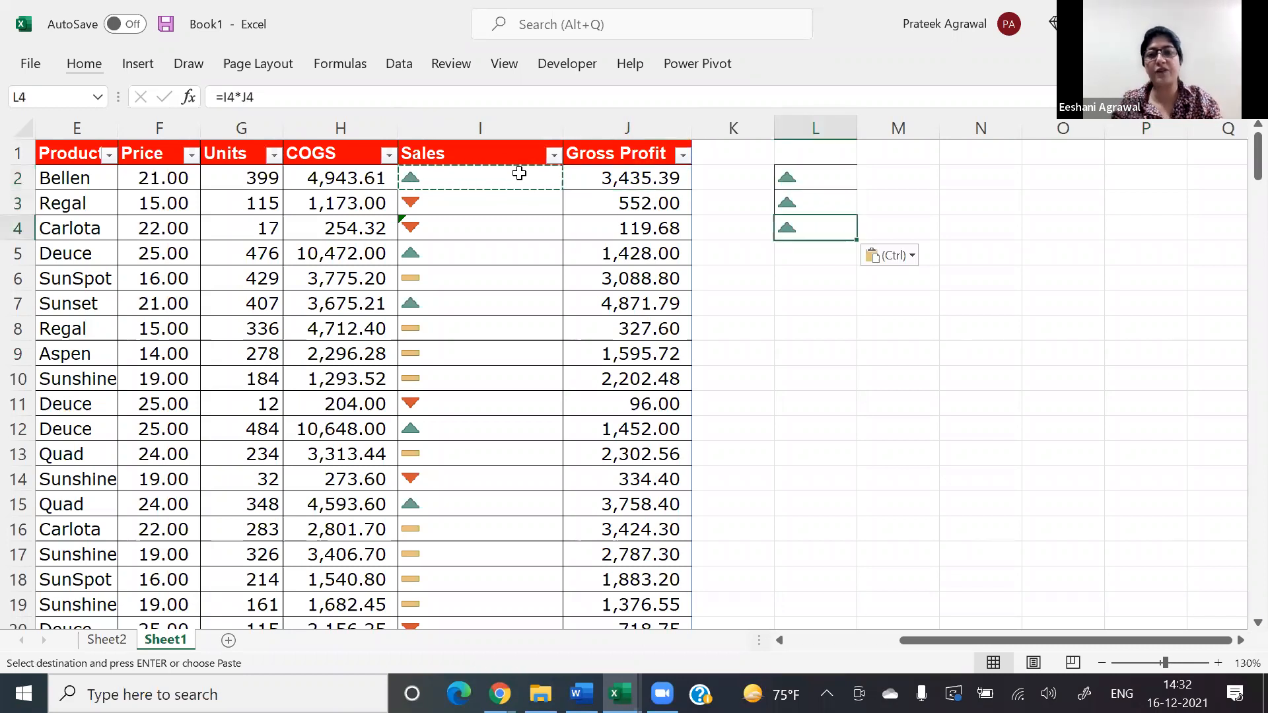
key(Up)
key(Up)
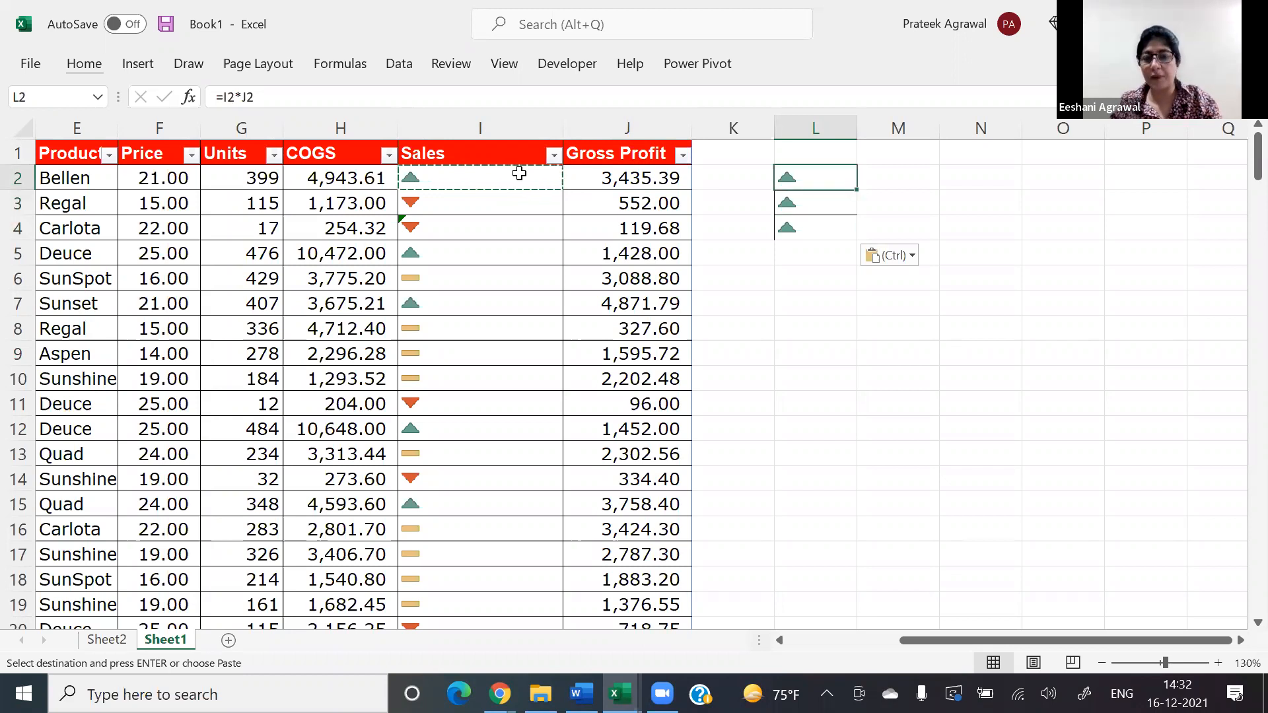
key(Down)
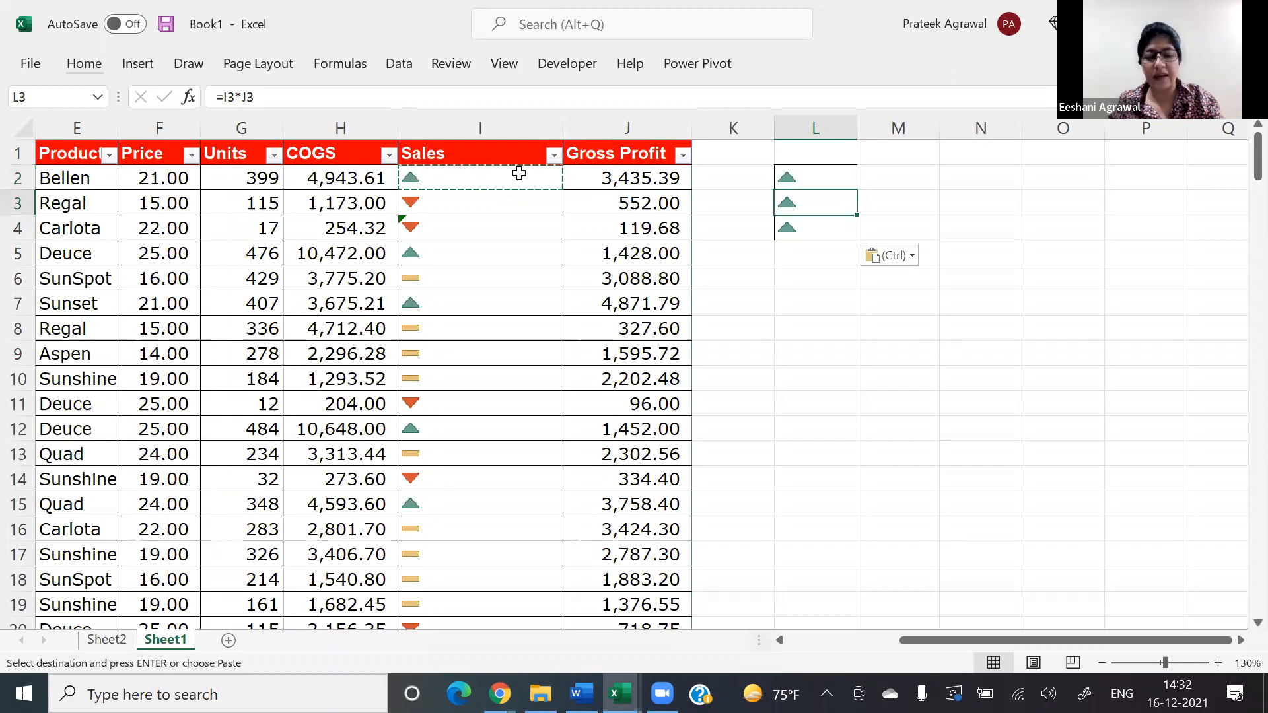
text(50)
key(Return)
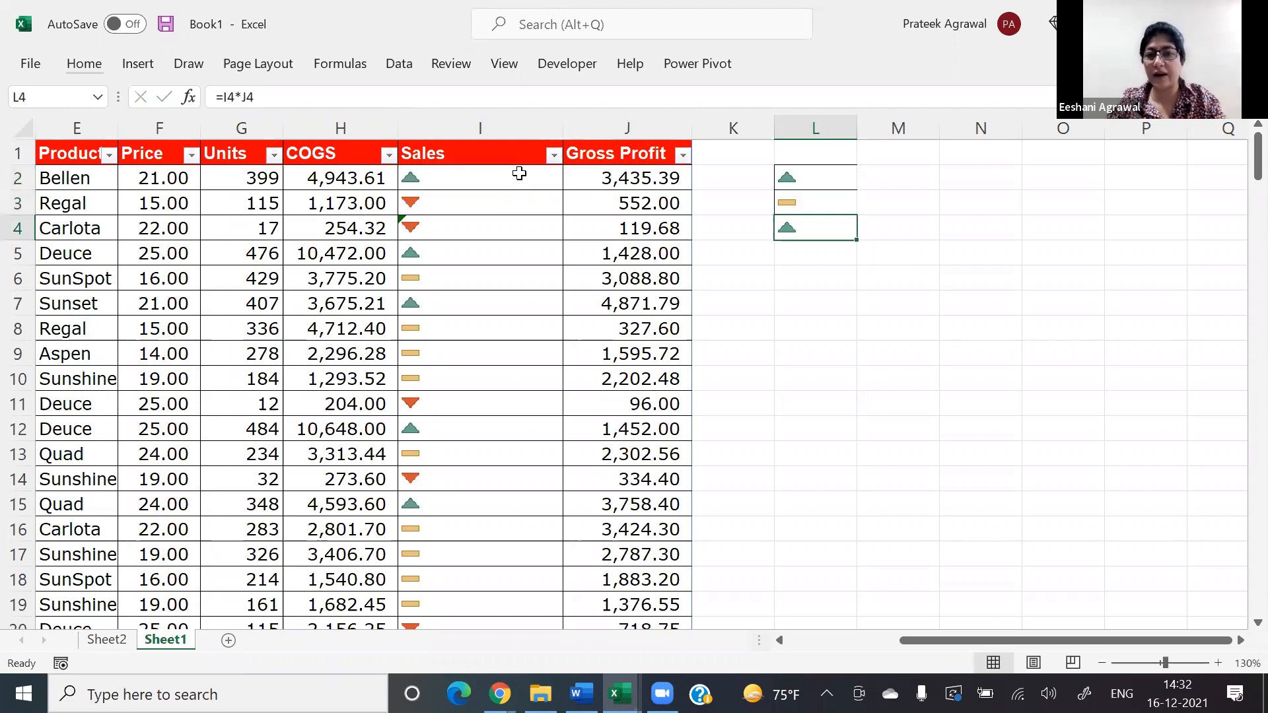
key(F2)
key(Return)
key(Up)
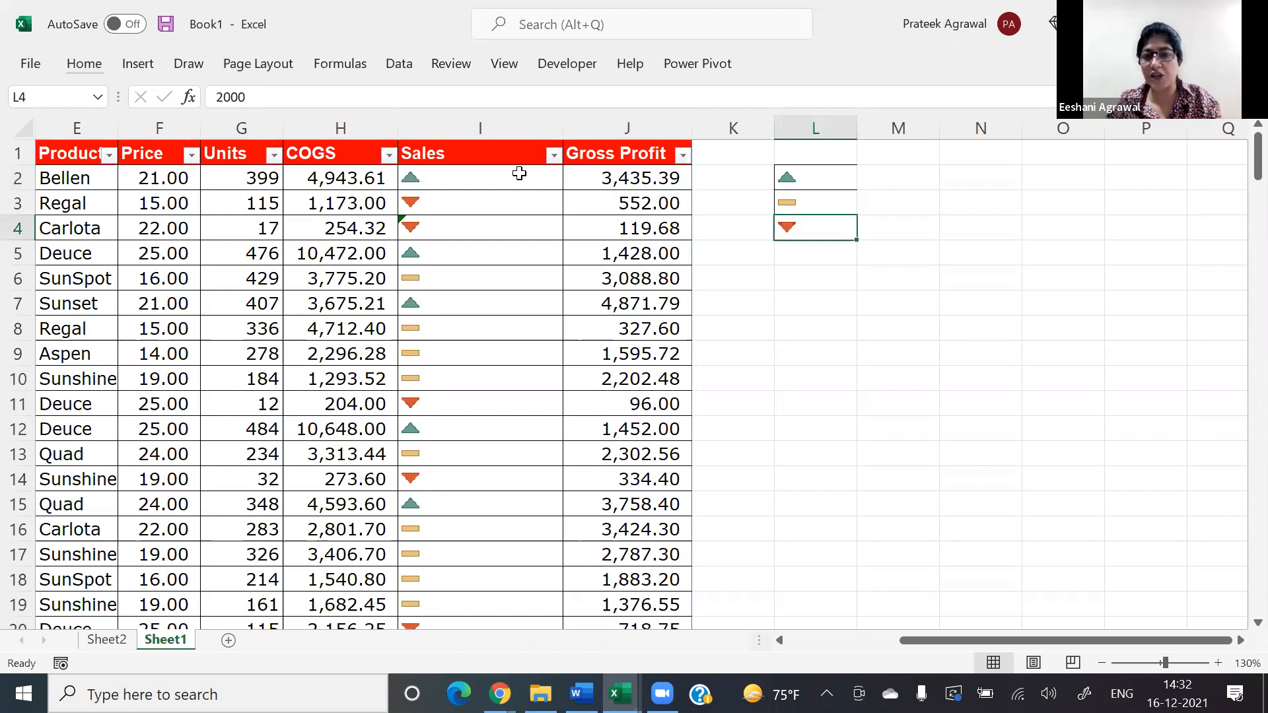
Step: Label the legend's green triangle with >8000 in cell M2
key(Up)
key(Up)
key(Right)
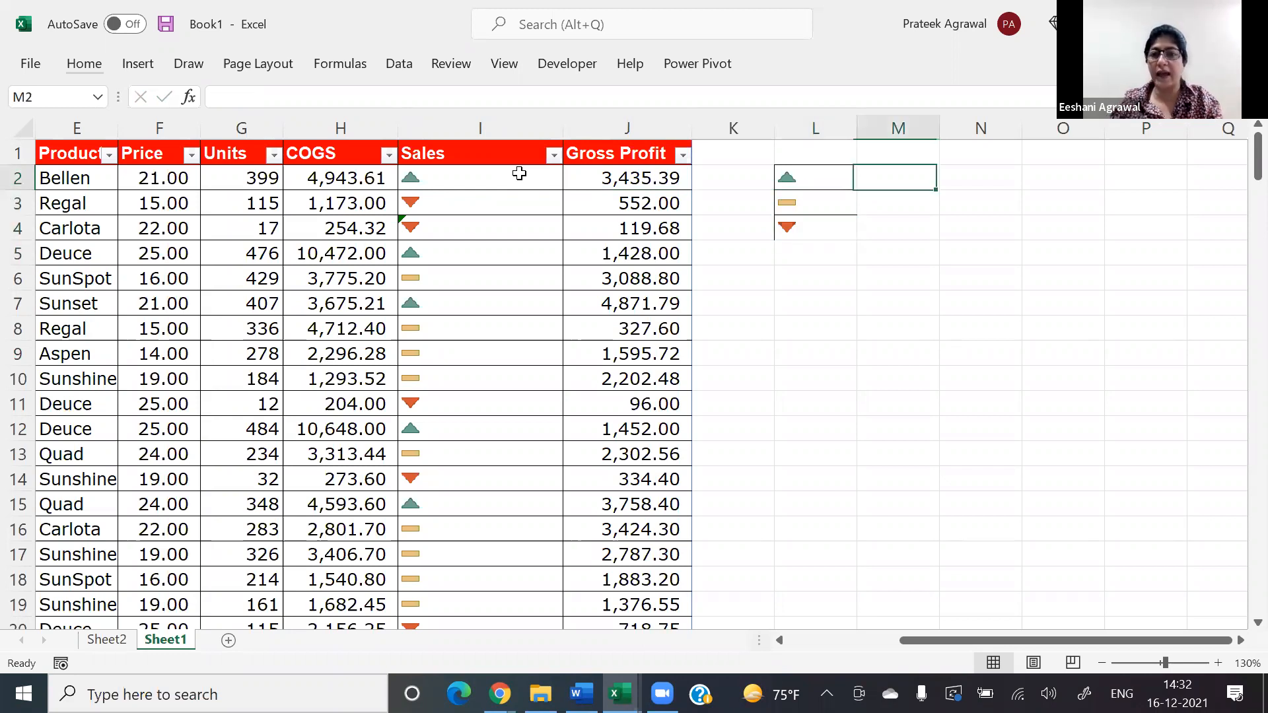
text(>)
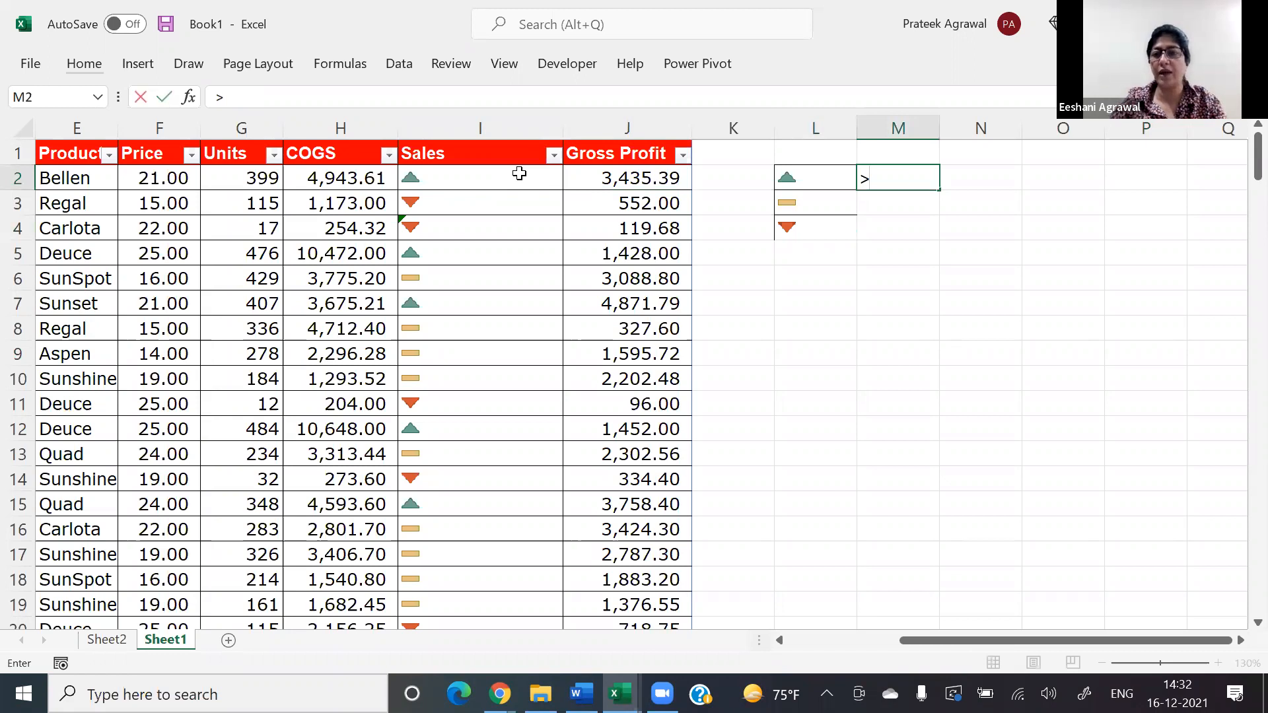
text(8000)
key(ctrl+Return)
key(Down)
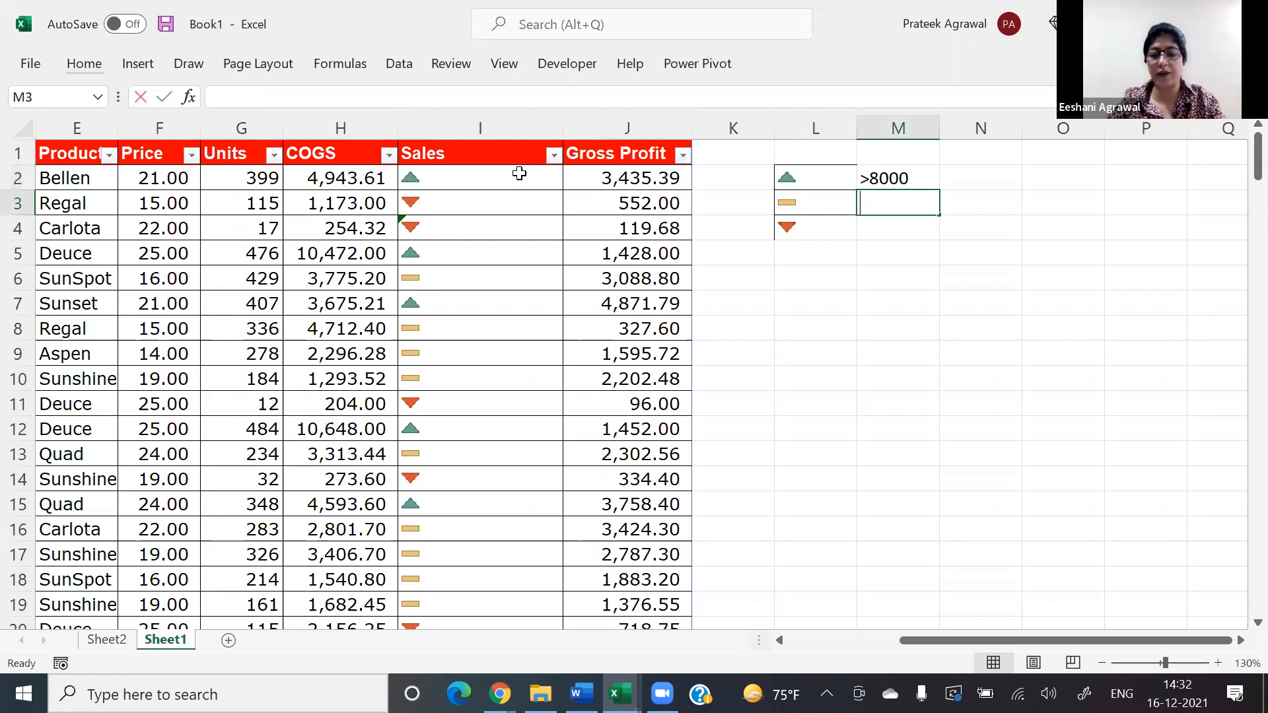
Step: Label the yellow dash 8000-3000 as text in M3 and the red triangle <3000 in M4
text('8000-)
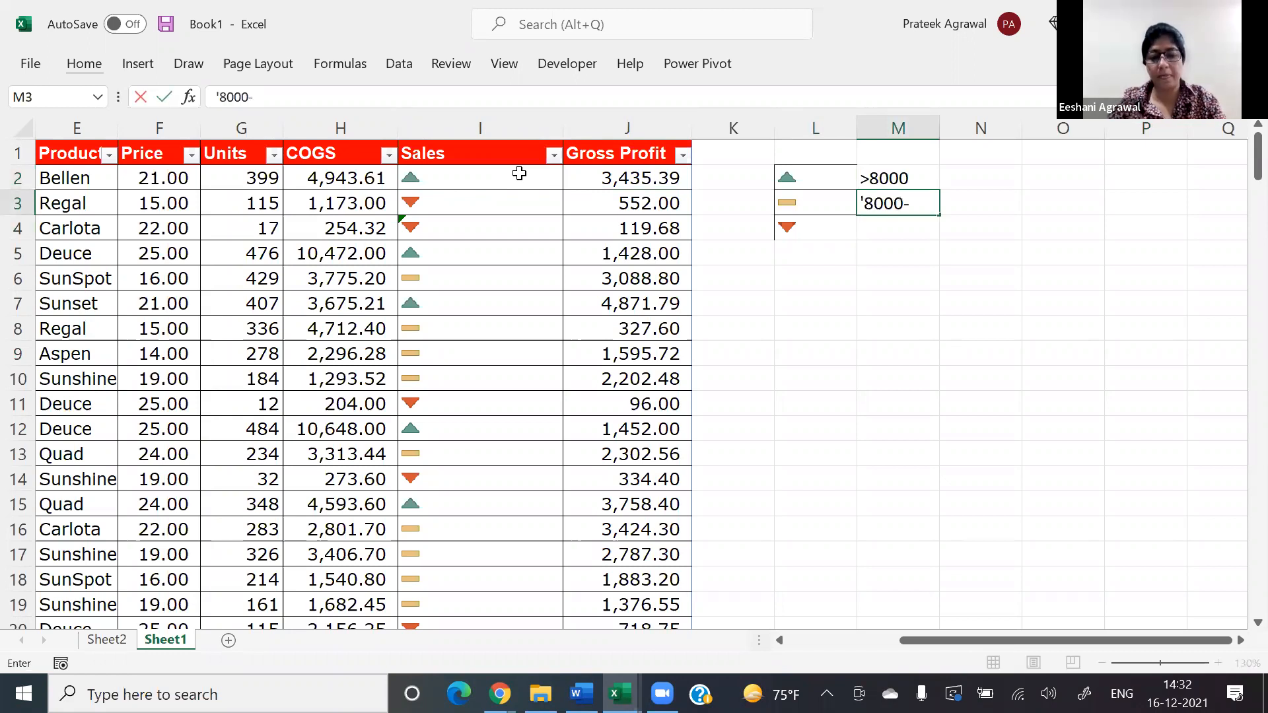
text(3000)
key(Return)
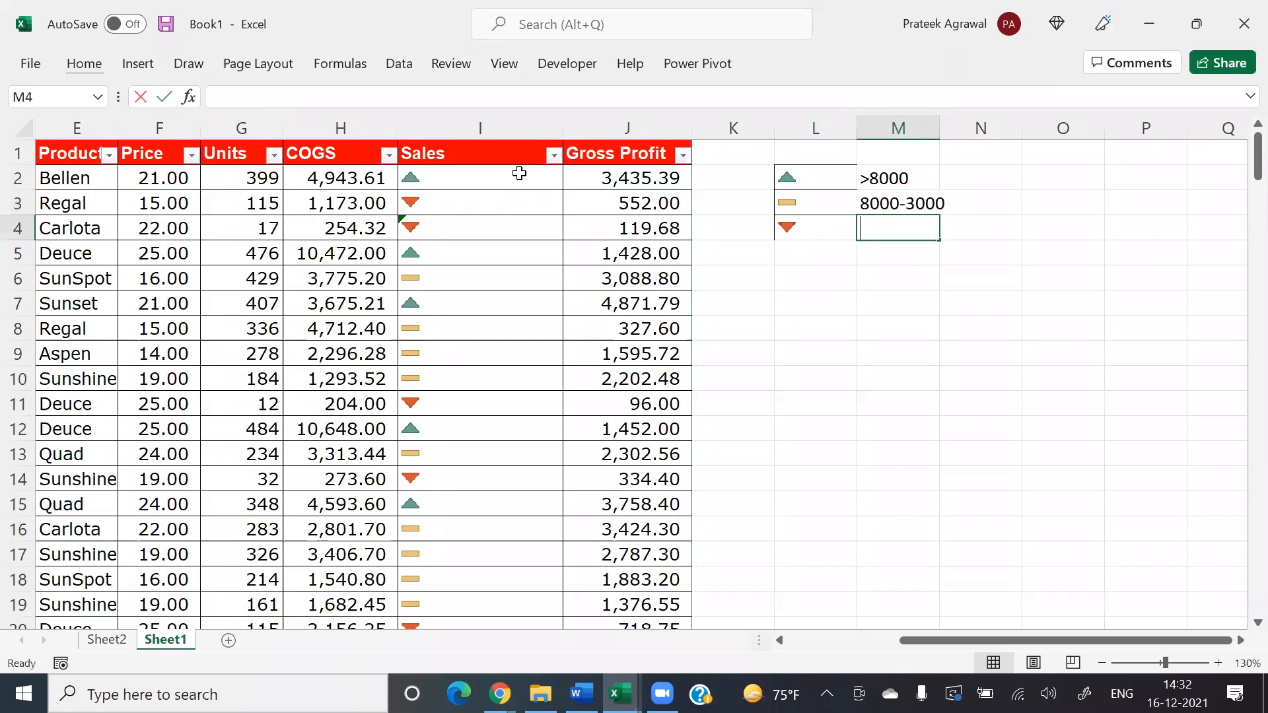
text(<300)
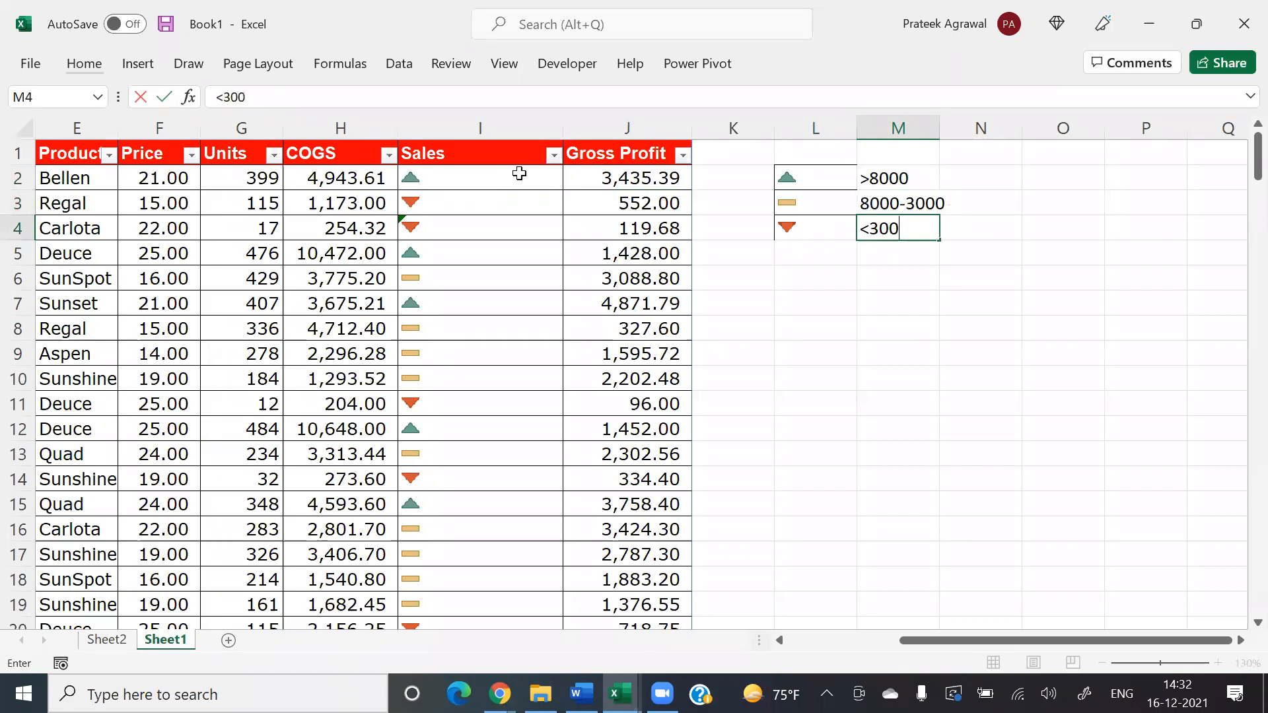
text(0)
key(Return)
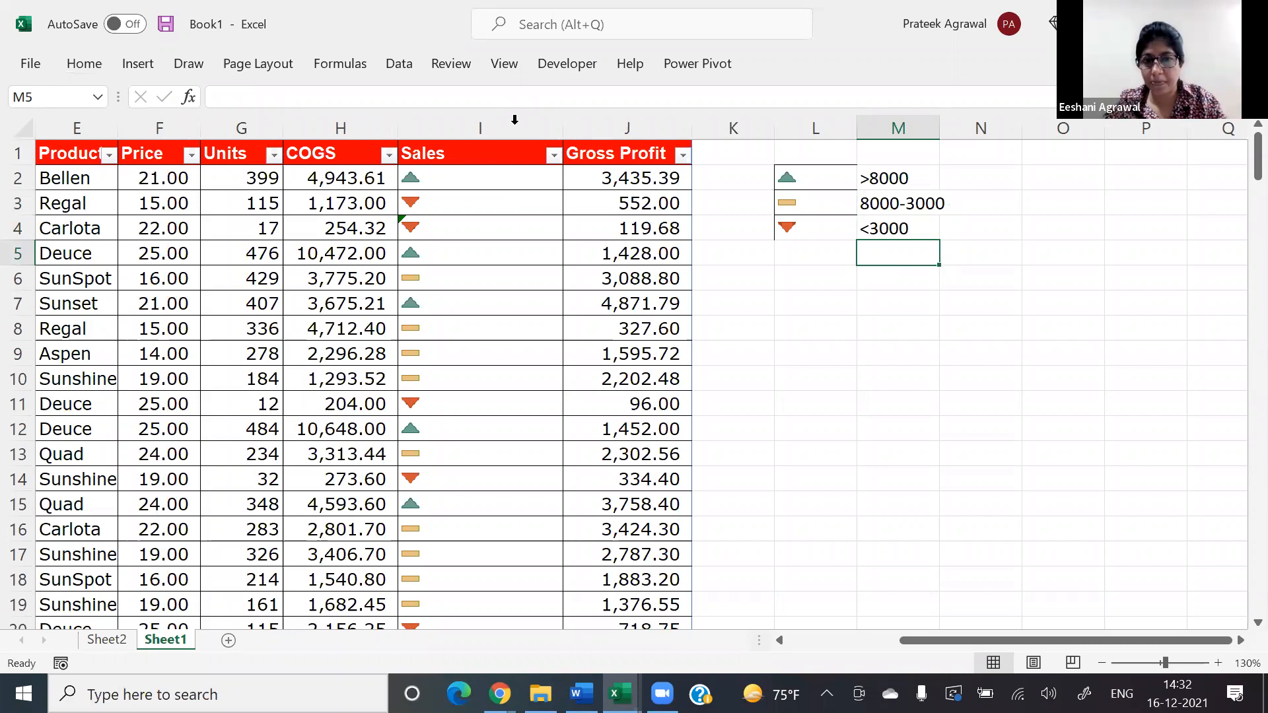
Step: Select all the Sales values from I2 down and open their icon set rule for editing
click(514, 119)
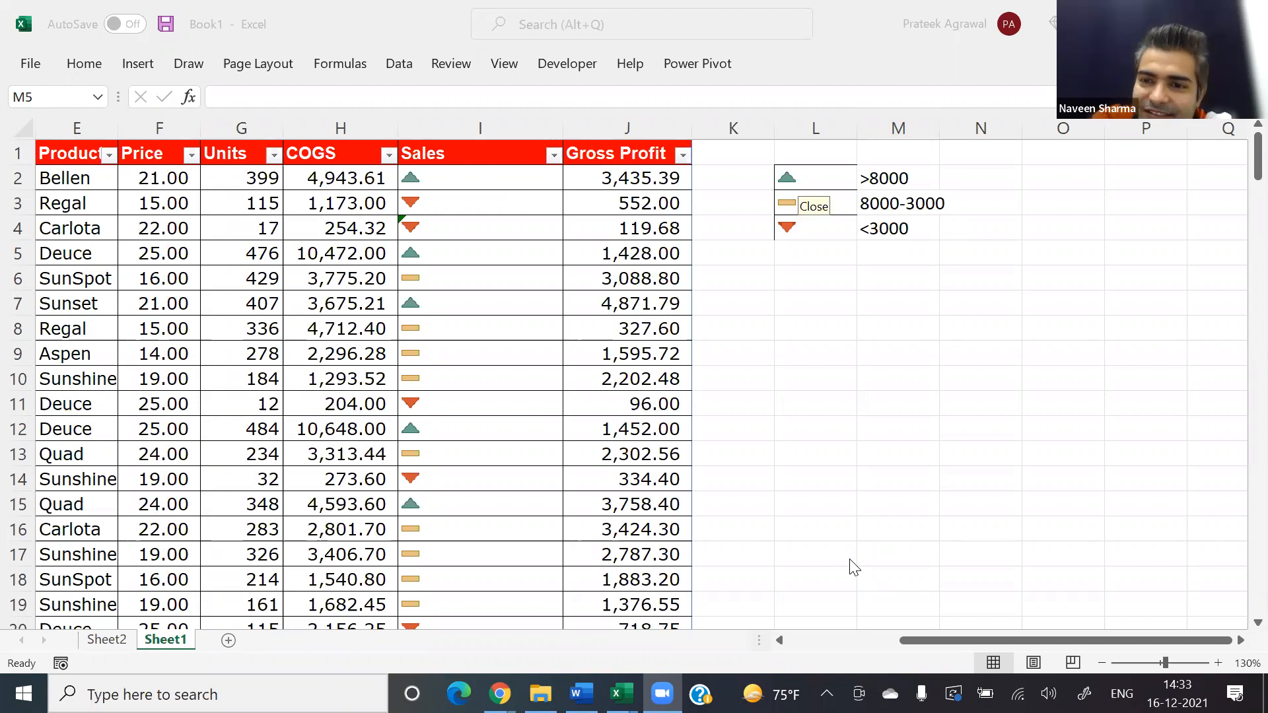
click(500, 175)
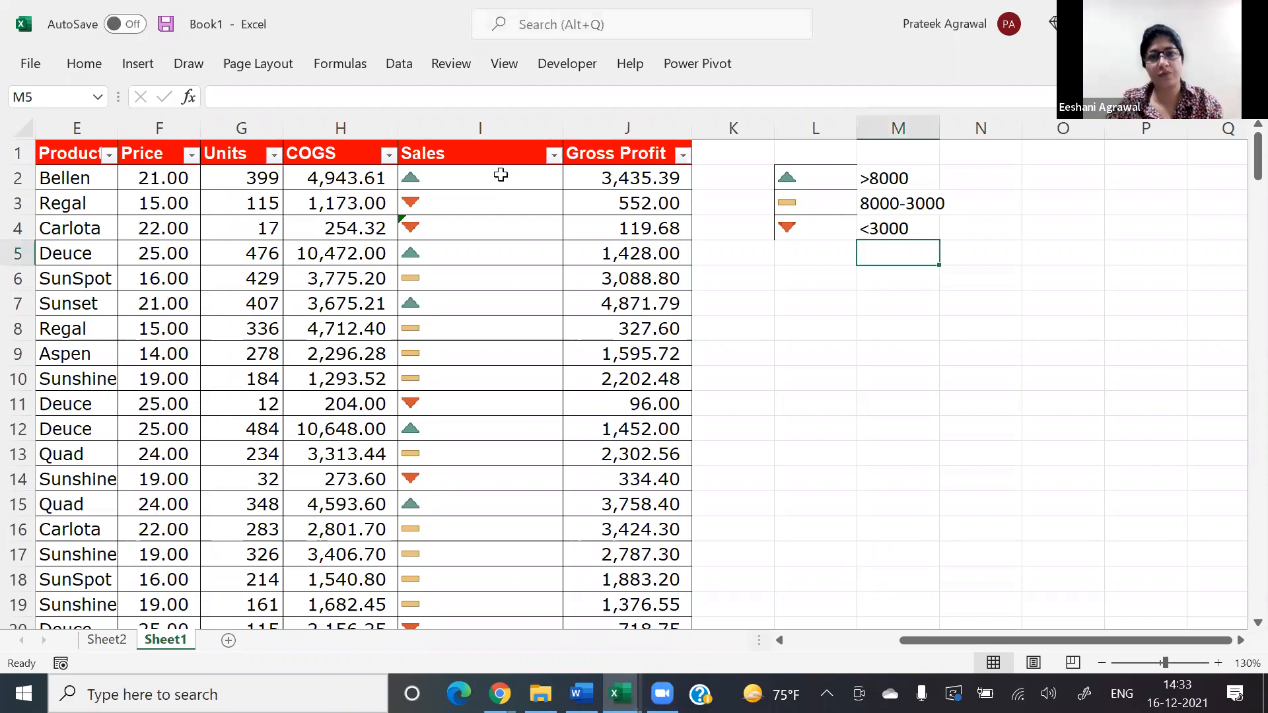
click(501, 175)
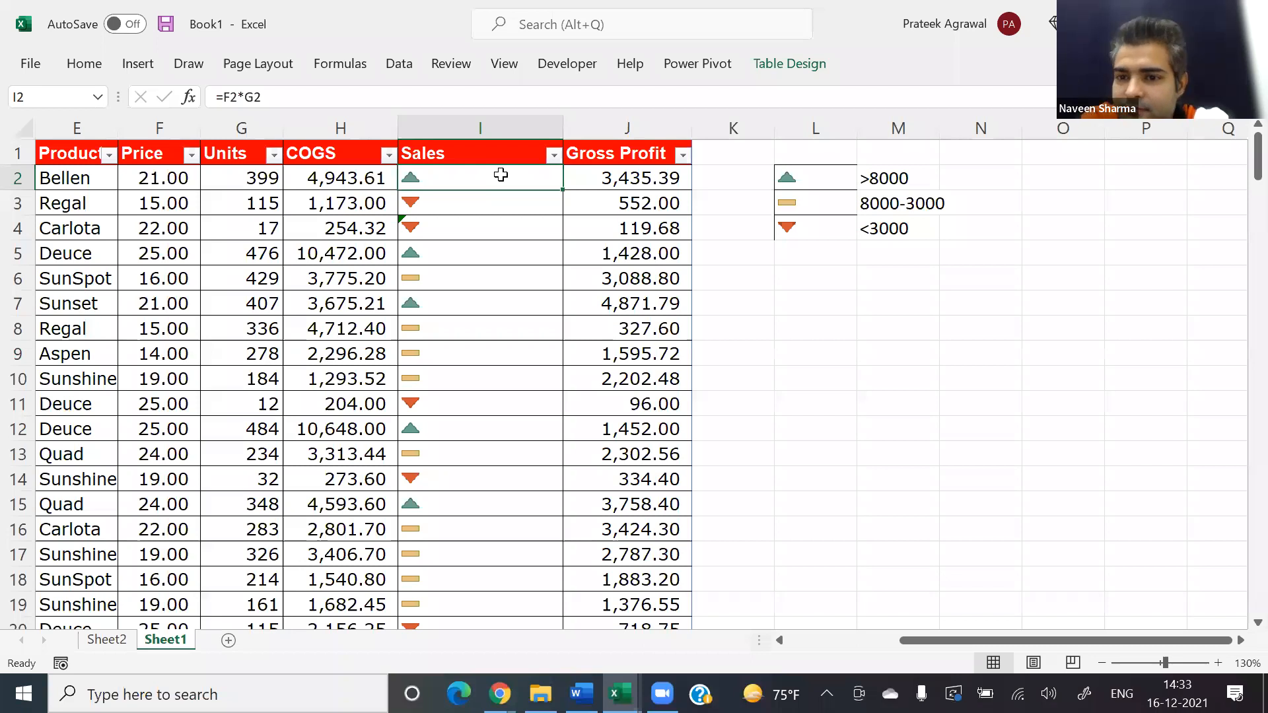
key(ctrl+shift+Down)
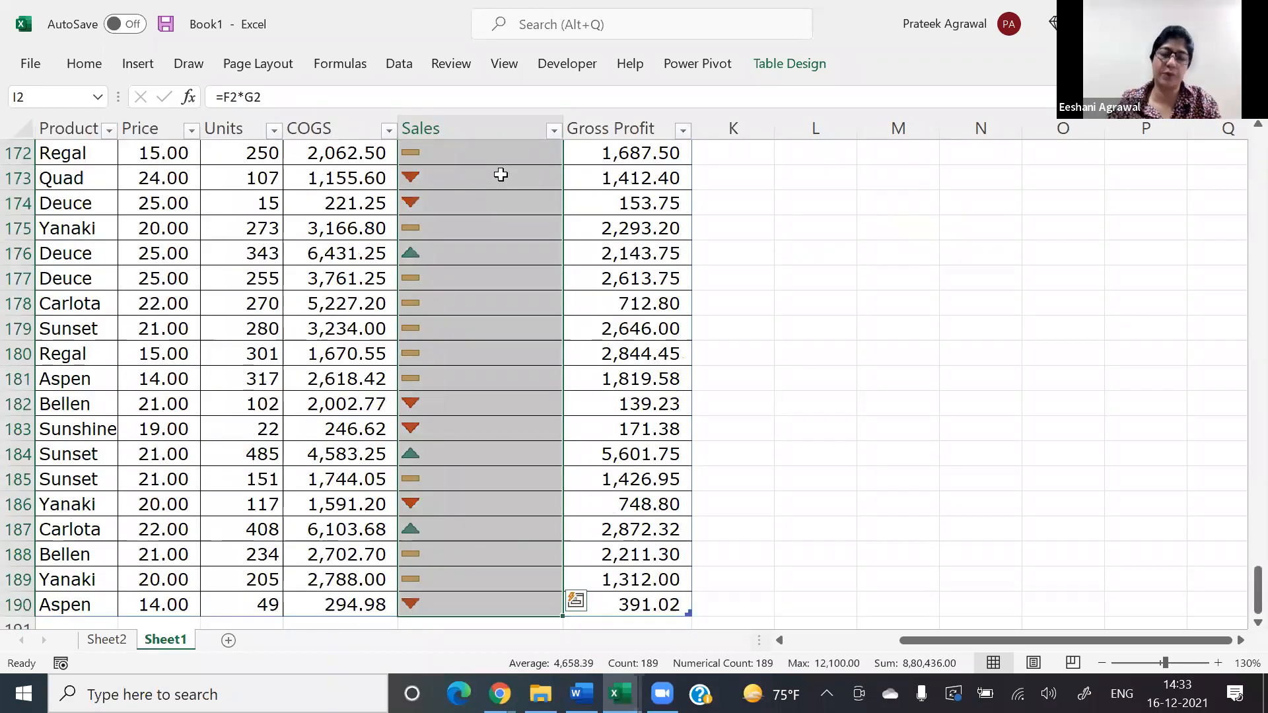
scroll(501, 174, up, 3)
click(600, 348)
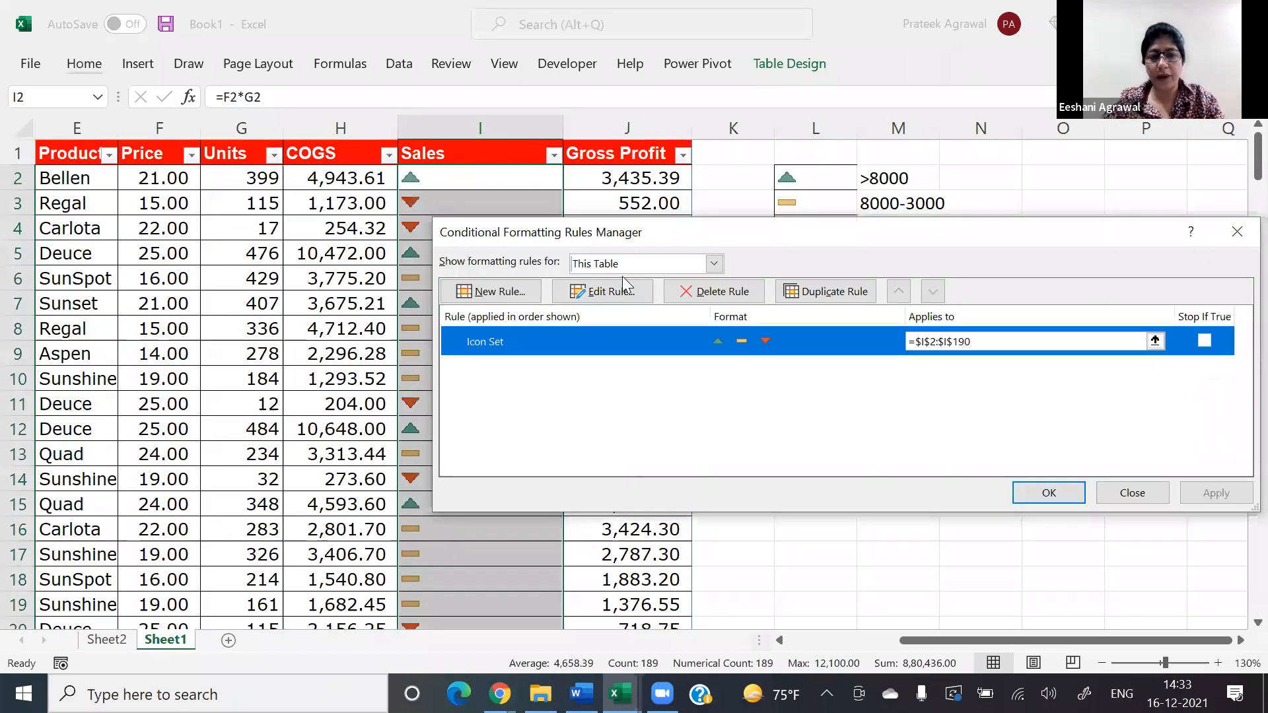
click(625, 288)
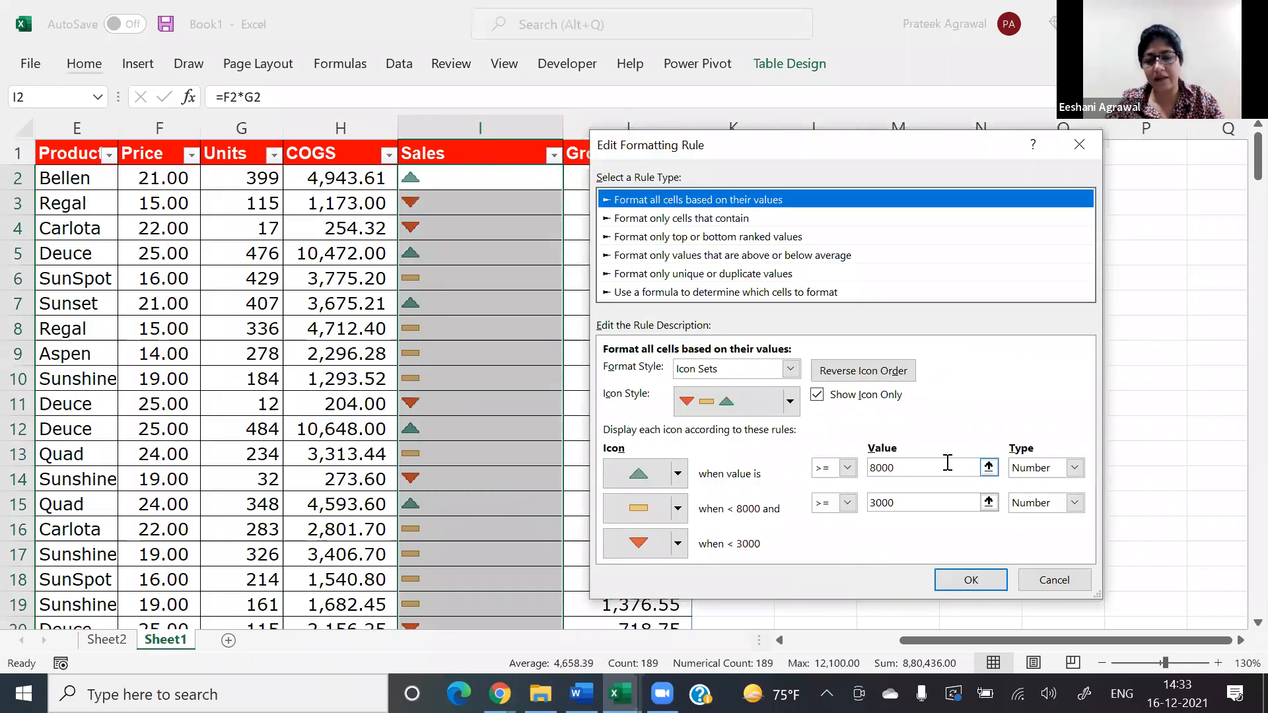
Step: Set the yellow dash's threshold value to 0, keeping its type as Number
click(909, 503)
key(BackSpace)
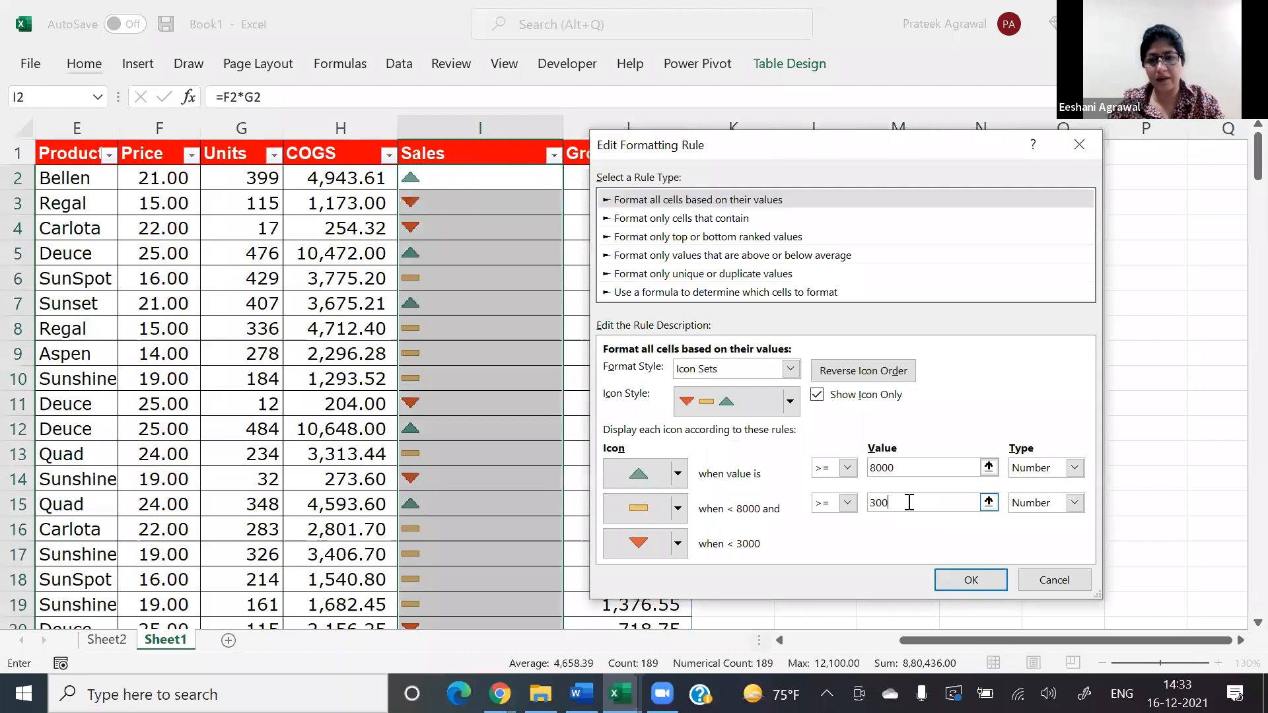
key(BackSpace)
key(BackSpace)
key(BackSpace)
text(0)
key(Tab)
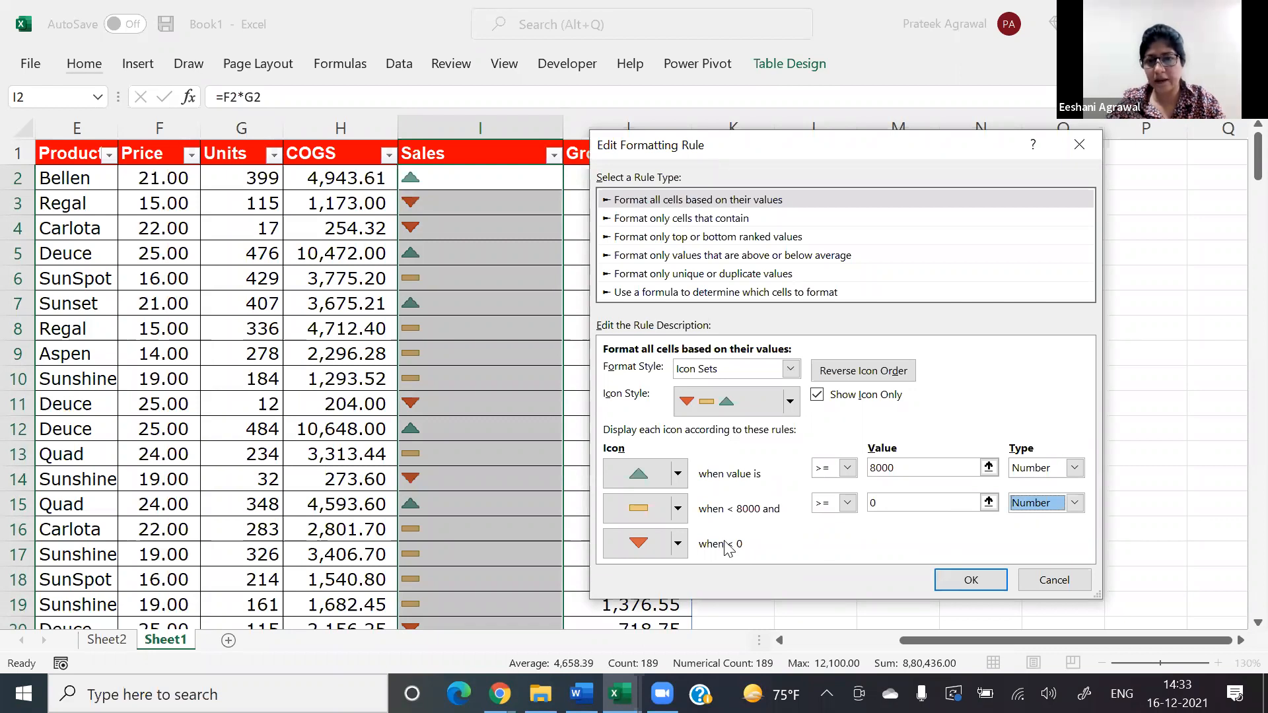
Step: Change the middle icon to the red down triangle, set No Cell Icon for values below 0, and apply the rule
click(679, 508)
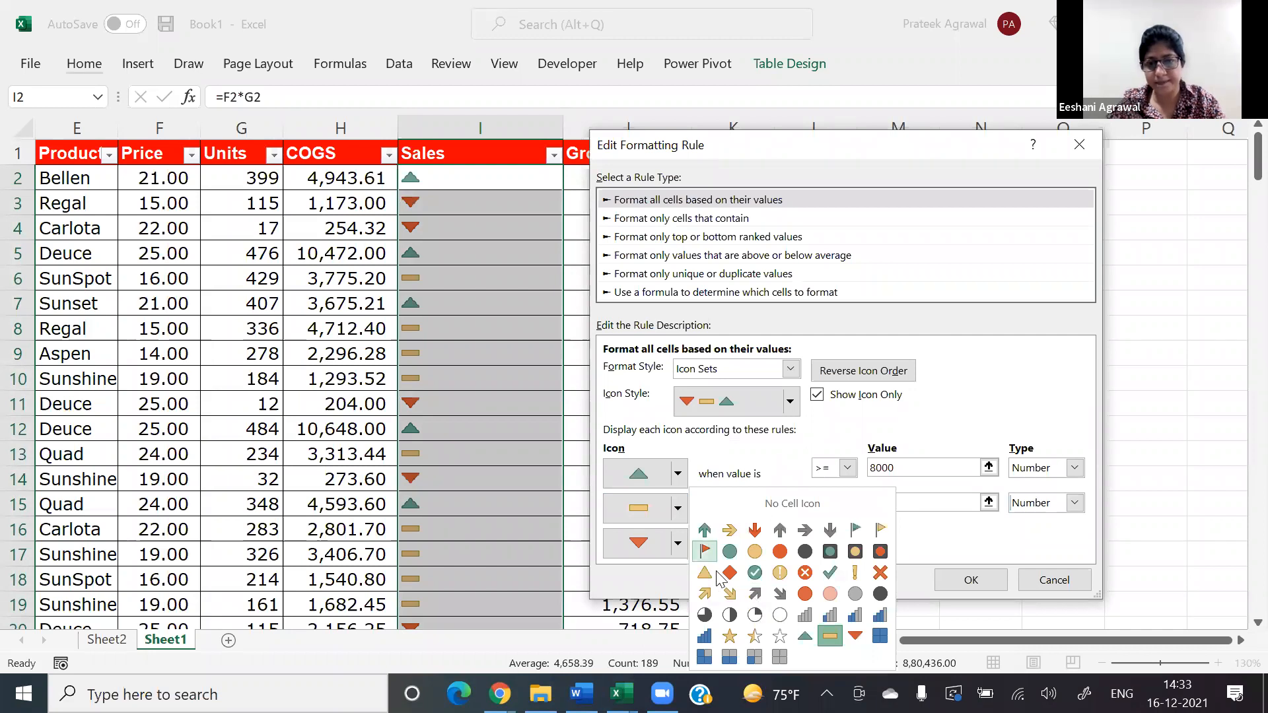
click(856, 636)
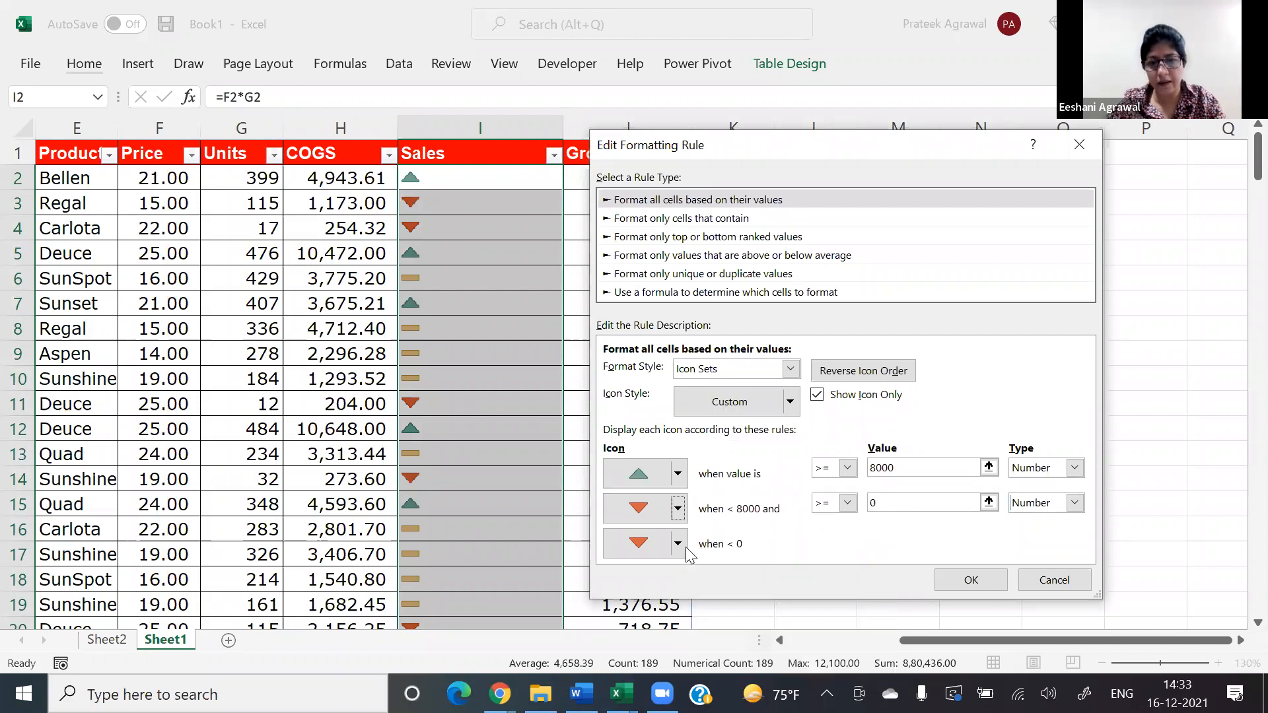
click(679, 544)
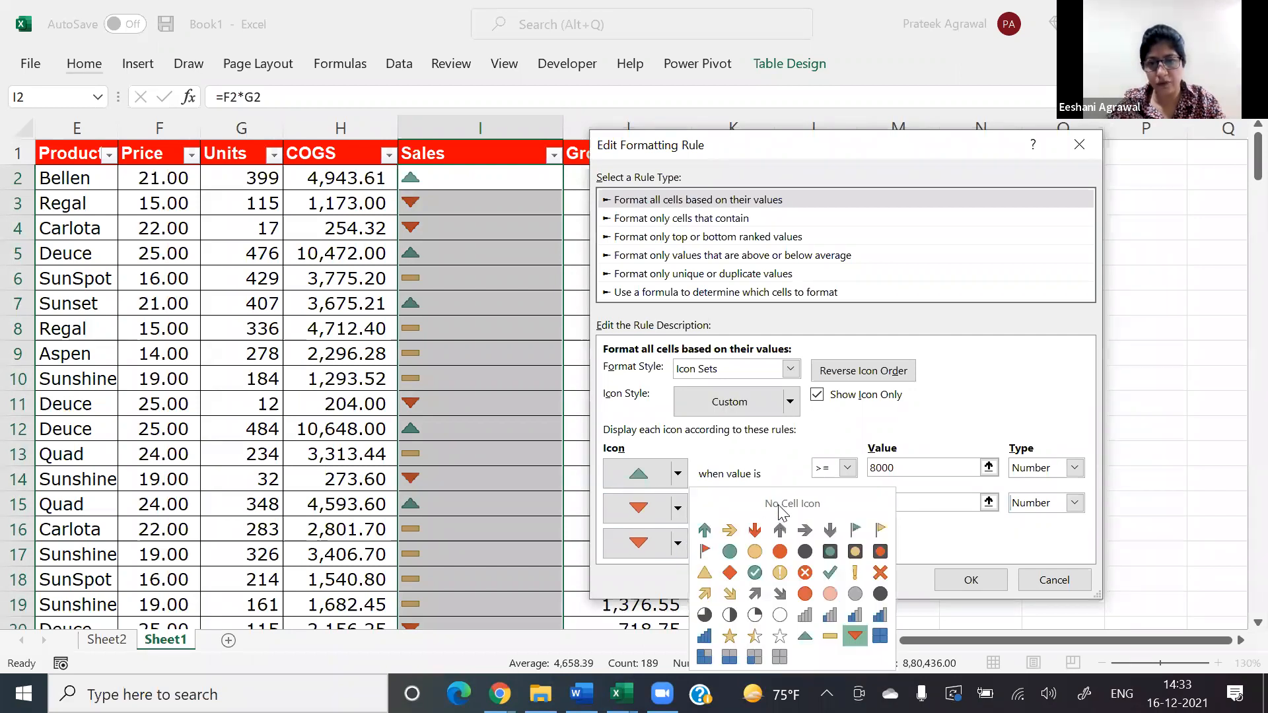
click(782, 507)
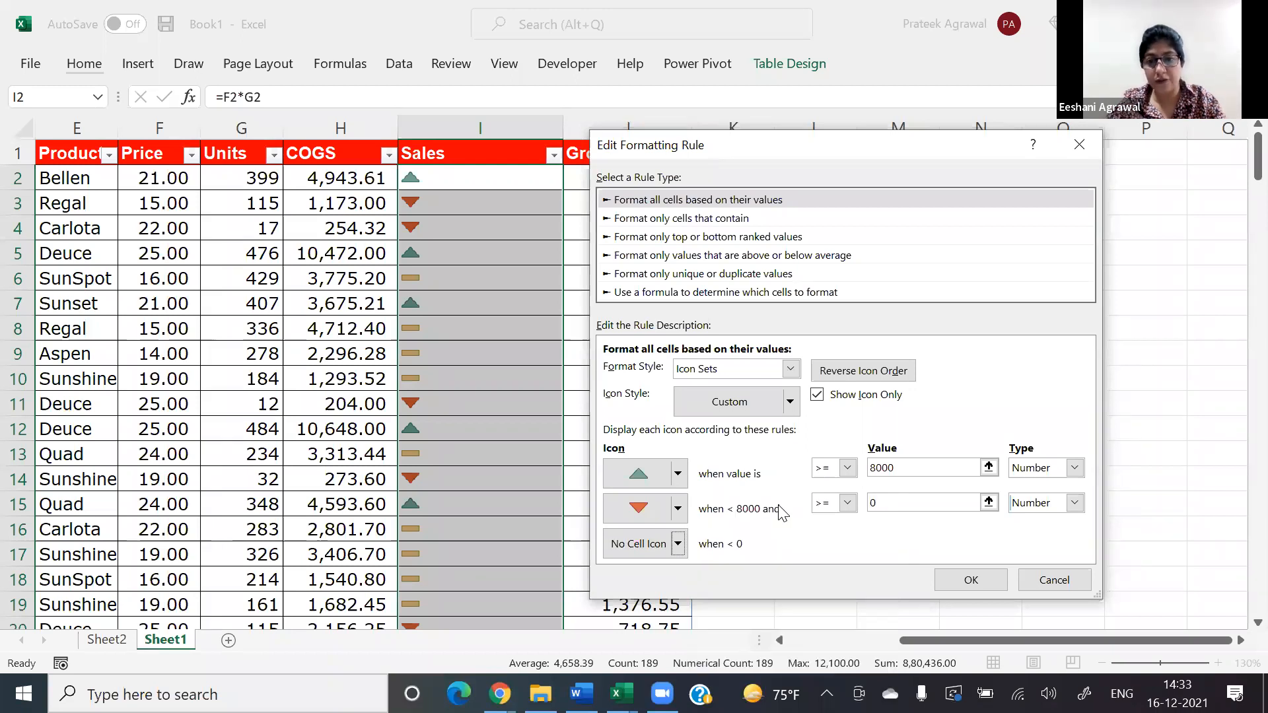
click(969, 581)
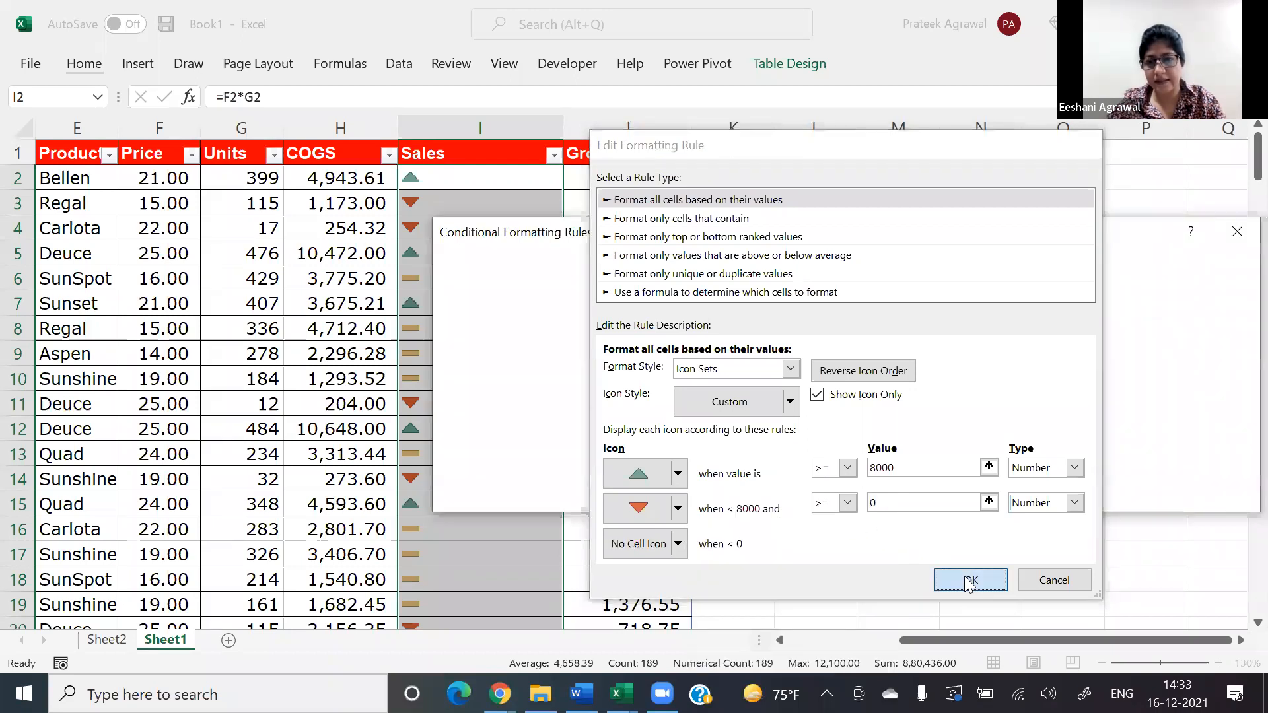
click(1027, 493)
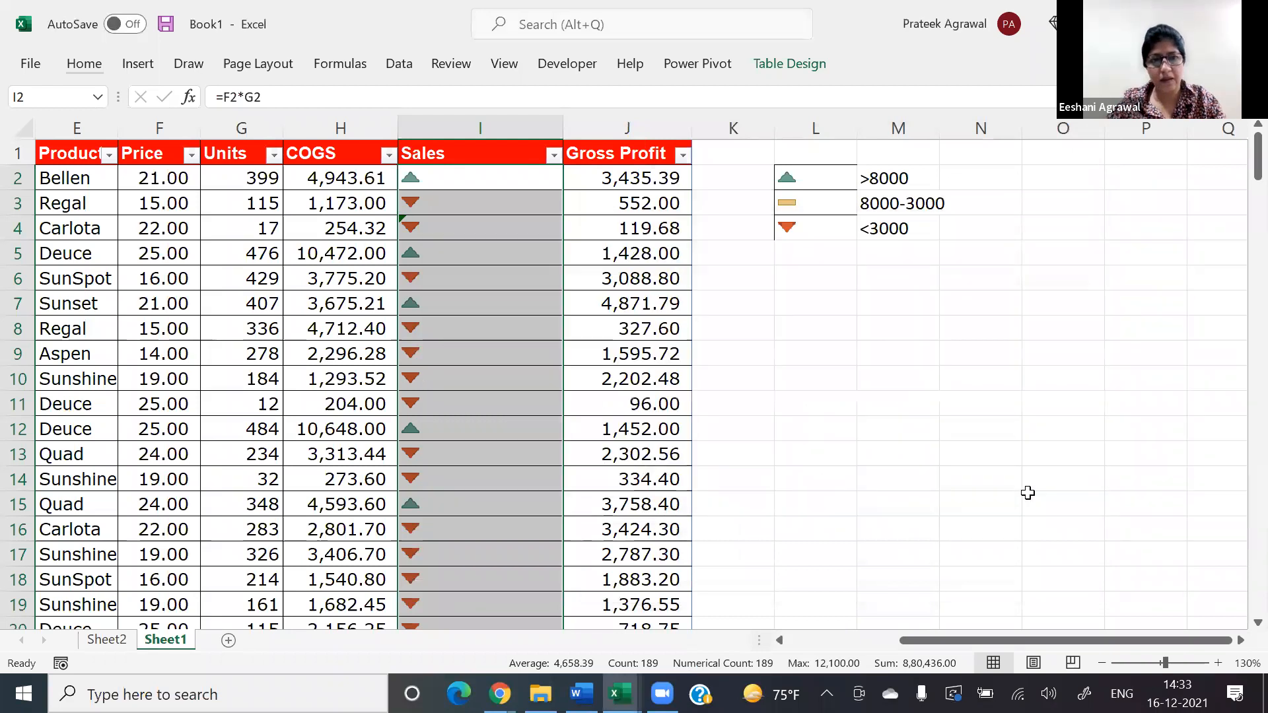
click(513, 206)
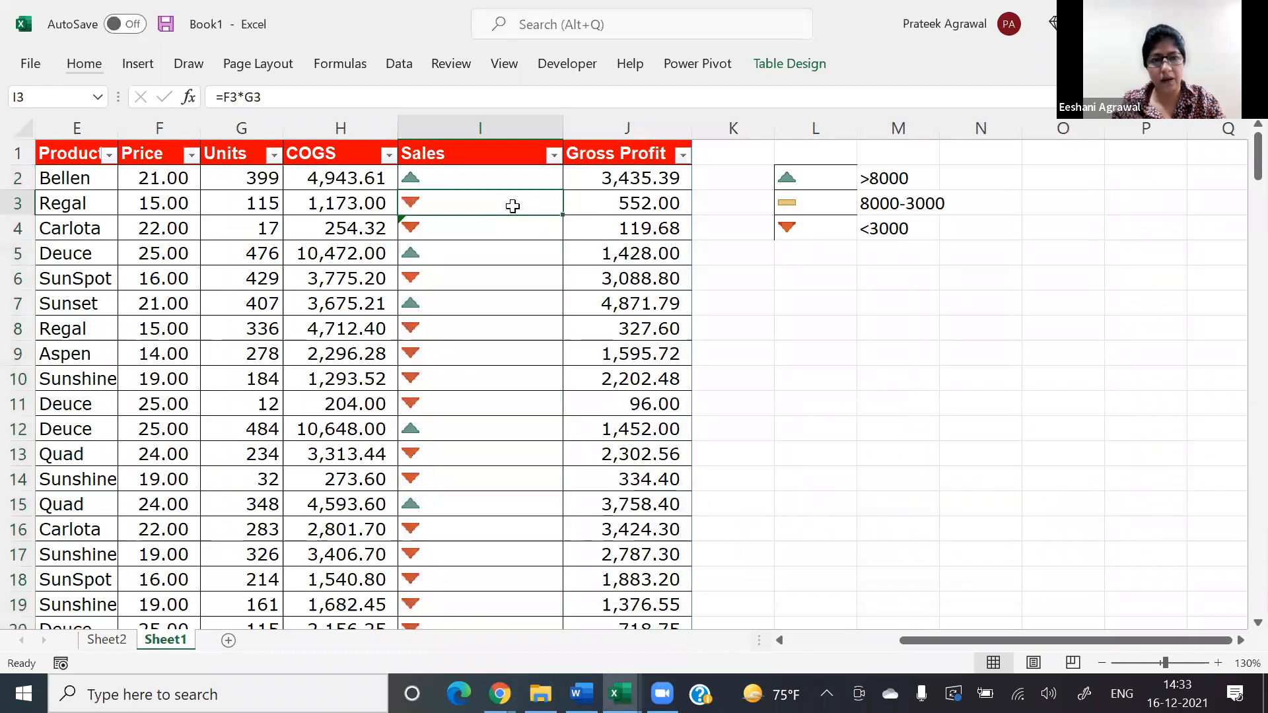
key(Down)
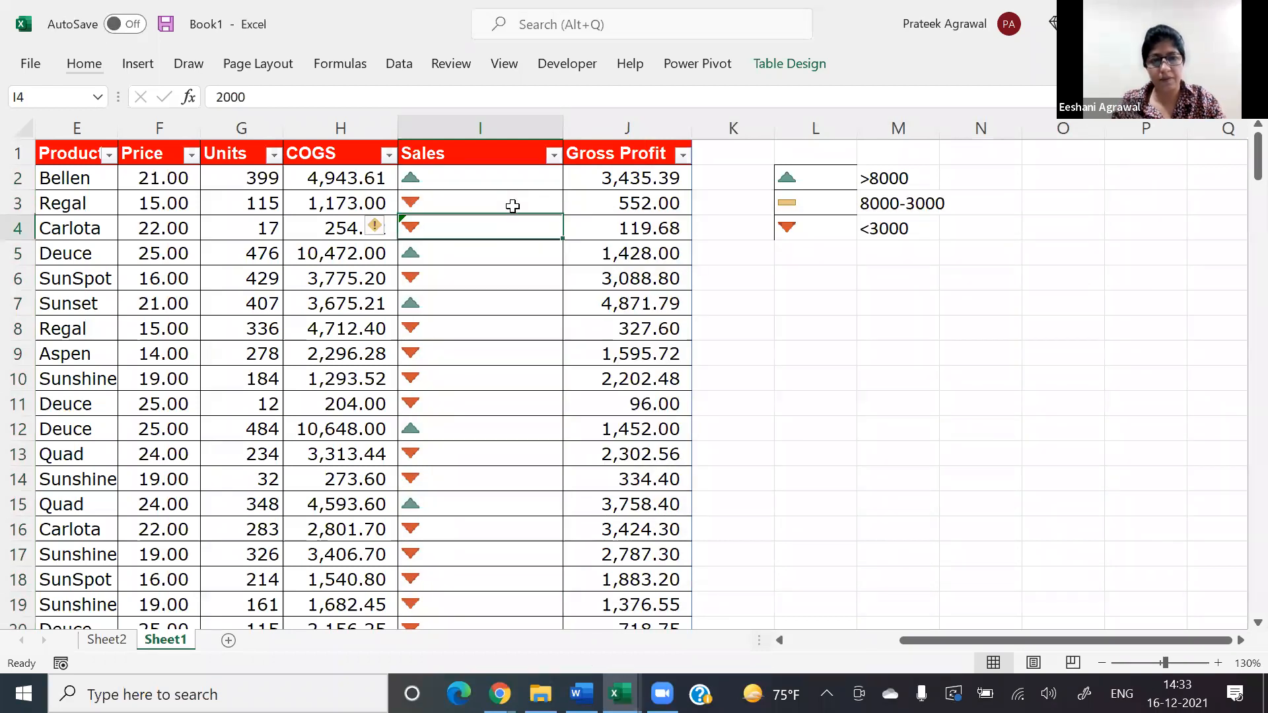
Step: Look down the Sales column to check the triangle icons across the rows, and return to its header
key(Down)
key(Down)
key(Down)
key(Down)
key(Down)
key(Down)
key(Down)
key(Down)
key(Down)
key(Down)
key(Down)
key(Down)
key(Down)
key(Down)
key(Down)
key(Down)
key(Down)
key(Down)
key(Down)
key(Down)
key(Down)
key(Down)
key(Down)
key(Down)
key(Down)
key(Down)
key(Down)
key(Down)
key(Down)
key(Down)
key(Down)
key(Down)
key(Down)
key(Down)
key(Down)
key(Down)
key(Down)
key(Down)
key(Down)
key(Down)
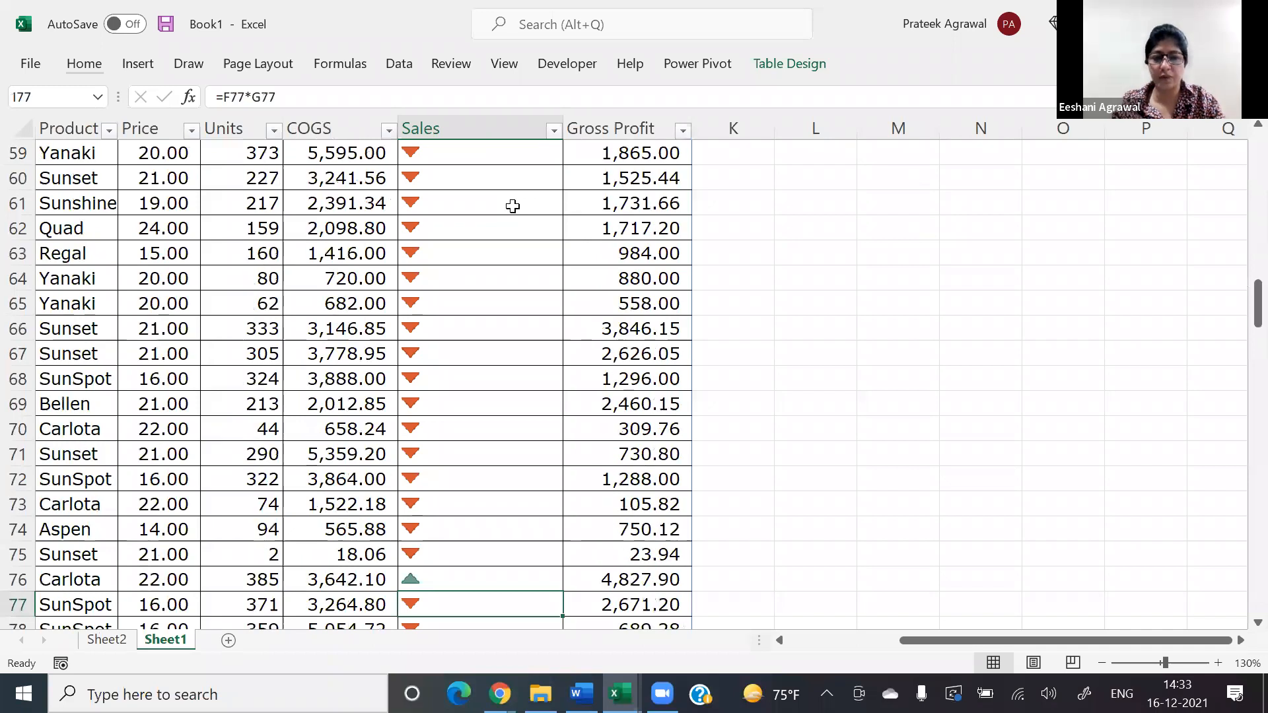
key(Down)
key(Down)
key(Down)
key(Down)
key(Down)
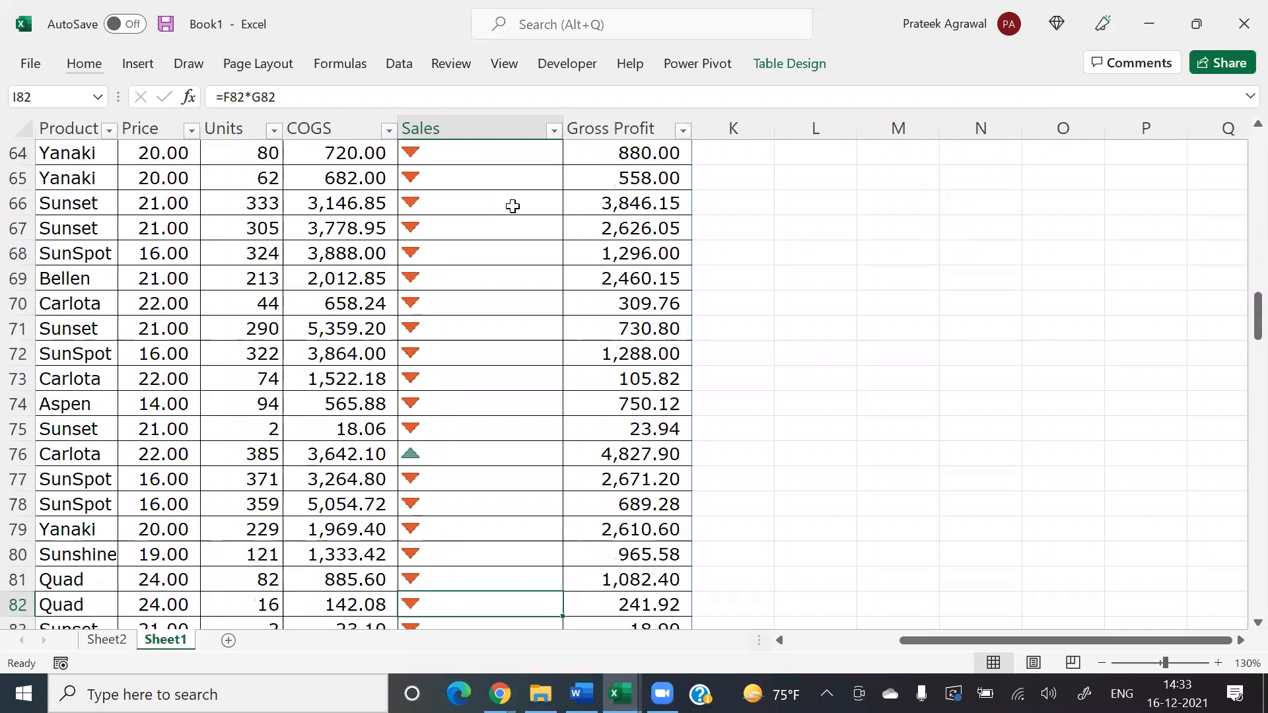
key(ctrl+Up)
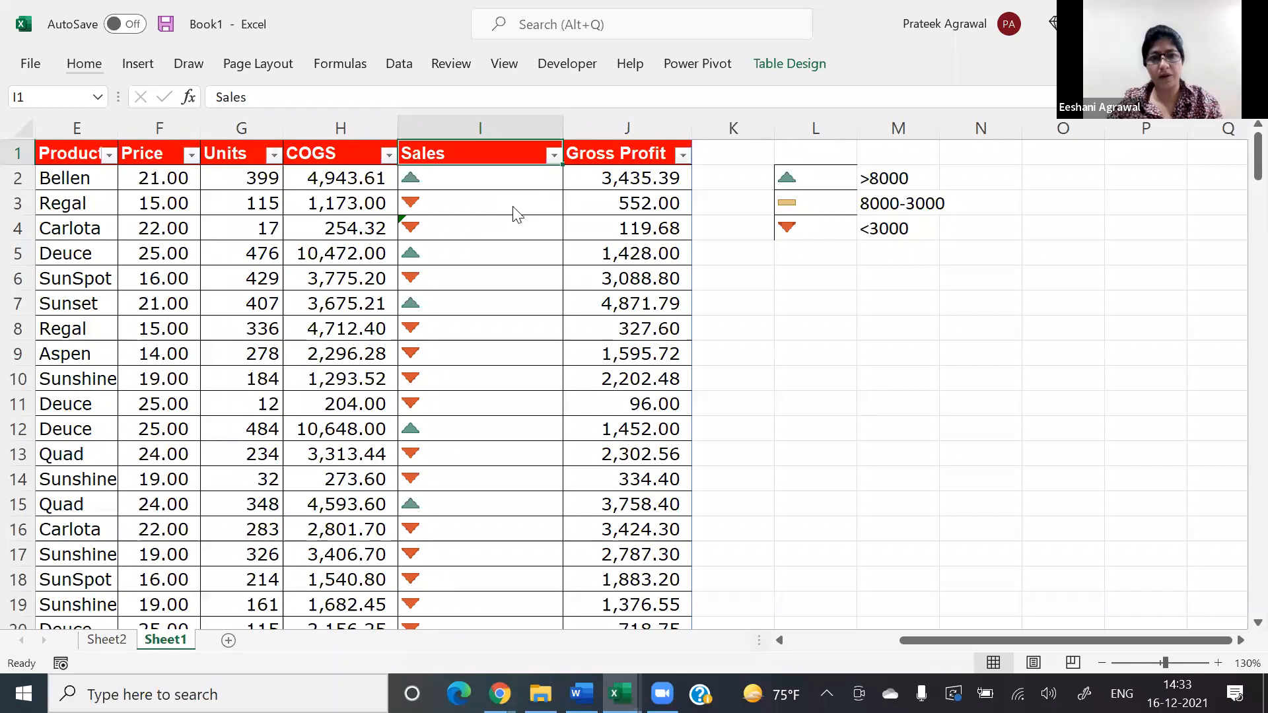
key(alt+Down)
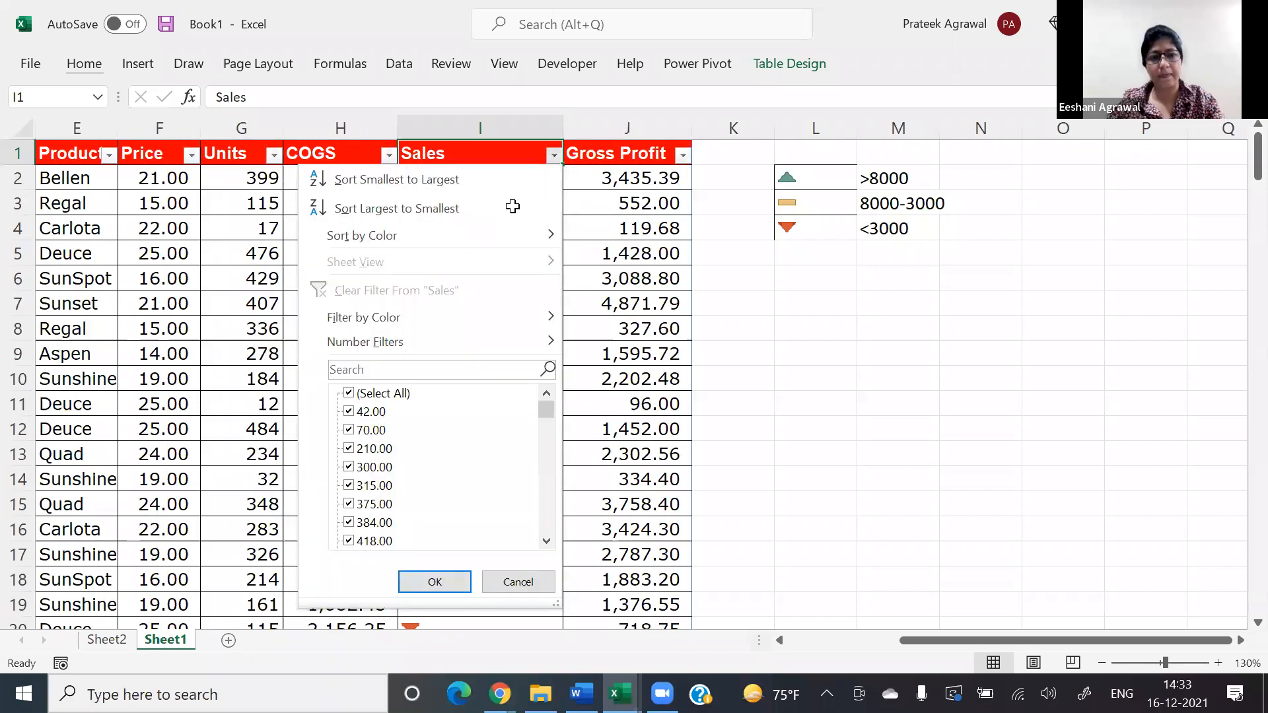
key(Escape)
Step: Select all the Sales values from I2 down and open their icon set rule for editing
key(Down)
key(ctrl+shift+Down)
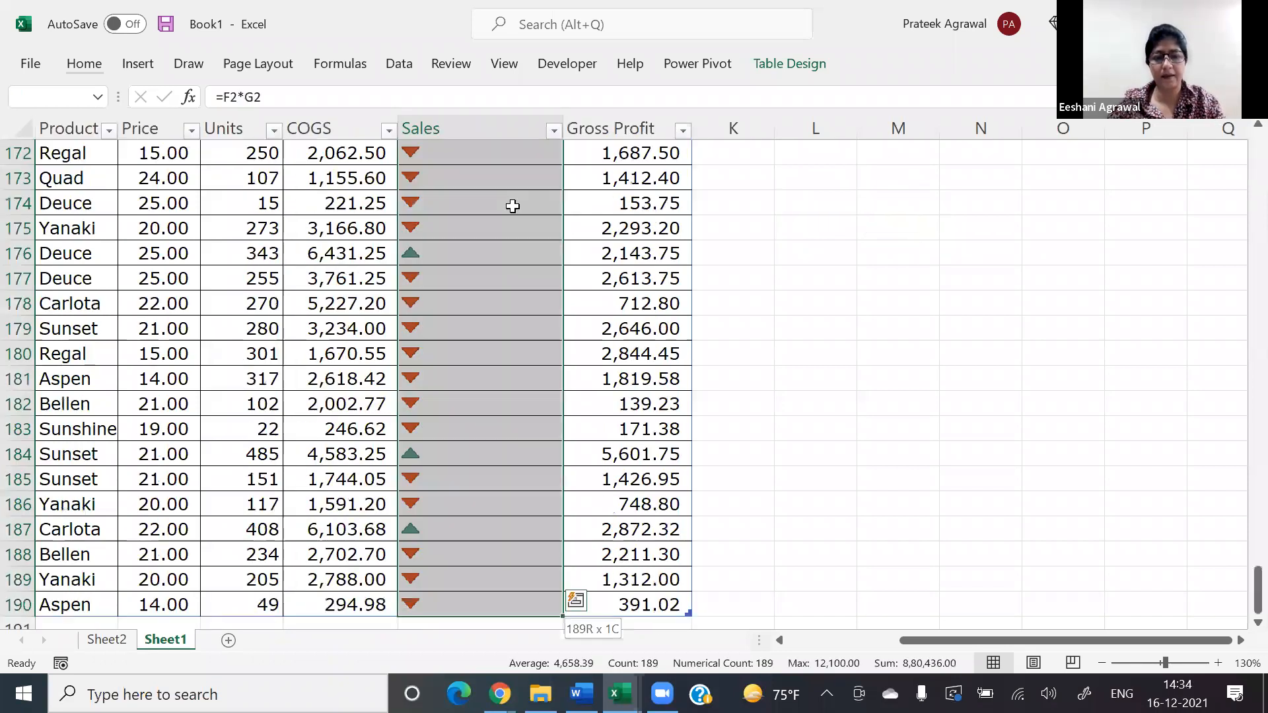
key(alt+h)
key(l)
key(r)
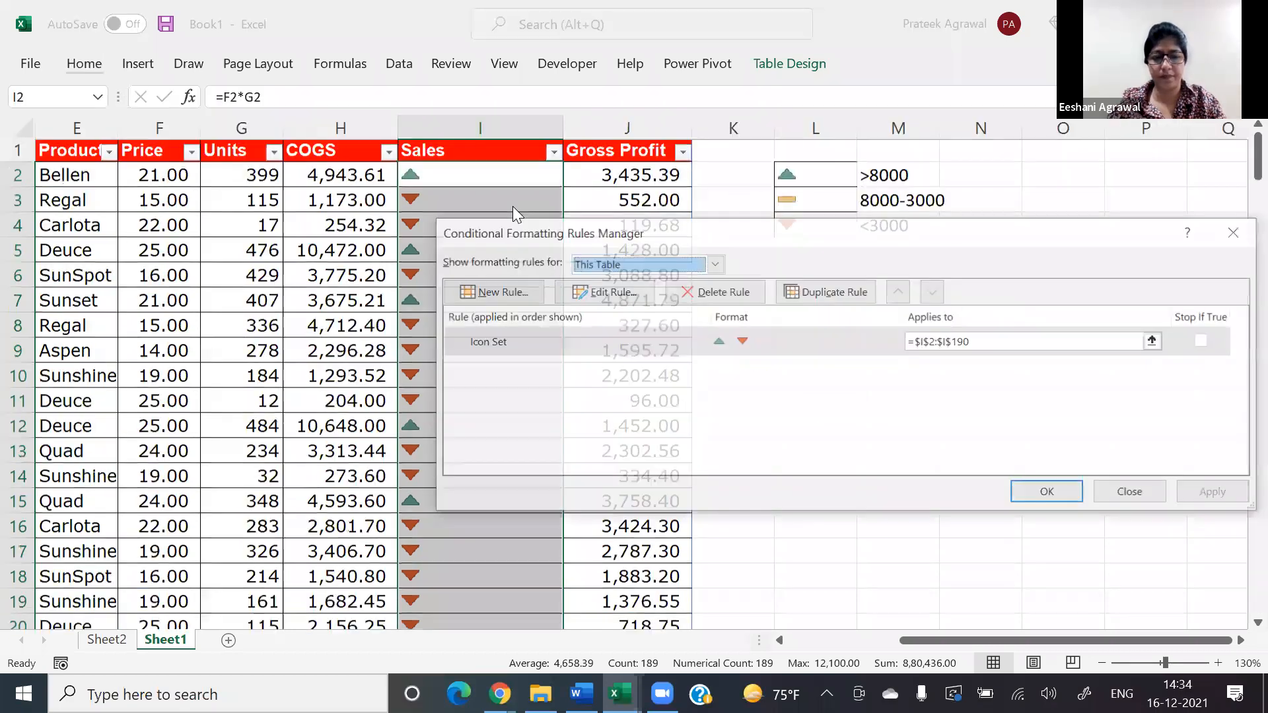
key(alt+e)
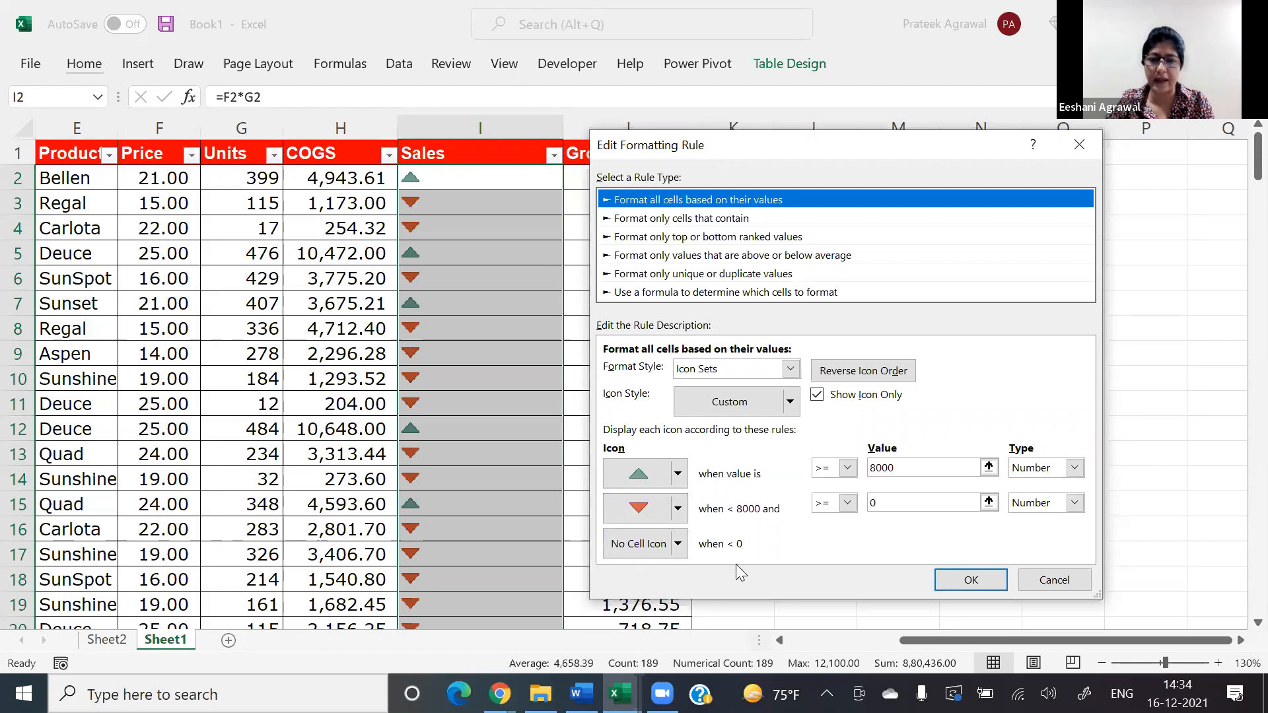
Step: Review the rule's icon choices, pick the red down triangle for the middle icon, and apply the rule
click(678, 543)
click(679, 545)
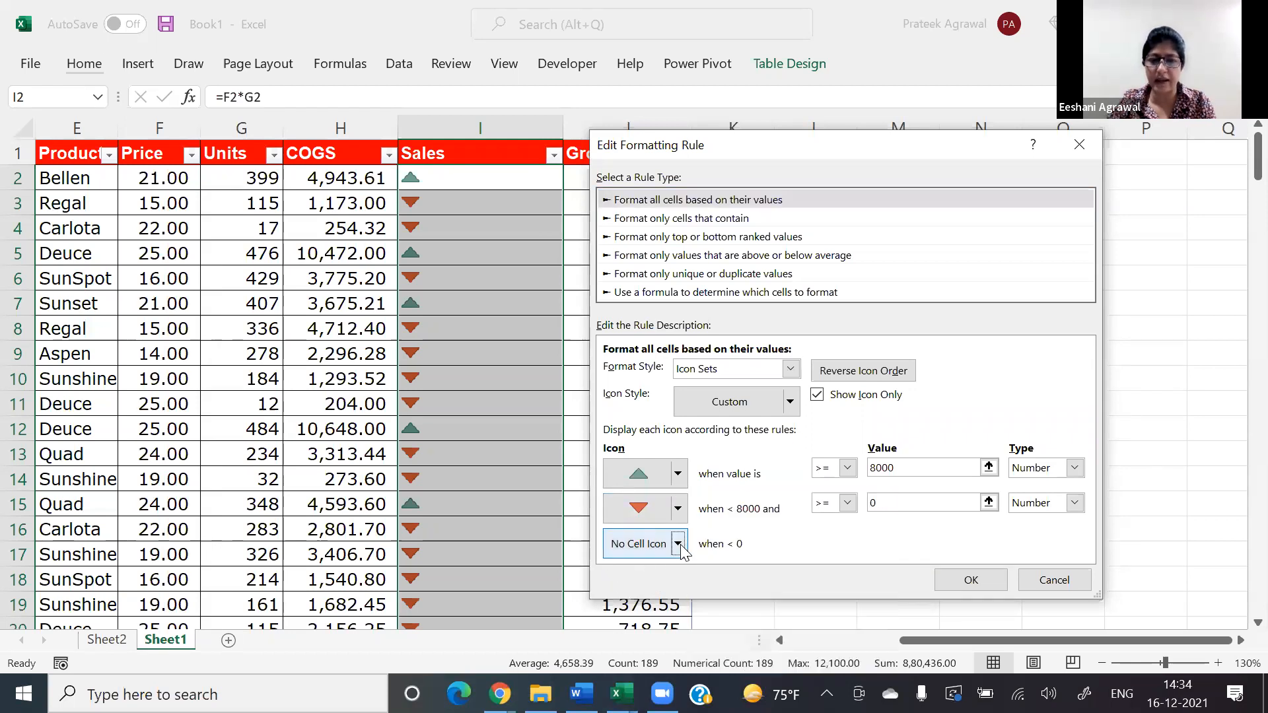
click(680, 518)
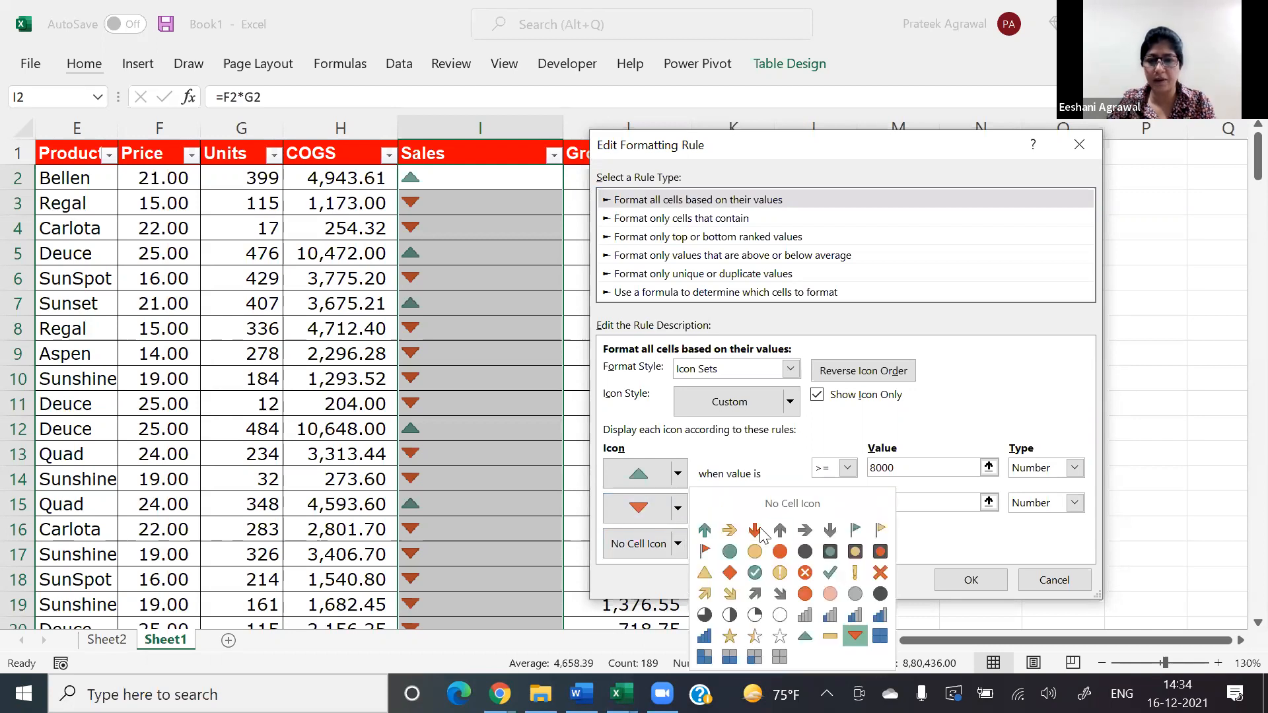
click(852, 645)
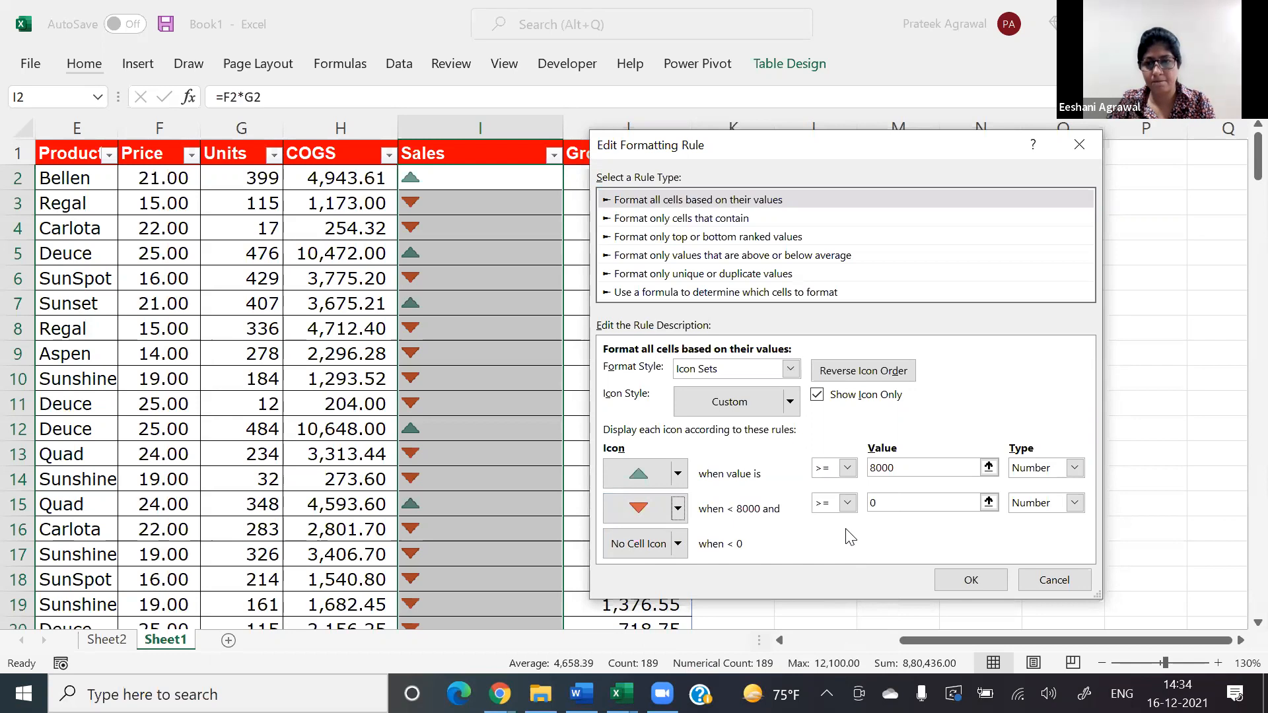
click(970, 580)
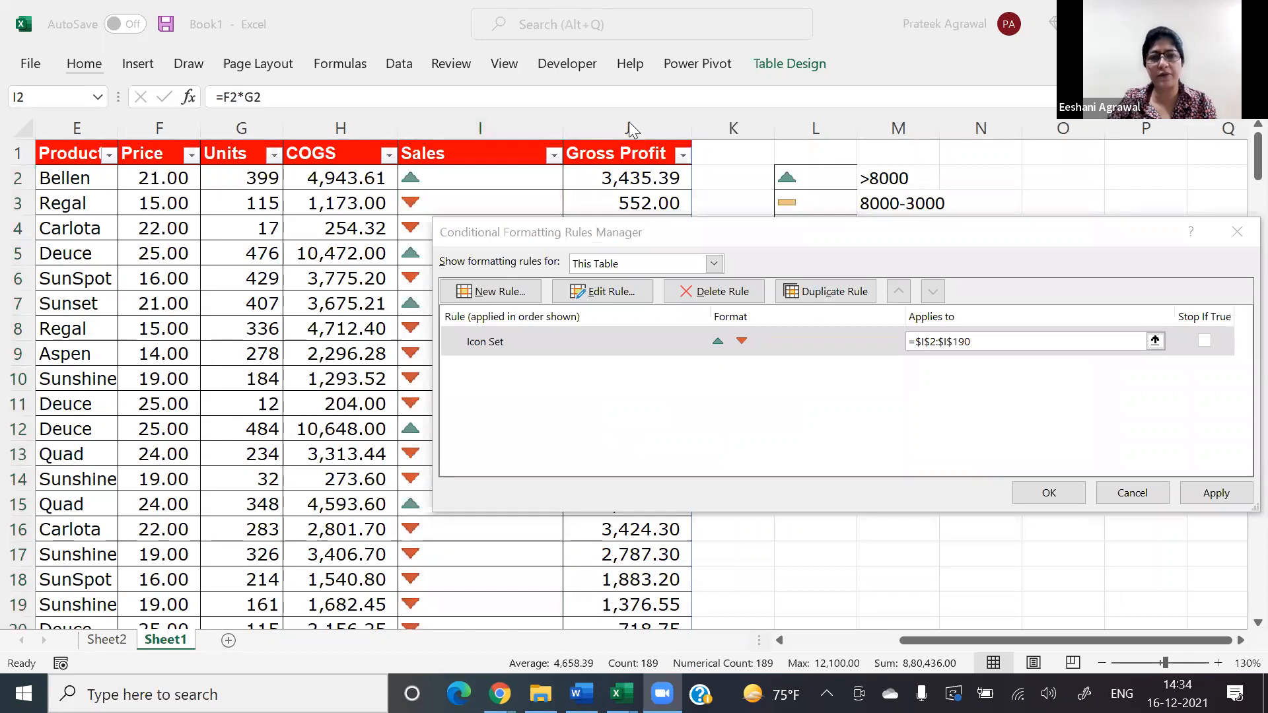
click(1060, 492)
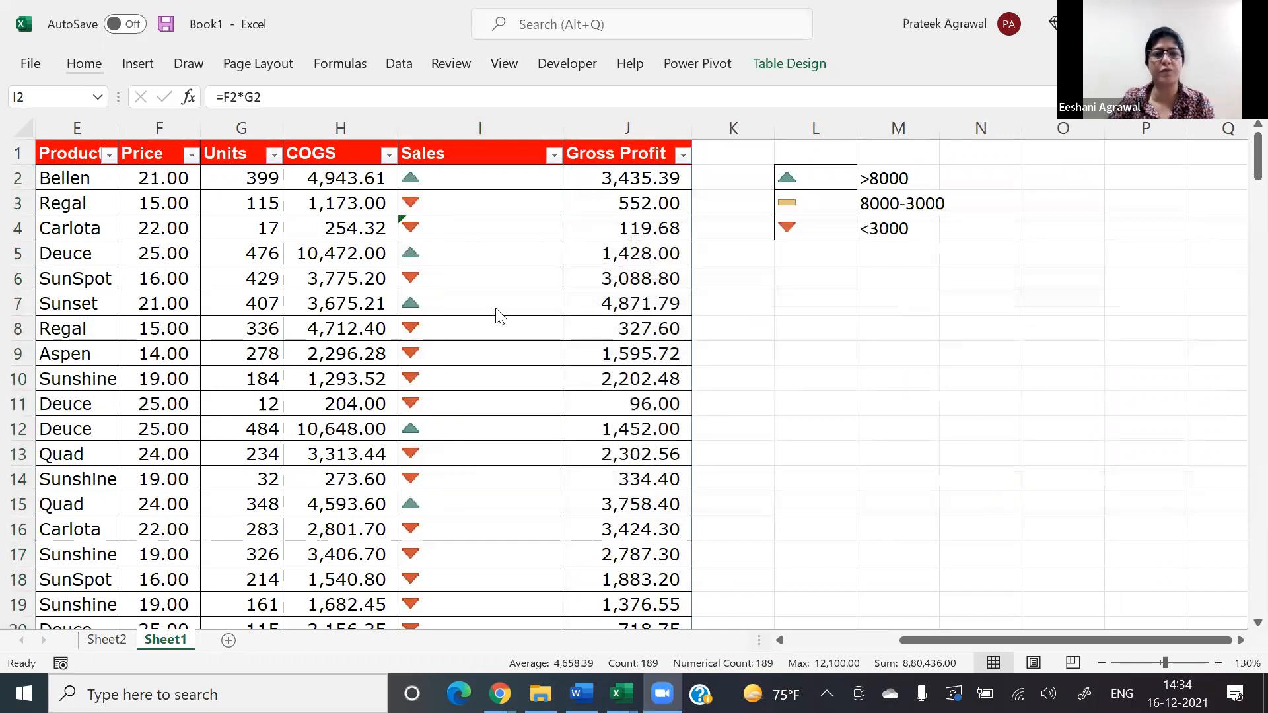
Step: Filter the Sales column by the green up triangle icon
click(520, 148)
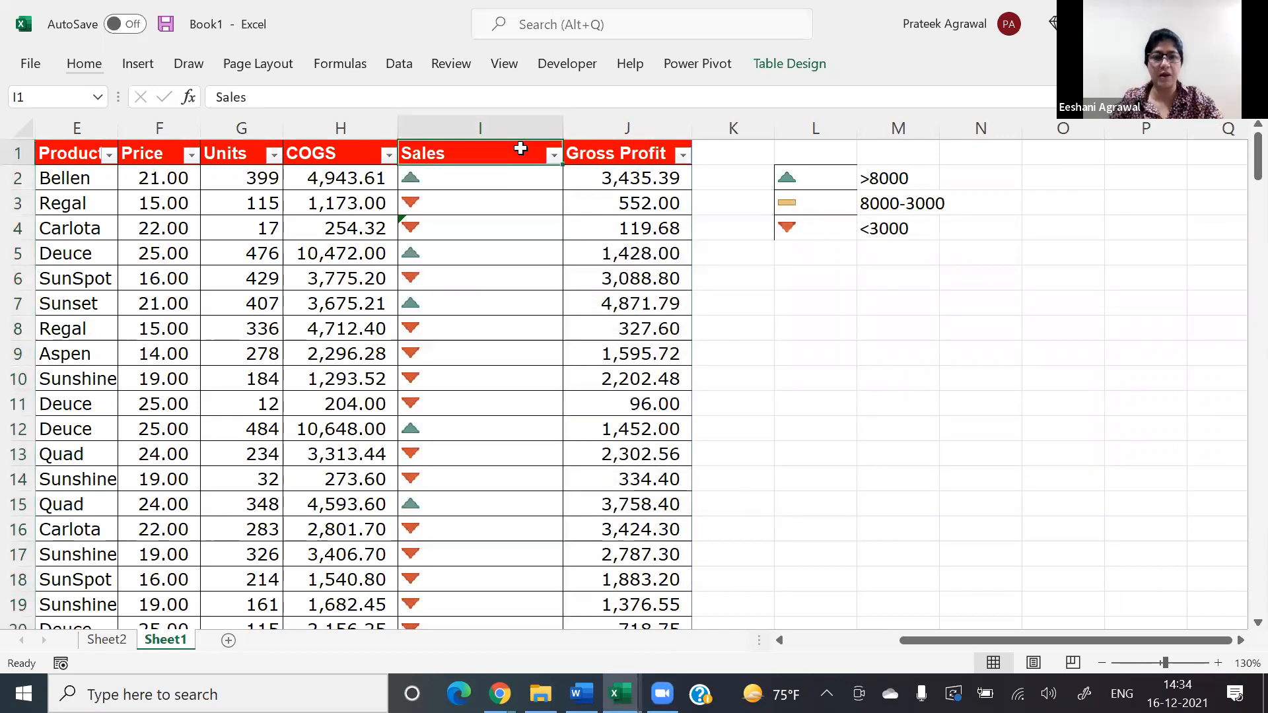
key(alt+Down)
key(Down)
key(Down)
key(Down)
key(Down)
key(Down)
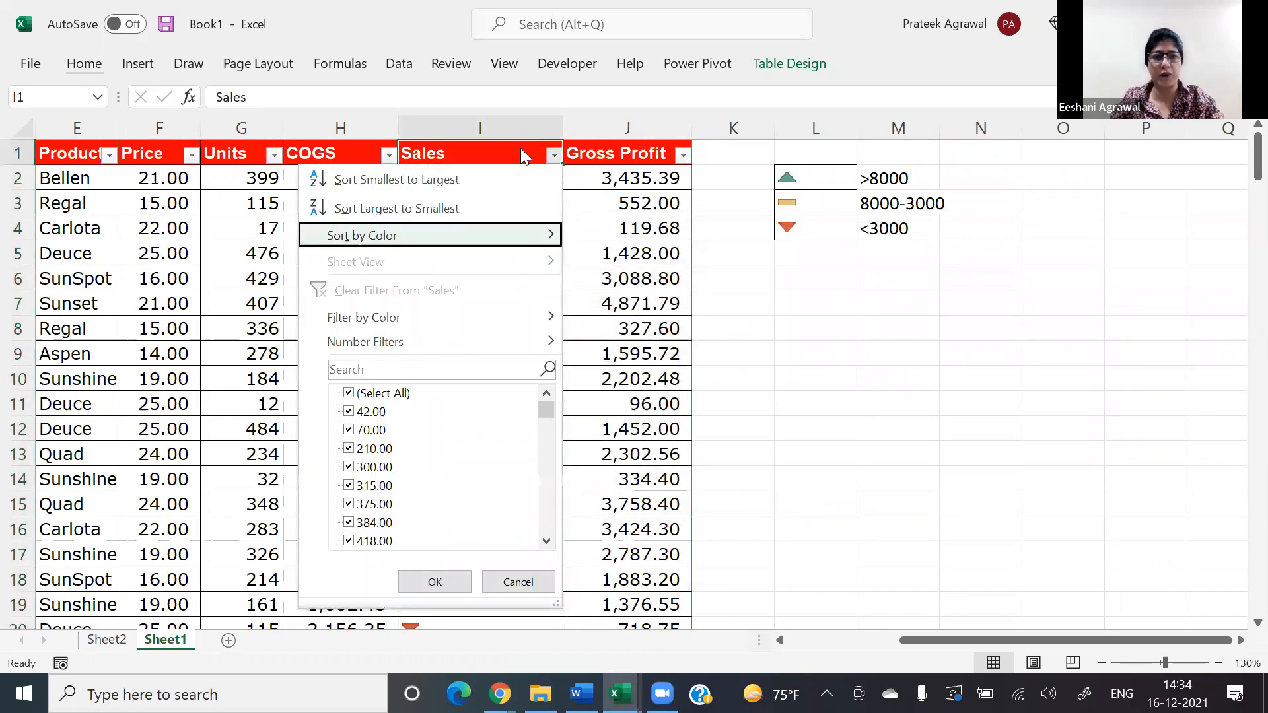
key(Down)
key(Right)
key(Return)
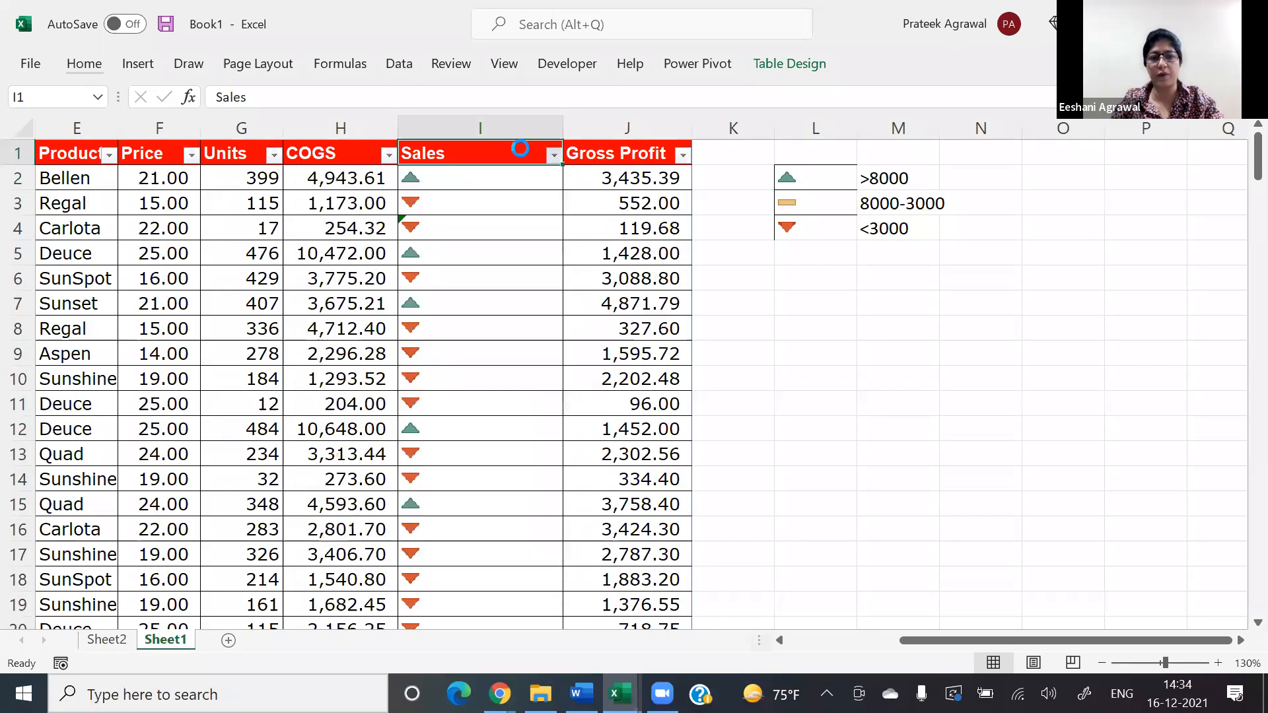
Step: Clear the icon filter from the Sales column
key(Down)
key(Down)
key(Down)
key(Down)
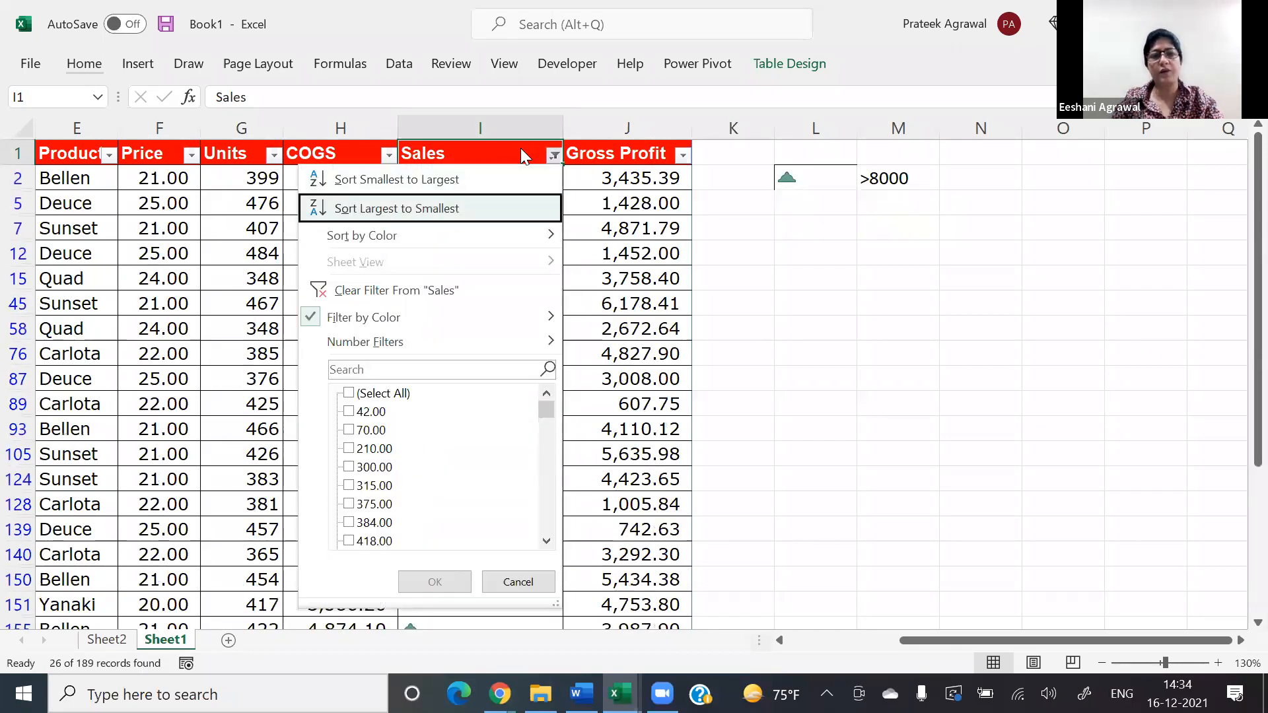
key(Return)
Step: Sort the table by the Sales column's cell icon, putting the red down triangles on top
key(alt+Down)
key(Down)
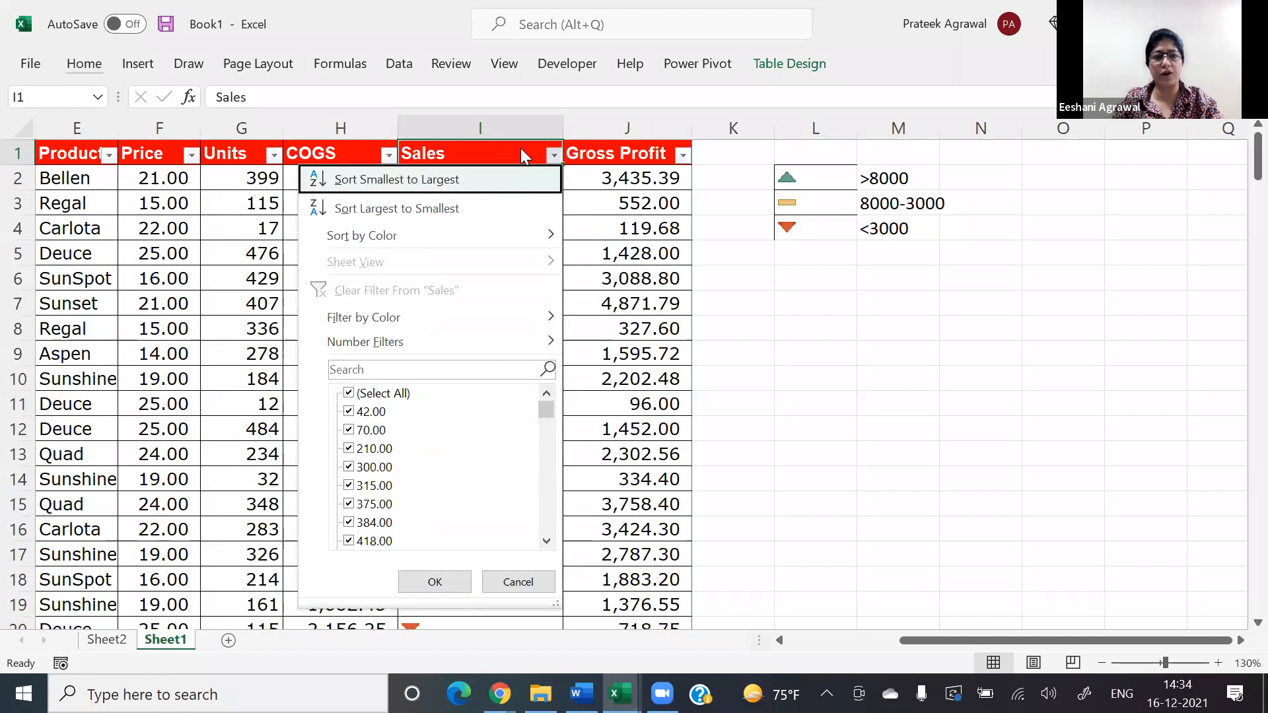
key(Down)
key(Down)
key(Right)
key(Down)
key(Return)
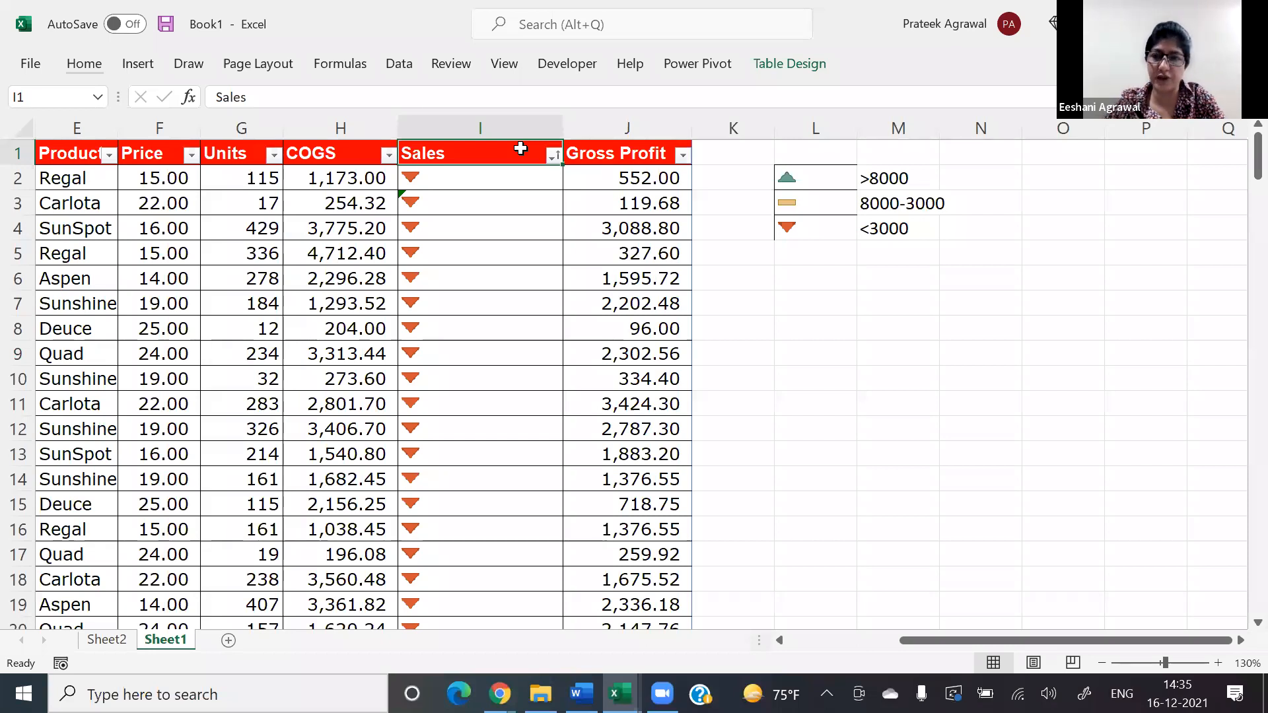
Step: Select all the Sales values from I2 down and examine the icon order through the sorted rows
click(547, 11)
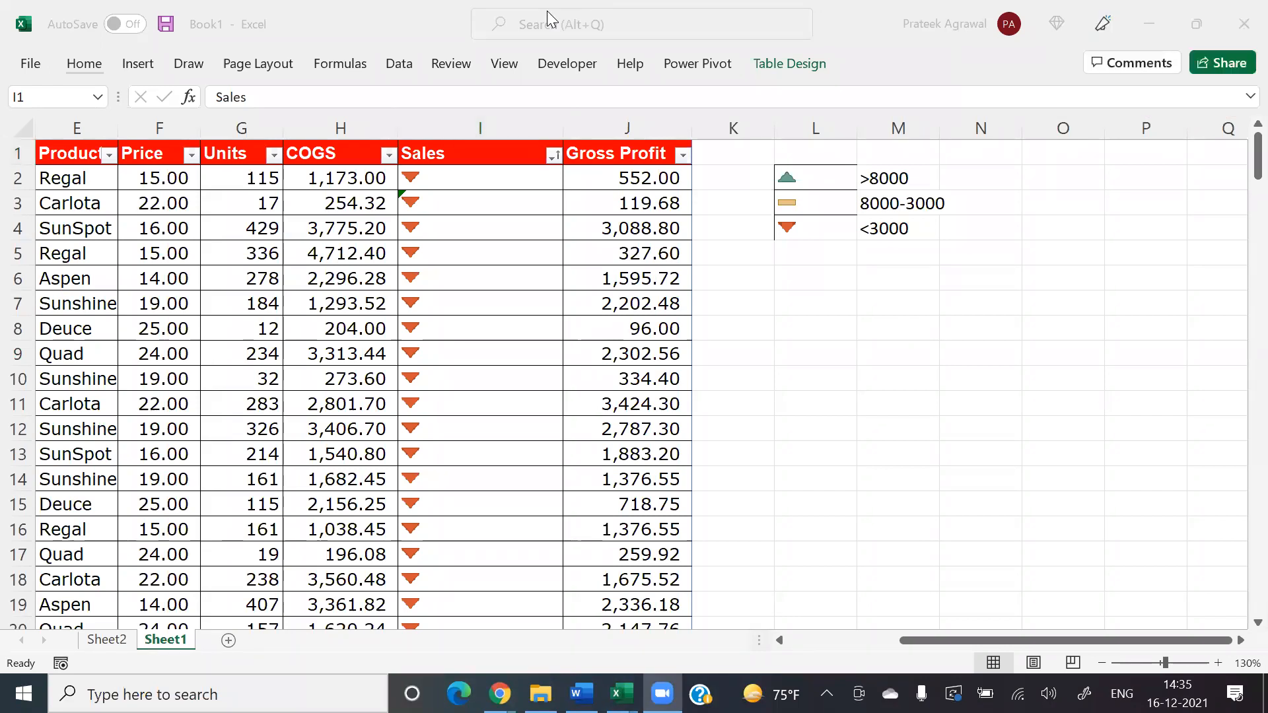
double_click(518, 179)
key(Return)
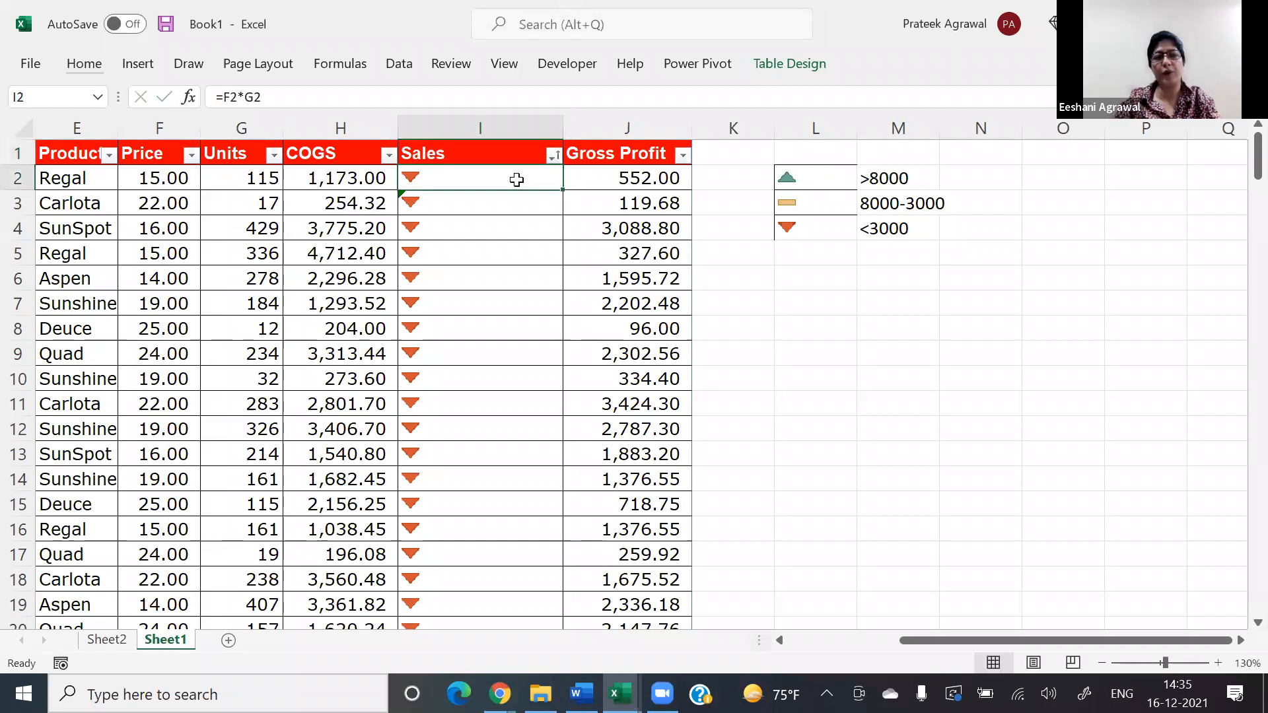
key(ctrl+shift+Down)
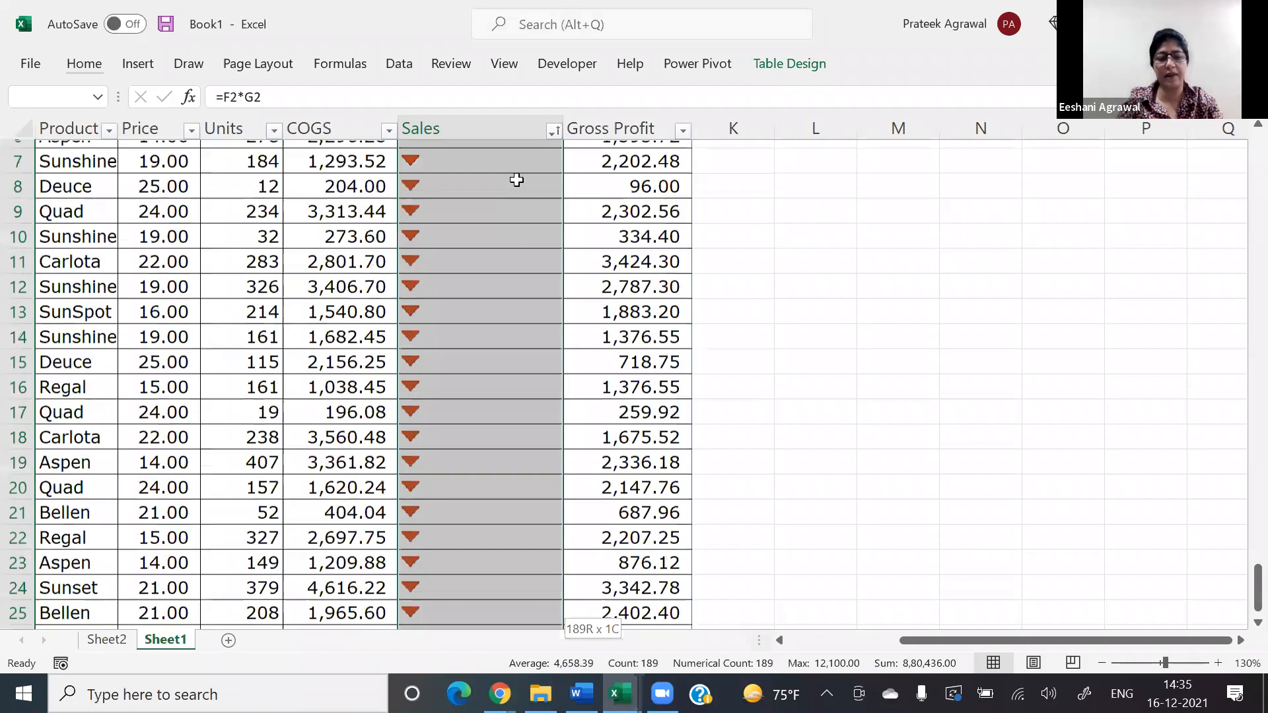
scroll(517, 179, down, 3)
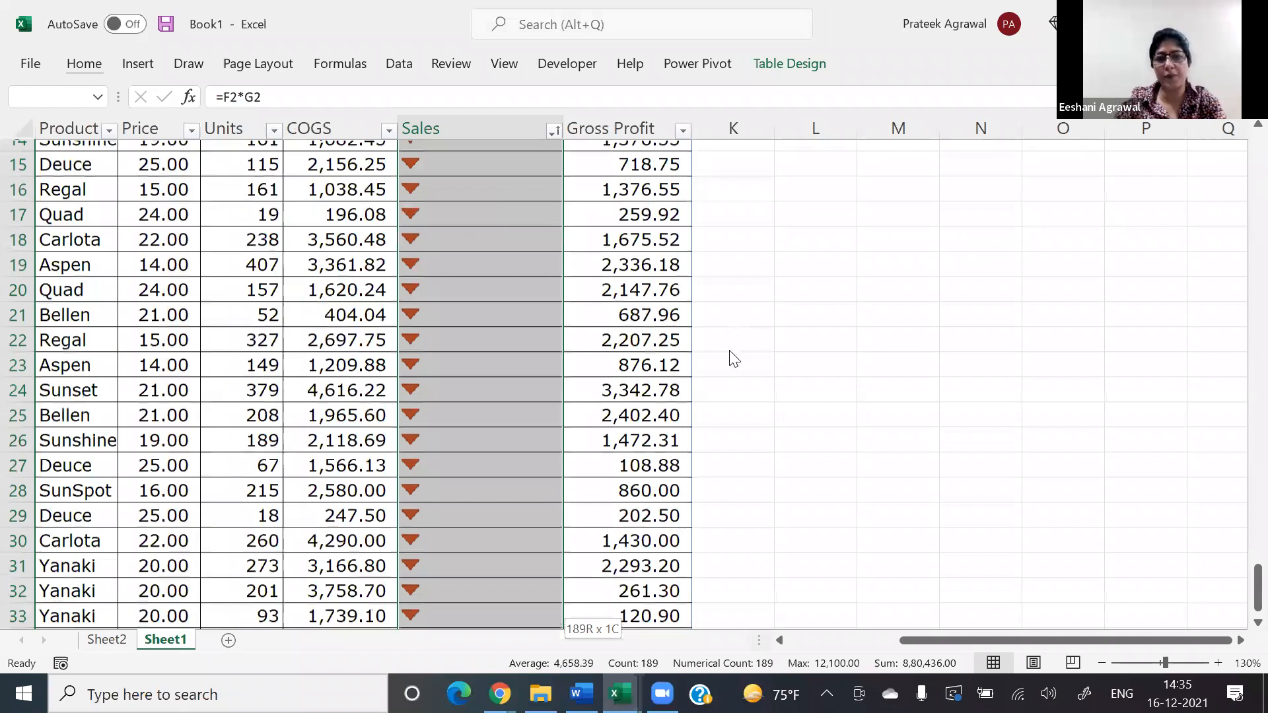
scroll(632, 301, down, 2)
scroll(778, 399, down, 20)
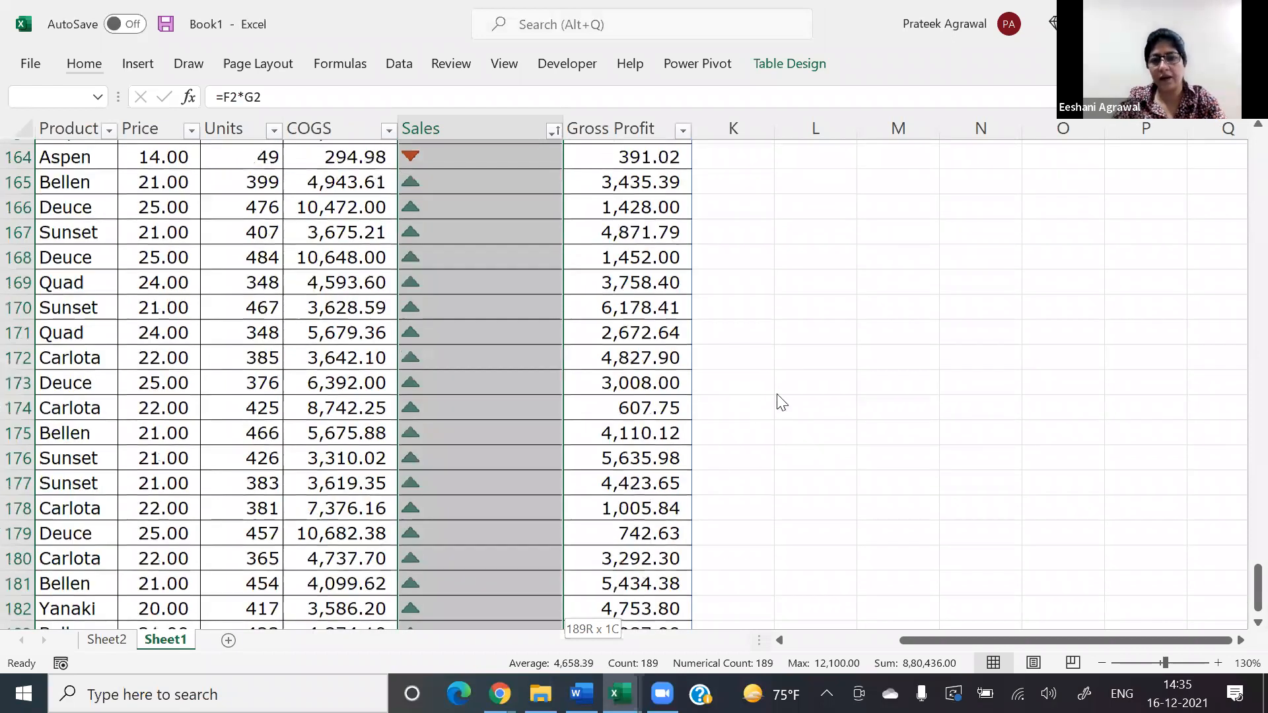
scroll(766, 423, down, 2)
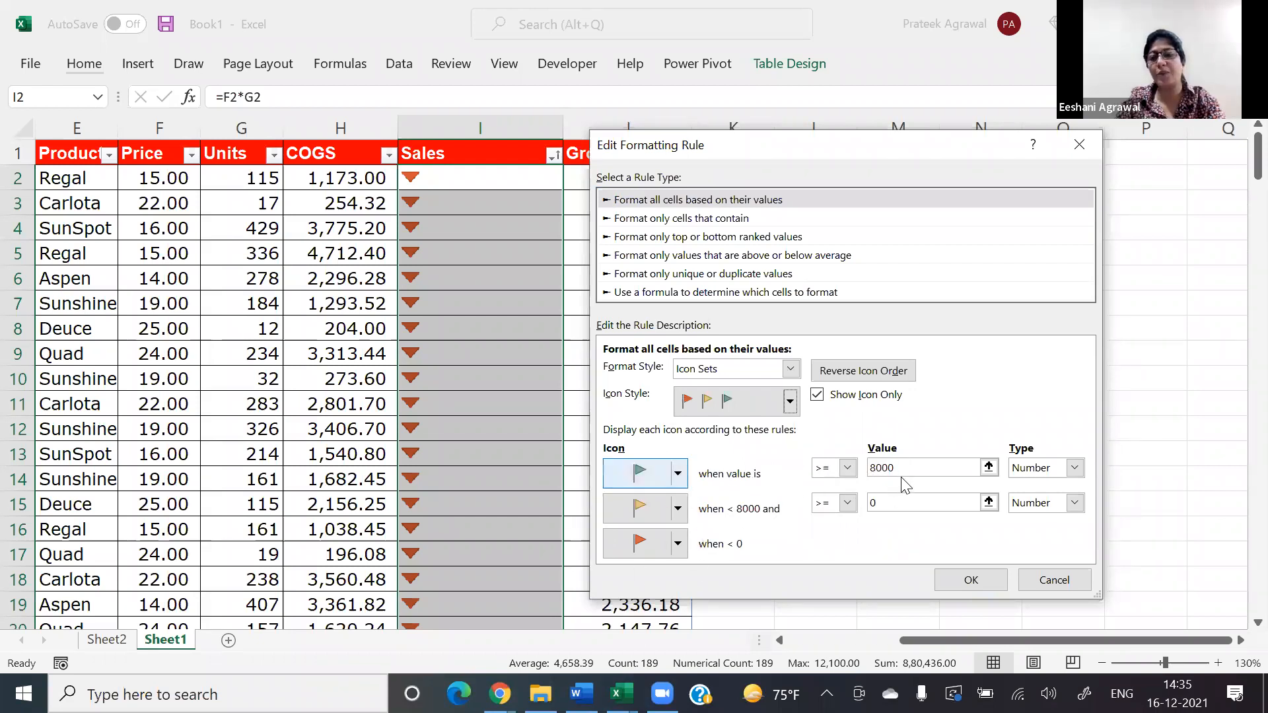
Step: Try reversing the icon order of the three-flags set in the Sales rule and discard the edit
click(883, 377)
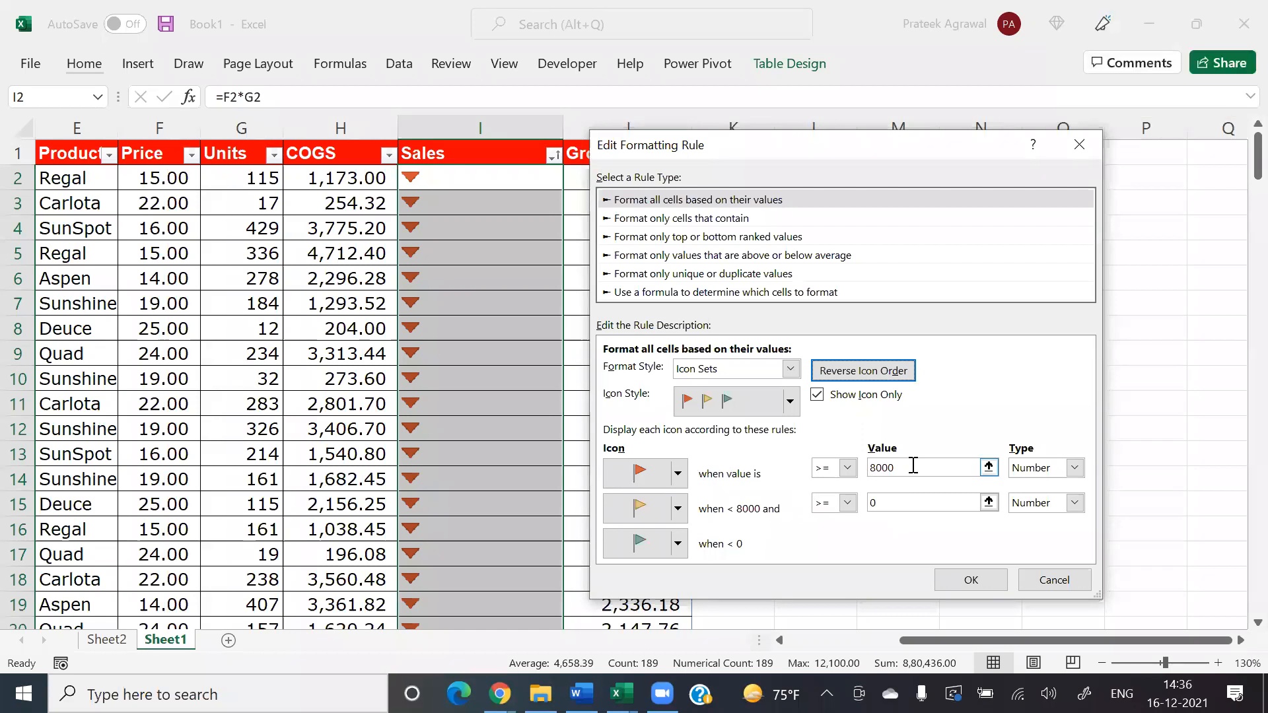
click(1054, 580)
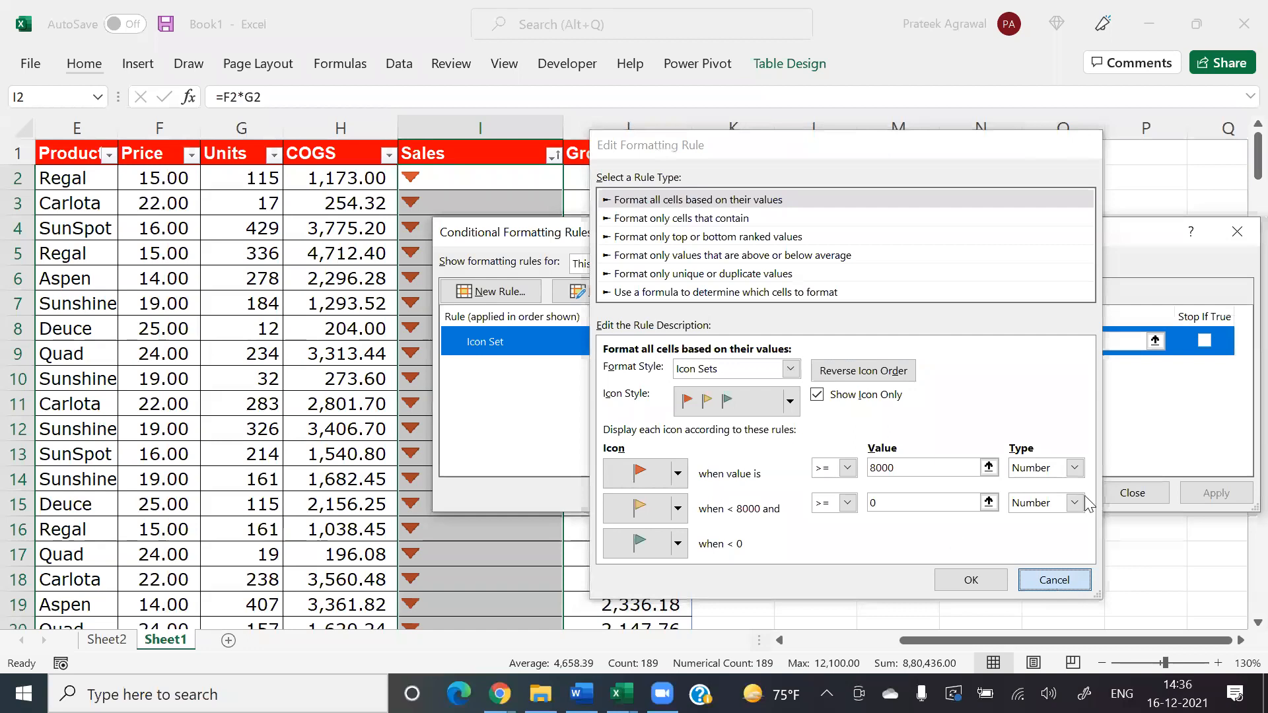
click(1132, 493)
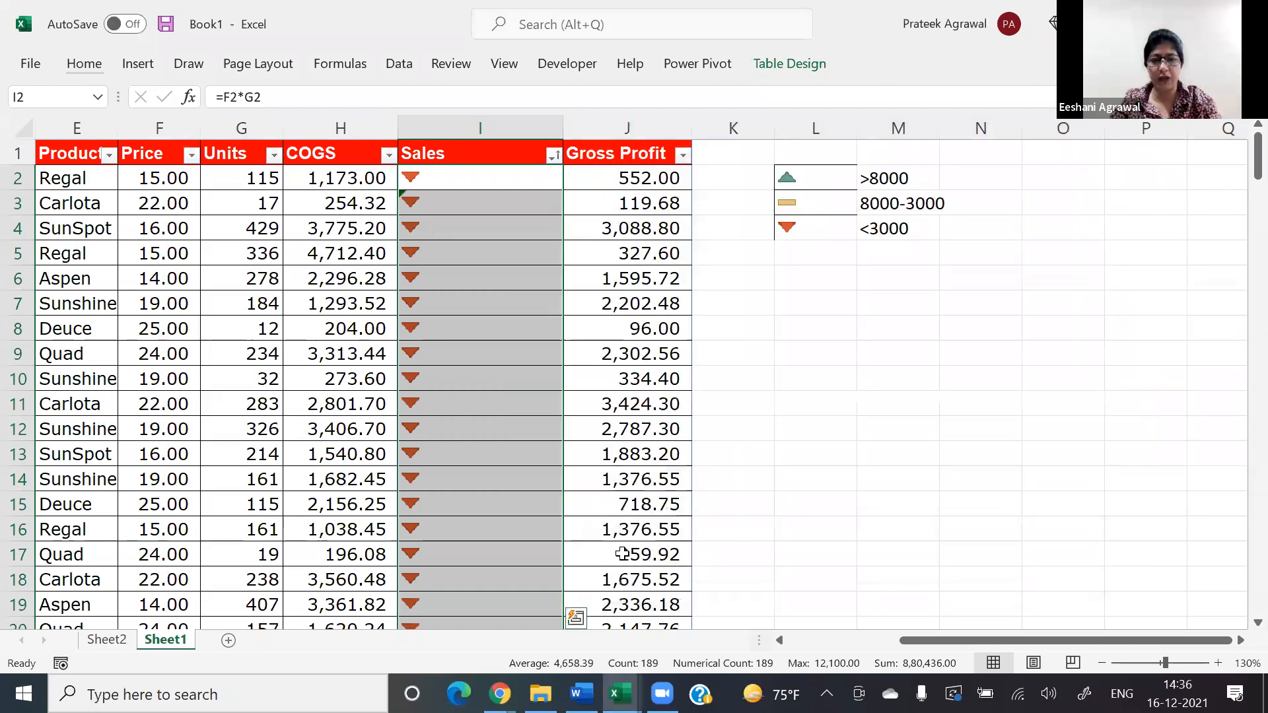
Step: Switch to the Finance_Data_Logical Functions_Solution workbook and show its Exercise 3 sheet
click(621, 553)
key(alt+Tab)
key(alt+Tab)
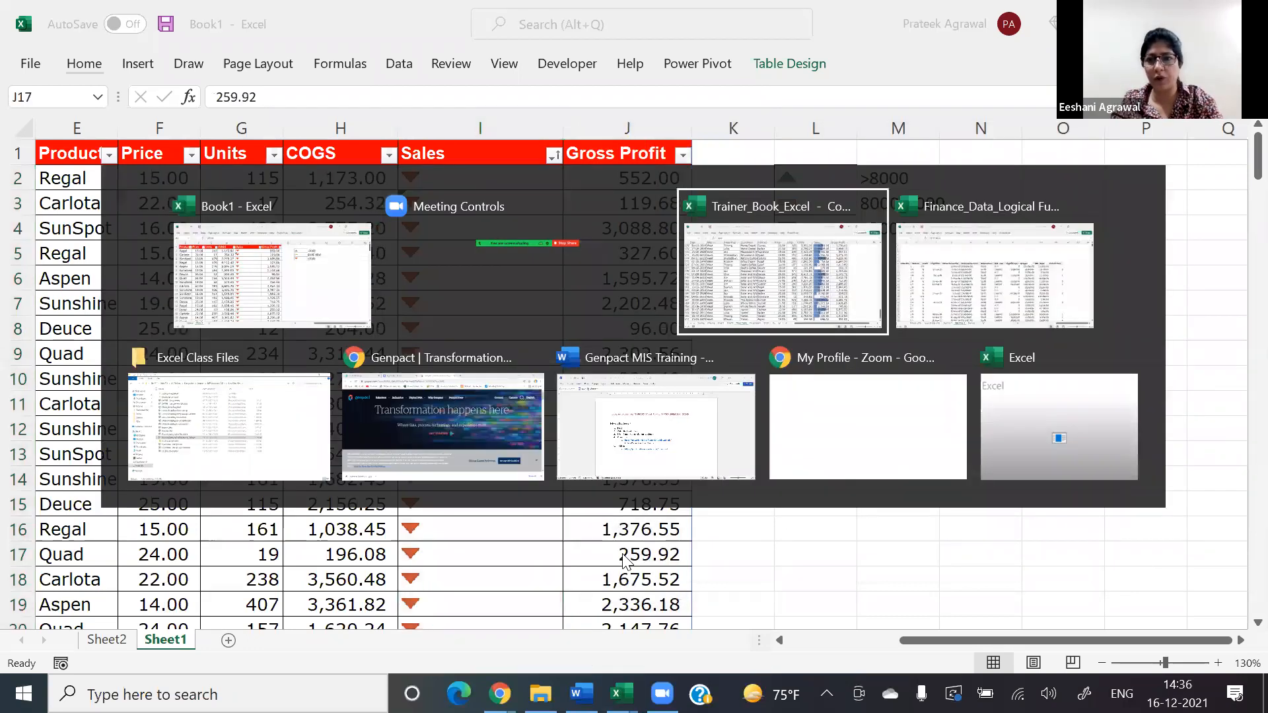
key(alt+Tab)
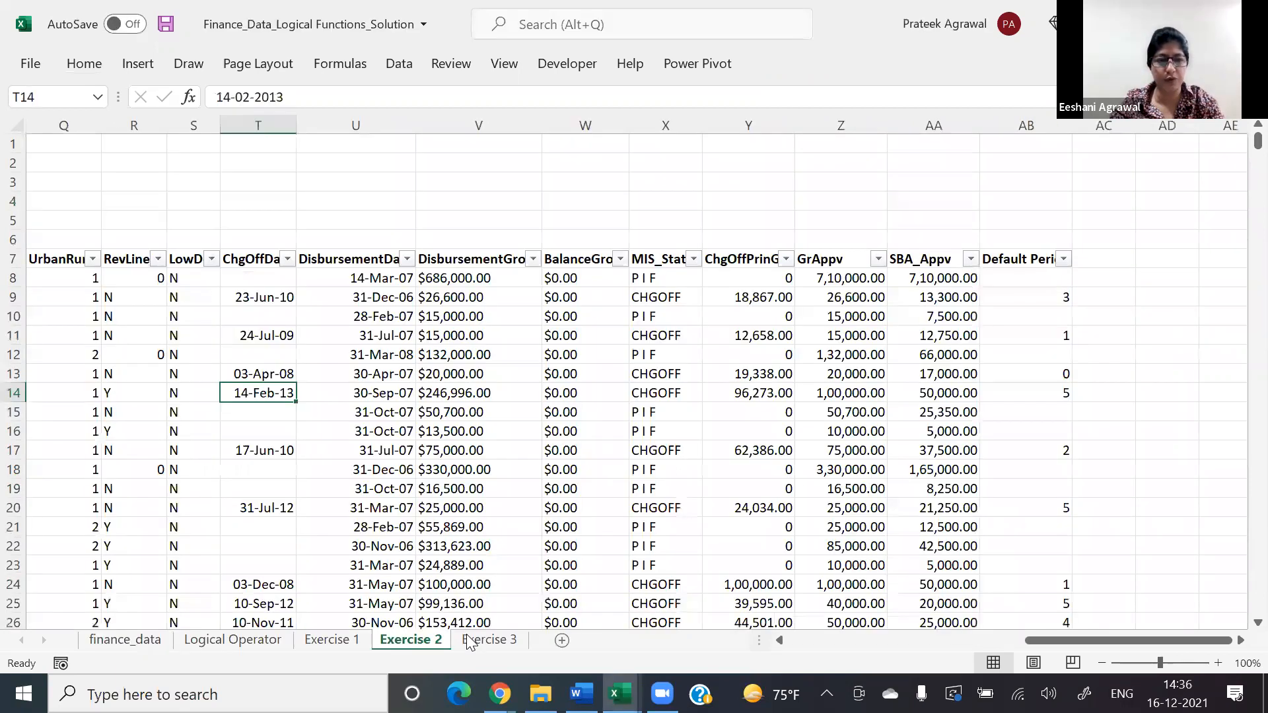
key(ctrl+Page_Down)
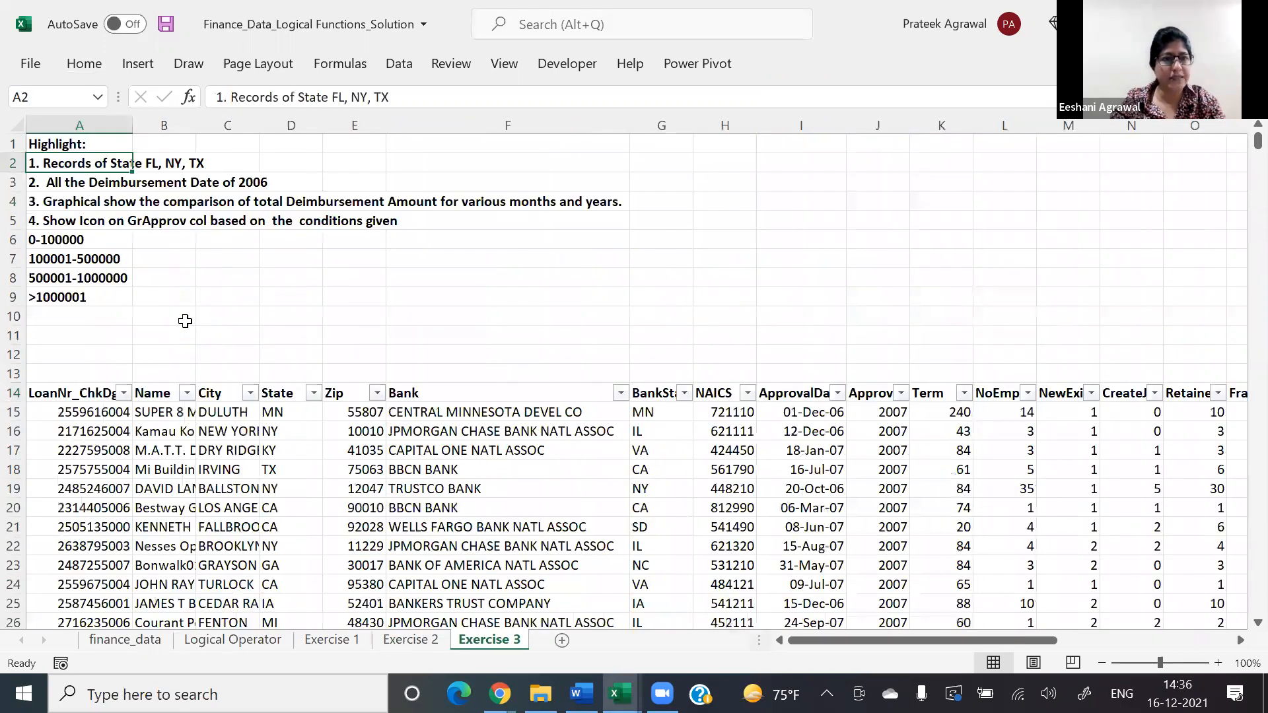
Step: Select A5:A9 to read task 4 and its value ranges for the GrApprov icons
click(38, 224)
key(shift+Down)
key(shift+Down)
key(shift+Down)
key(shift+Down)
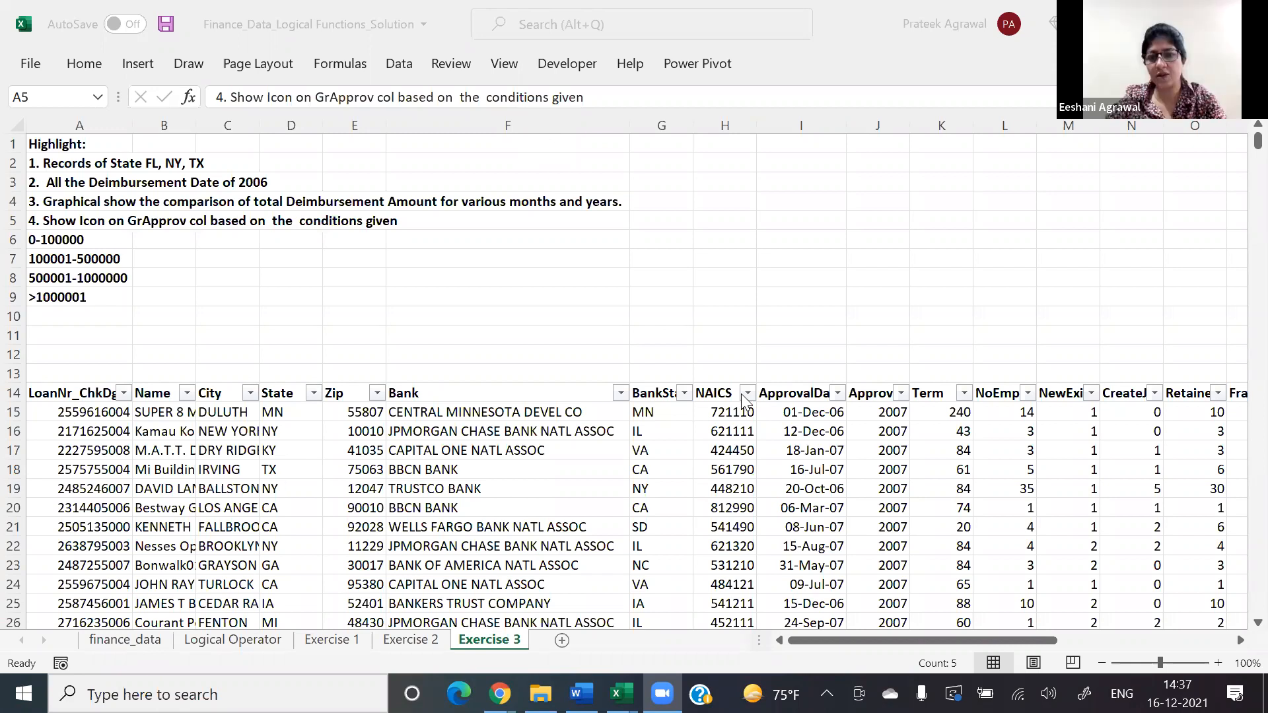
Step: Go to the first value of the GrAppv column, cell Z15
click(992, 448)
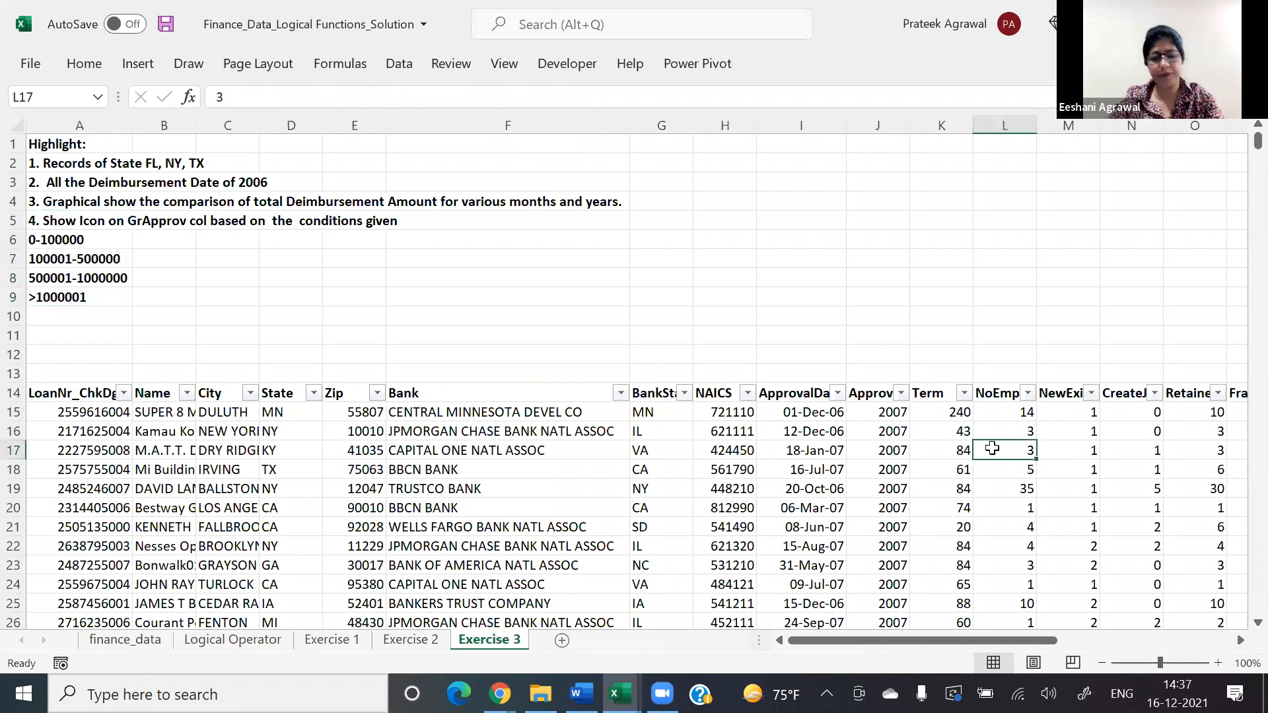
key(Right)
key(Right)
key(Right)
key(Right)
key(Right)
key(Right)
key(Right)
key(Right)
key(Right)
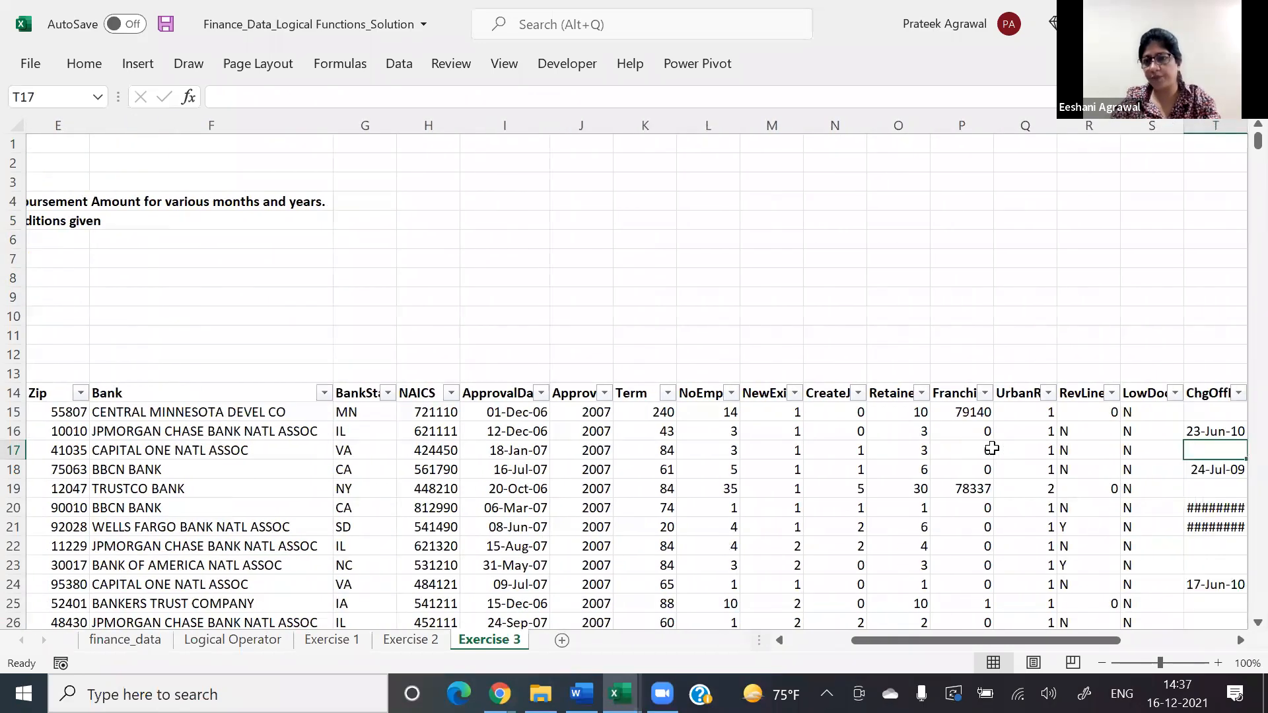
key(Right)
key(Right)
key(Right)
key(Right)
key(Right)
key(Right)
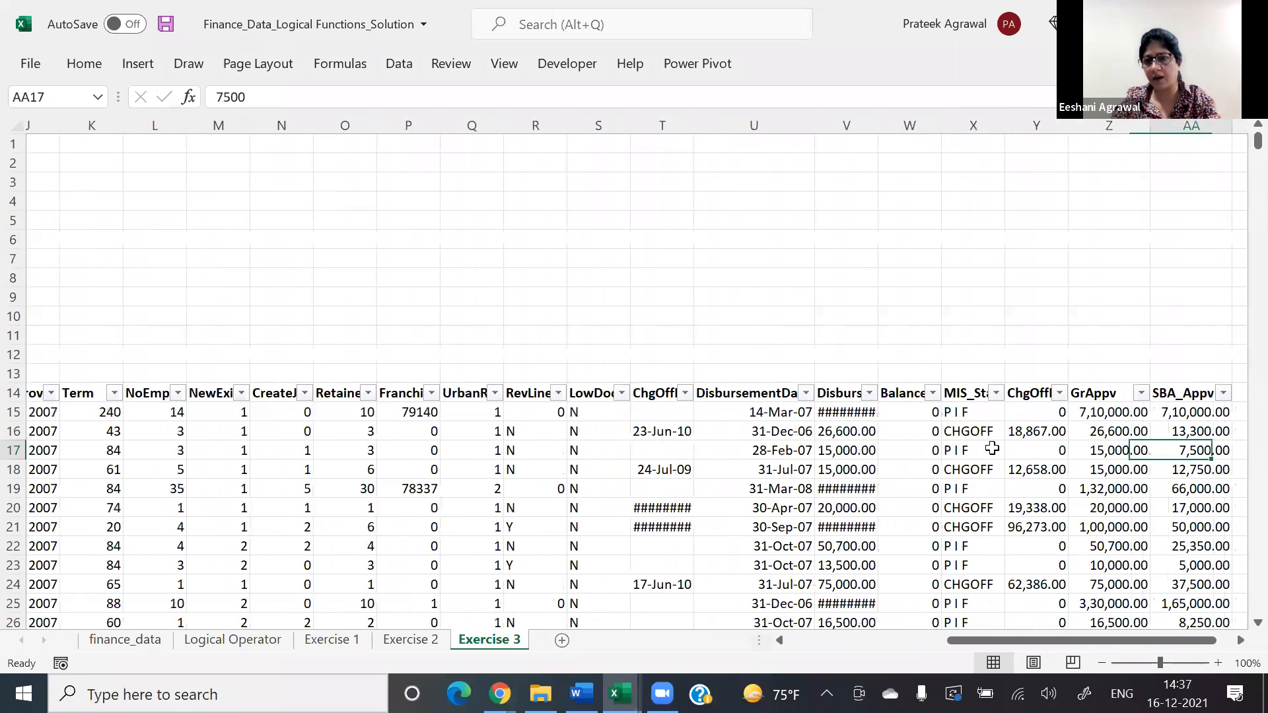
key(Left)
key(Left)
key(Up)
key(Up)
key(Up)
key(Right)
key(Down)
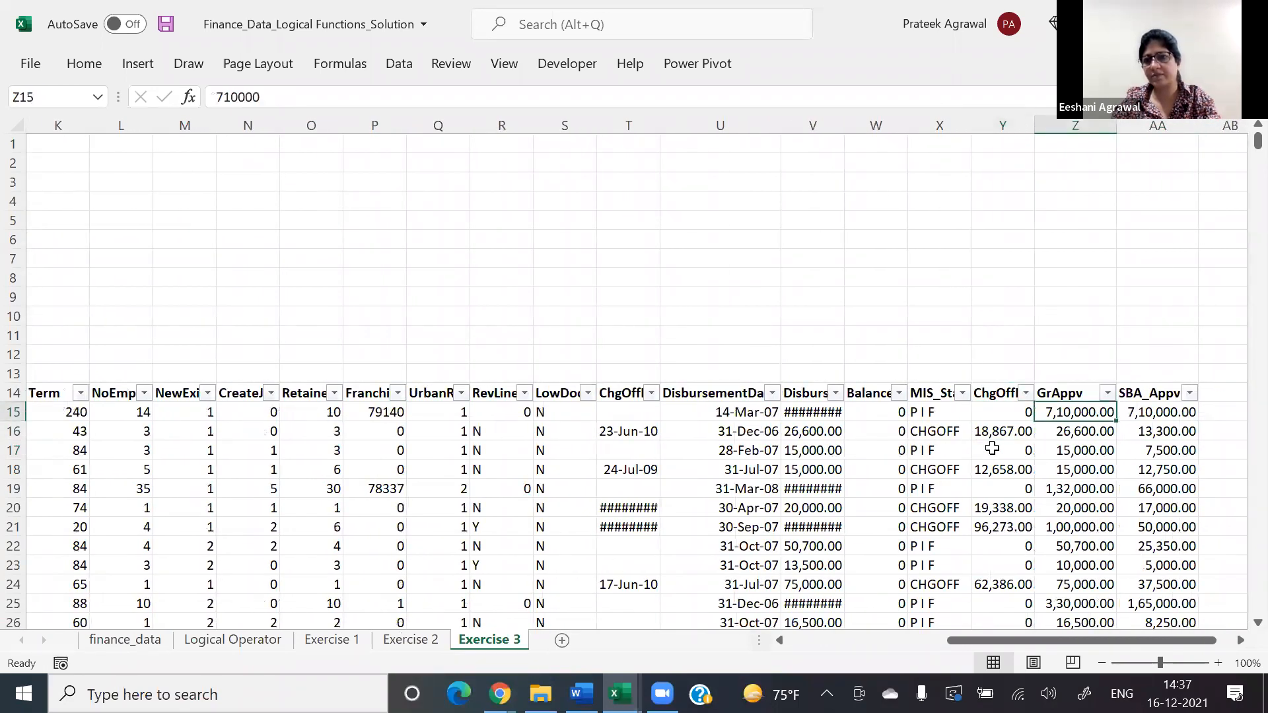
Step: Return to the task notes above the table and go to the first value range, cell A6
key(Left)
key(Left)
key(Left)
key(Left)
key(Left)
key(Left)
key(Left)
key(Left)
key(Left)
key(Left)
key(Left)
key(Left)
key(Left)
key(Left)
key(Left)
key(Left)
key(Left)
key(Left)
key(Left)
key(Left)
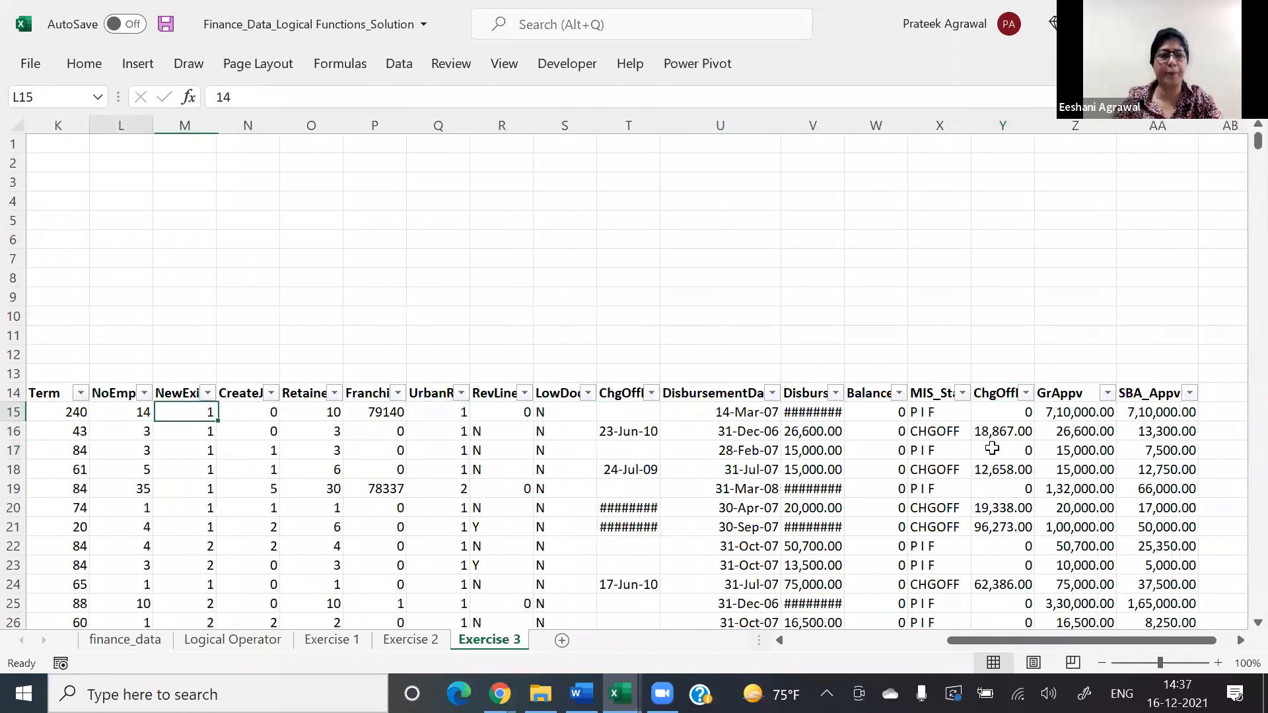
key(Left)
key(Left)
key(Left)
key(Left)
key(Left)
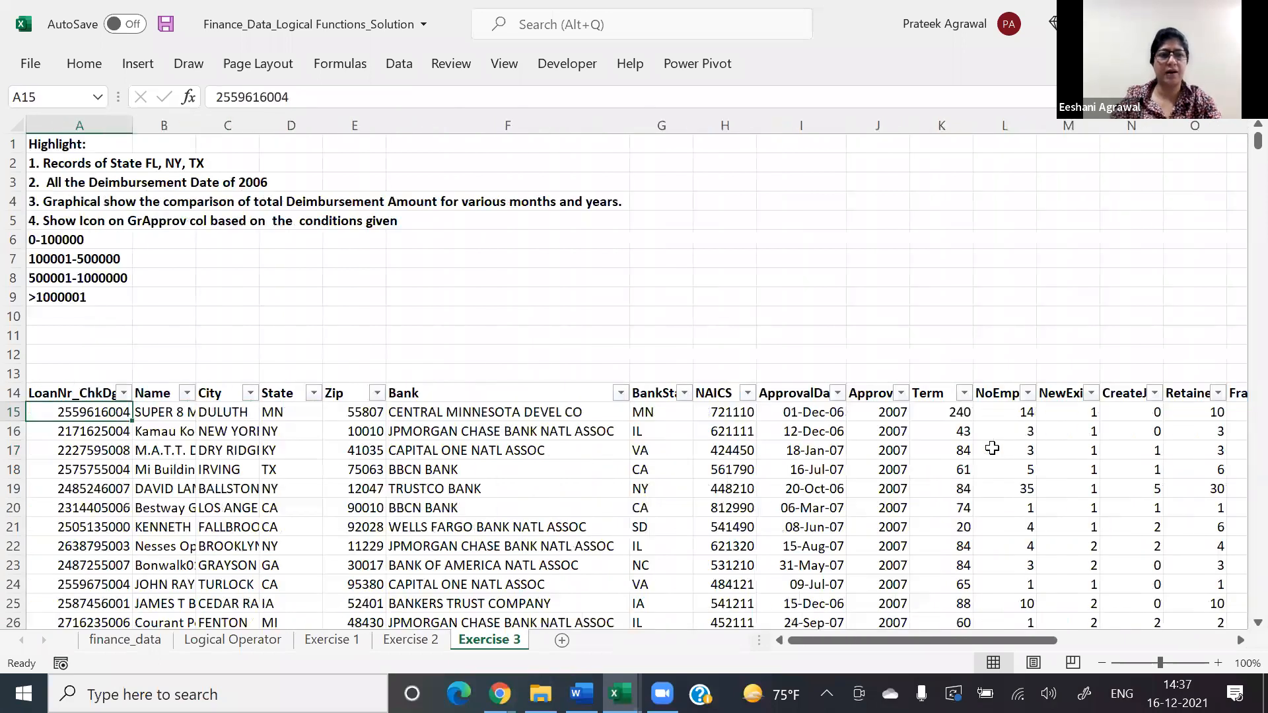
key(Up)
key(Up)
key(Up)
key(Up)
key(Up)
key(Up)
key(Up)
key(Up)
key(Up)
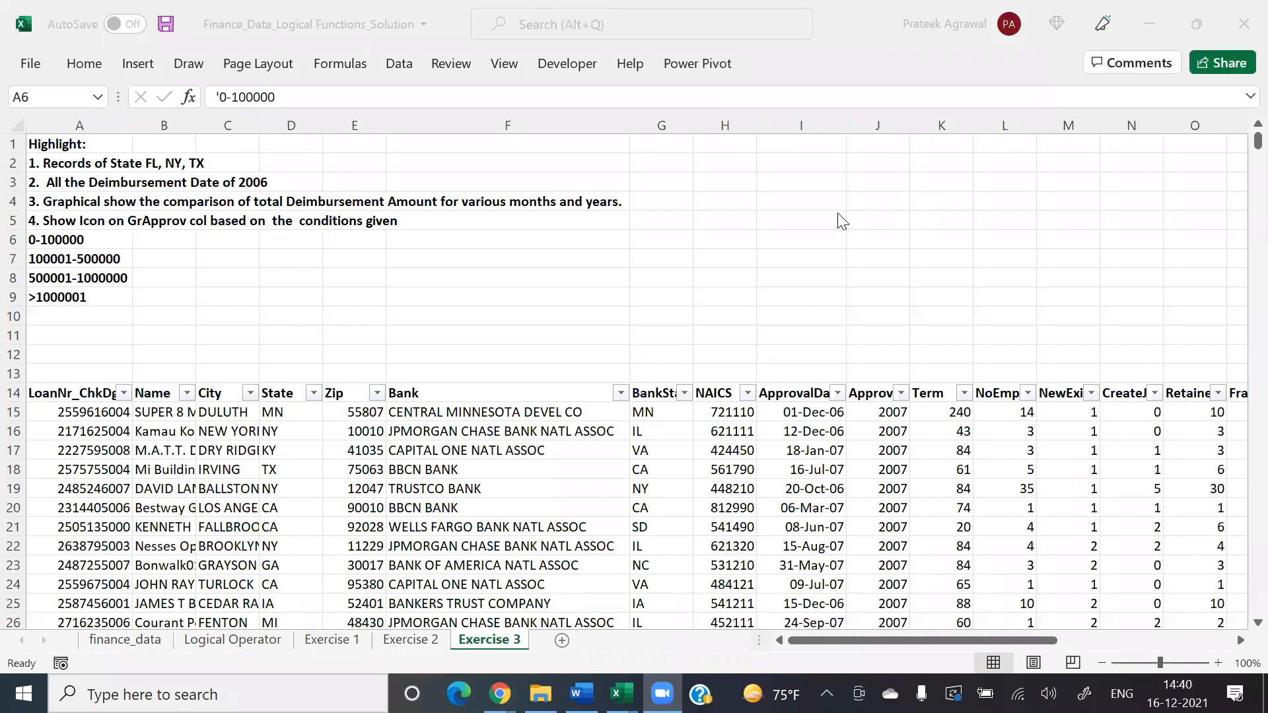
Step: Select all the GrAppv values, Z15:Z3359
click(816, 413)
key(Right)
key(Right)
key(Right)
key(Right)
key(Right)
key(Right)
key(Right)
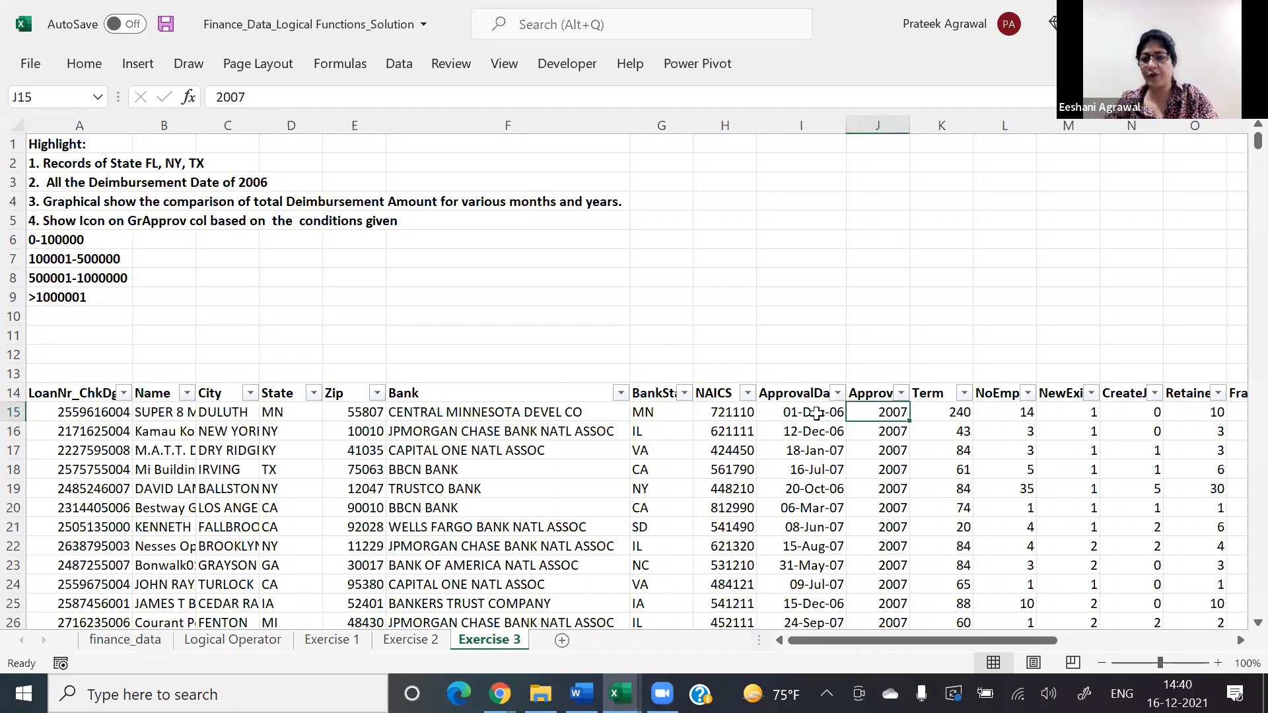
key(Right)
key(Right)
key(Right)
key(Right)
key(Right)
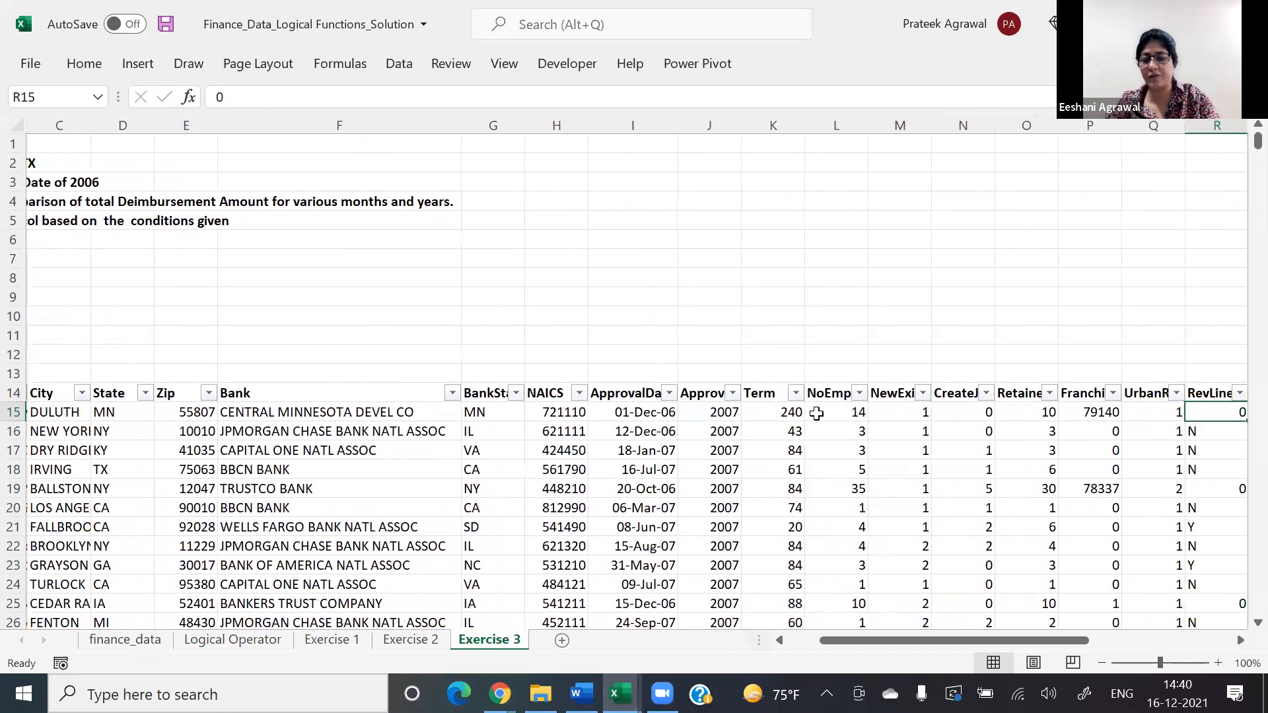
key(Right)
key(Right)
key(Right)
key(Right)
key(Right)
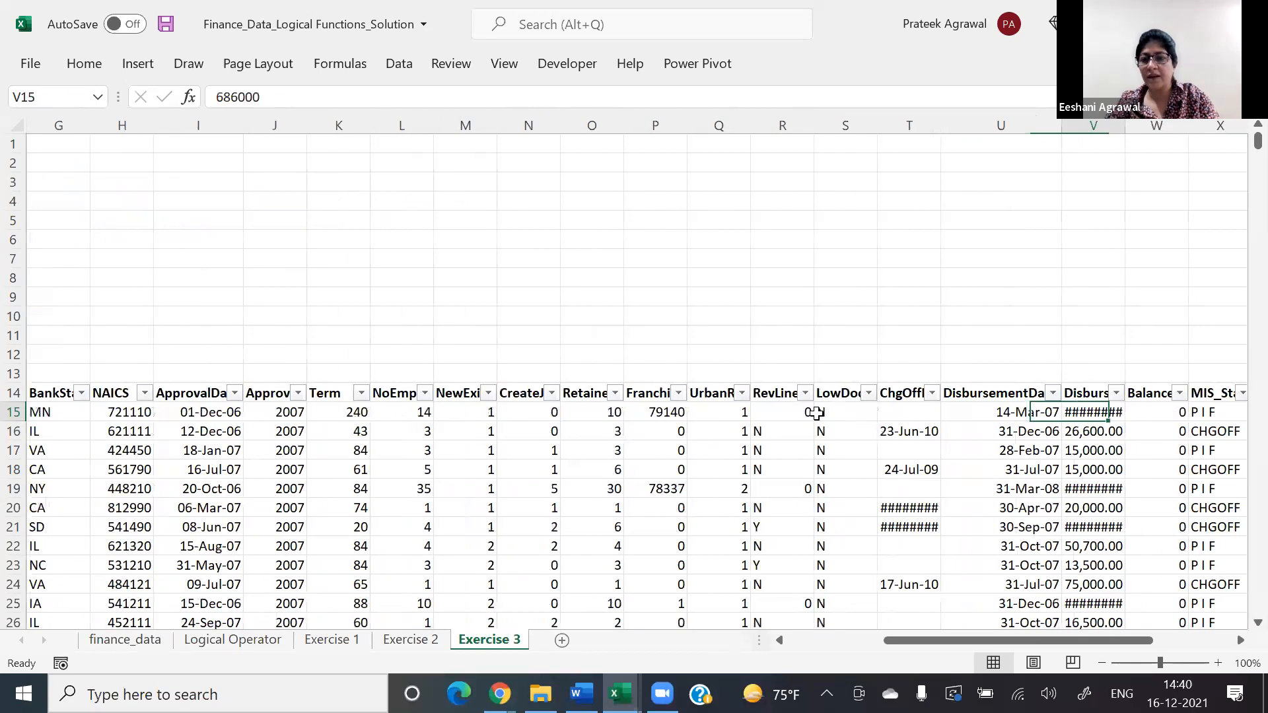
key(Right)
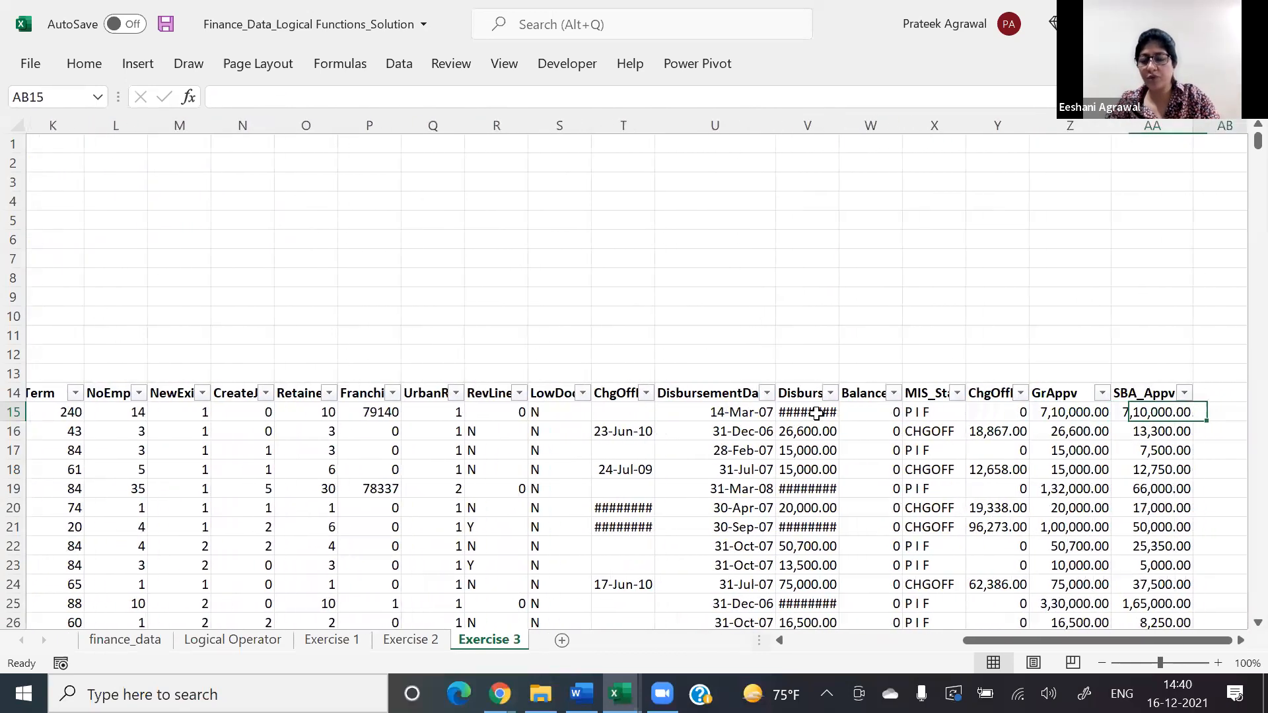
key(Right)
key(Left)
key(Left)
key(ctrl+shift+Down)
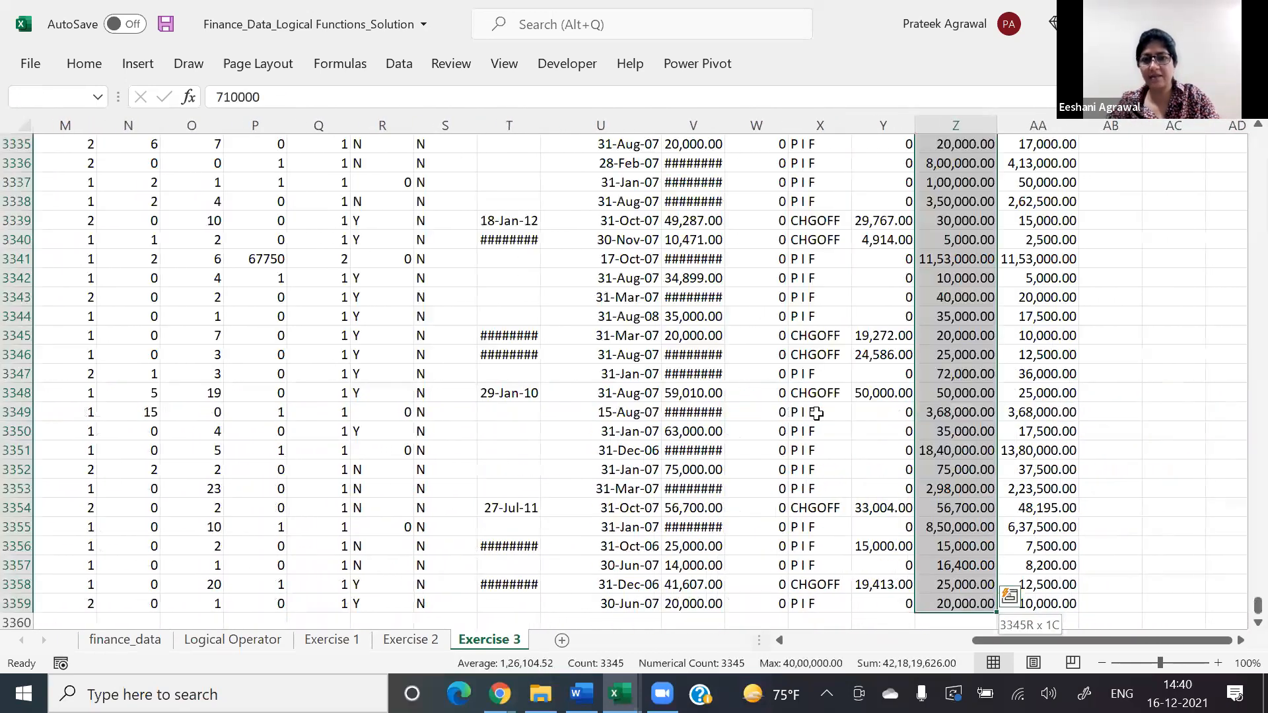
key(ctrl+shift+Up)
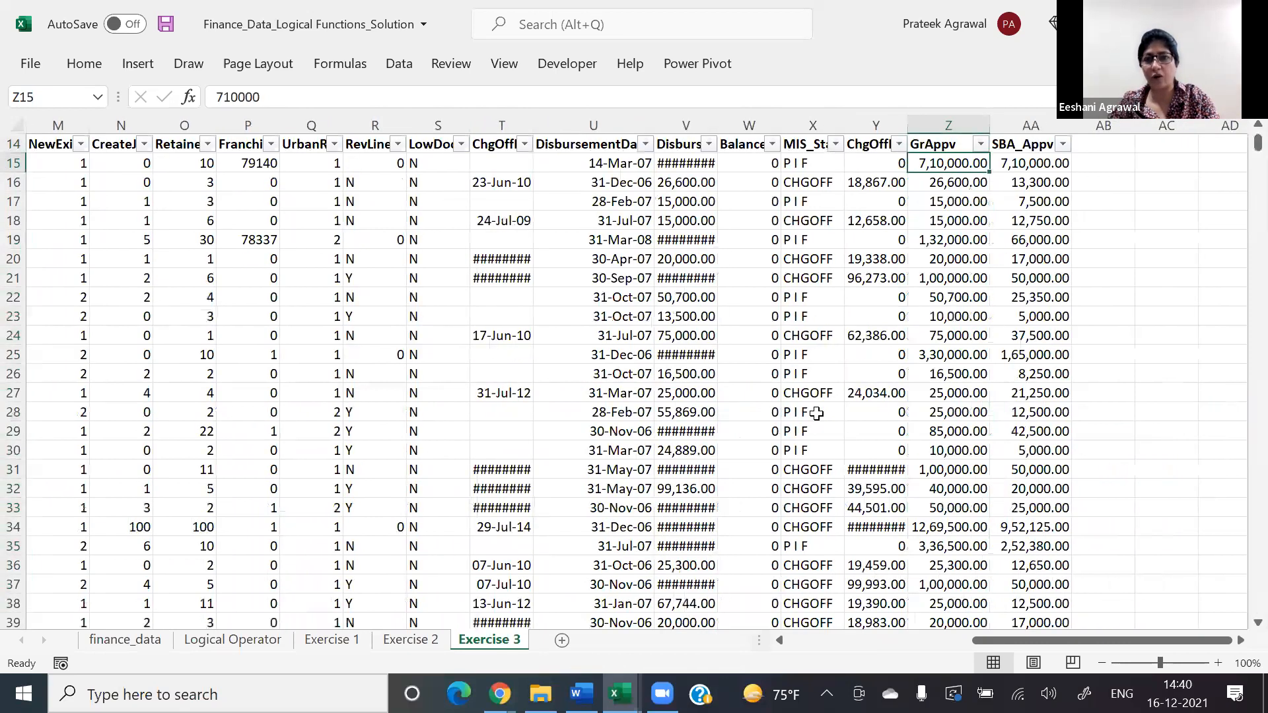
key(ctrl+shift+Down)
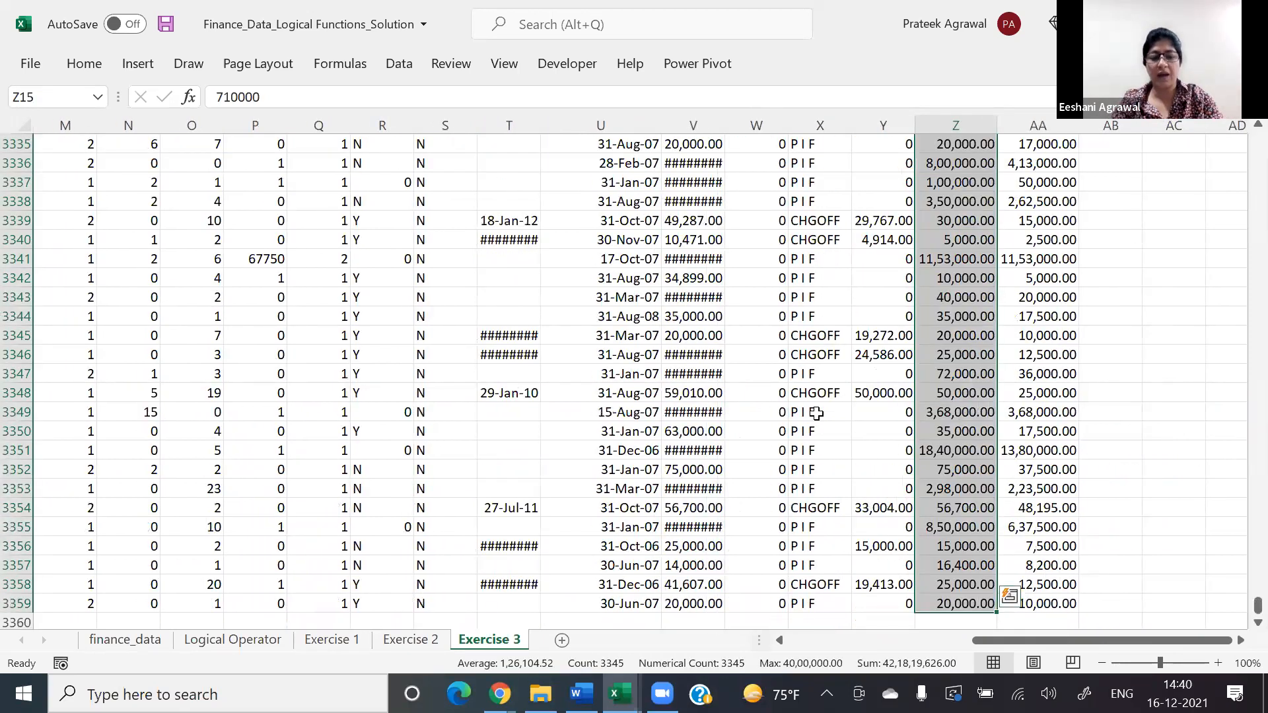
Step: Start a new conditional formatting rule for the selected GrAppv values with the Icon Sets format style
key(alt+h)
key(l)
key(r)
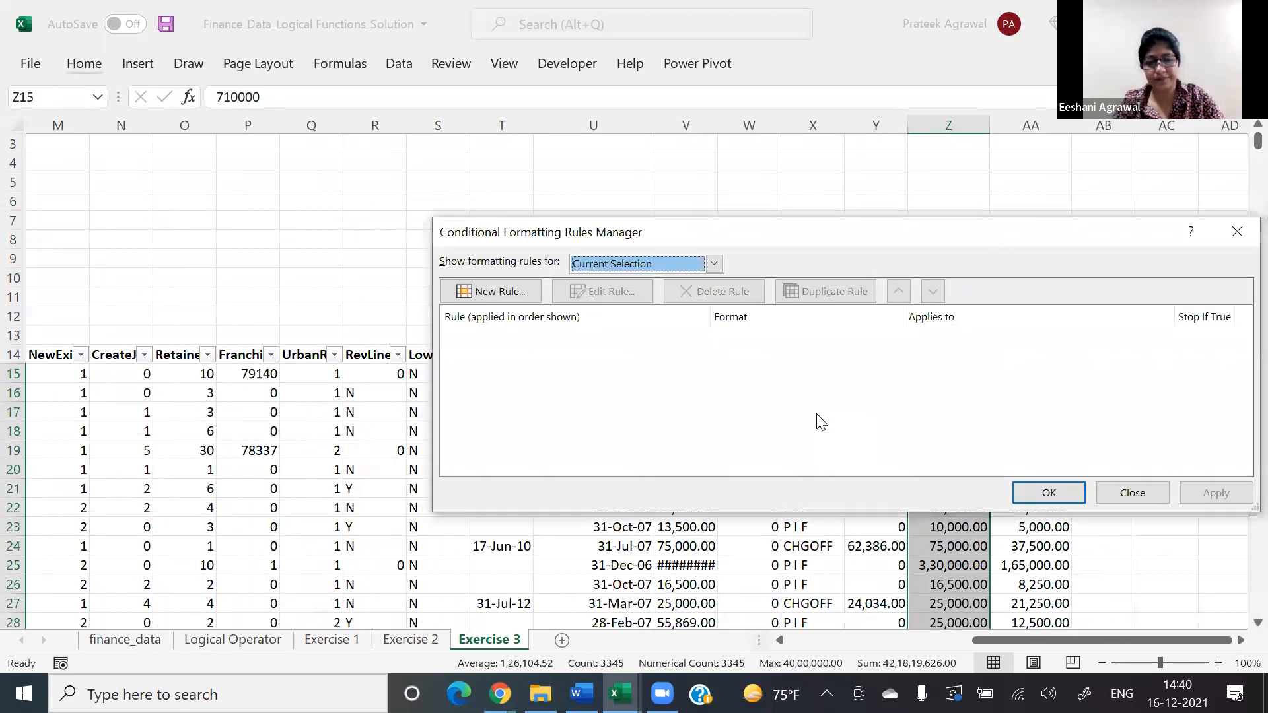
key(alt+n)
key(Tab)
key(alt+Down)
key(Down)
key(Down)
key(Down)
key(Return)
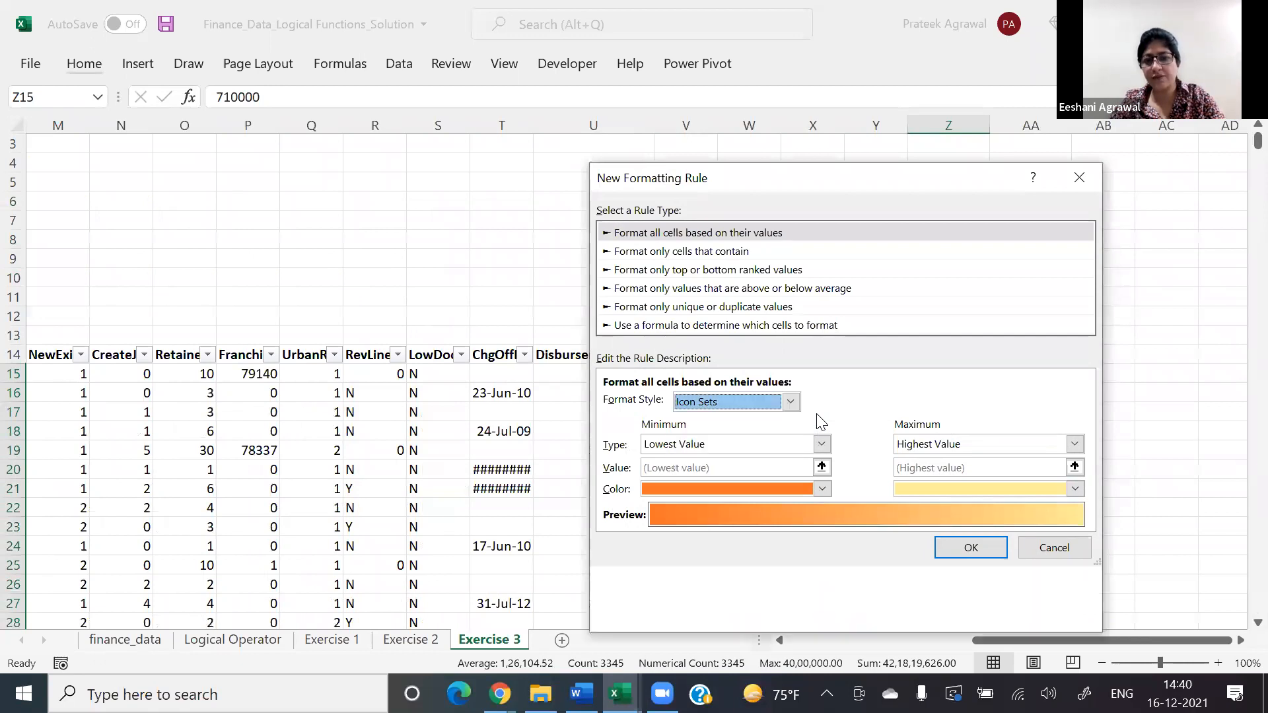
Step: Choose the four coloured arrows as the rule's icon style
key(Tab)
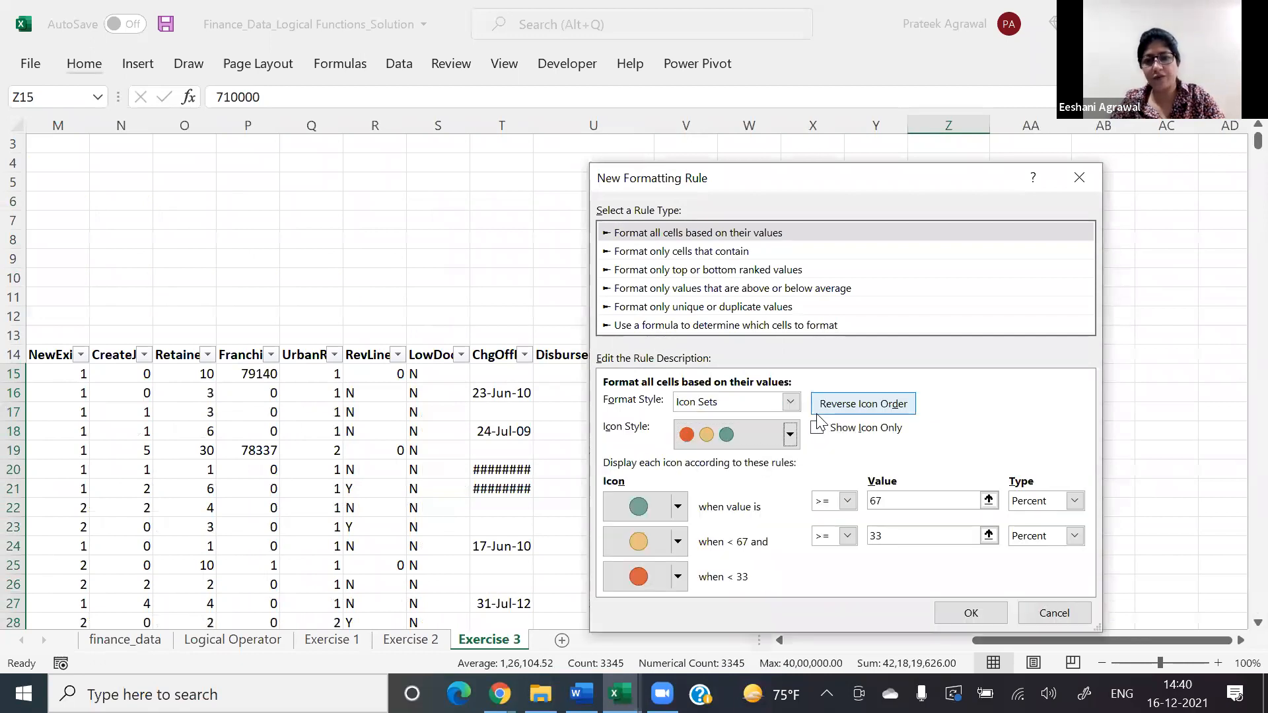
key(alt+Down)
key(Down)
key(Down)
key(Down)
key(Down)
key(Down)
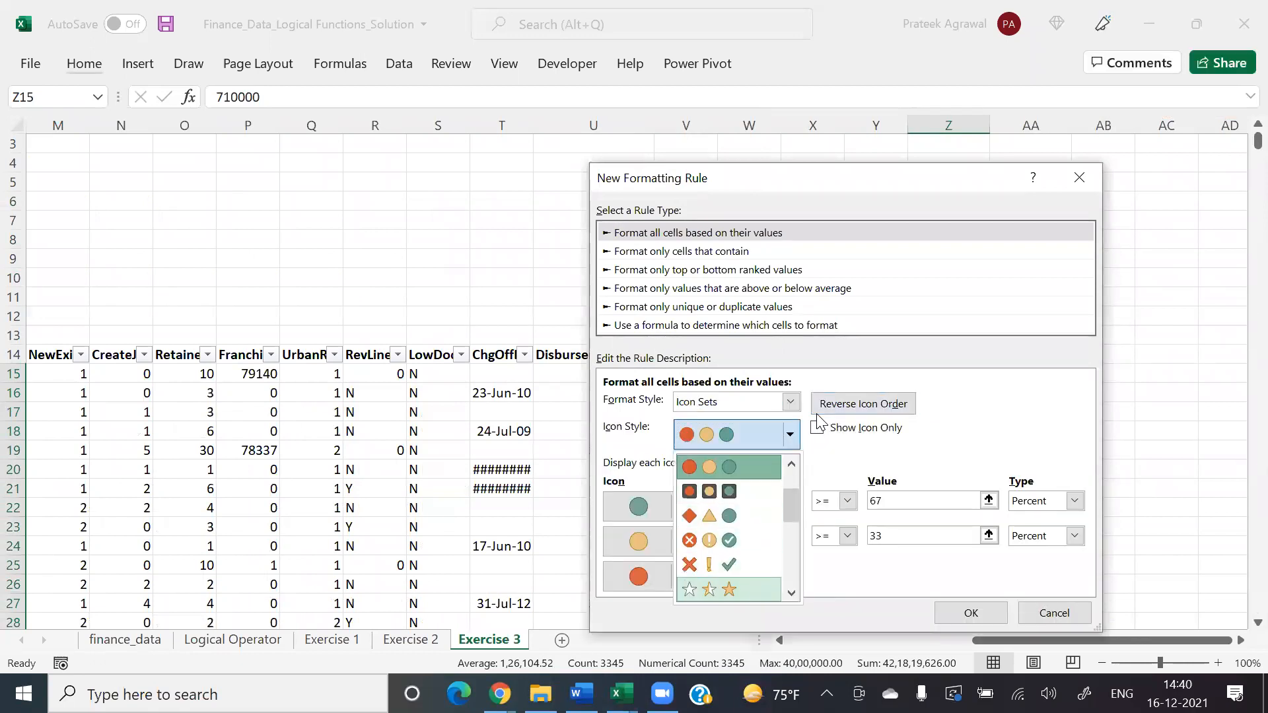
key(Down)
key(Down)
key(Down)
key(Up)
key(Return)
Step: Change the type of all three icon thresholds to Number
key(Tab)
key(Tab)
key(Tab)
key(Tab)
key(Tab)
key(Tab)
key(Tab)
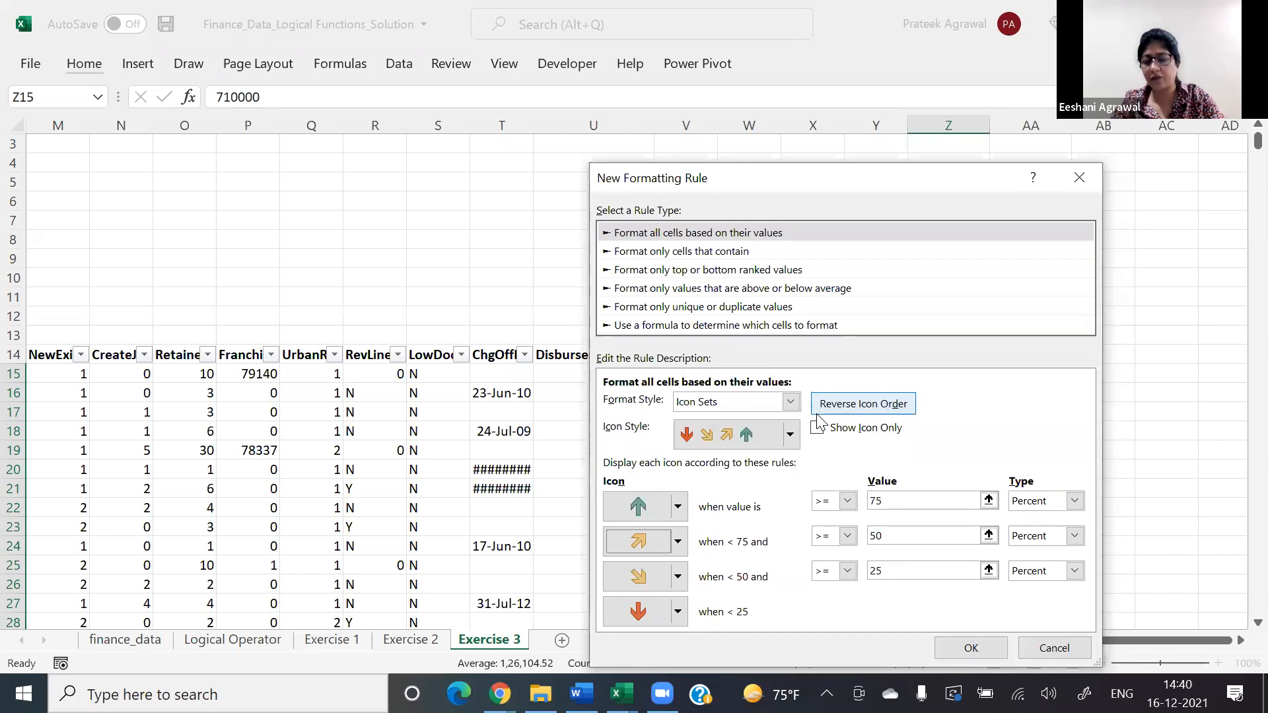
click(1050, 502)
click(1040, 521)
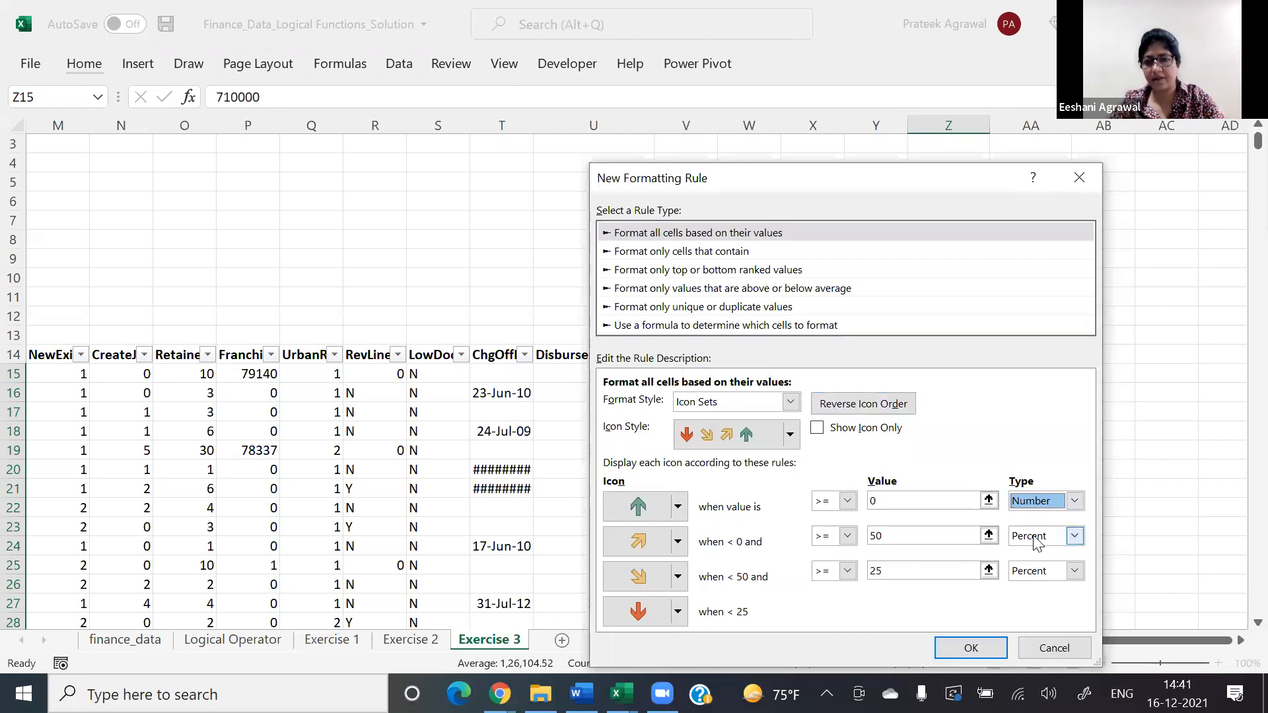
click(1038, 536)
click(1027, 556)
click(1028, 567)
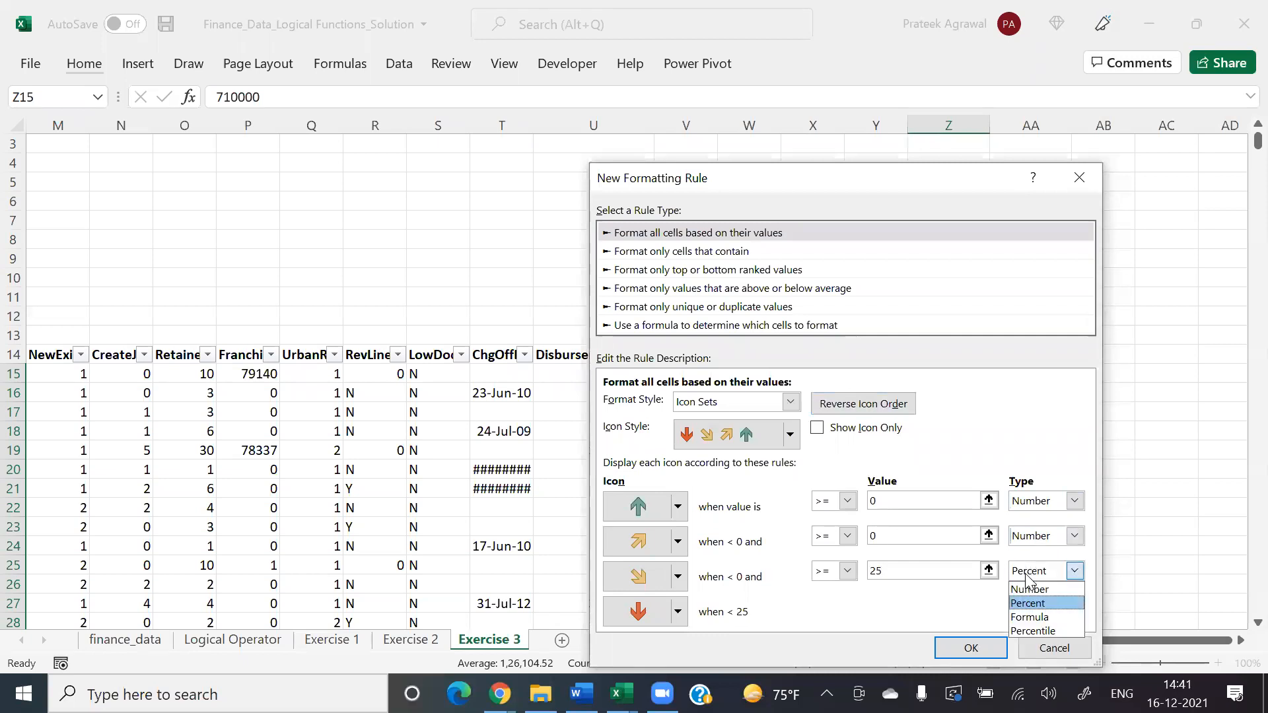
click(1026, 595)
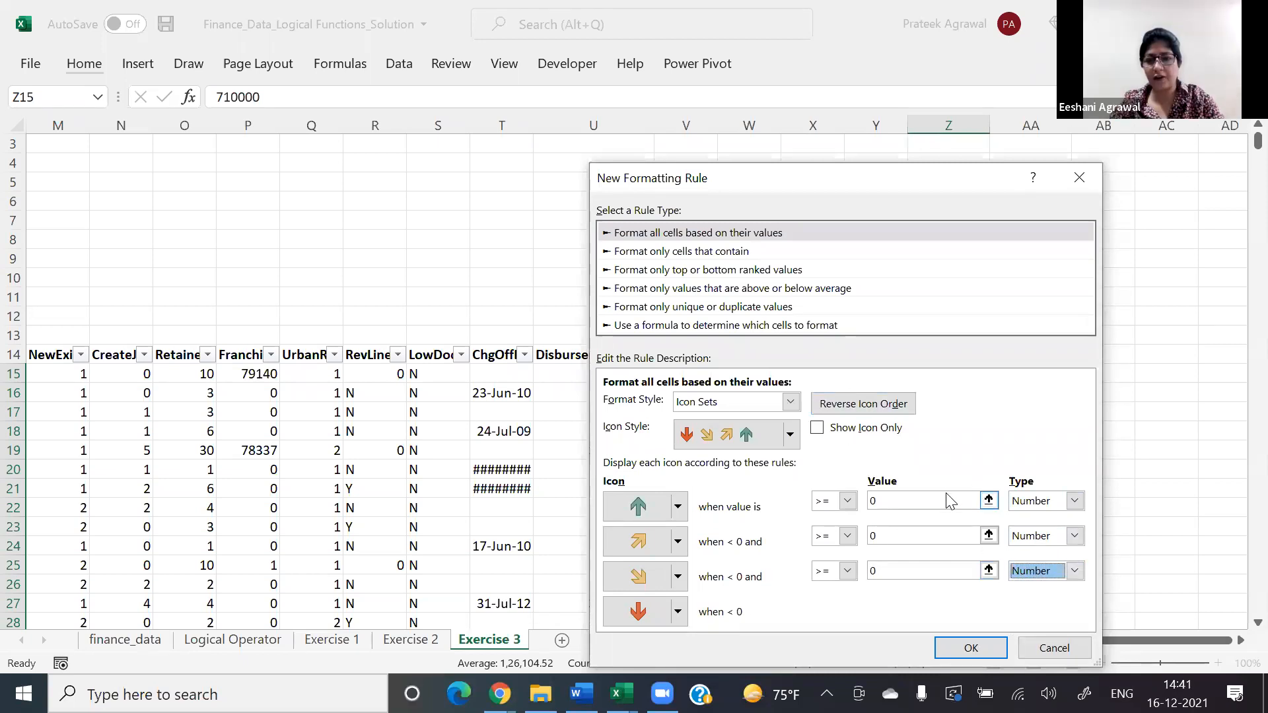
Step: Set the icon threshold values to 1000000 for the up arrow, 500000 for the up-diagonal arrow and 100000 for the down-diagonal arrow
click(947, 494)
key(BackSpace)
text(1000000)
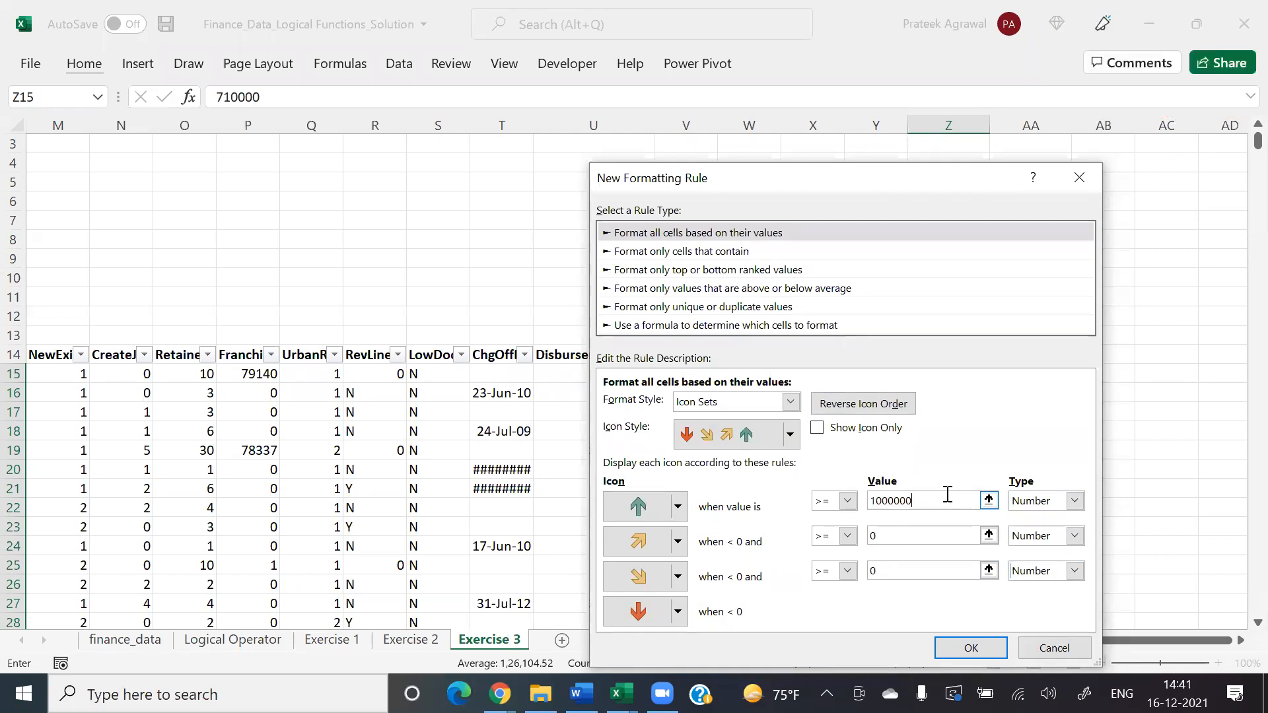
click(918, 535)
key(BackSpace)
text(500000)
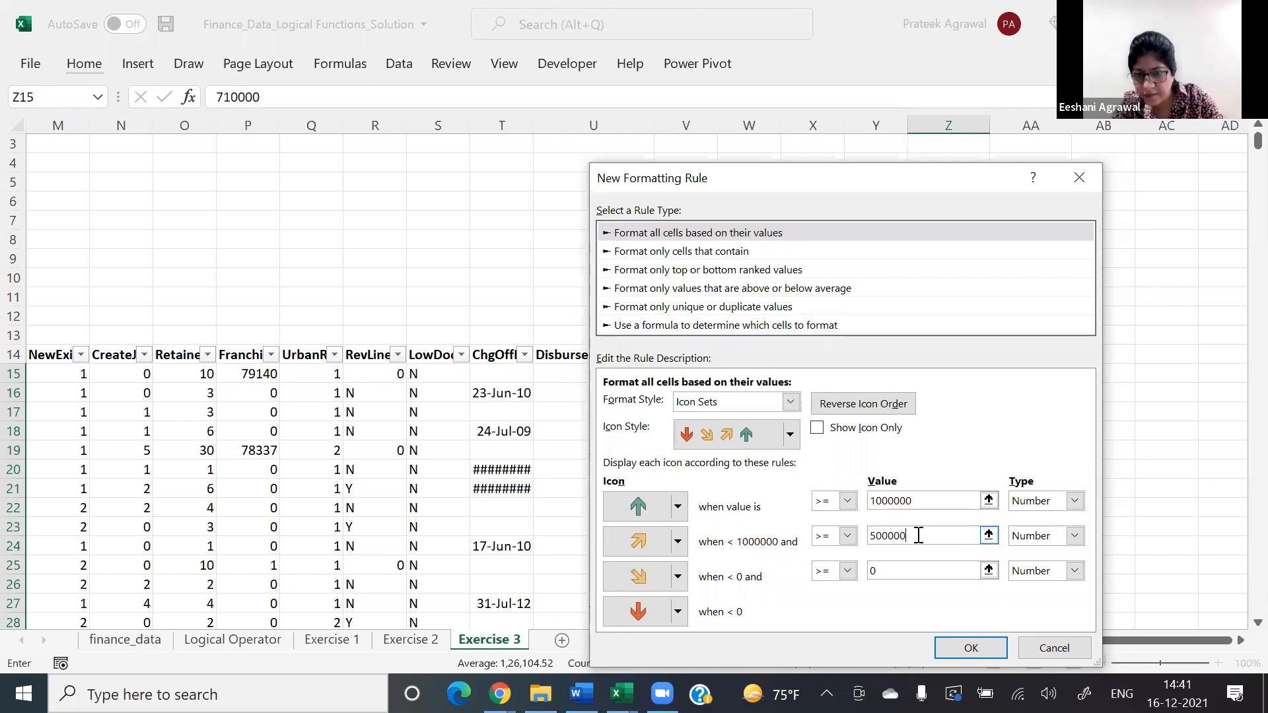
key(Tab)
key(Tab)
key(Tab)
key(Tab)
text(10000)
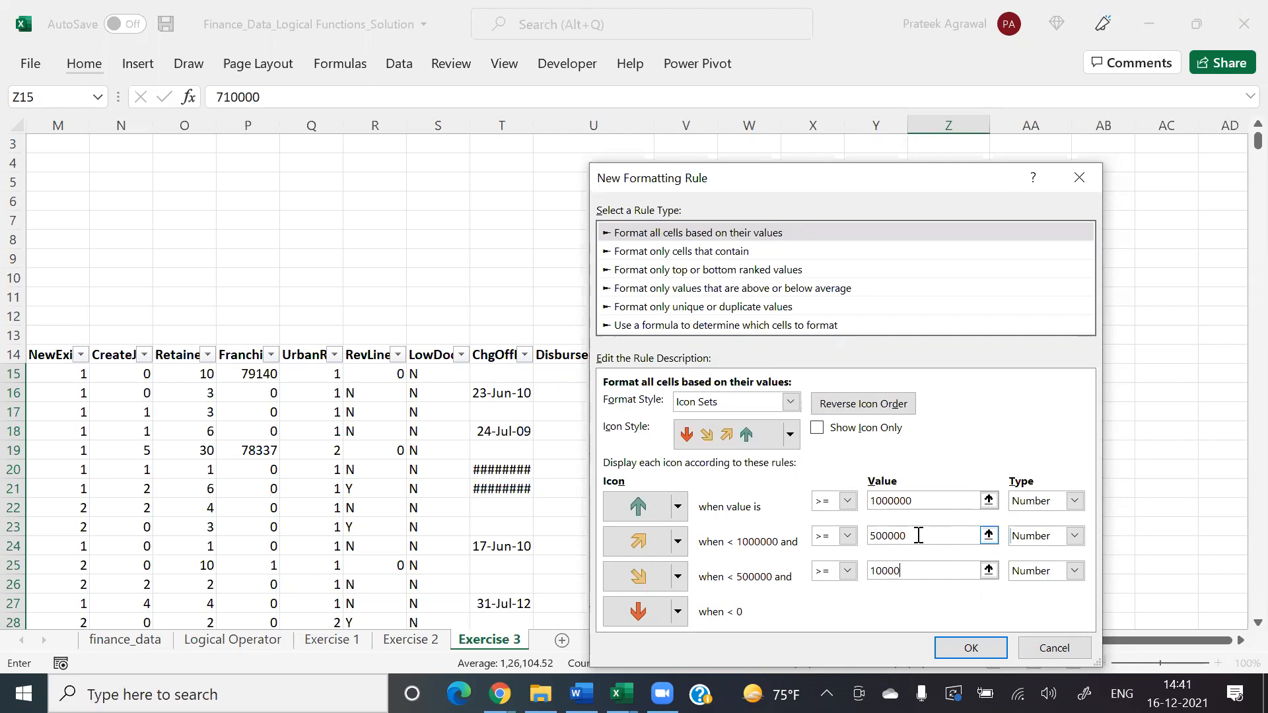
text(0)
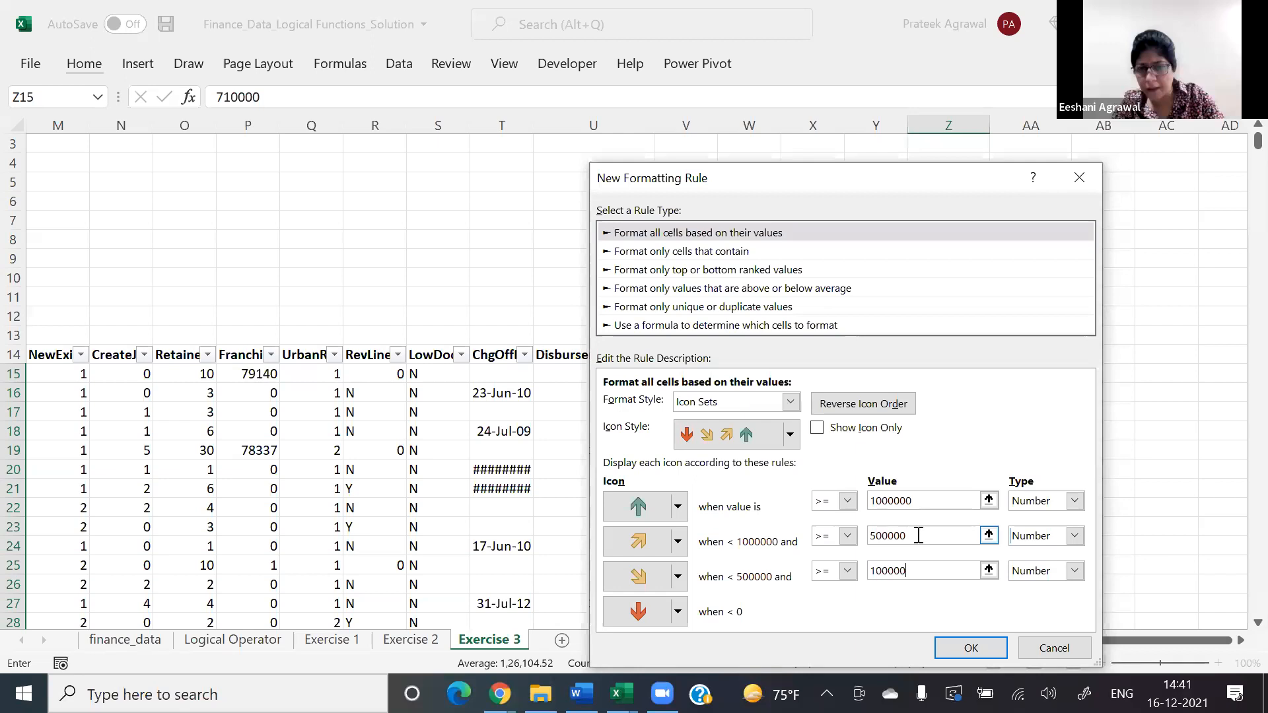
Step: Change the comparison of all three thresholds to > and apply the icon set rule to the GrAppv column
click(847, 501)
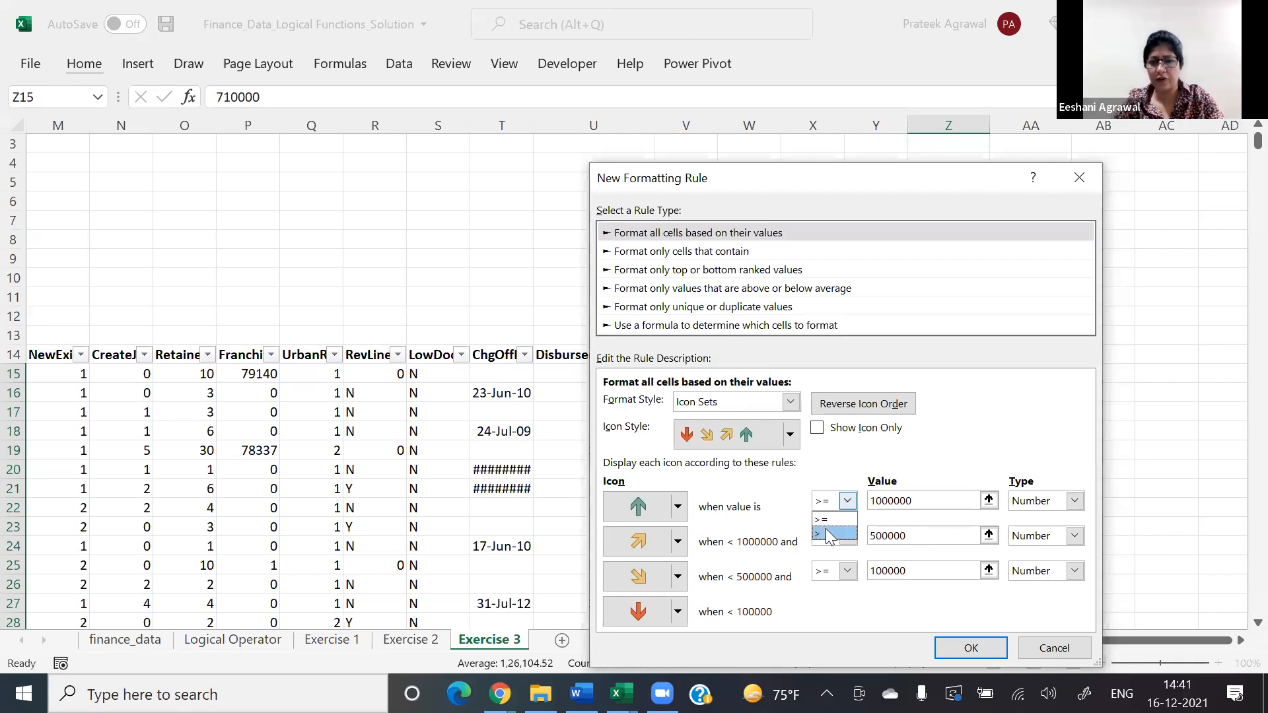
click(825, 530)
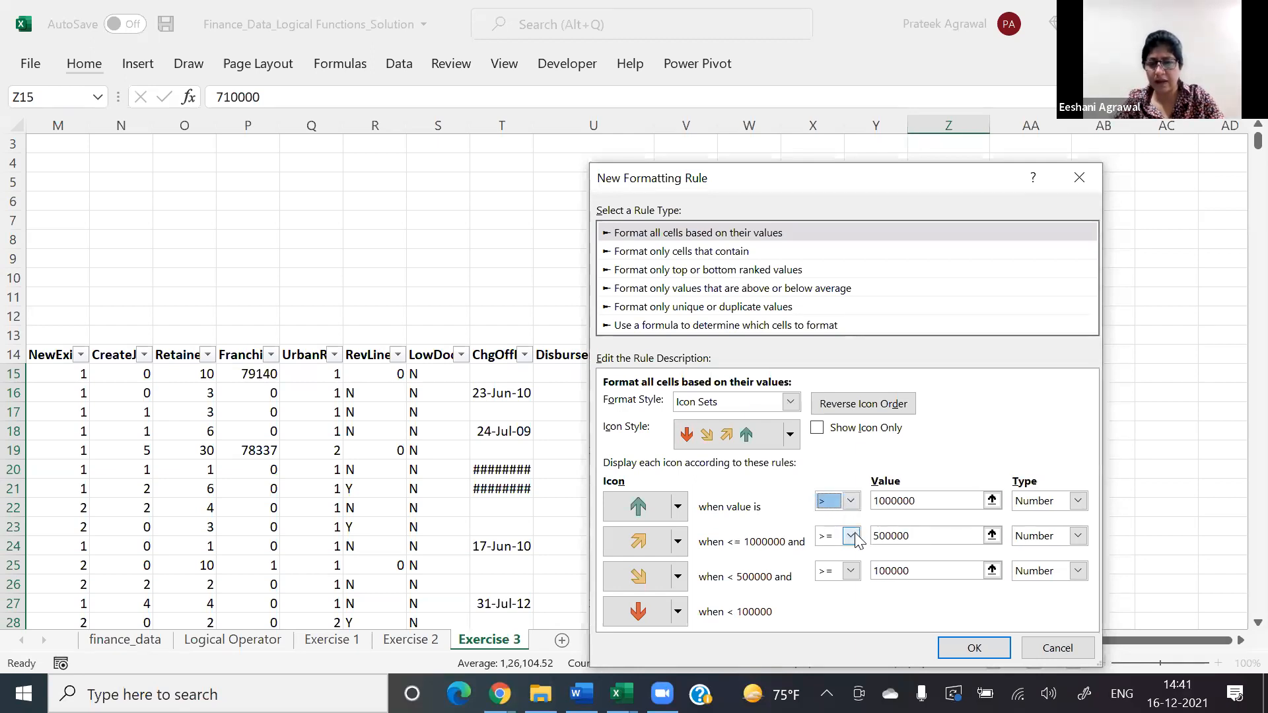
click(854, 538)
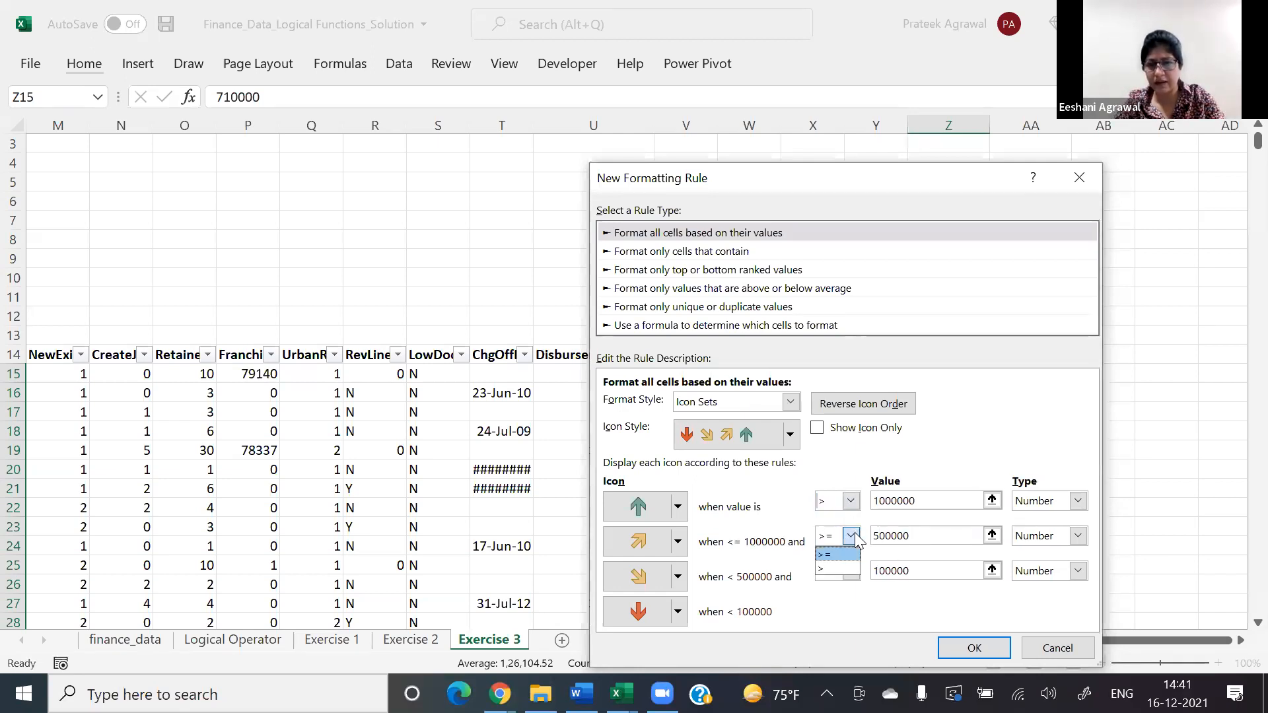
click(843, 571)
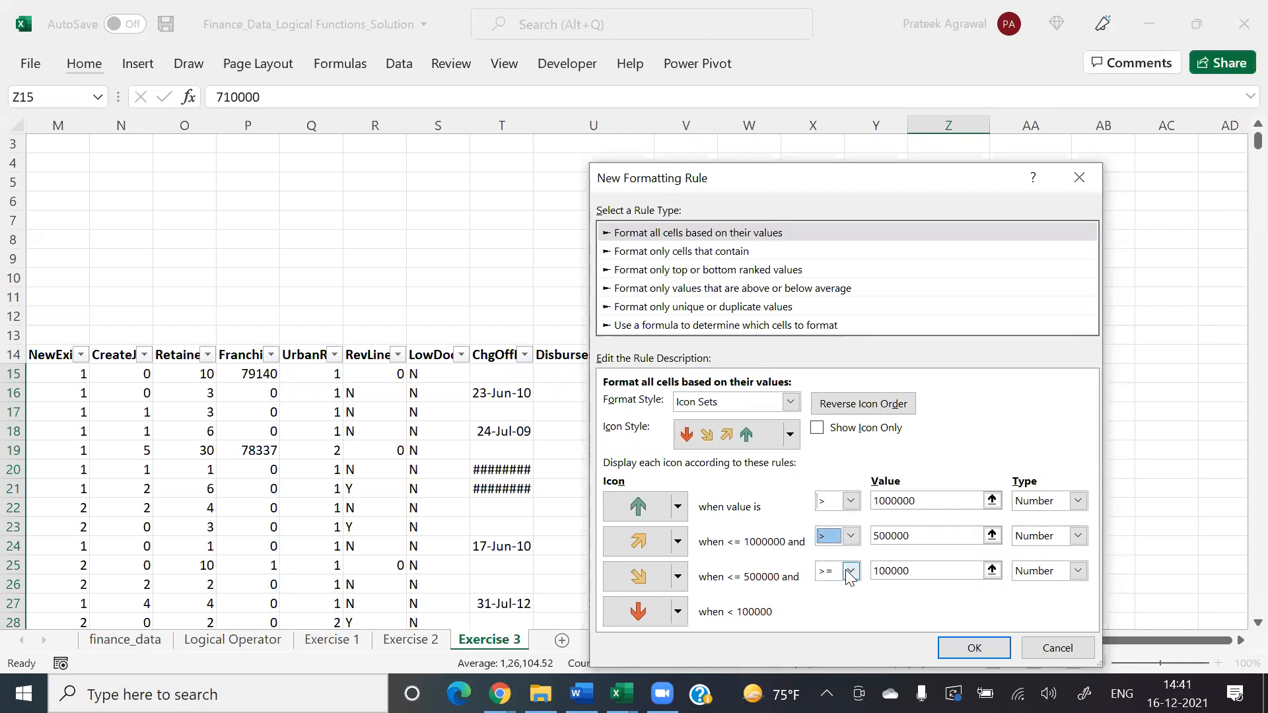
click(854, 572)
click(840, 604)
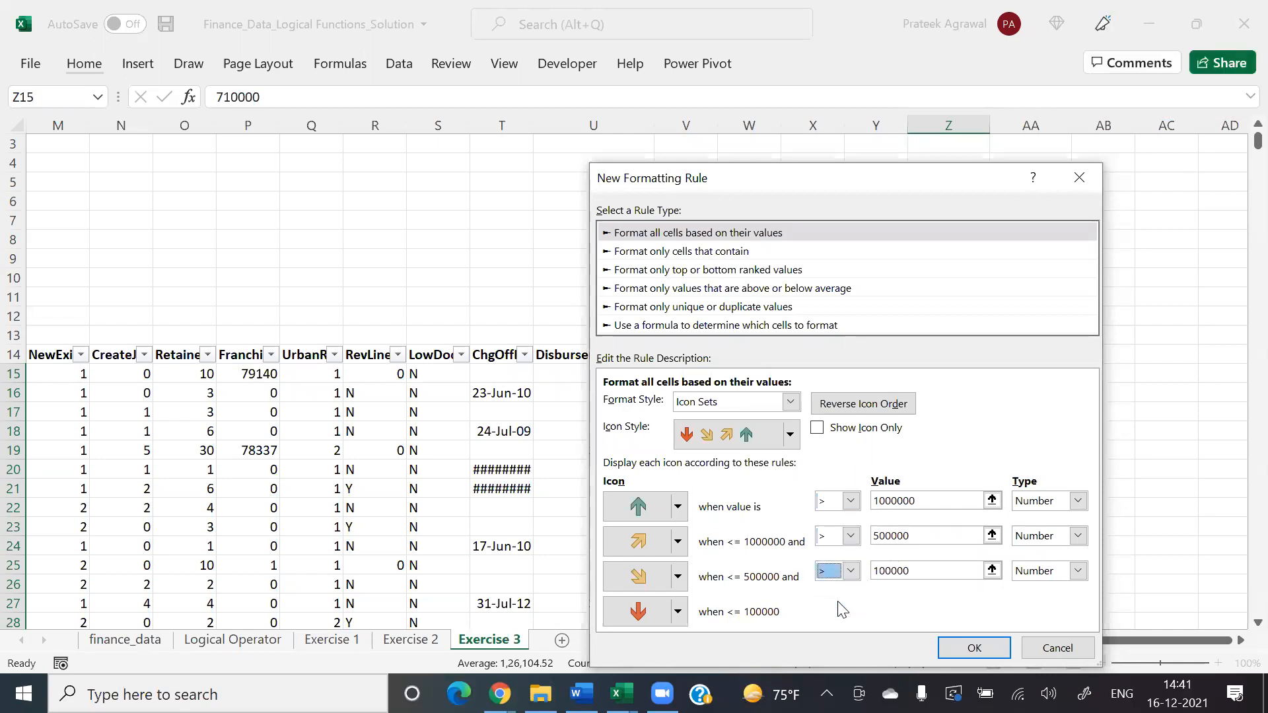
click(969, 648)
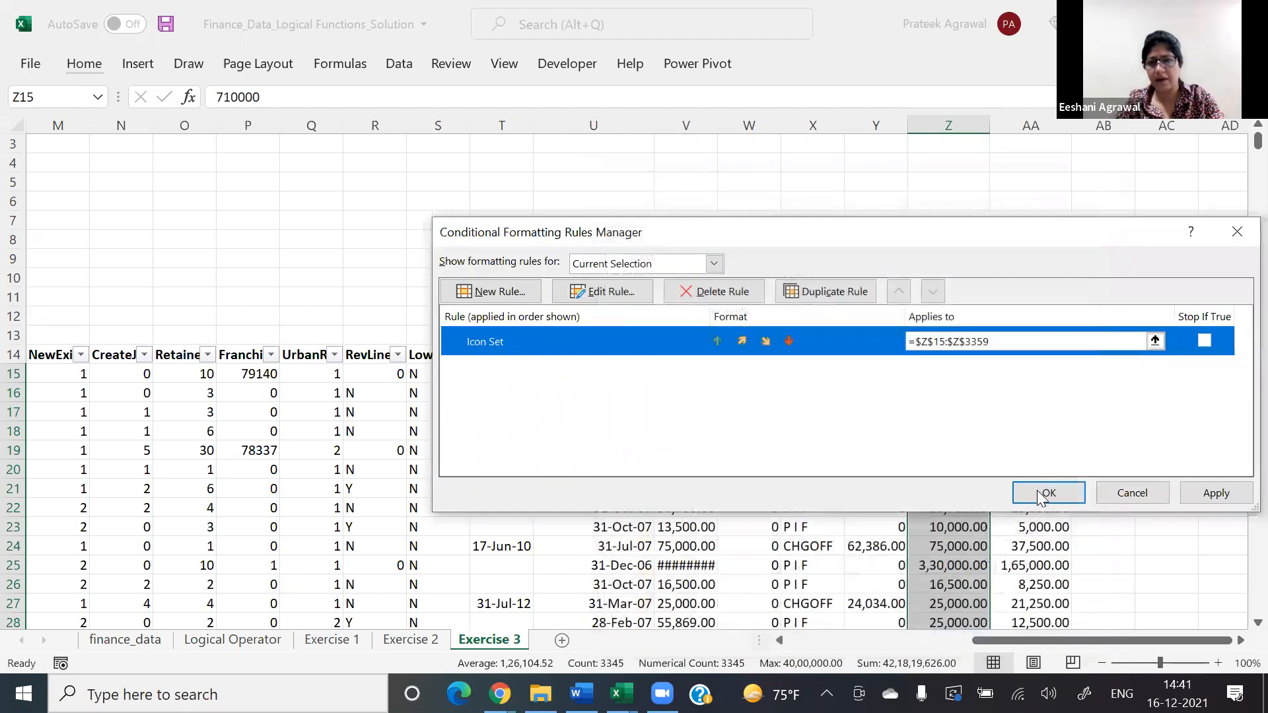
click(1037, 492)
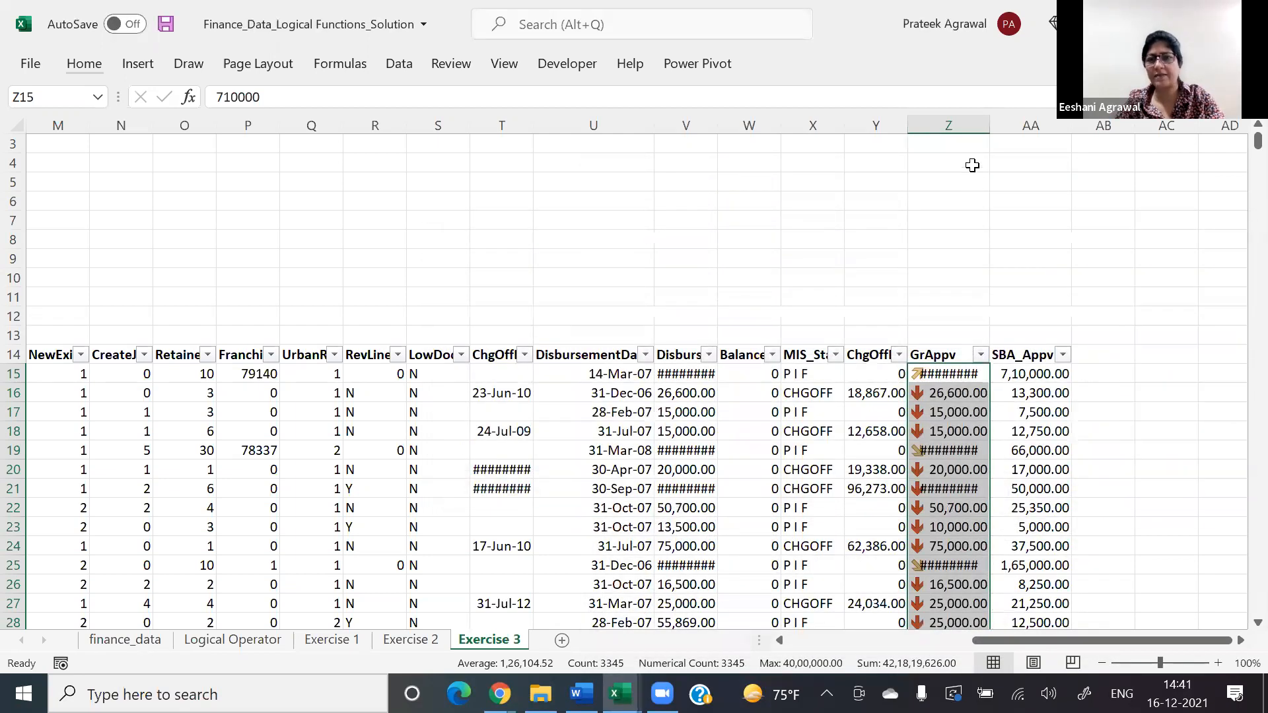
Step: Widen column Z slightly so the GrAppv amounts fit beside their icons
drag(989, 125, 1006, 122)
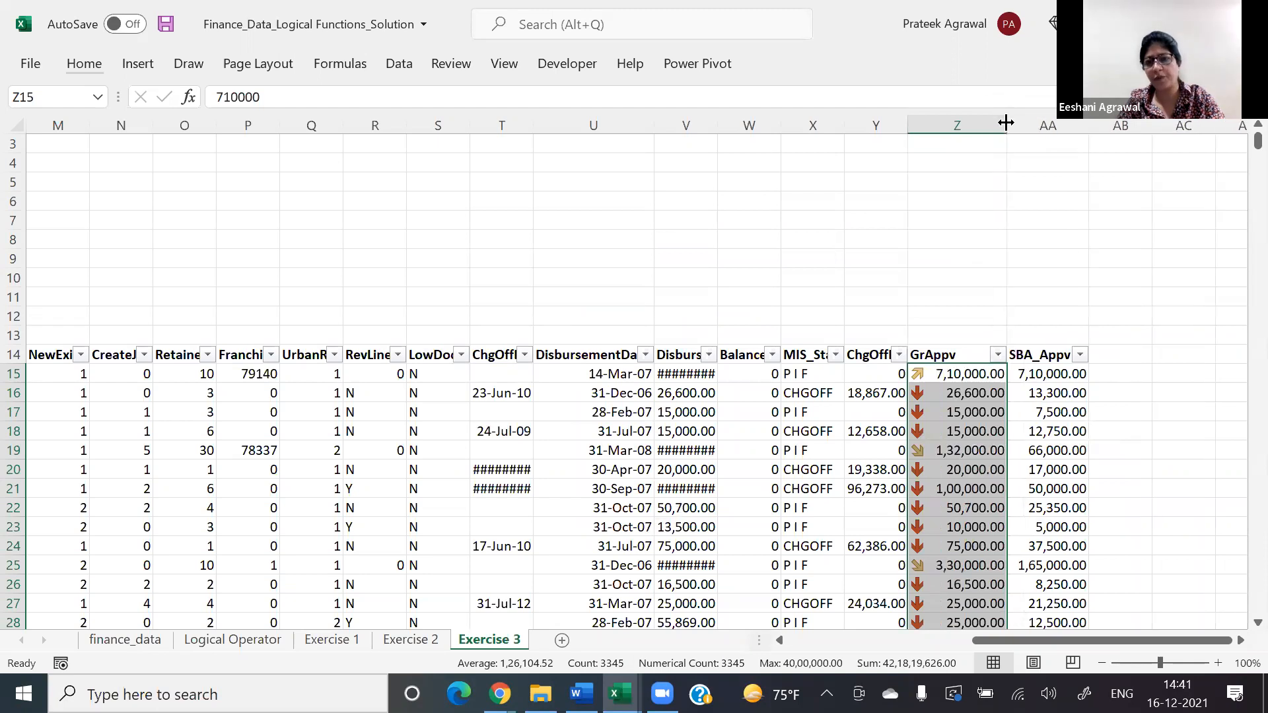
click(647, 124)
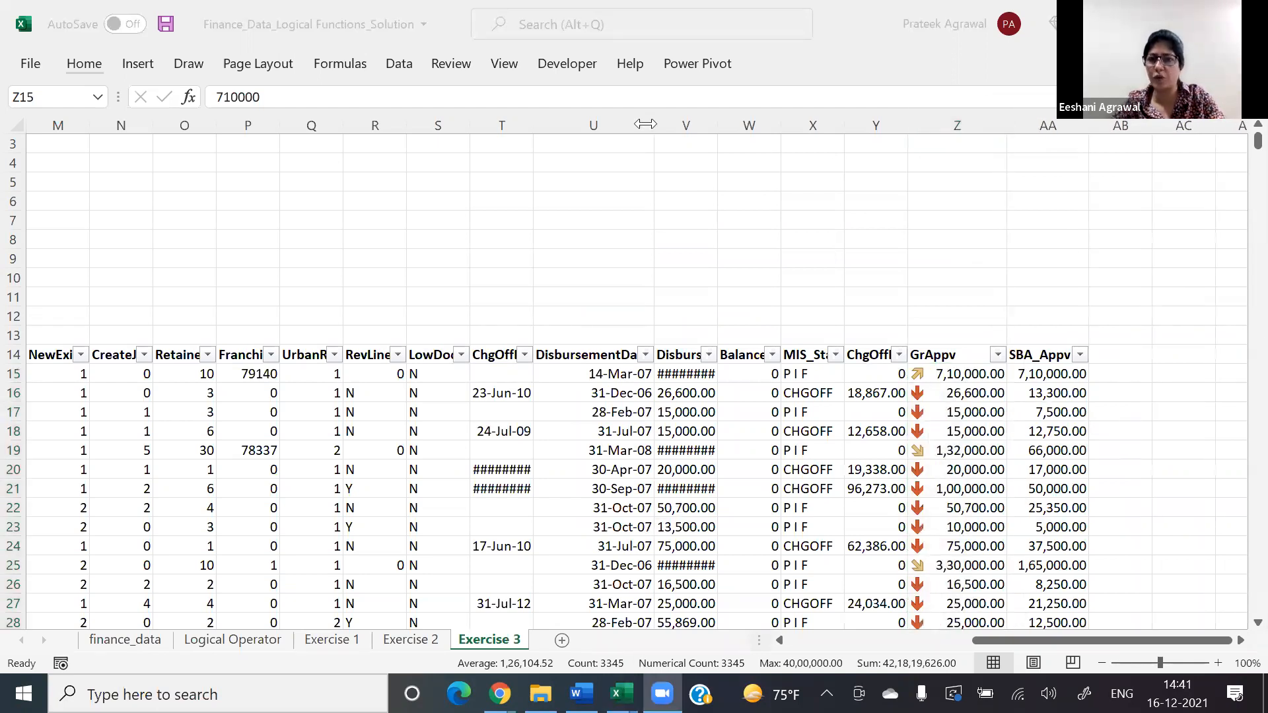
click(966, 388)
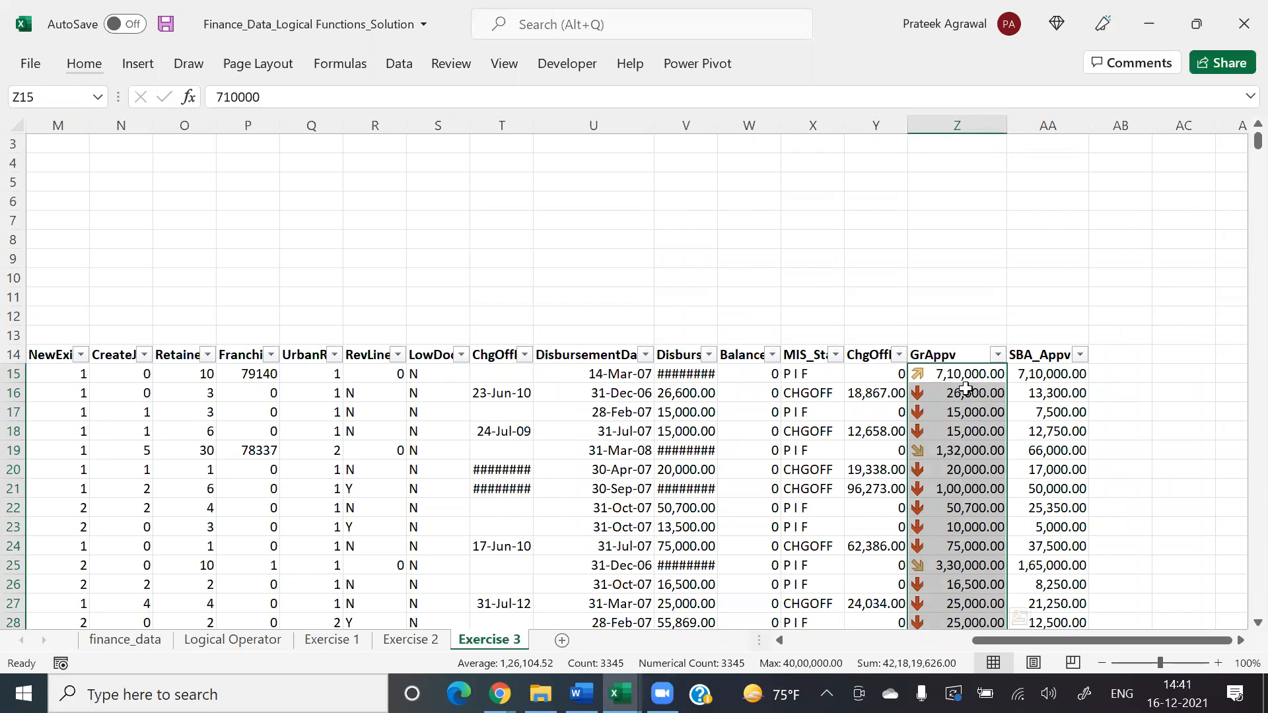
Step: Open the GrAppv icon set rule for editing to review its icons and thresholds
key(alt+h)
key(l)
key(r)
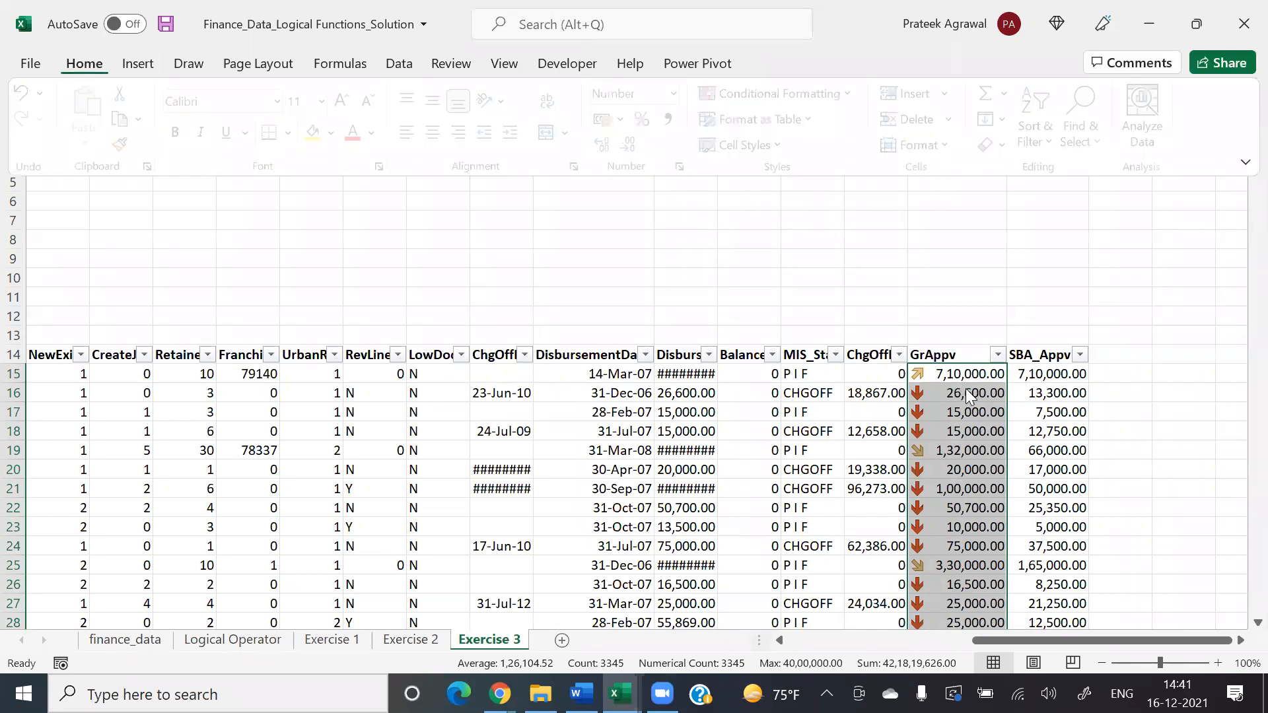
key(alt+e)
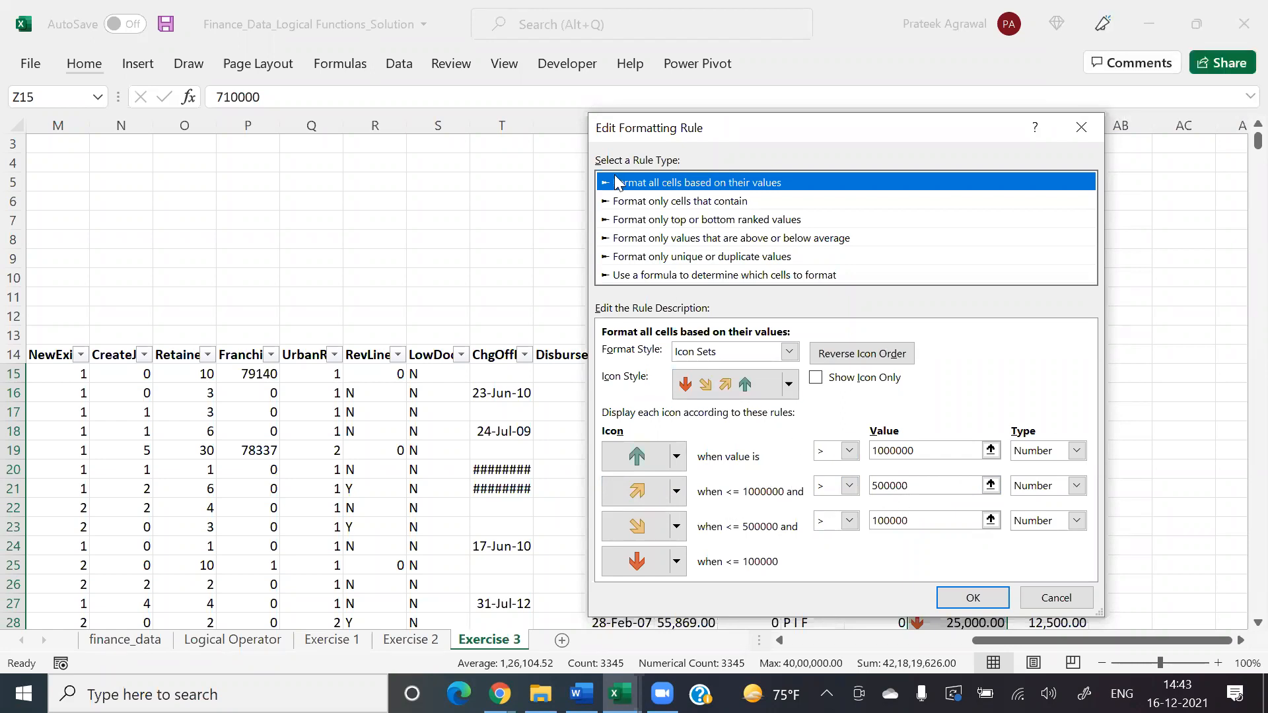
click(616, 142)
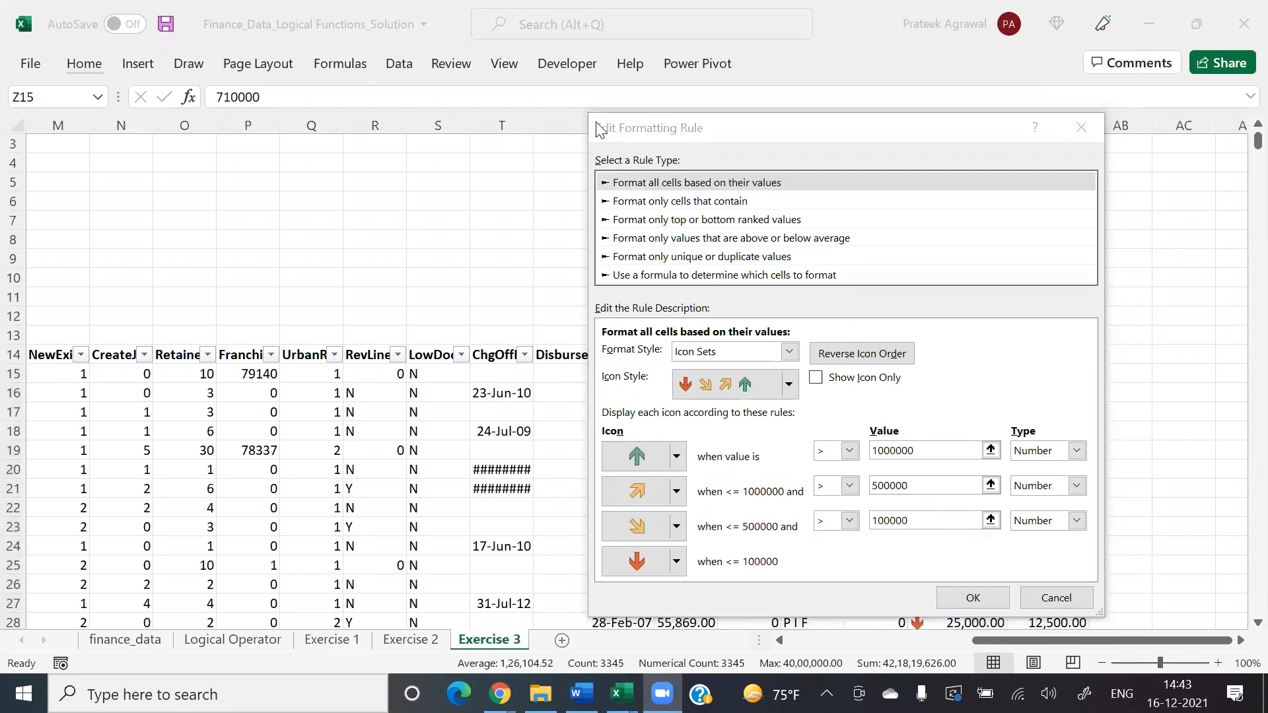
Step: Confirm the GrAppv icon set rule and close the rules manager
click(994, 597)
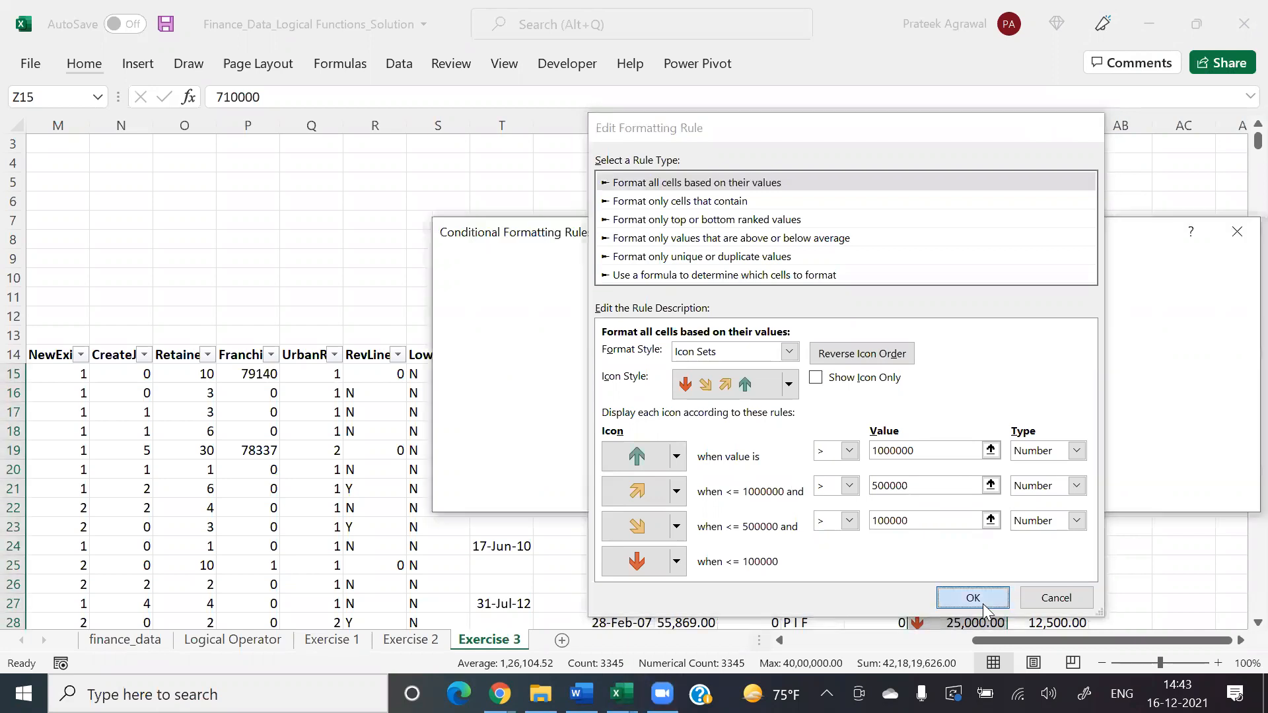
click(1049, 493)
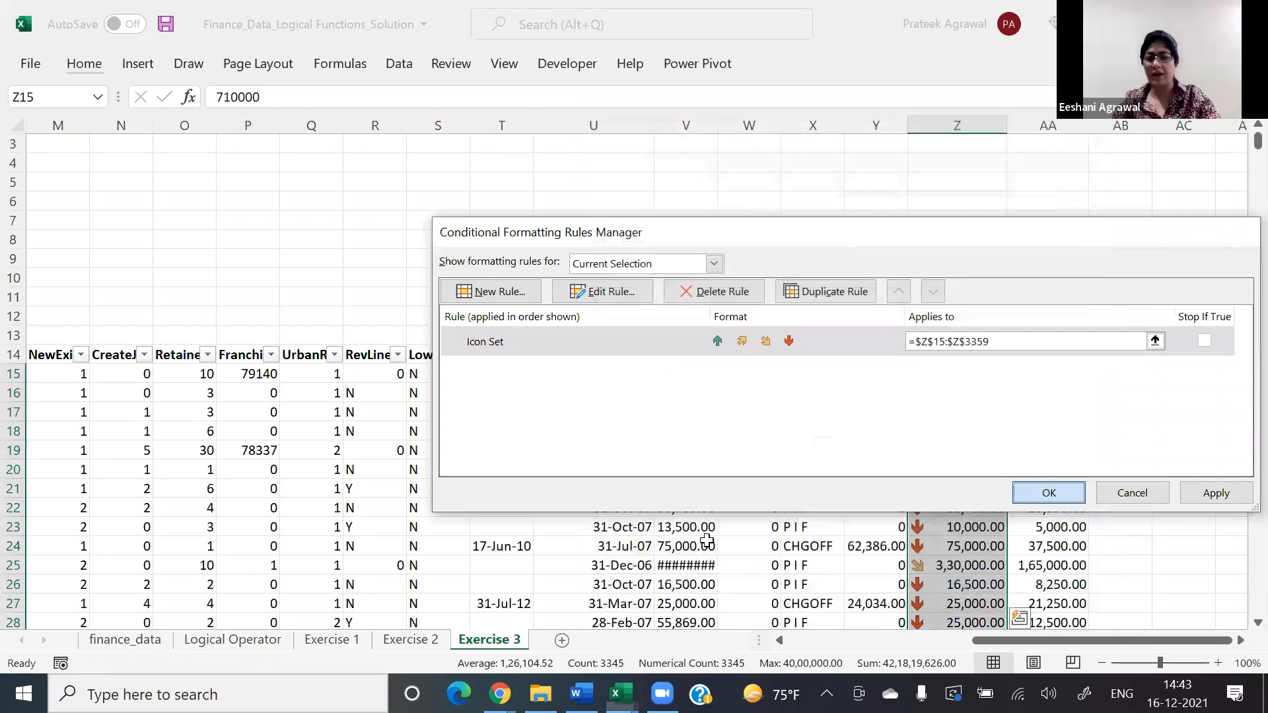
click(693, 546)
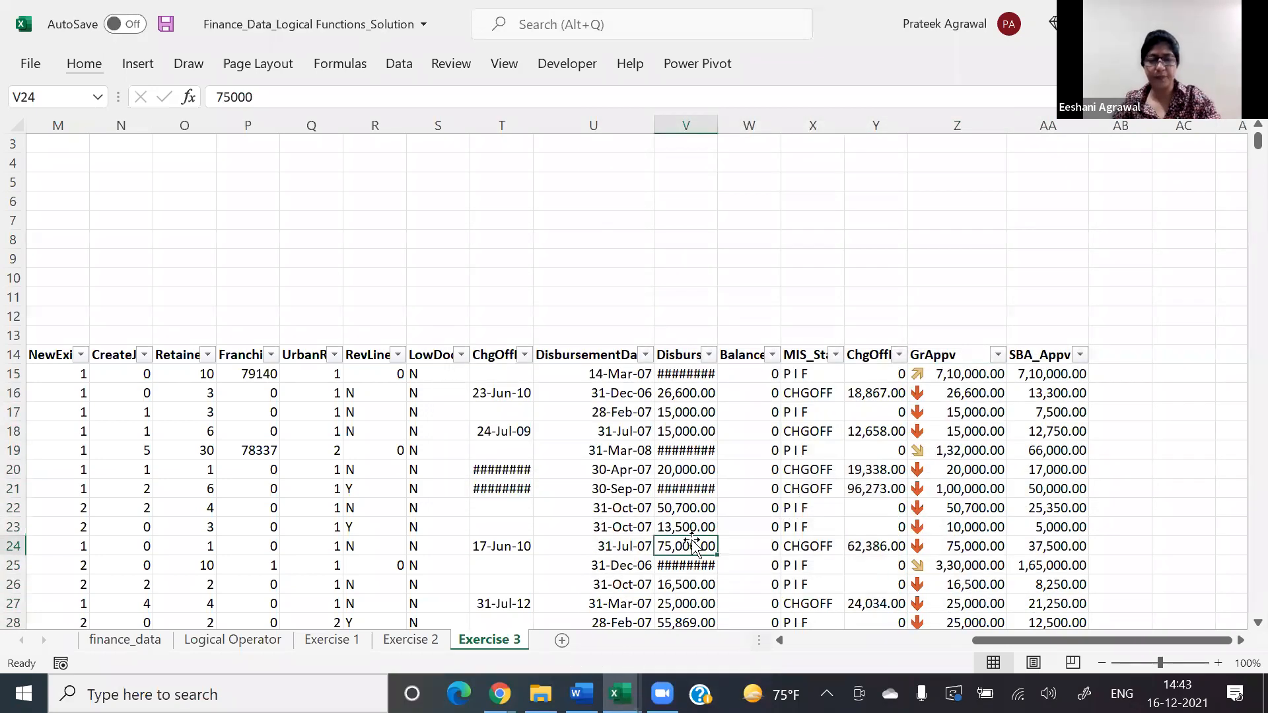
Step: Switch to the Book1 workbook and select all the COGS values below the header
key(alt+Tab)
key(Up)
key(ctrl+Up)
key(Down)
key(ctrl+shift+Down)
scroll(694, 546, down, 7)
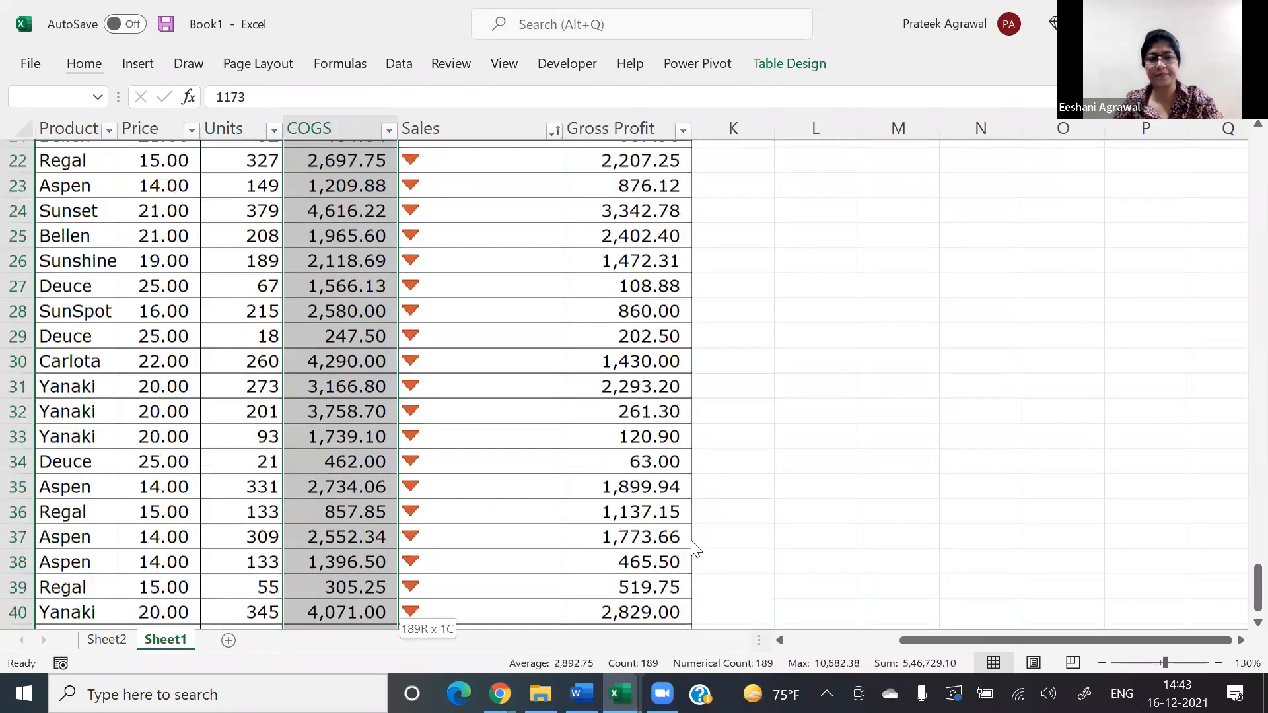
Step: Start a new conditional formatting rule for the COGS values with the rule type "Format only cells that contain"
key(alt+o)
key(d)
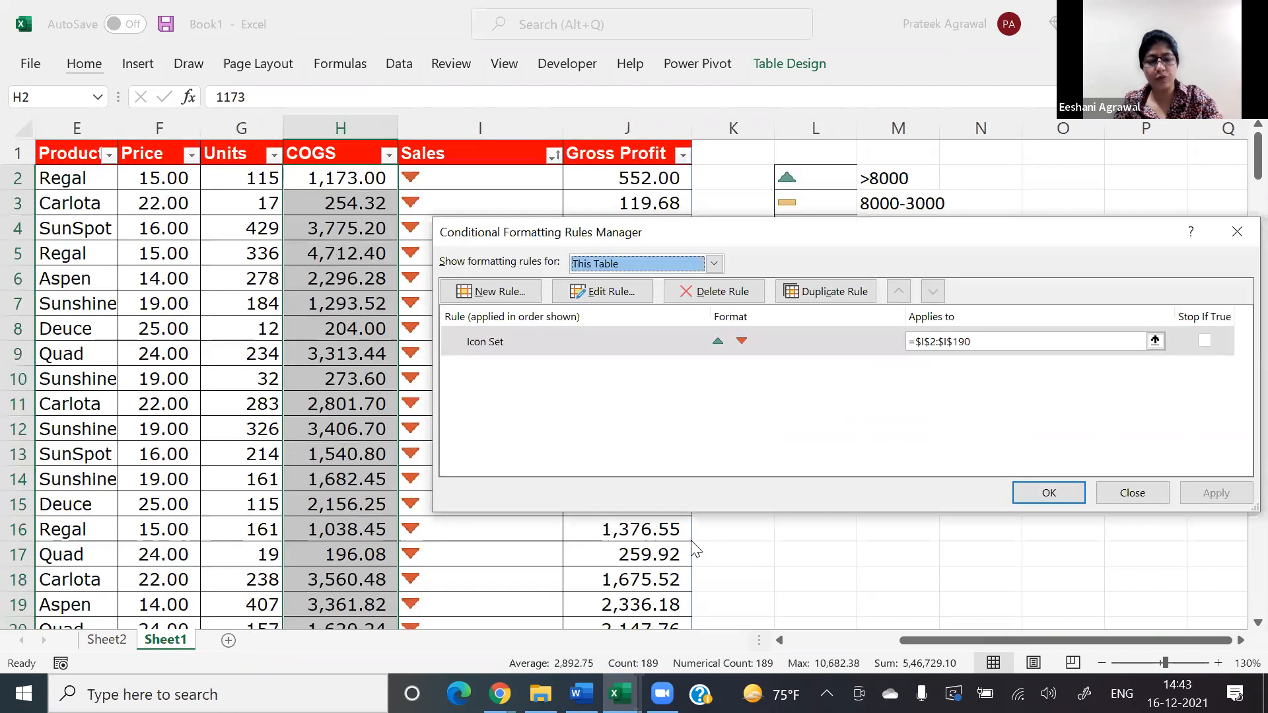
key(alt+n)
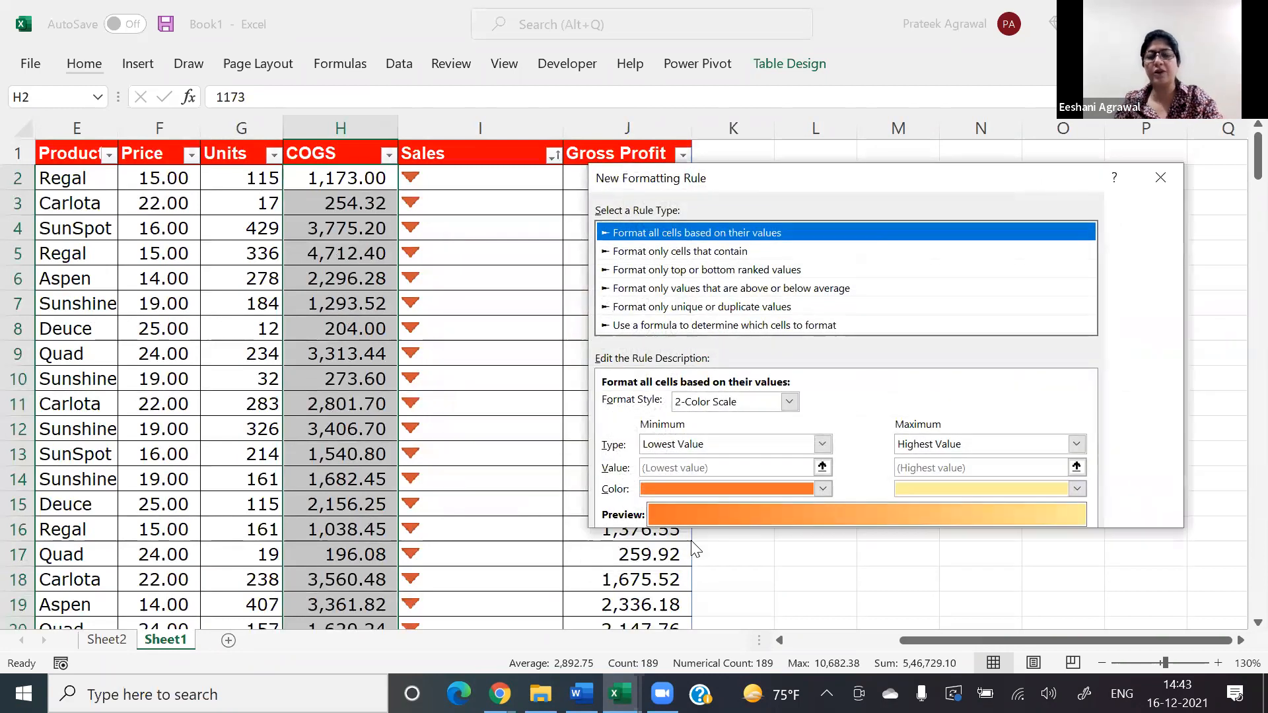
key(Down)
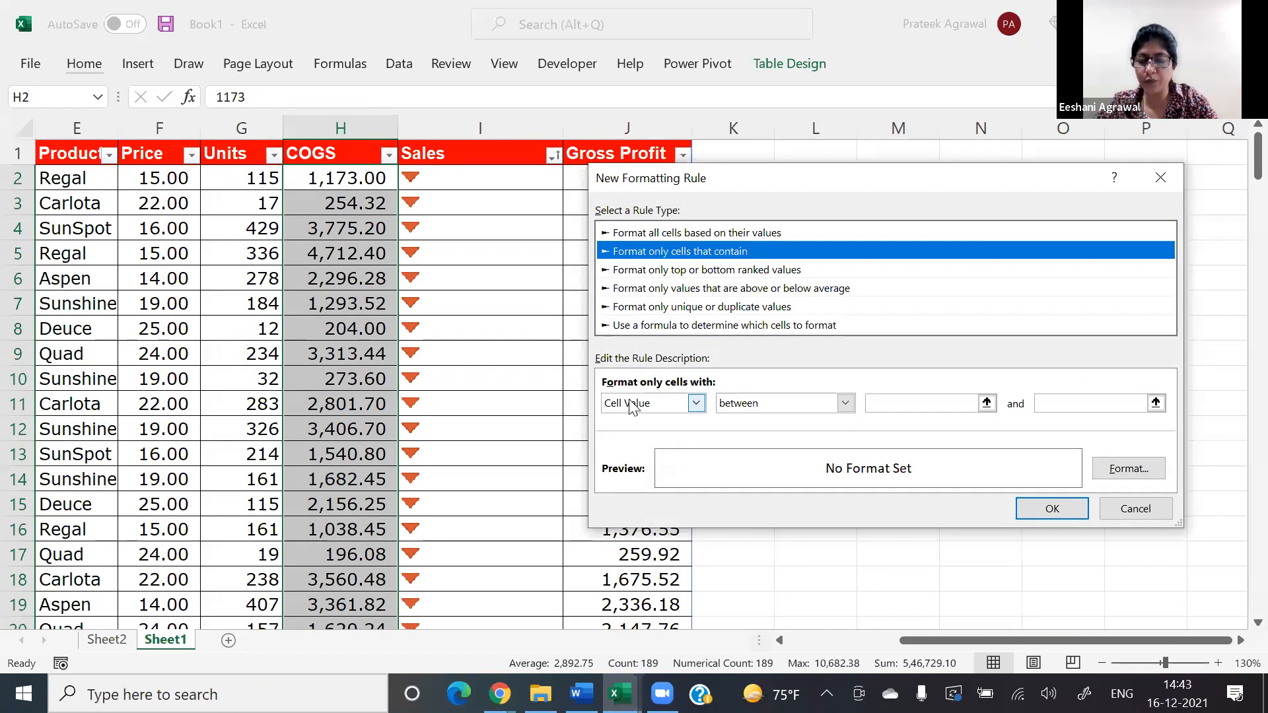
Step: Examine the comparison options offered for Cell Value and Specific Text conditions
click(770, 402)
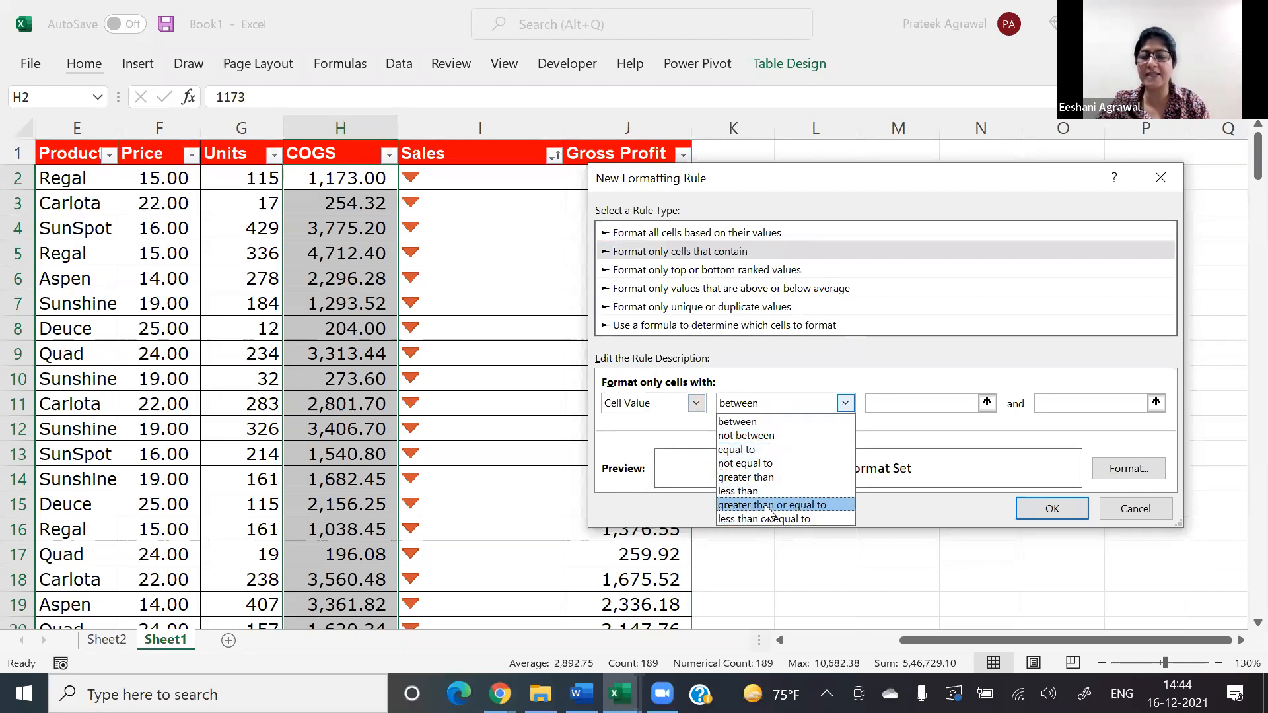
click(698, 408)
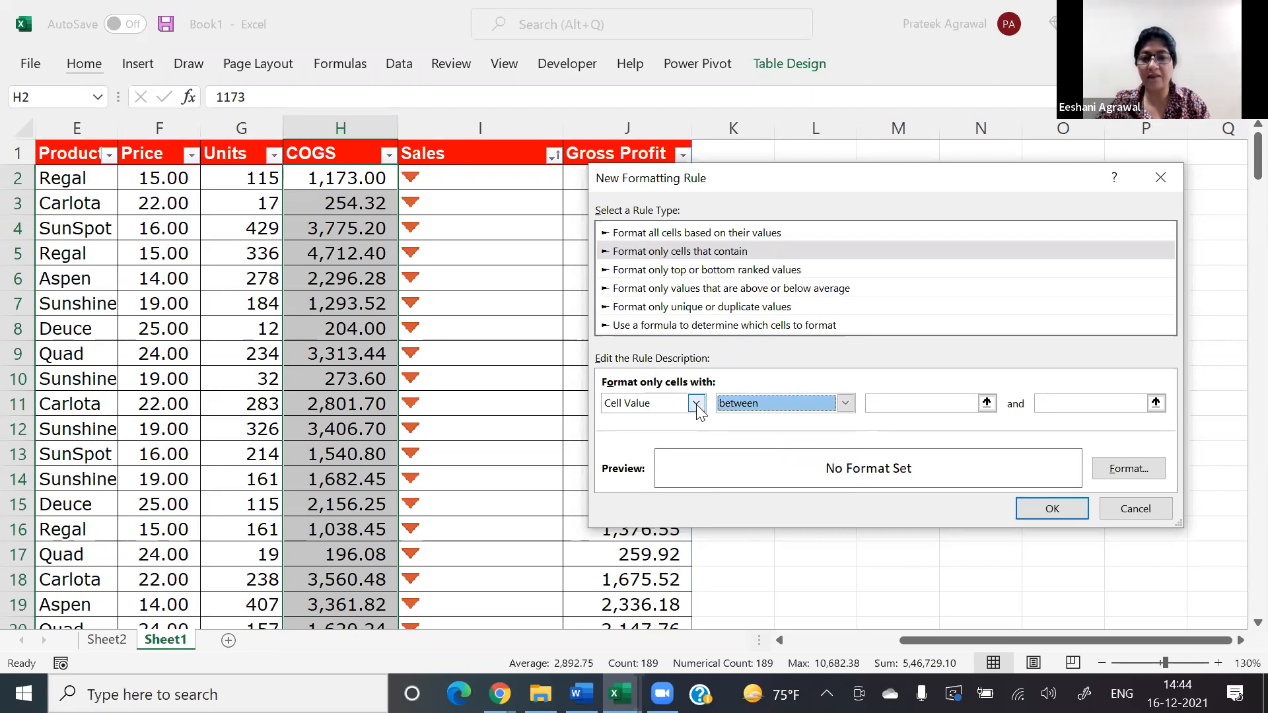
click(698, 409)
click(677, 439)
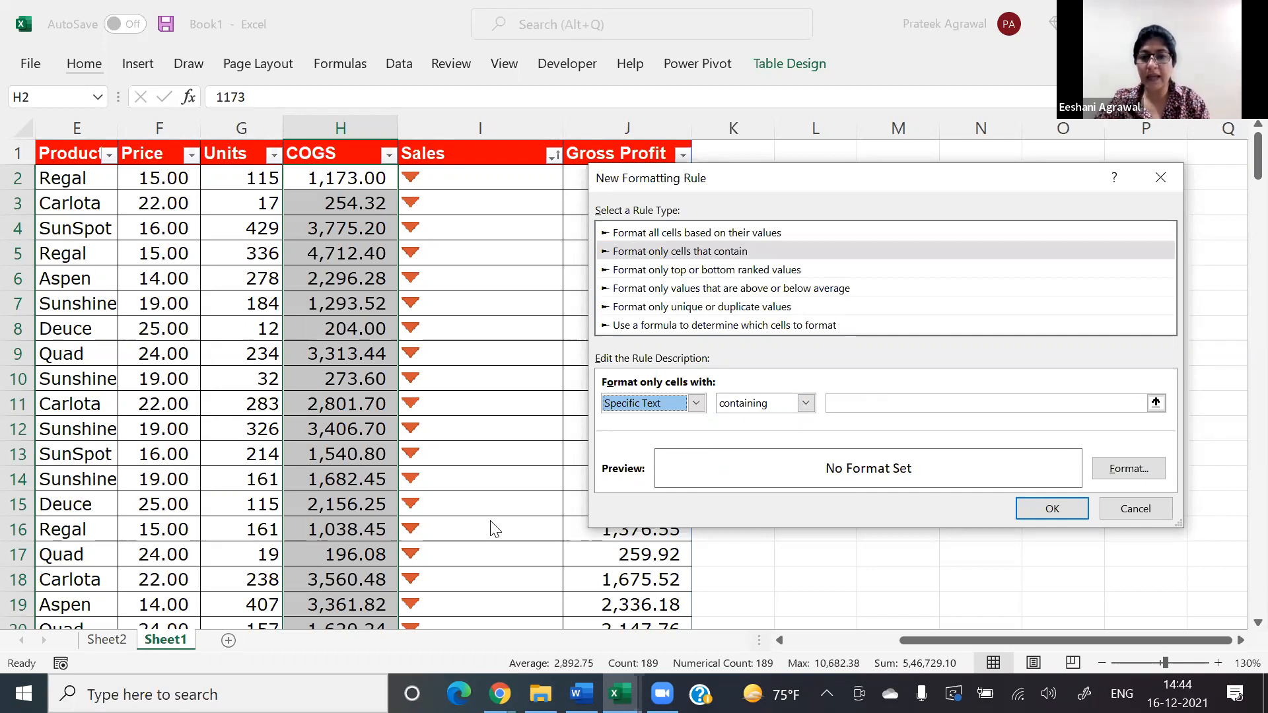
click(793, 405)
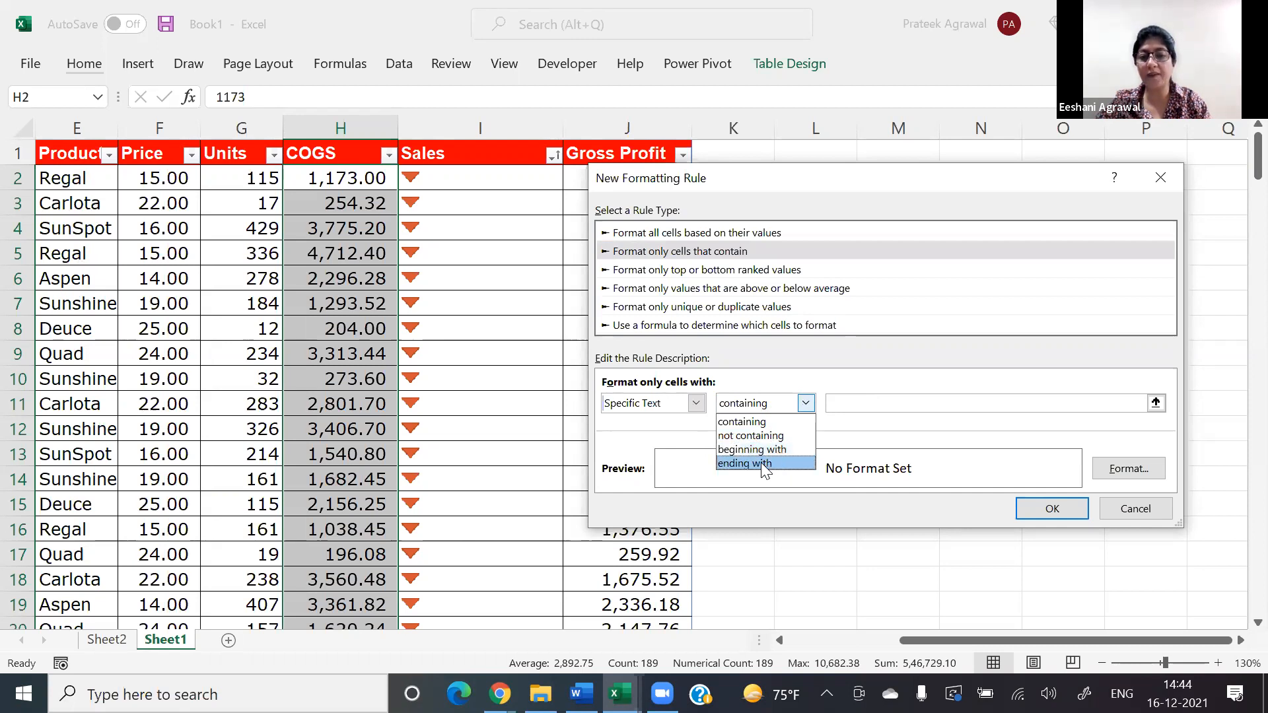
Step: Choose the Dates Occurring condition and examine the time periods it offers
click(696, 403)
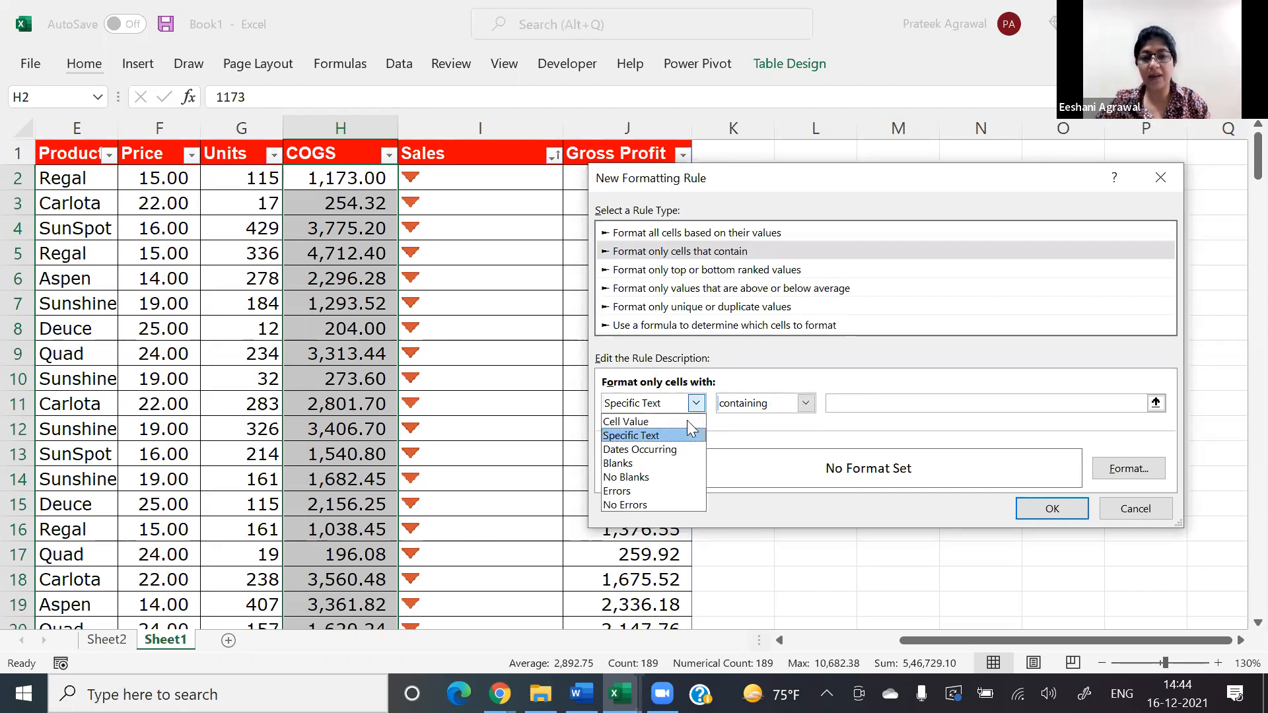
click(677, 451)
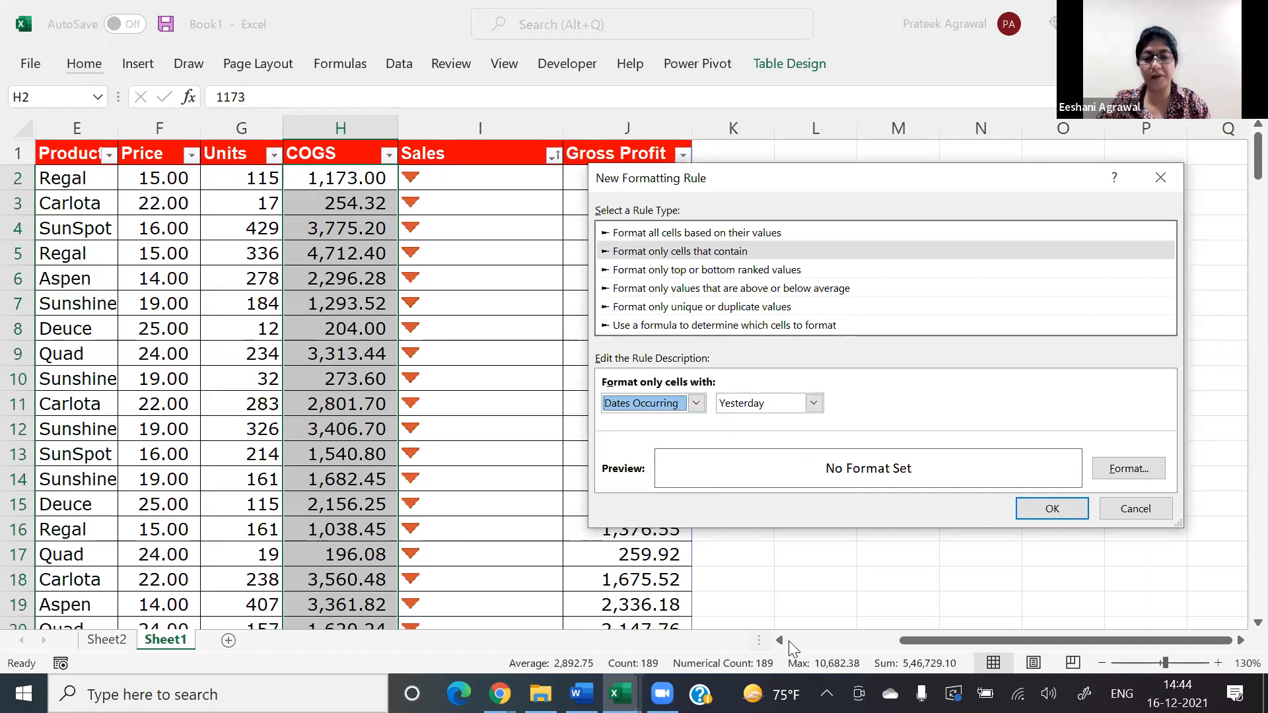
click(814, 404)
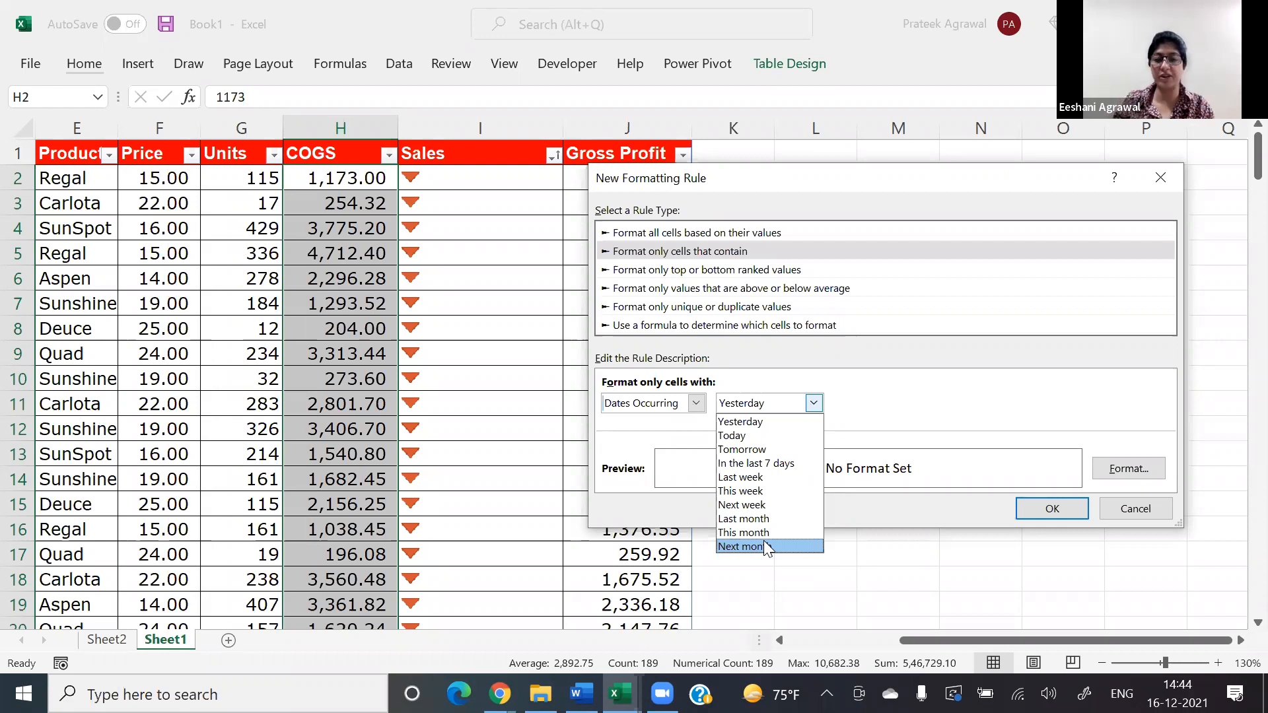
click(872, 413)
Step: Return to the Specific Text condition and look over its matching options again
click(697, 403)
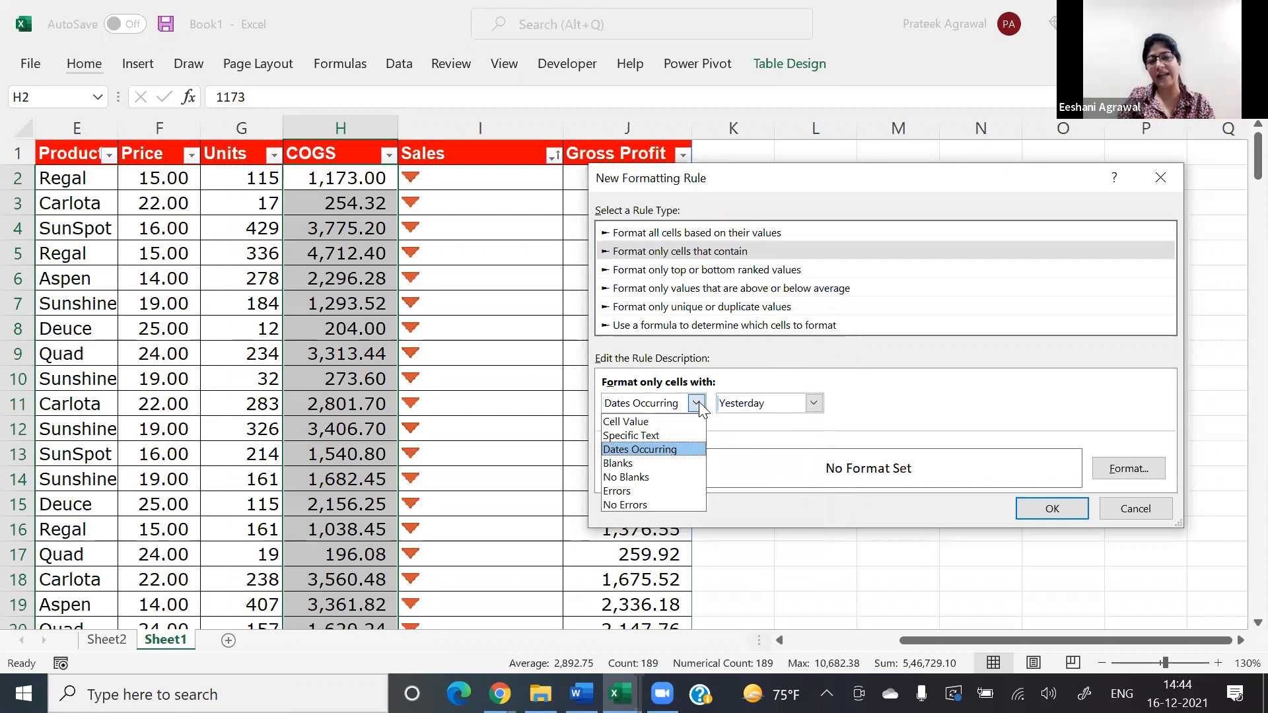
click(675, 434)
click(753, 405)
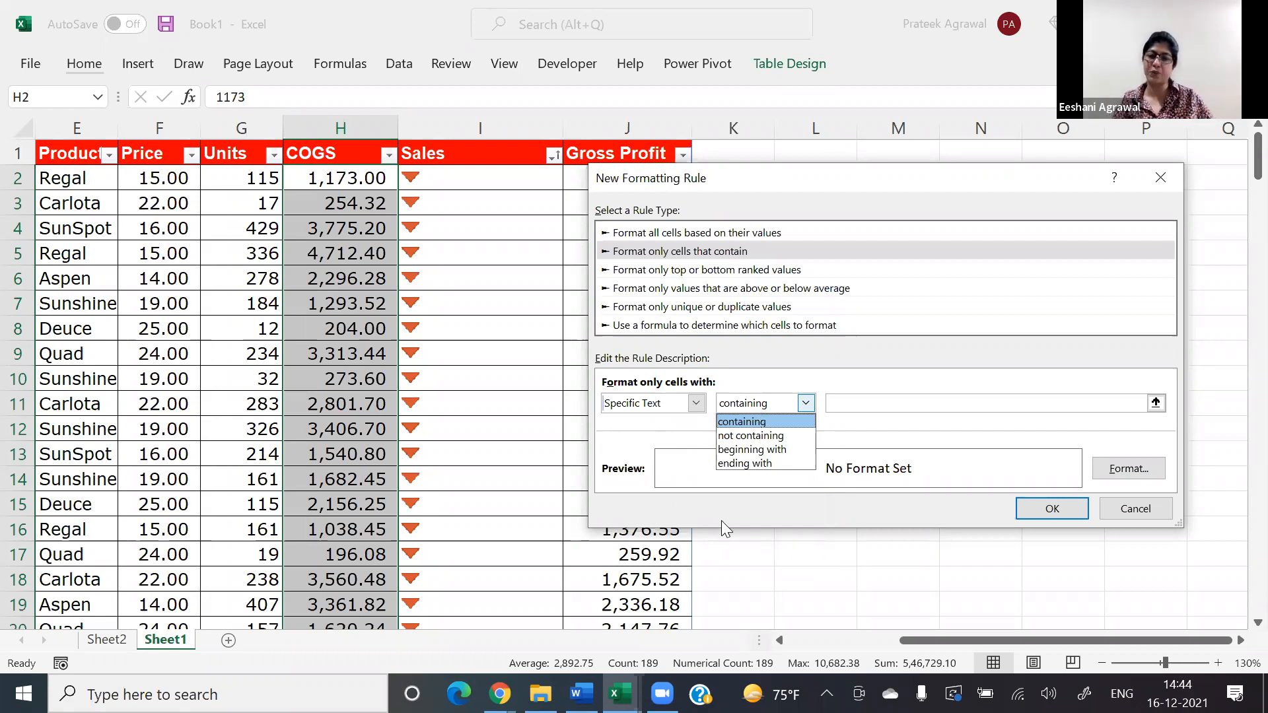
click(691, 420)
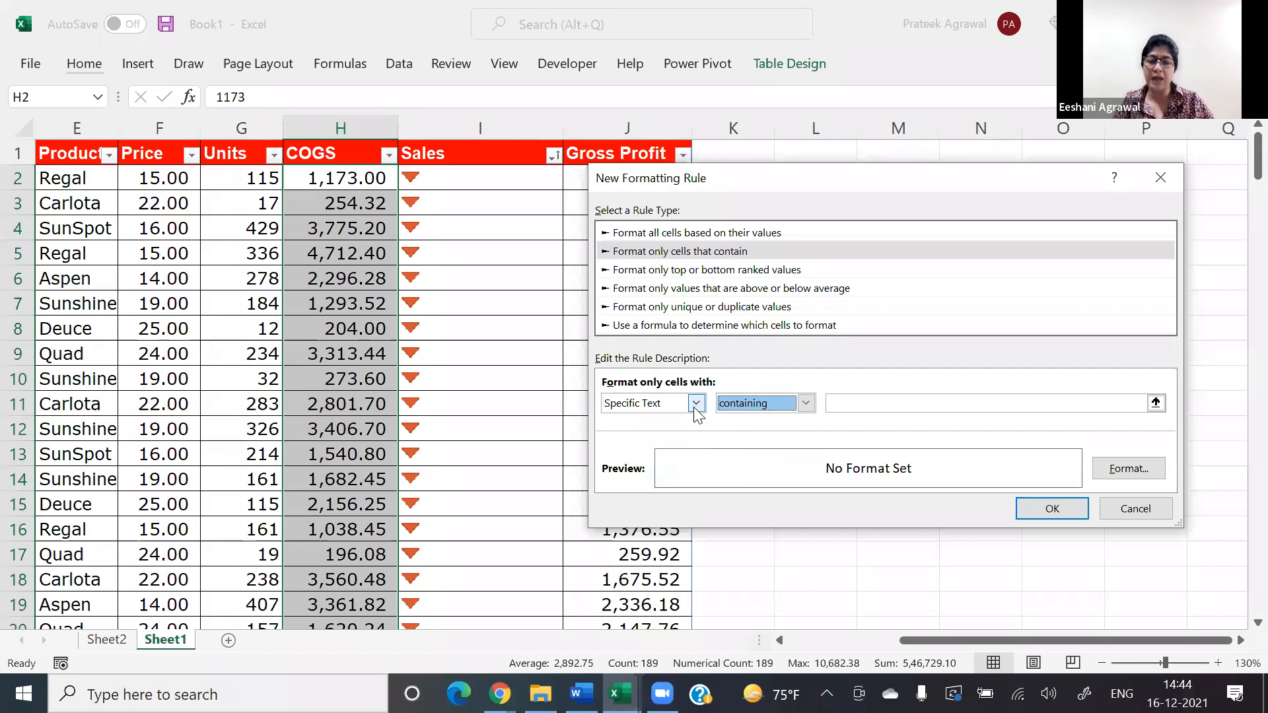
Step: Set the rule's condition to Cell Value between 3000 and 5000
click(696, 403)
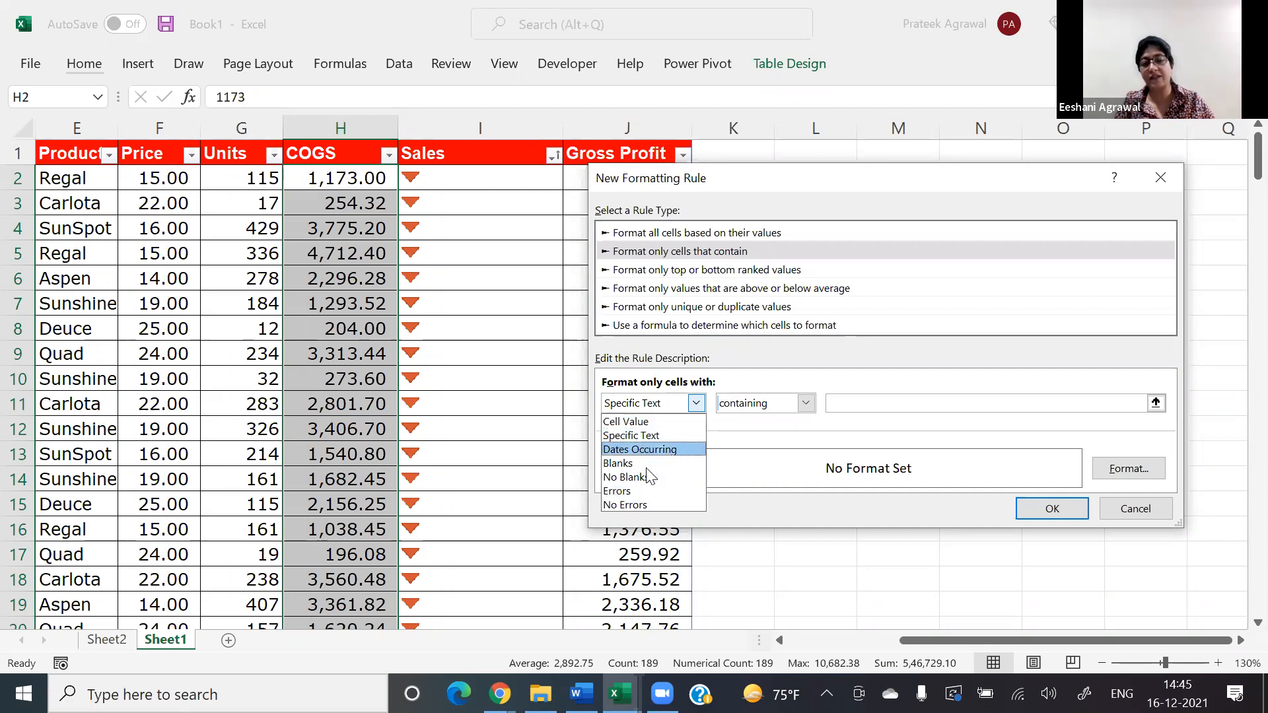
click(653, 421)
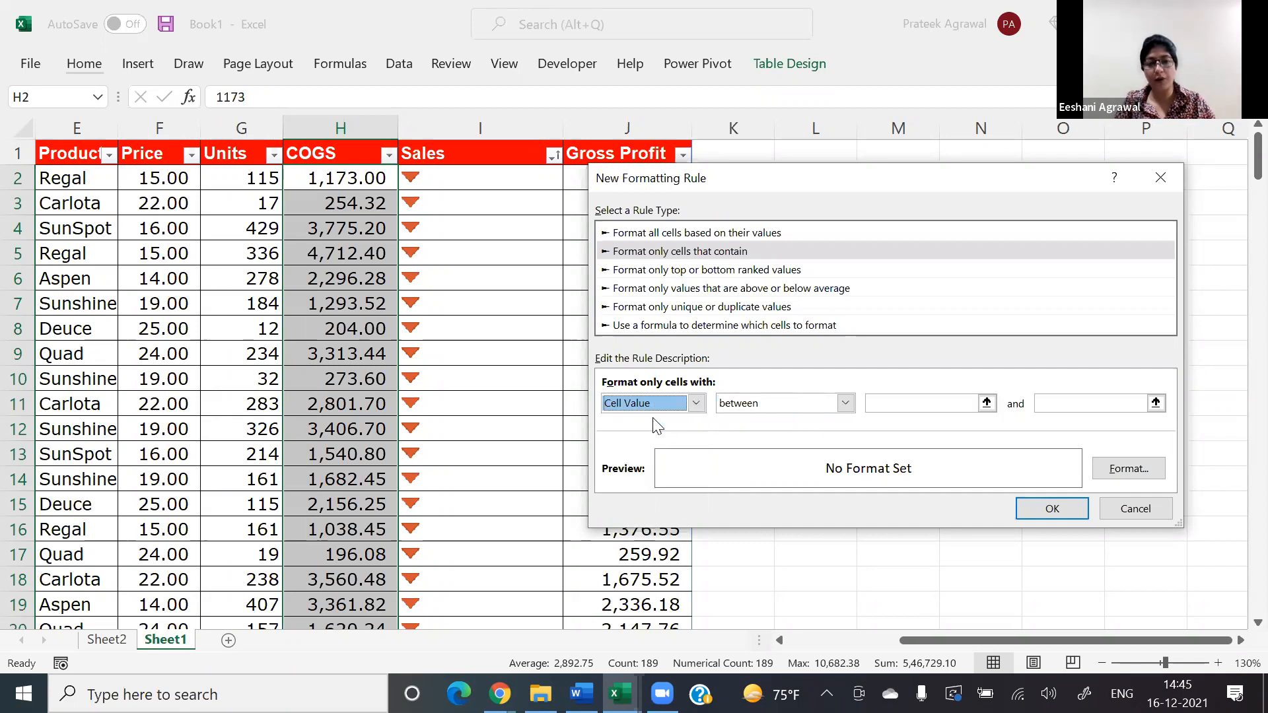
click(910, 406)
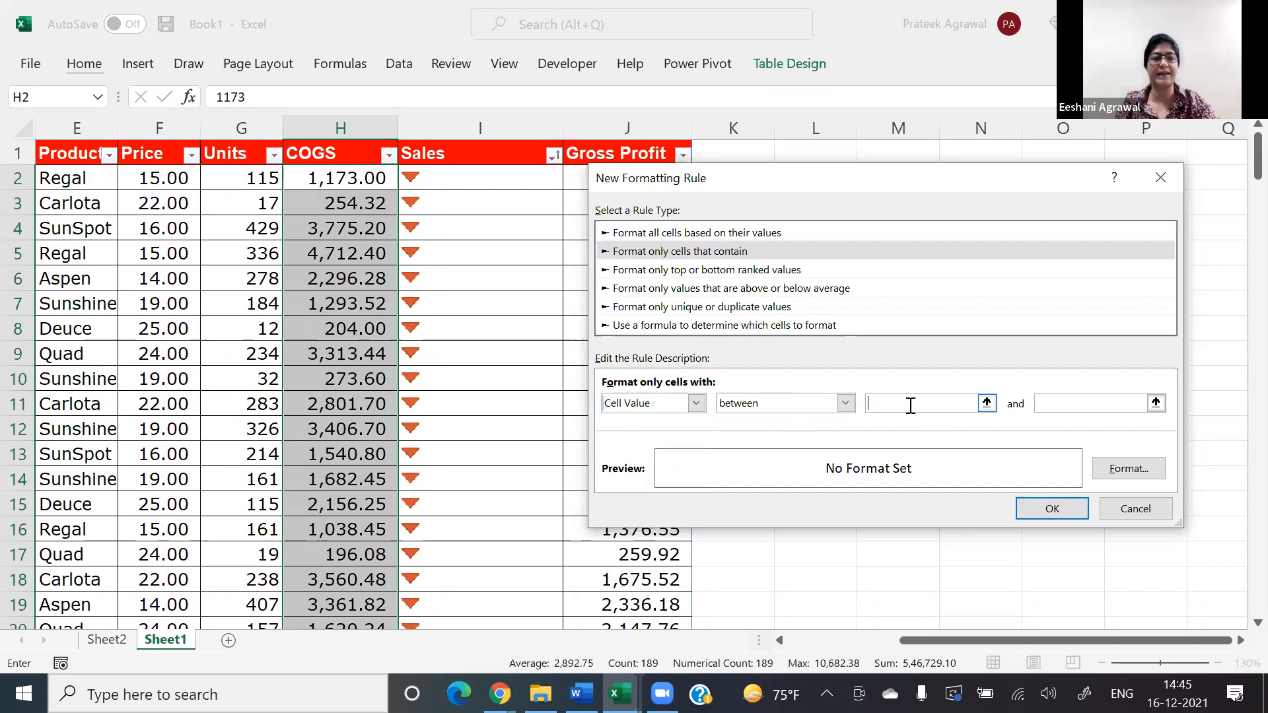
text(3000)
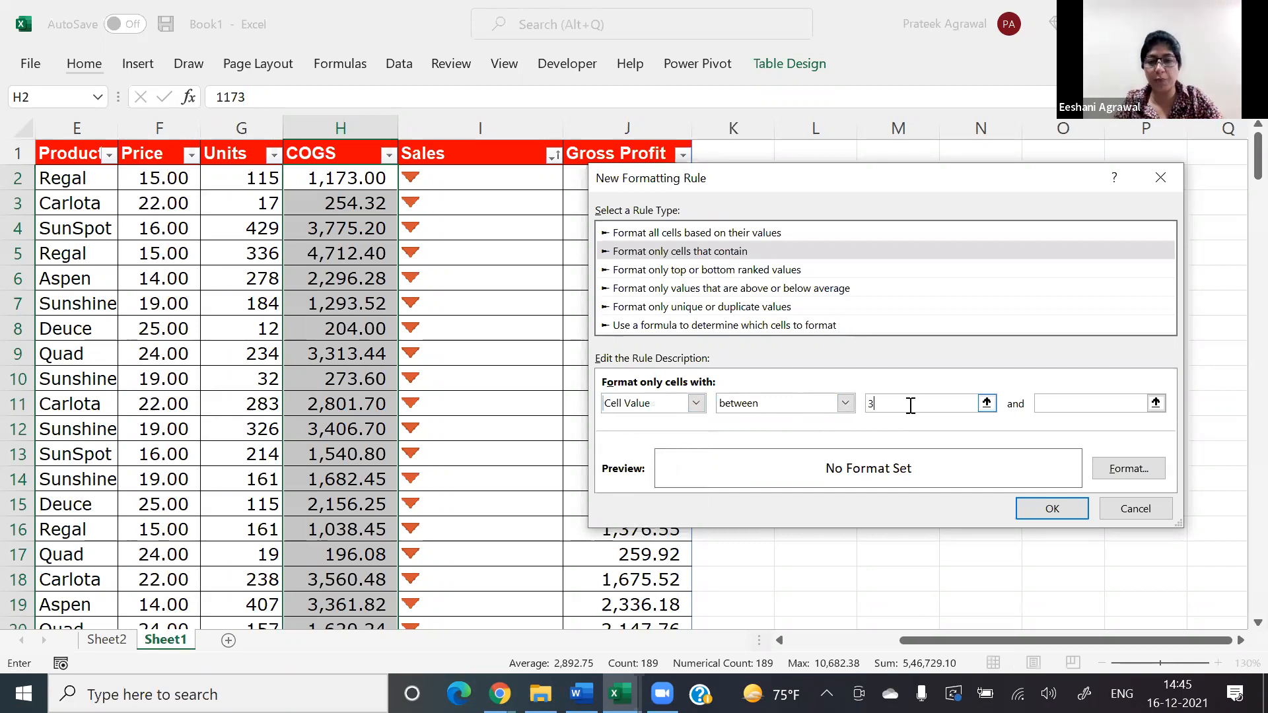
key(Tab)
text(5000)
key(Tab)
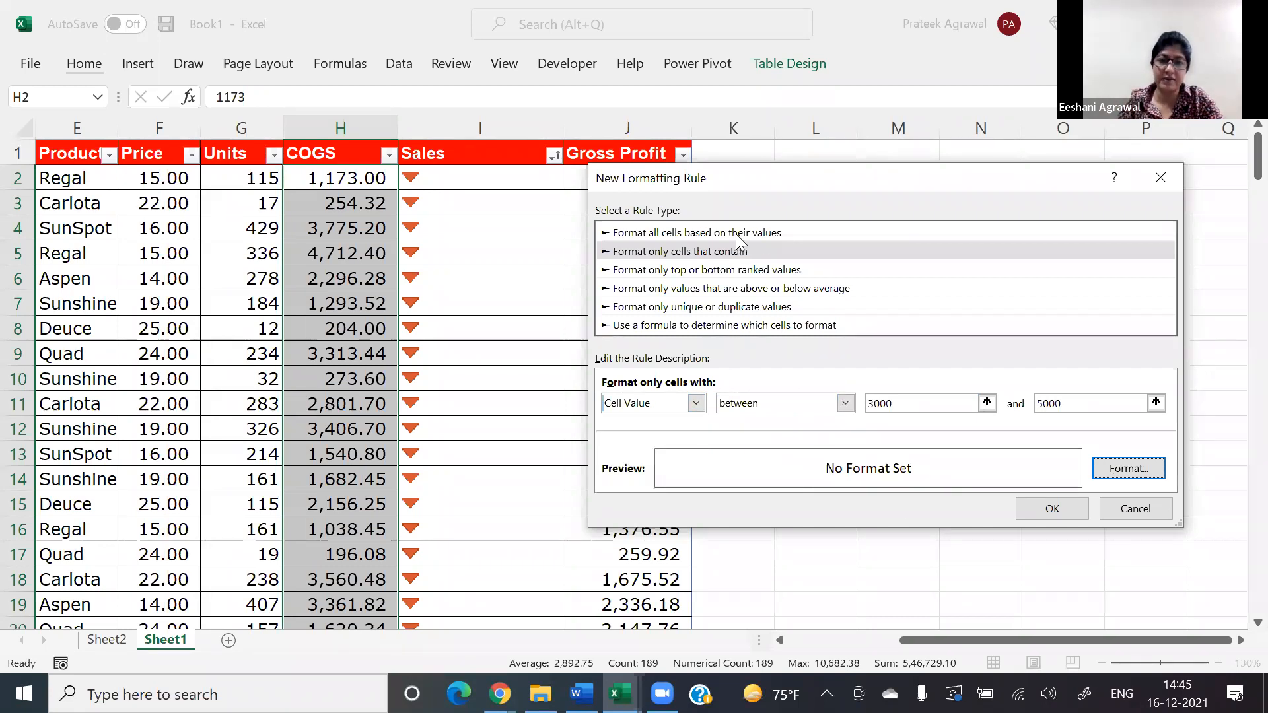
Step: Open the rule's format settings and review the number, font, underline and border options
click(1129, 469)
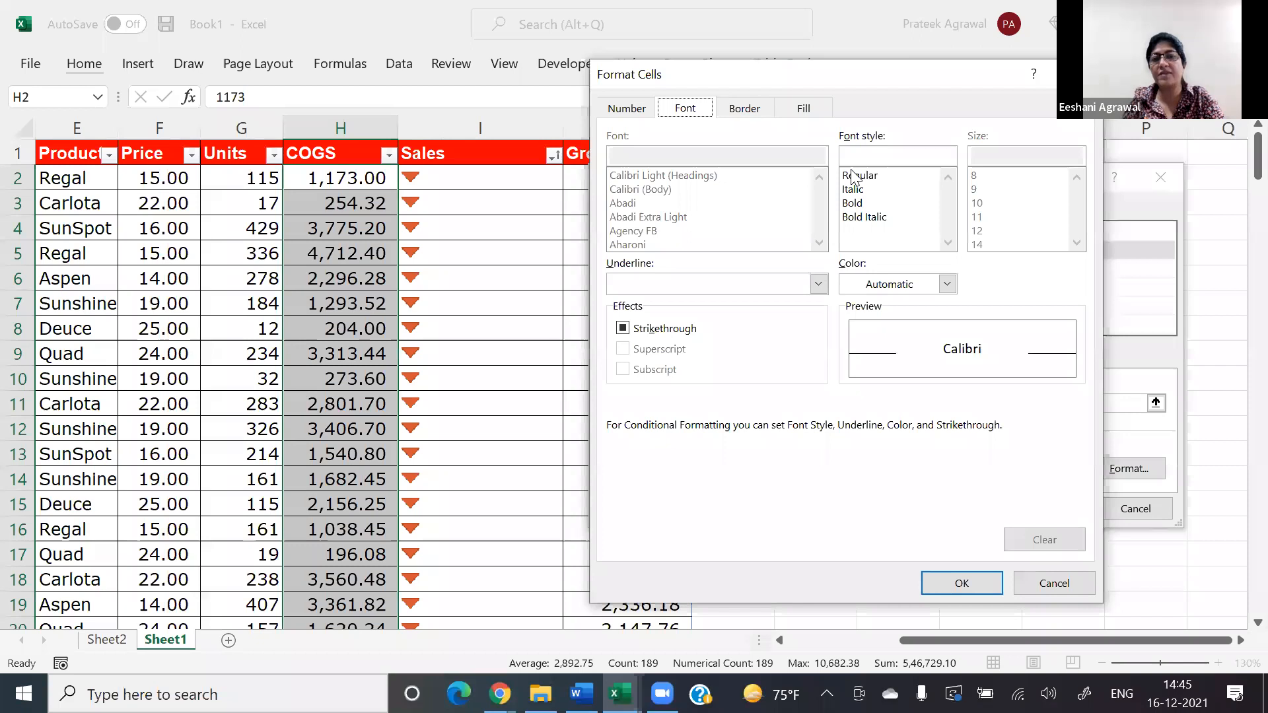
click(511, 207)
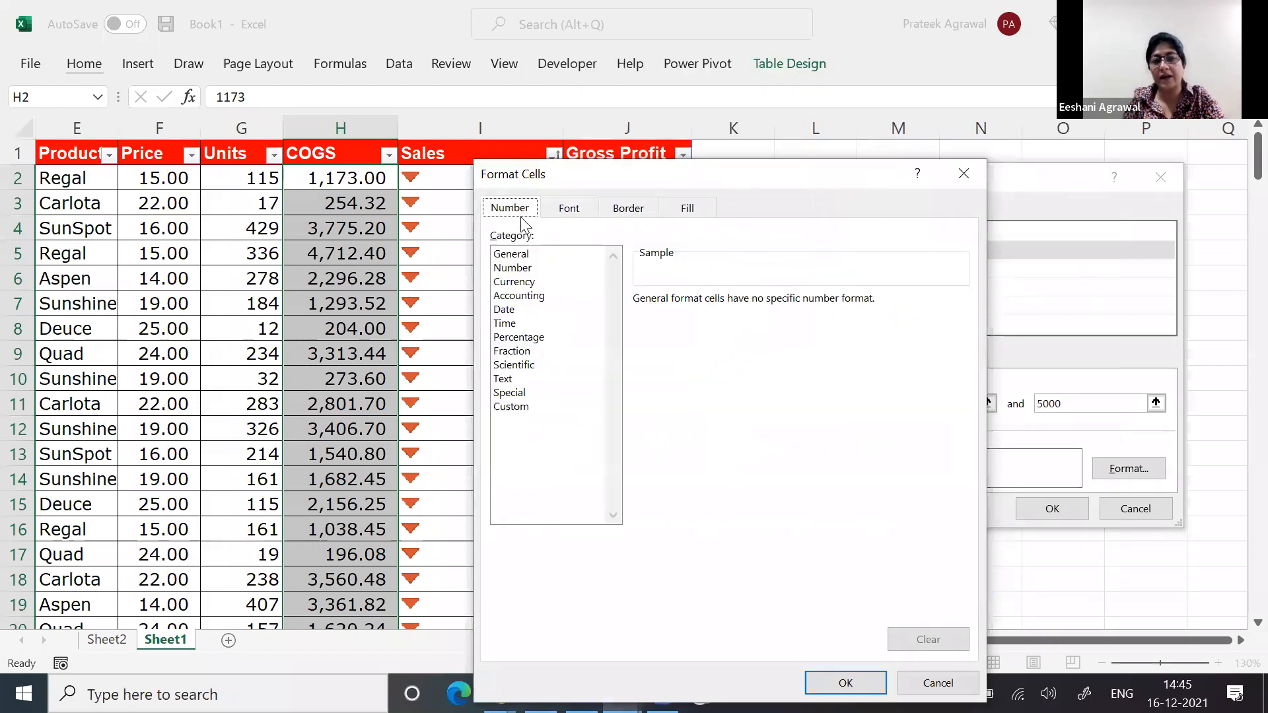
click(571, 211)
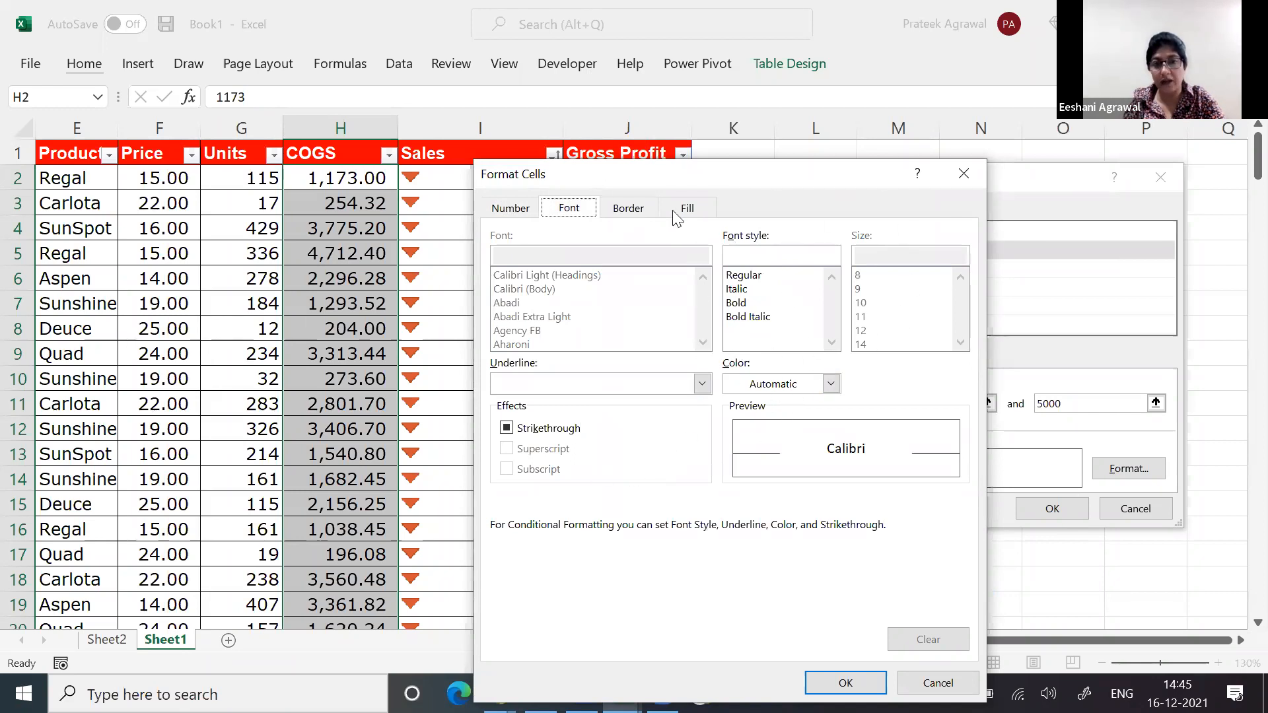
click(584, 389)
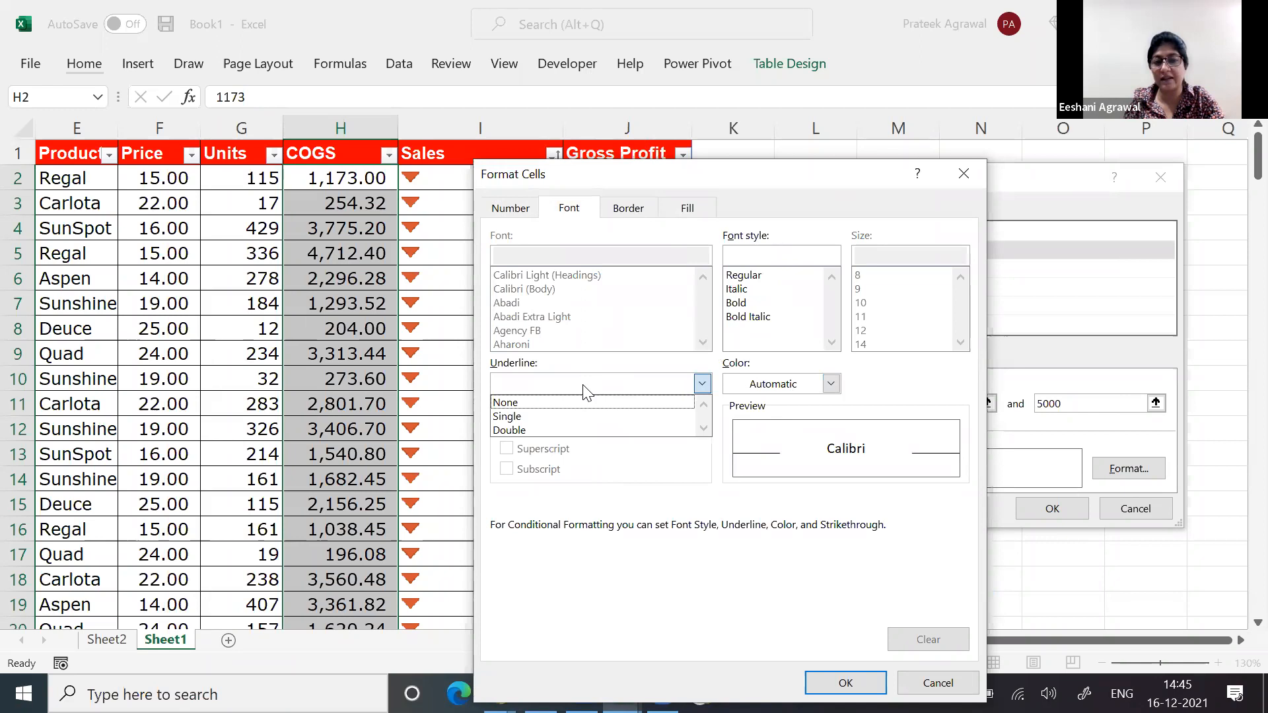
click(584, 388)
click(635, 208)
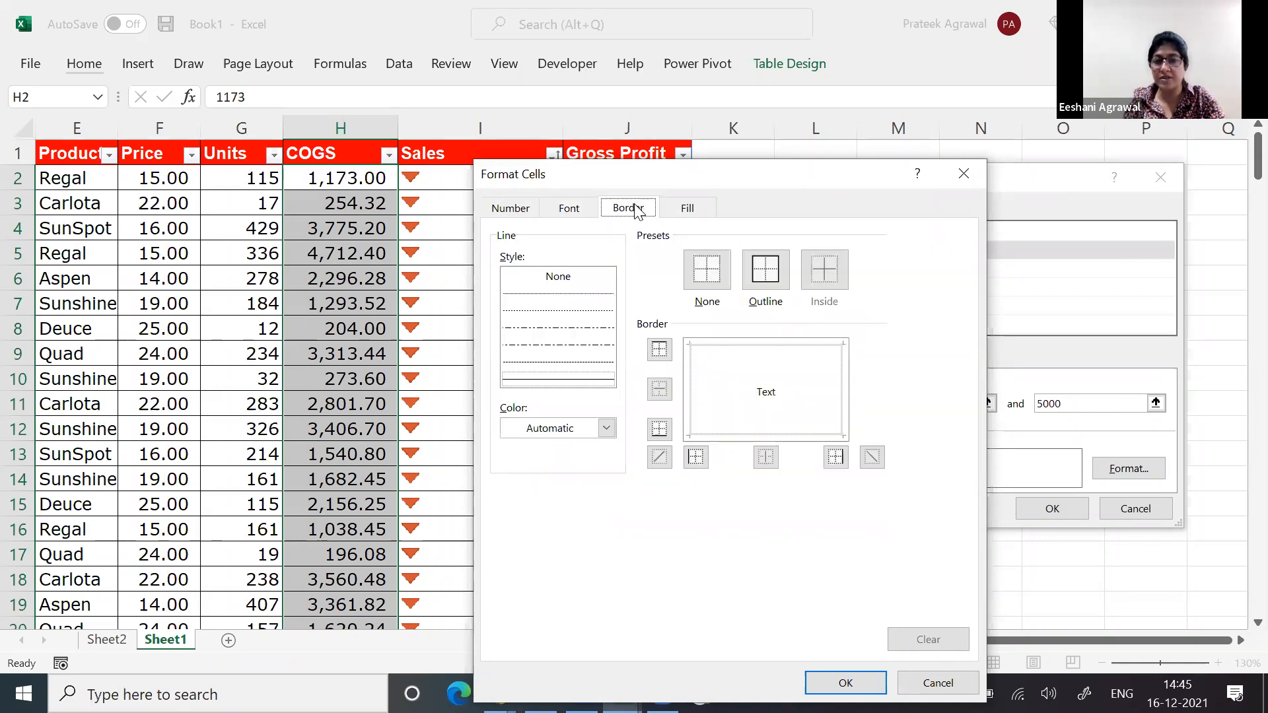
Step: Give the rule a light orange fill and an orange font color, and apply it to the COGS column
click(676, 211)
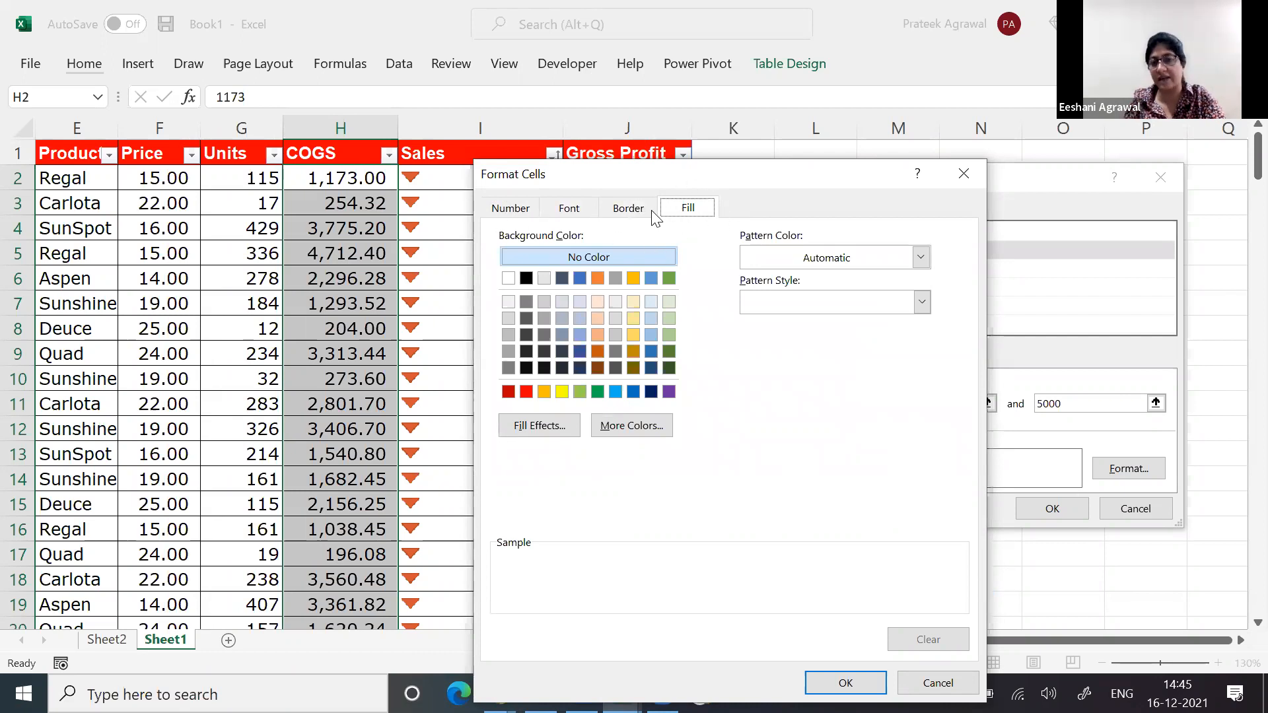
click(597, 301)
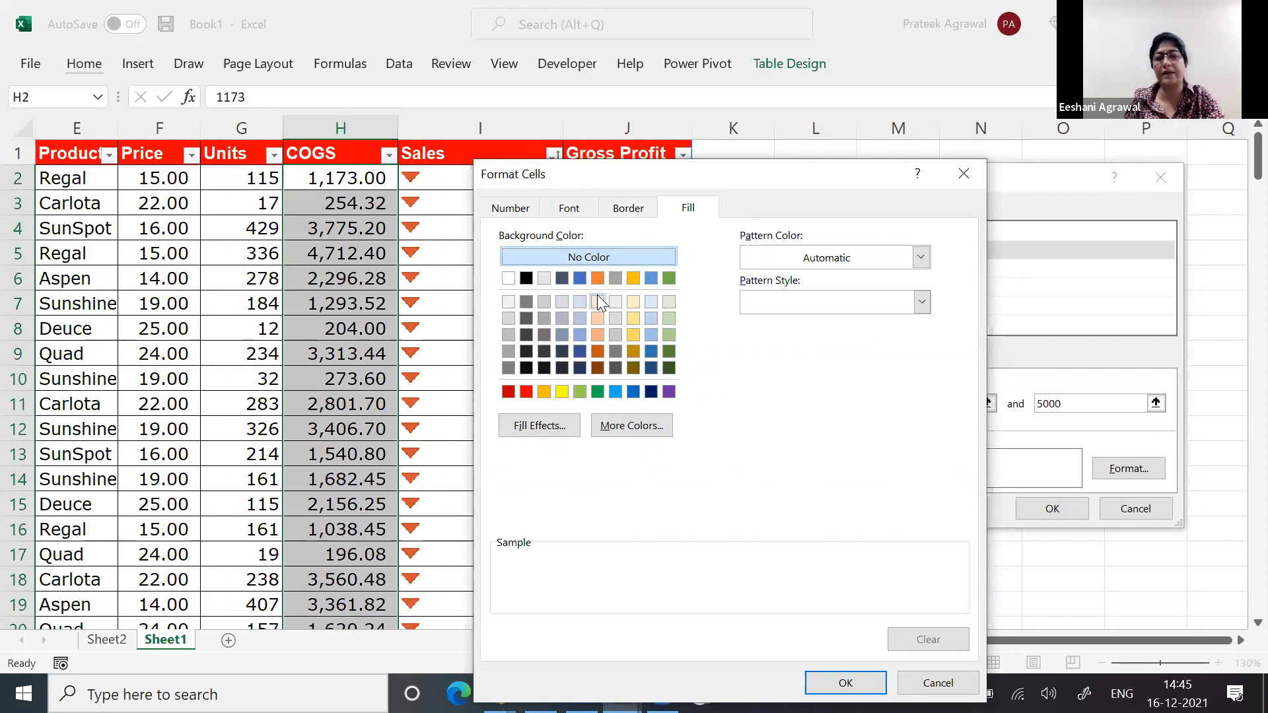
click(568, 209)
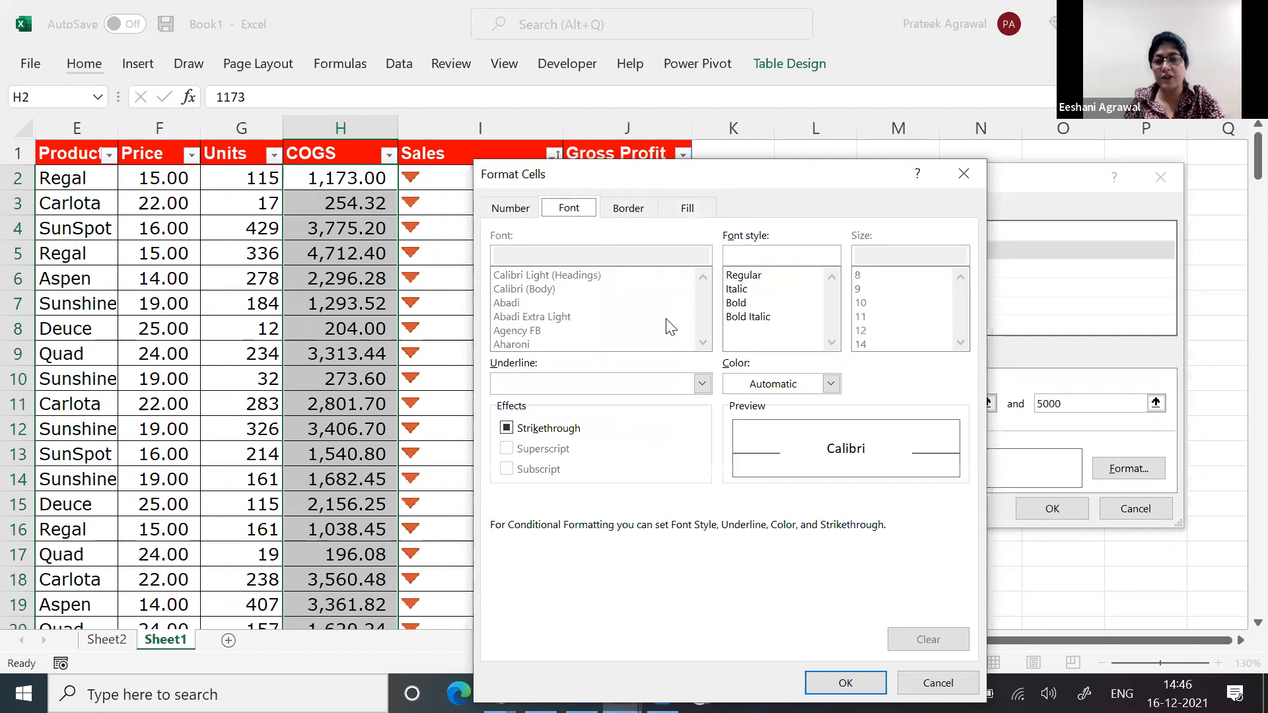
click(831, 384)
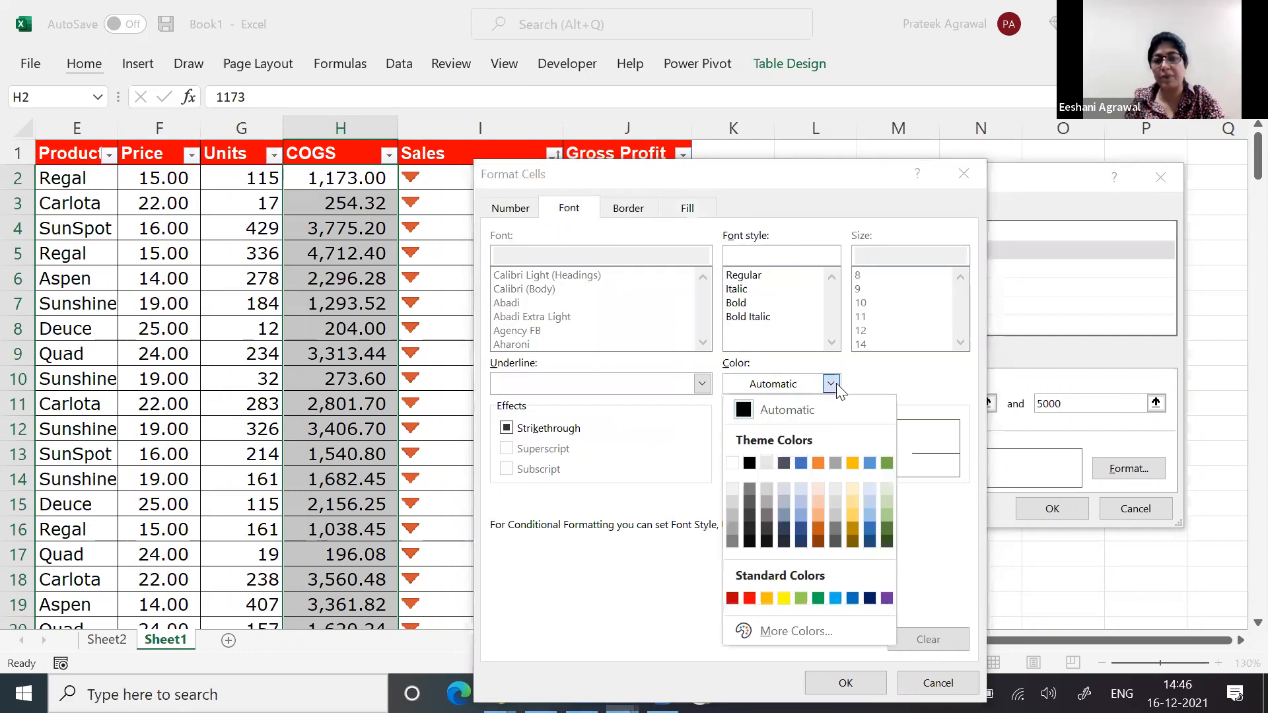
click(818, 464)
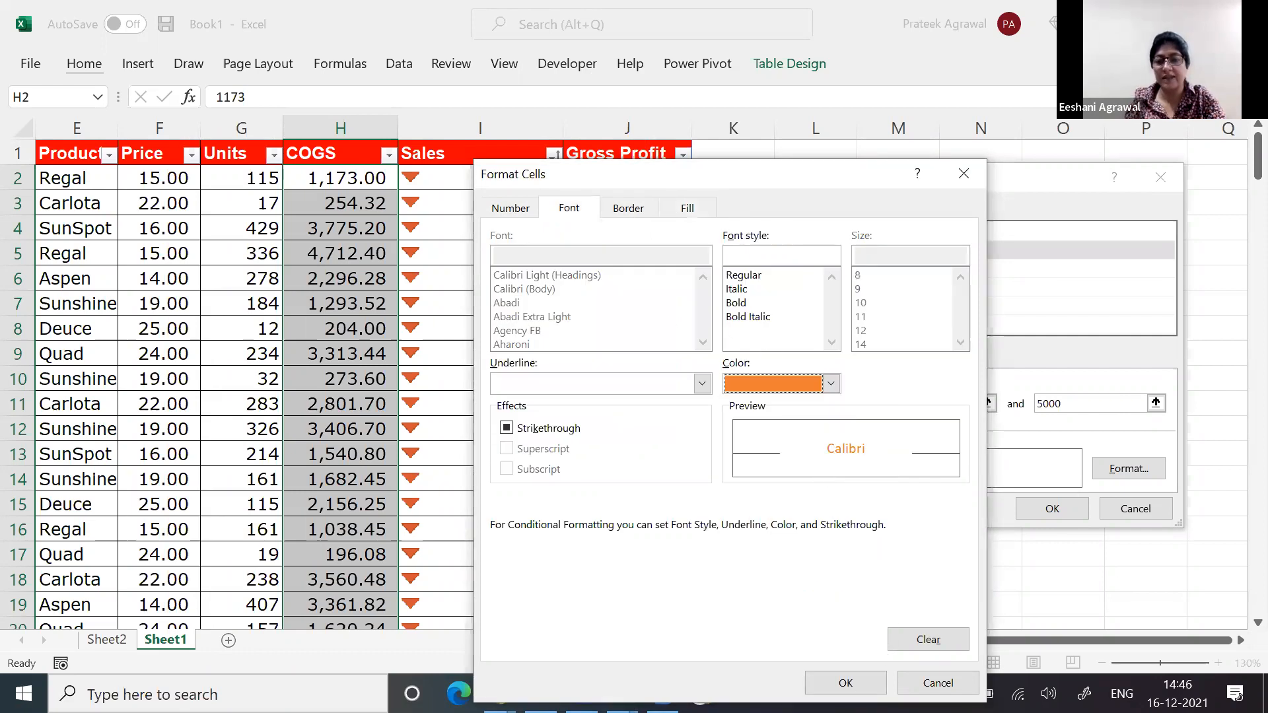
click(845, 683)
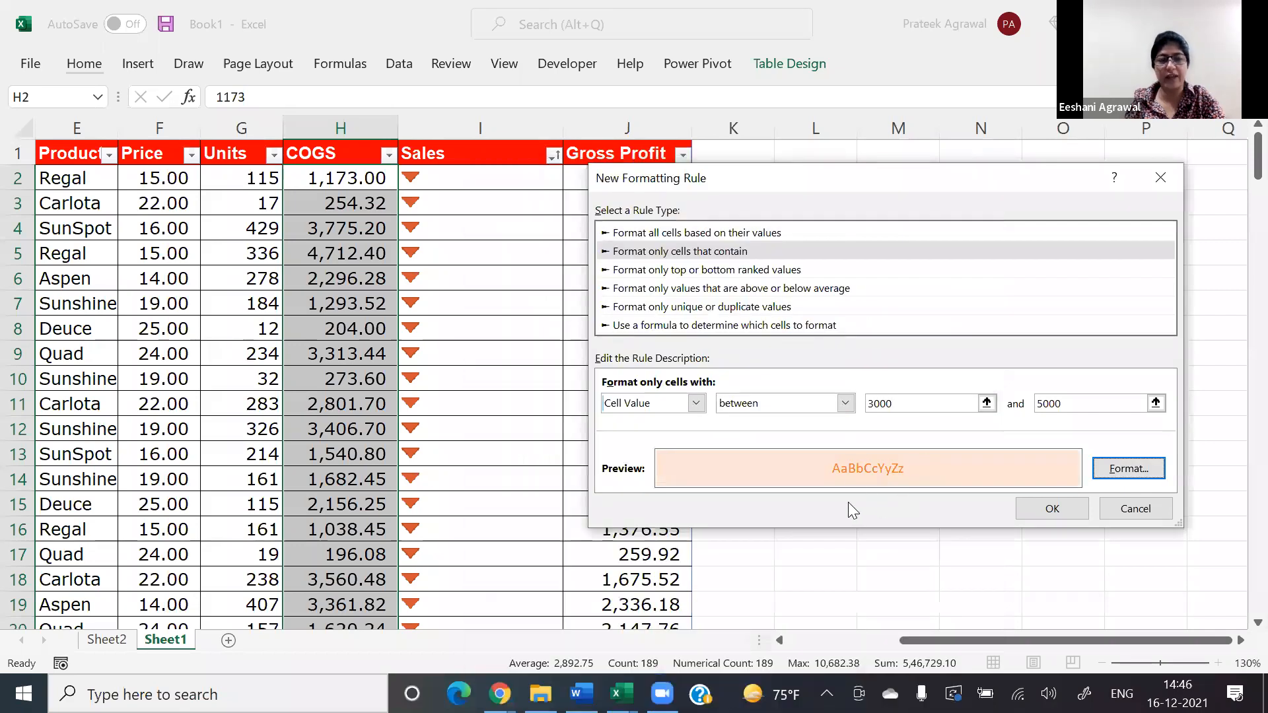
click(1046, 510)
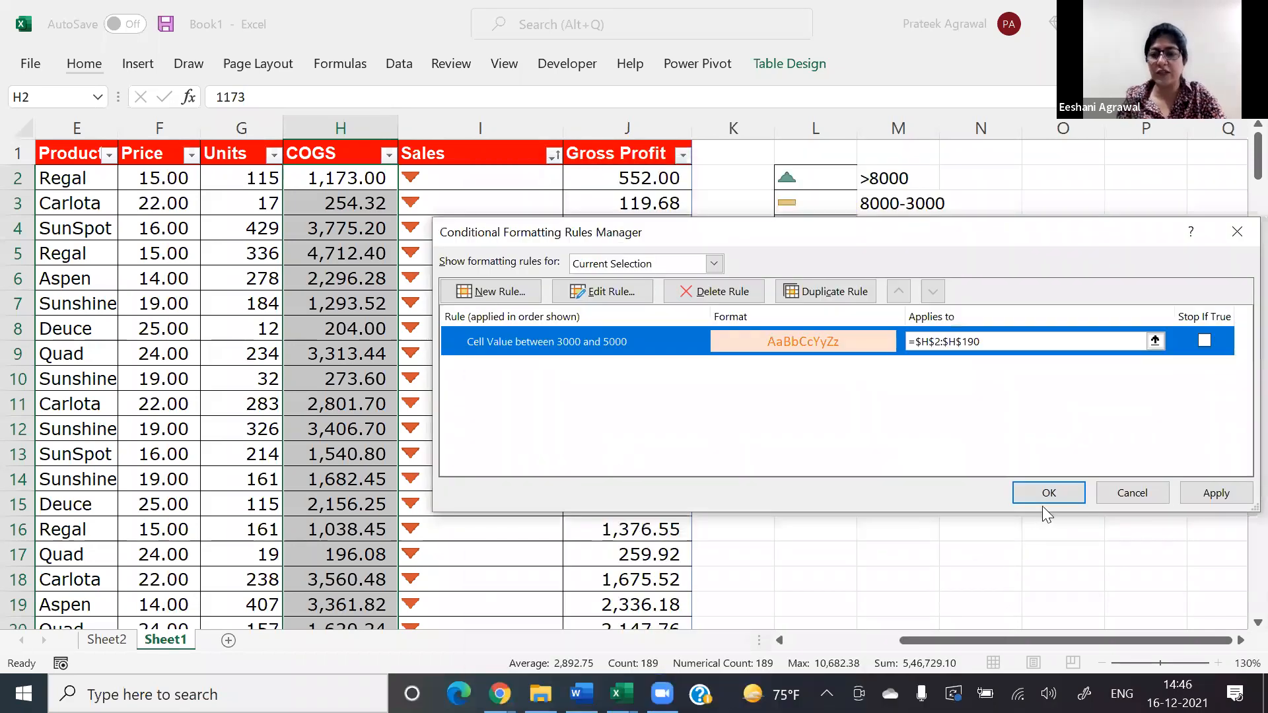
click(1047, 492)
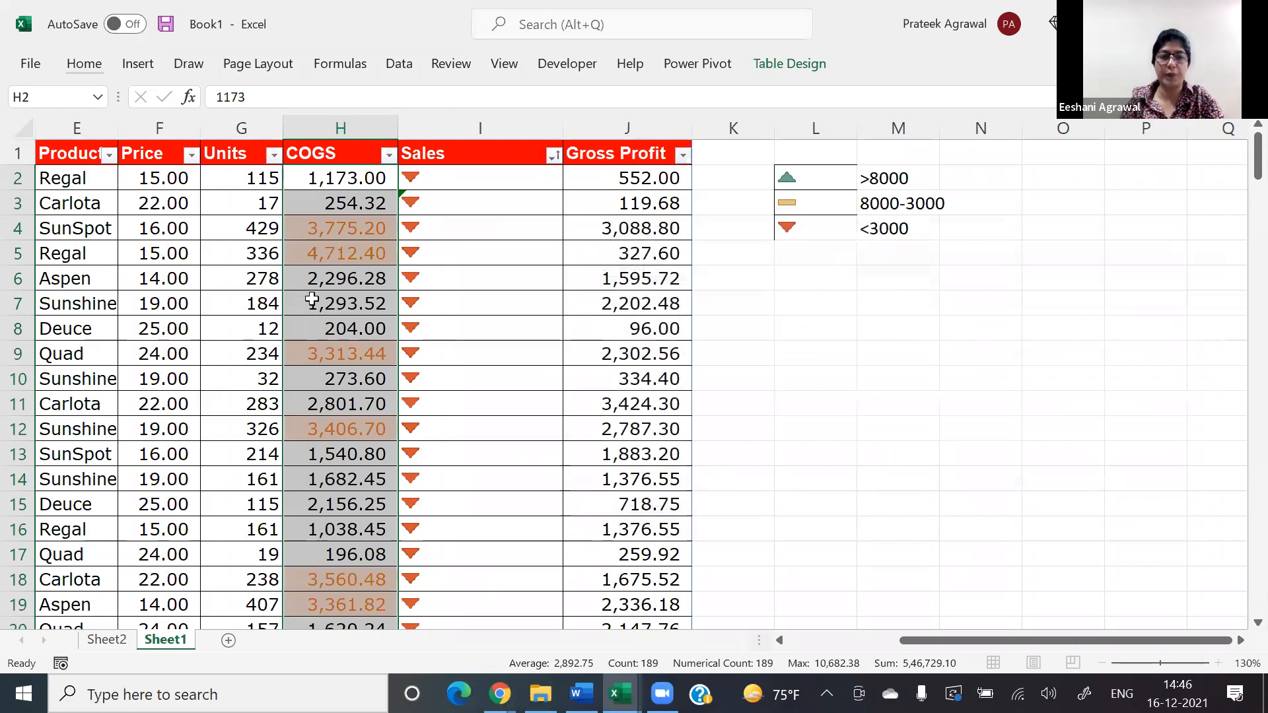
Step: Look over the highlighted values down the COGS column and return to its header
click(312, 300)
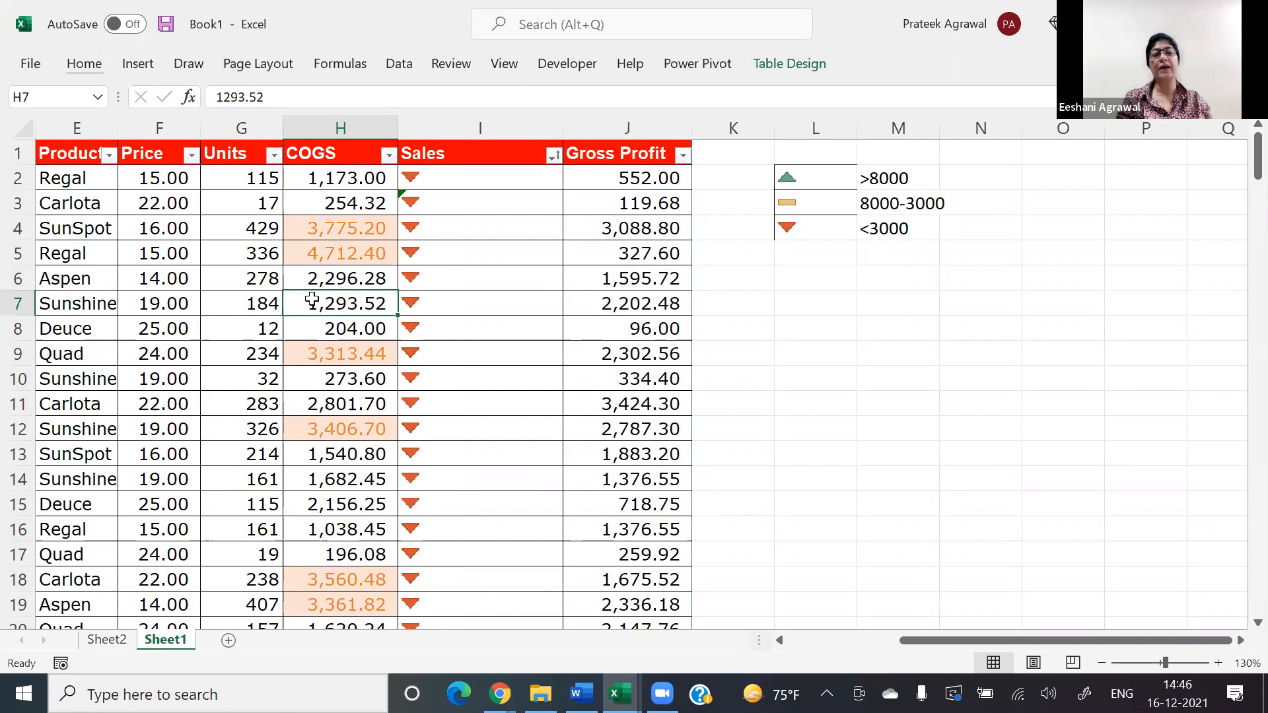
key(Up)
key(Up)
key(Up)
key(Up)
key(Up)
key(Up)
key(Down)
key(Down)
key(Down)
key(Down)
key(Down)
key(Down)
key(Down)
key(Down)
key(Down)
key(Down)
key(Down)
key(Down)
key(Down)
key(Down)
key(Down)
key(Down)
key(Down)
key(Down)
key(Down)
key(Down)
key(Down)
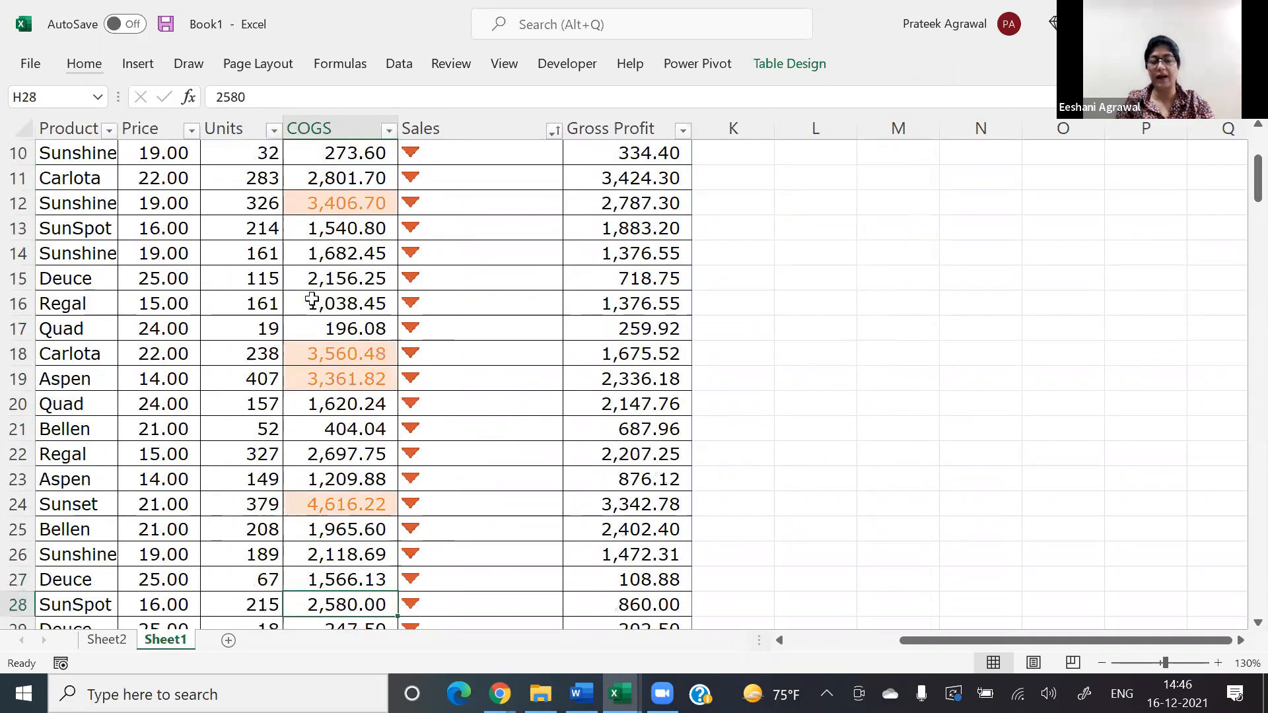
key(Down)
key(Down)
key(Down)
key(Down)
key(Down)
key(Down)
key(Down)
key(Down)
key(Down)
key(Down)
key(Down)
key(Down)
key(Down)
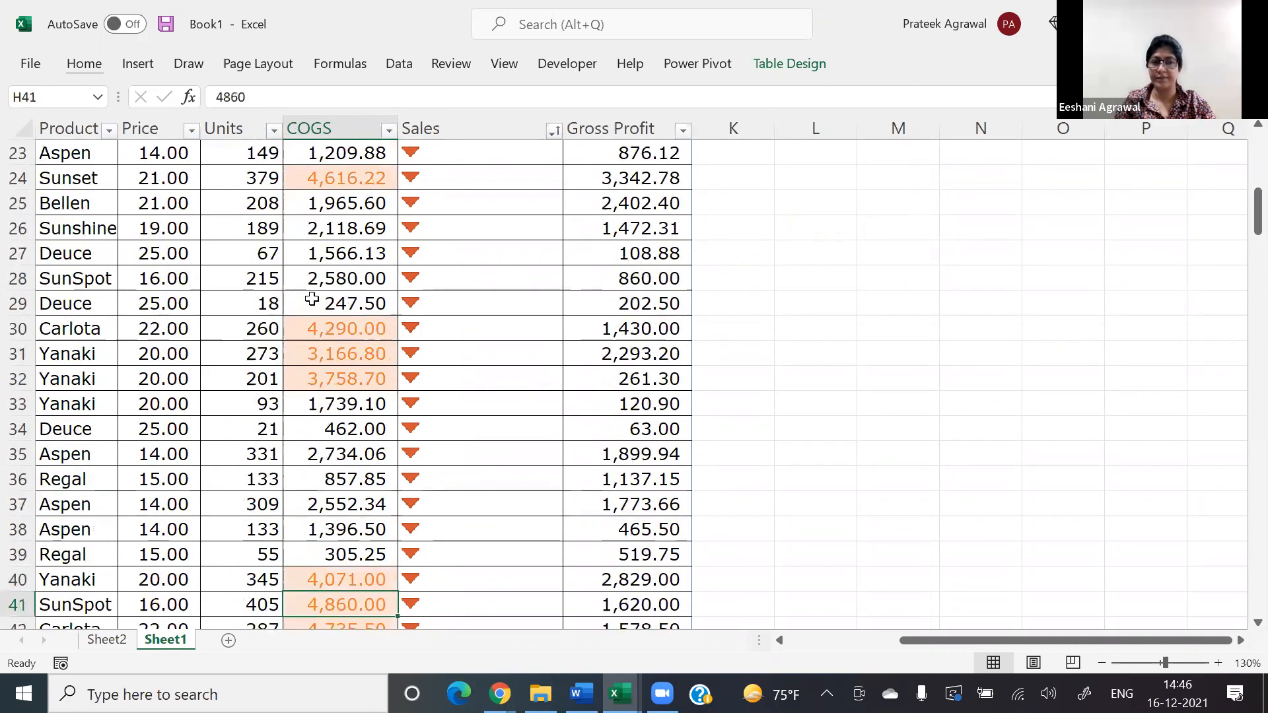
key(ctrl+Up)
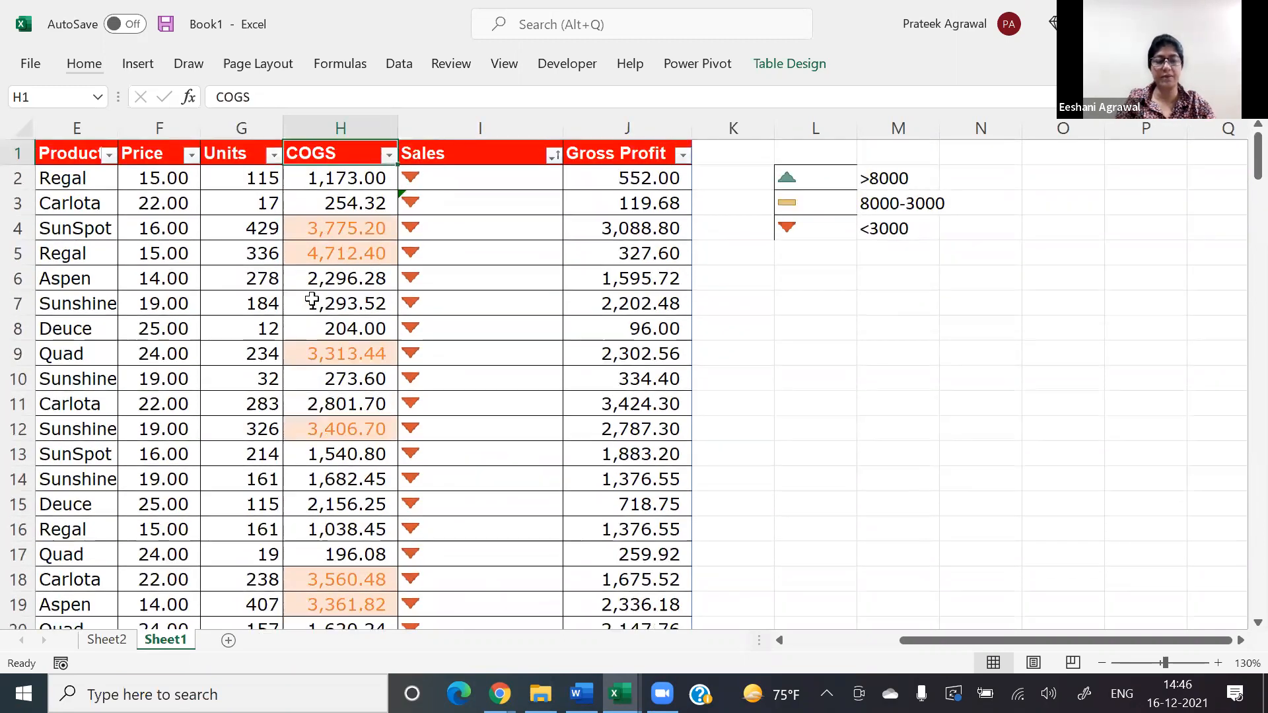
Step: Create a rule for the Product column that formats only cells with specific text containing "sun"
key(ctrl+Left)
key(Down)
key(ctrl+shift+Down)
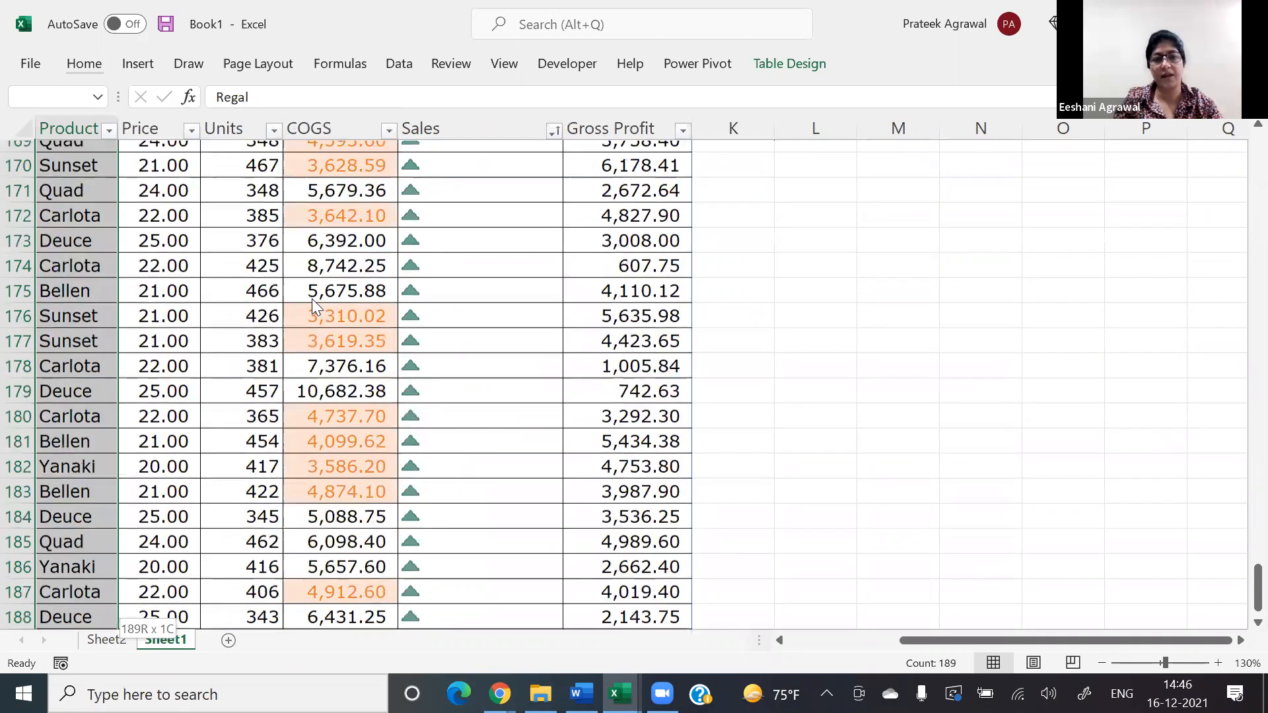
key(alt+h)
key(l)
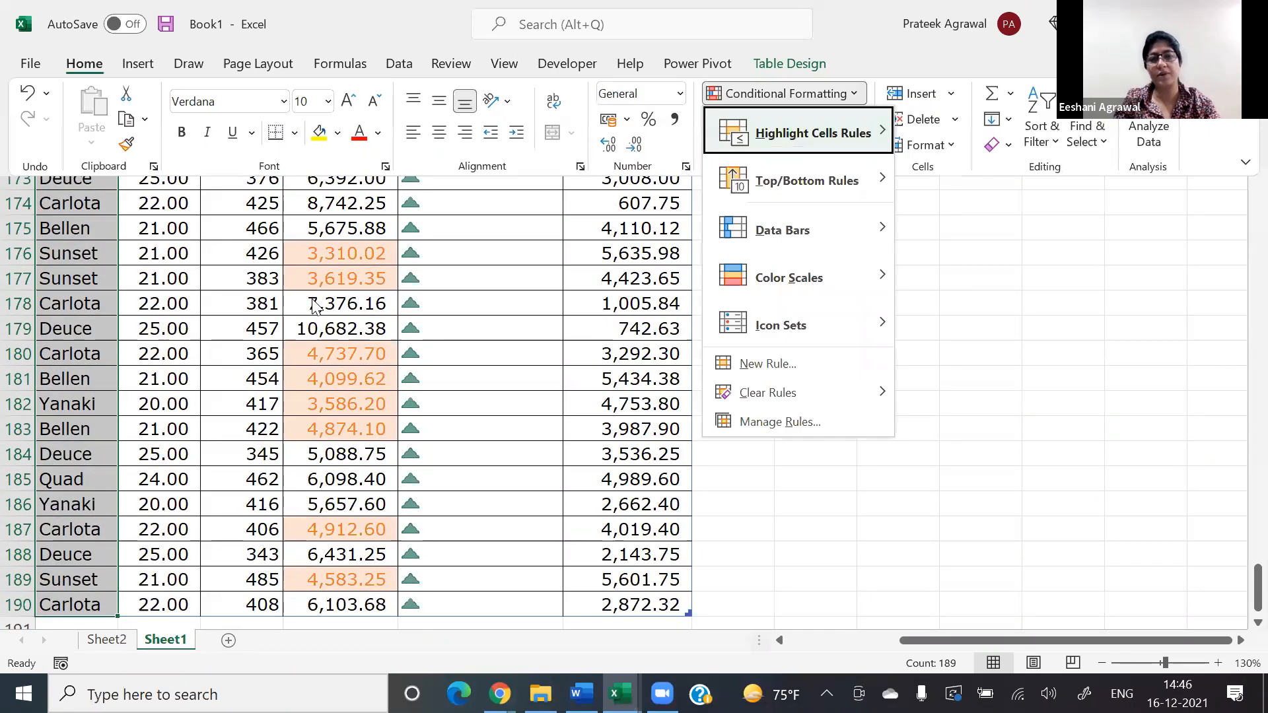
key(r)
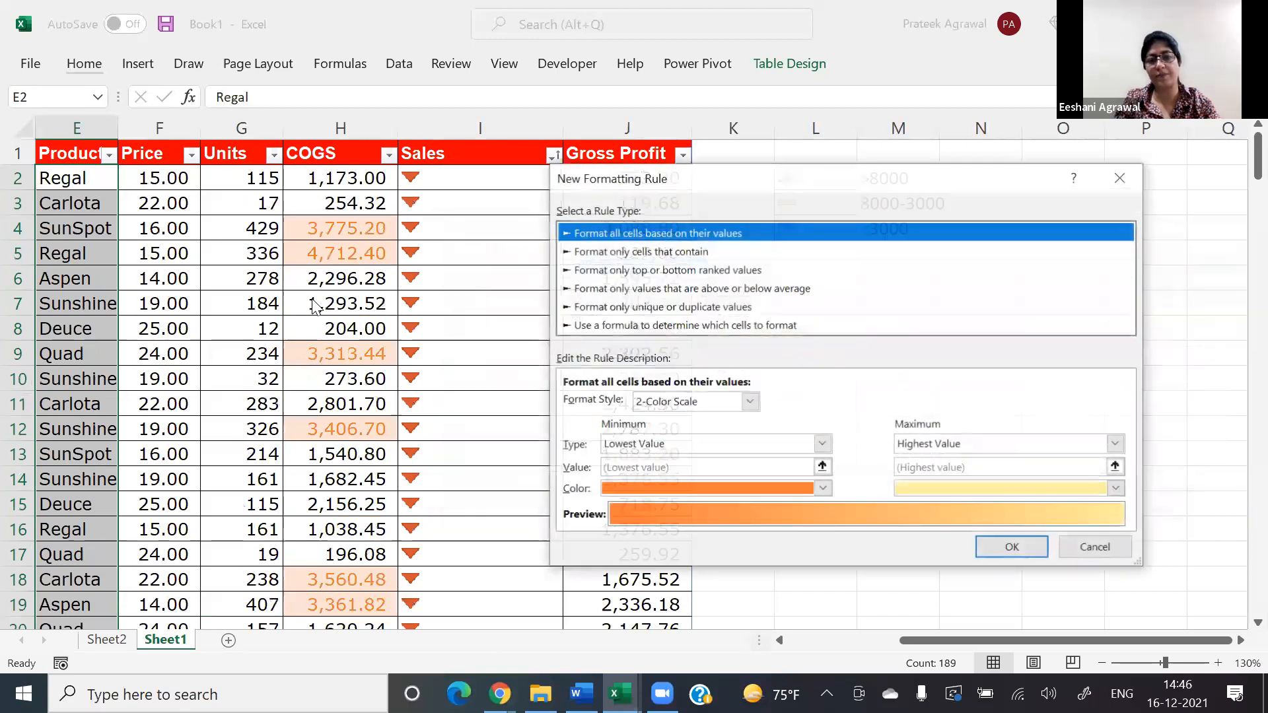
key(Down)
key(Tab)
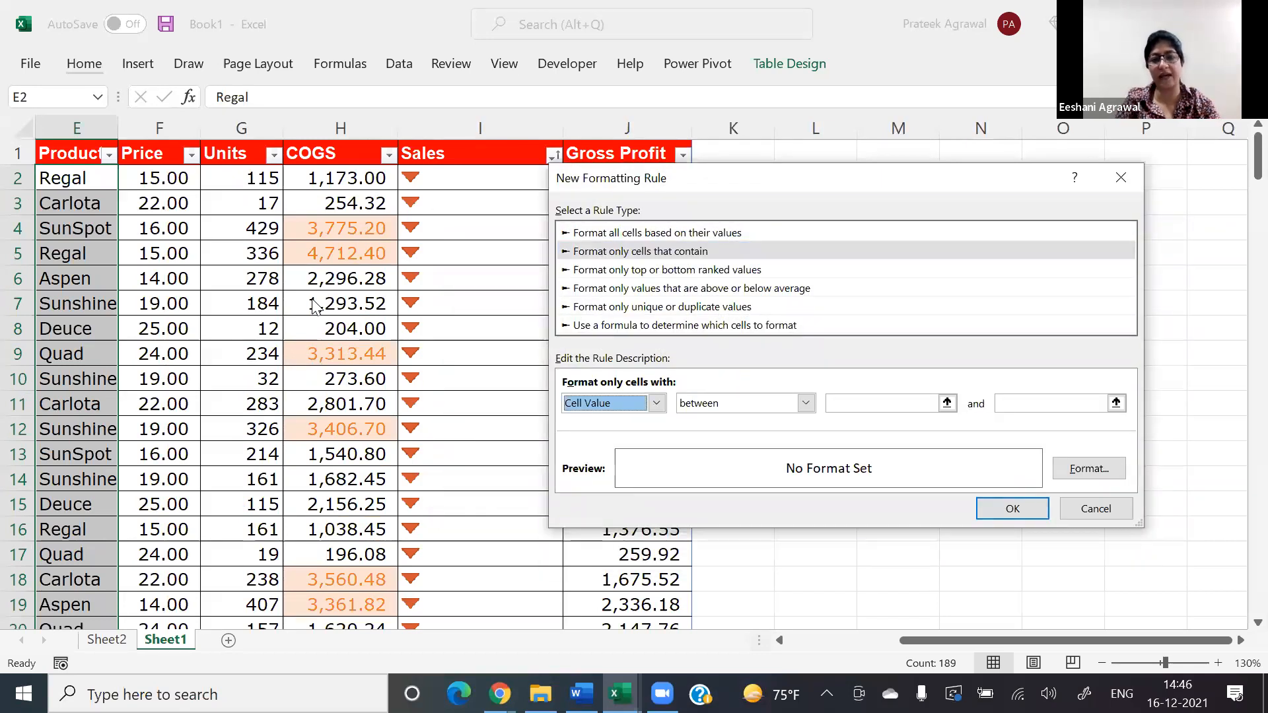
key(Down)
key(Tab)
key(Tab)
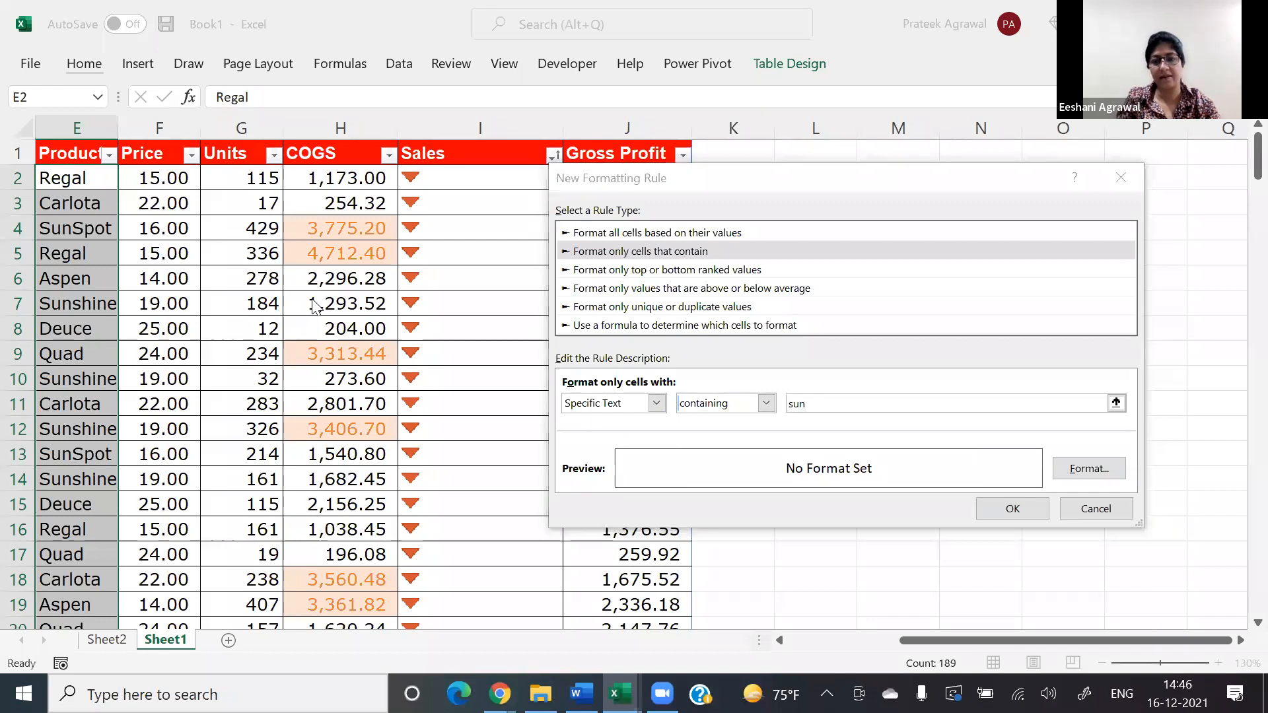
Step: Give the "sun" text rule a medium blue fill and apply it to the Product column
key(alt+f)
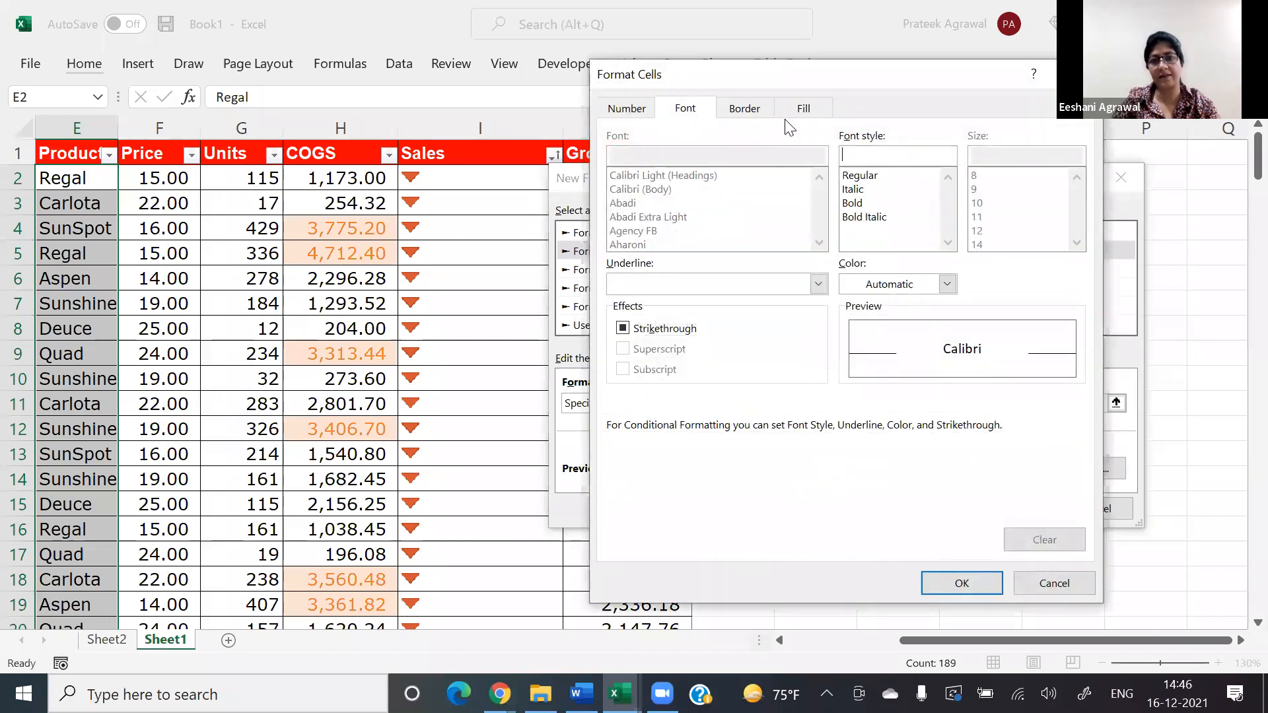
click(795, 109)
click(693, 236)
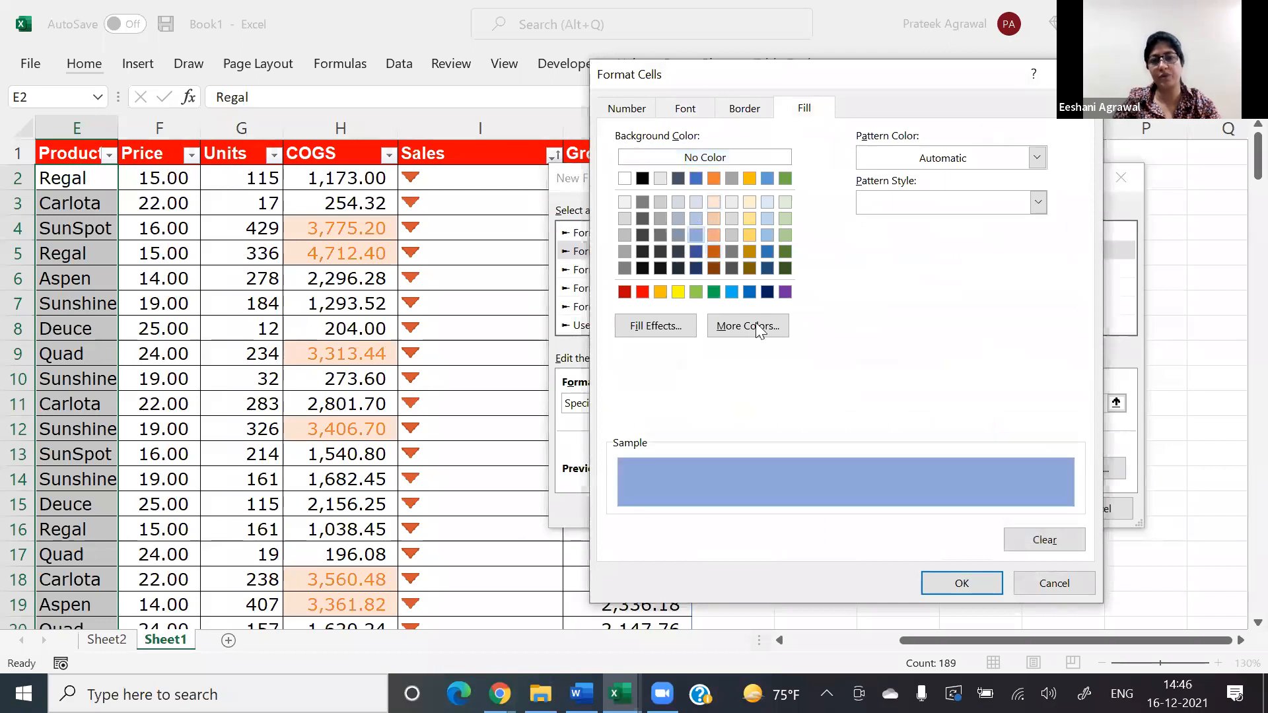
click(962, 583)
click(1002, 508)
click(1062, 494)
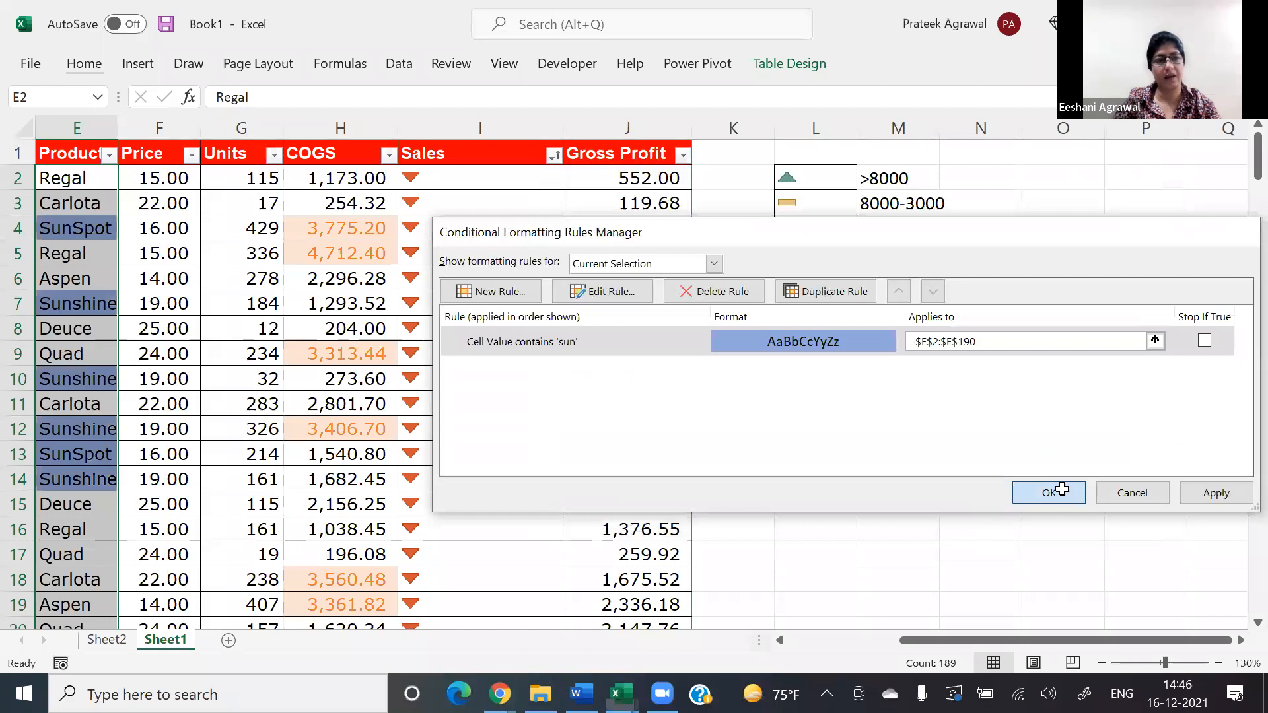
click(129, 330)
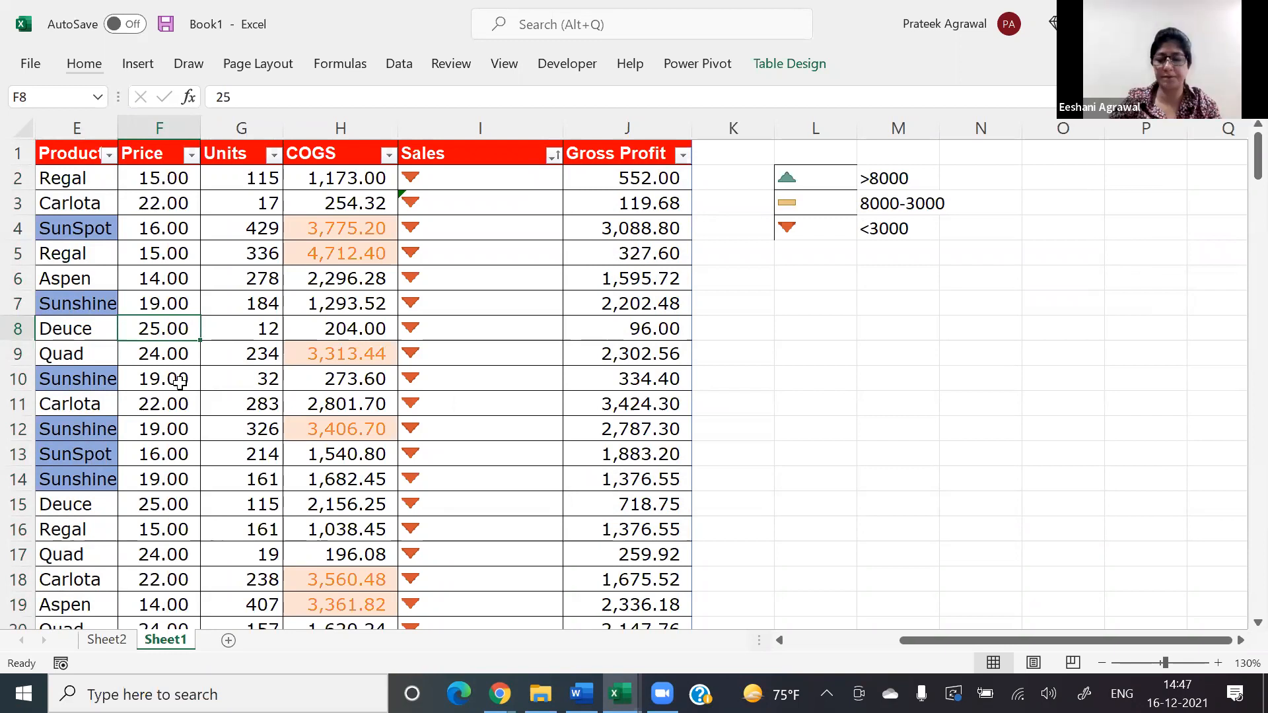
Step: Start a new rule for the Price column that formats only top or bottom ranked values
key(Up)
key(Up)
key(Up)
key(Up)
key(Up)
key(Up)
key(ctrl+shift+Down)
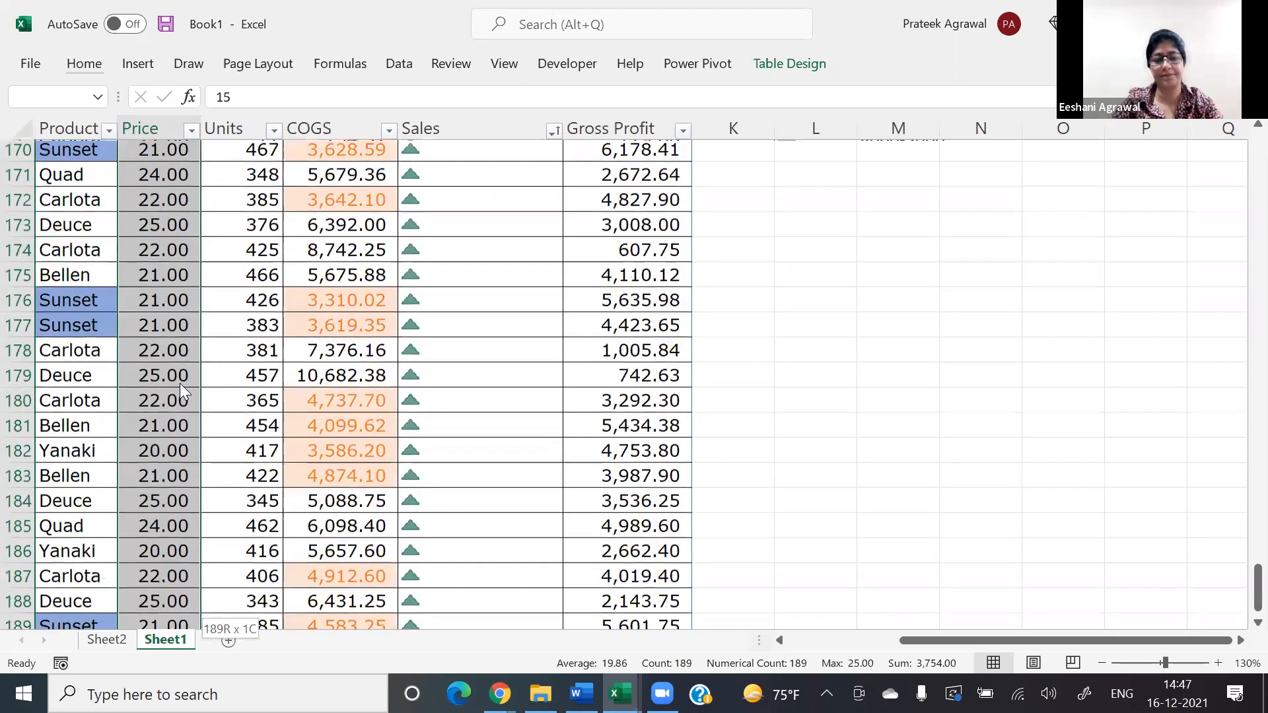
key(alt+h)
key(l)
key(r)
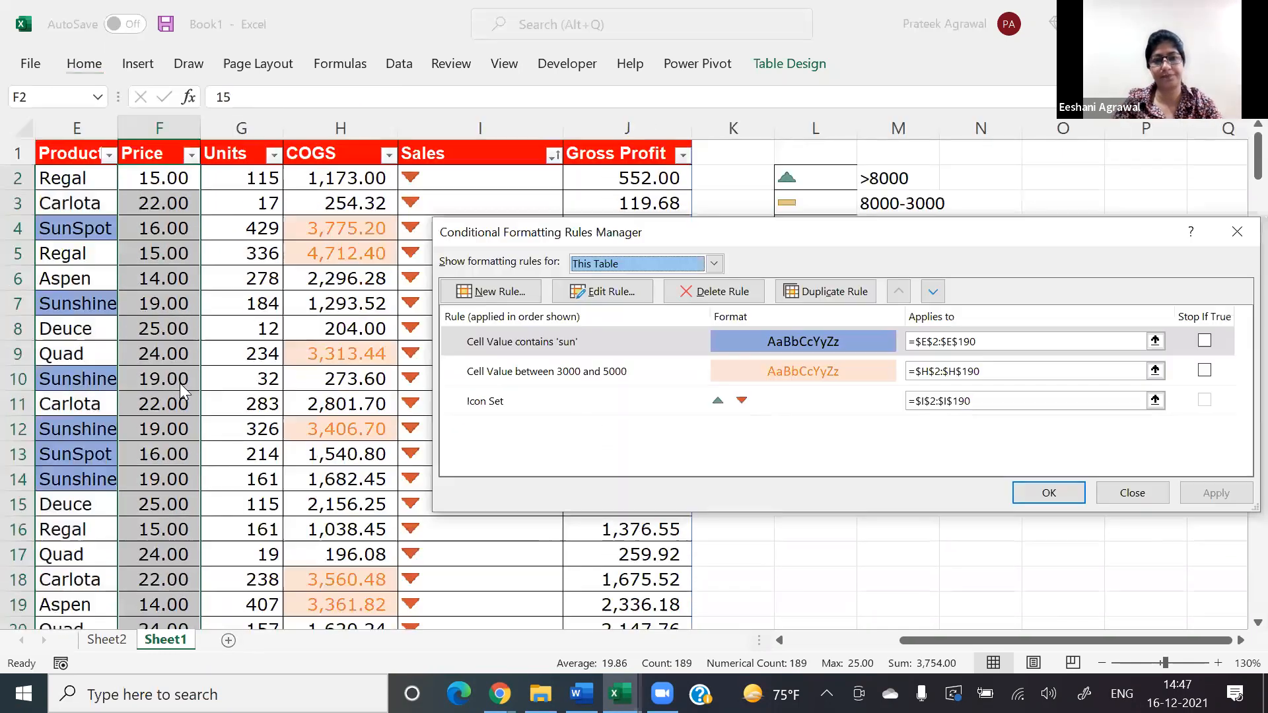
key(alt+n)
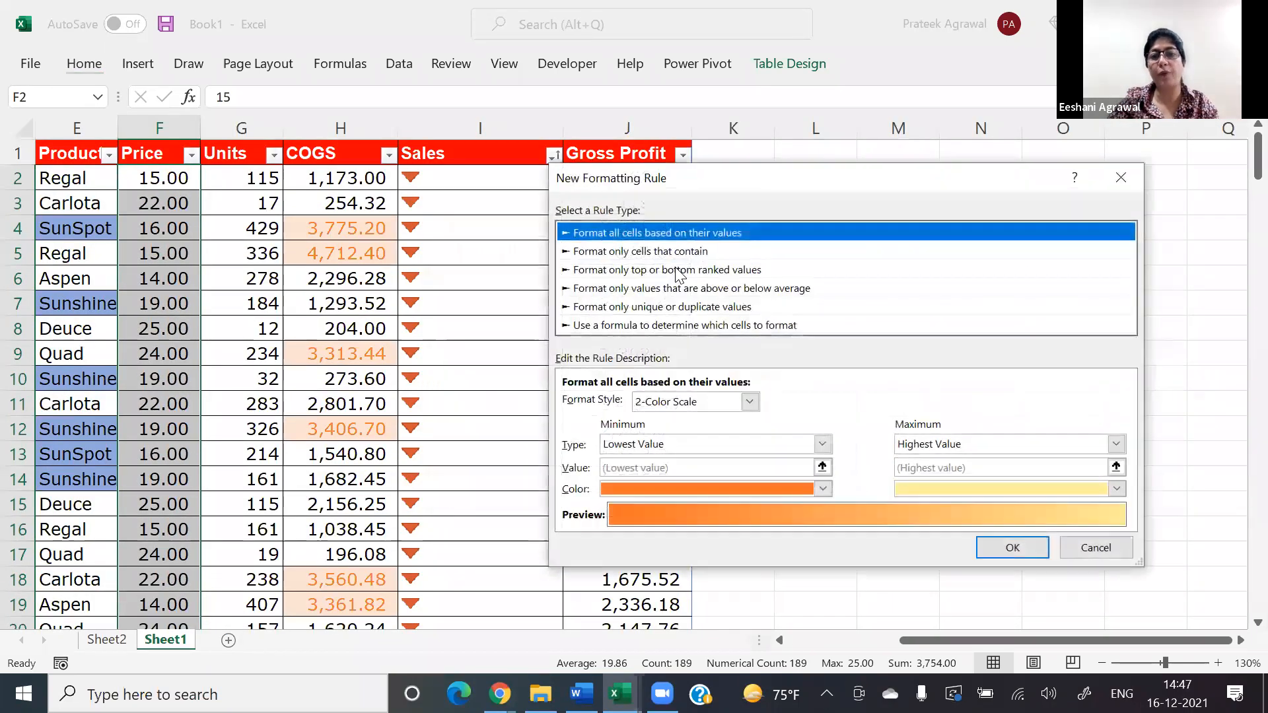
click(679, 269)
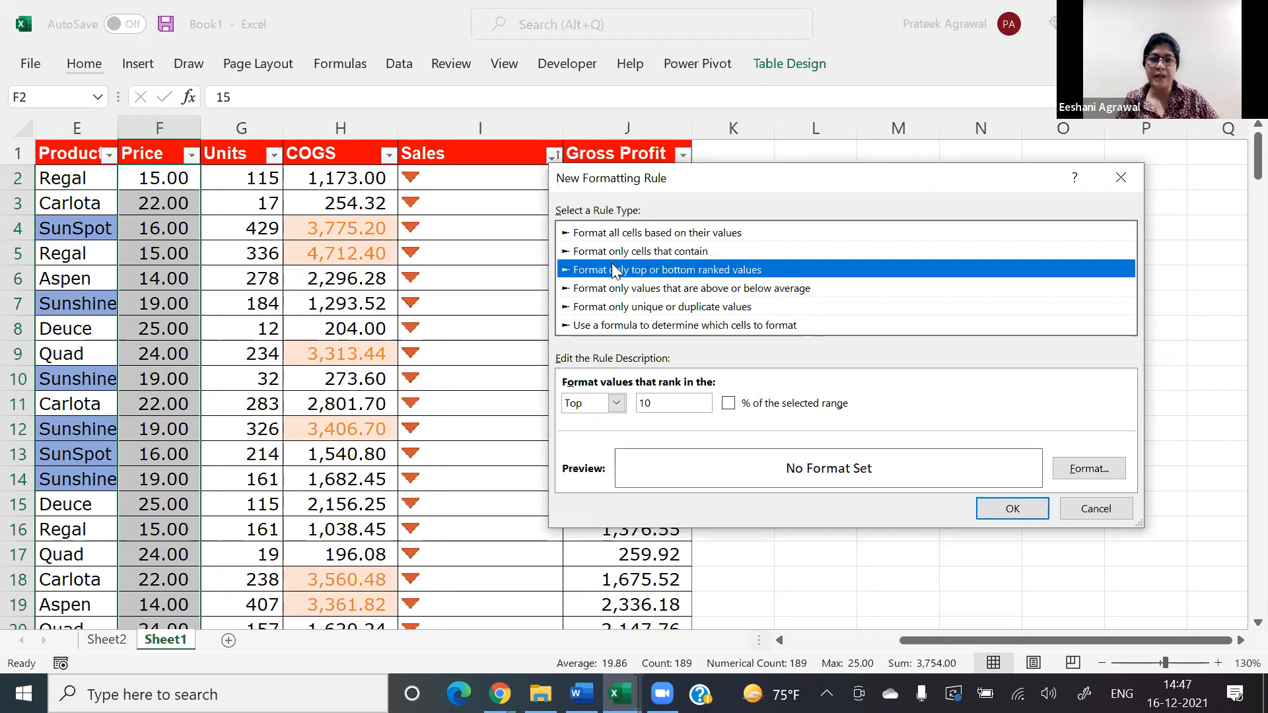
Step: Try ranking the top 50 percent of the selected range, then discard the rule without applying it
click(616, 403)
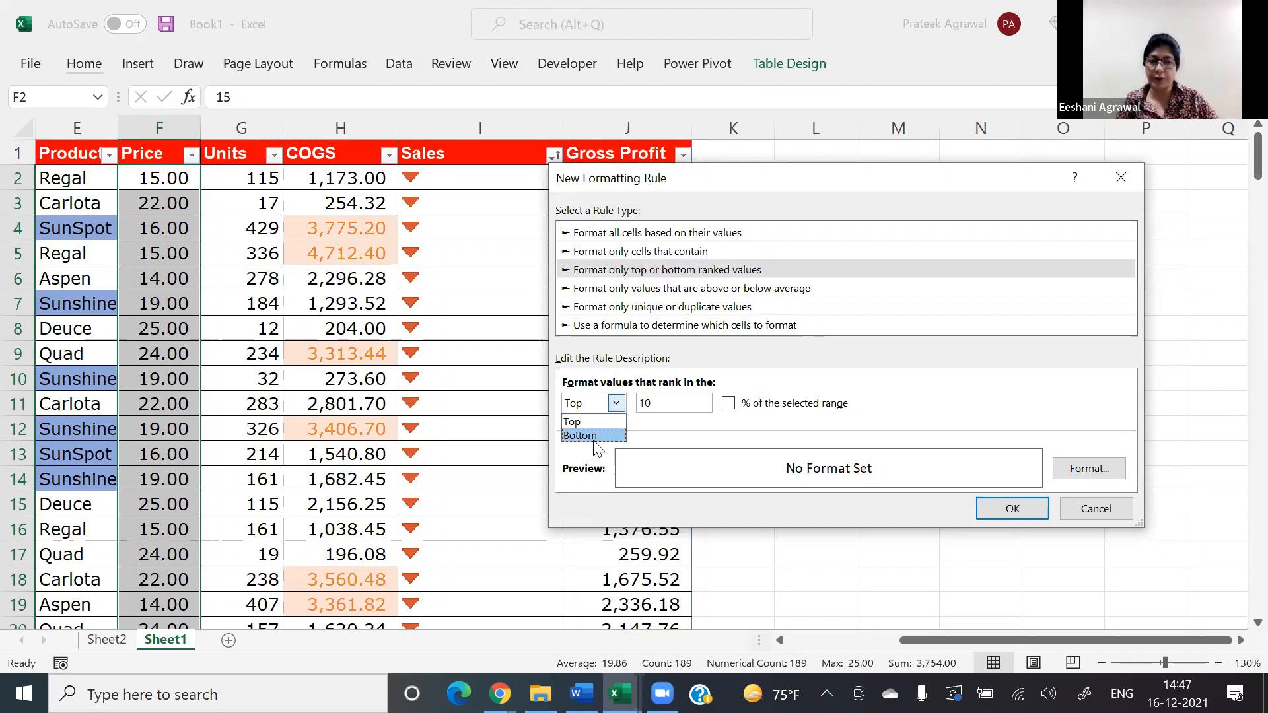
click(663, 401)
click(662, 403)
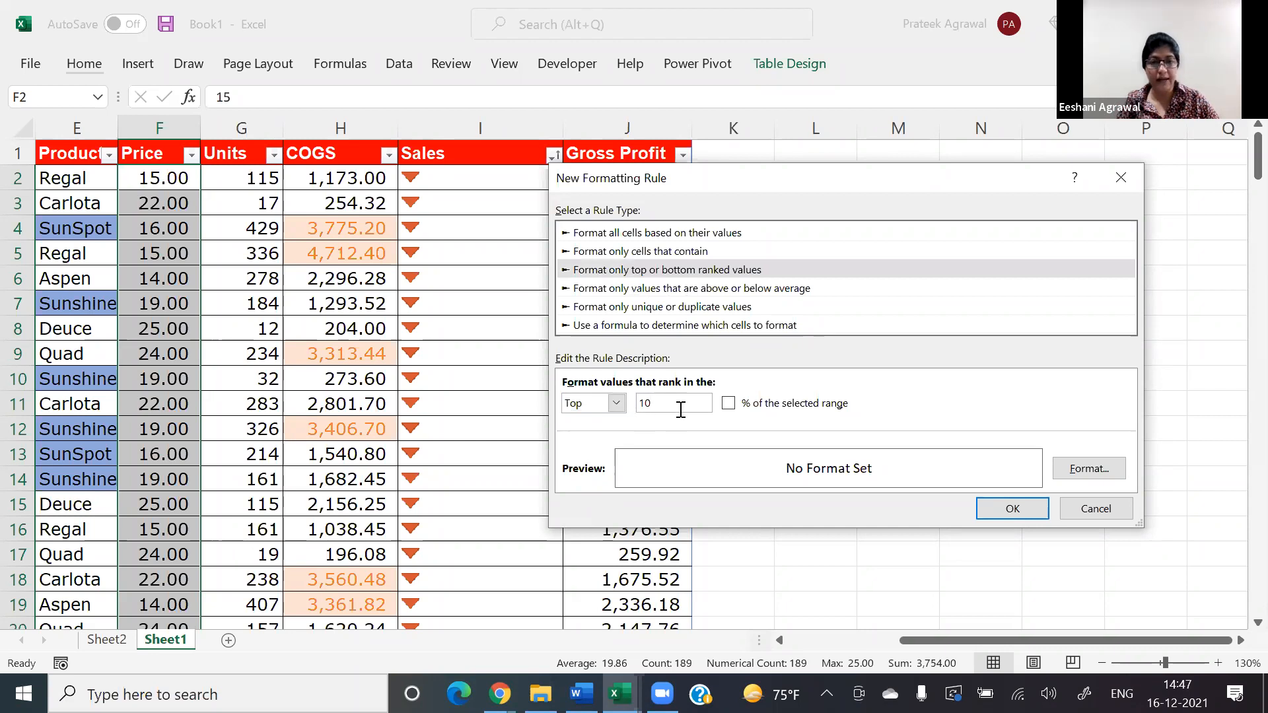
key(BackSpace)
key(BackSpace)
text(50)
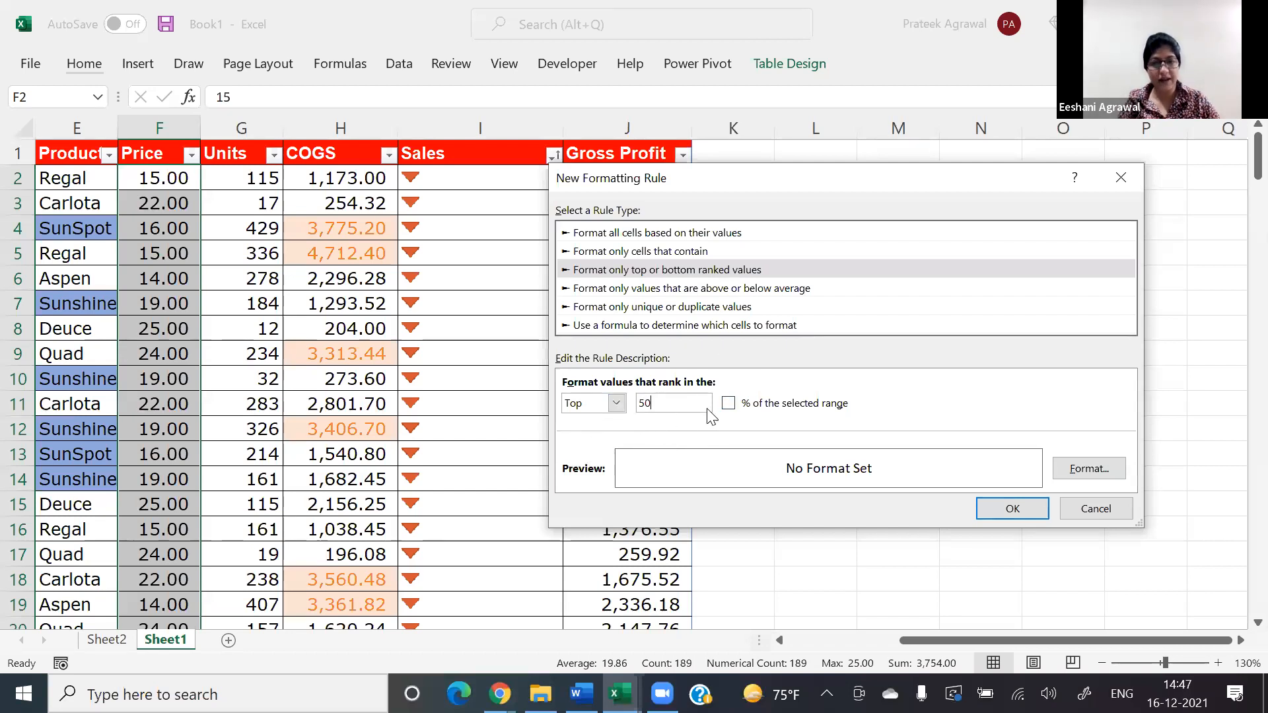
click(728, 404)
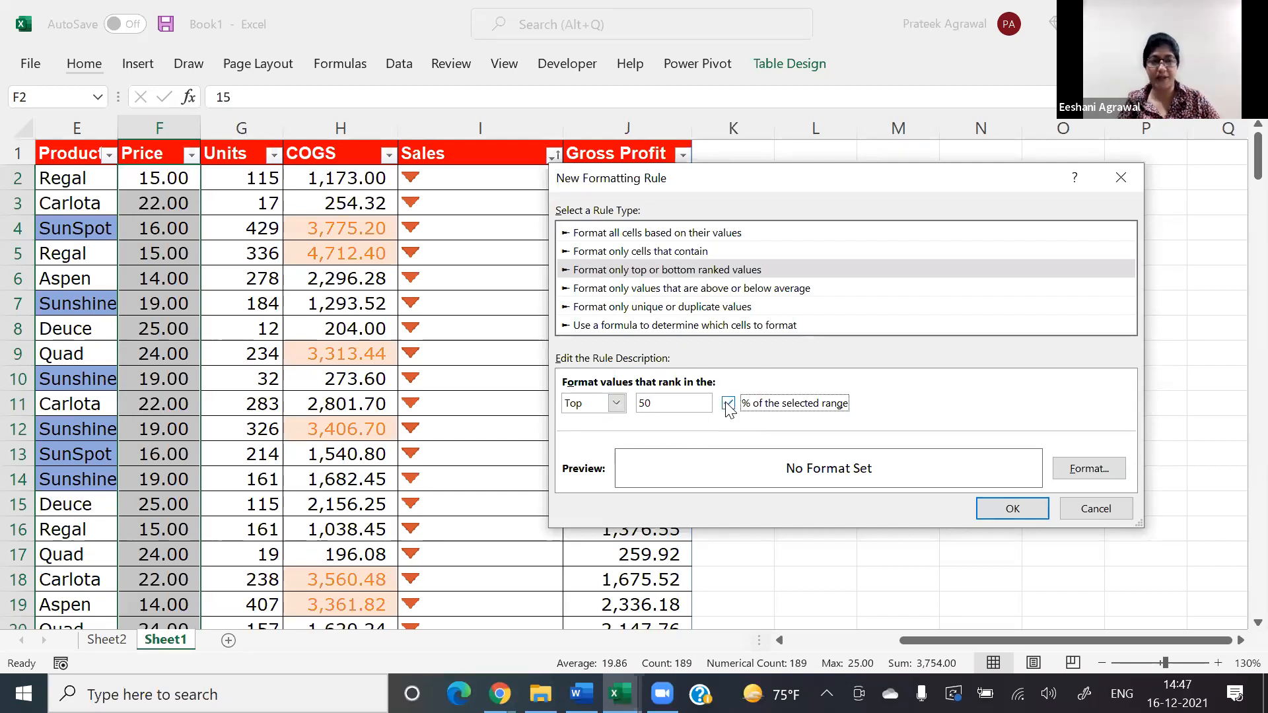
click(1091, 507)
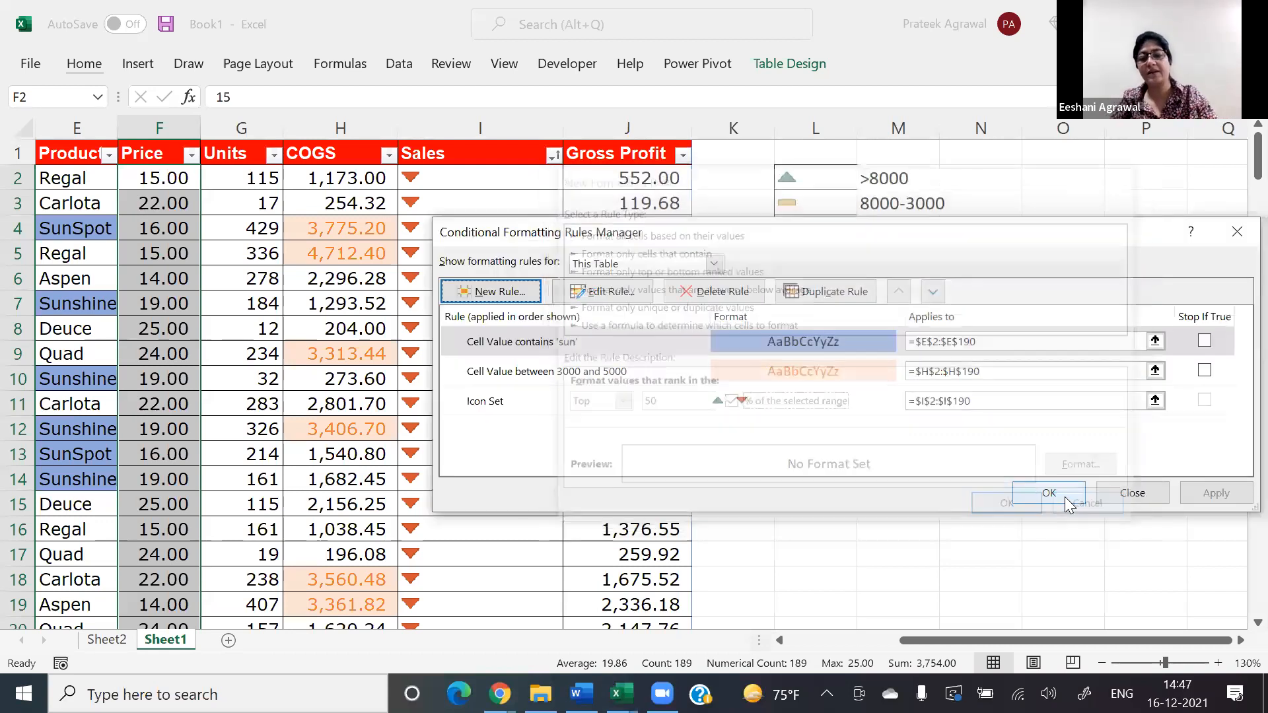
key(Escape)
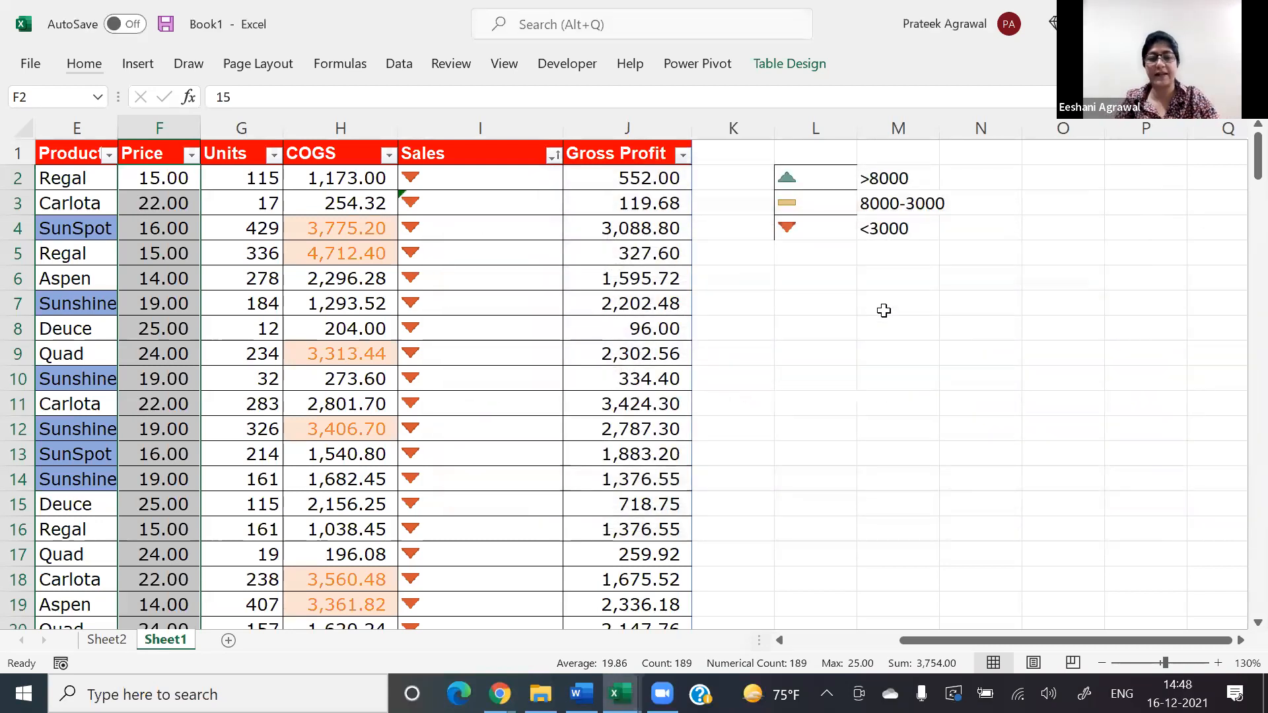
Step: Enter 200 in cell M7 as the example record count
click(885, 309)
text(2000)
key(BackSpace)
key(Return)
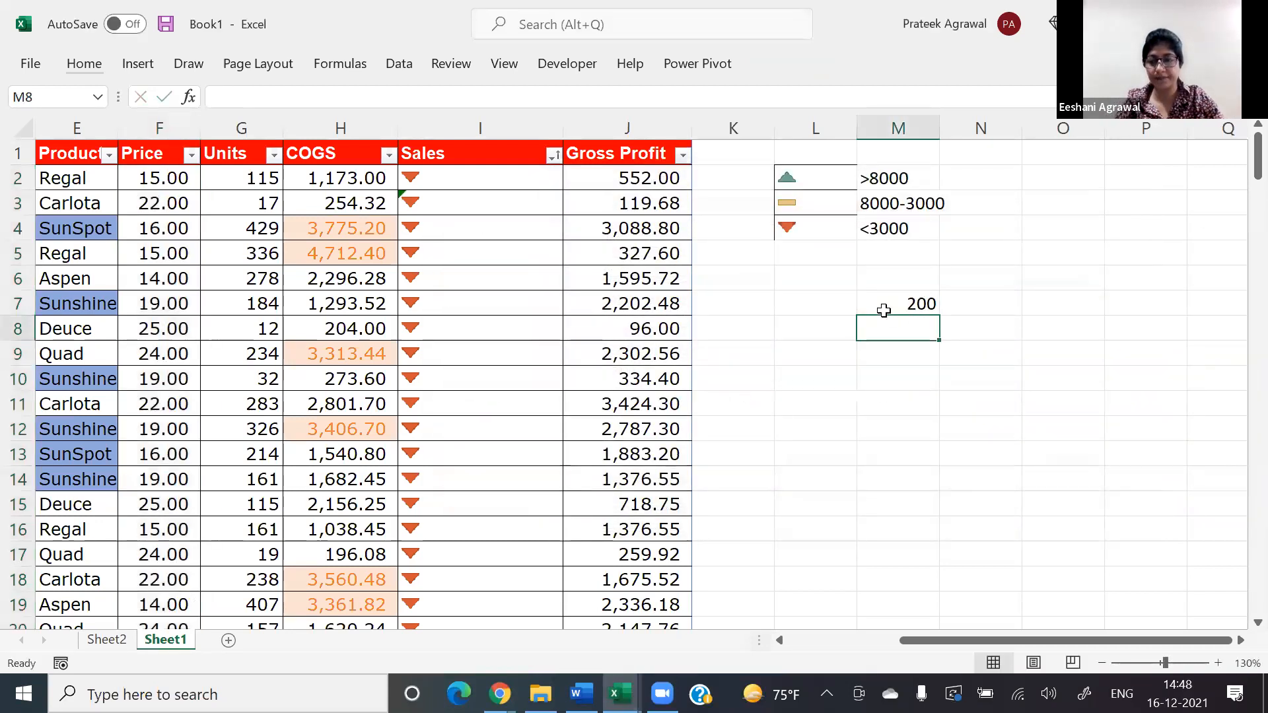
Step: Enter the label "top 10" in cell O7 and the value 10 beside it in P7
click(883, 311)
key(Right)
key(Right)
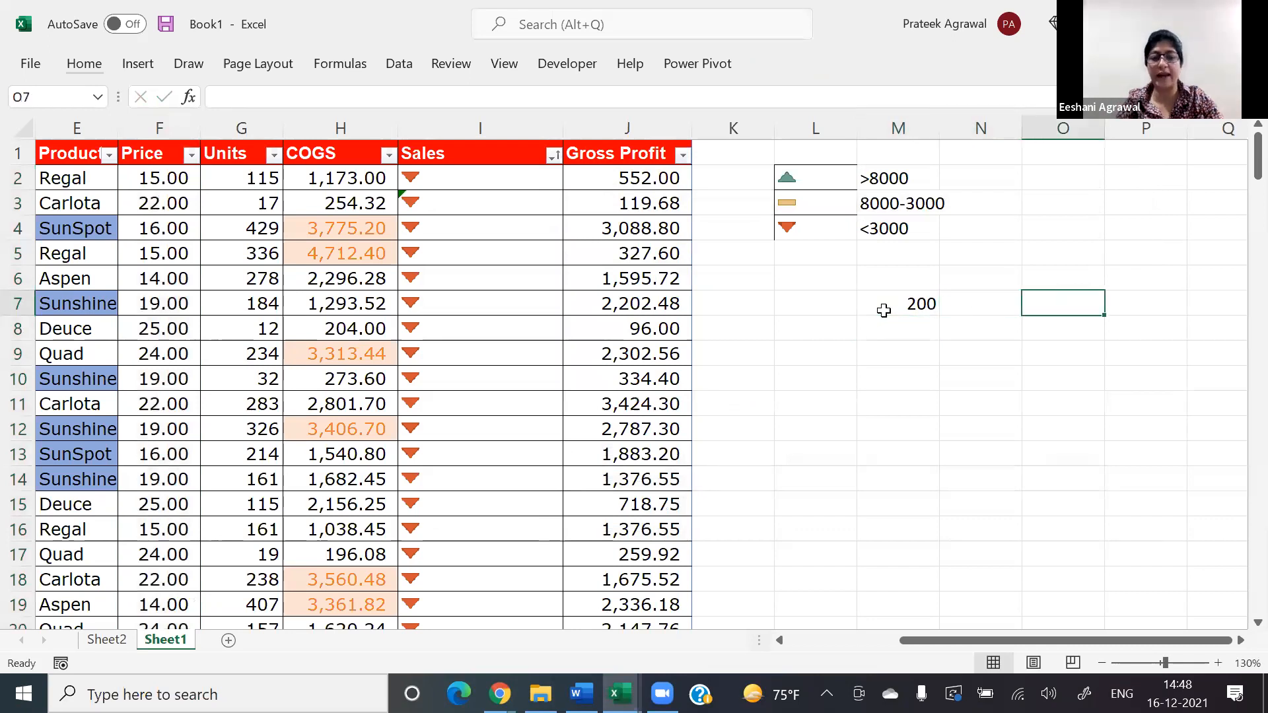
text(10)
key(BackSpace)
key(BackSpace)
text(top 10)
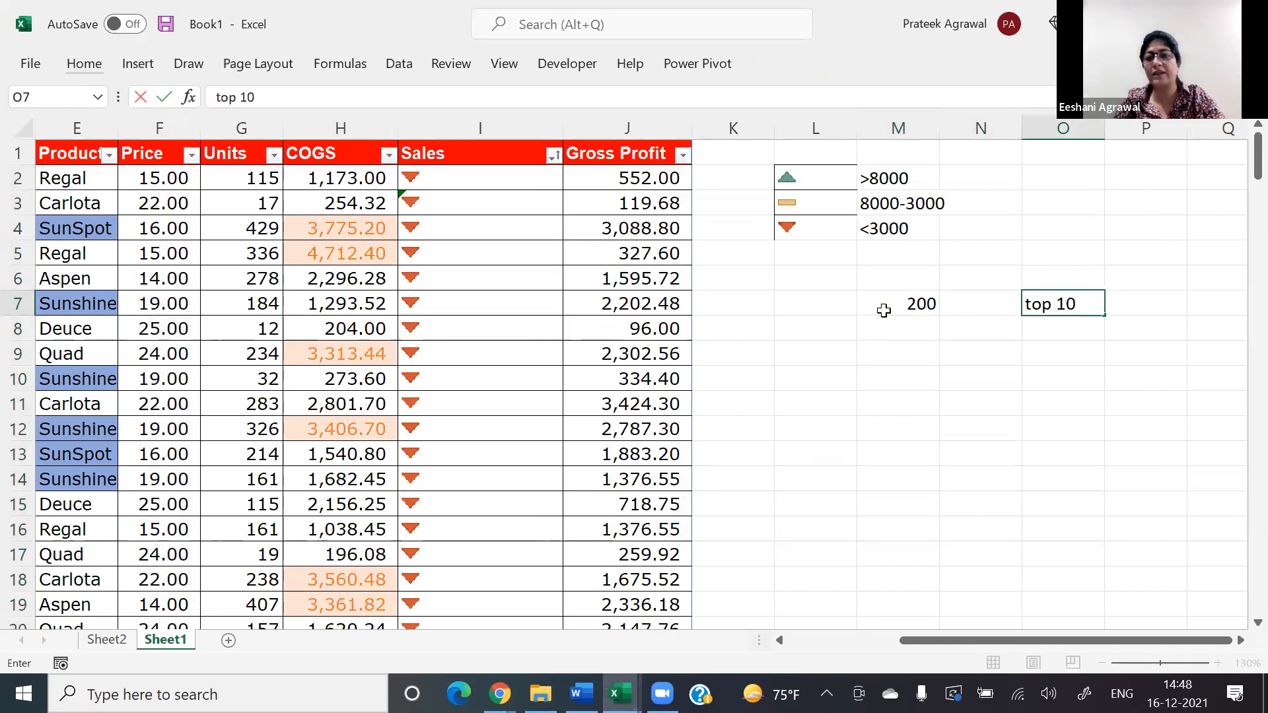
key(Return)
key(Up)
key(Right)
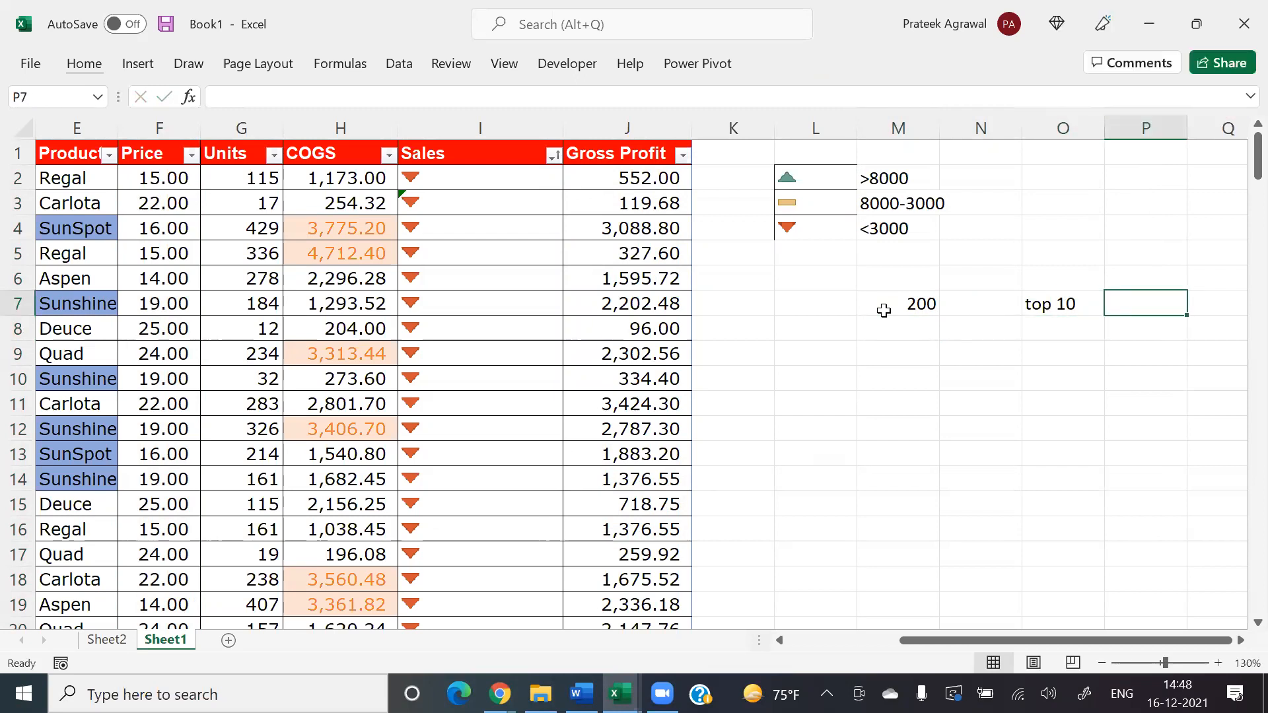
text(10)
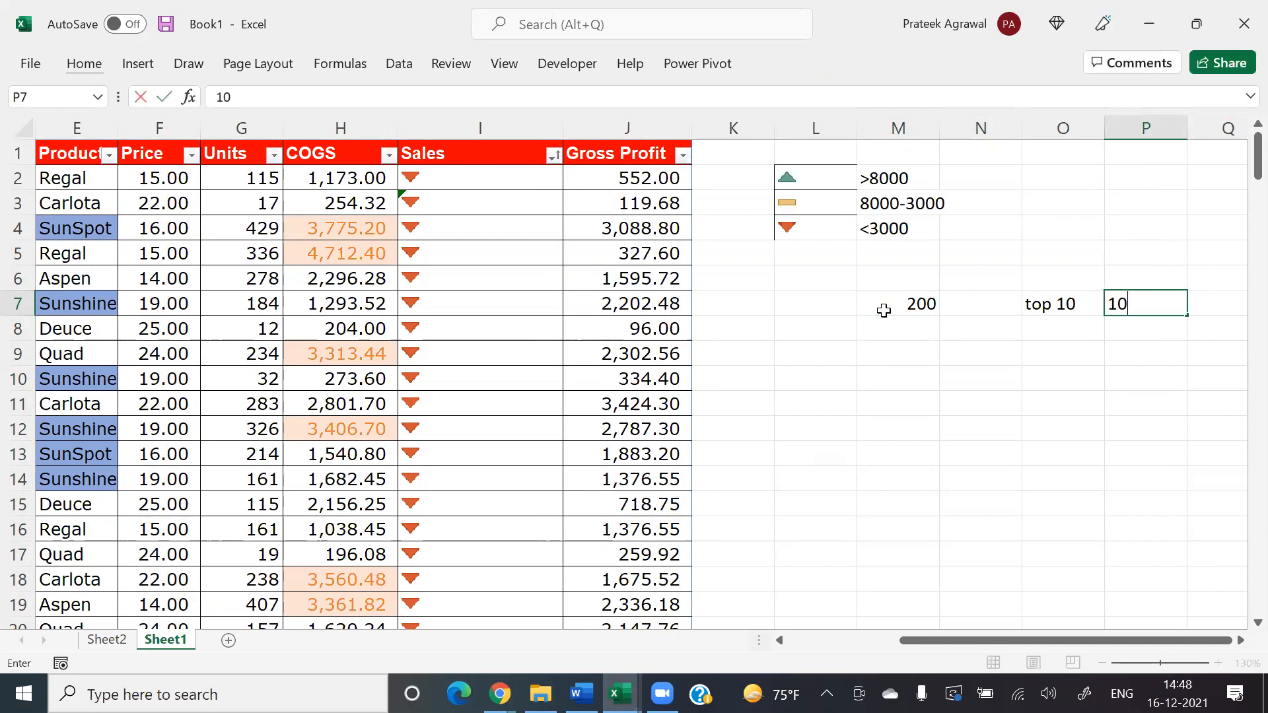
key(Return)
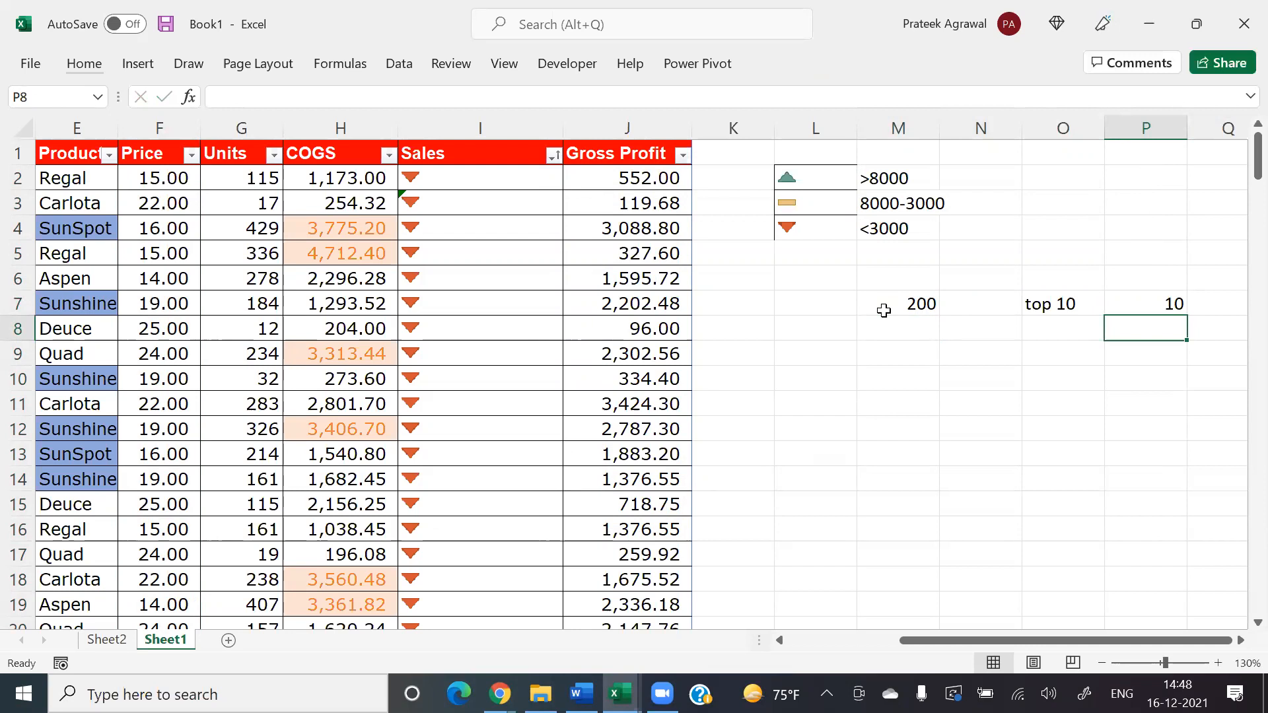
Step: Enter the label "Top 10%" in cell O8 and the value 20 beside it in P8
key(Left)
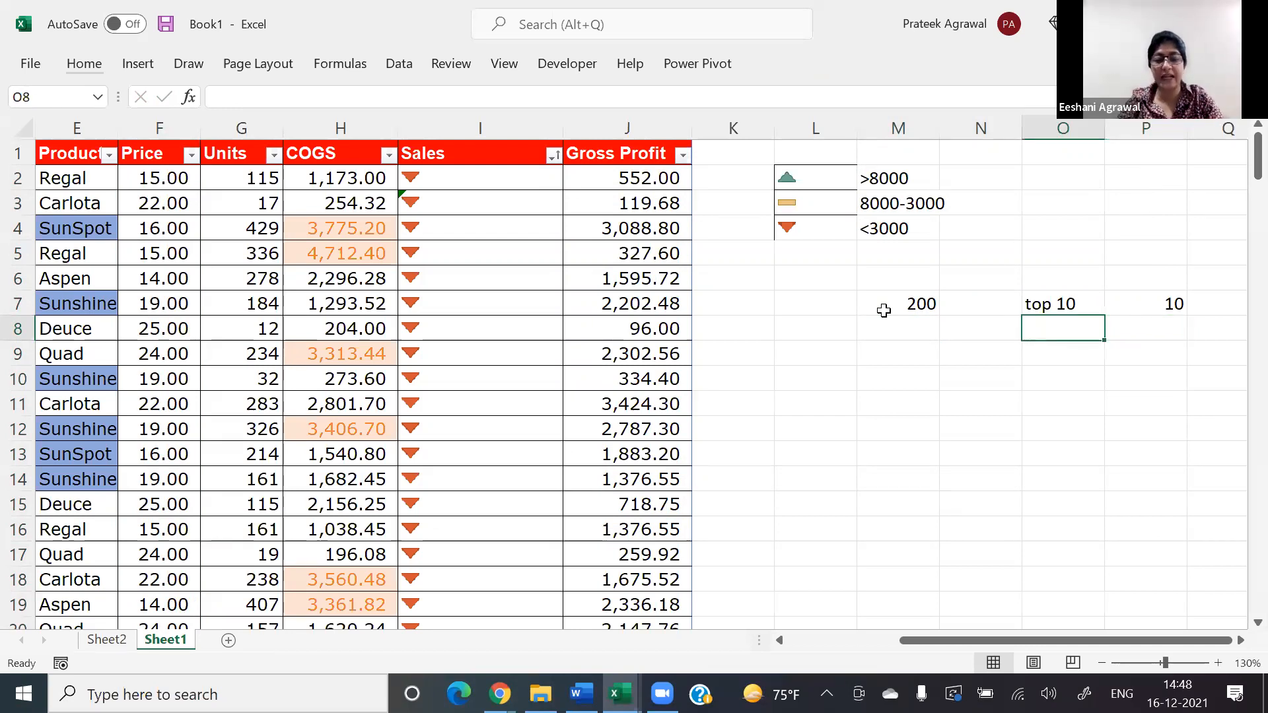
text(Top 10%)
key(Return)
key(Up)
key(Right)
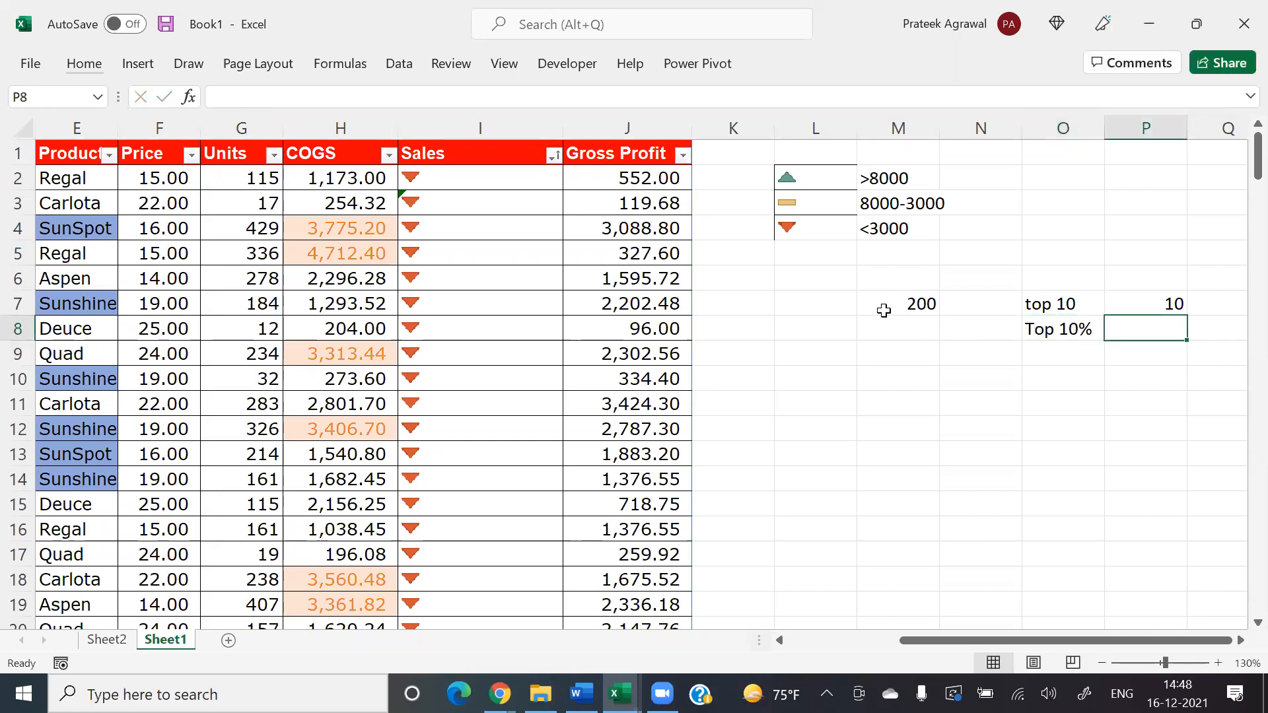
text(20)
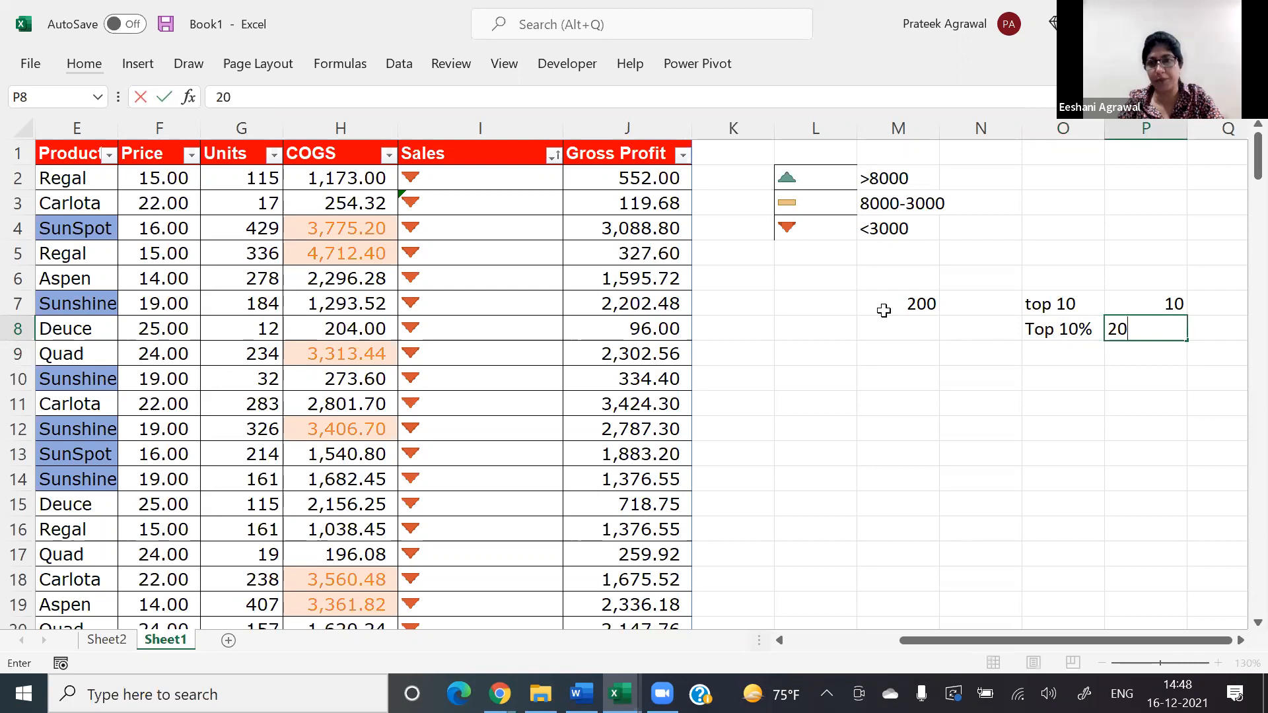
key(Return)
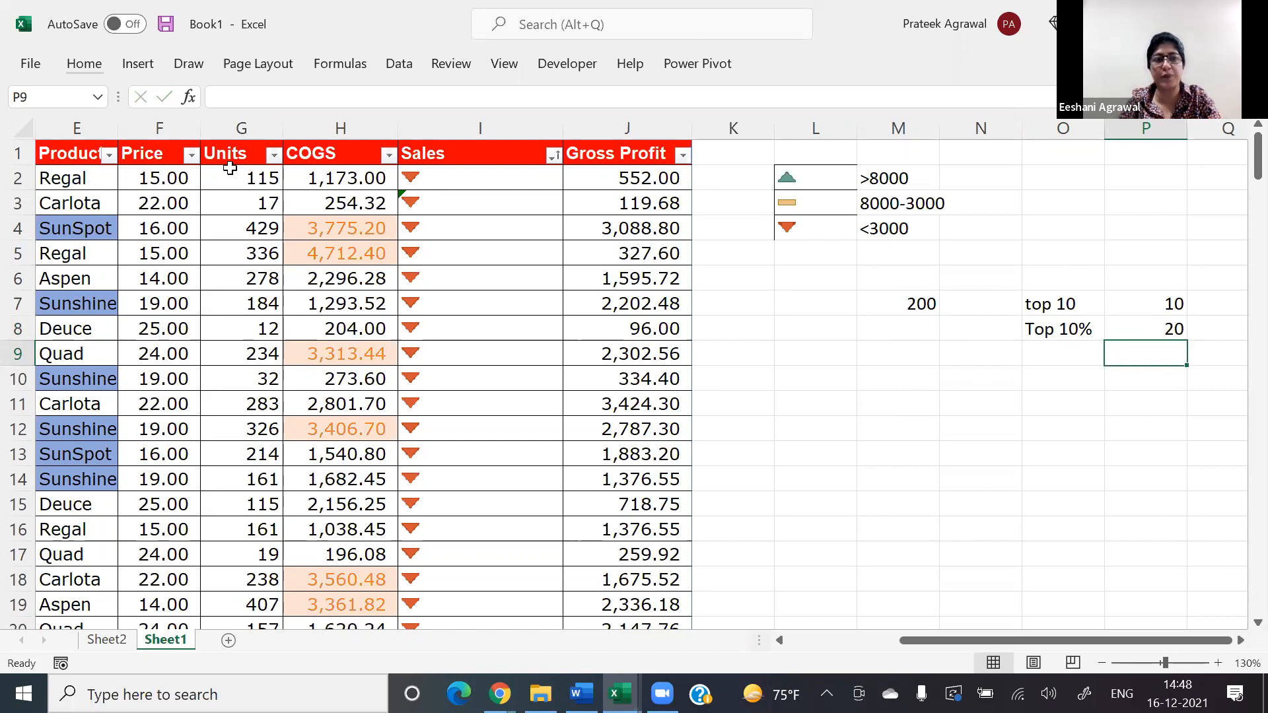
Step: Select all data values in the Price column, F2 through F190, and start a new conditional formatting rule for them
click(167, 178)
key(ctrl+shift+Down)
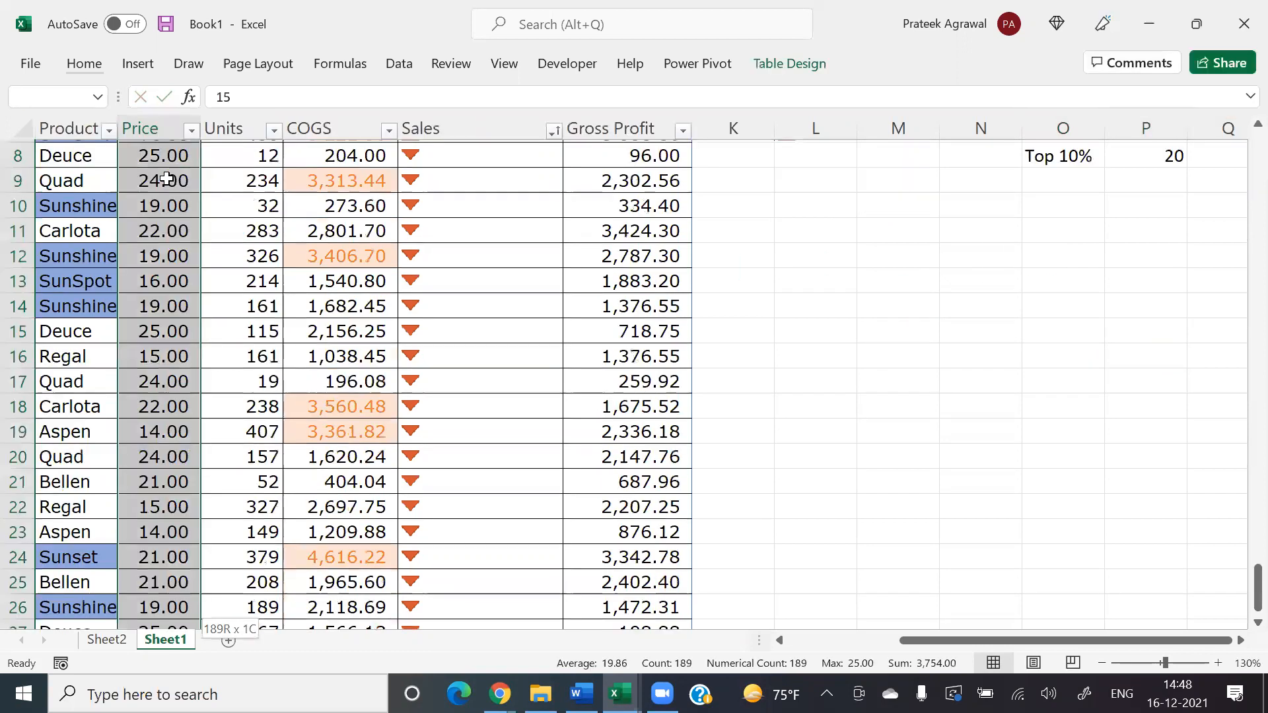
scroll(167, 178, down, 3)
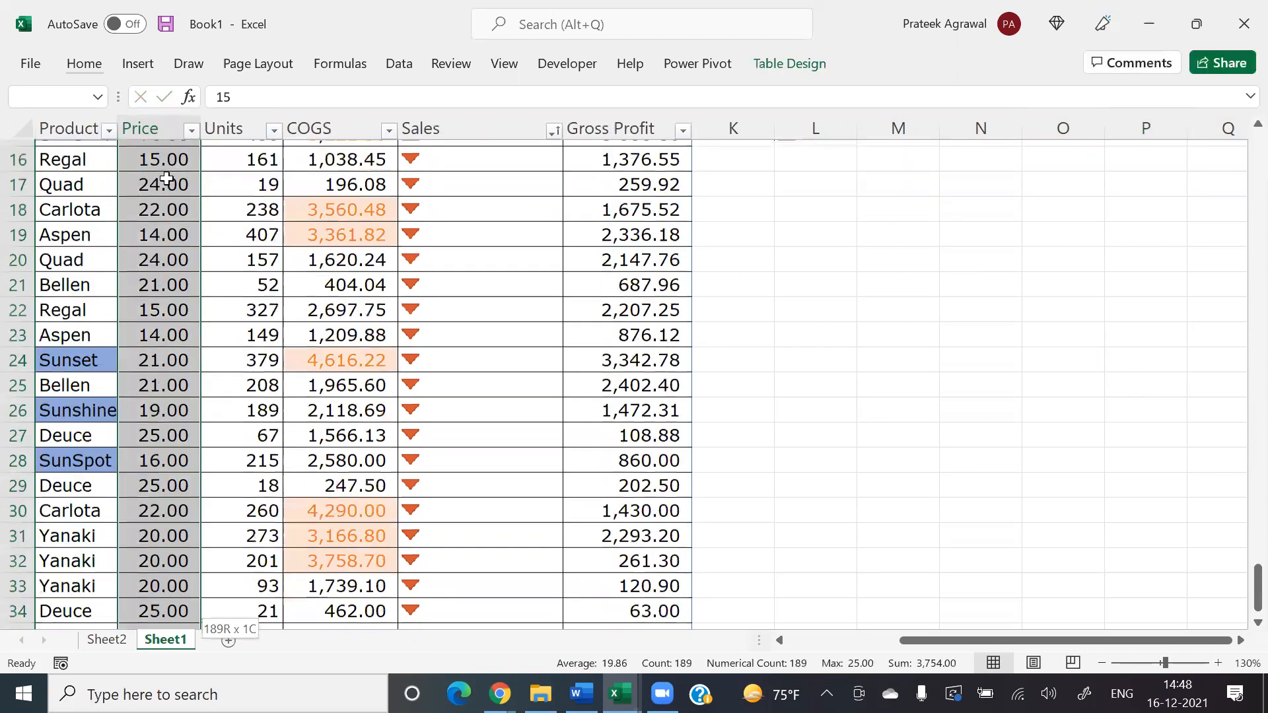
scroll(166, 178, down, 15)
scroll(167, 179, down, 5)
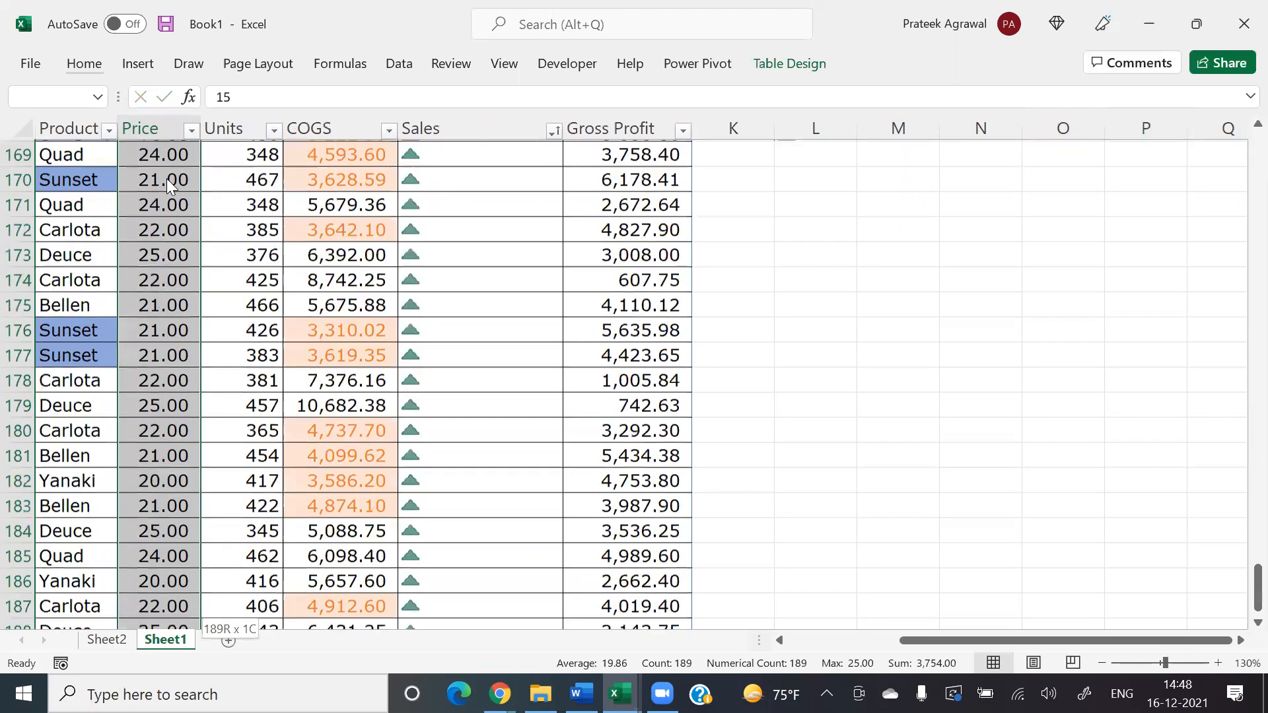
scroll(167, 178, down, 1)
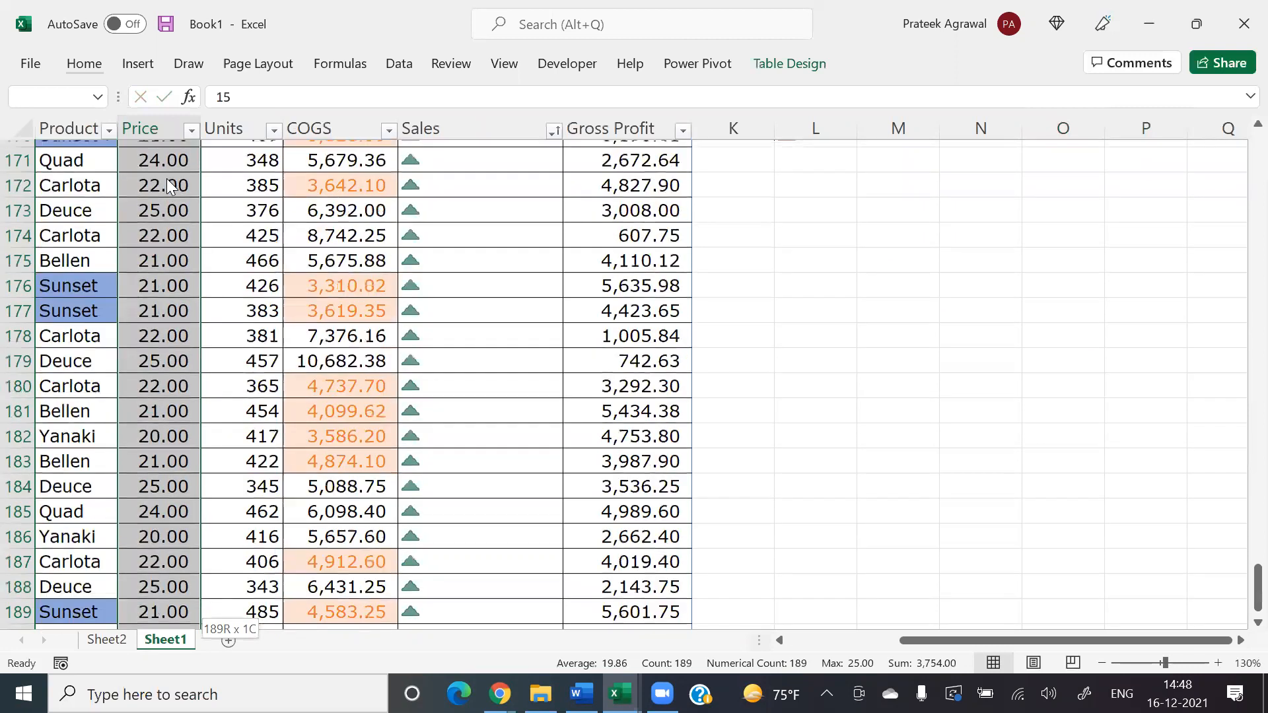
key(alt+h)
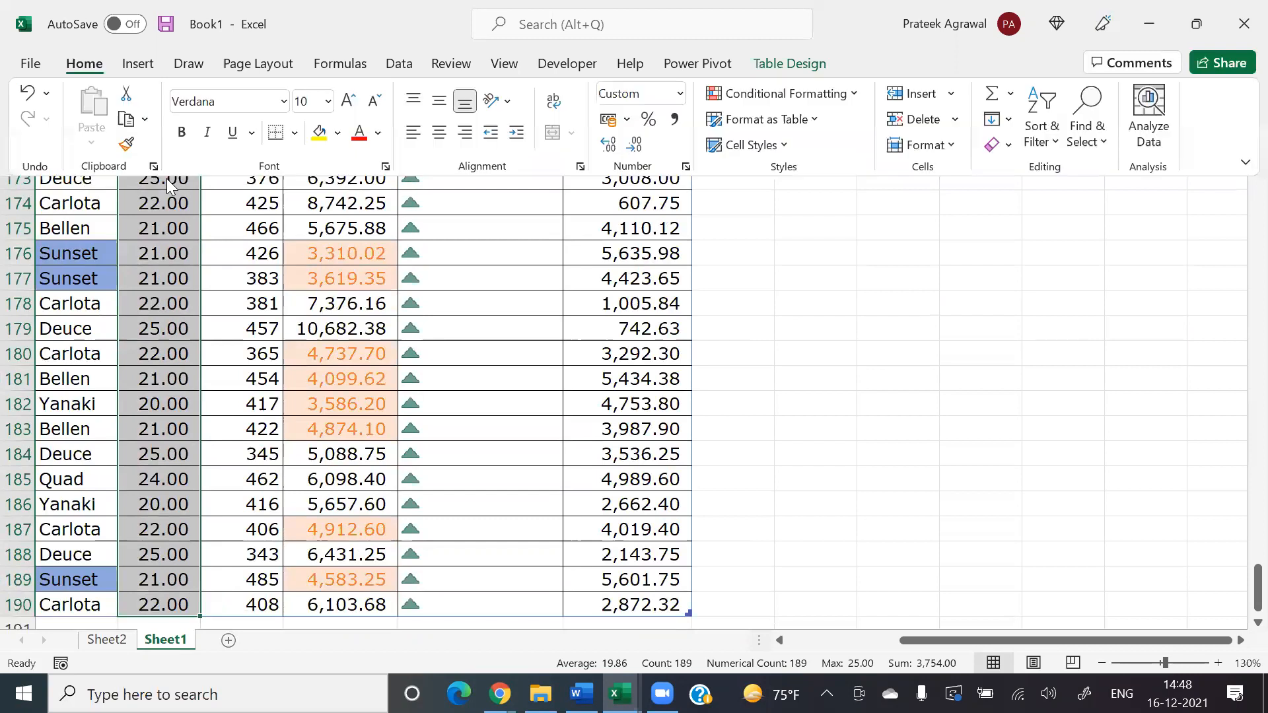
key(l)
key(n)
key(Down)
key(Down)
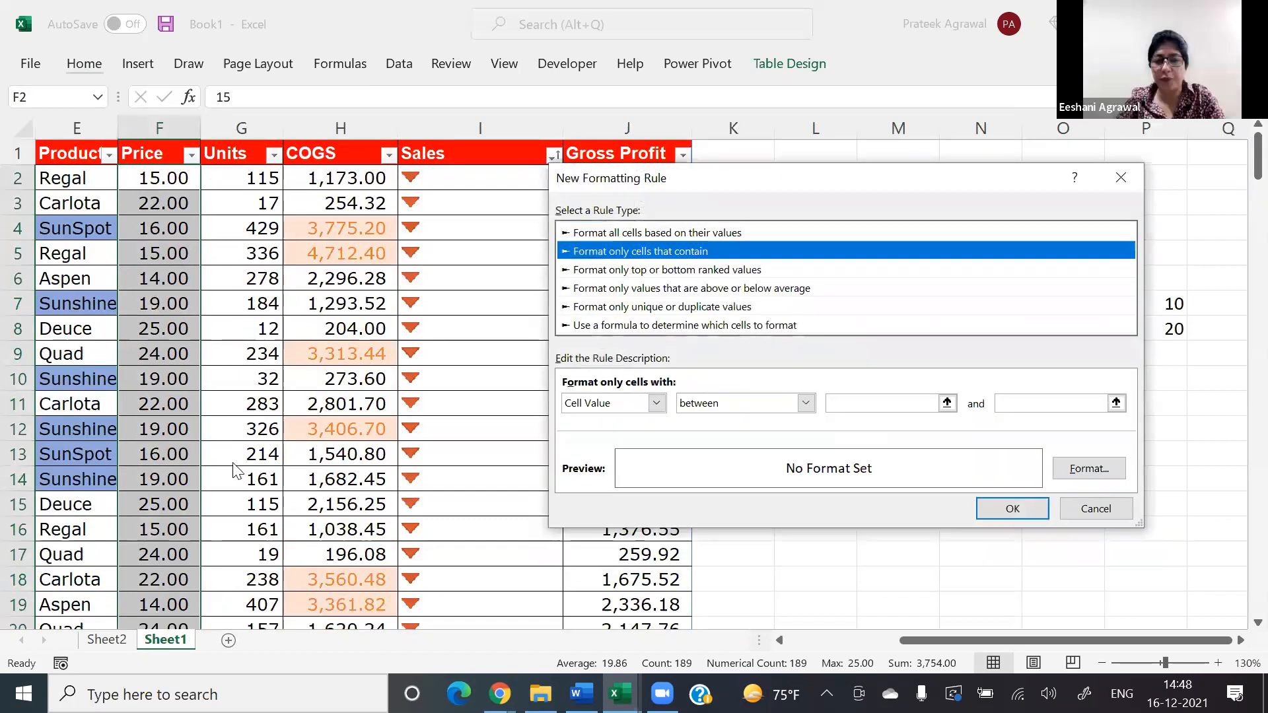
Step: Create a Price column rule for values above the average of the selected range, leaving its format unset, after reviewing the comparison options
click(731, 289)
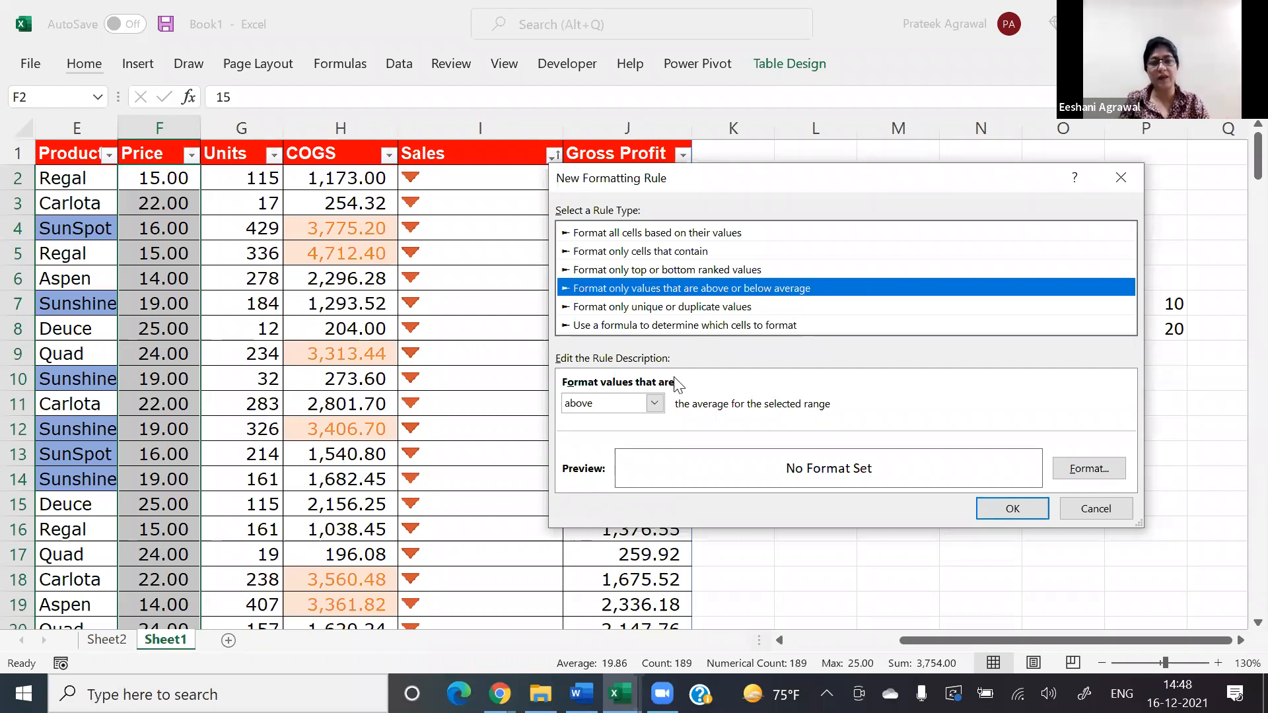
click(655, 404)
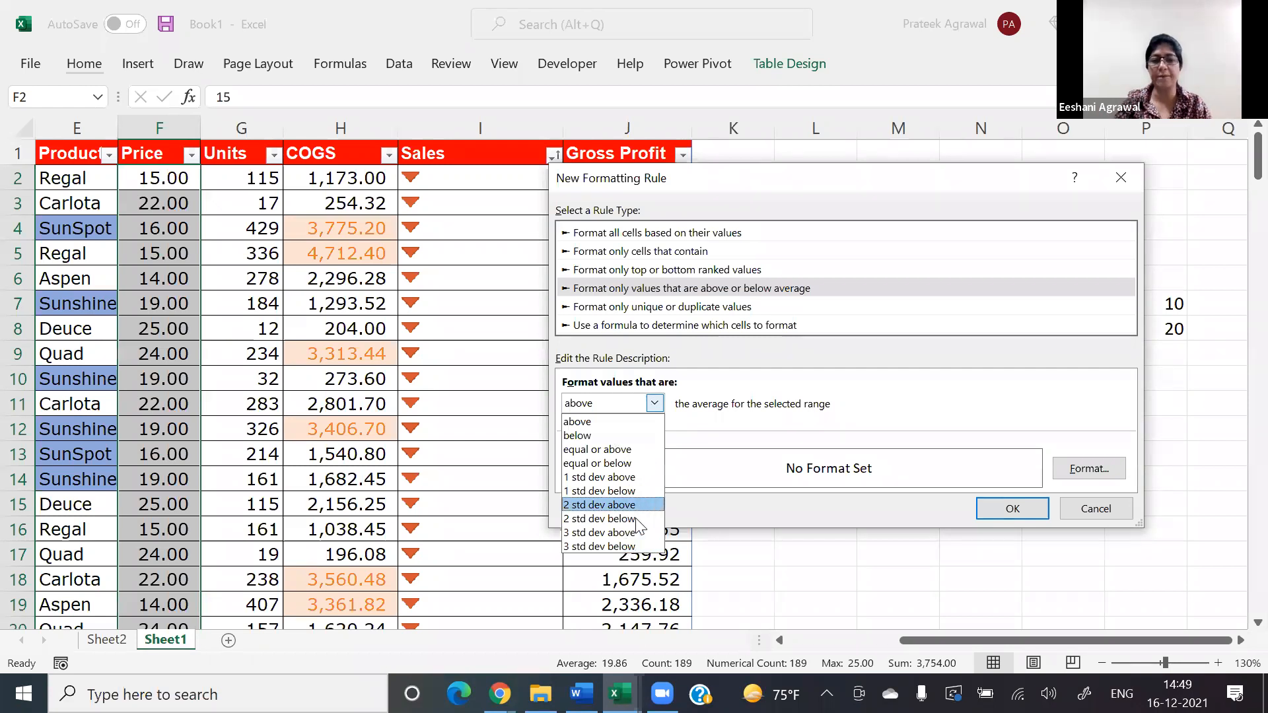
click(708, 406)
click(630, 307)
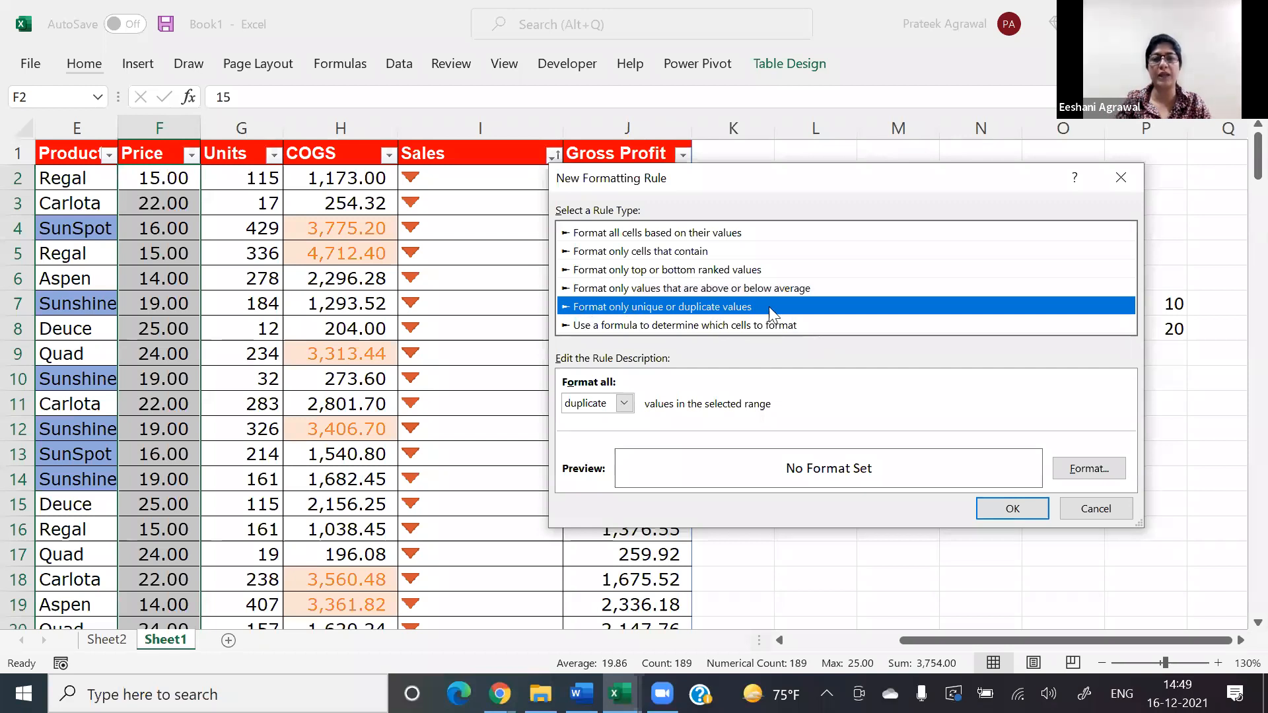
click(730, 290)
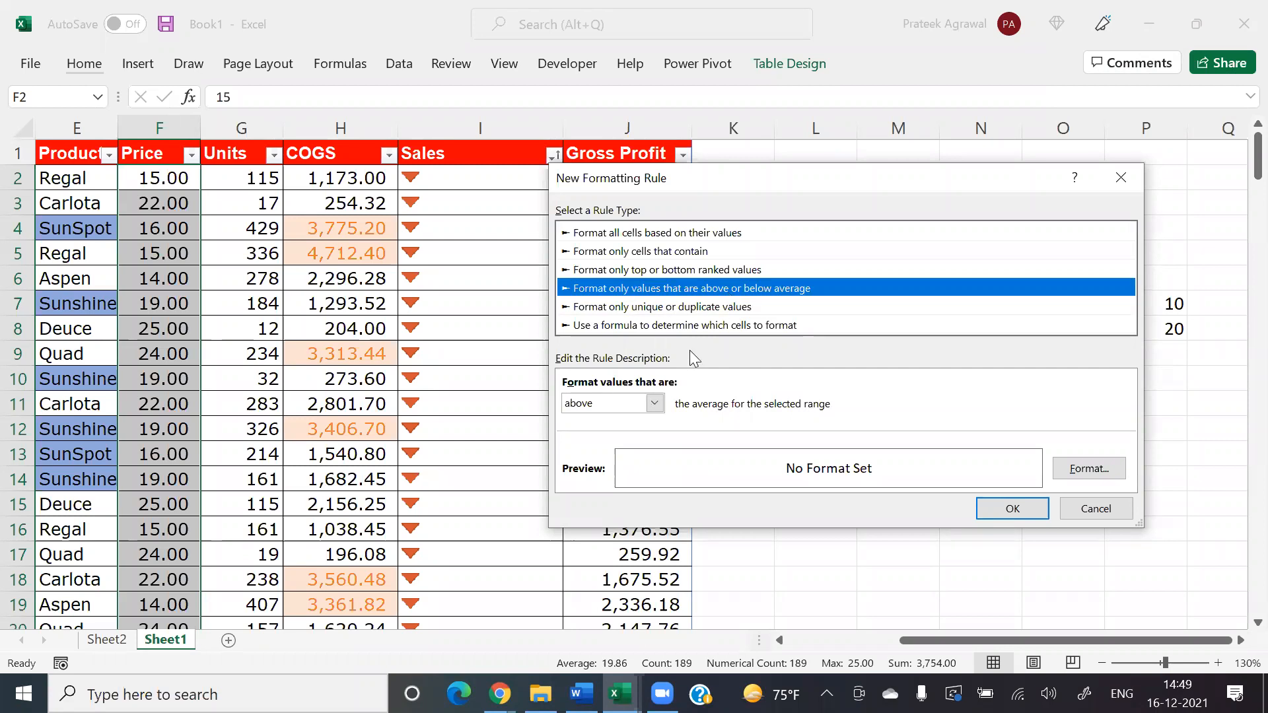
click(655, 404)
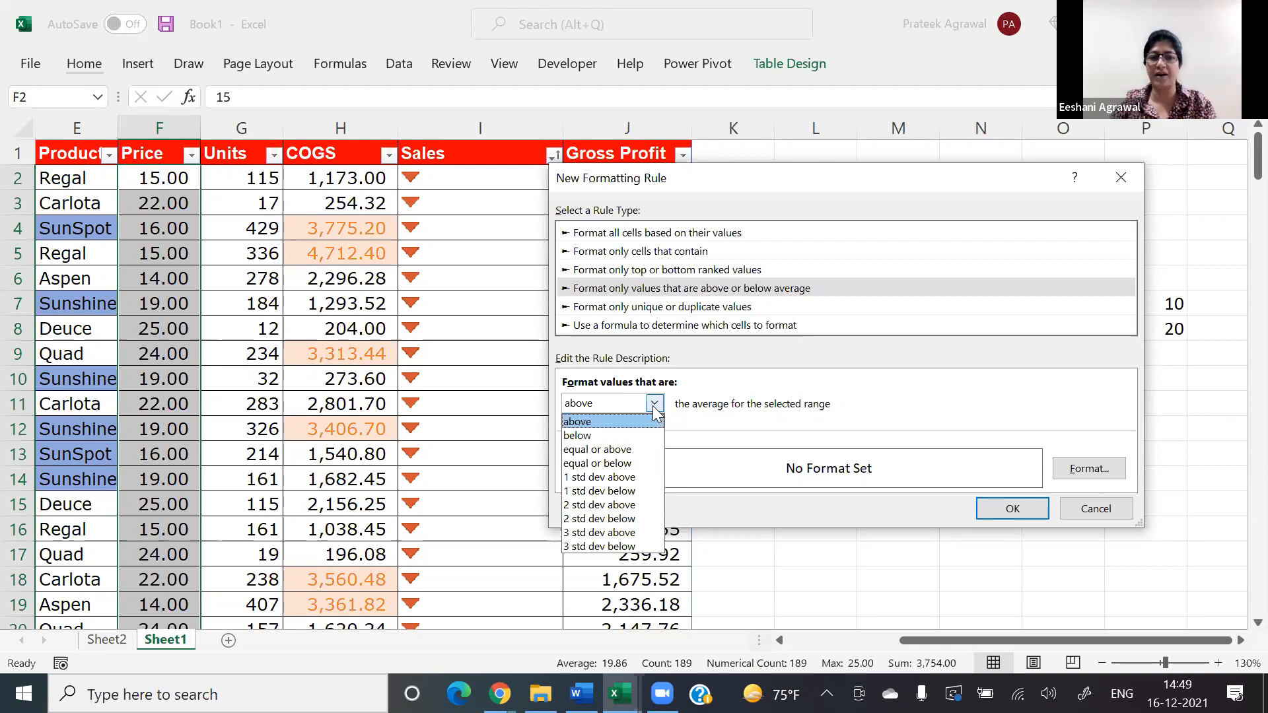
click(653, 408)
click(1020, 515)
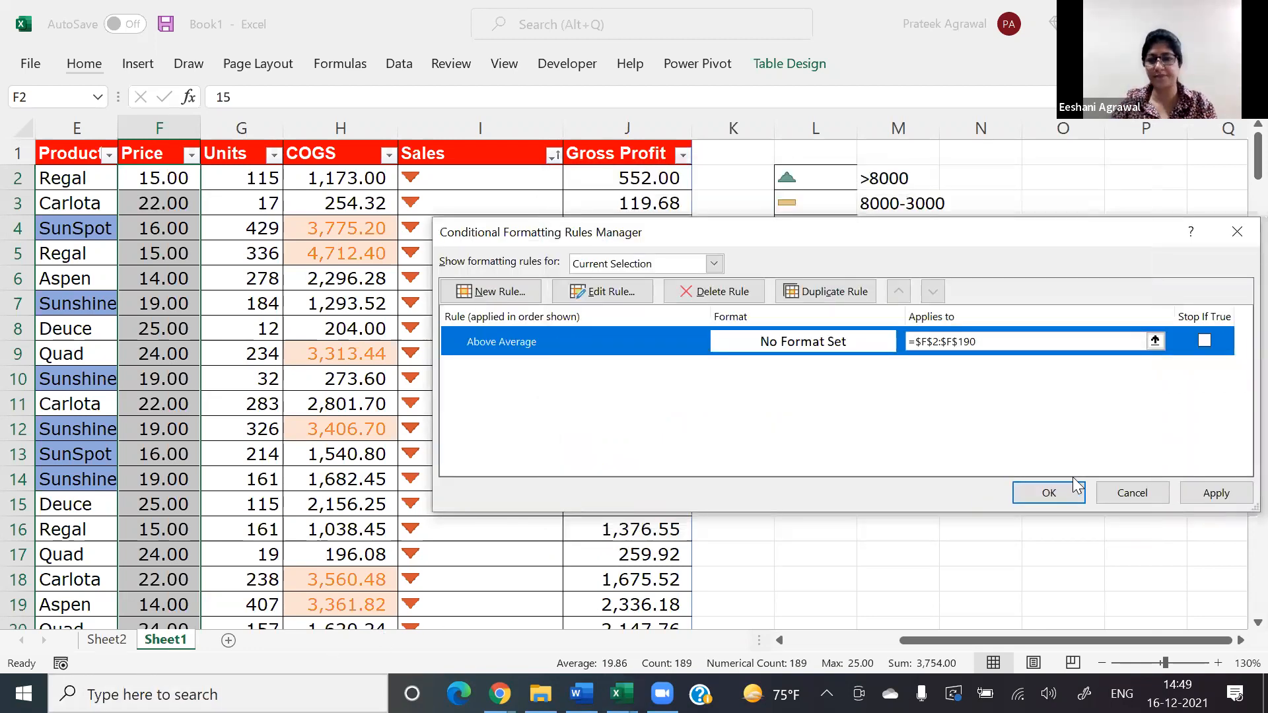
click(1050, 492)
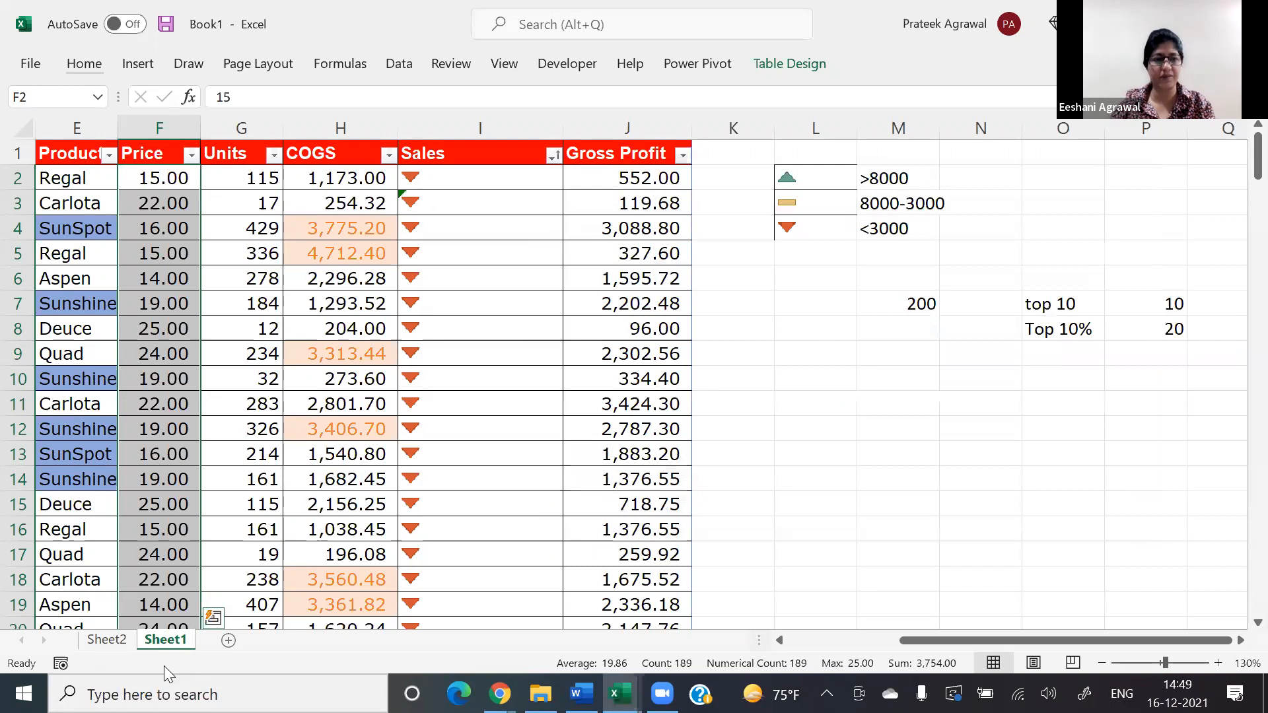
Step: Turn off grand totals for rows and columns in the Sum of Sales PivotTable on Sheet2
click(107, 640)
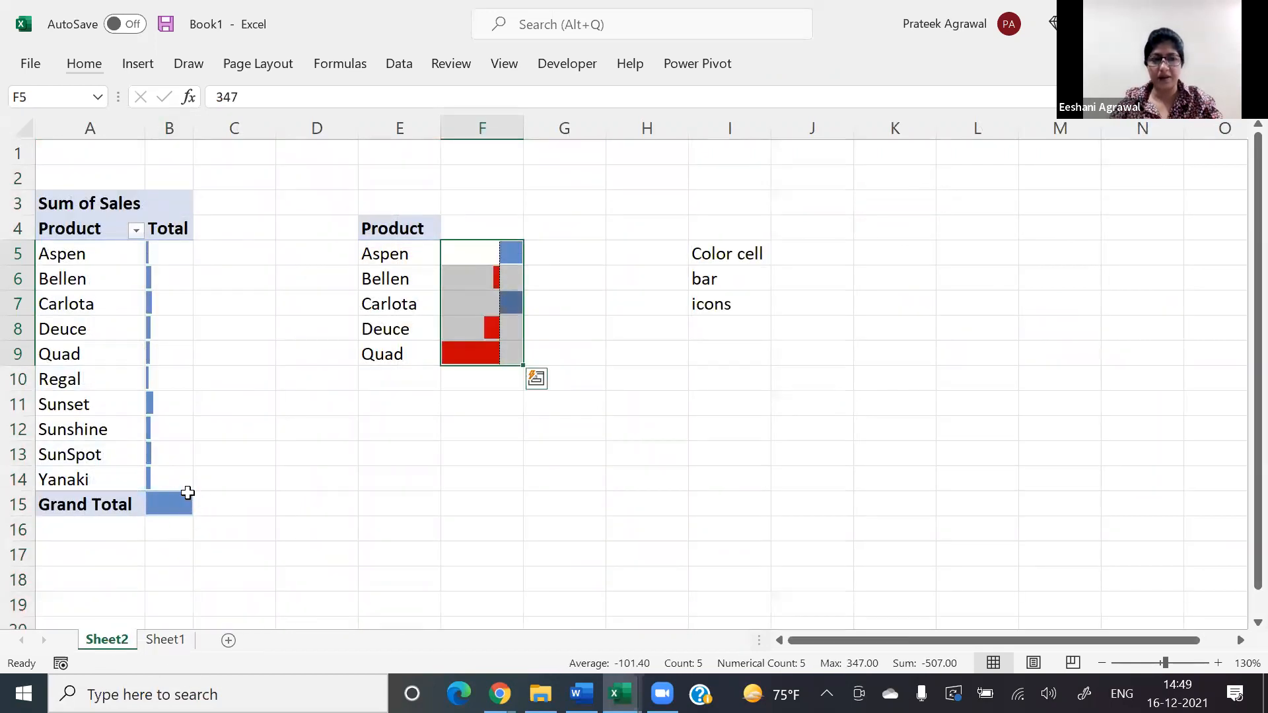
click(175, 511)
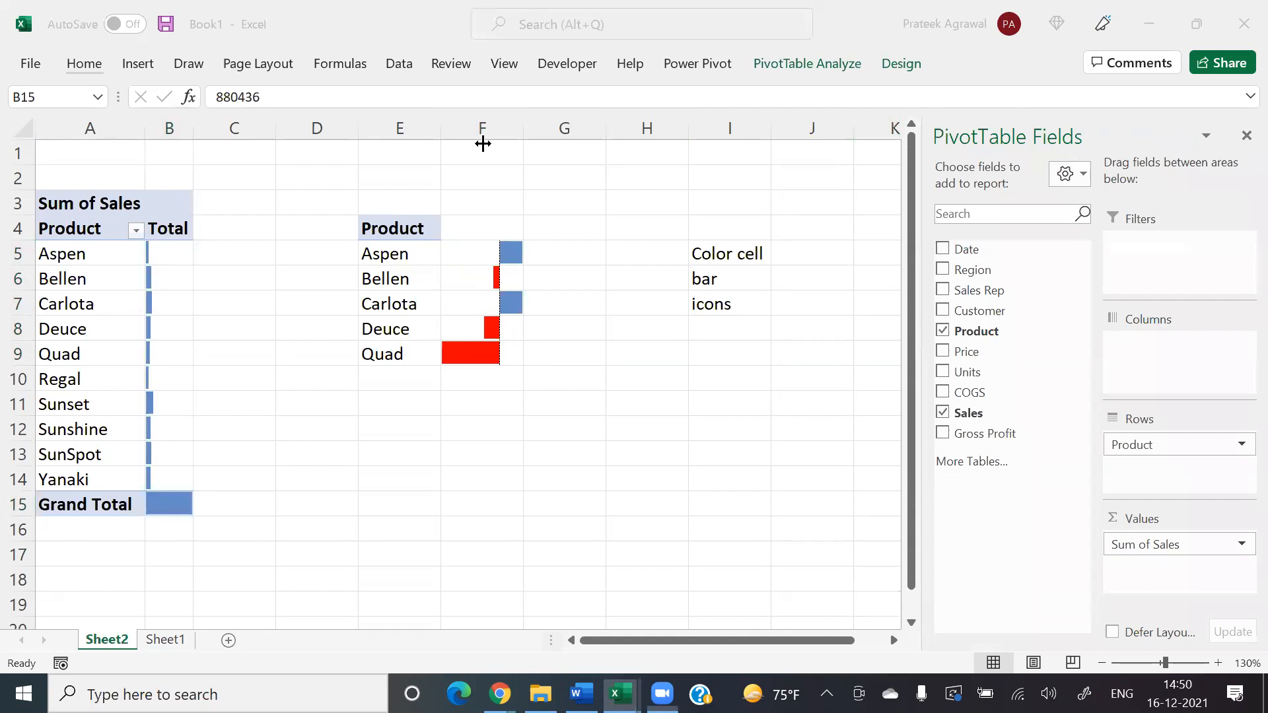
click(904, 66)
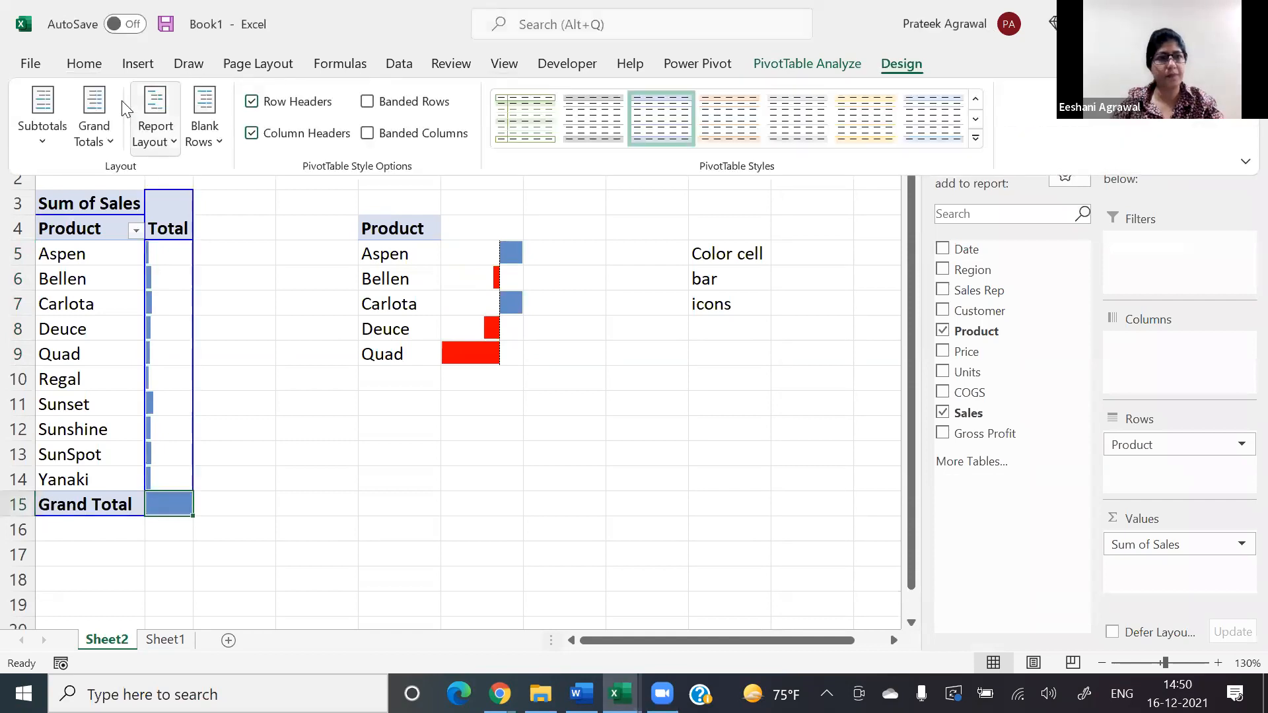
click(94, 126)
click(102, 176)
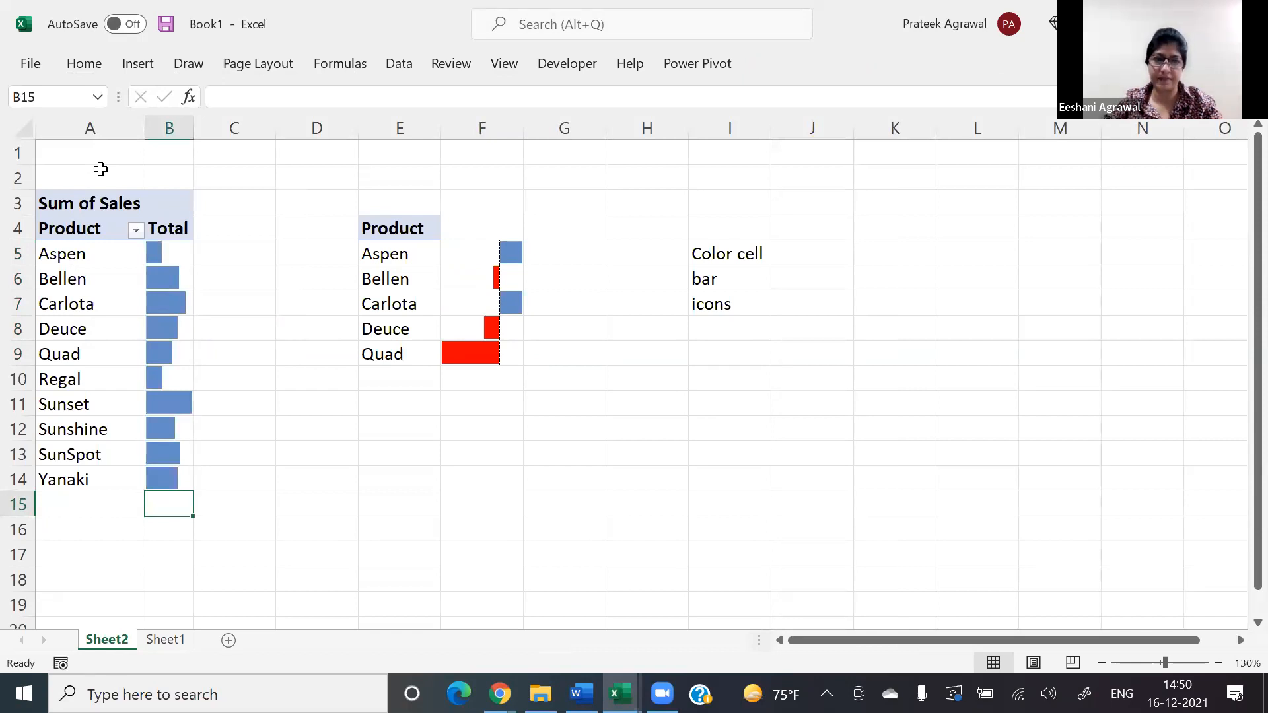
Step: Return to Sheet1 and start another formatting rule for the Price values, examining the duplicate and unique options
click(165, 640)
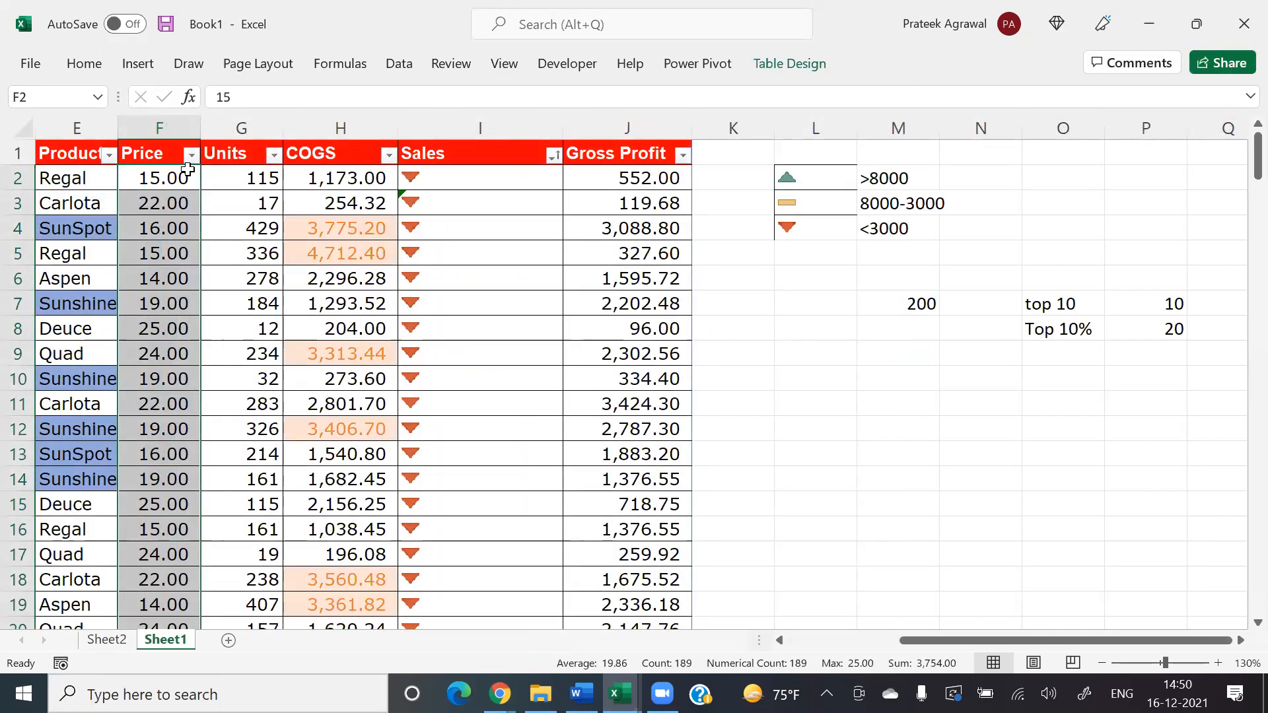
key(alt+h)
key(l)
key(r)
key(alt+n)
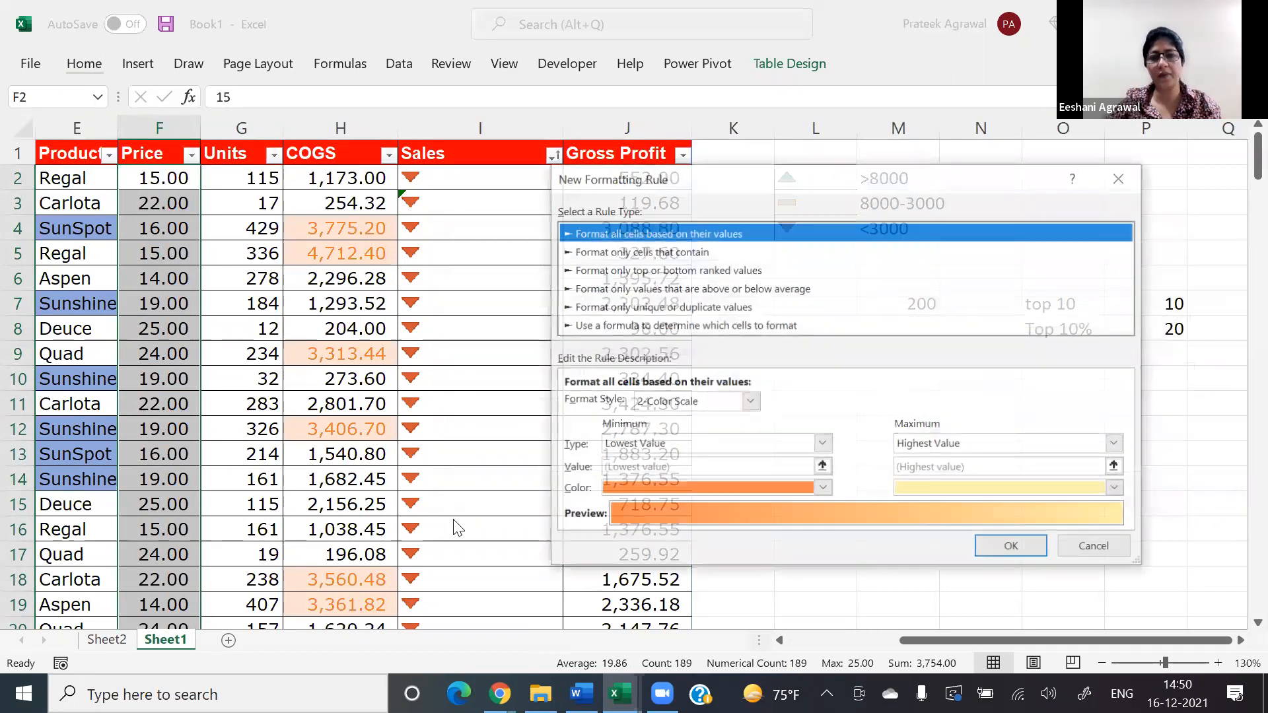
click(616, 308)
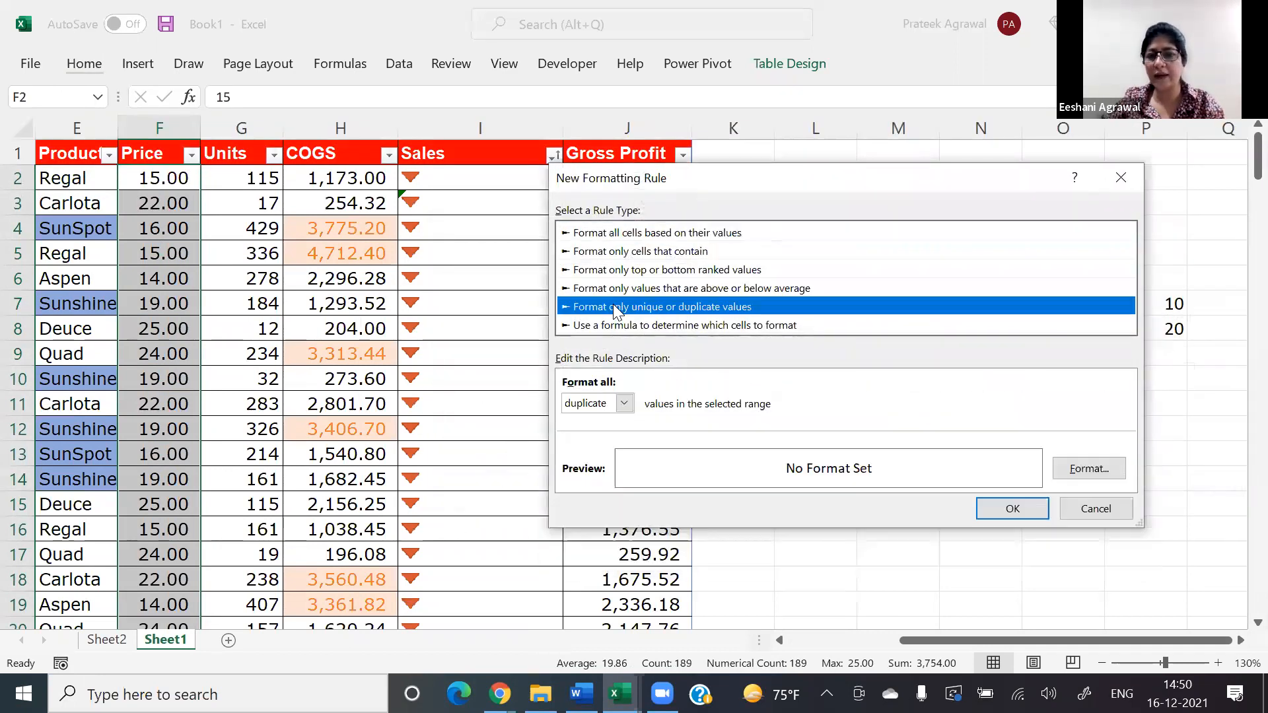
click(624, 403)
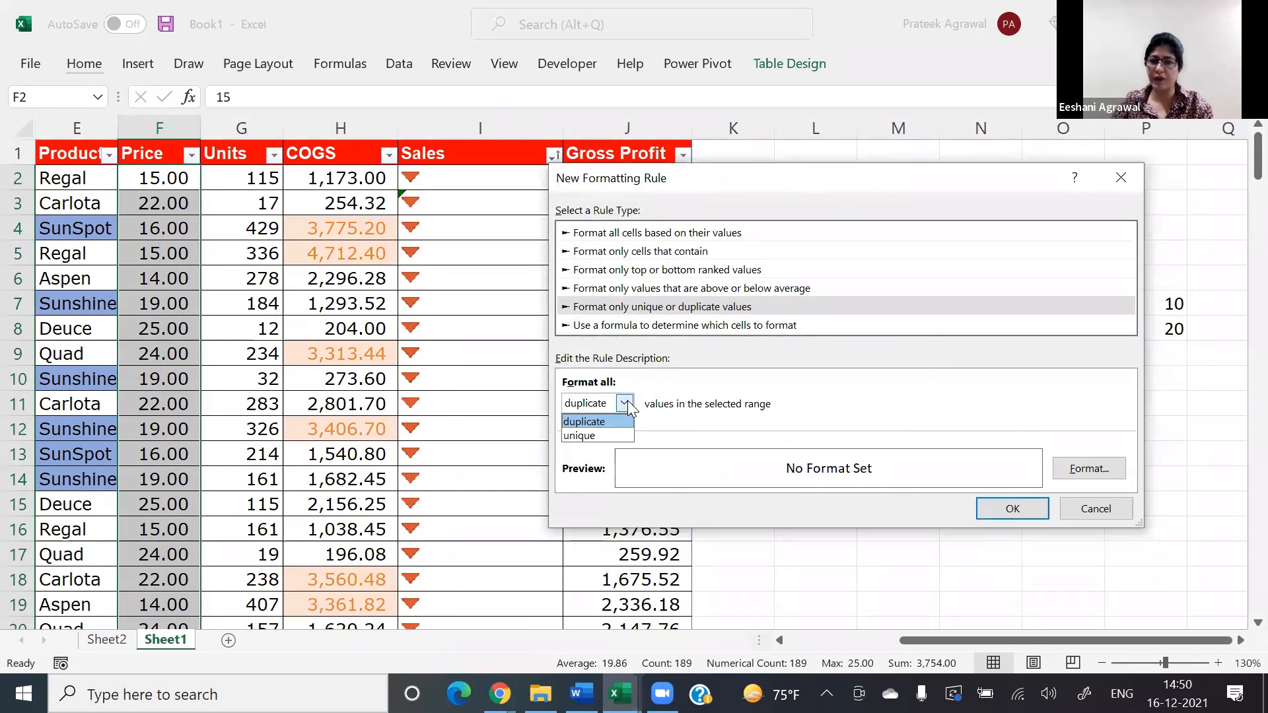
click(638, 332)
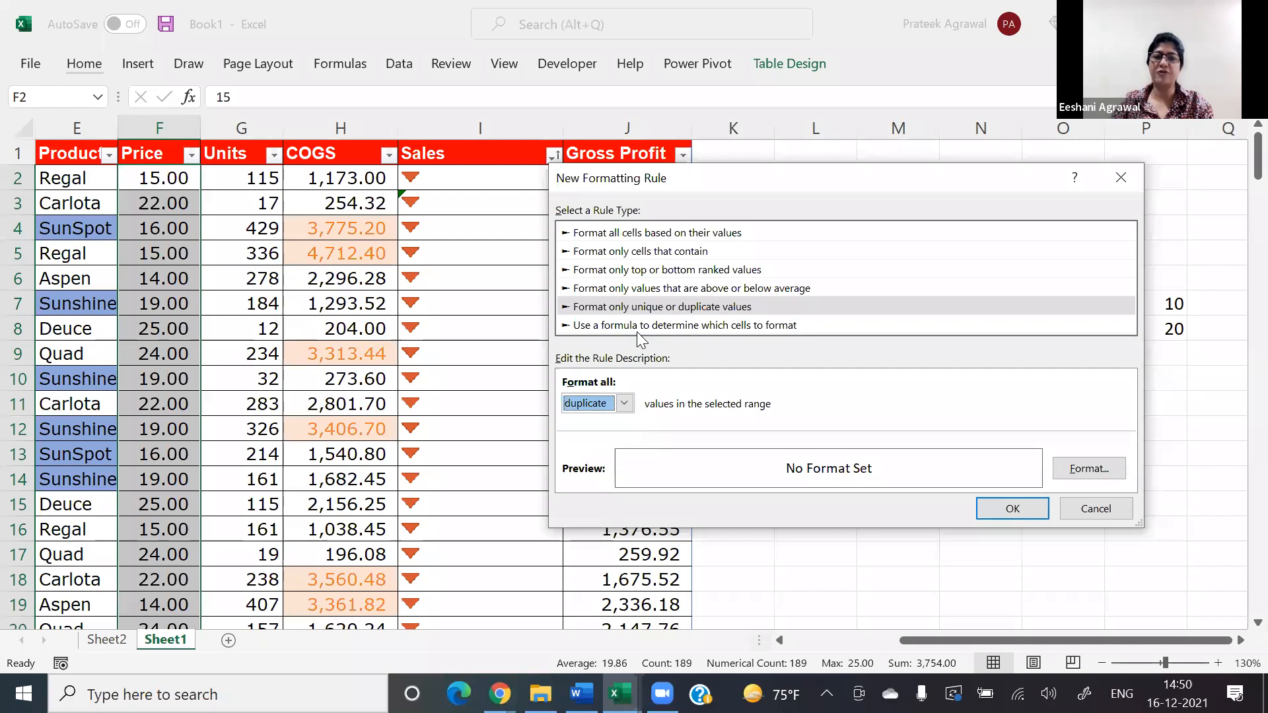
Step: Examine the rule type that uses a formula to determine which cells to format, then discard the rule and close the rules manager
click(637, 333)
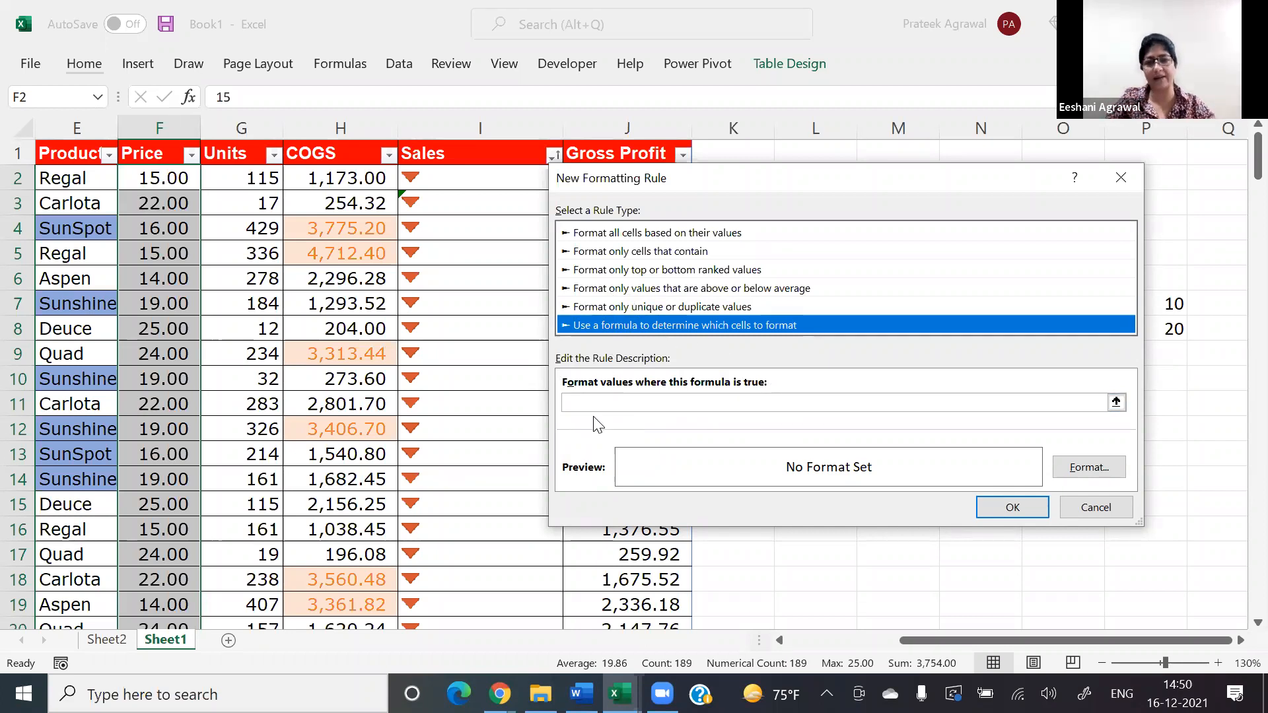
click(609, 405)
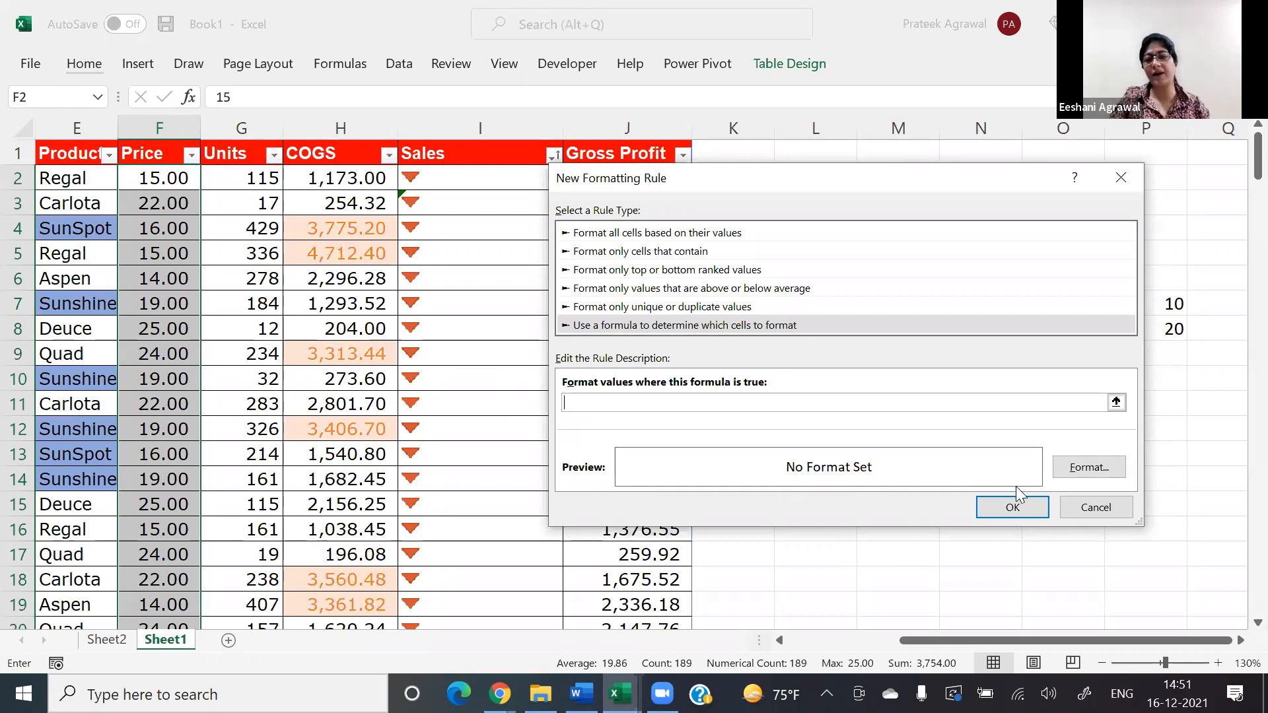
click(1072, 503)
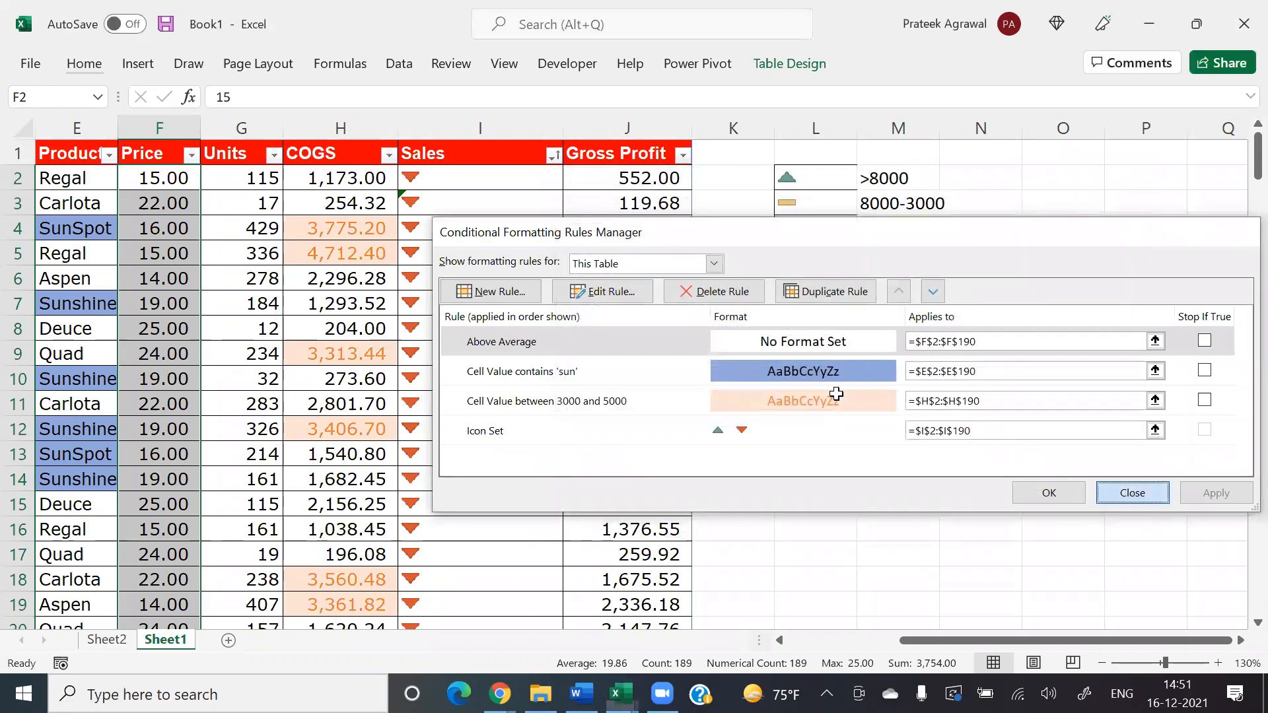
key(Escape)
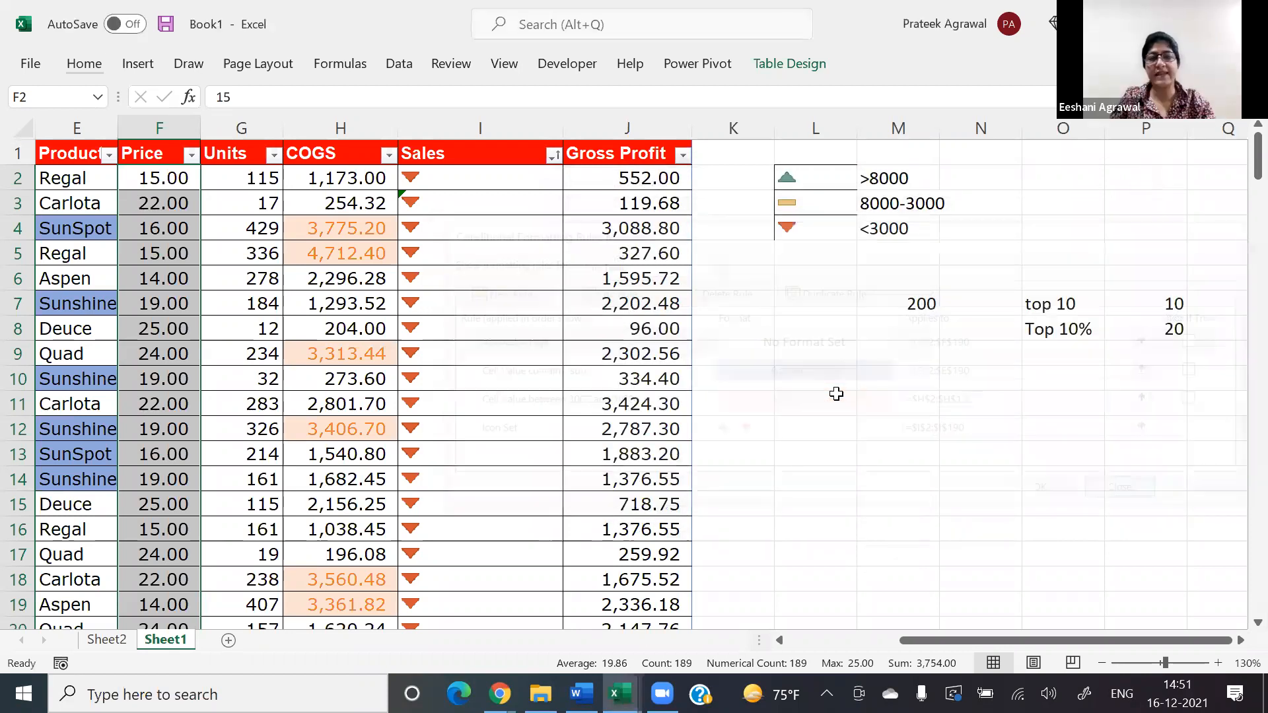
Step: Go to the start of the sales table and briefly select the first record from Date to Gross Profit, ending on cell A2
click(836, 394)
key(Left)
key(Left)
key(Left)
key(Left)
key(Left)
key(Left)
key(Left)
key(Left)
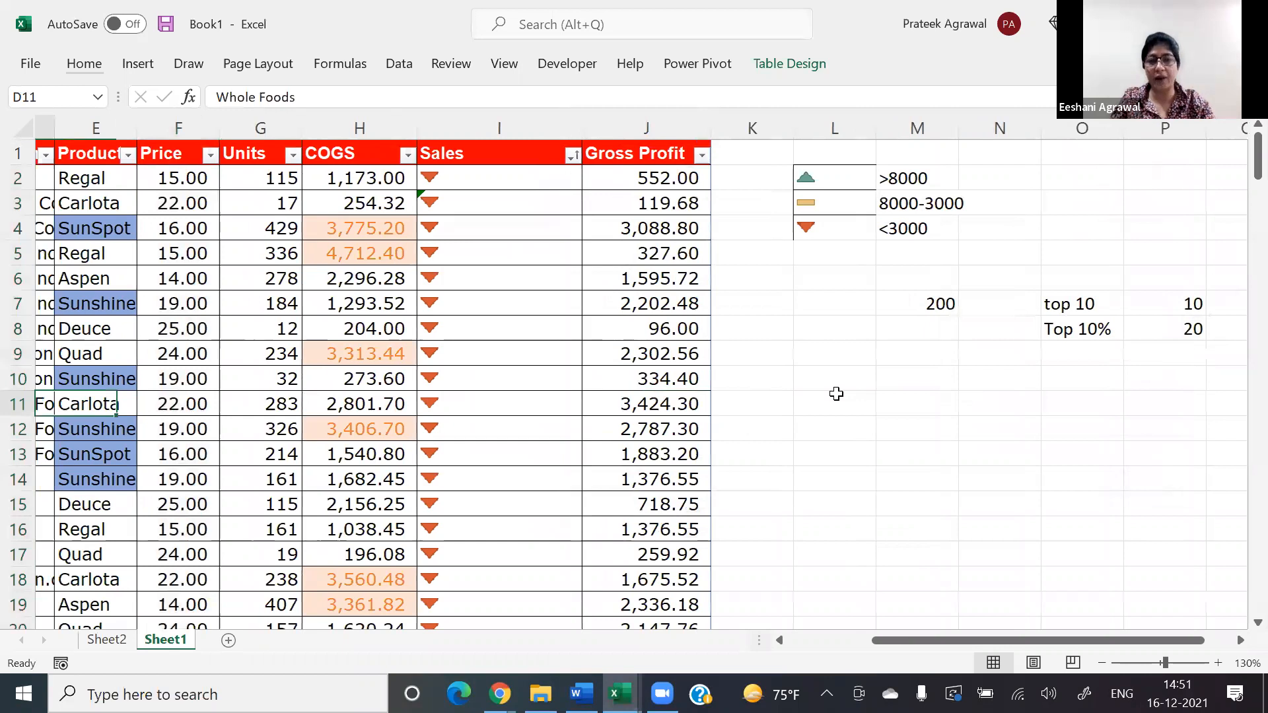
key(Left)
key(Left)
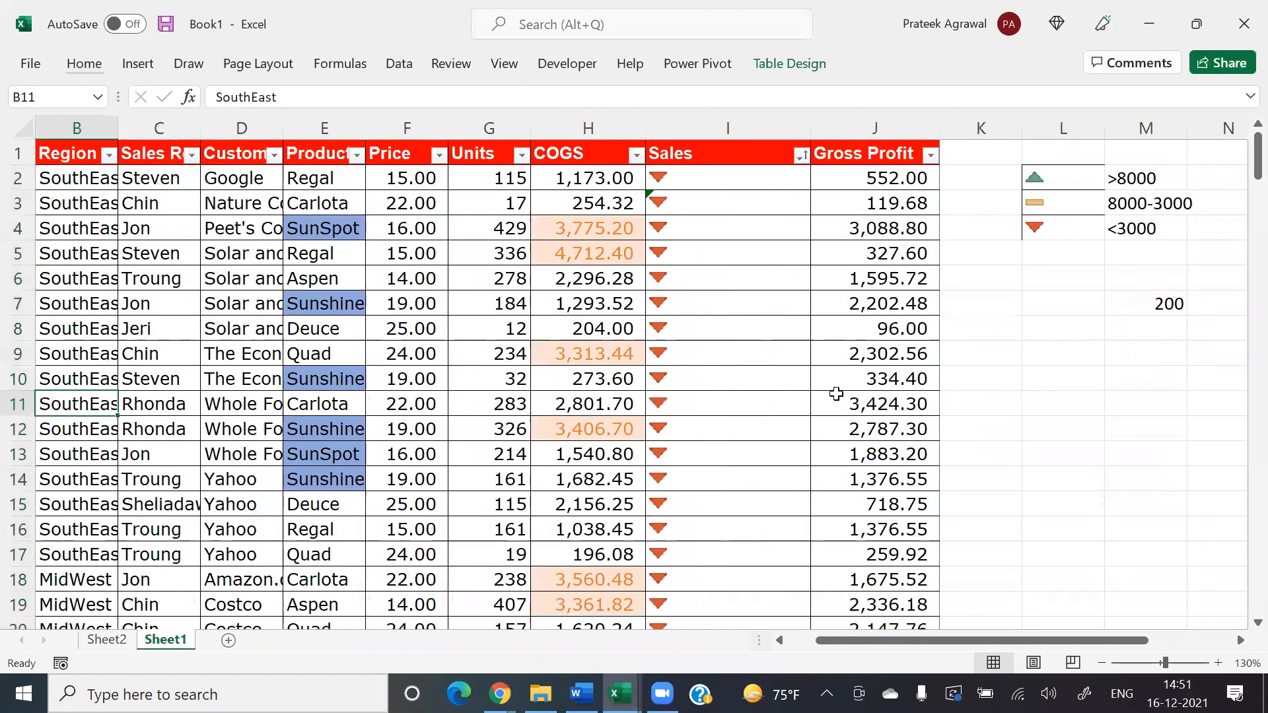
key(Left)
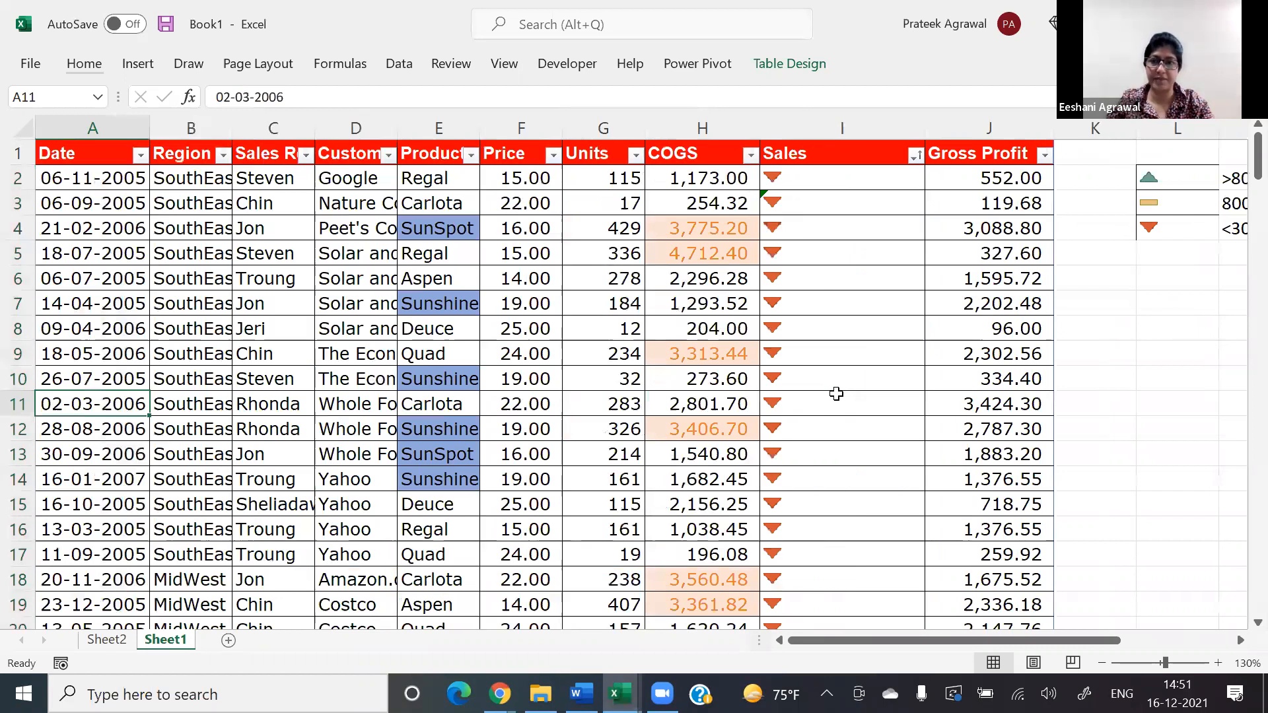
key(ctrl+Up)
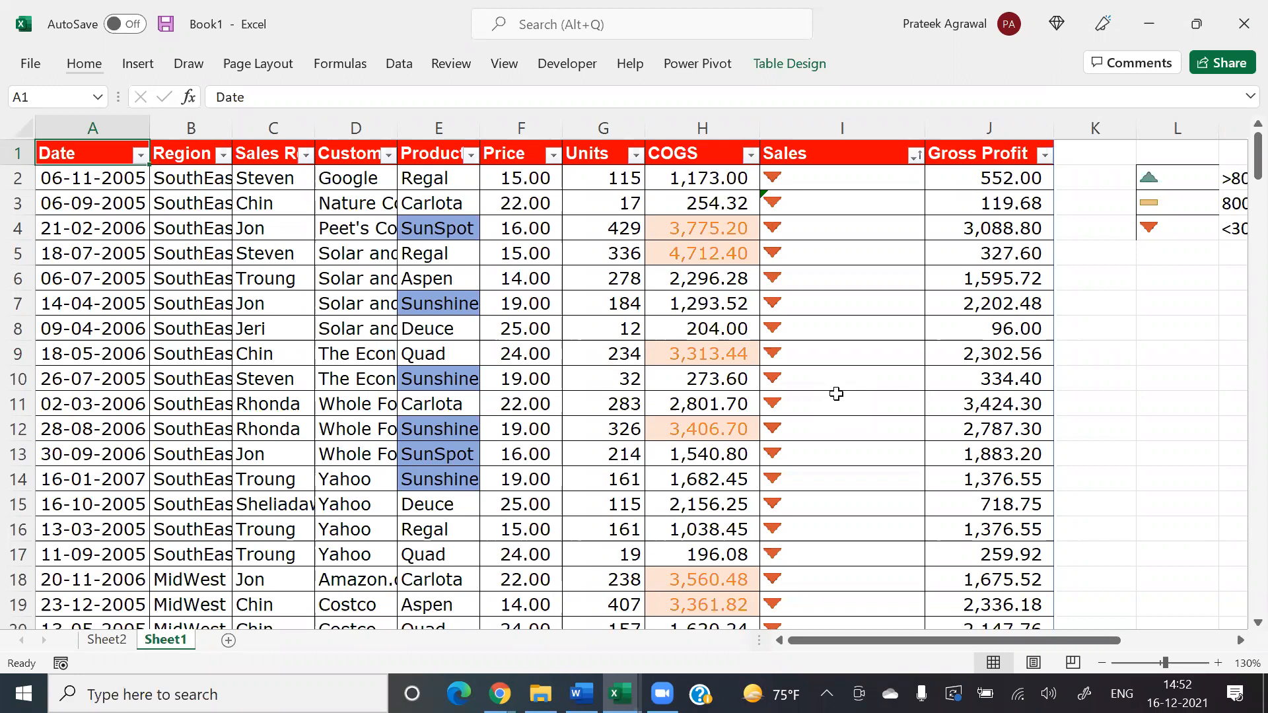
key(Down)
key(ctrl+shift+Right)
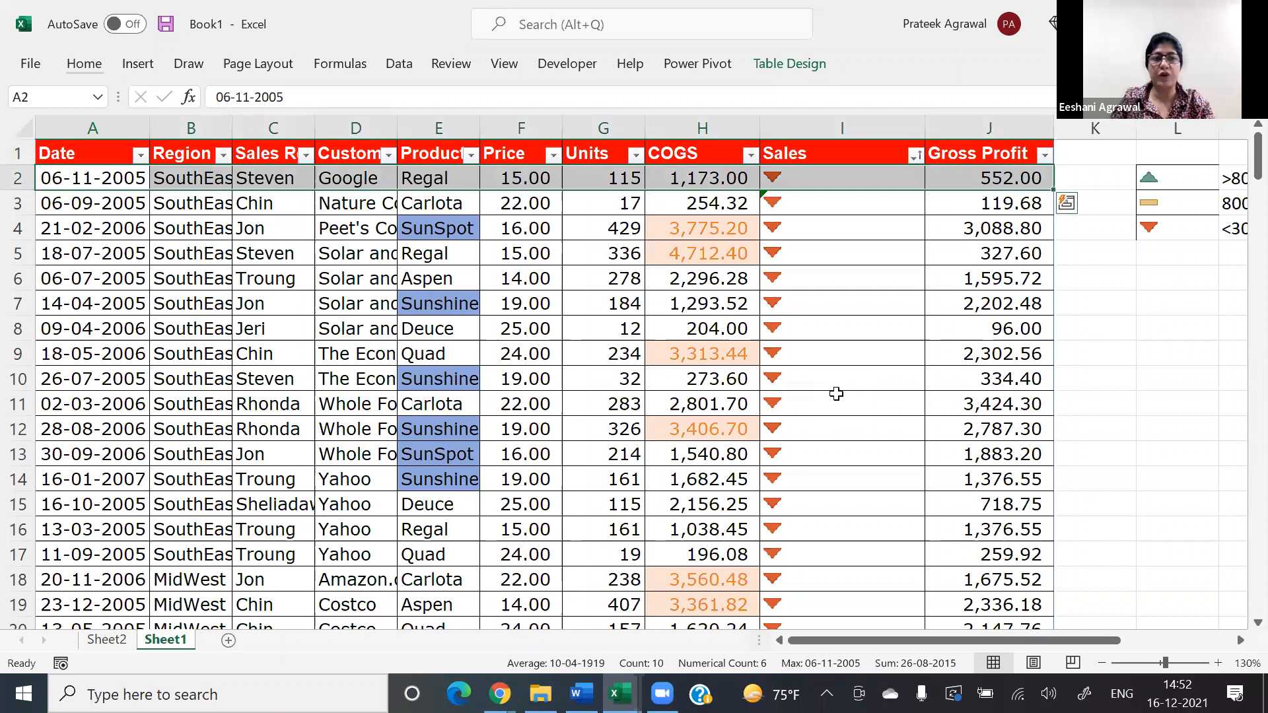
key(ctrl+shift+Left)
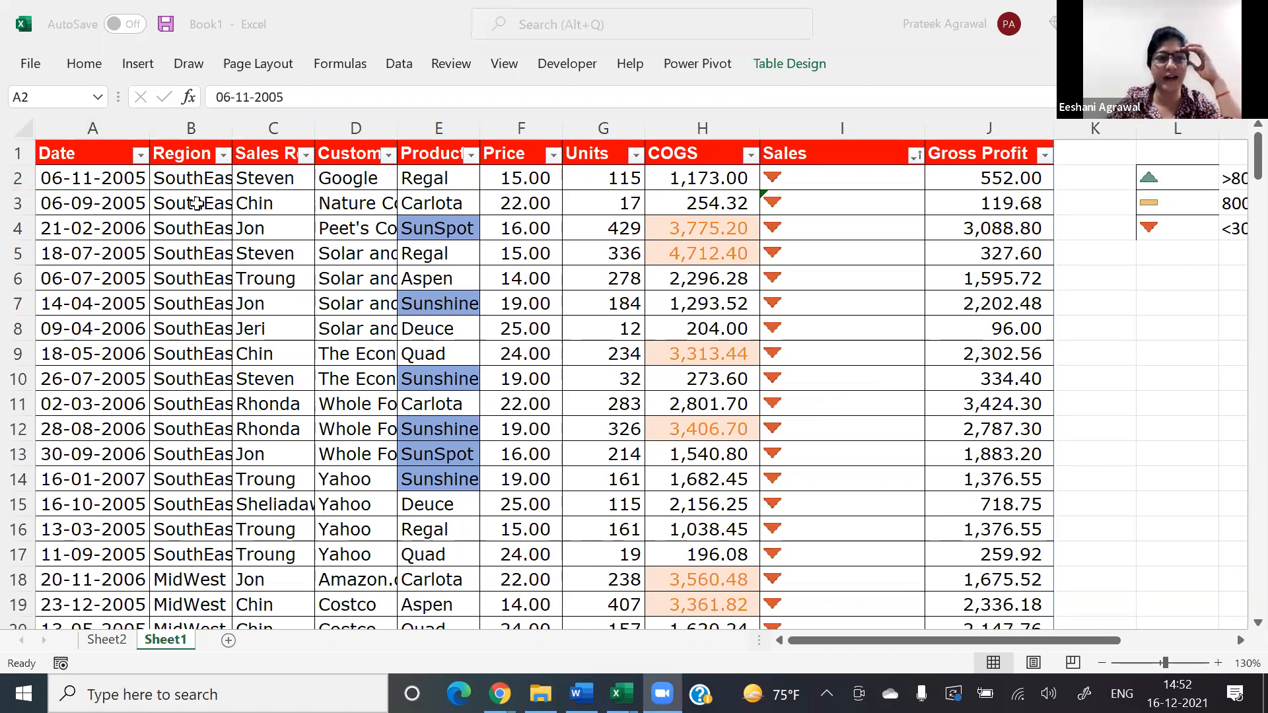
click(135, 180)
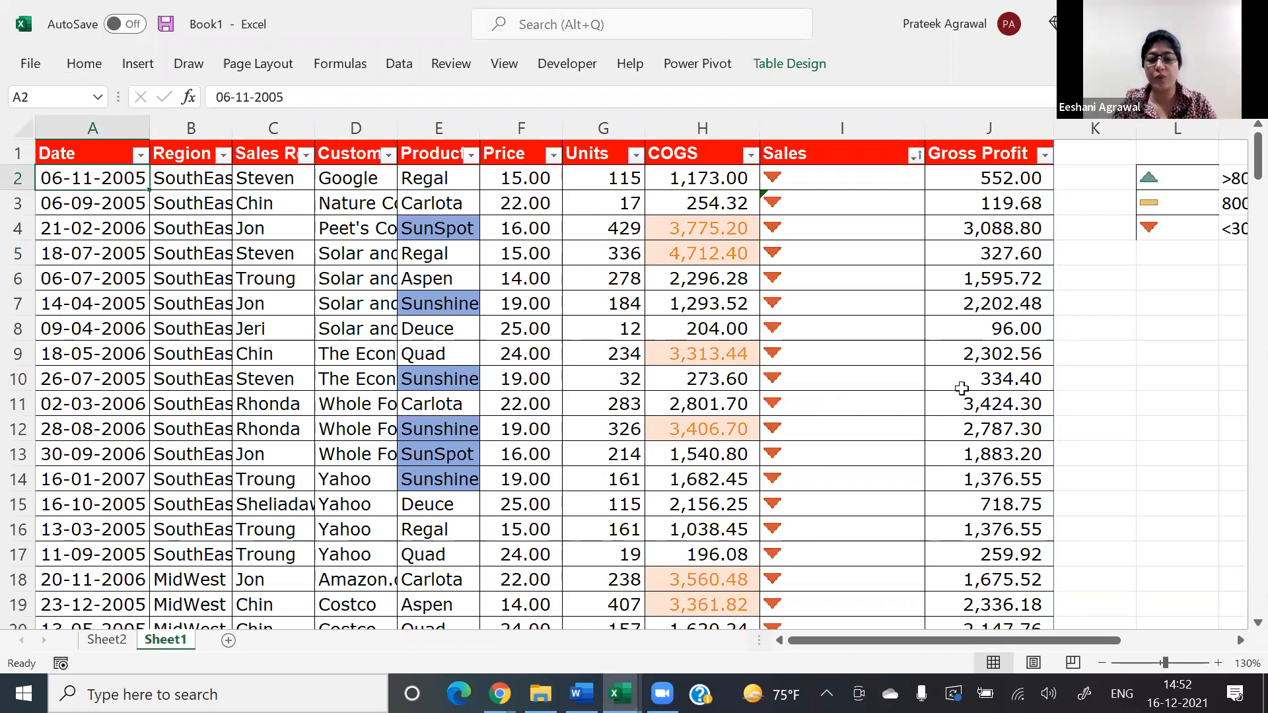
key(Up)
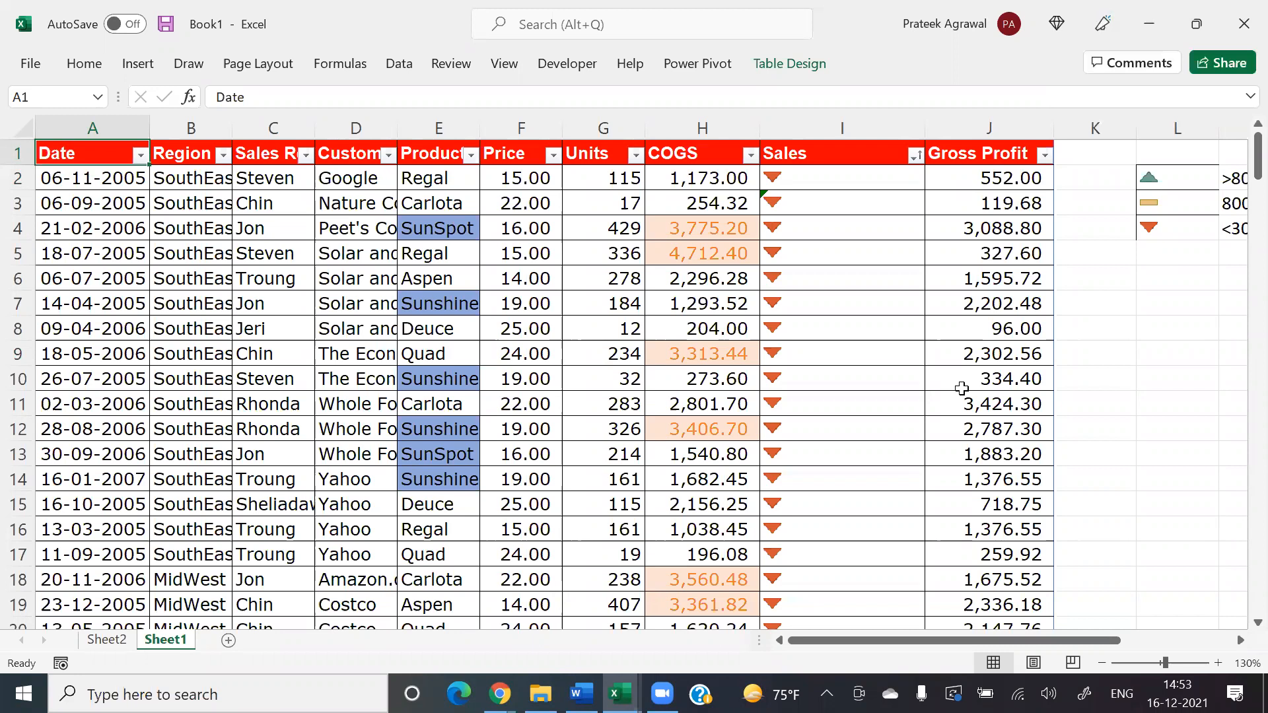
key(Down)
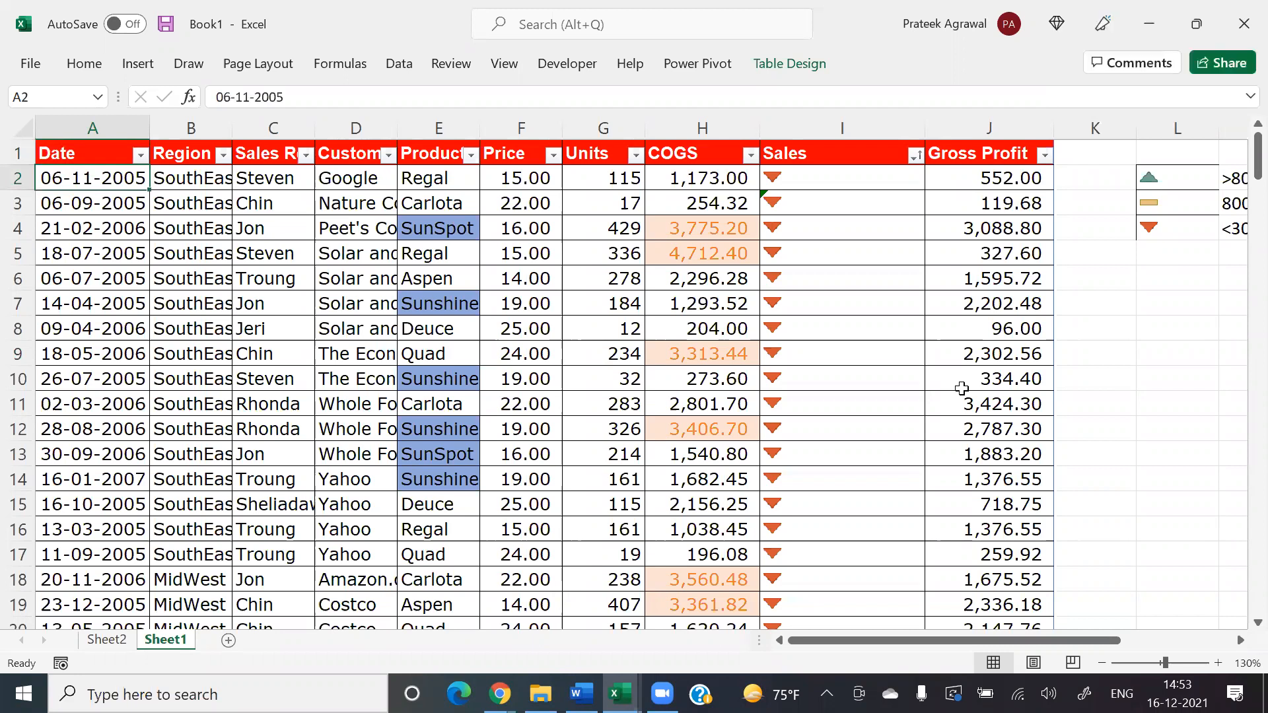
key(shift+space)
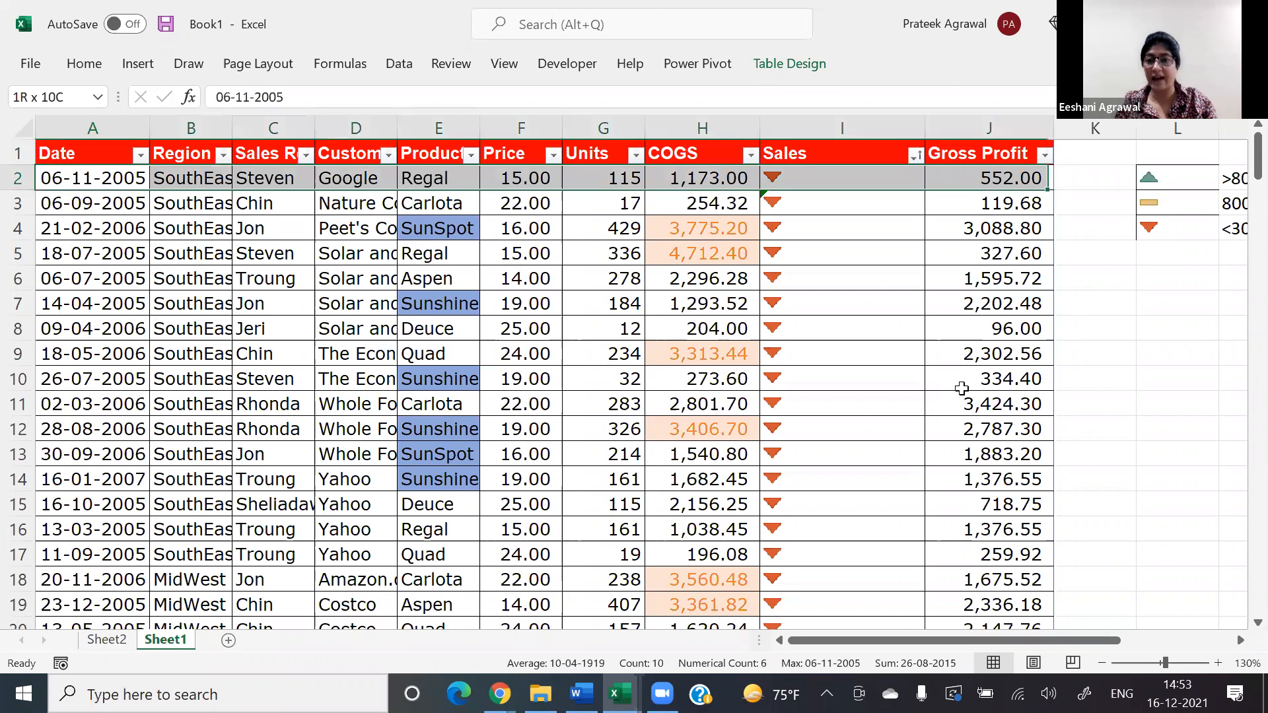
key(ctrl+shift+Down)
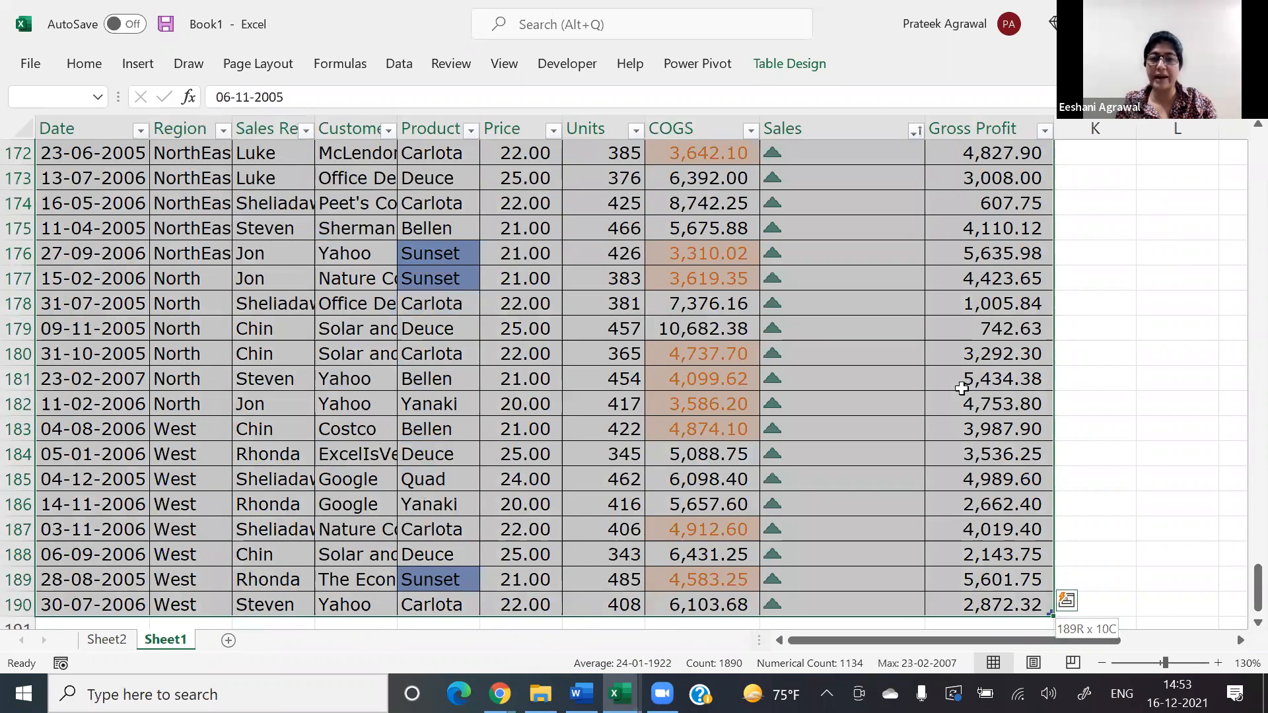
key(ctrl+Home)
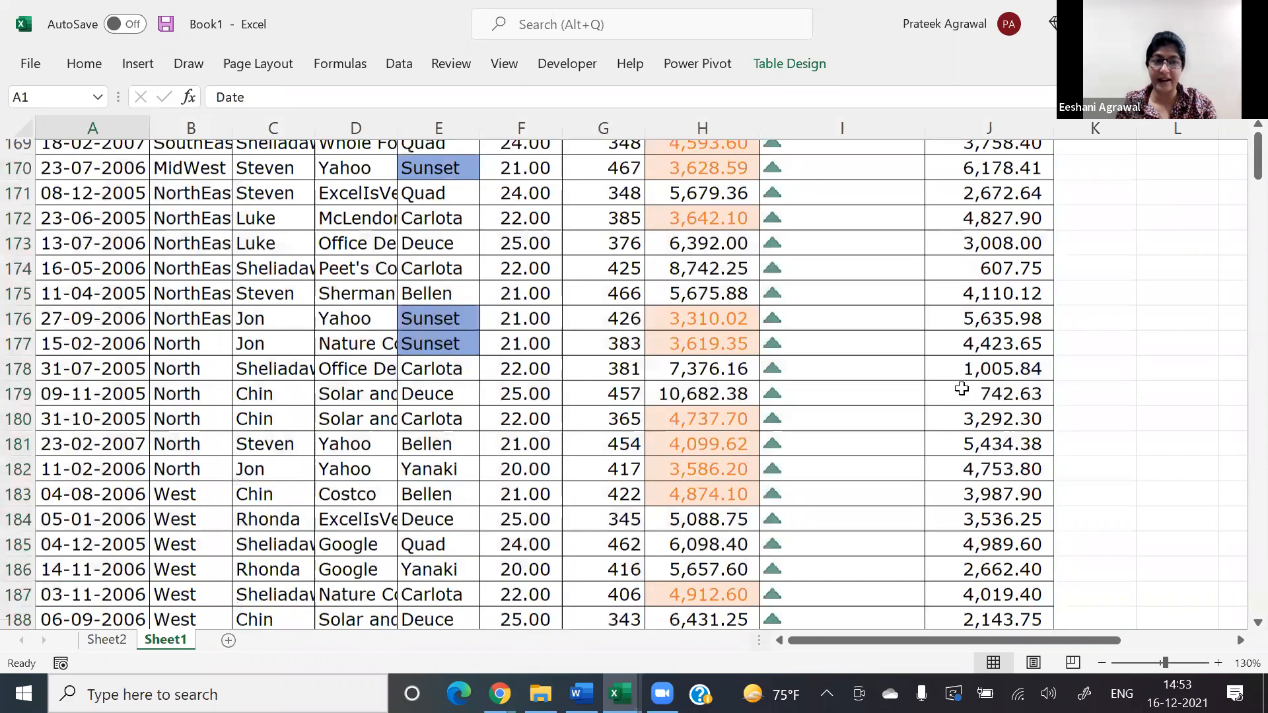
key(Down)
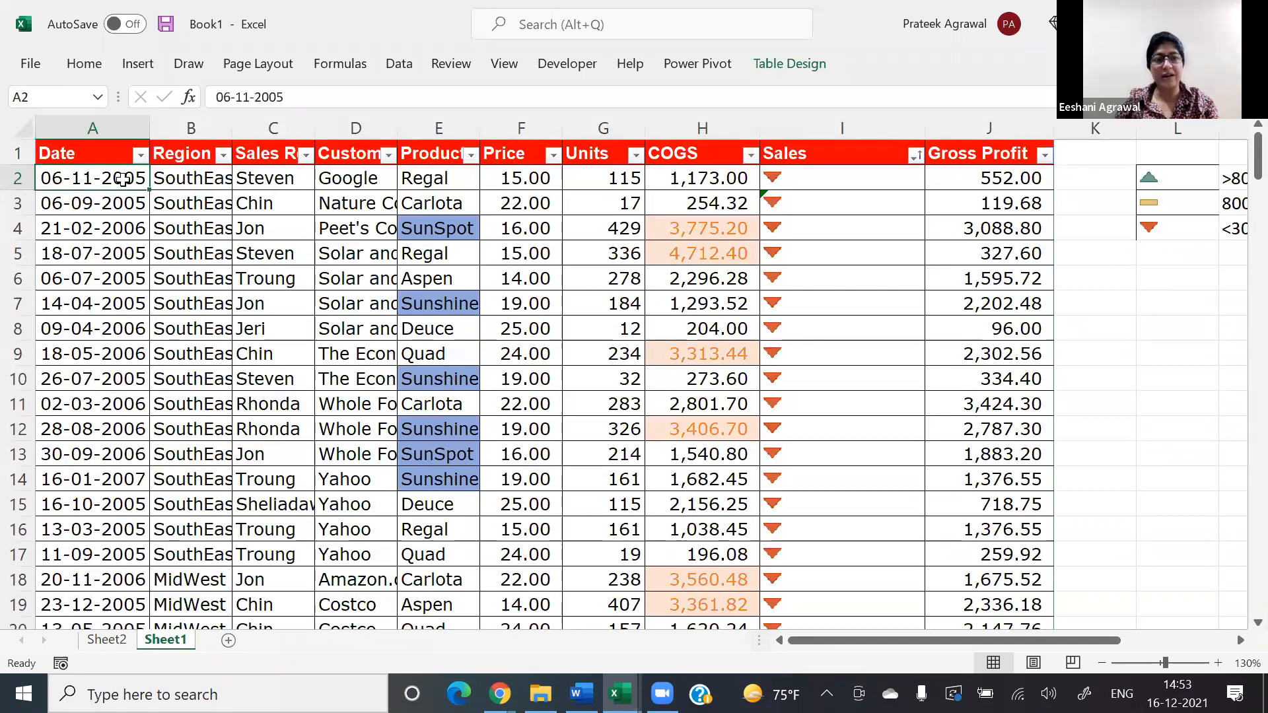
Step: Select all sales records from Date to Gross Profit, excluding the headers, and start a new conditional formatting rule for them
key(ctrl+shift+Right)
key(ctrl+shift+Down)
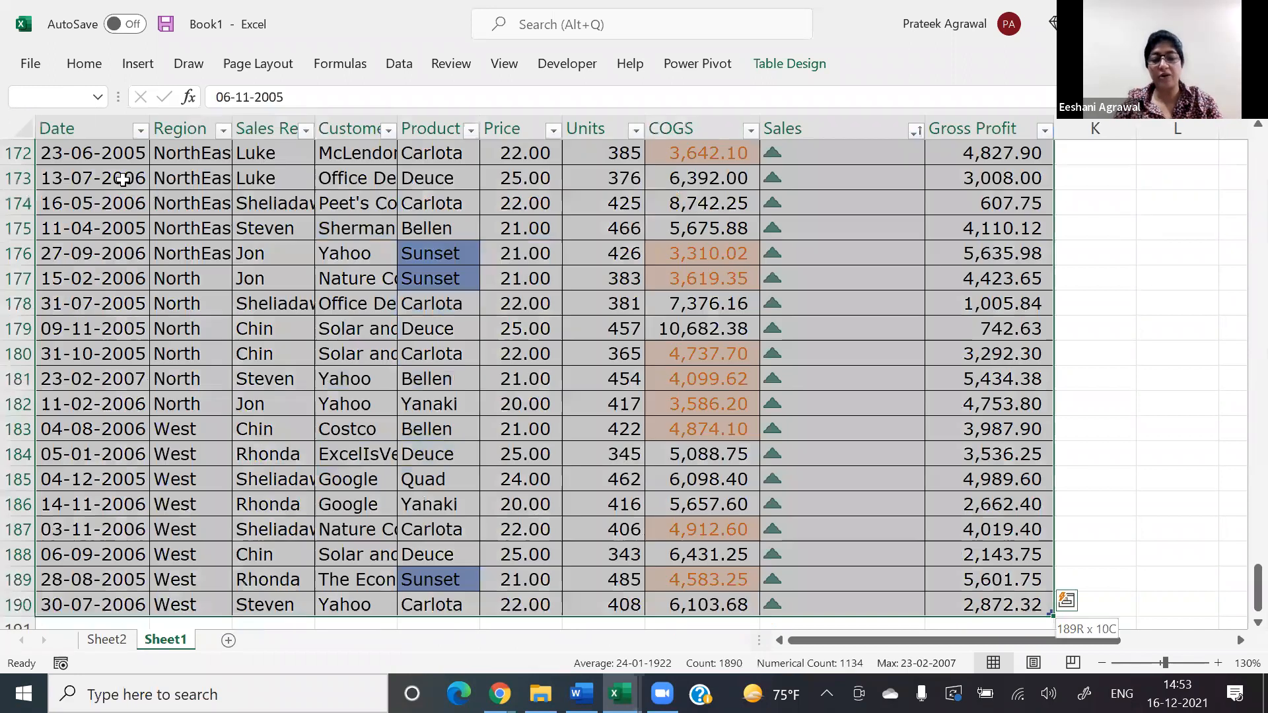
key(alt+h)
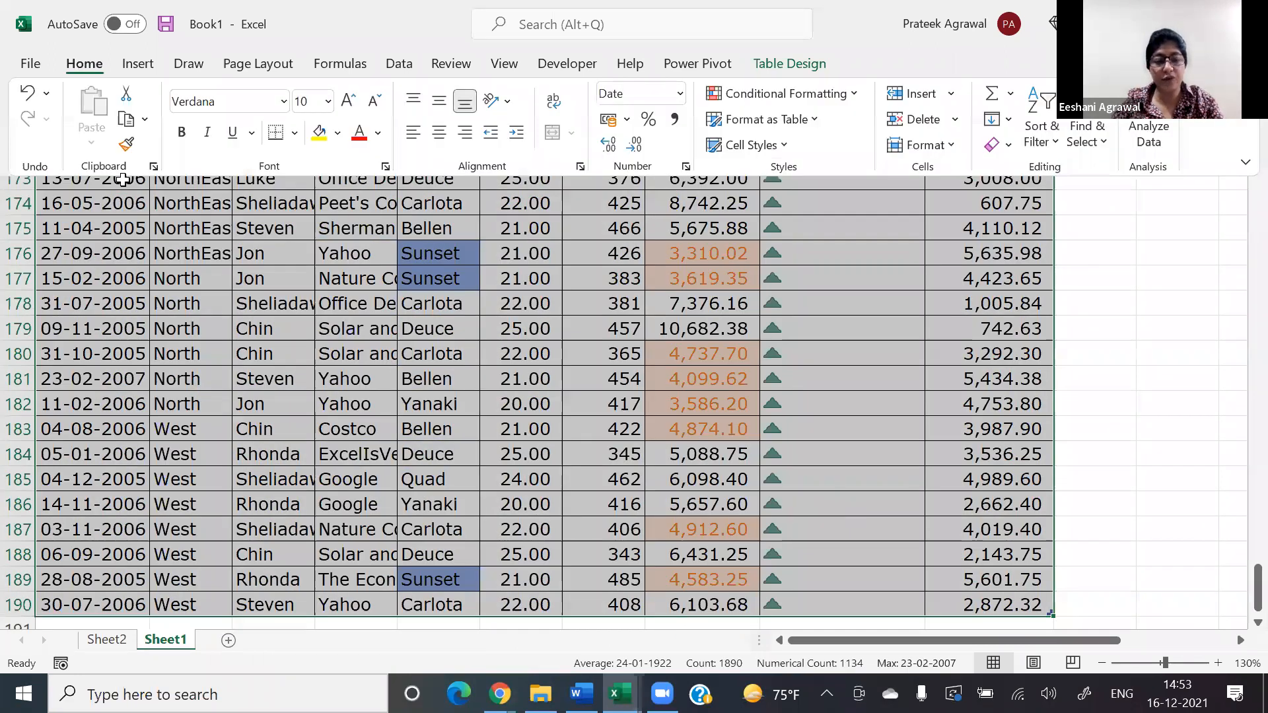
key(l)
key(r)
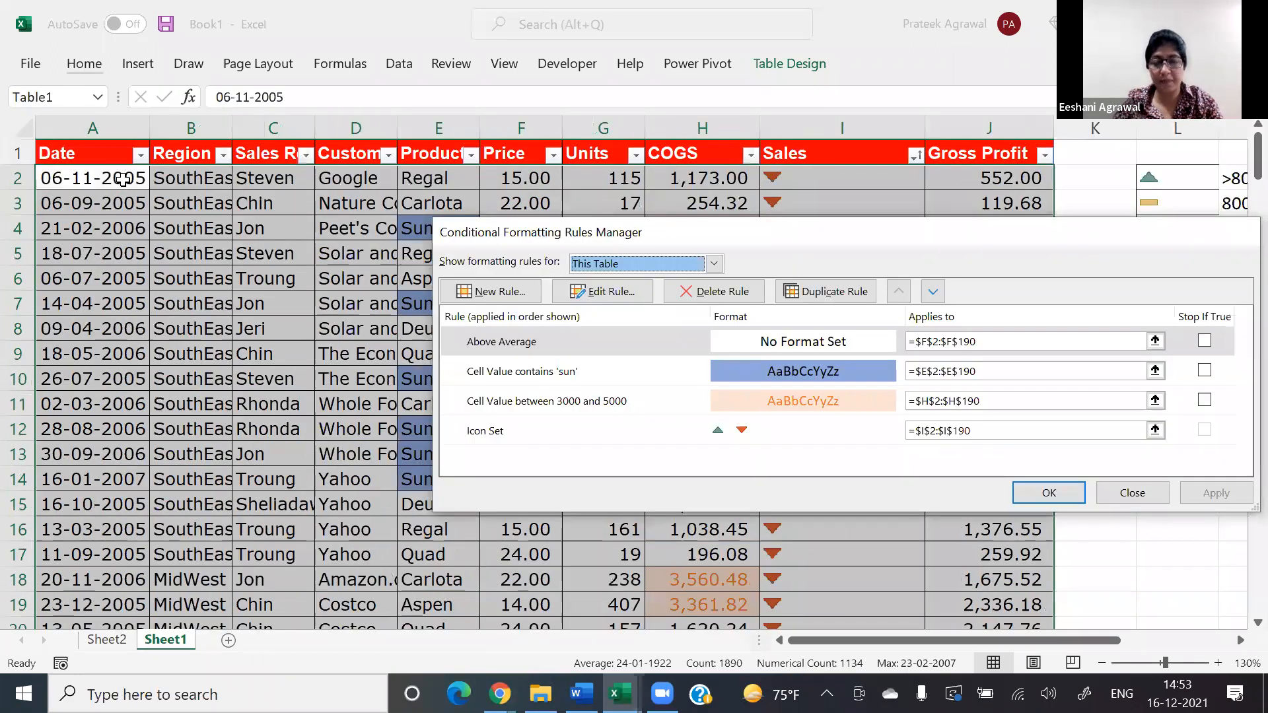
key(alt+n)
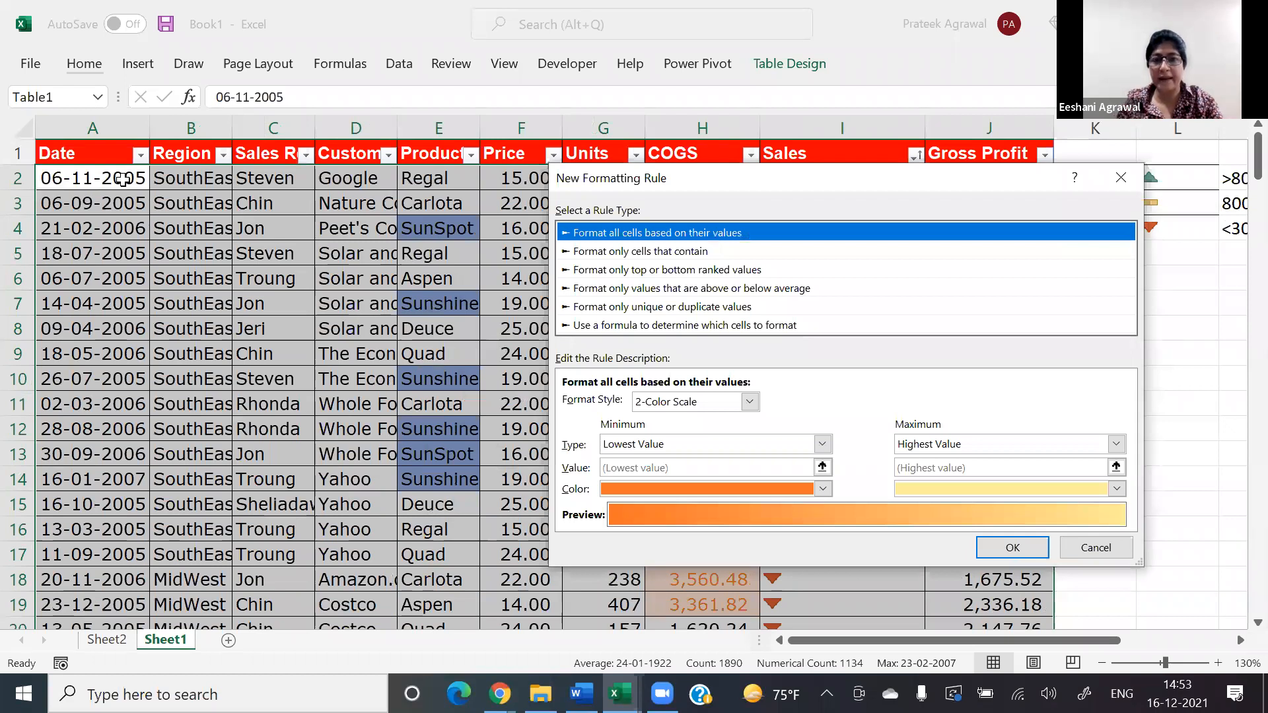
Step: Try a rule that formats only cells containing a cell value greater than 2000
key(Down)
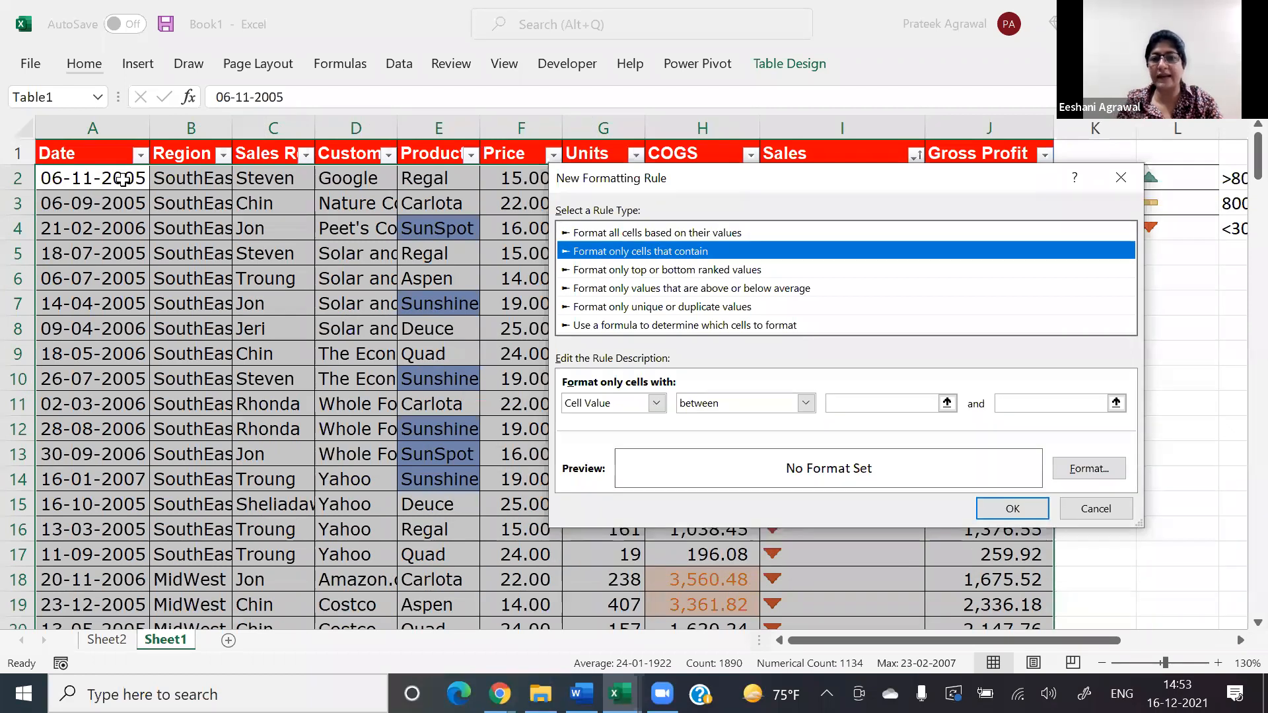
click(695, 404)
click(699, 477)
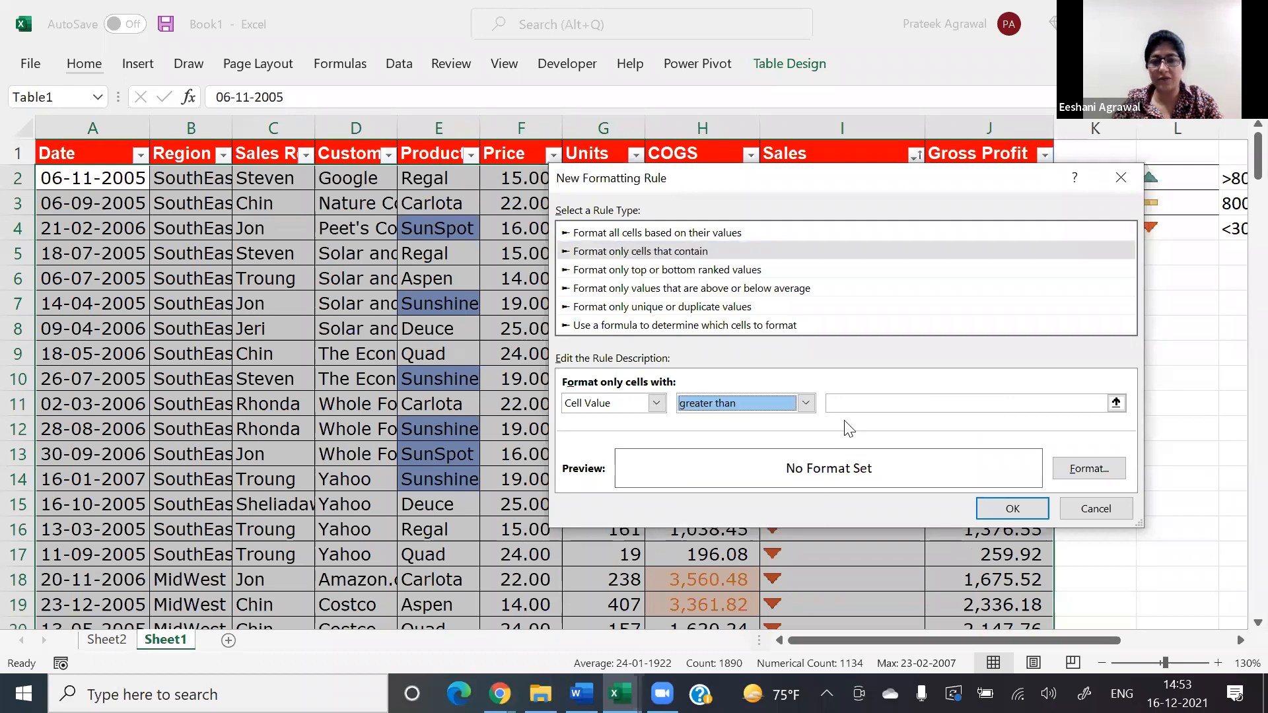
click(852, 402)
text(2000)
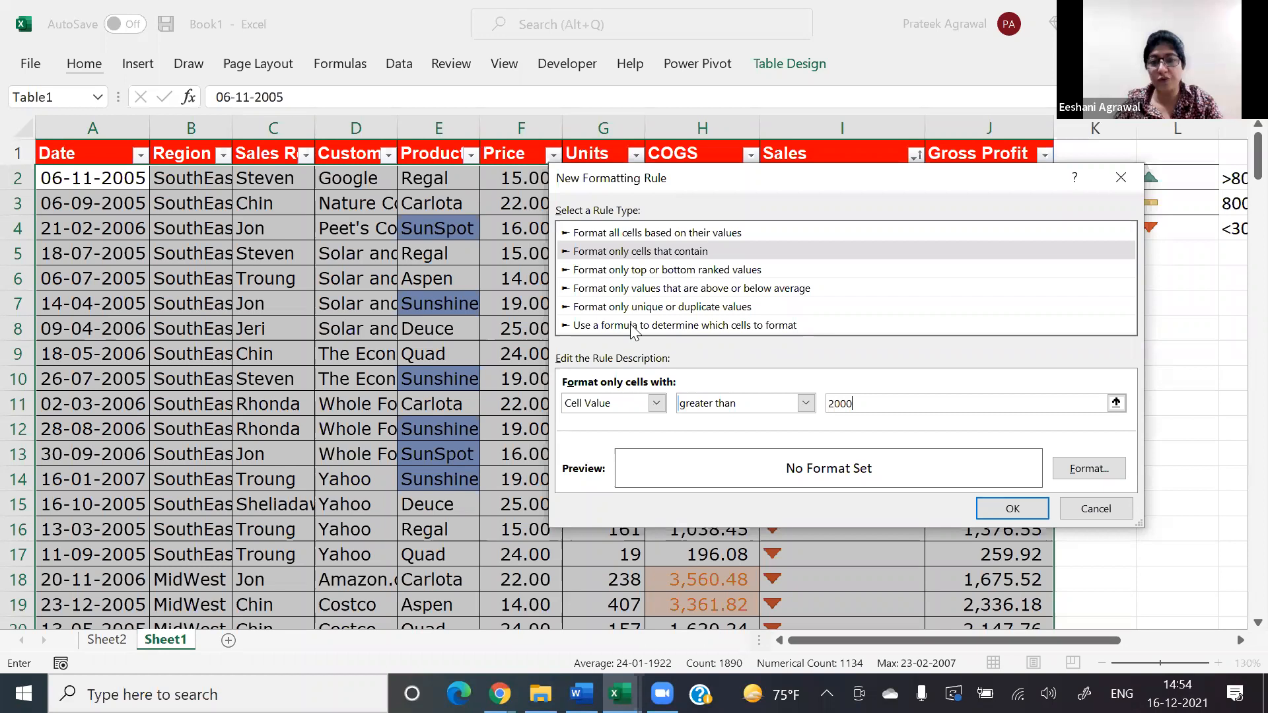
Step: Switch the new rule to use a formula and enter =$J2>2000, locking only the Gross Profit column
click(668, 327)
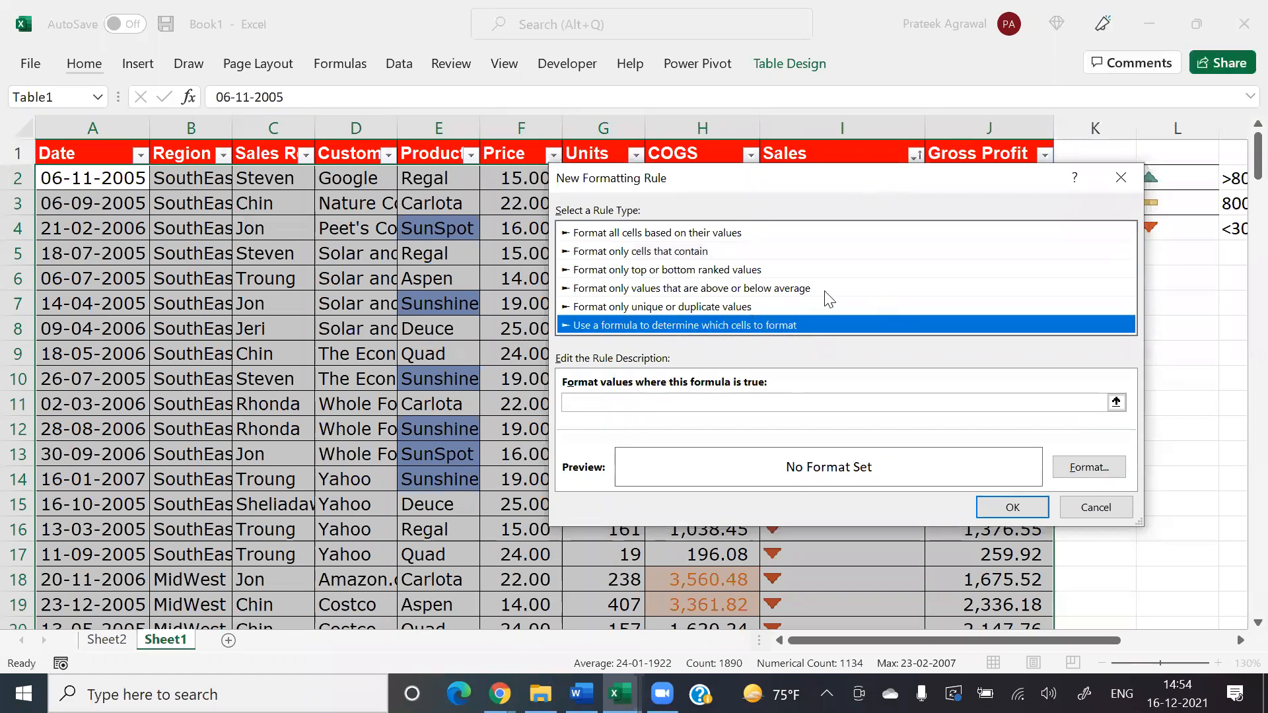
click(687, 541)
text(=)
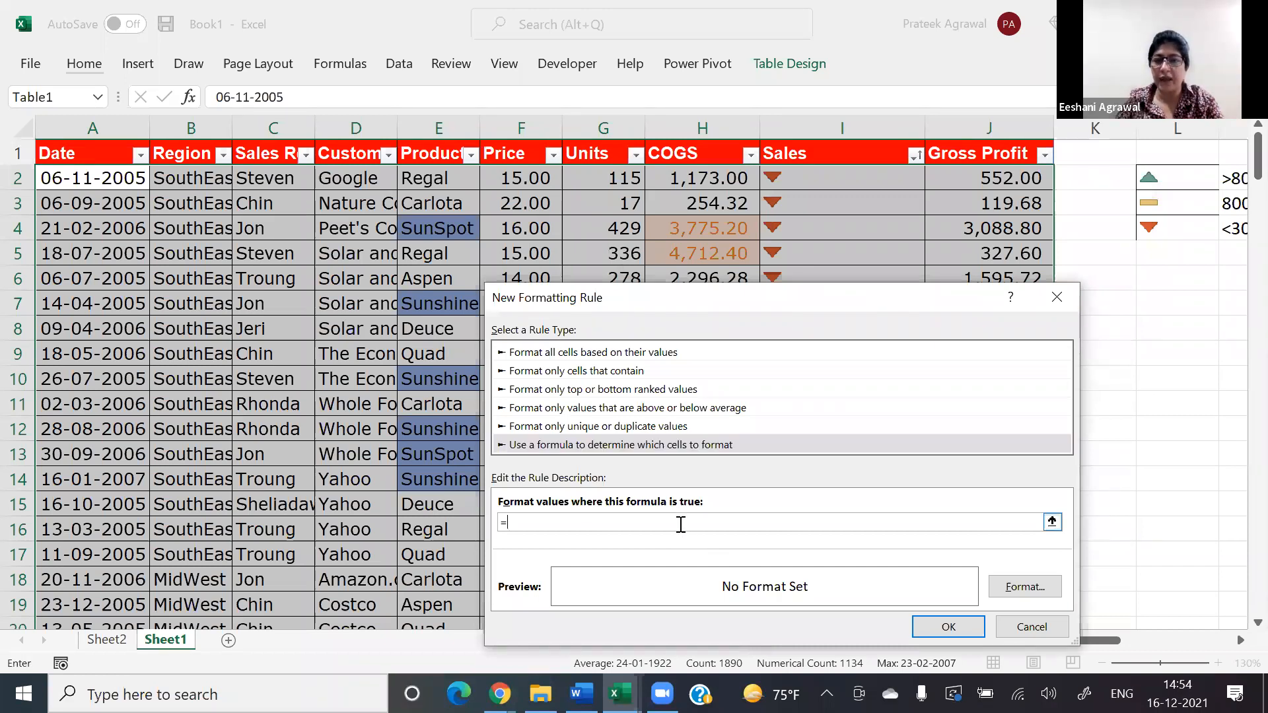
click(954, 169)
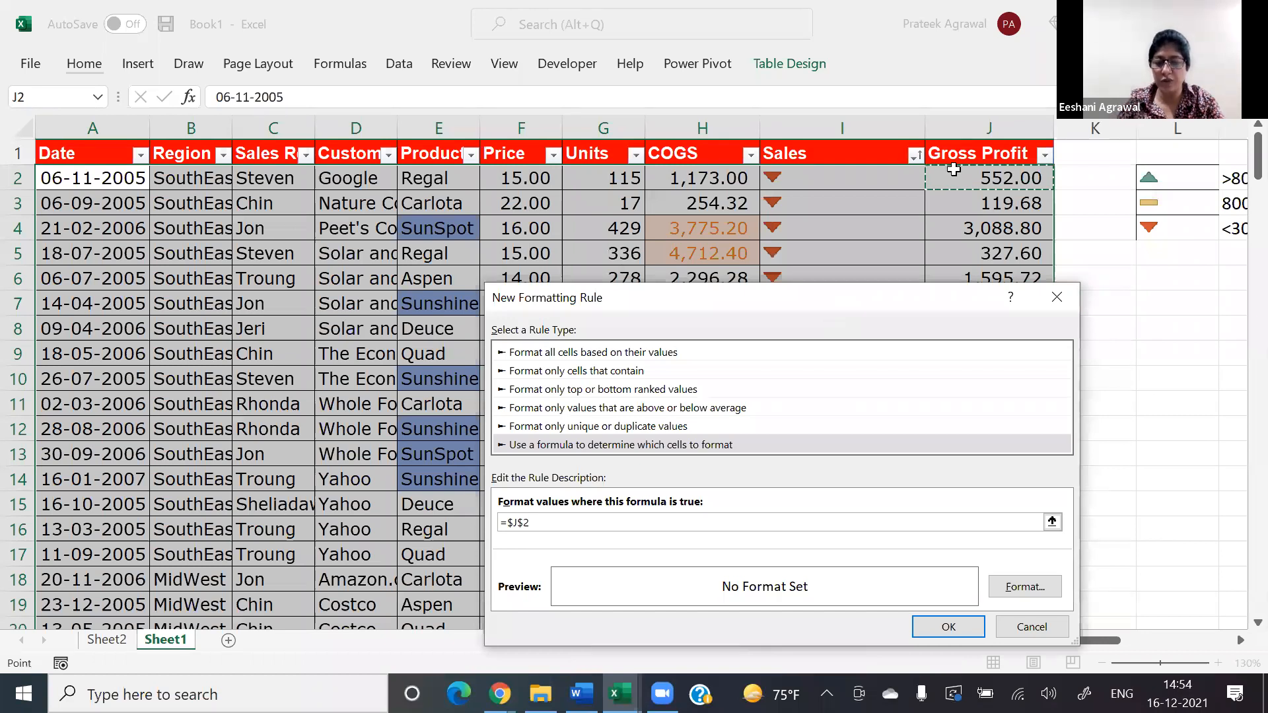
text(>2)
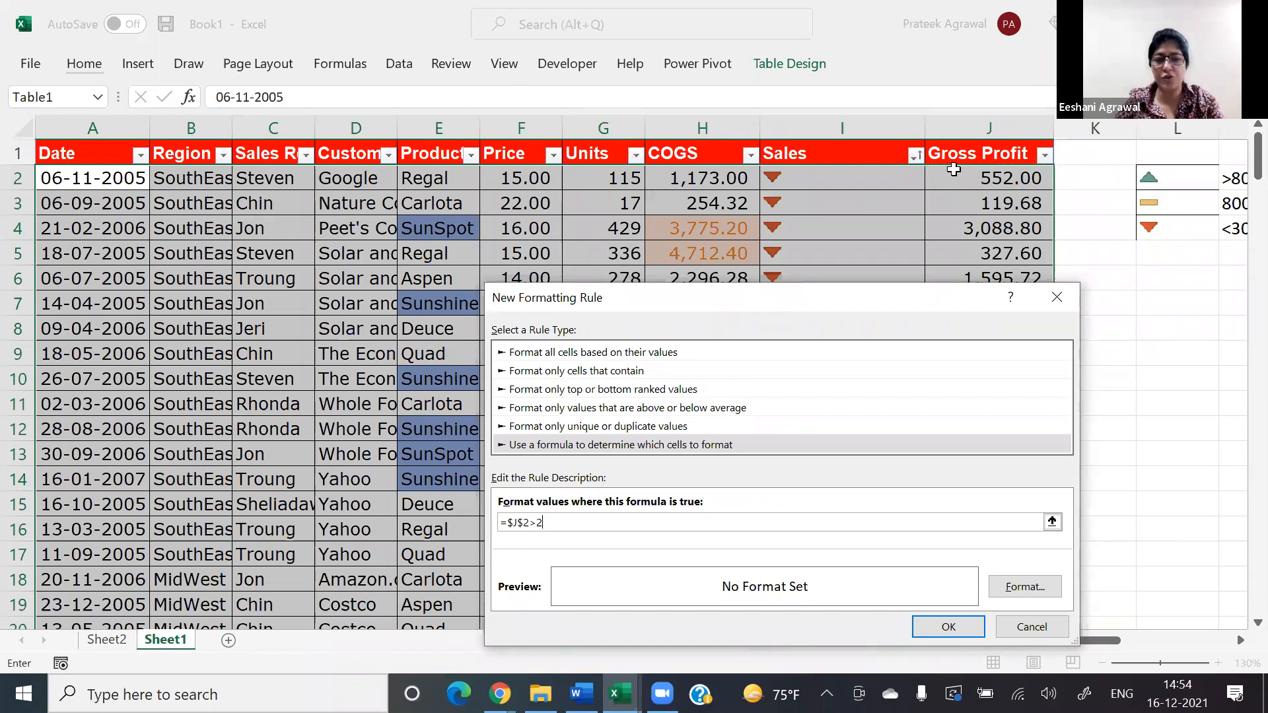
text(000)
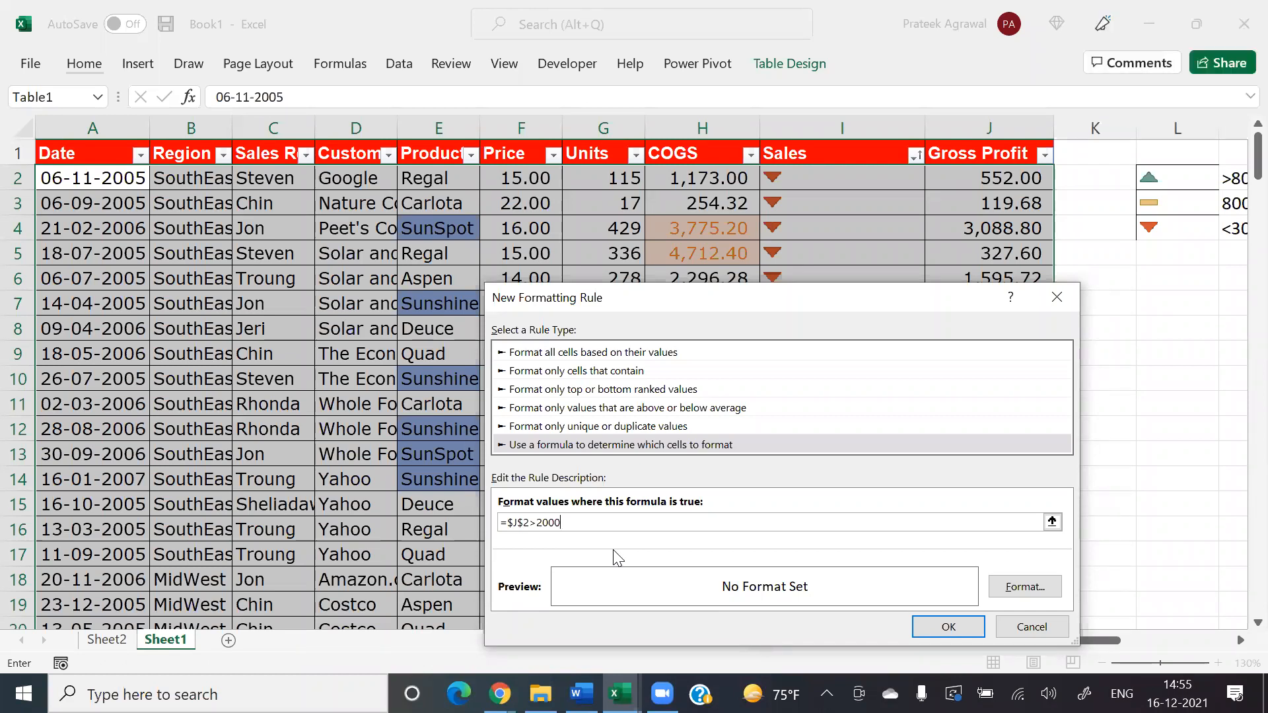
click(525, 523)
key(BackSpace)
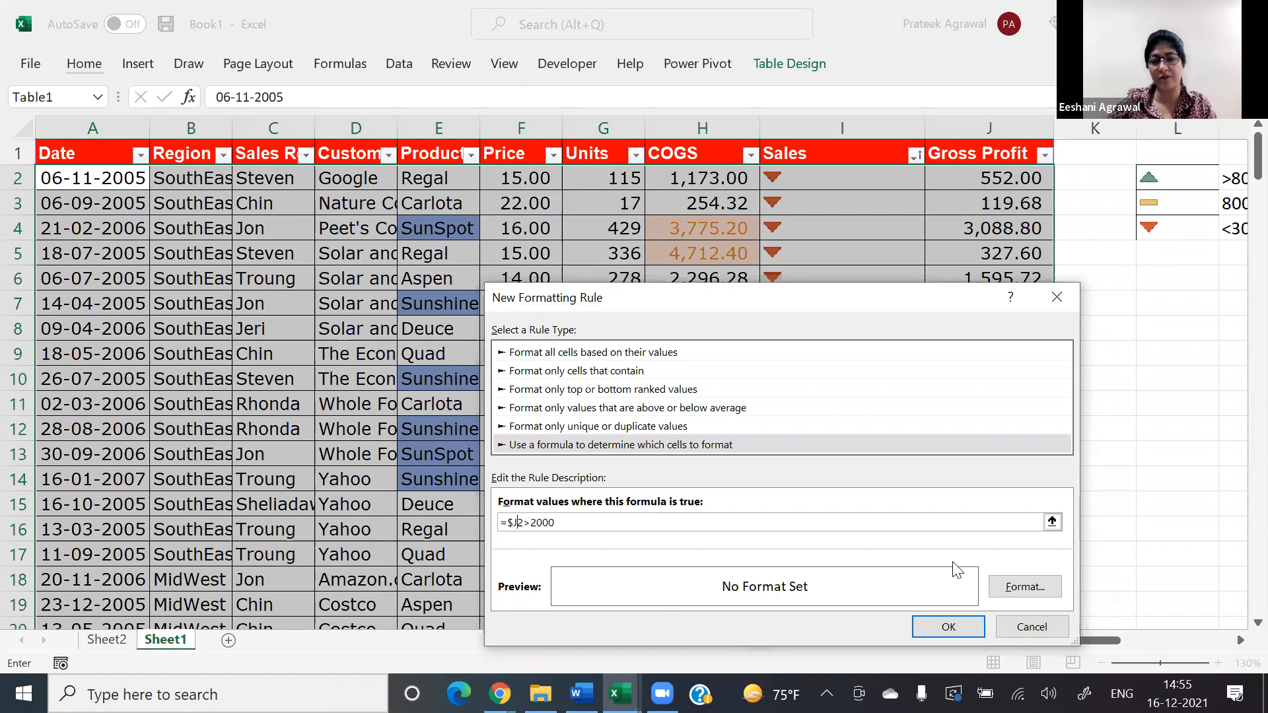
Step: Give the formula rule an orange-gold fill, apply it to the sales records and deselect the table
click(1019, 586)
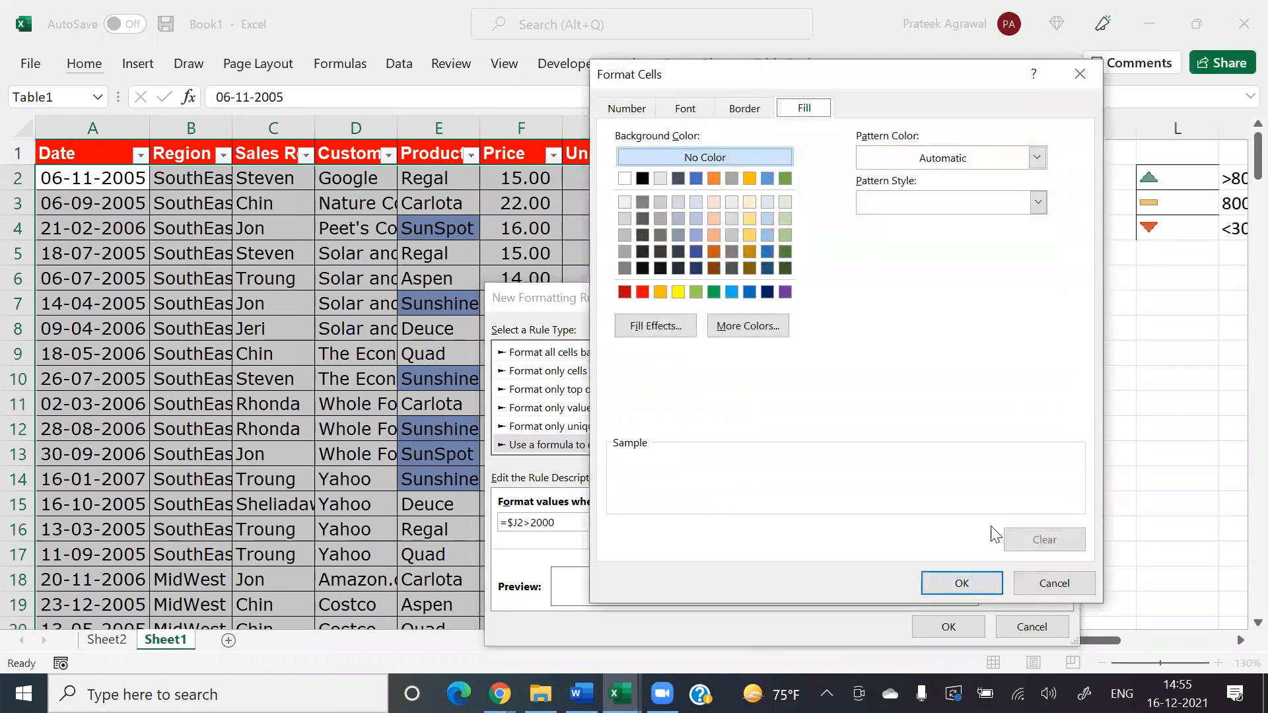
click(983, 587)
click(950, 632)
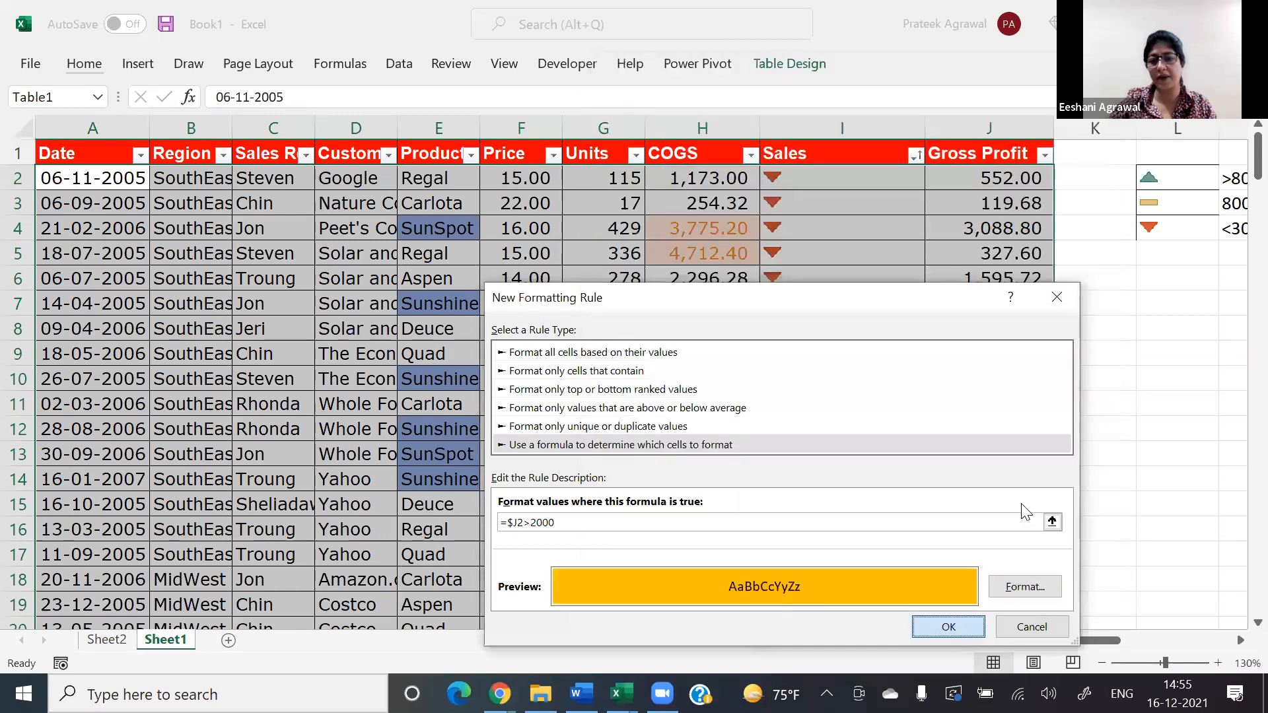
click(1057, 494)
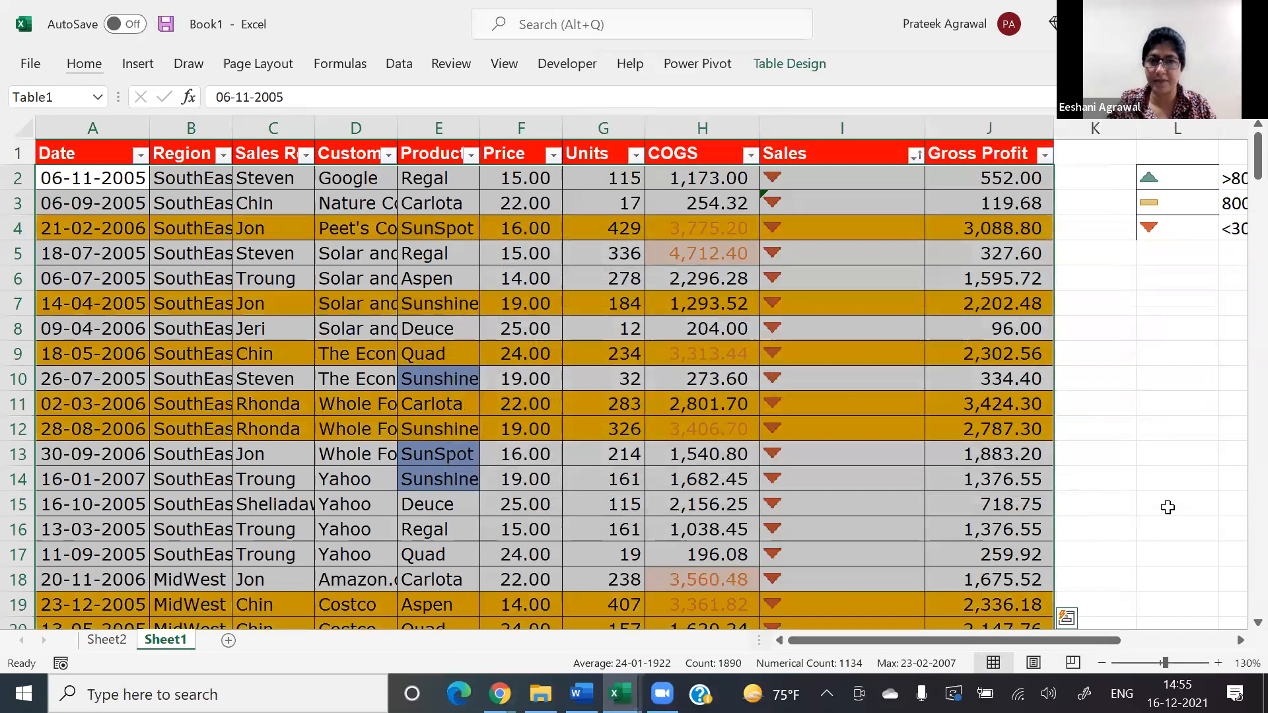
click(1167, 507)
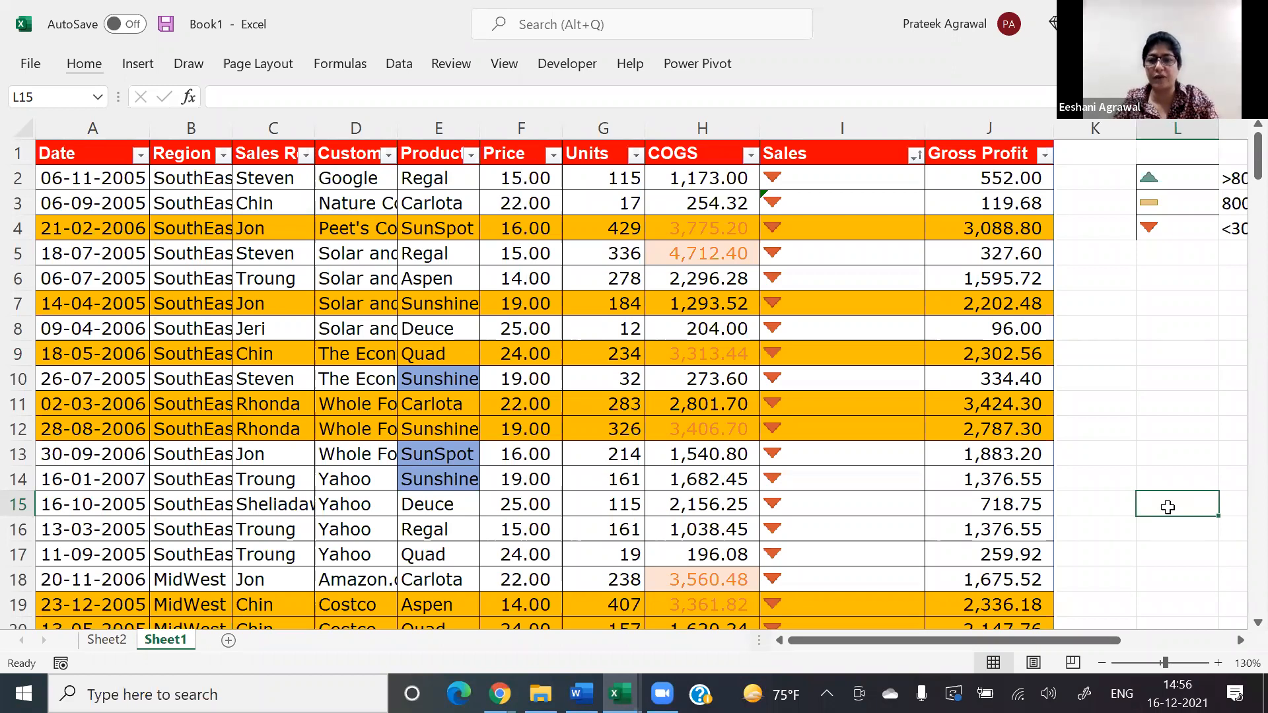
Step: Select all sales records below the headers again and open the conditional formatting rules manager, moving it clear of the Gross Profit values
key(Left)
key(Left)
key(Left)
key(Left)
key(Left)
key(Left)
key(Left)
key(Left)
key(Left)
key(Left)
key(Left)
key(ctrl+Up)
key(Down)
key(ctrl+shift+Right)
key(ctrl+shift+Down)
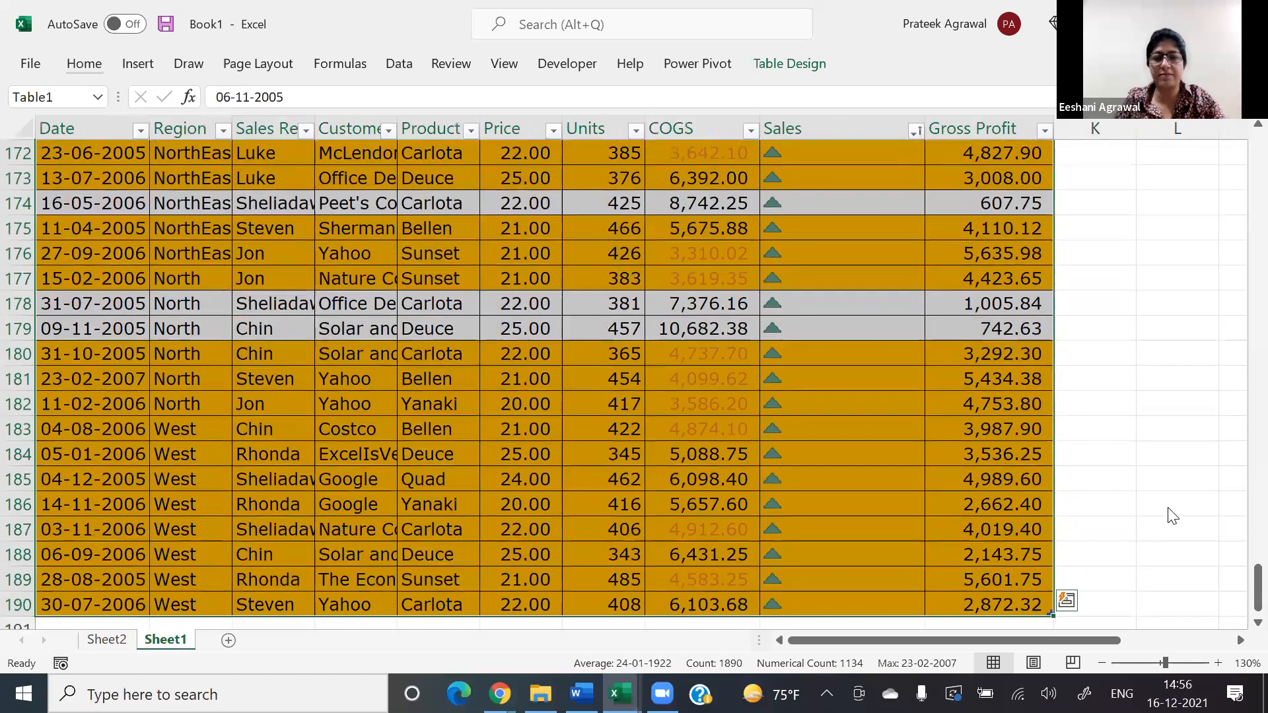
key(alt+h)
key(l)
key(r)
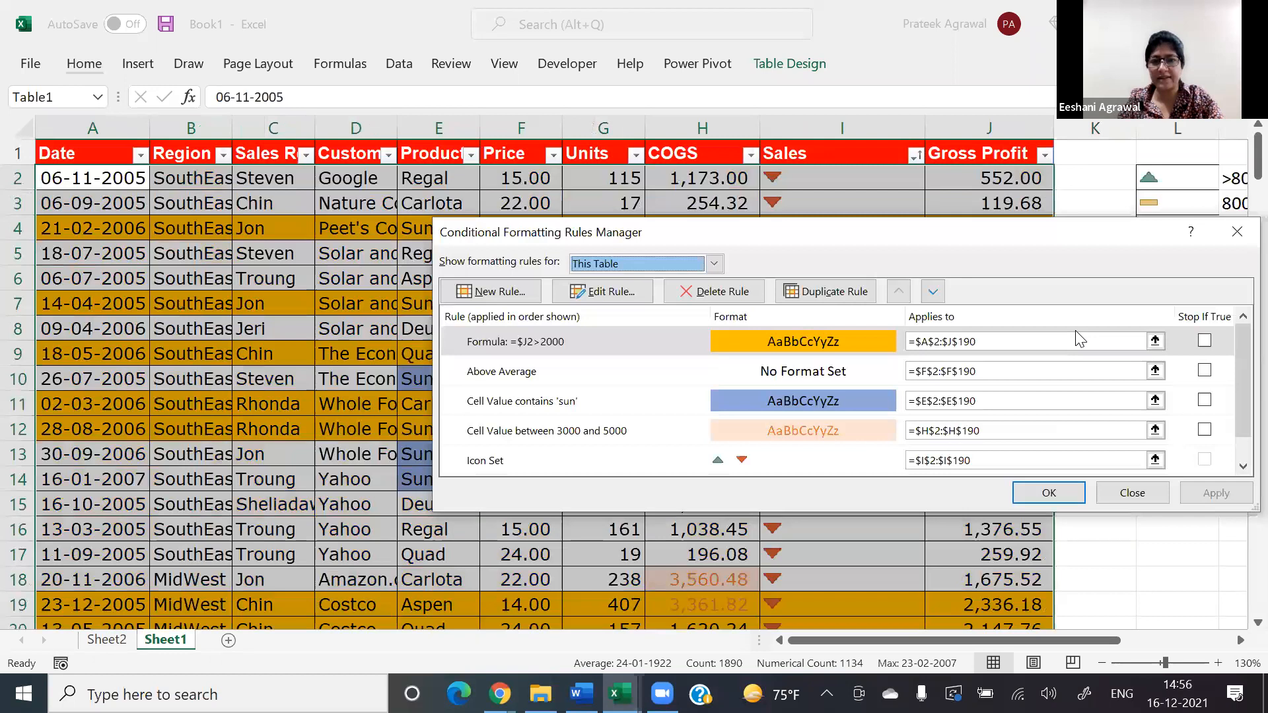
drag(642, 231, 376, 128)
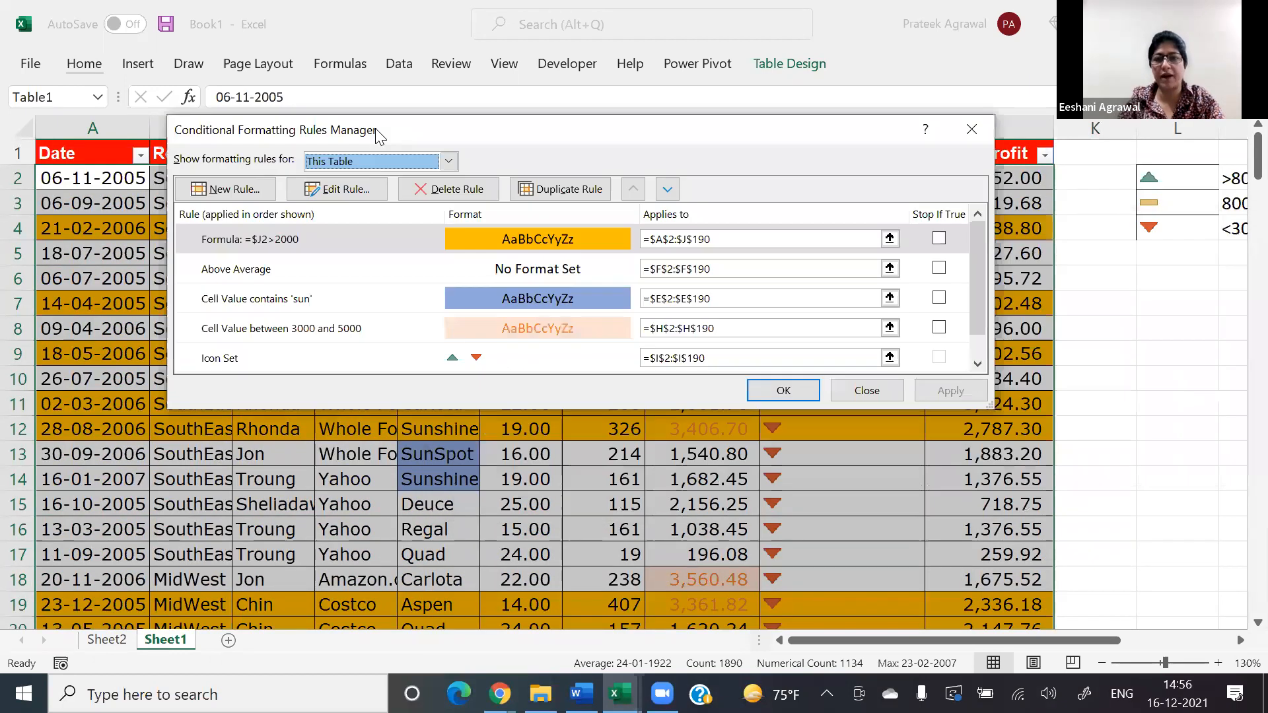
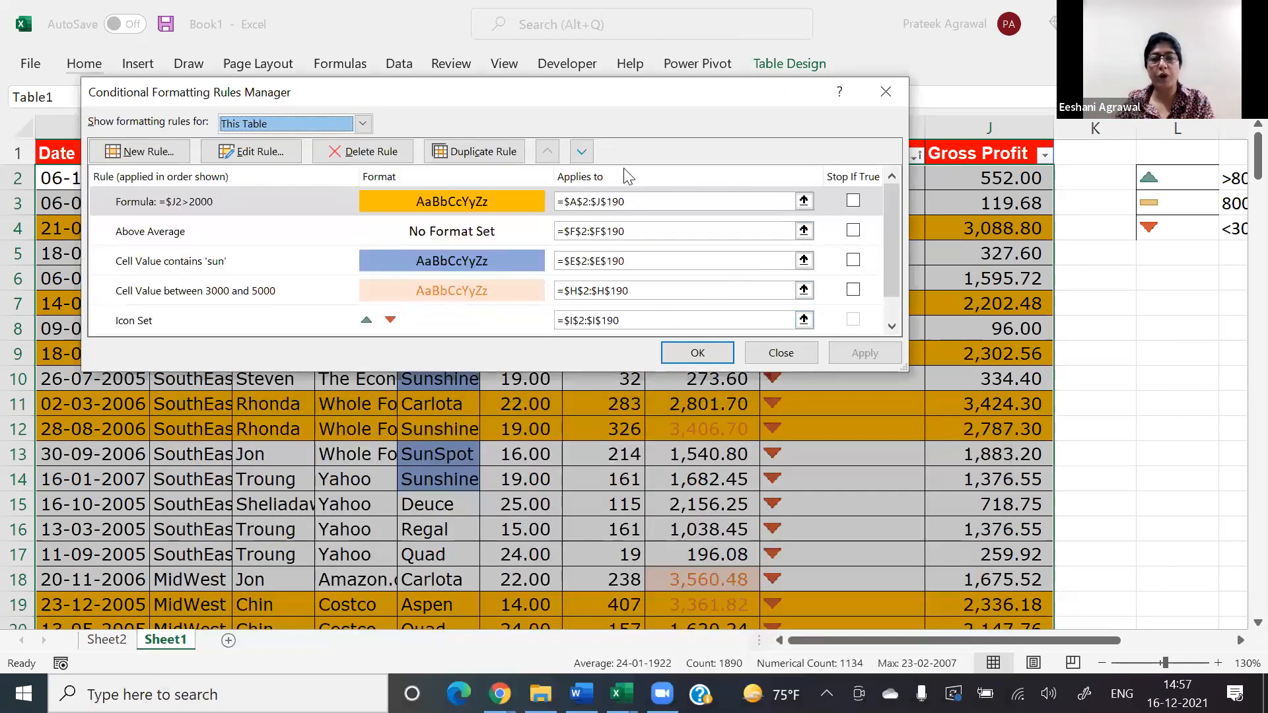
Step: Move the =$J2>2000 rule three places down the rule order and return it to first place
click(461, 204)
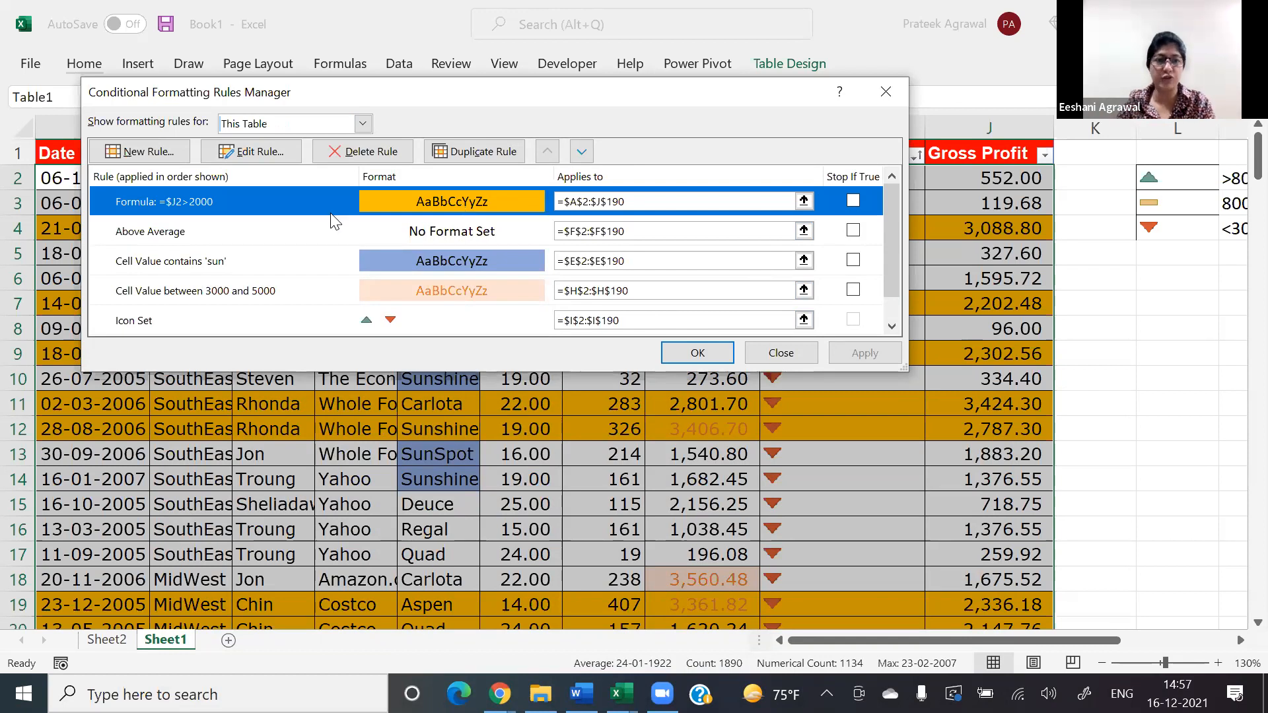
click(581, 151)
click(581, 152)
click(581, 151)
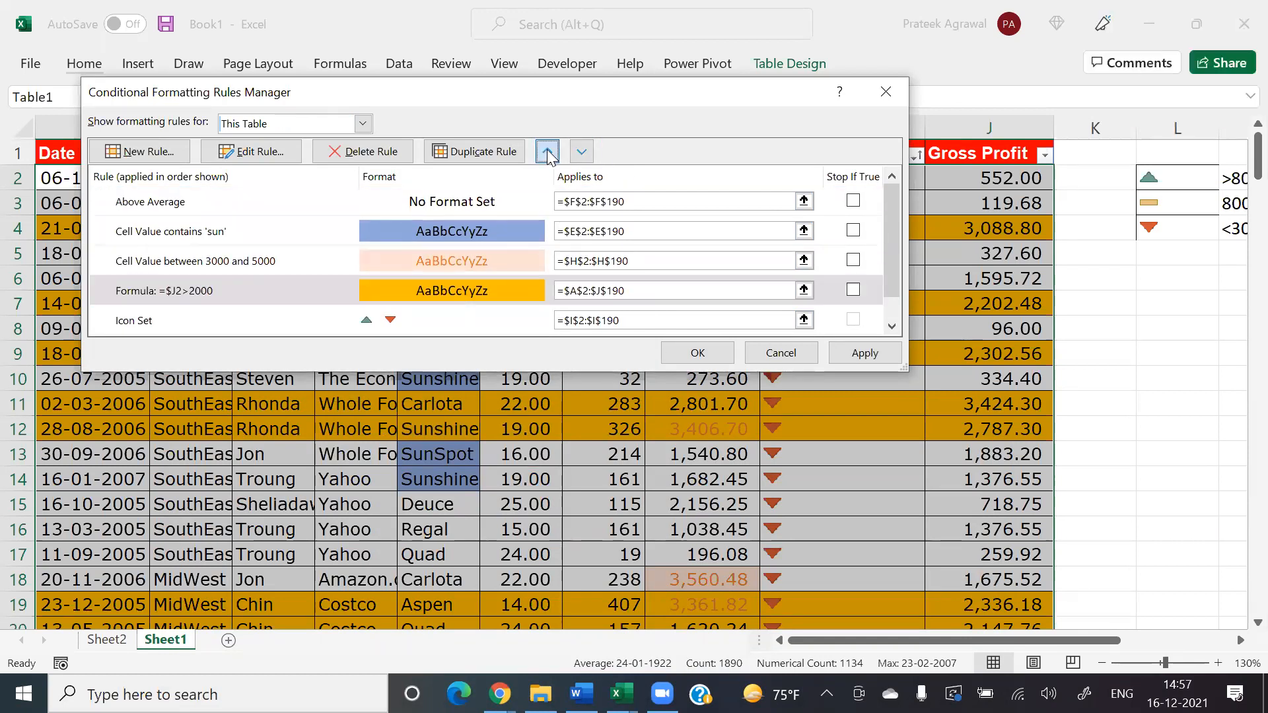
click(547, 151)
click(547, 151)
click(547, 151)
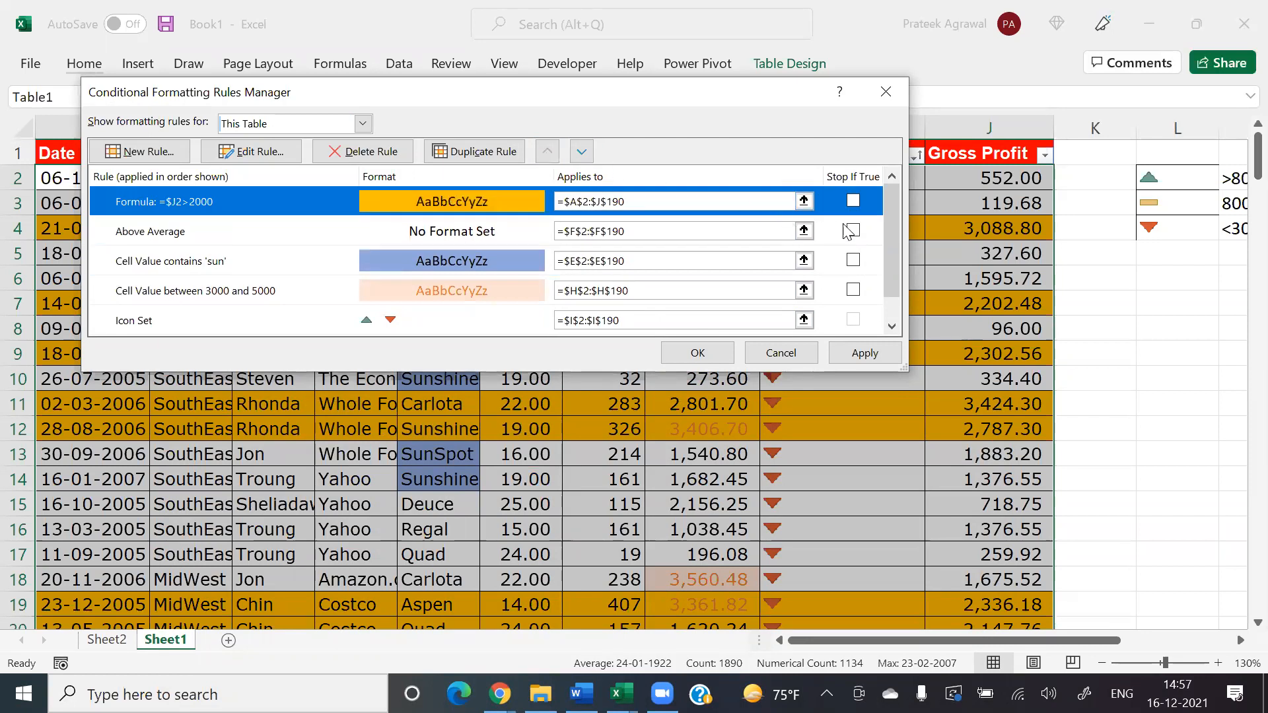
Step: Turn on Stop If True for the =$J2>2000 rule and apply it to the table
click(854, 207)
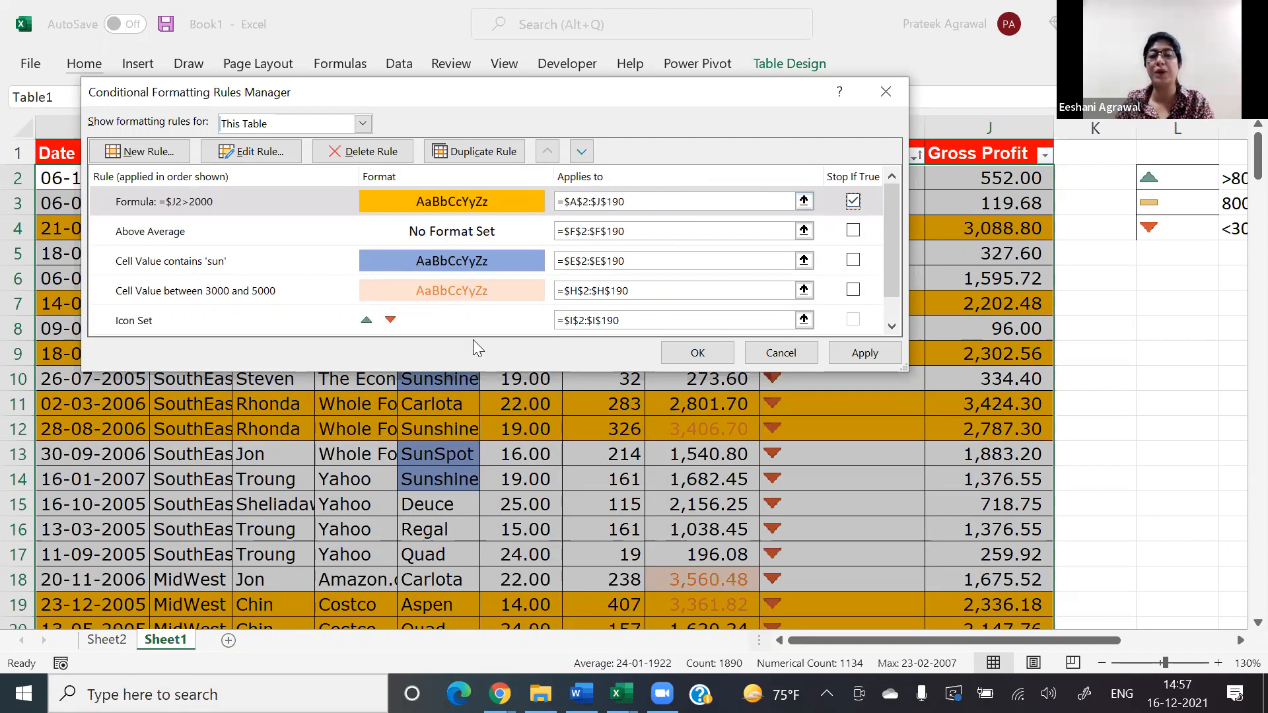
click(700, 352)
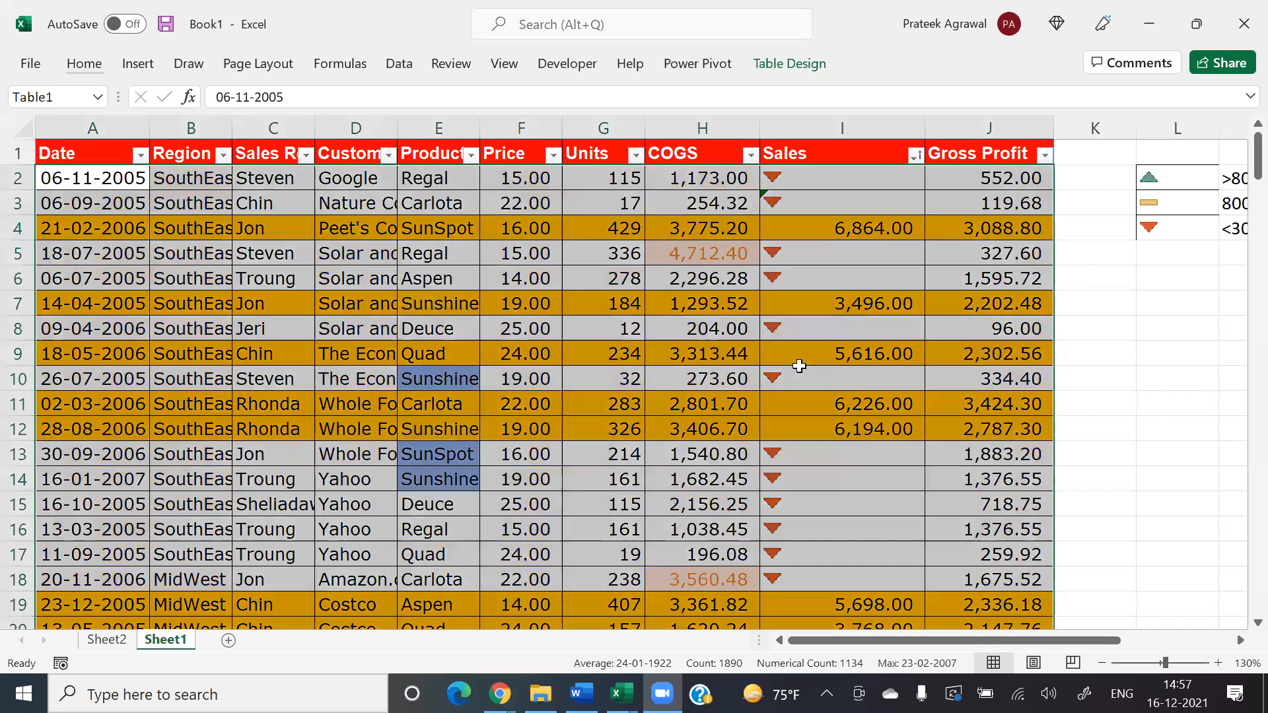
key(alt+h)
key(Escape)
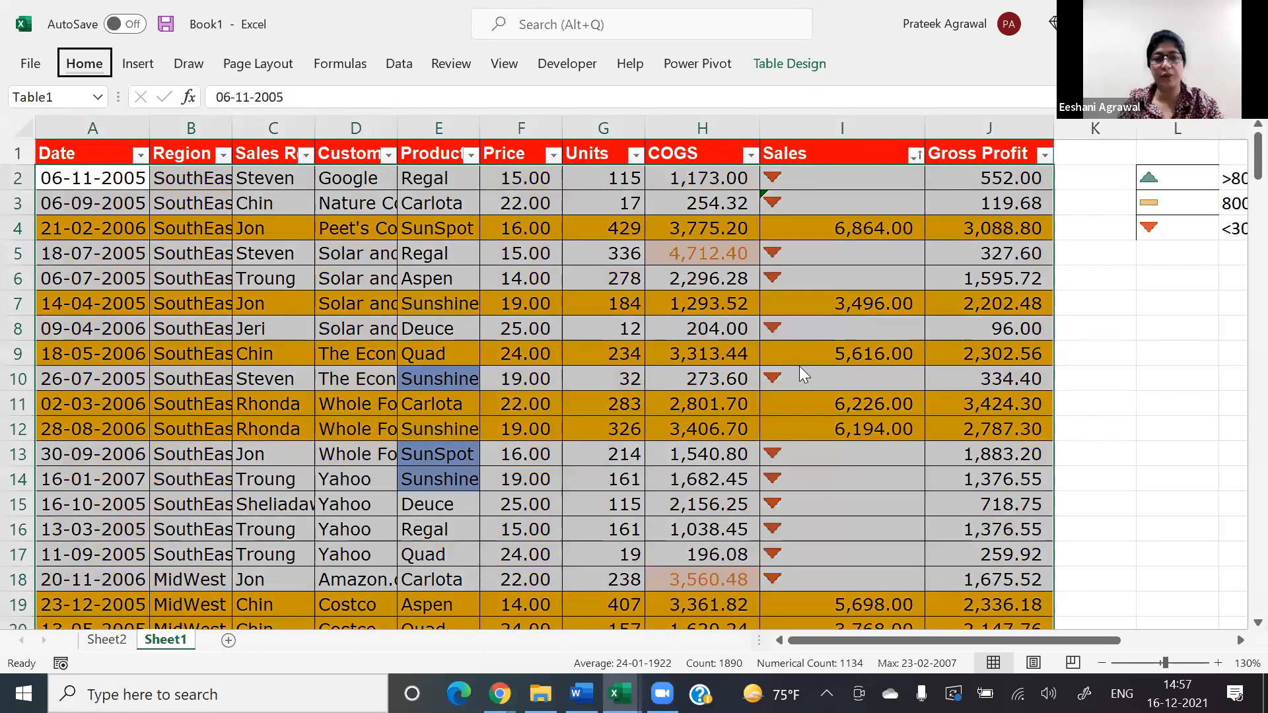
Step: Reopen the conditional formatting rules manager to review the table's rules, close it and deselect the records
key(alt+h)
key(l)
key(r)
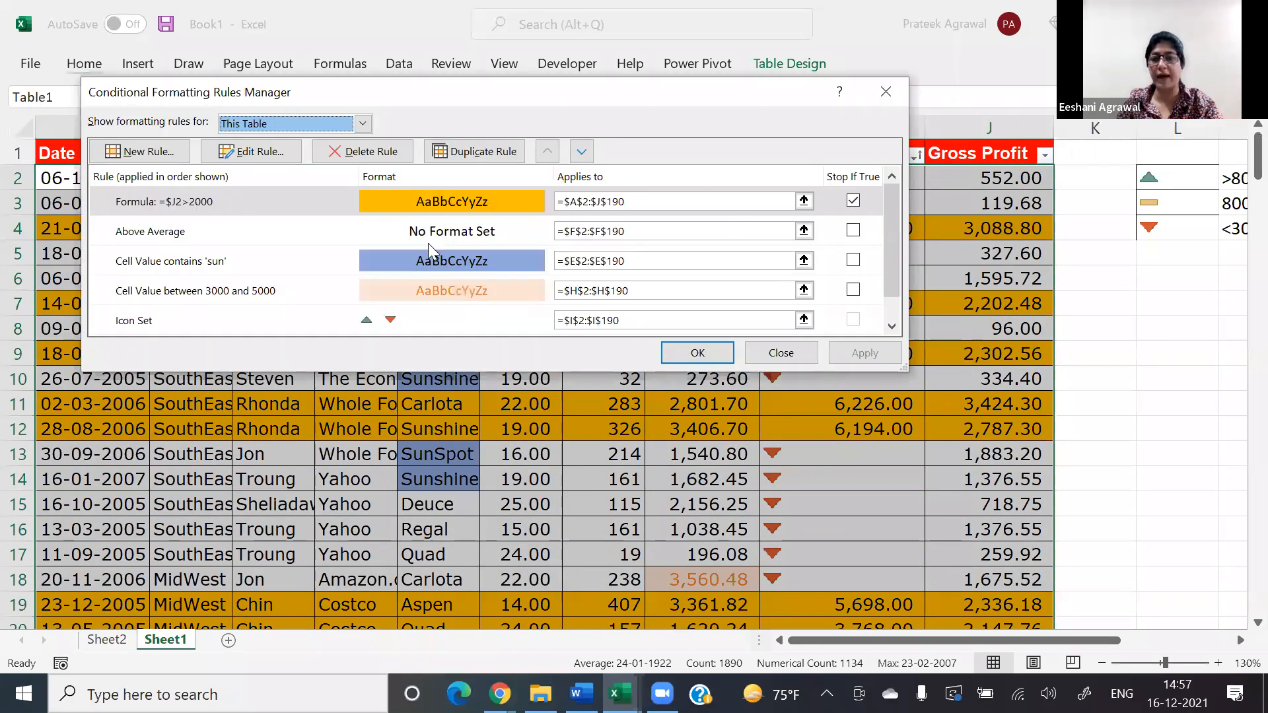
click(767, 360)
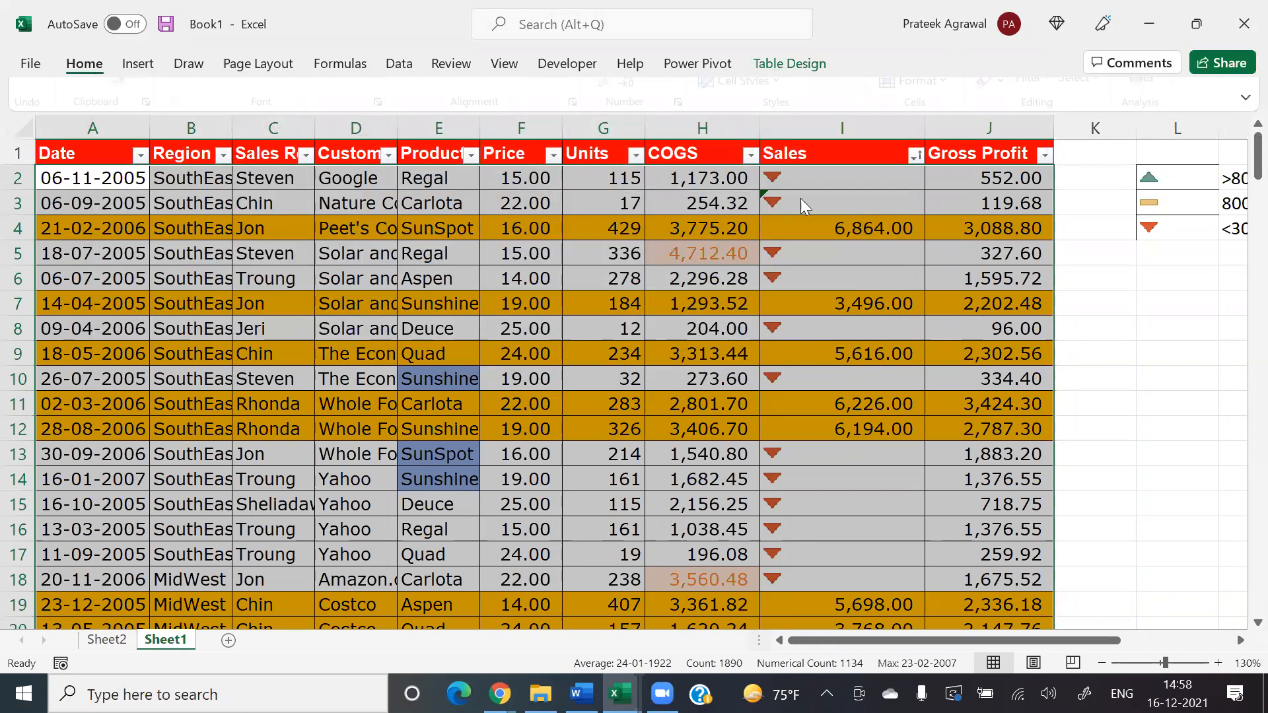
click(854, 98)
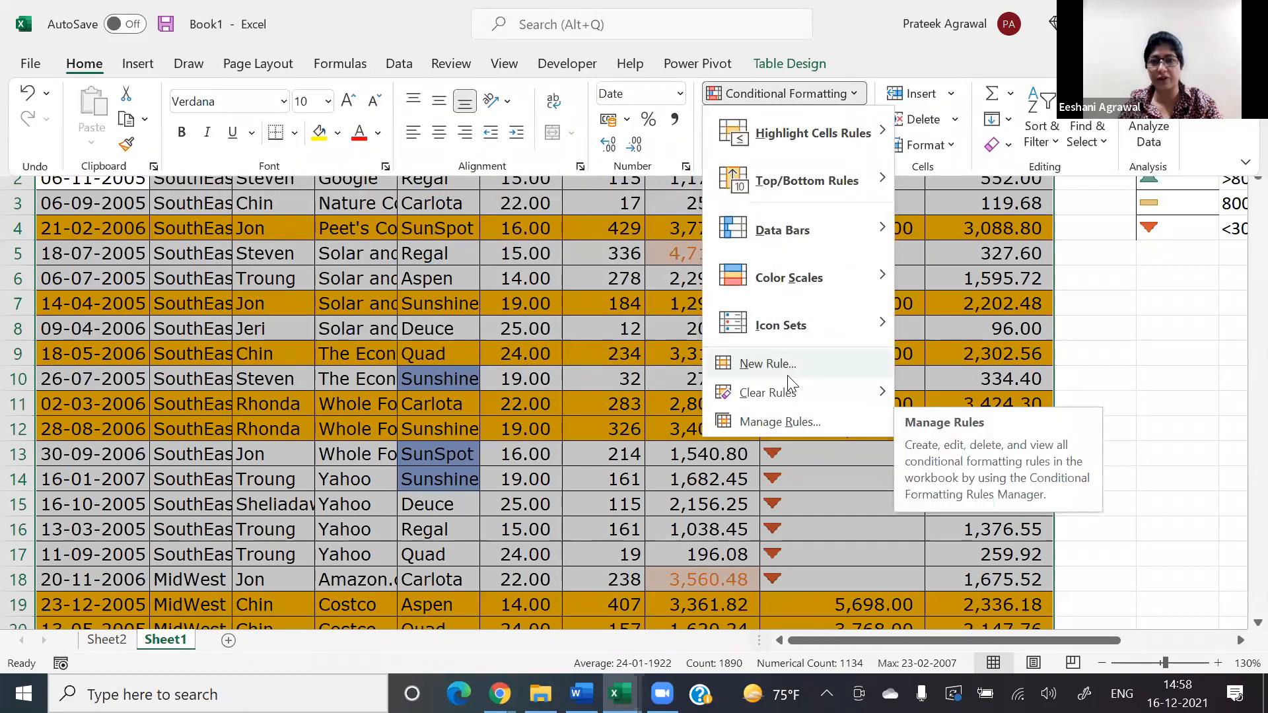
click(772, 421)
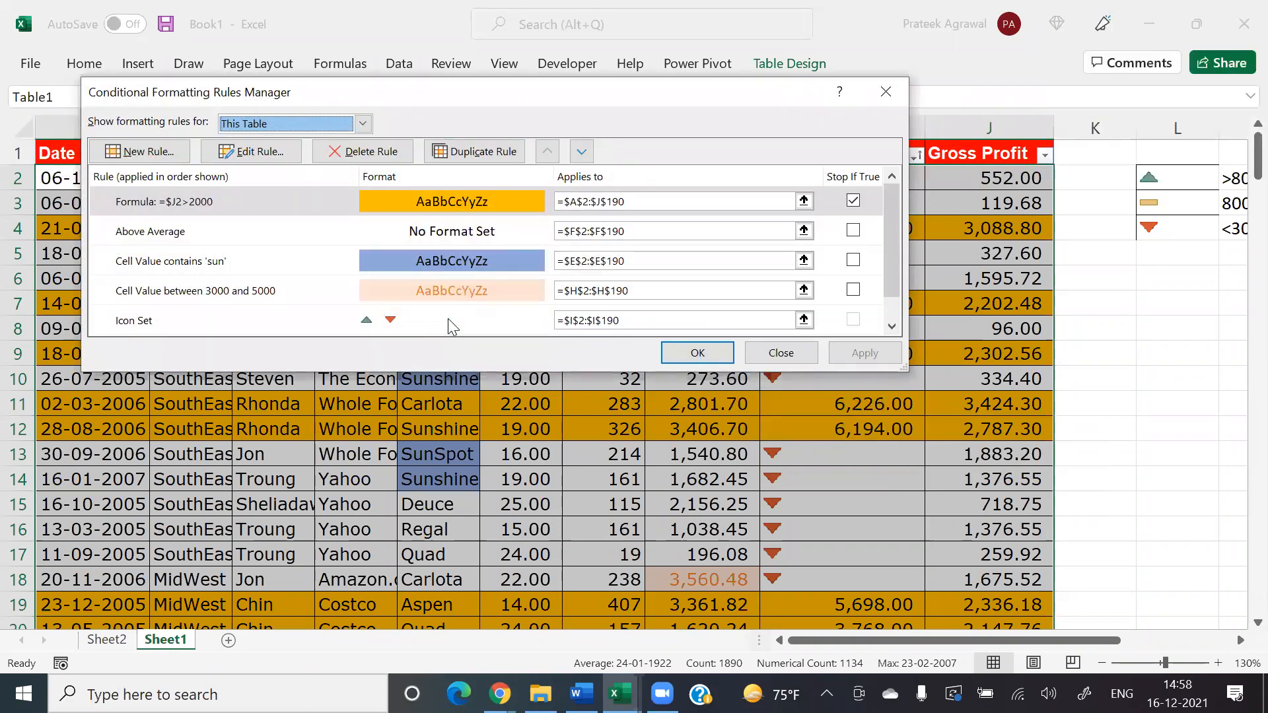
click(756, 355)
click(753, 351)
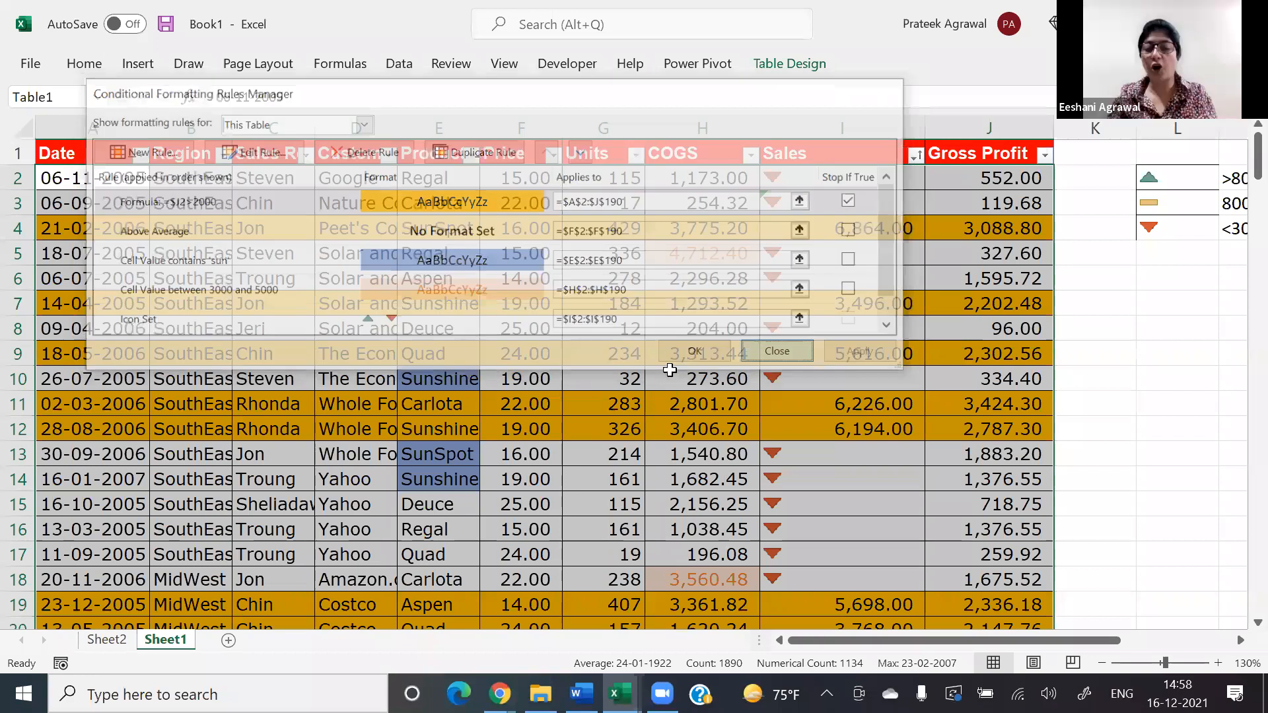
click(666, 370)
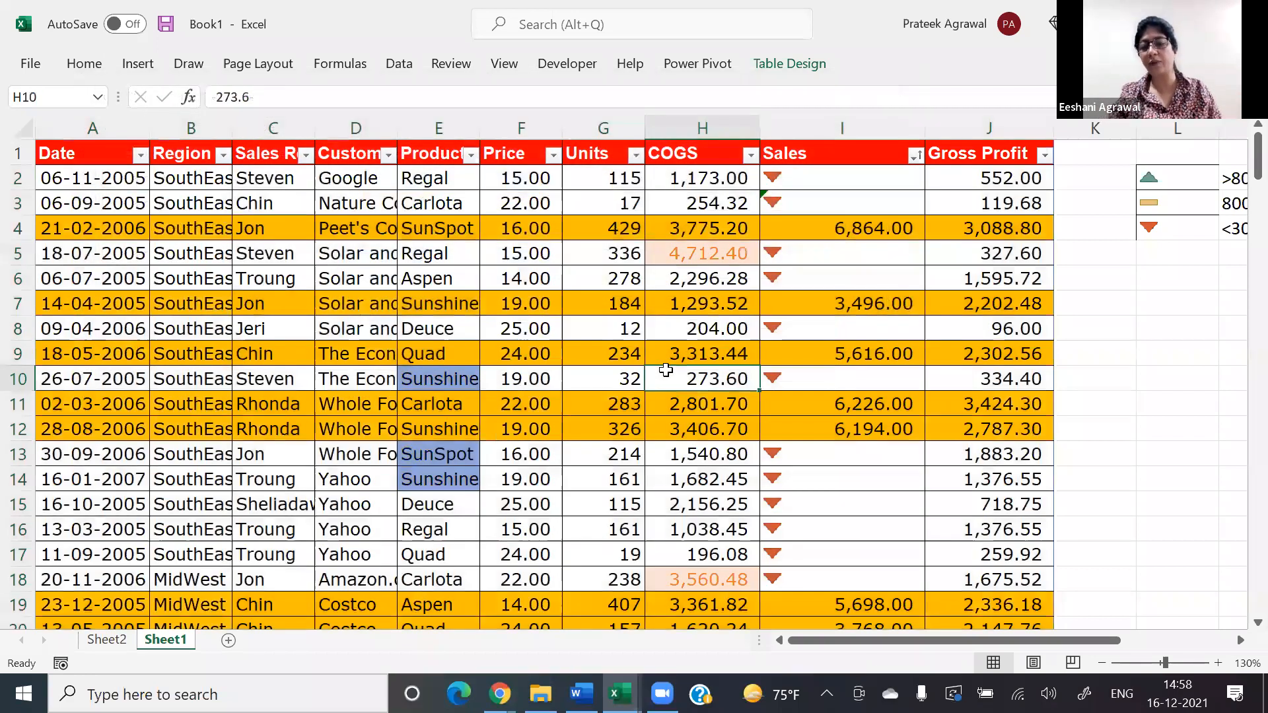
key(alt)
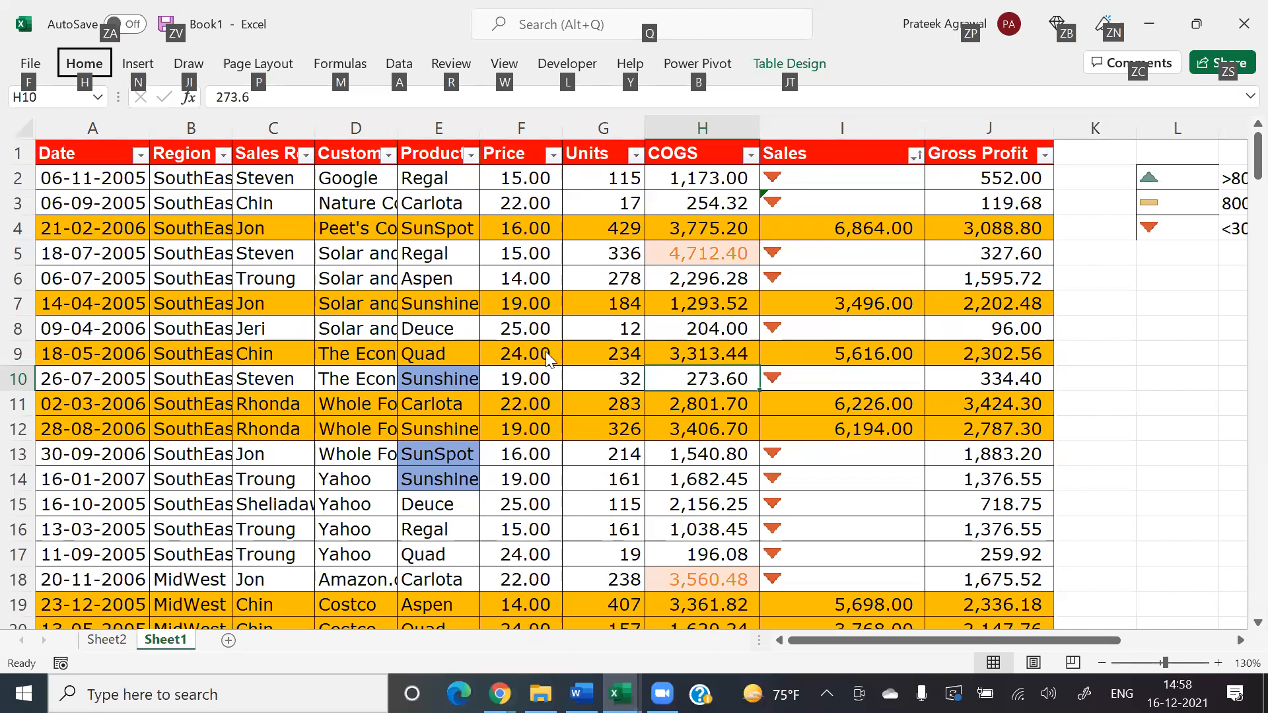
key(h)
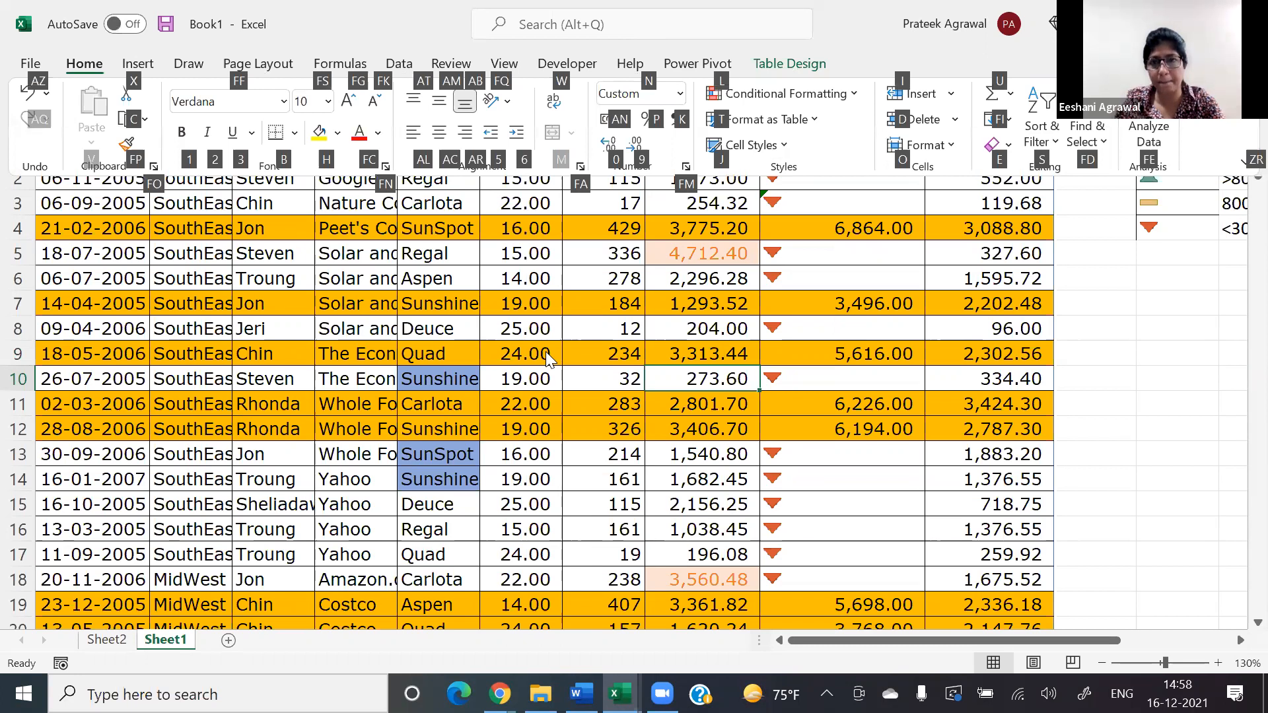
key(l)
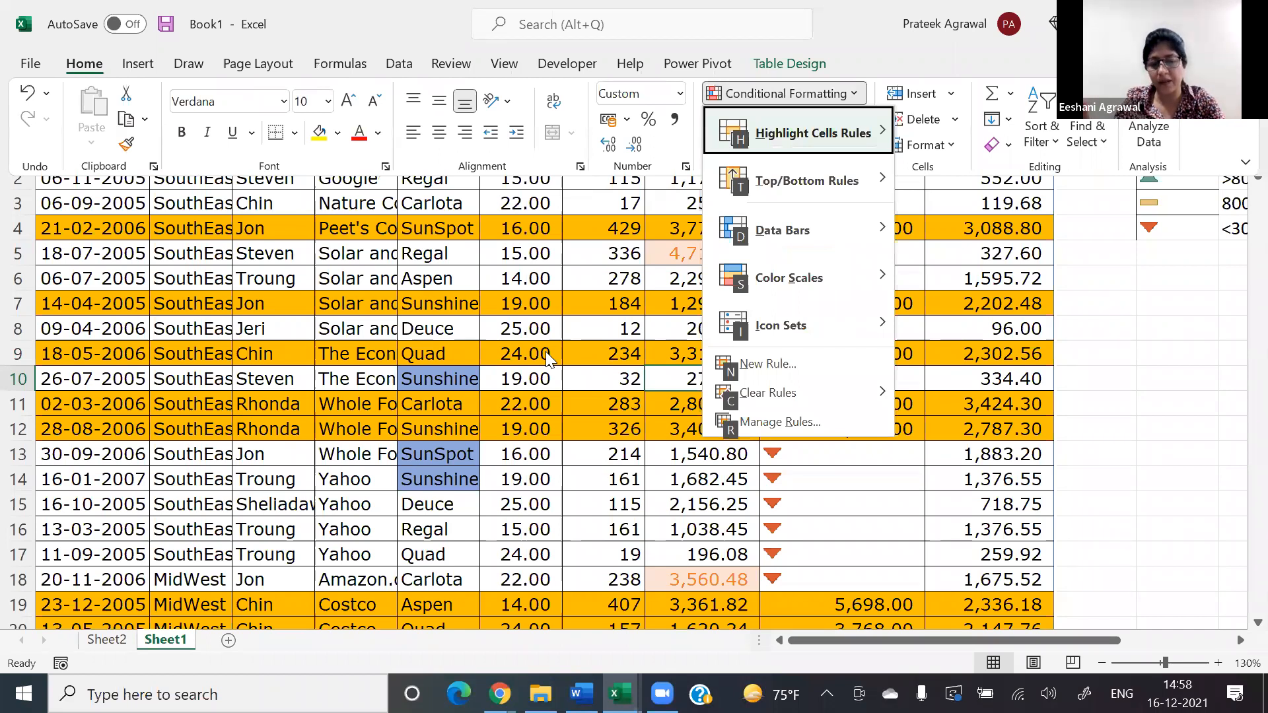
key(Escape)
key(Escape)
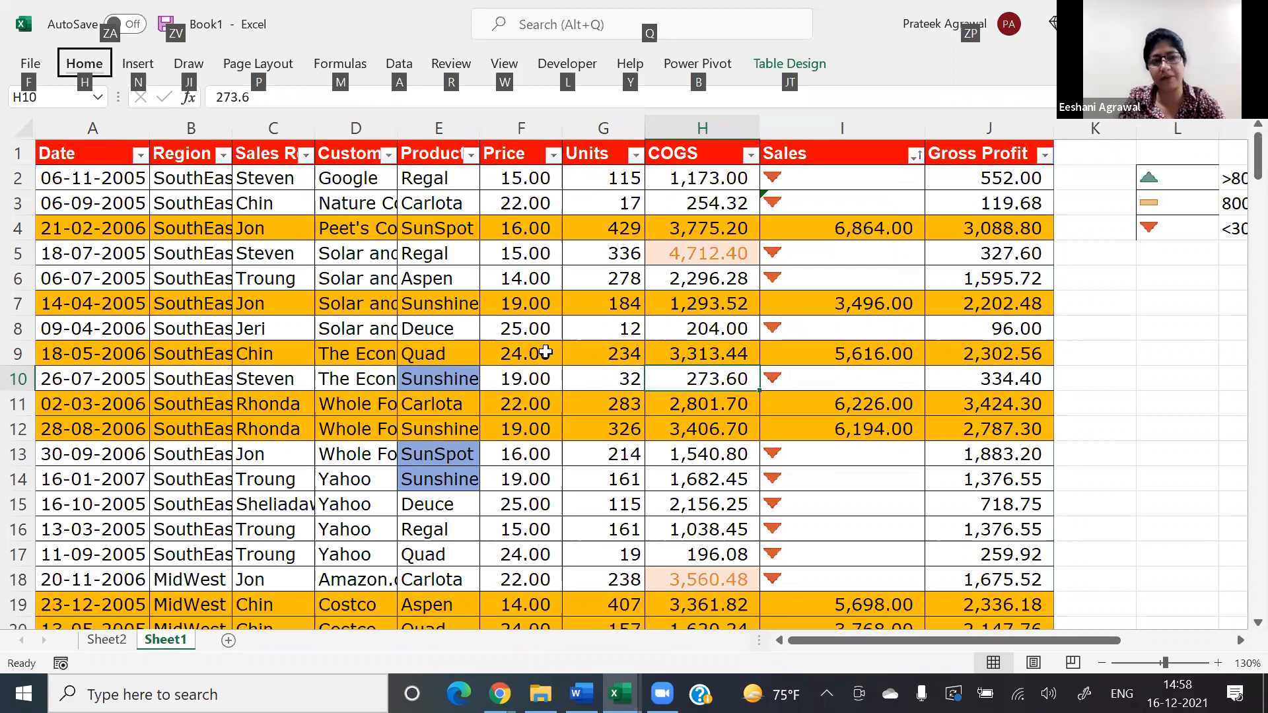
Step: In the conditional formatting rules manager, try the contains 'sun' rule first, then save it directly below the =$J2>2000 rule
key(Return)
key(l)
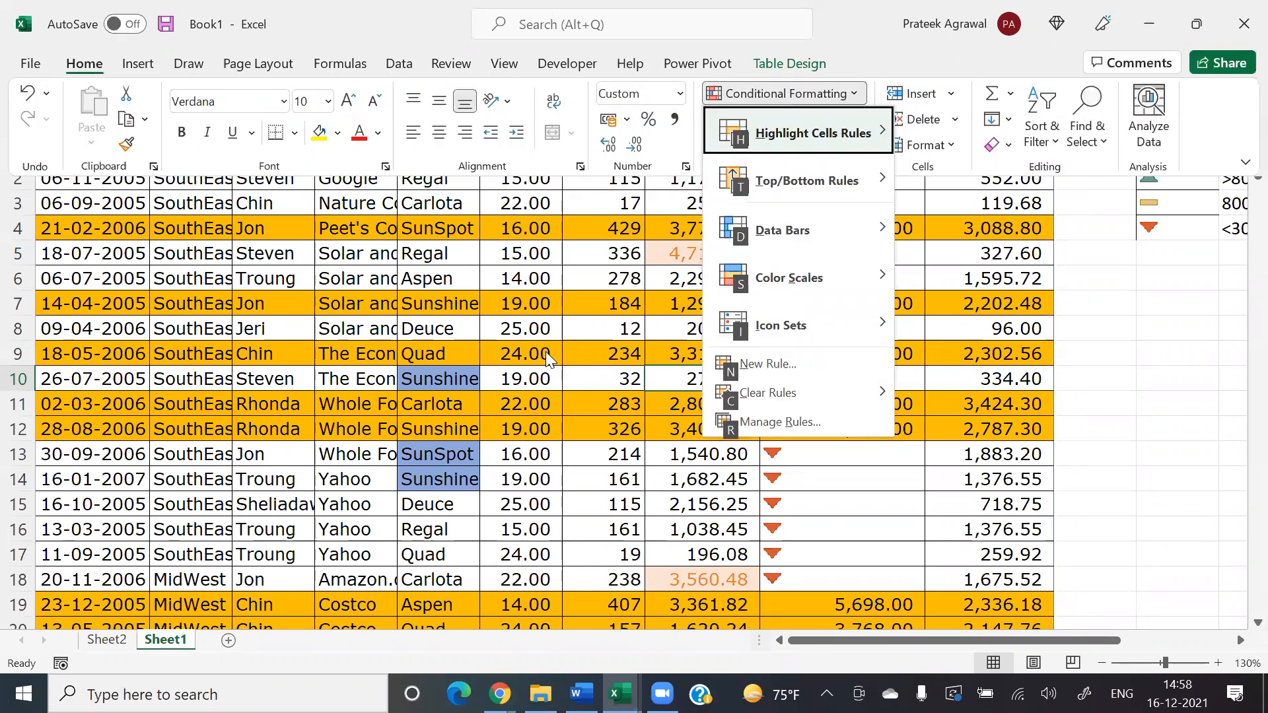
key(r)
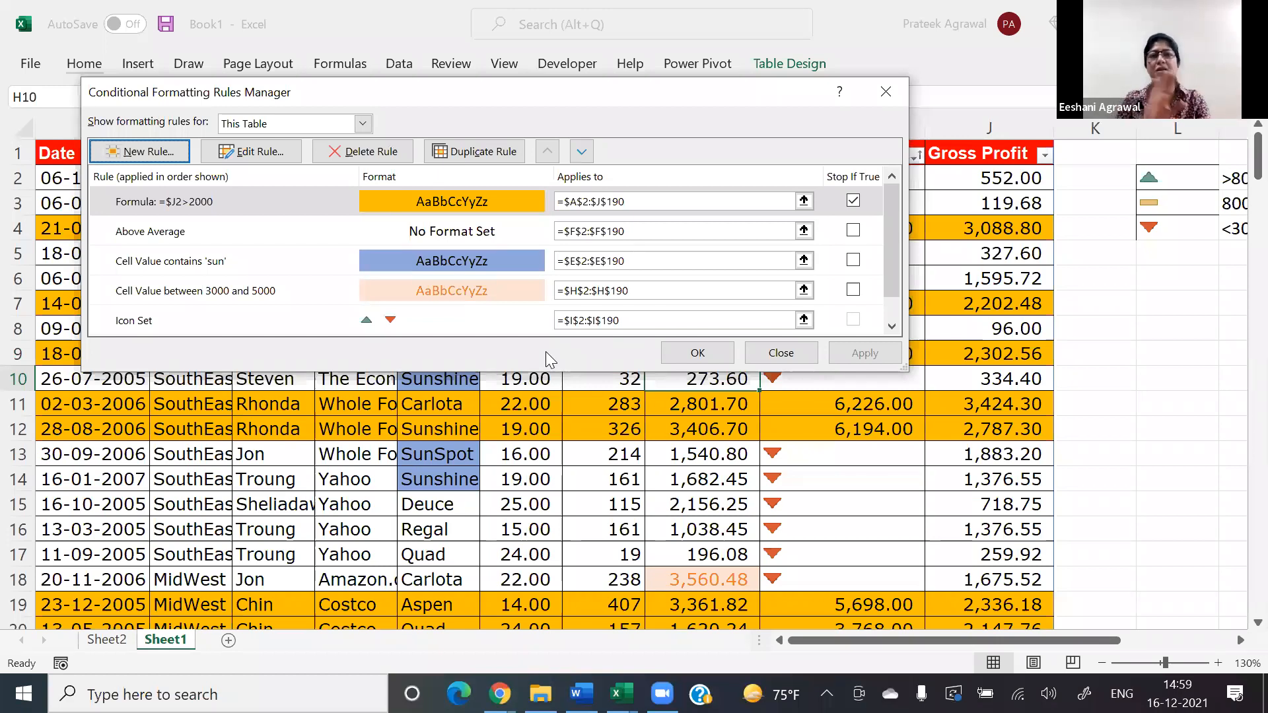
click(779, 1)
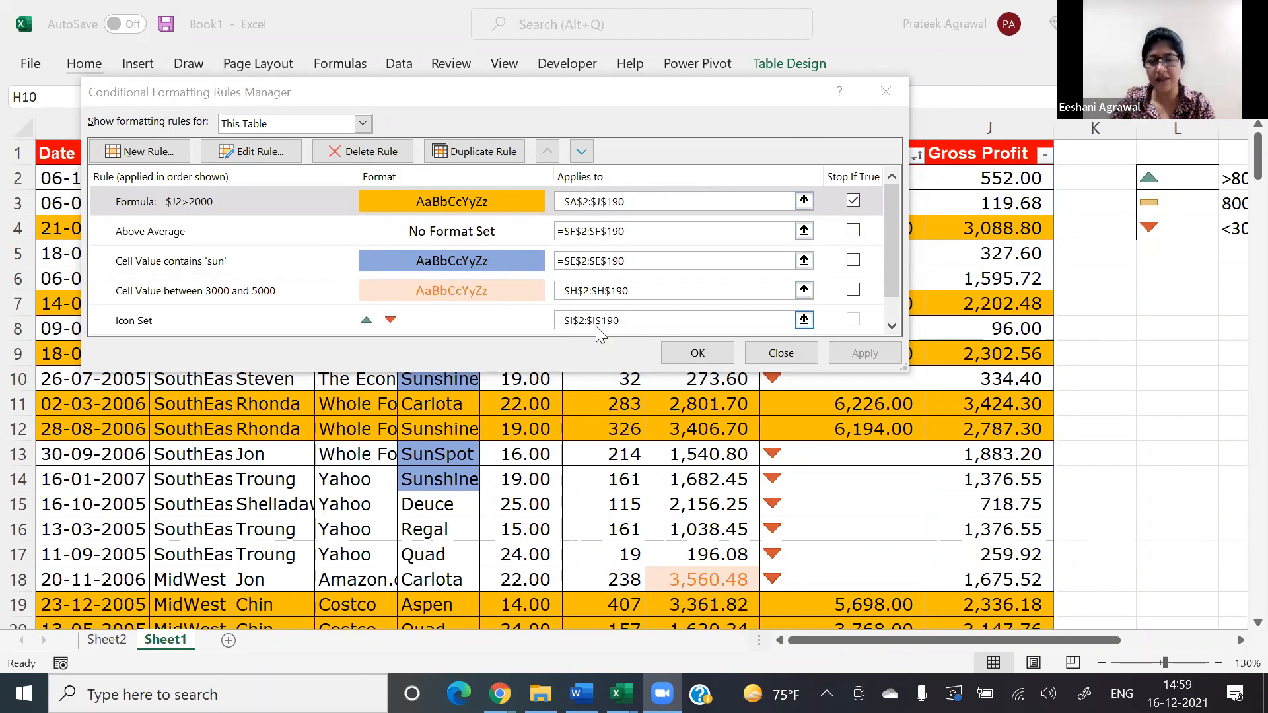
click(455, 204)
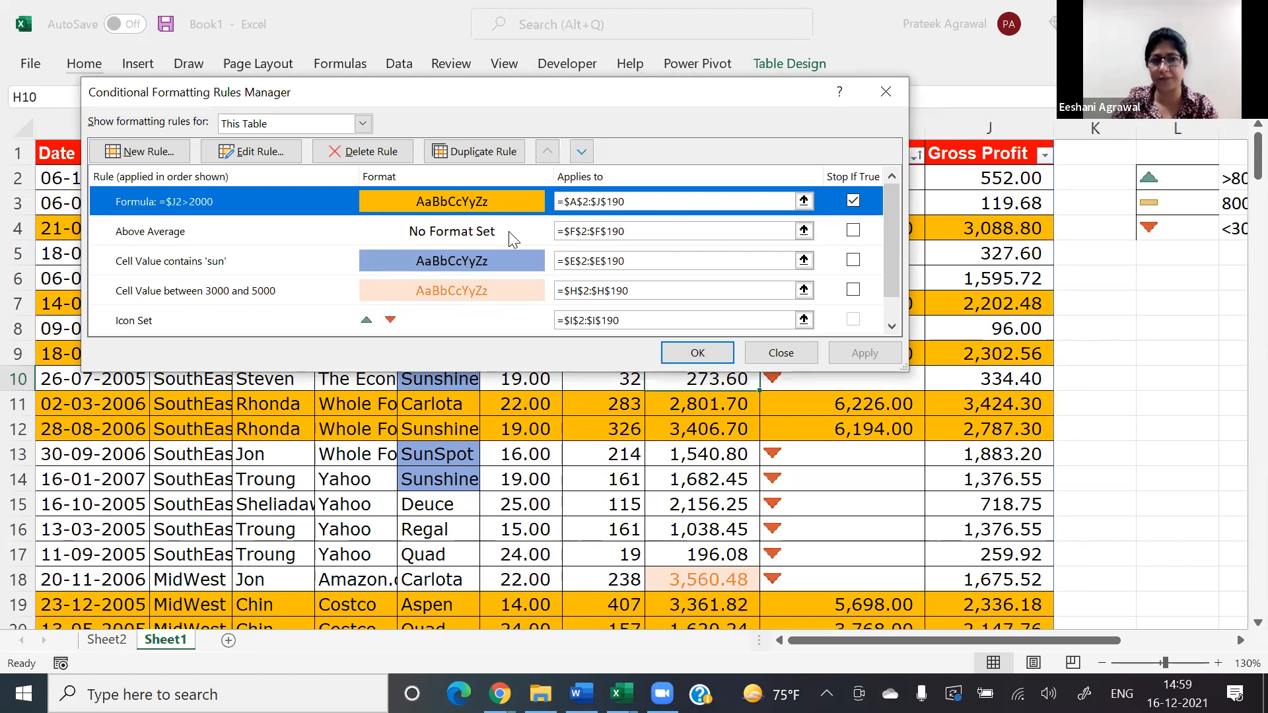
click(499, 266)
click(547, 155)
click(547, 154)
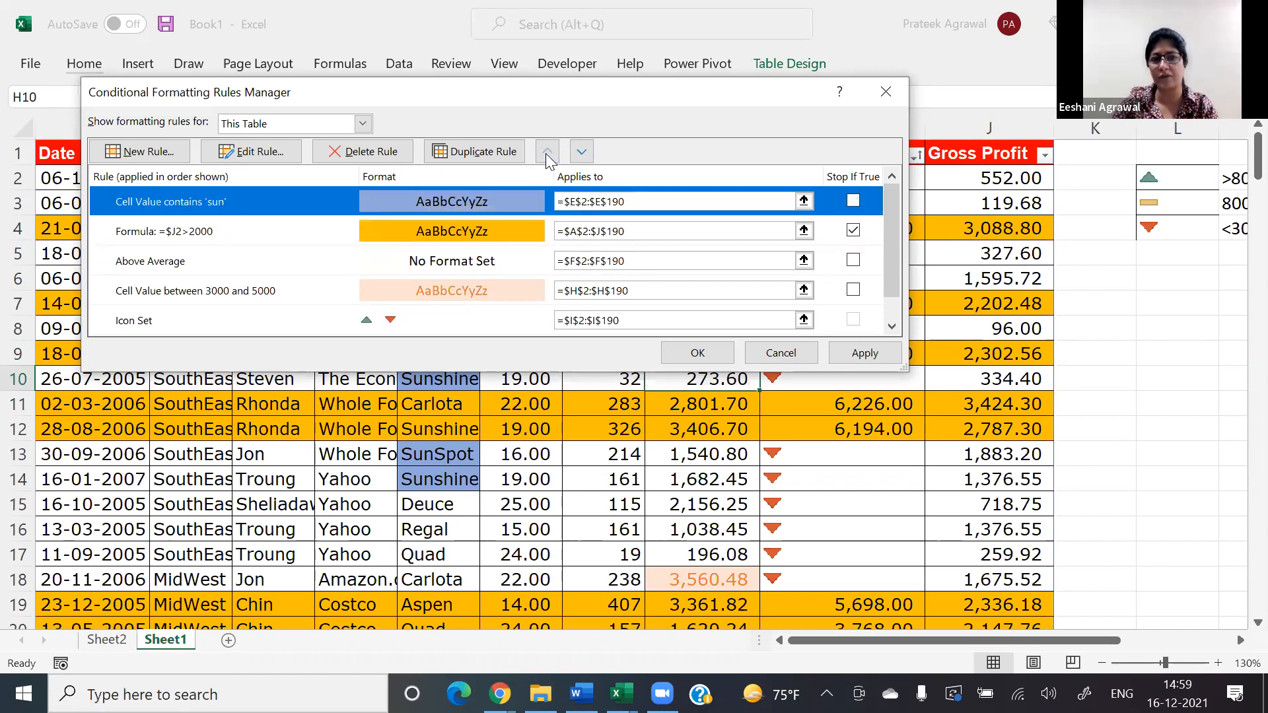
click(583, 153)
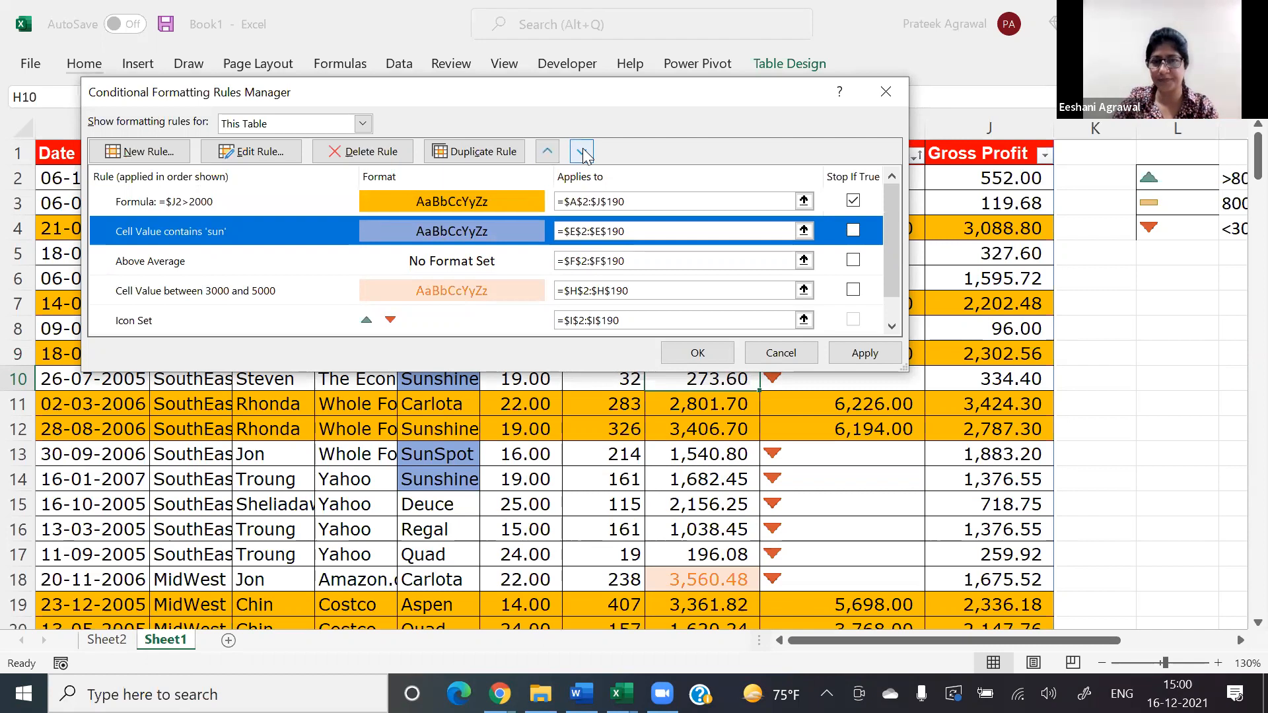
click(698, 352)
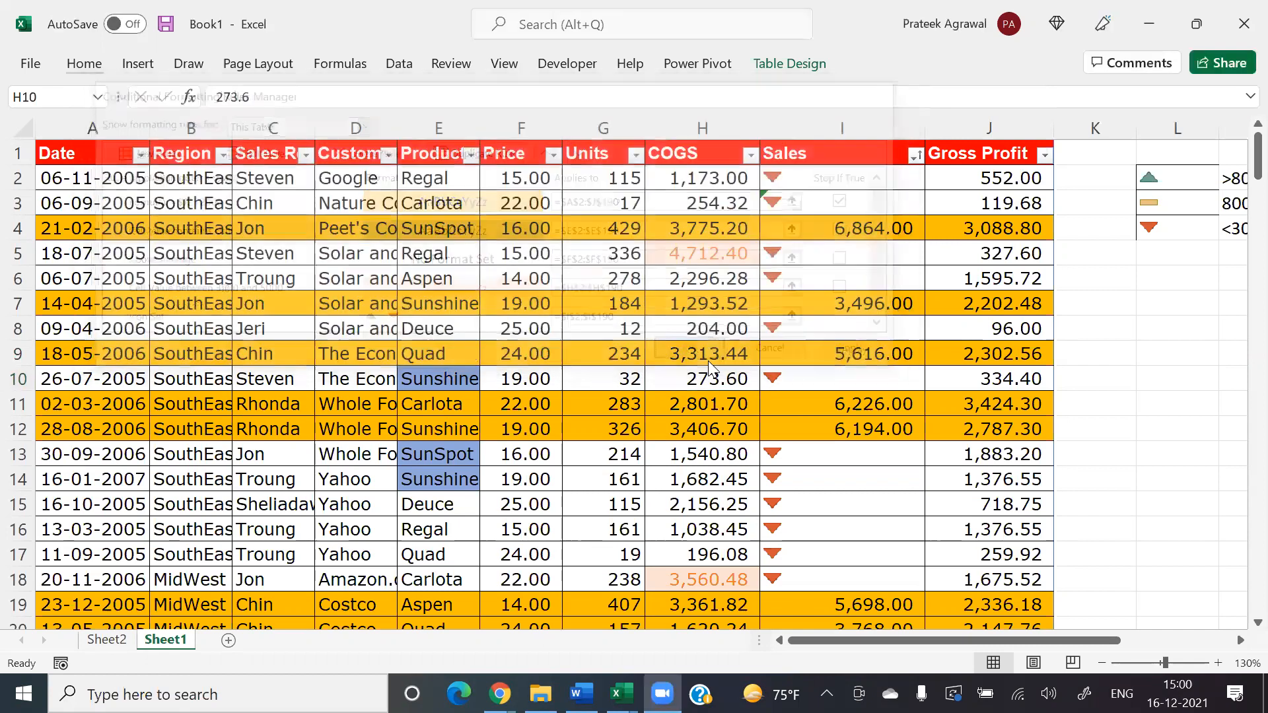
Step: Switch to the Finance_Data_Logical Functions_Solution workbook and read the highlighting tasks above the loan data on Exercise 3
key(alt+Tab)
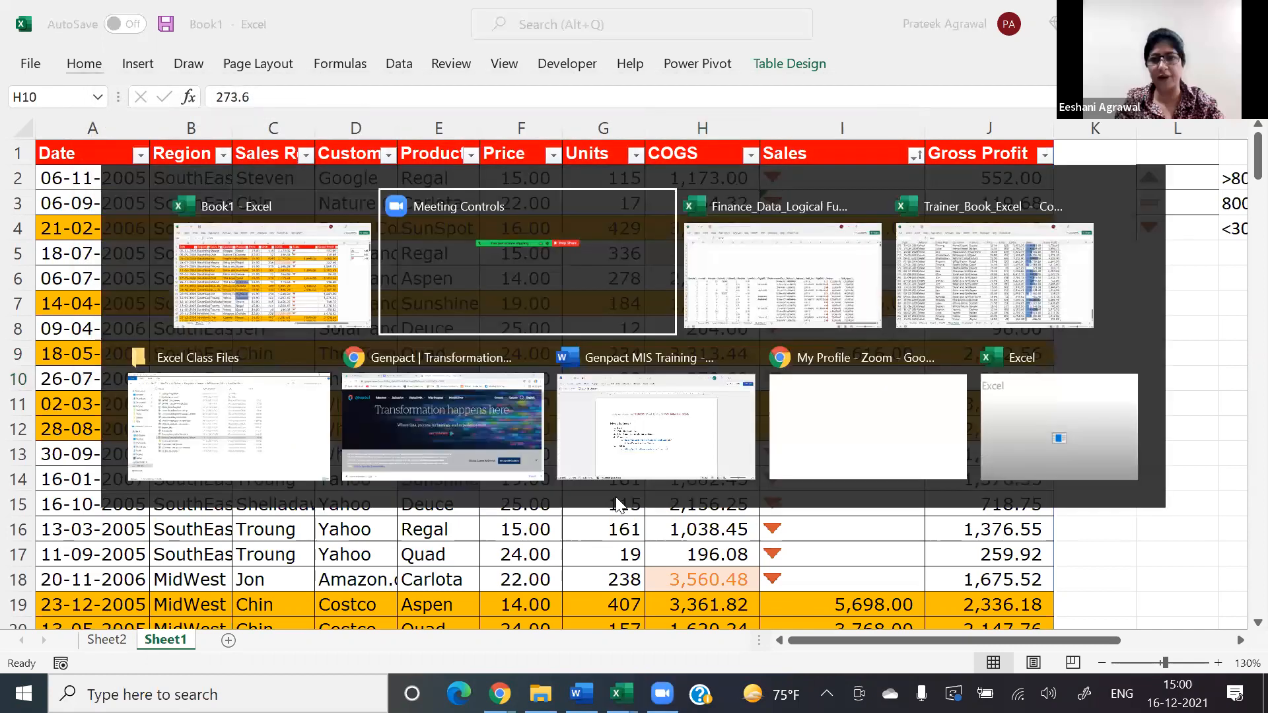
key(alt+Tab)
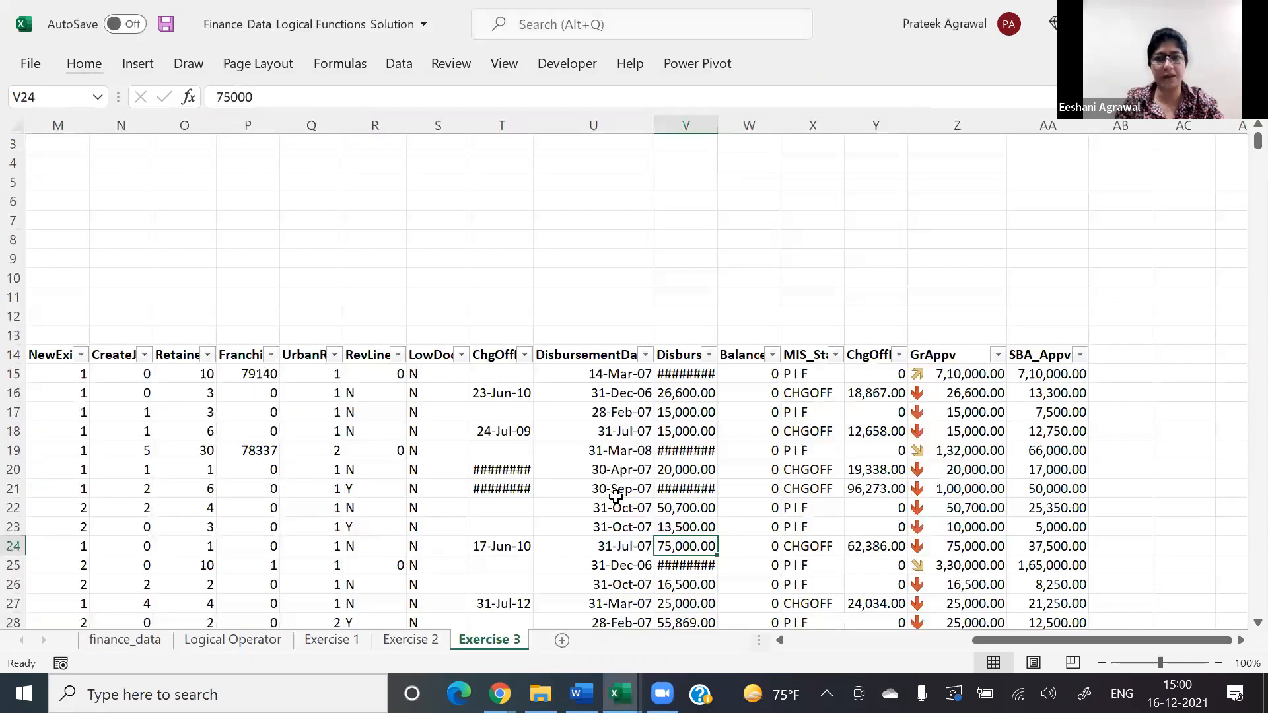
key(Left)
key(Left)
key(Left)
key(Left)
key(Left)
key(Left)
key(Left)
key(Left)
key(Left)
key(Left)
key(Left)
key(Left)
key(Left)
key(Left)
key(Left)
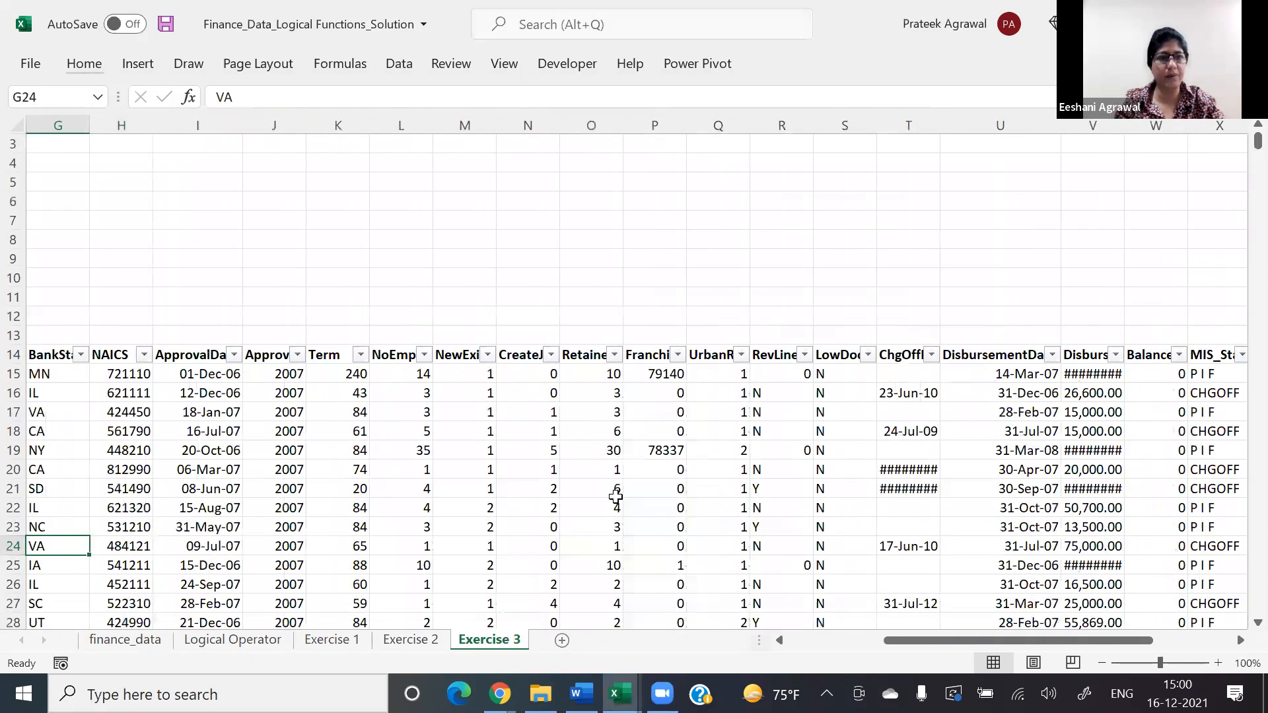
key(Left)
key(Left)
key(Left)
key(Left)
key(Left)
key(Left)
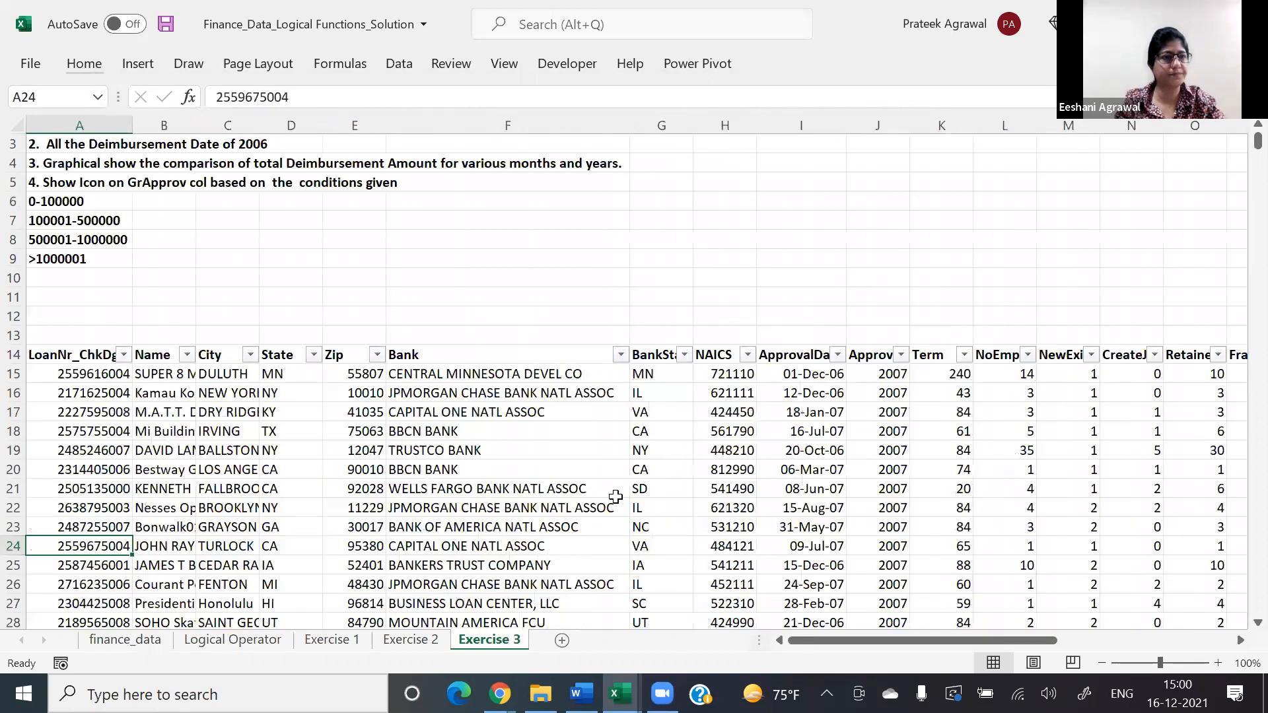
key(Up)
key(Up)
key(Up)
key(Up)
key(Up)
key(Up)
key(Up)
key(Up)
key(Up)
key(Up)
key(Up)
key(Up)
key(Up)
key(Up)
key(Up)
key(Up)
key(Up)
key(Up)
key(Up)
key(Up)
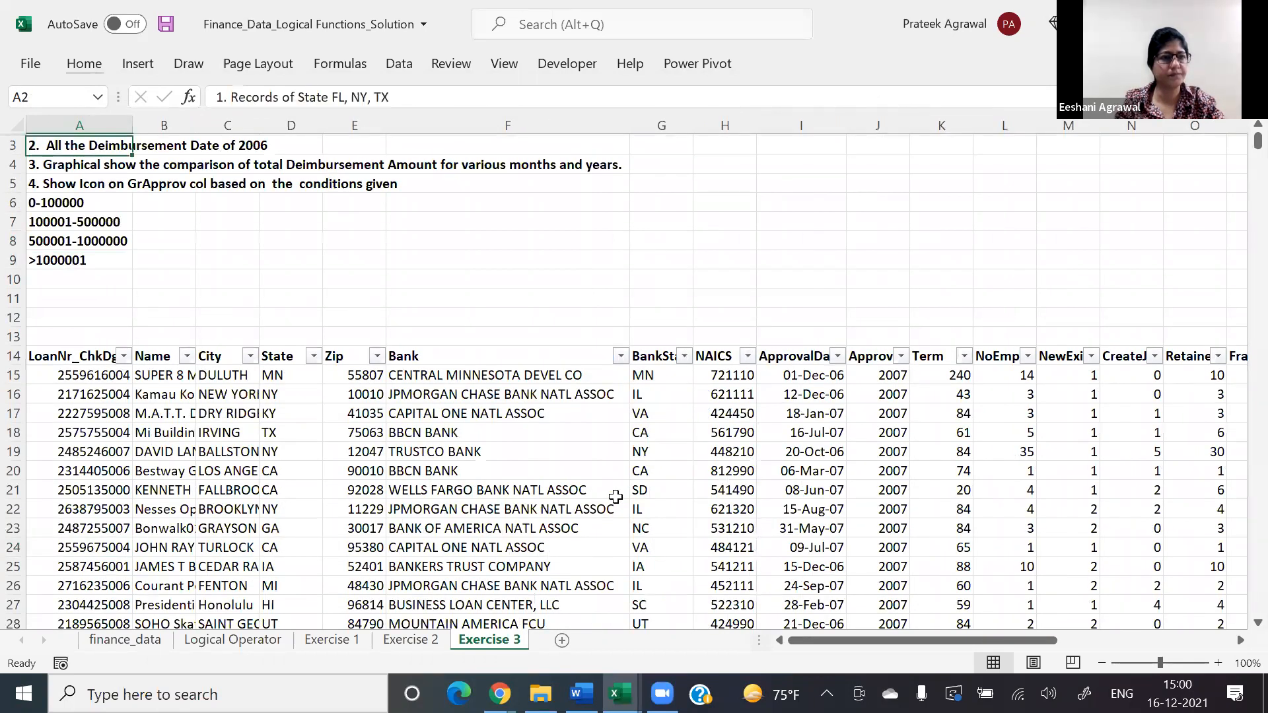
key(Down)
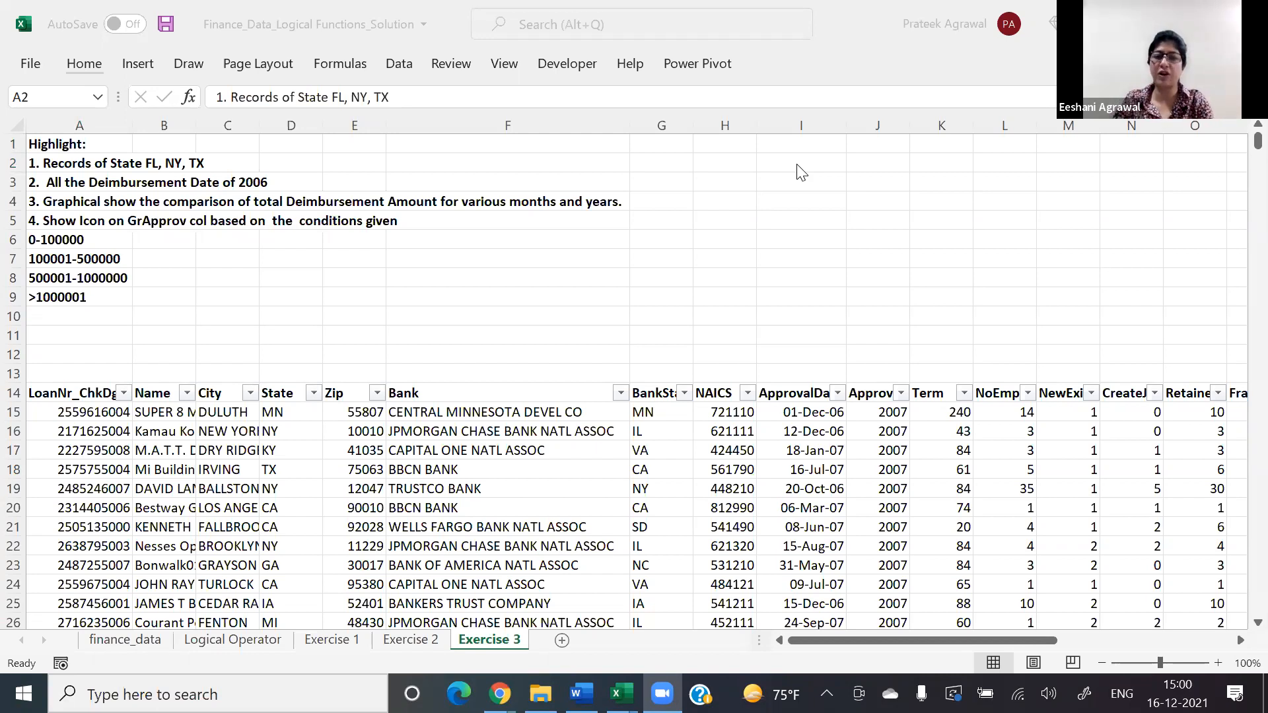
Step: Format the Exercise 3 loan data in A14:AA3359 as a table with headers, using a light blue style, and deselect it
click(616, 436)
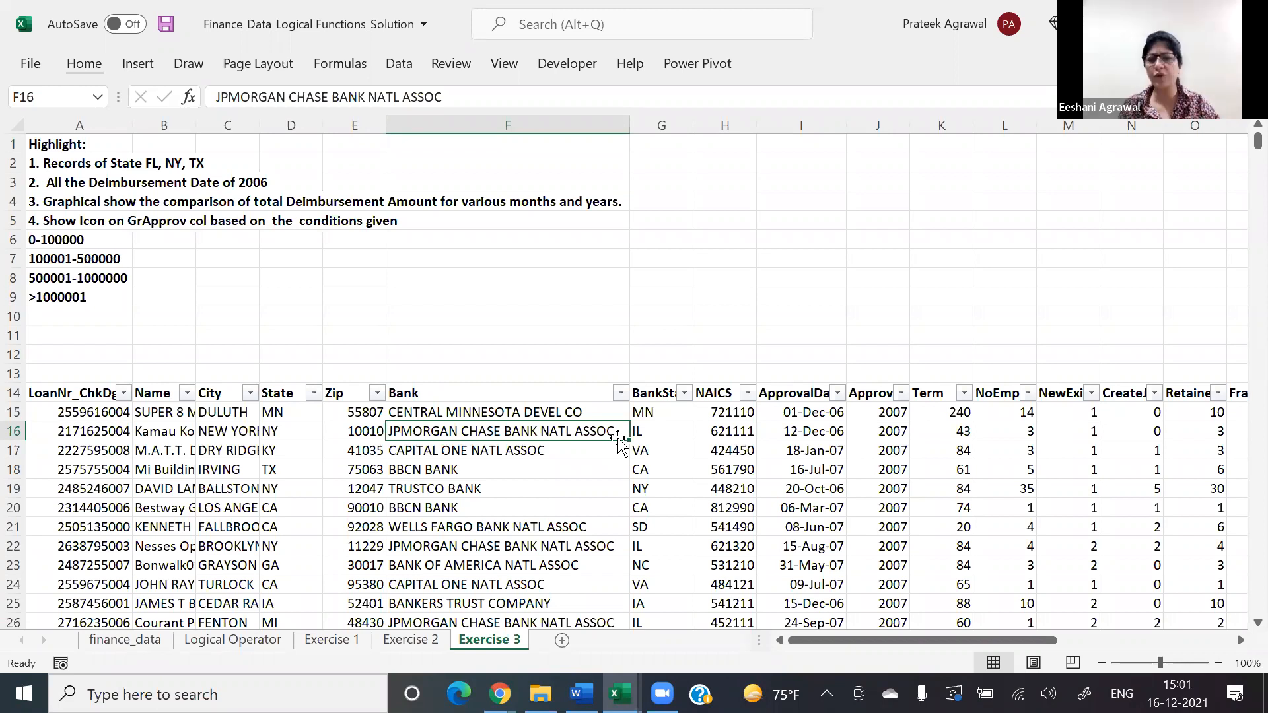
click(82, 64)
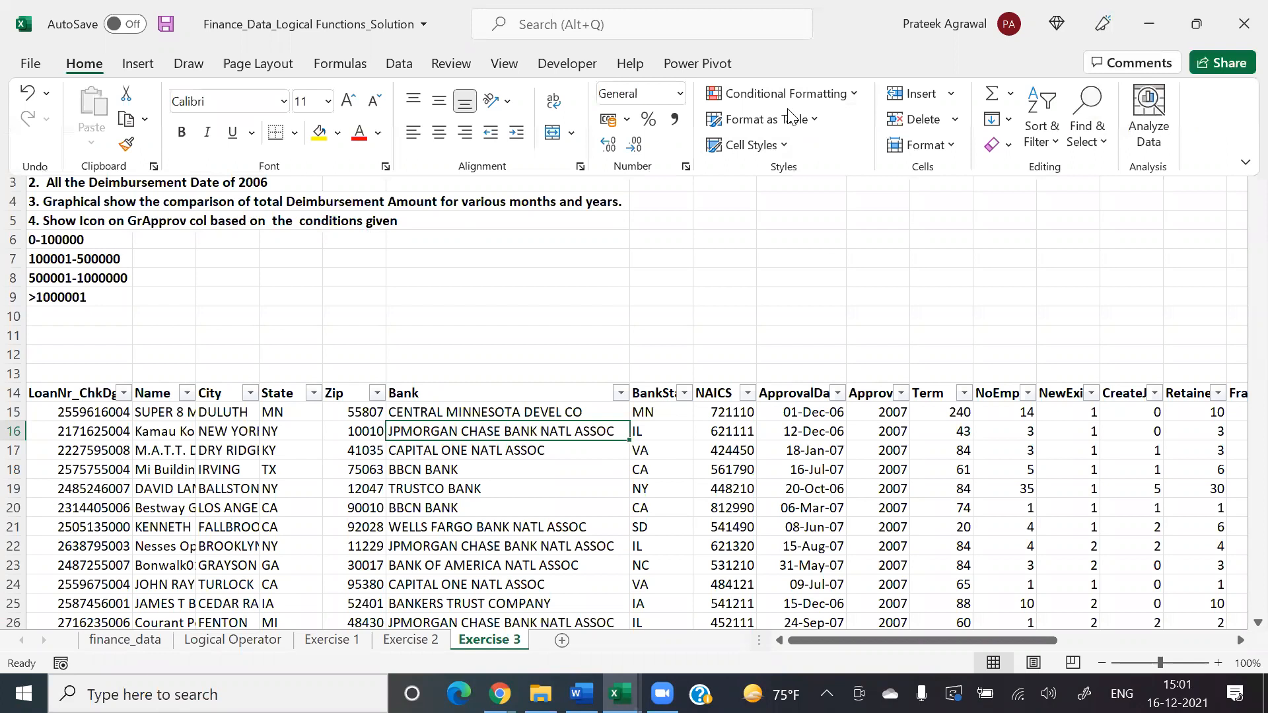
click(764, 123)
click(795, 237)
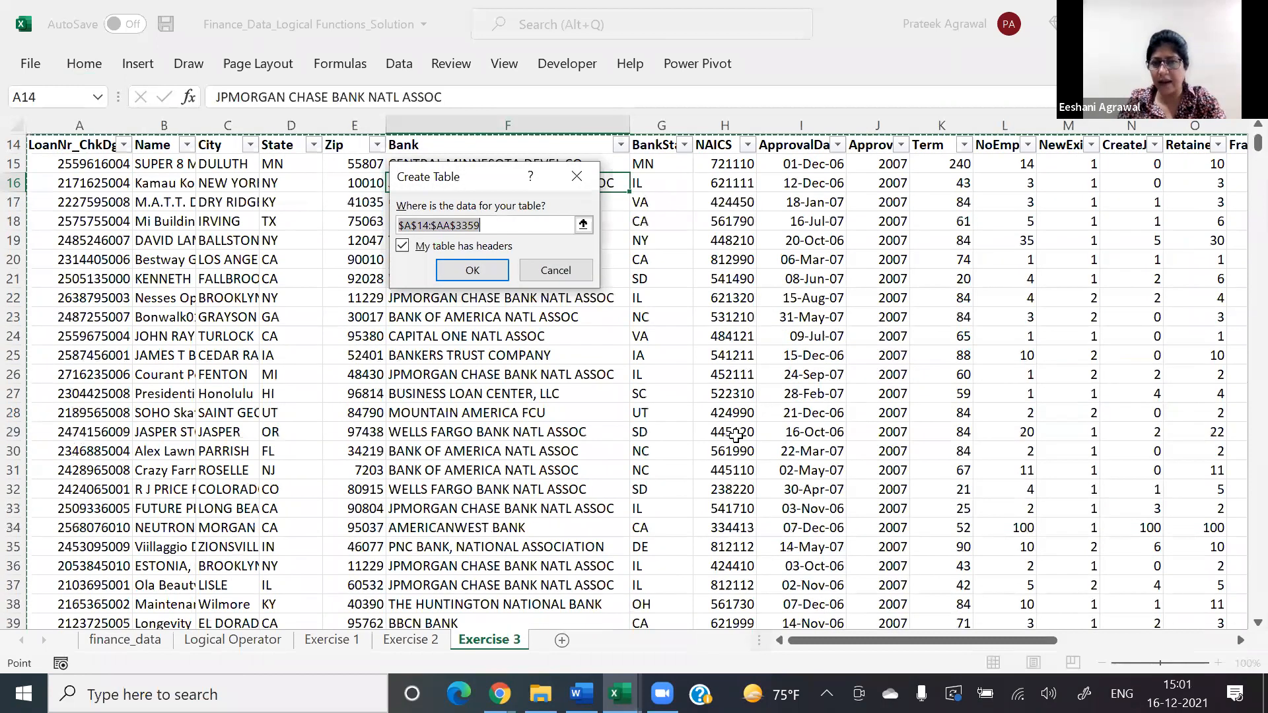
key(Return)
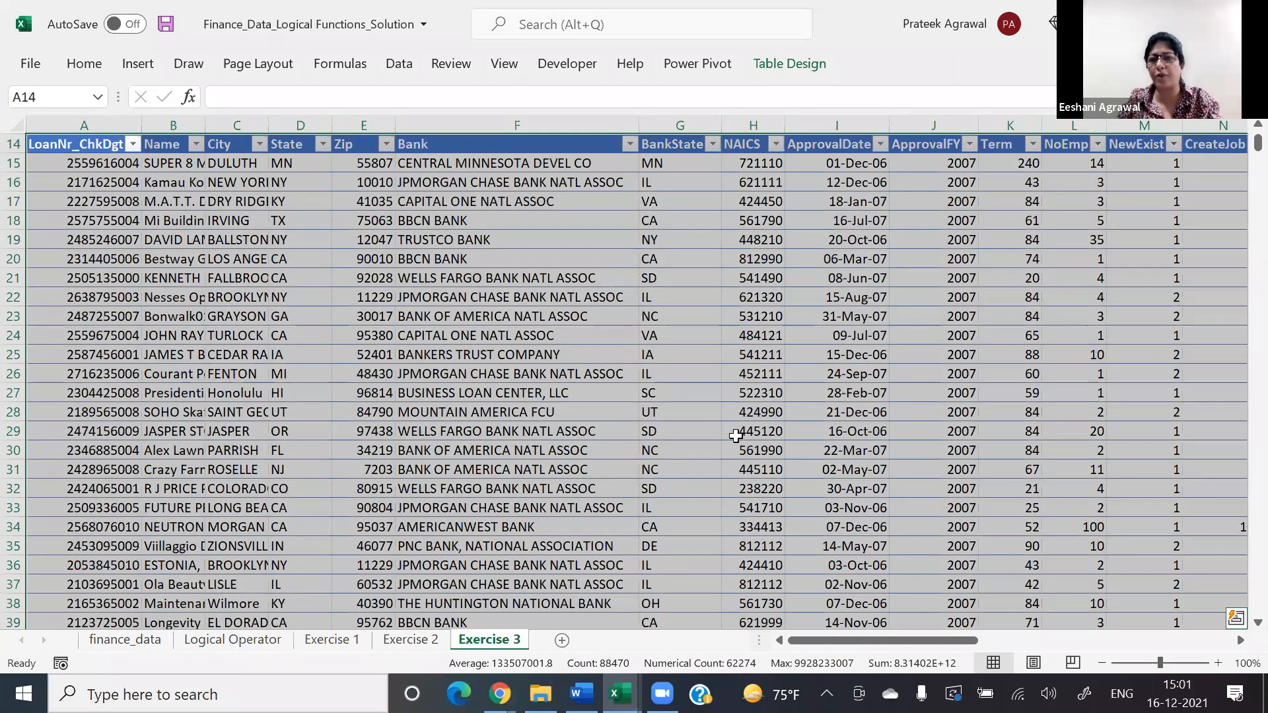
click(736, 436)
Step: Add a row directly below the loan table's last record by entering 10000 in the GrAppv column (Z3360)
click(836, 240)
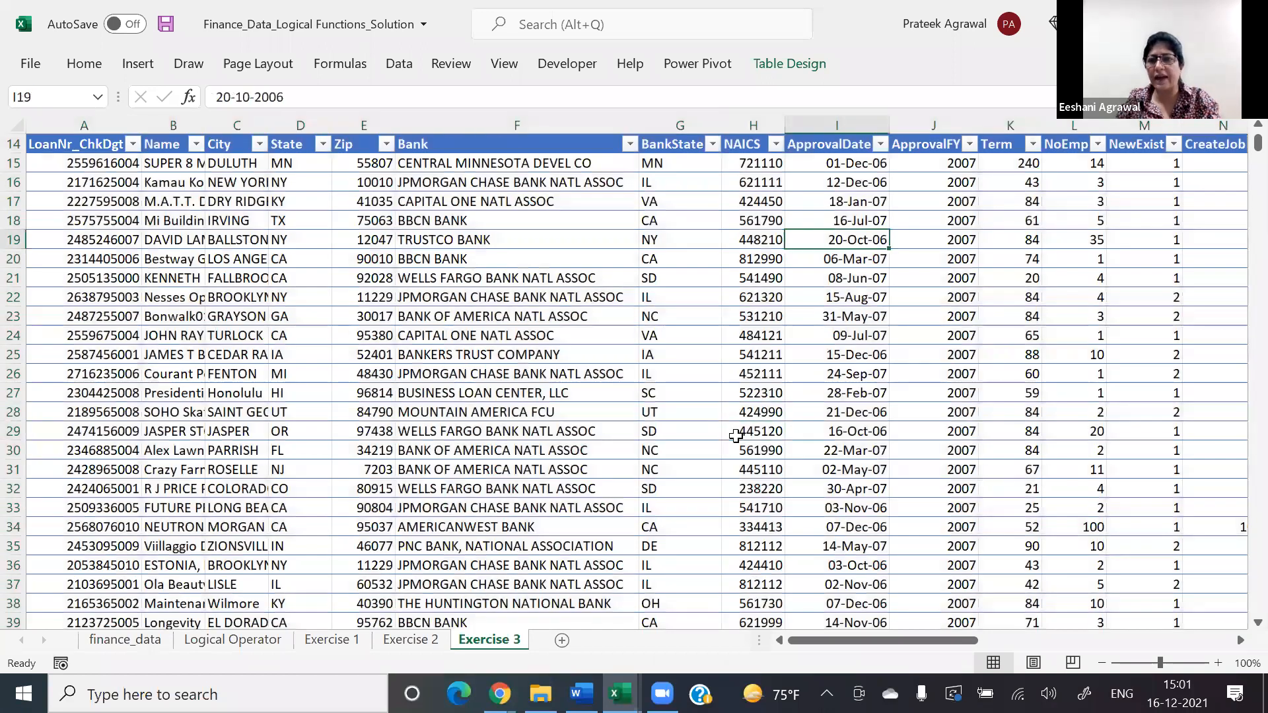
key(Right)
key(Right)
key(Right)
key(Right)
key(Right)
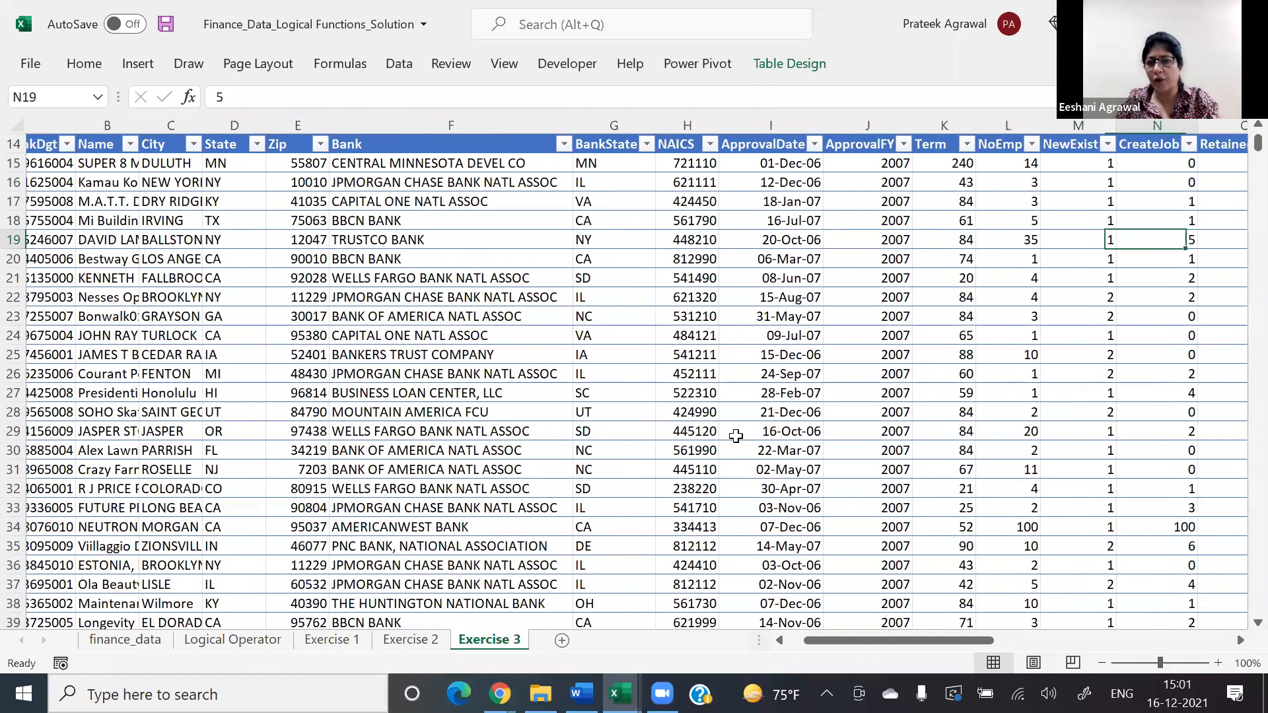
key(Right)
key(Right)
scroll(736, 436, right, 1)
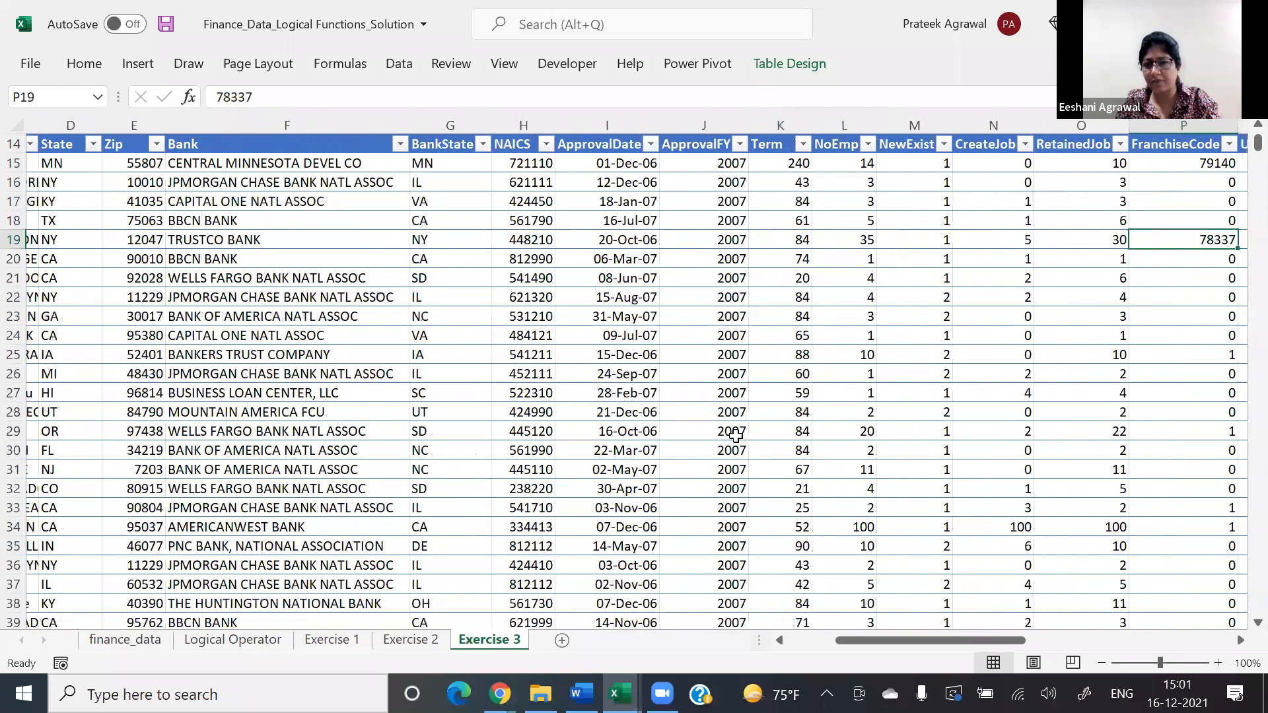
key(ctrl+Right)
key(ctrl+Right)
key(ctrl+Right)
key(Left)
key(ctrl+Down)
key(Down)
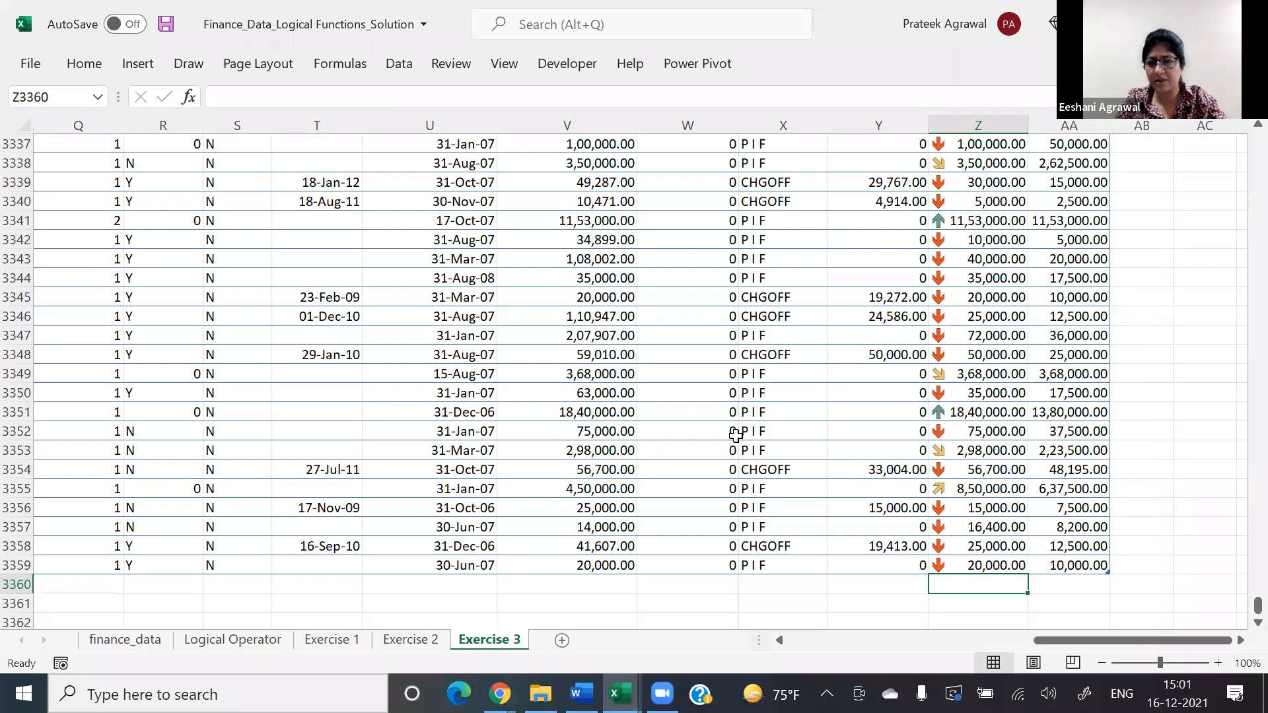
text(10000)
key(ctrl+Return)
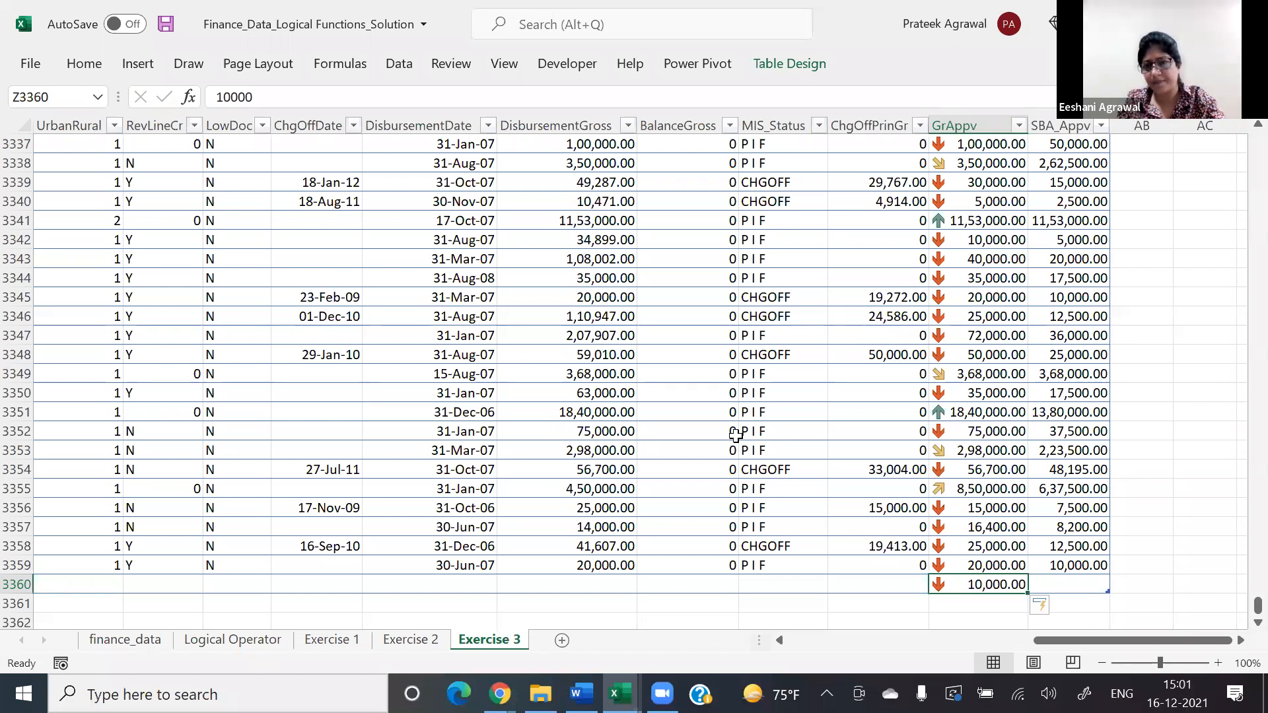
Step: Set the GrAppv amount in Z3360 to 900000
text(900000)
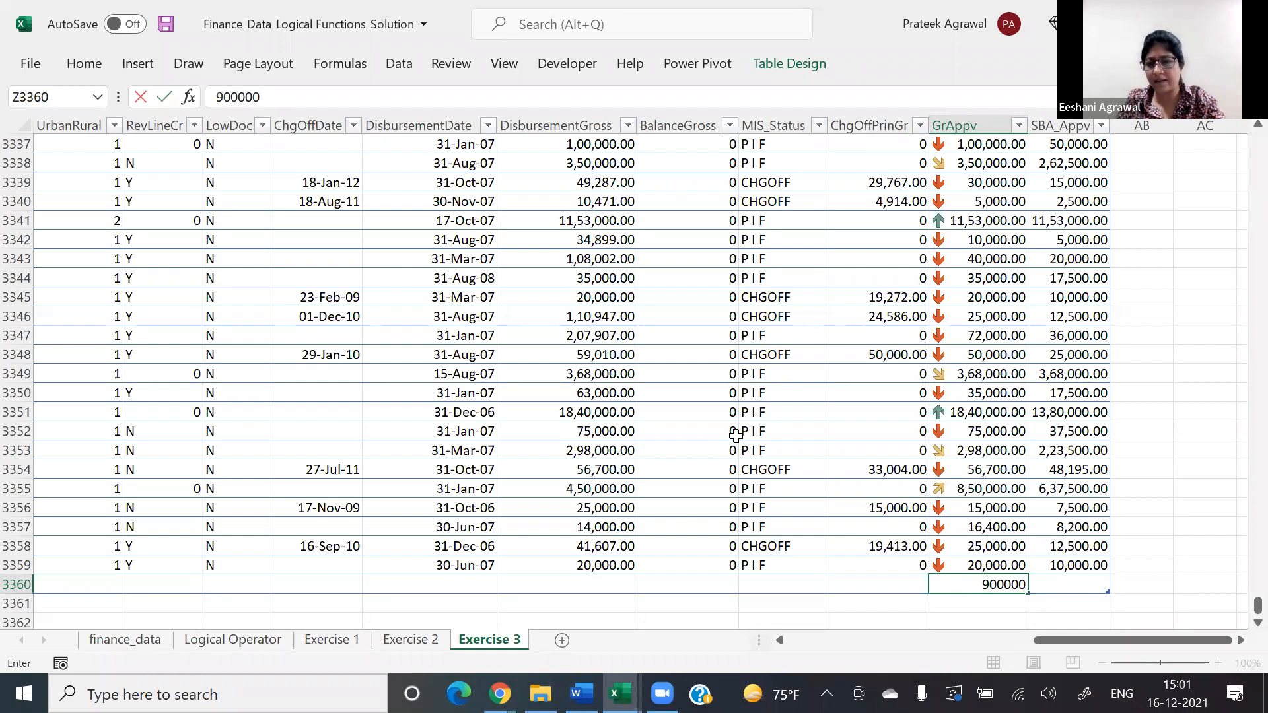
key(ctrl+Return)
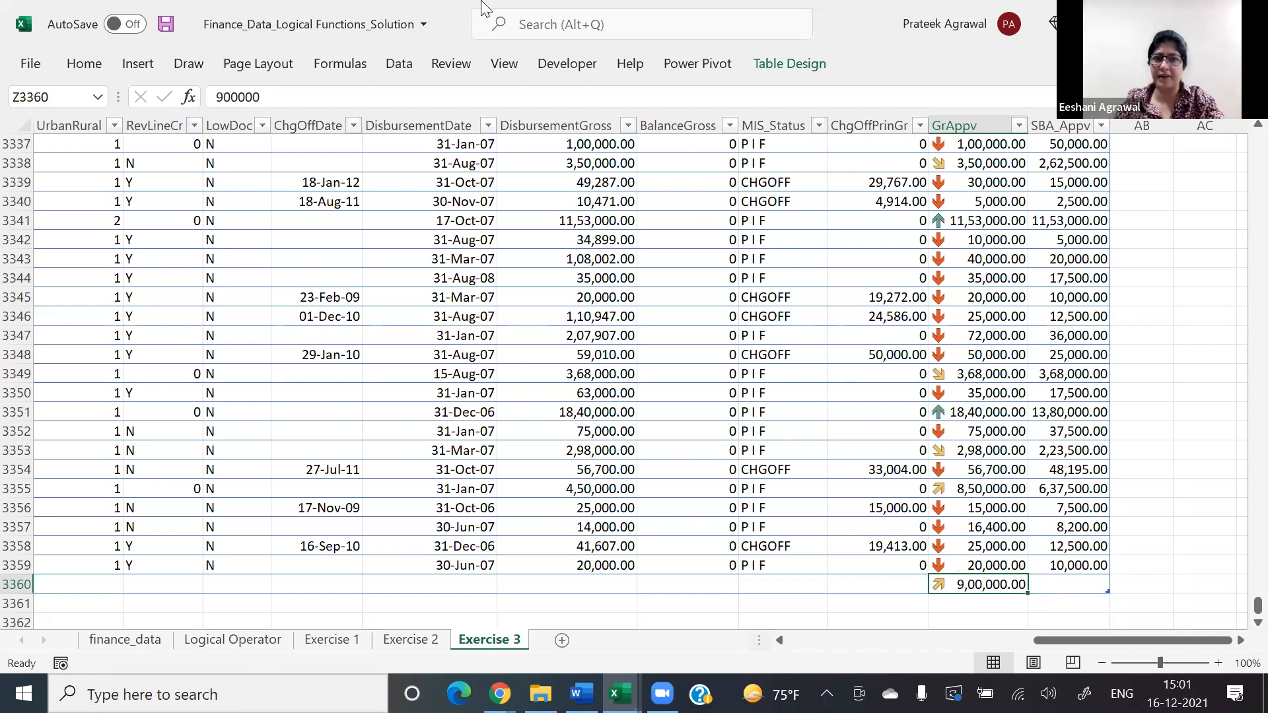
click(481, 1)
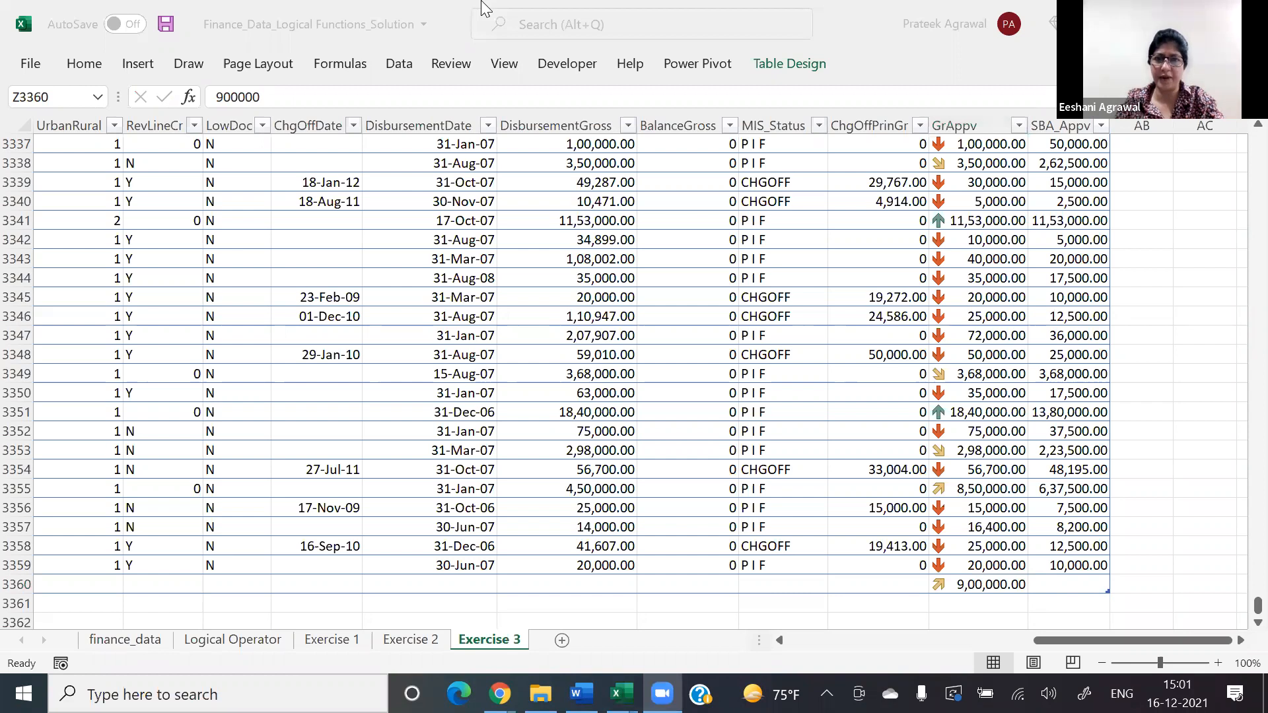
Step: Return to the start of the sheet and go through the highlighting tasks down to the third one in A4
click(454, 371)
key(Left)
key(Left)
key(Left)
key(Left)
key(Left)
key(Left)
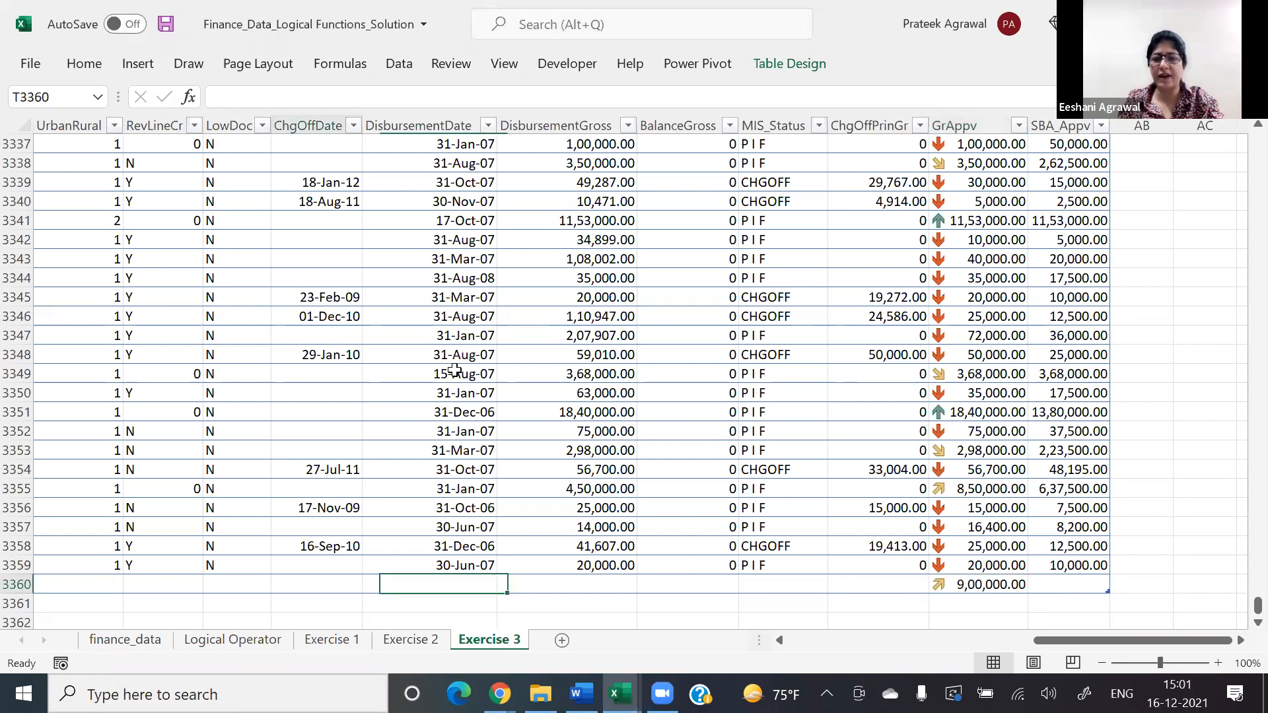
key(ctrl+Left)
key(ctrl+Home)
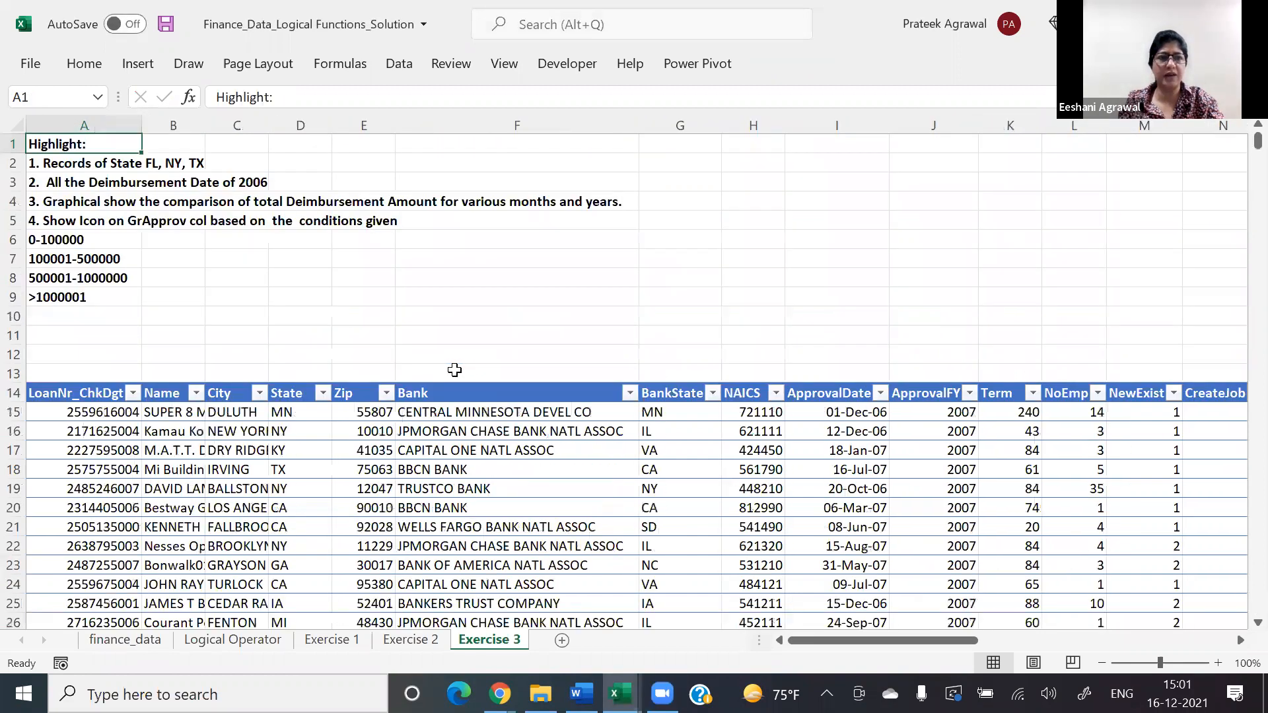
key(Down)
key(Down)
key(Down)
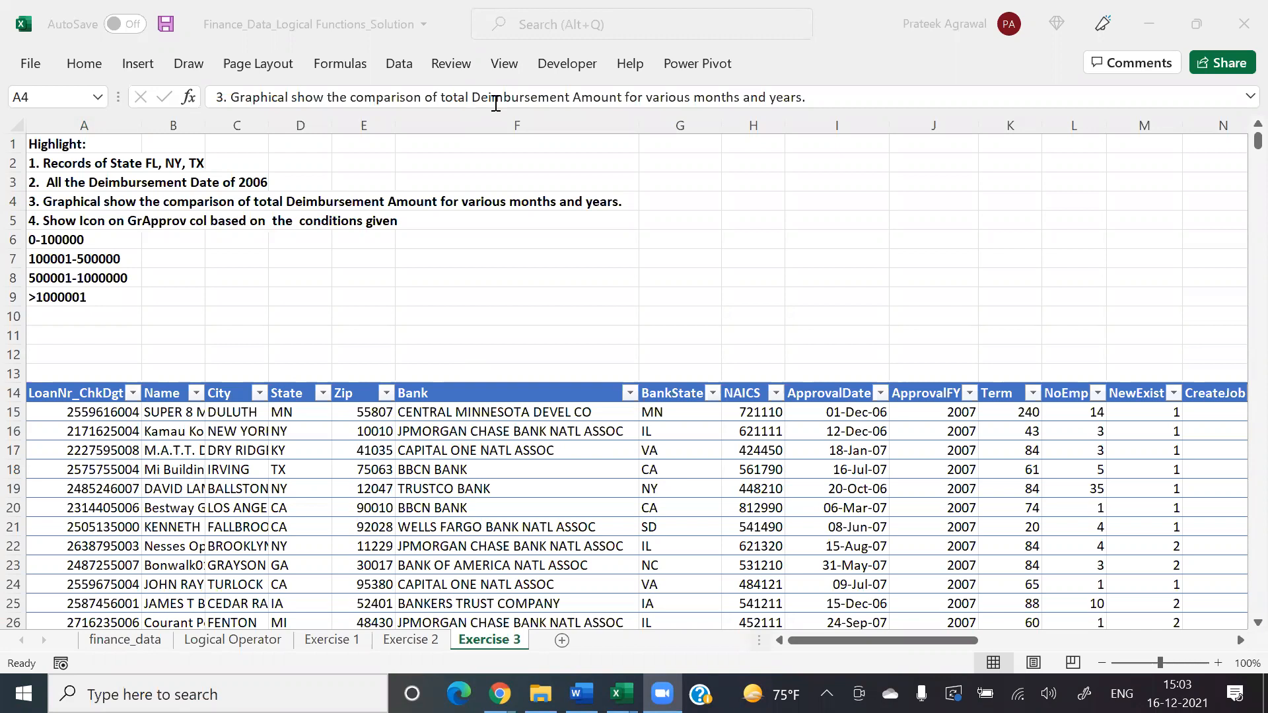
Step: Start a new formula-based conditional formatting rule for the State data in D15:D3359
click(300, 430)
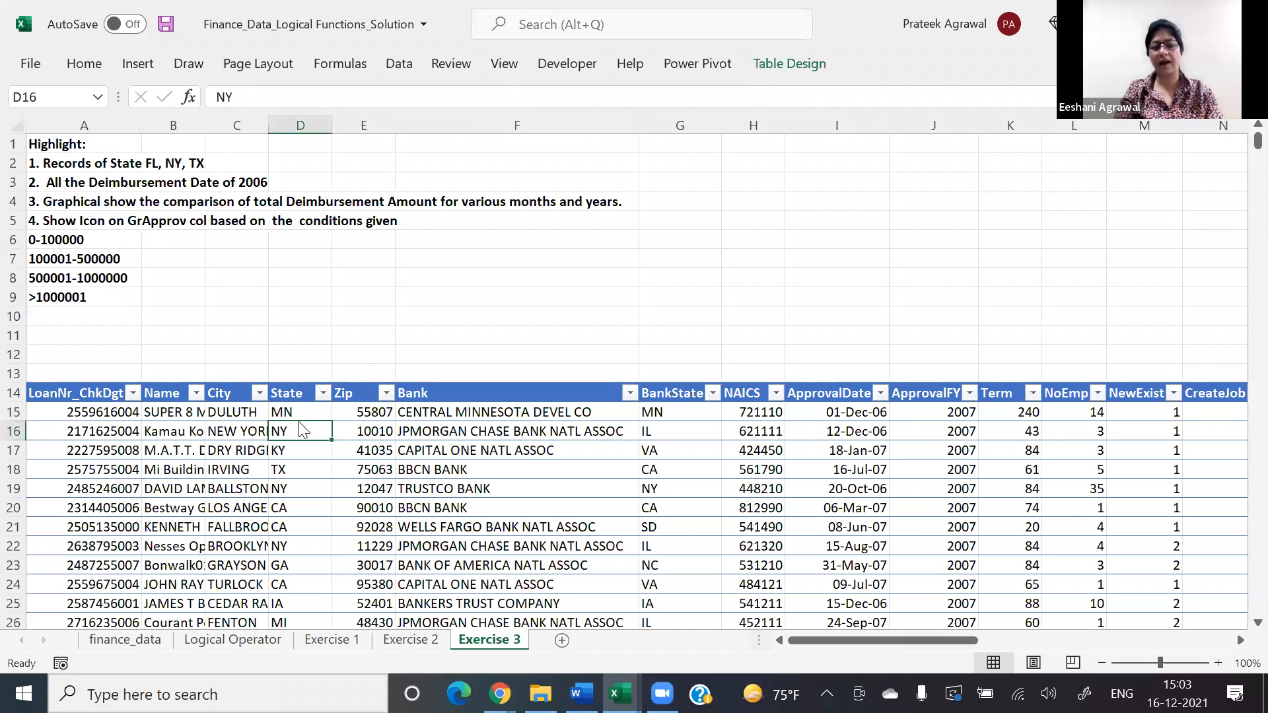
key(ctrl+shift+Down)
key(l)
key(n)
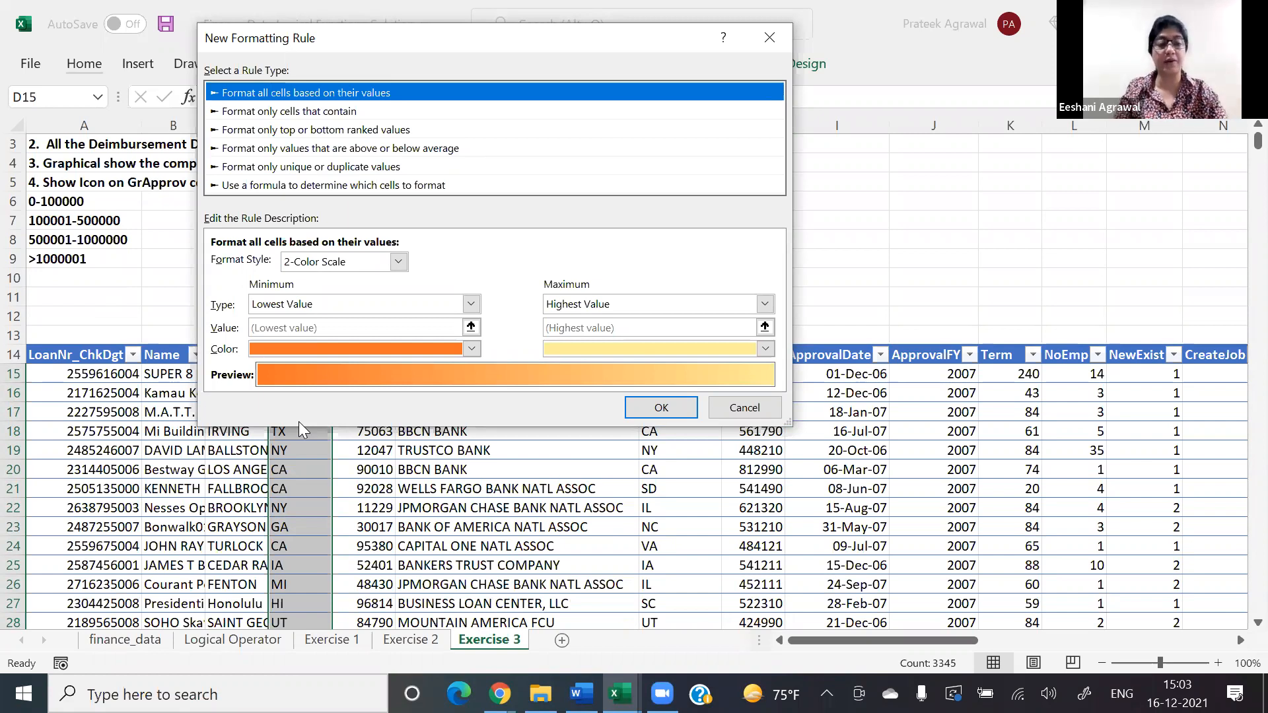
key(Down)
key(Down)
key(Down)
key(Down)
key(Down)
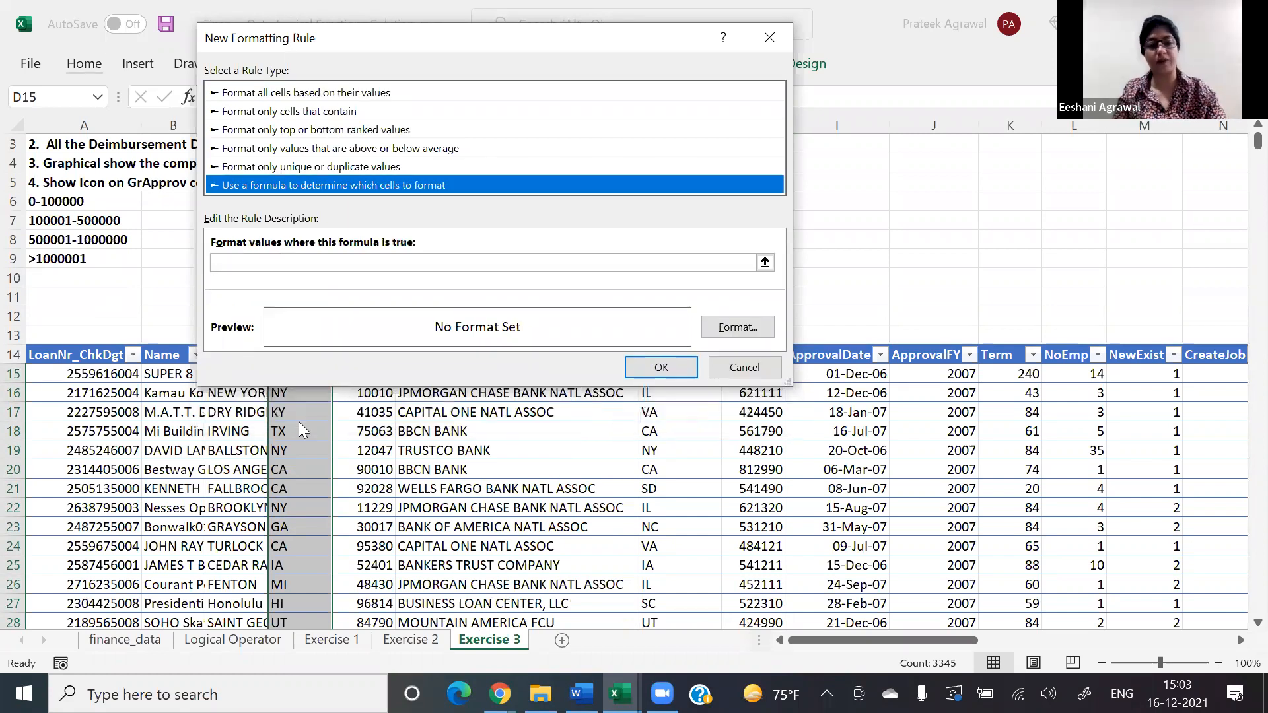
Step: Begin the rule's formula as an OR test with the first condition $D15="NY"
key(Tab)
text(=)
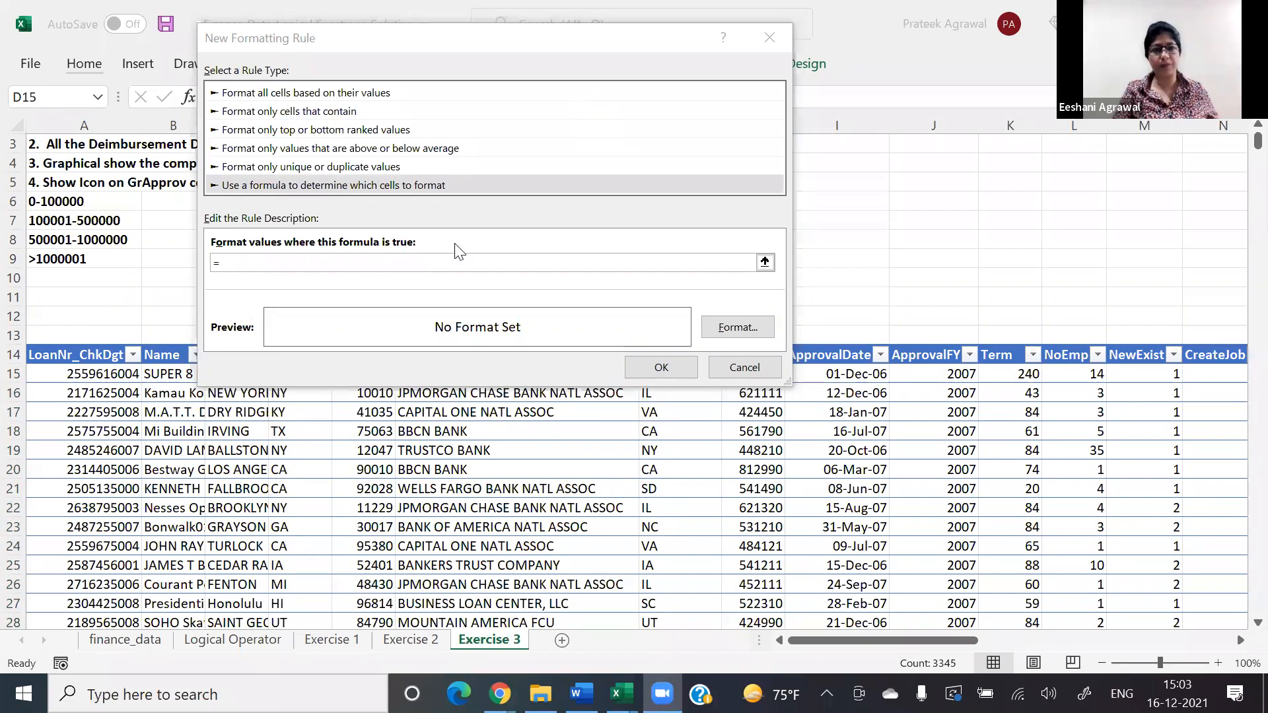
click(437, 259)
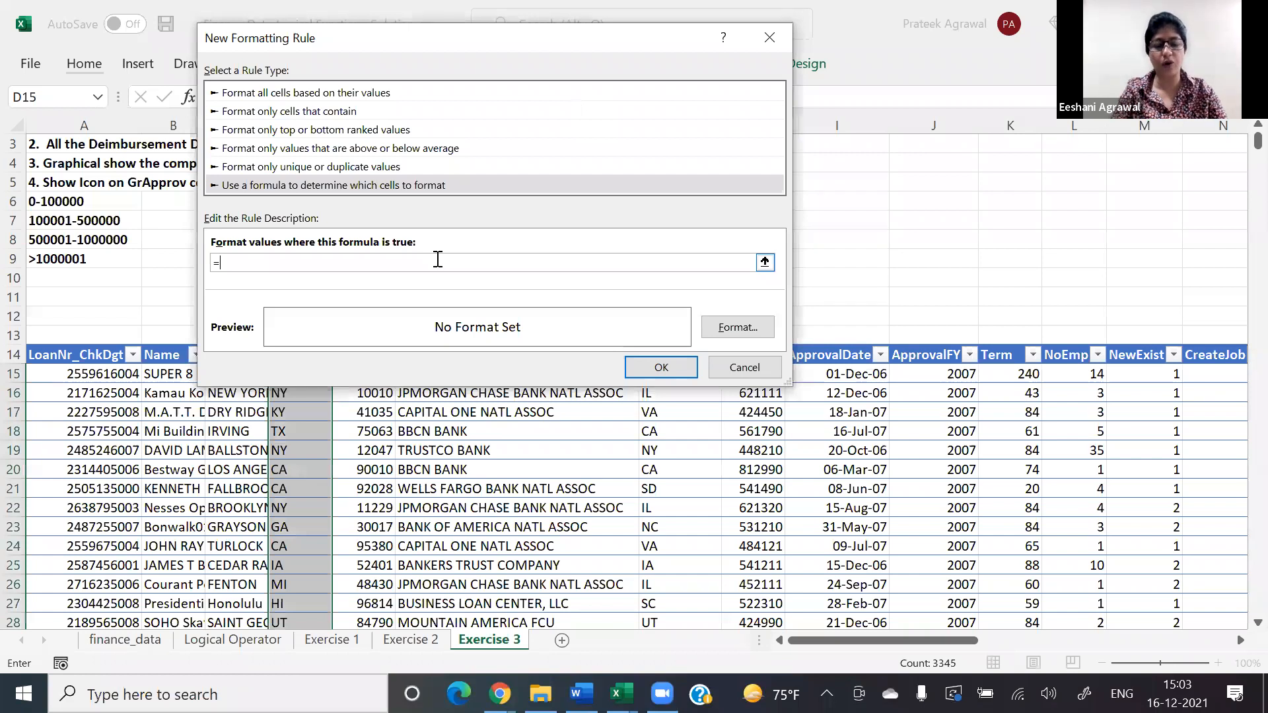
text(or()
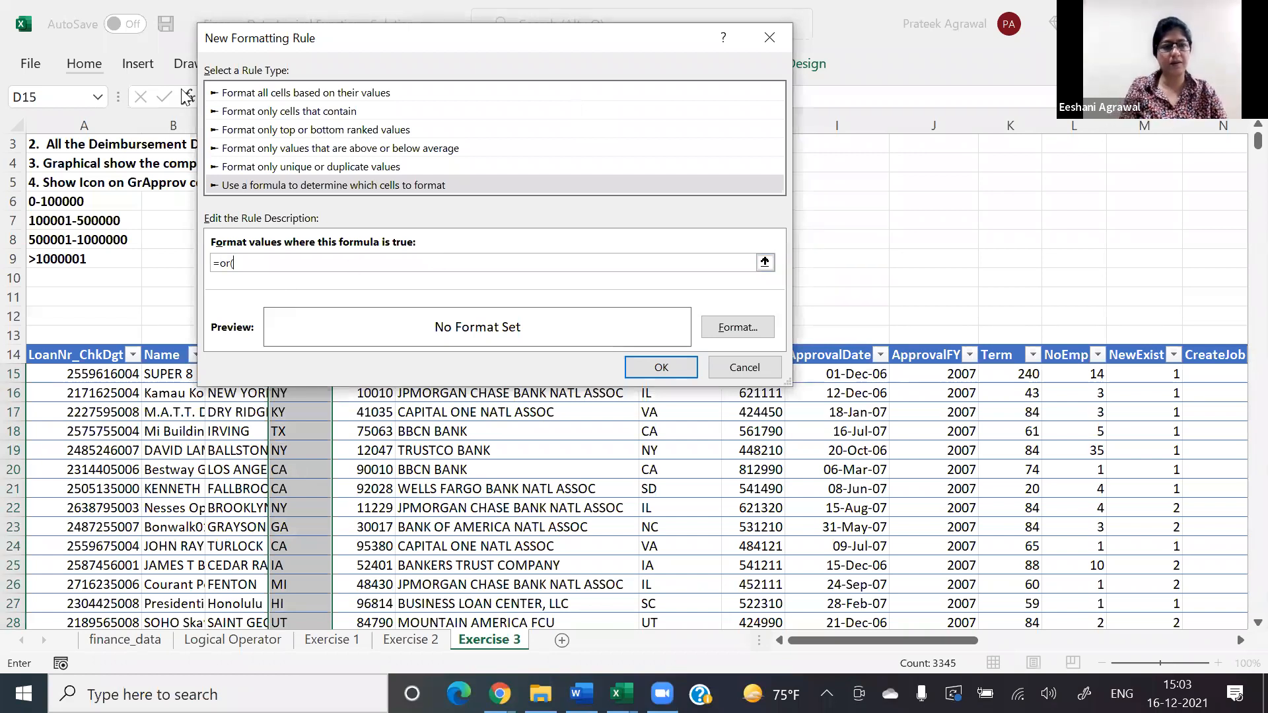
click(294, 35)
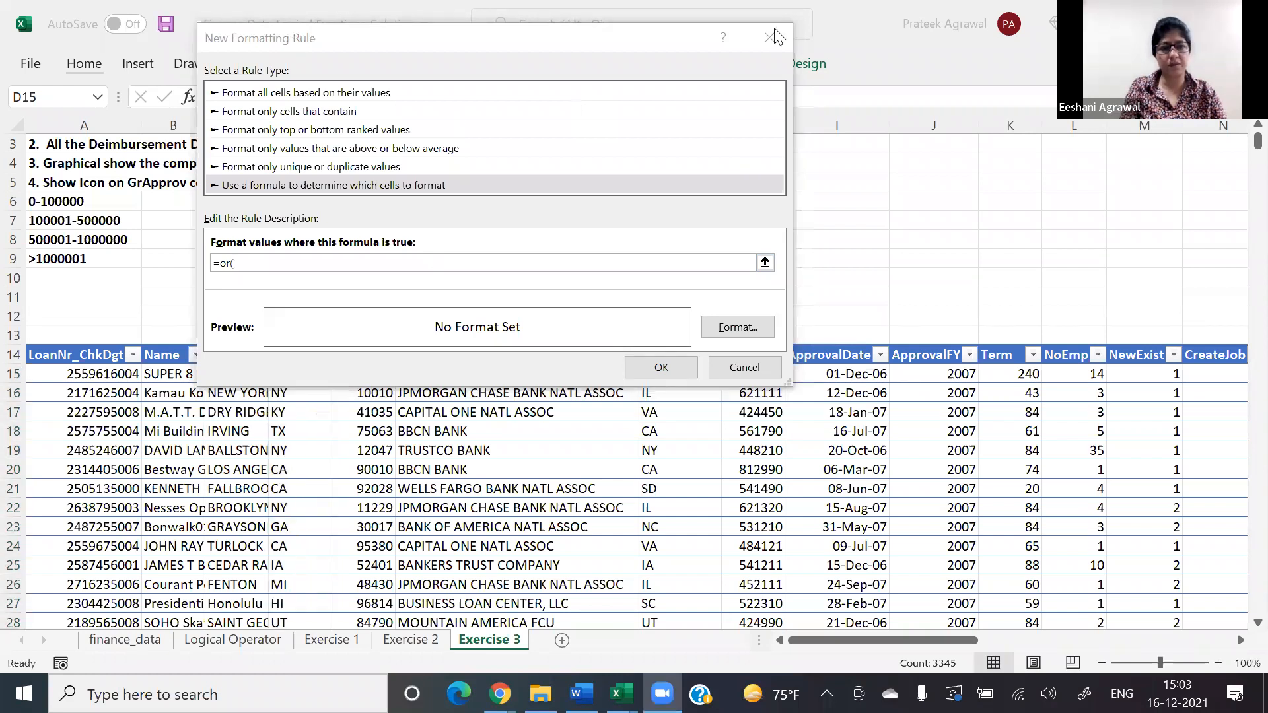
drag(294, 37, 785, 31)
click(310, 374)
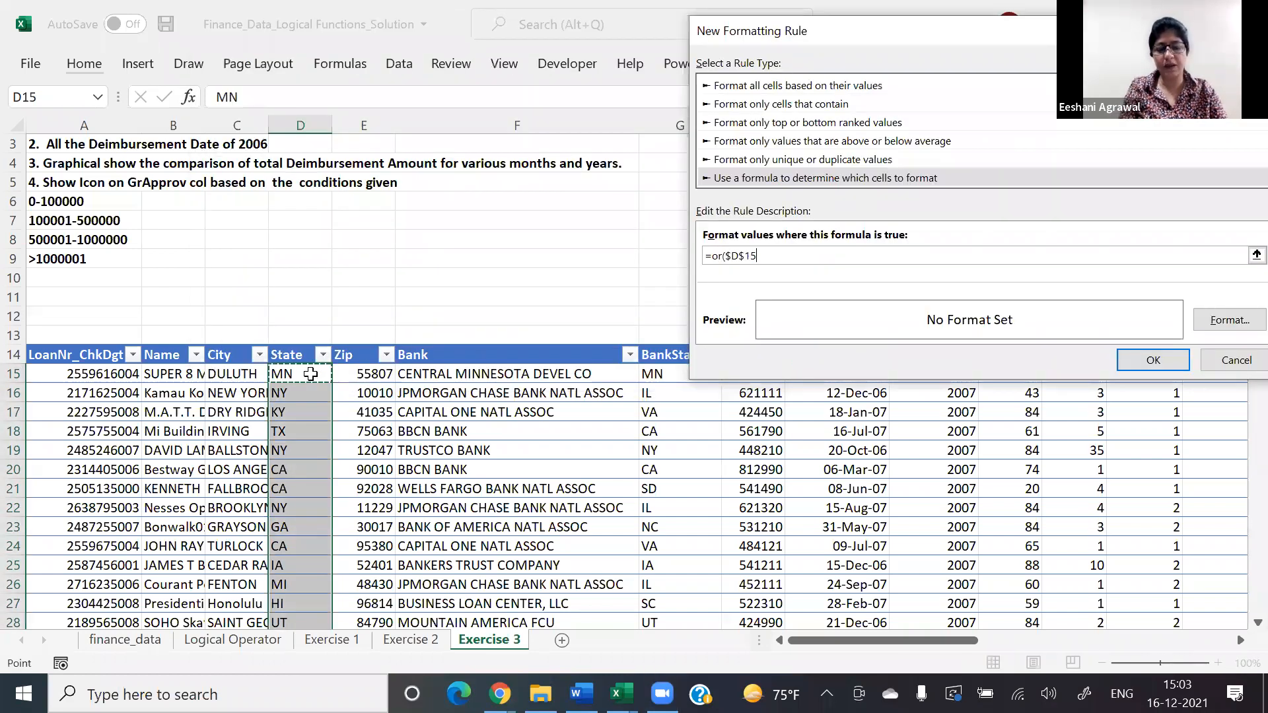
key(F4)
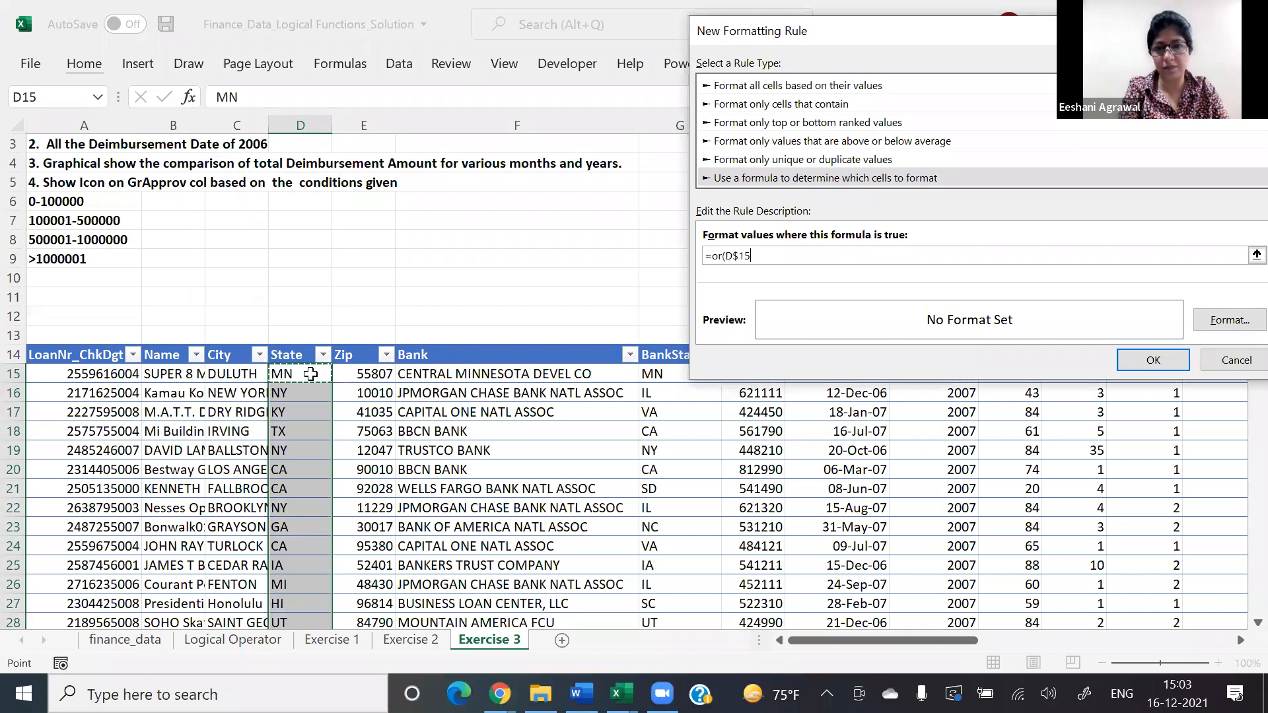
key(F4)
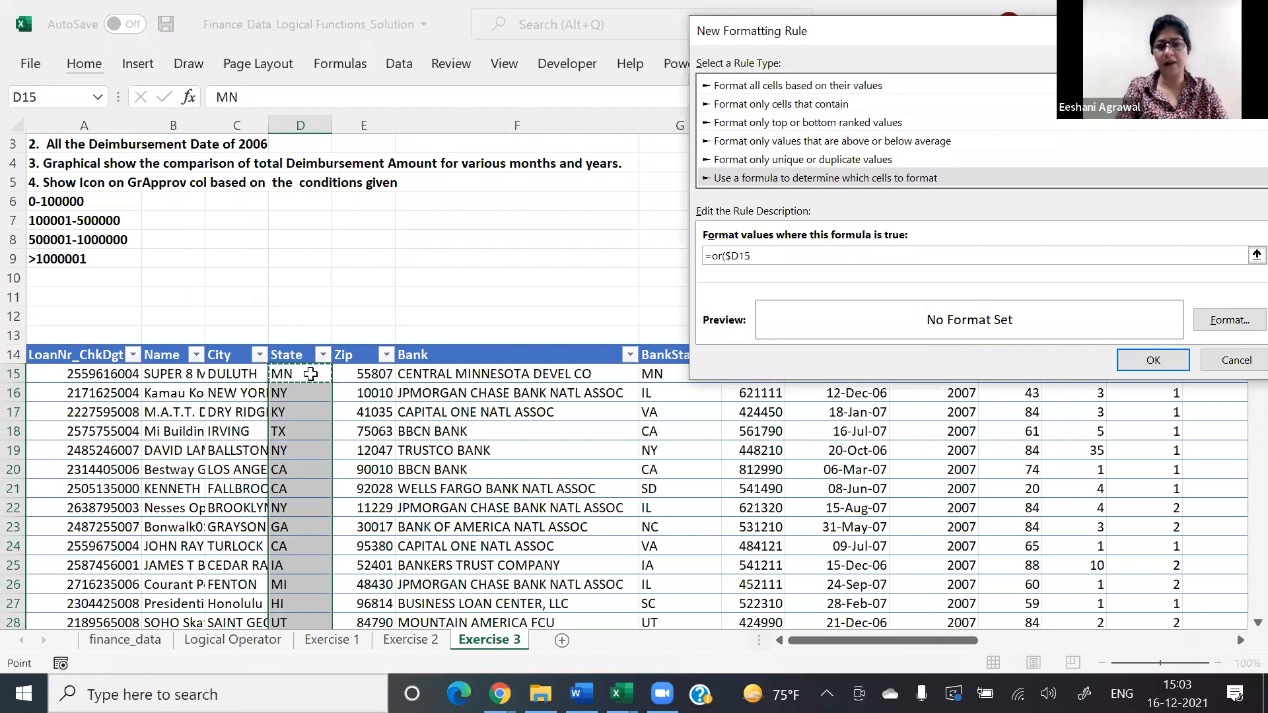
text(="NY)
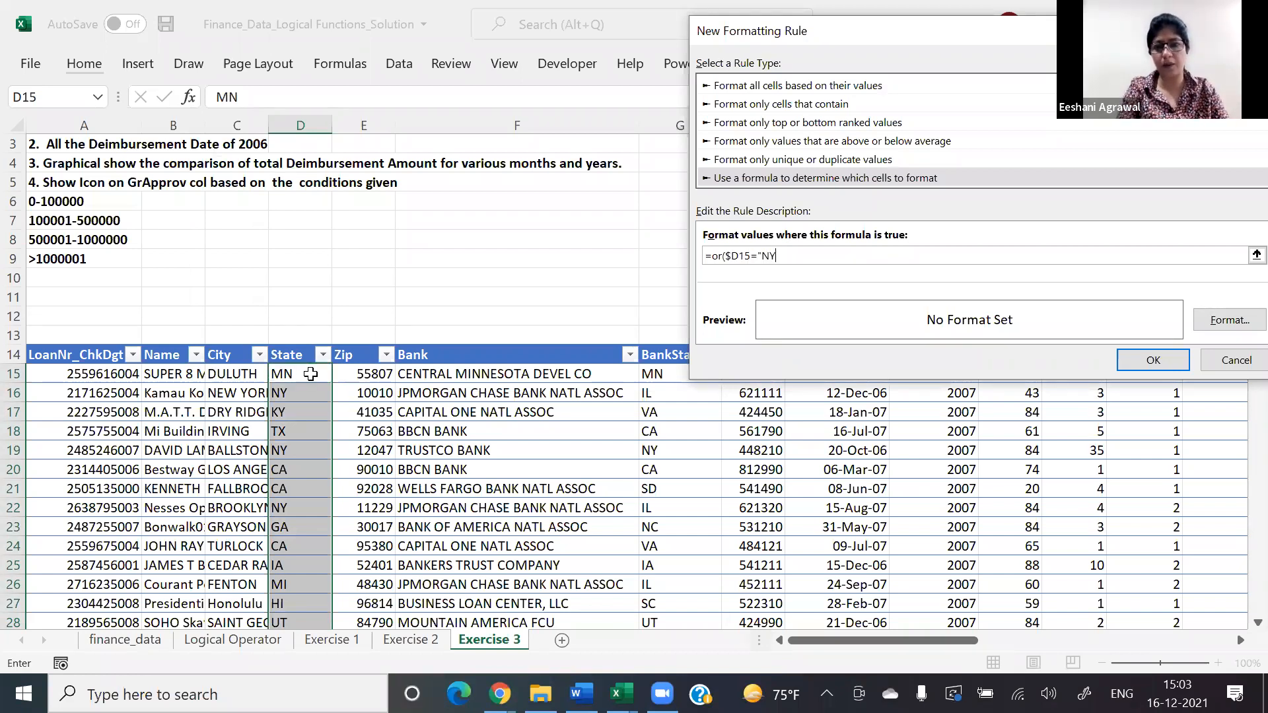
text(",)
Step: Add the conditions $D15="TX" and $D15="FL" to the OR formula and close it
click(284, 374)
key(F4)
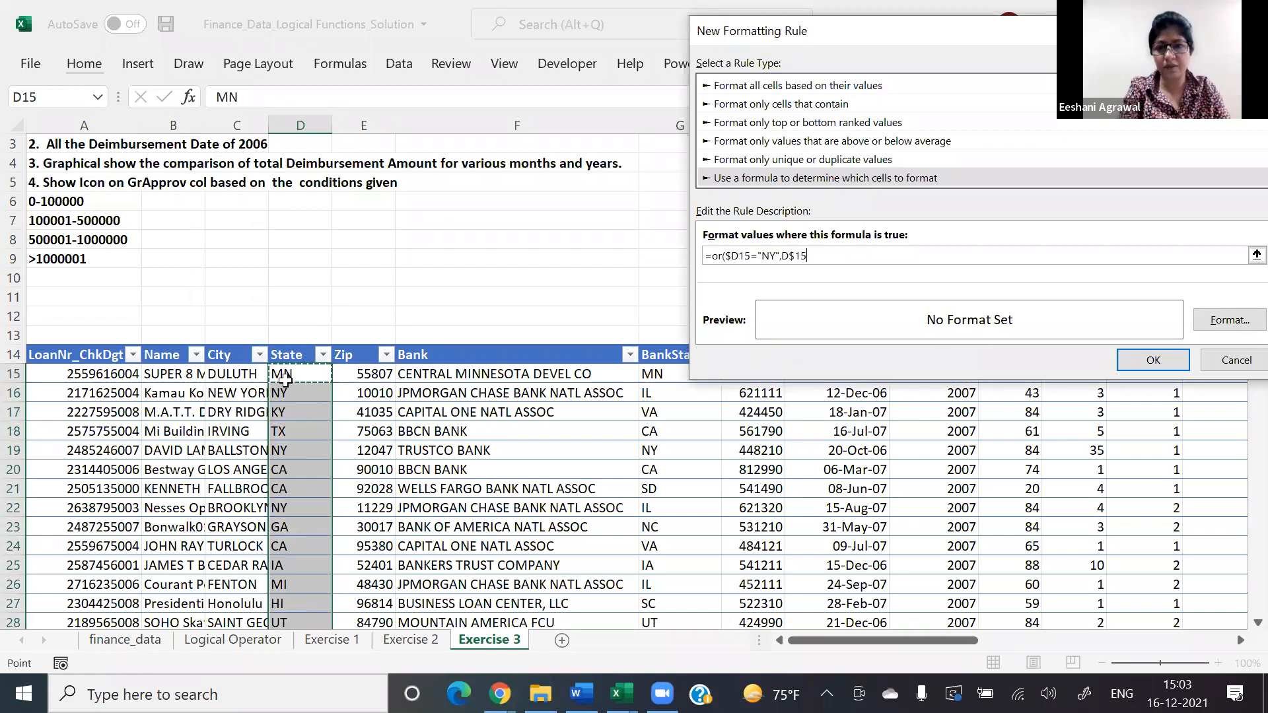
key(F4)
text(=")
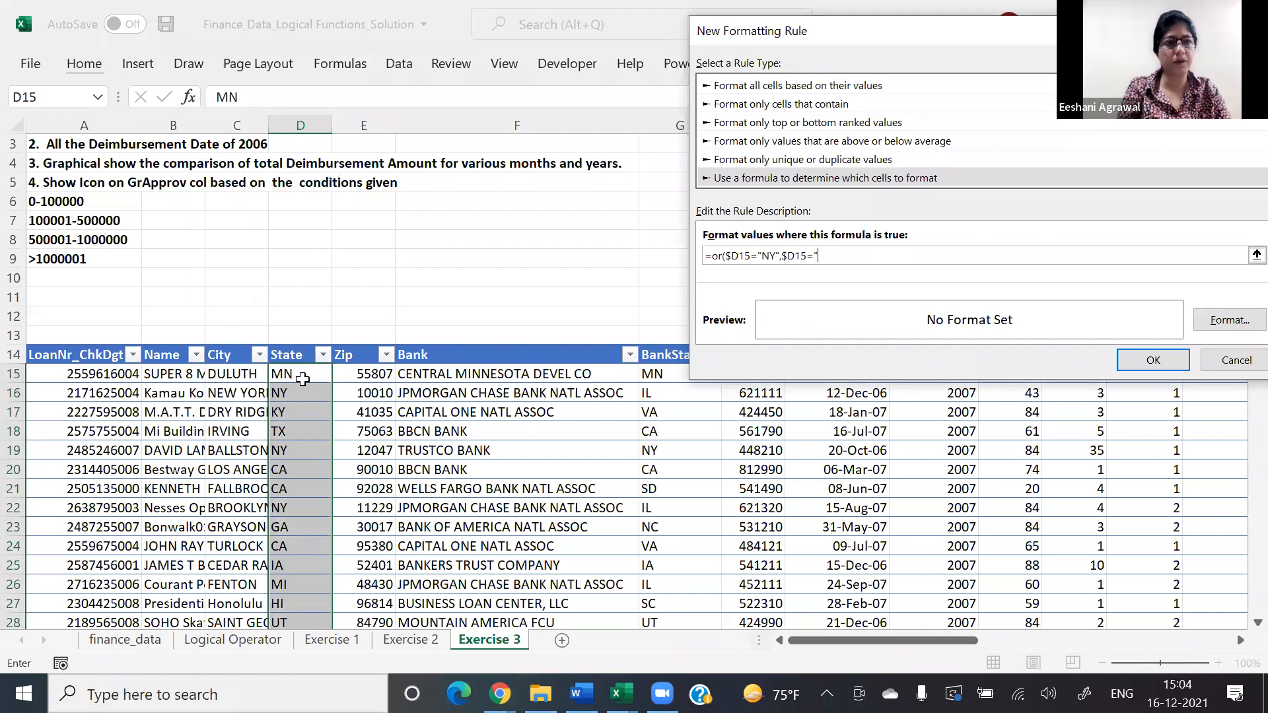
text(TX)
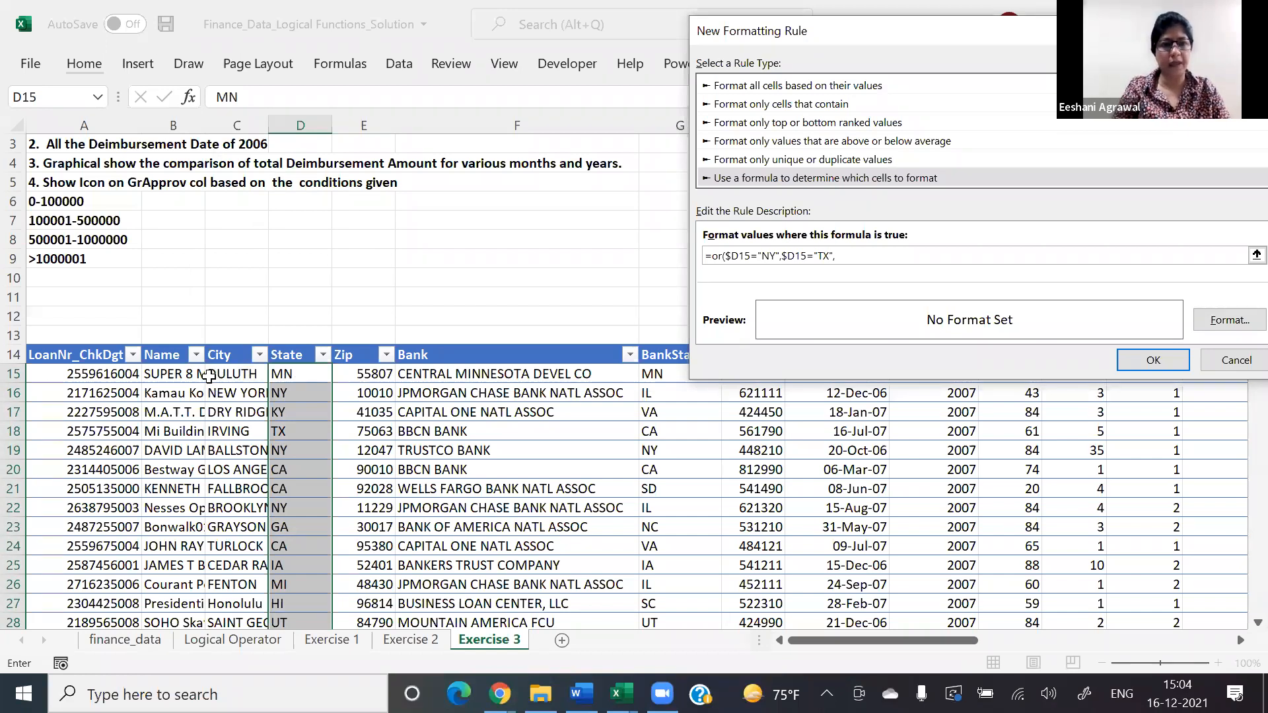
text(",)
click(291, 374)
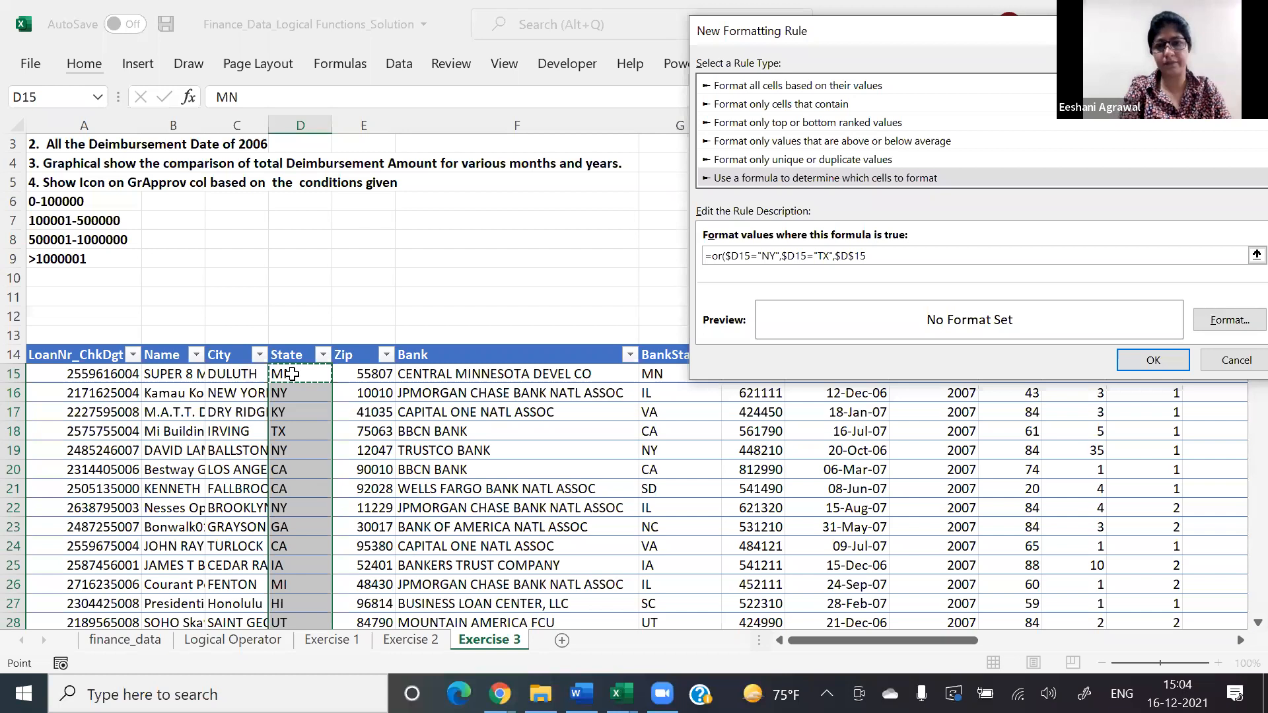
text(="FL")
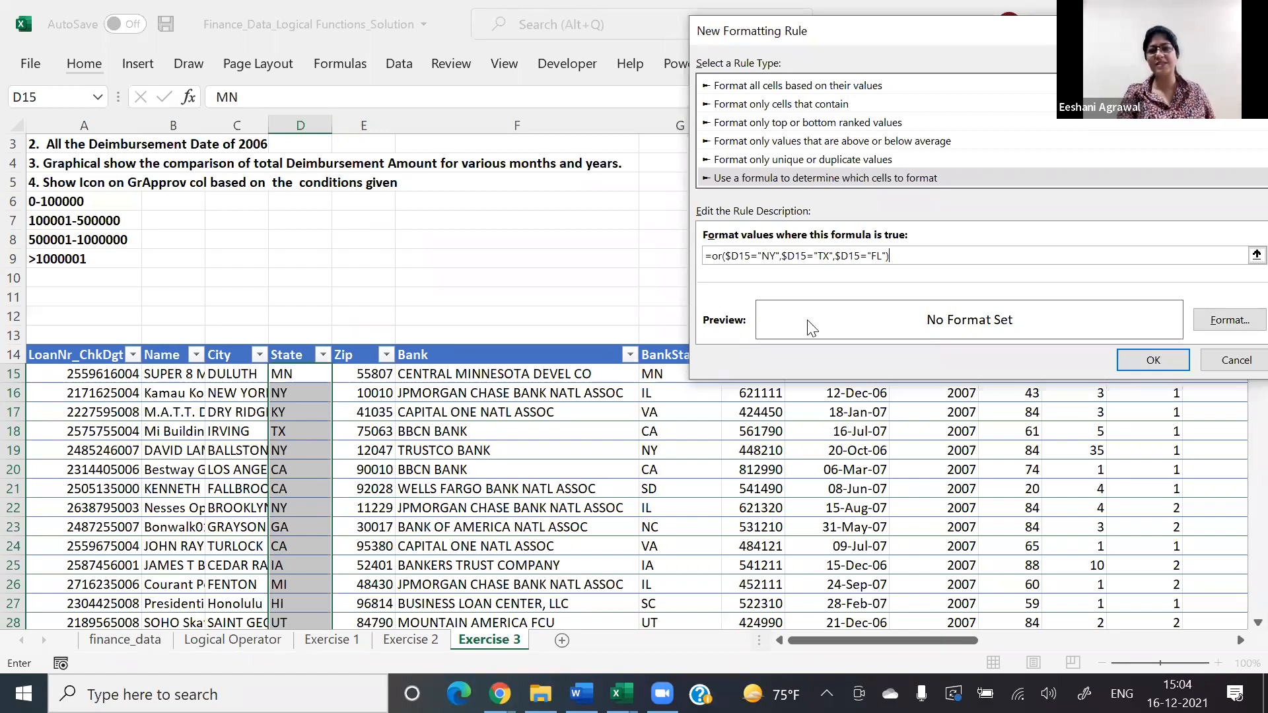
Step: Give the state rule a light gold fill and save it
click(1212, 311)
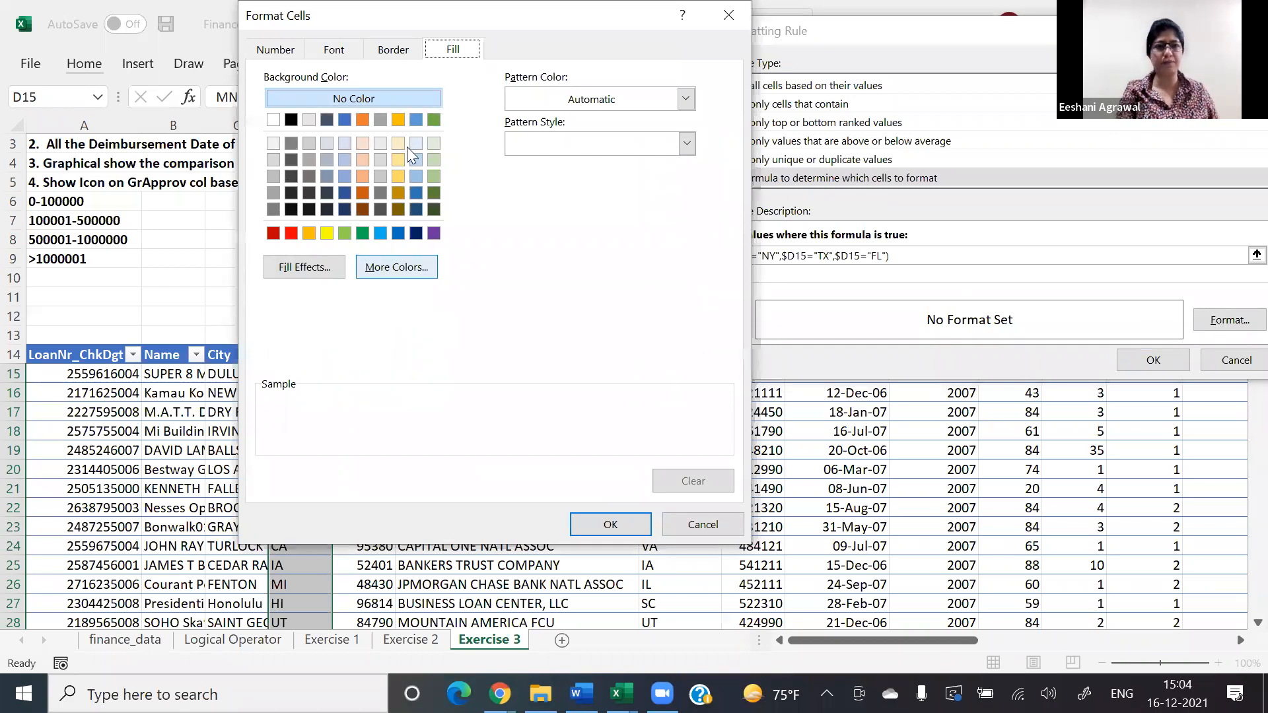
click(611, 525)
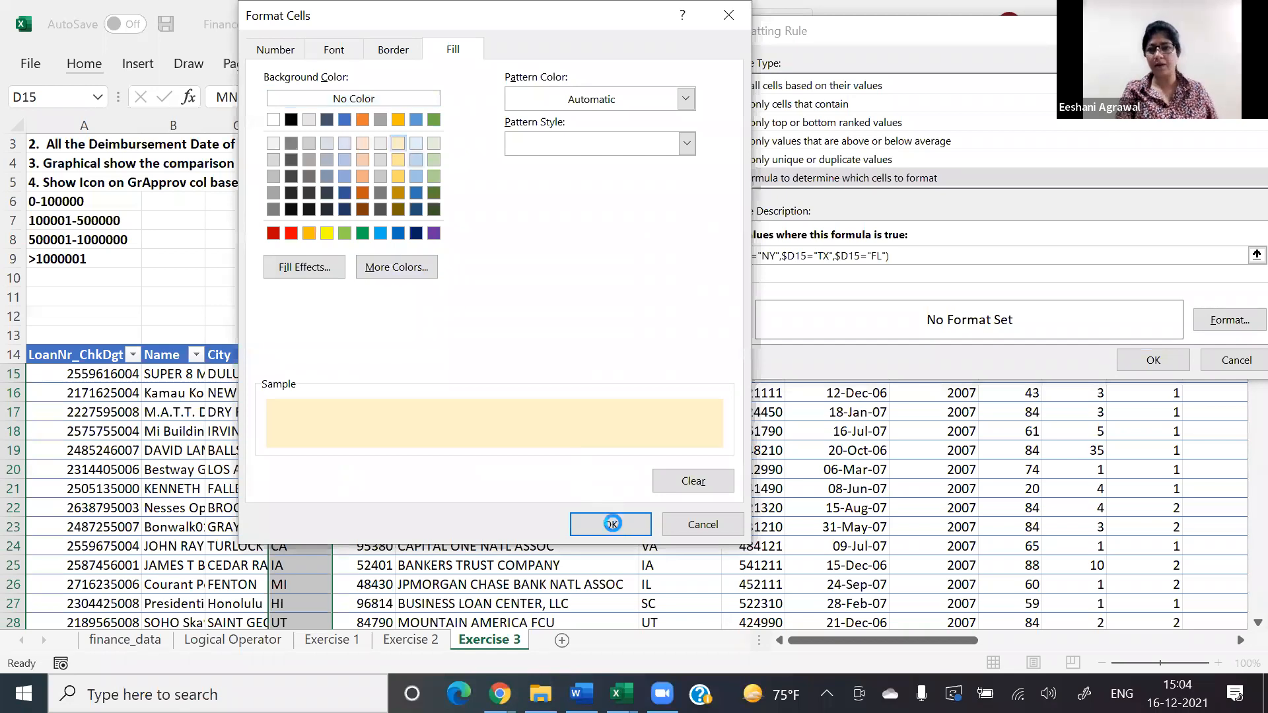
click(1167, 361)
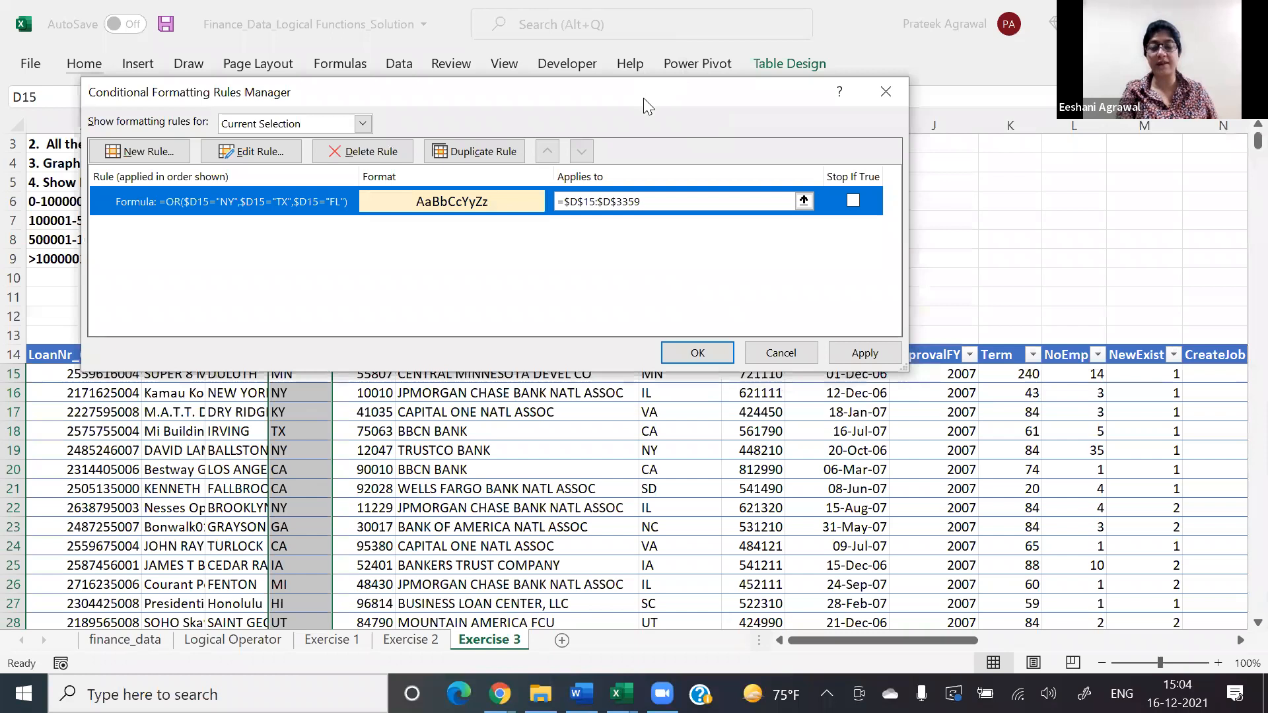
Step: In the rules manager, extend the state rule's range to $A$15:$S$3359, apply it and return to the table's header row
drag(645, 96, 842, 318)
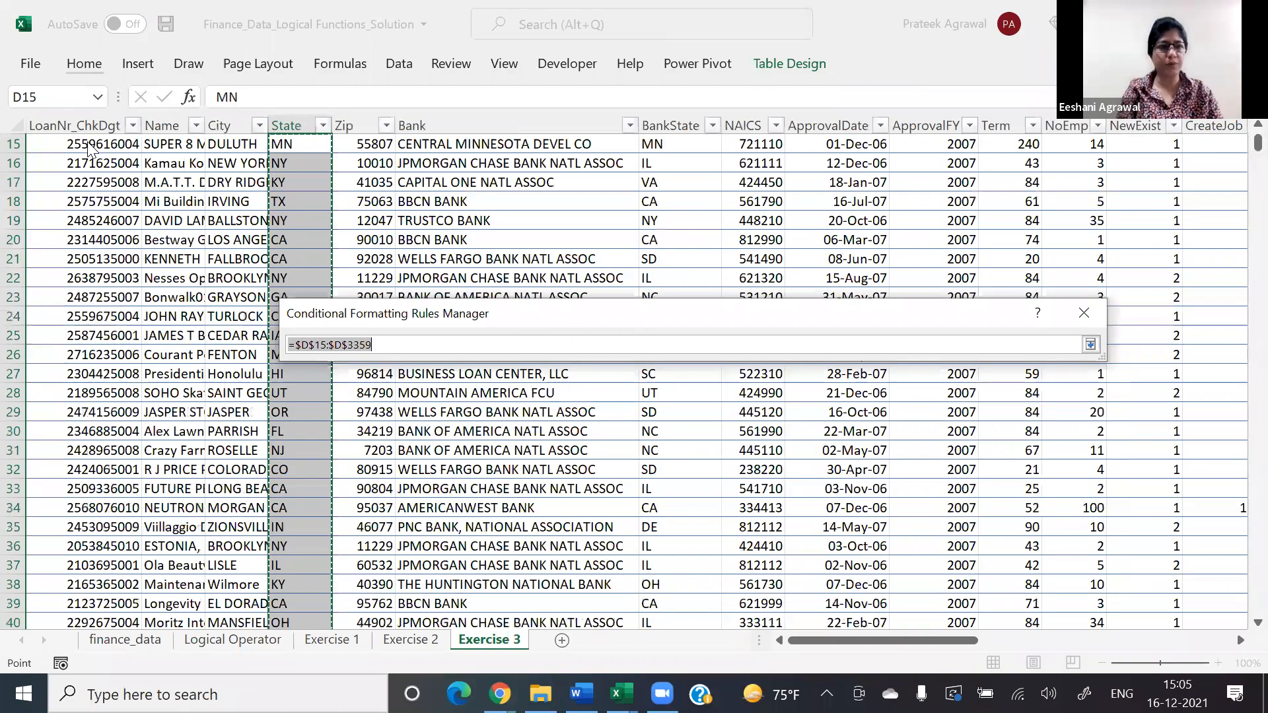
click(88, 146)
key(Down)
key(ctrl+shift+Down)
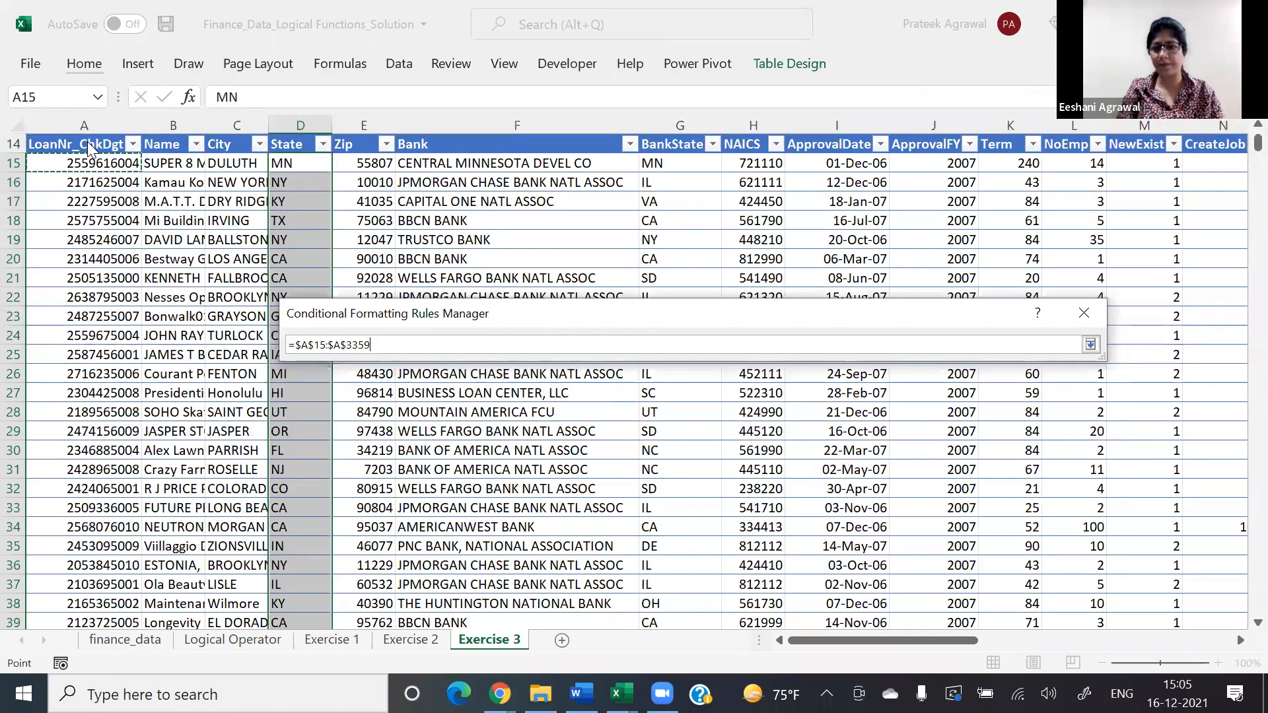
key(ctrl+shift+Right)
key(Return)
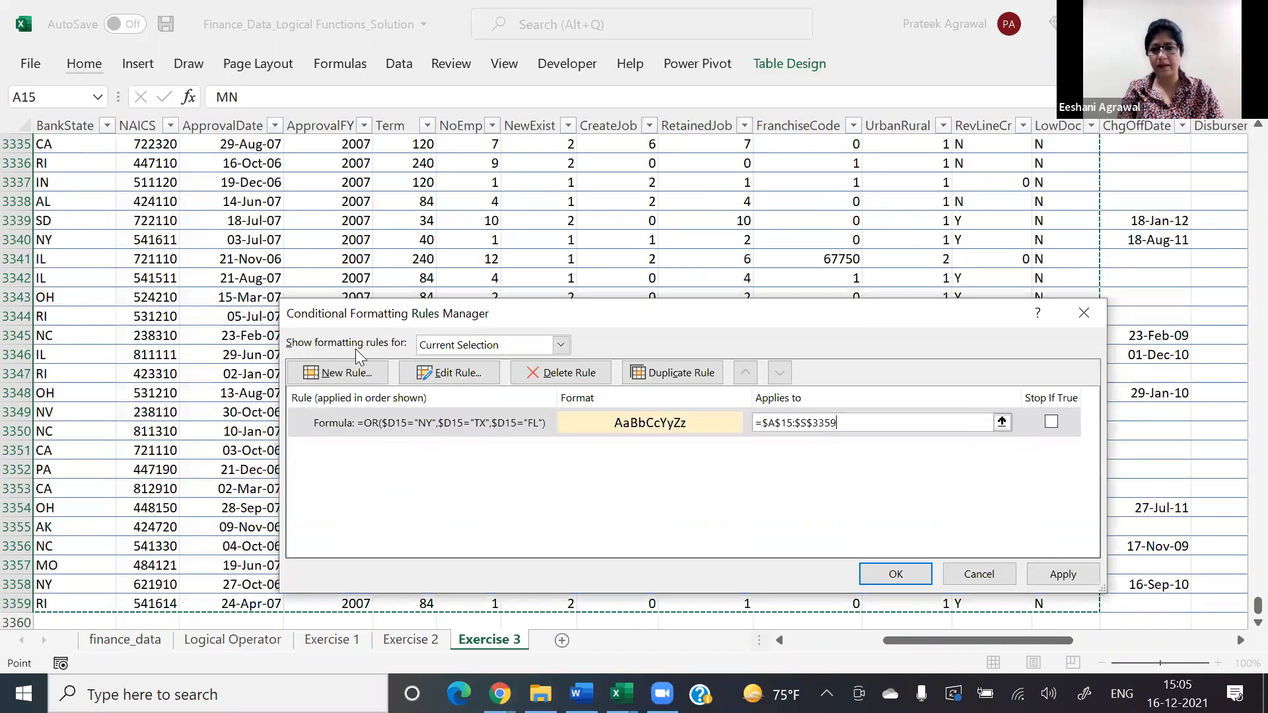
click(892, 576)
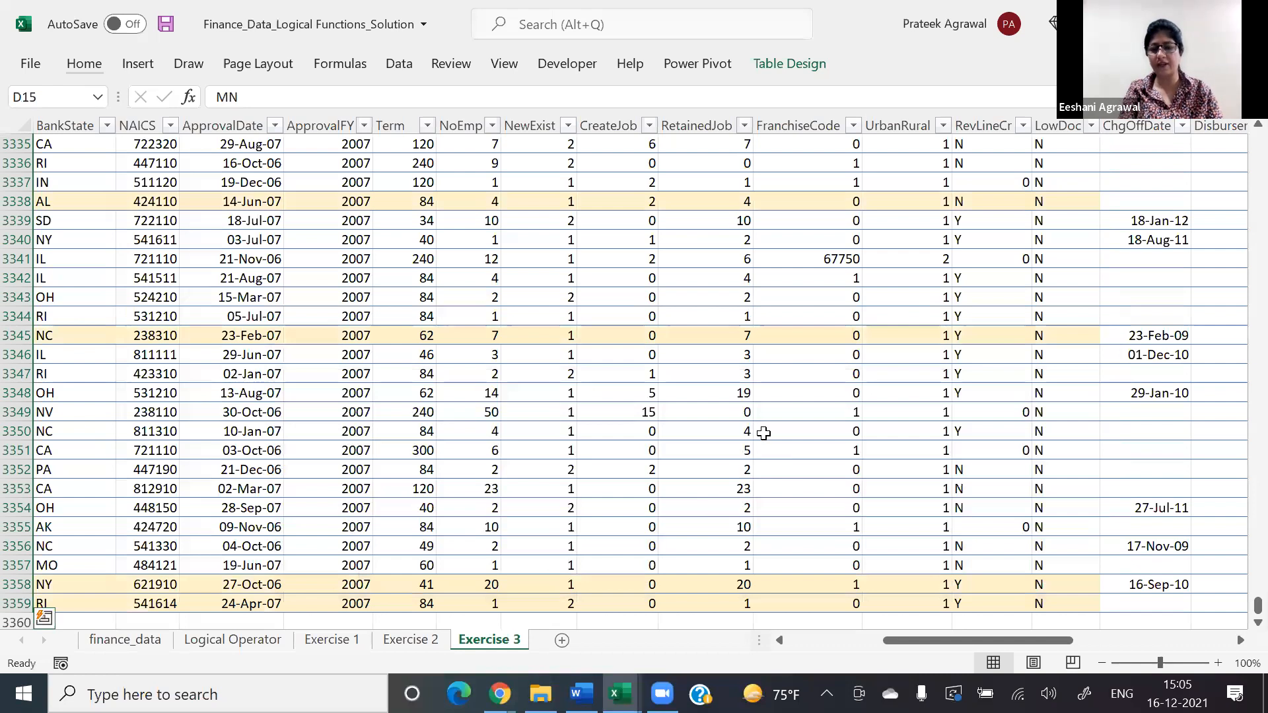
key(ctrl+Up)
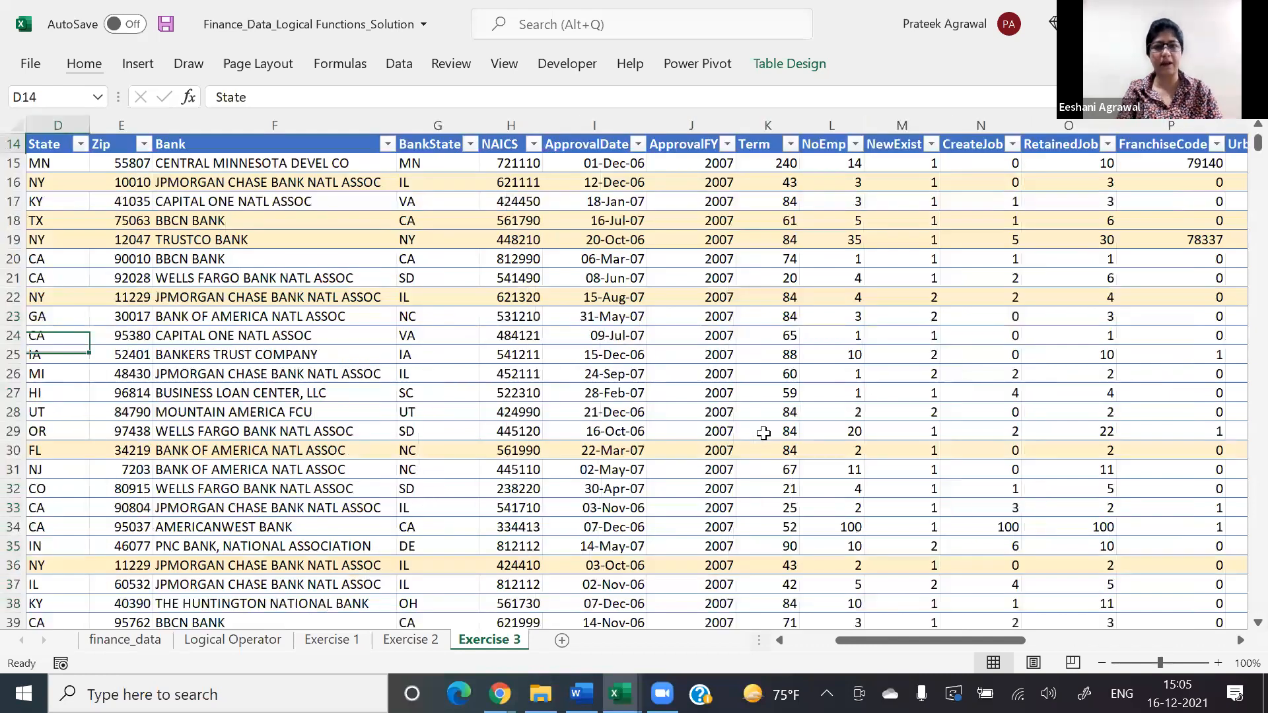
Step: Go back to the exercise instructions above the loan table and read the task about the 2006 disbursement dates
key(Up)
key(Up)
key(Up)
key(Up)
key(Up)
key(Up)
key(Up)
key(Up)
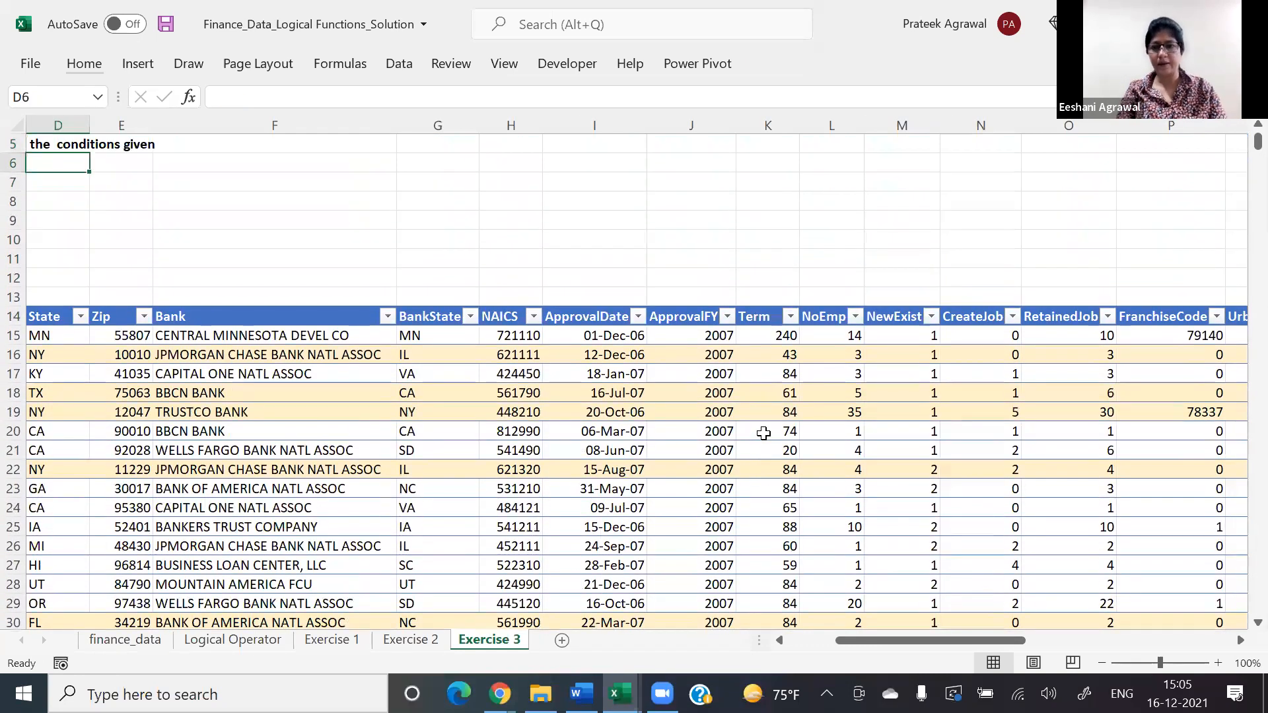
key(Down)
key(Down)
key(Down)
key(Down)
key(Down)
key(Down)
key(Down)
key(Down)
key(Down)
key(Down)
key(Down)
key(Down)
key(Down)
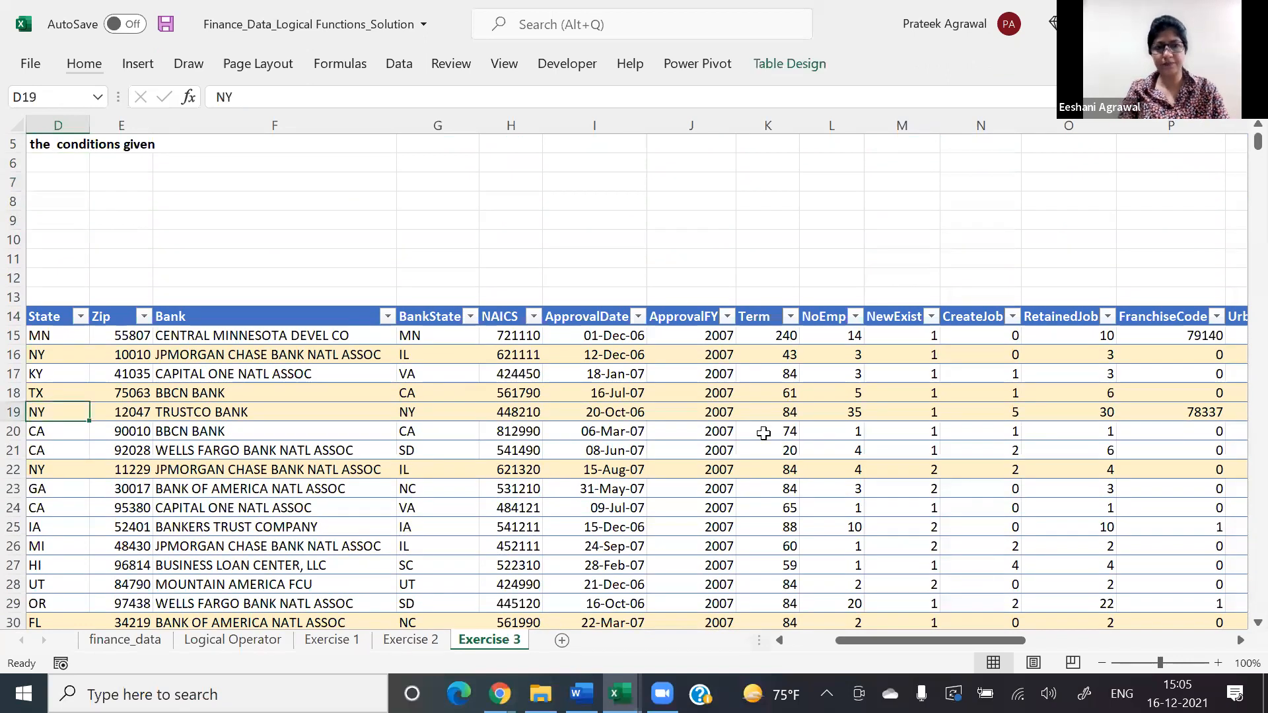
key(Left)
key(Left)
key(Left)
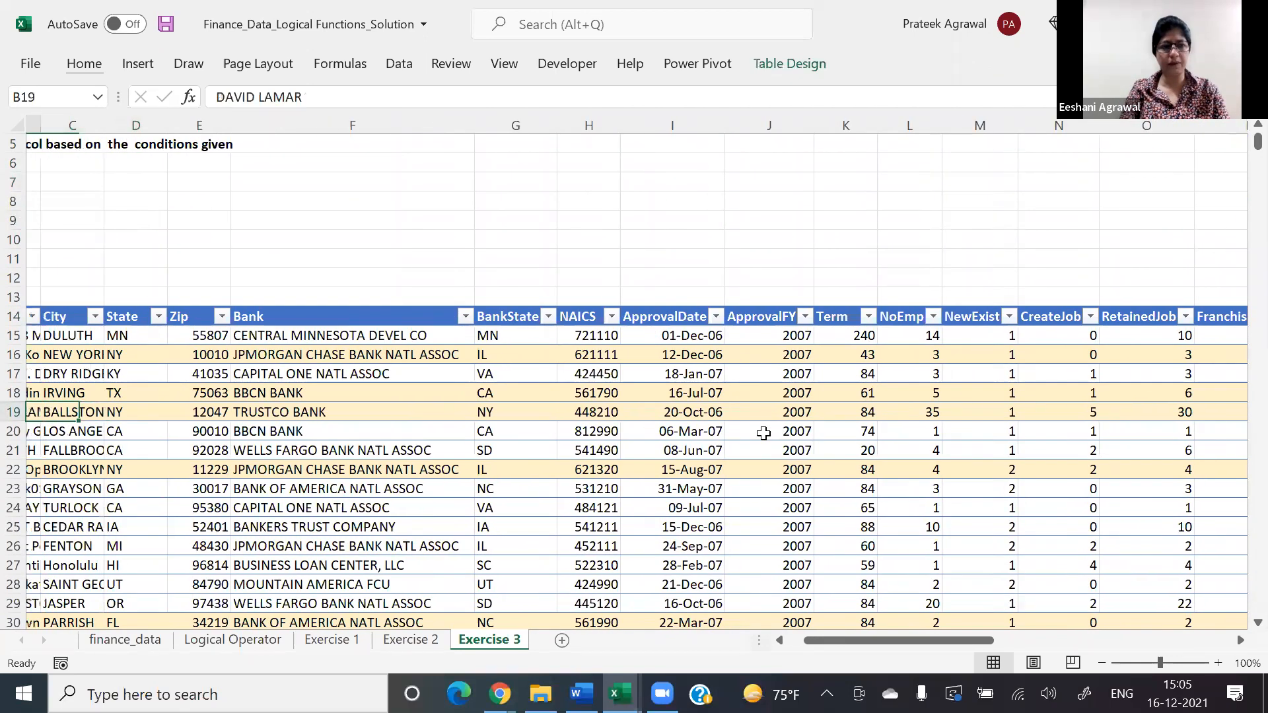
key(Up)
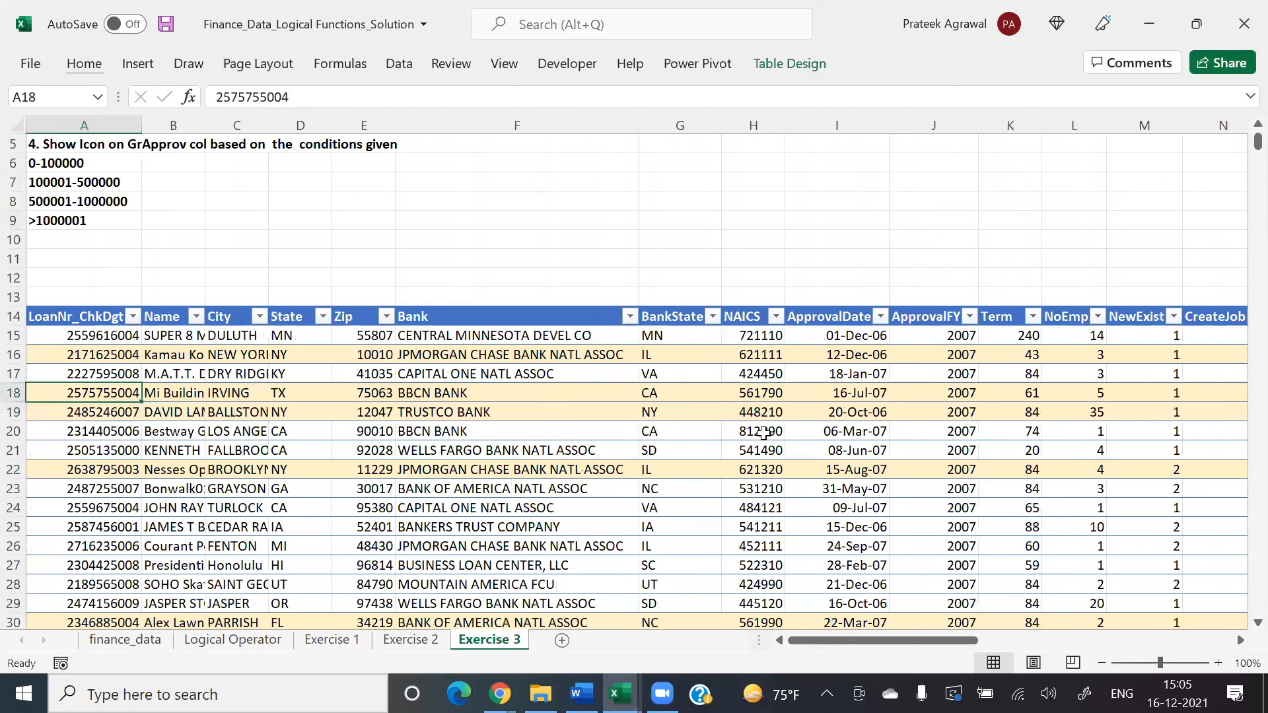
key(Up)
key(Up)
key(Up)
key(Up)
key(Up)
key(Up)
key(Up)
key(Up)
key(Up)
key(Up)
key(Up)
key(Up)
key(Up)
key(Up)
key(Up)
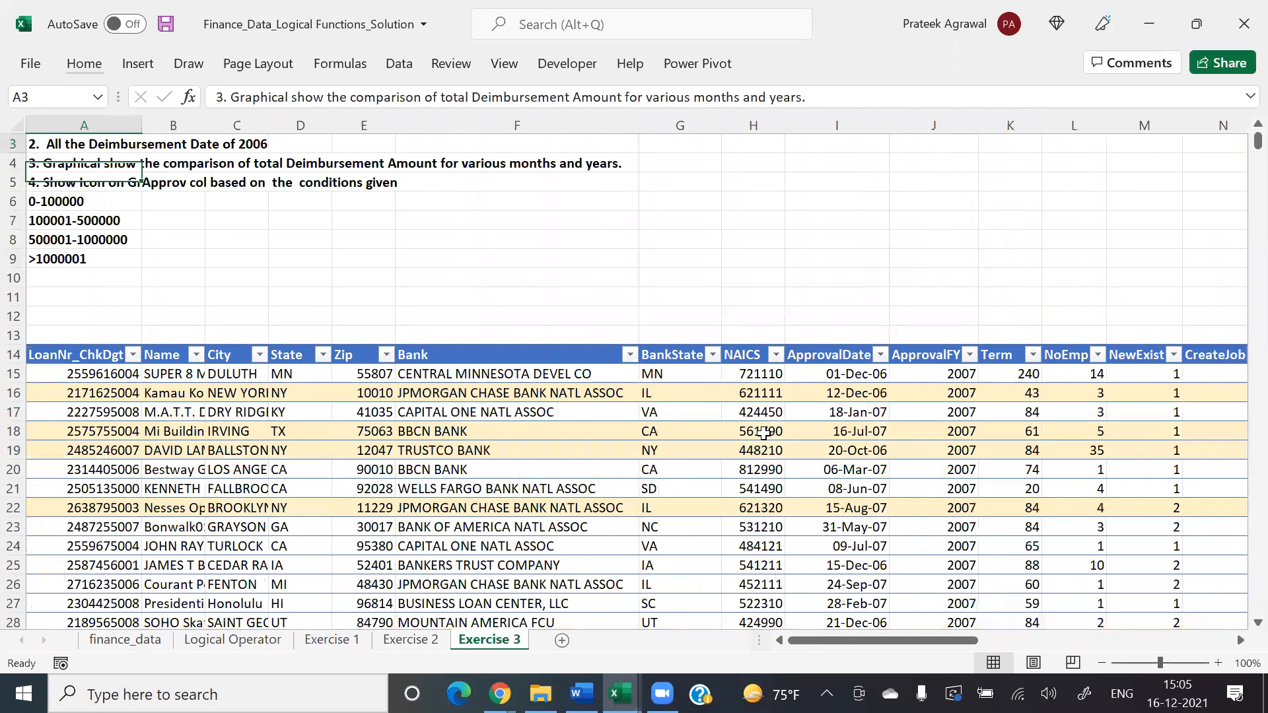
key(Up)
key(Up)
key(Down)
key(Down)
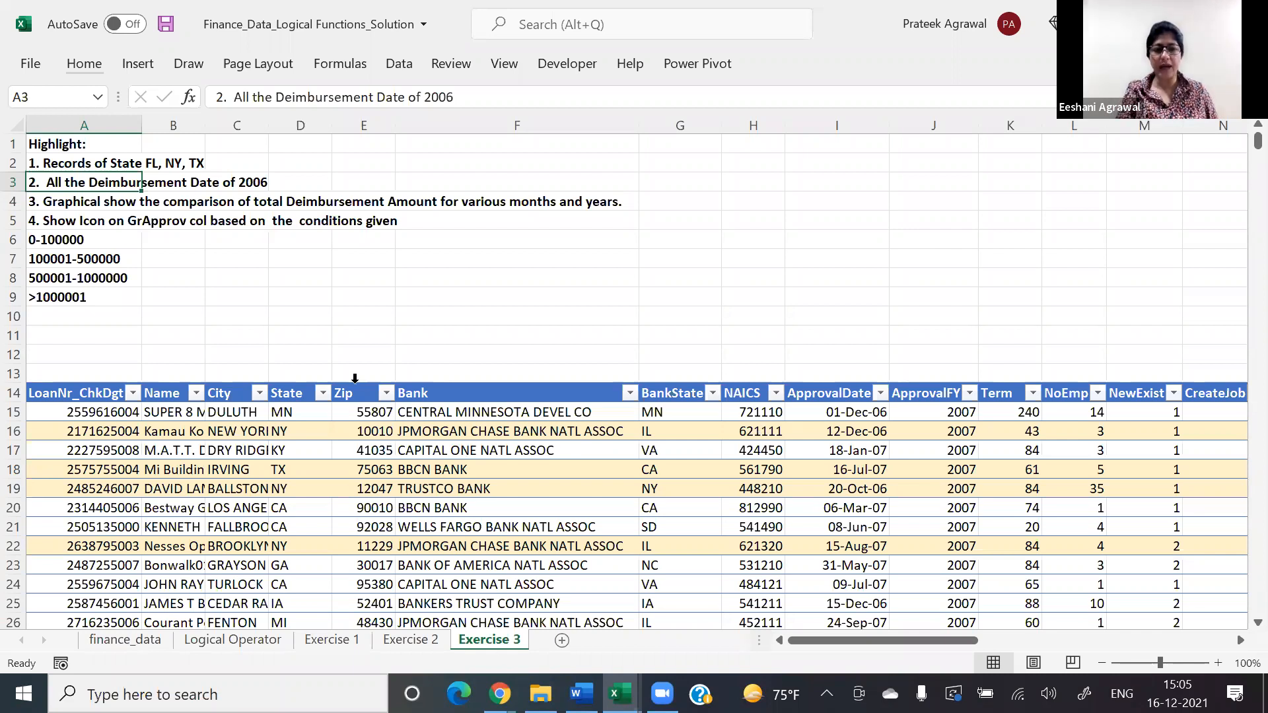
Step: Find the DisbursementDate column and select its dates from U15 down to U377
click(302, 413)
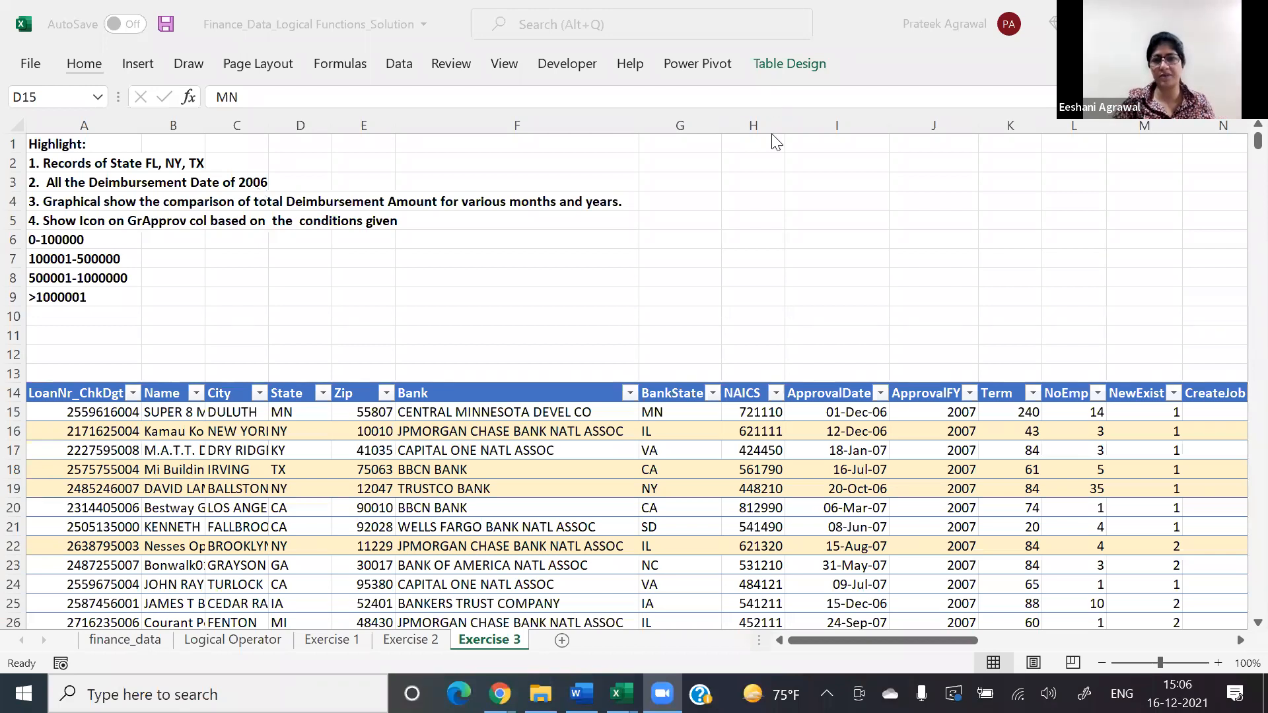
click(841, 463)
key(Down)
click(842, 450)
key(Right)
key(Right)
key(Right)
key(Right)
key(Right)
key(Right)
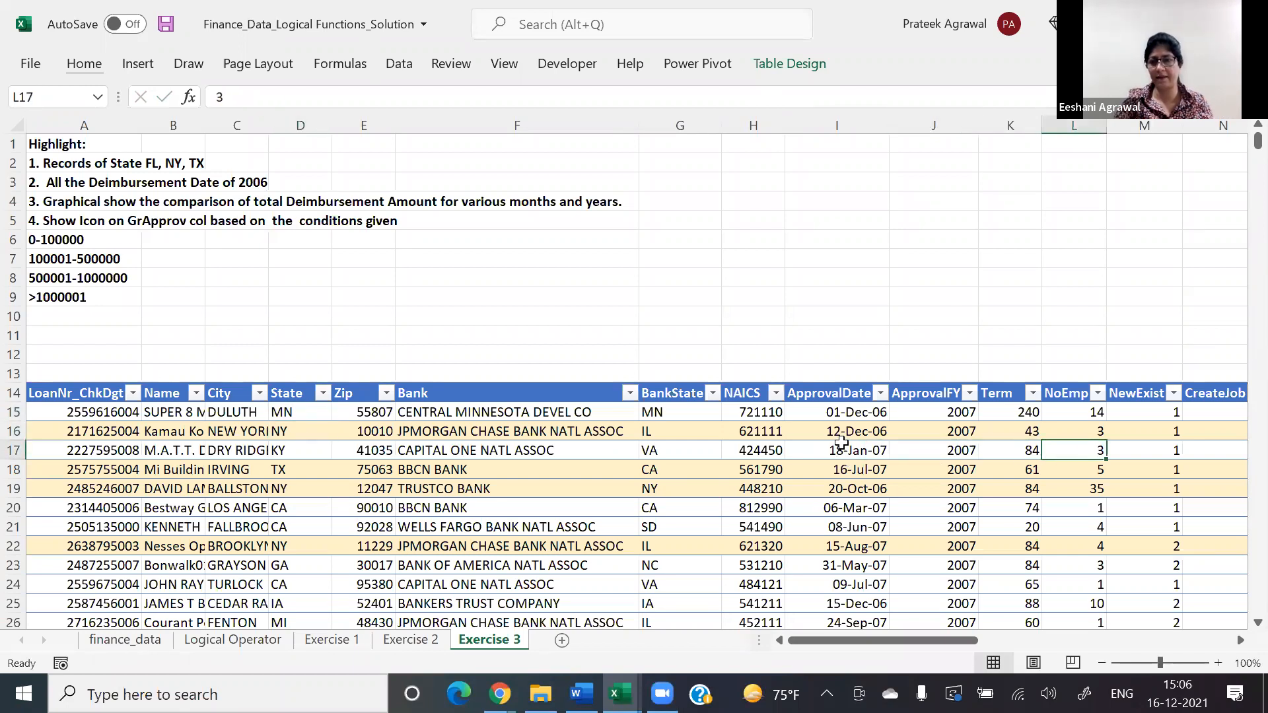
key(Right)
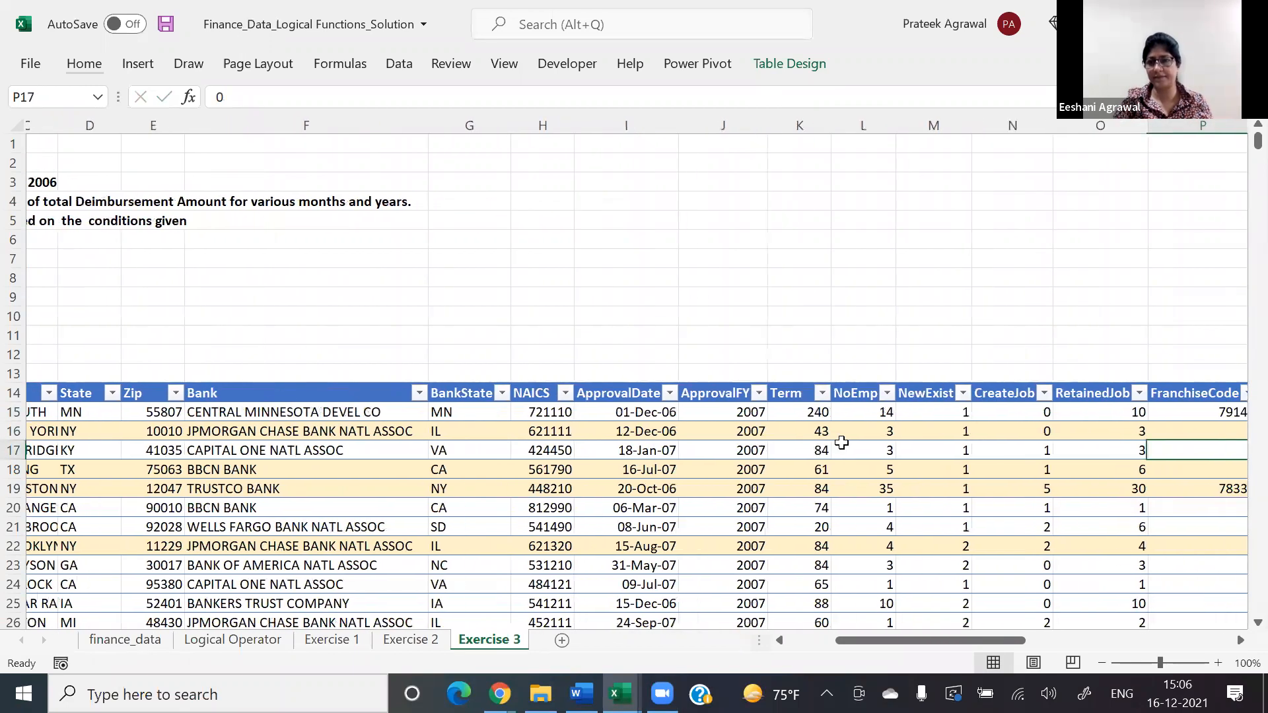
key(Right)
key(Right)
key(Right)
key(Right)
key(Right)
key(Right)
key(Right)
key(Right)
key(Right)
key(Right)
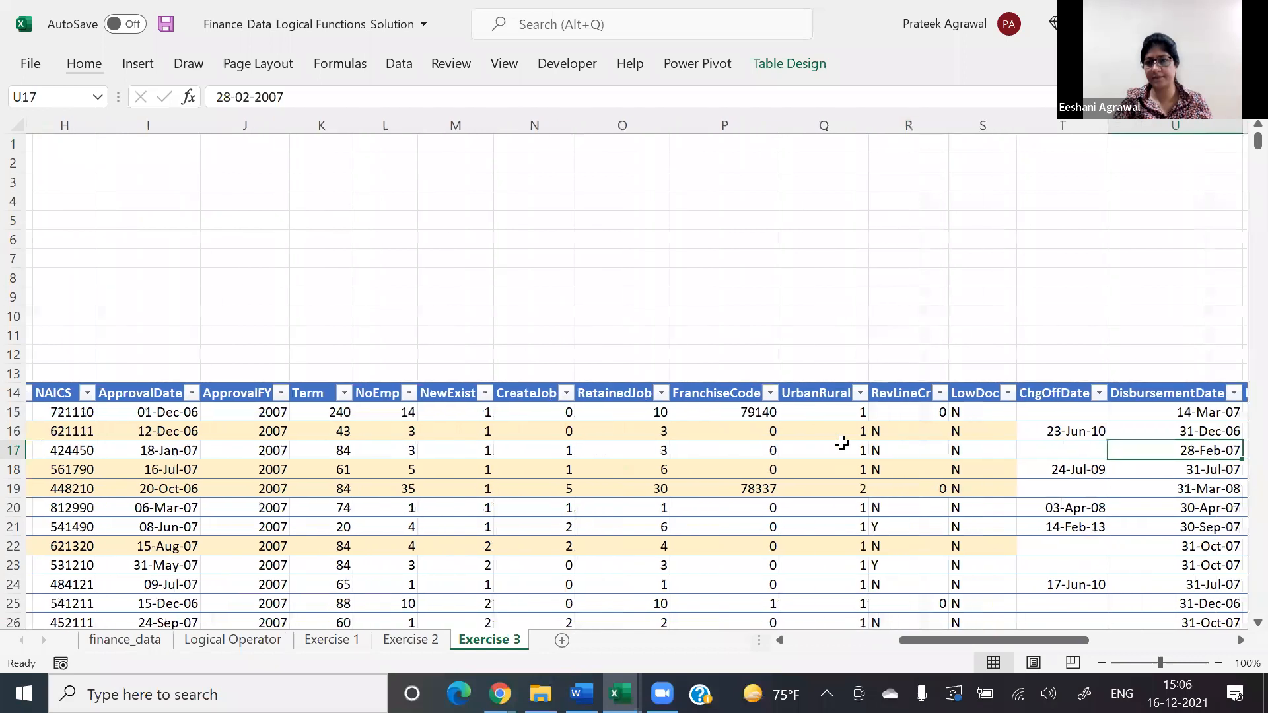
key(Right)
key(Left)
key(Left)
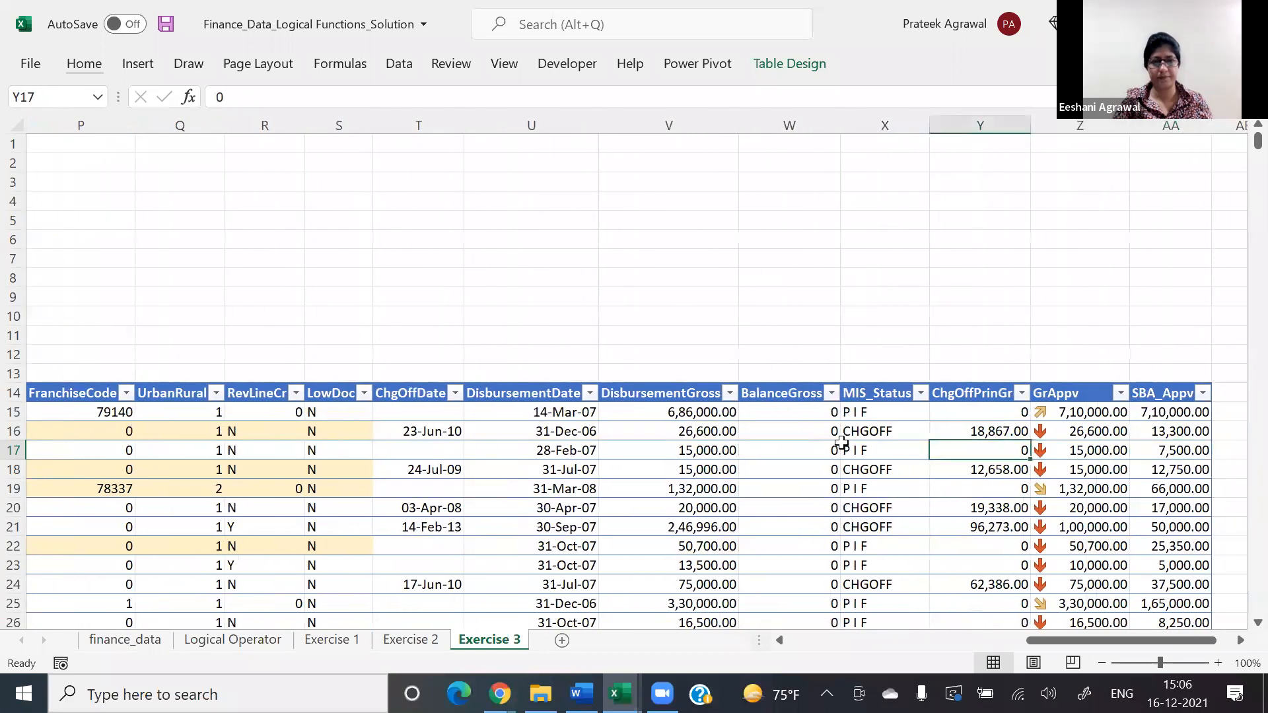
key(Left)
key(Left)
key(Left)
key(Left)
key(Up)
key(Up)
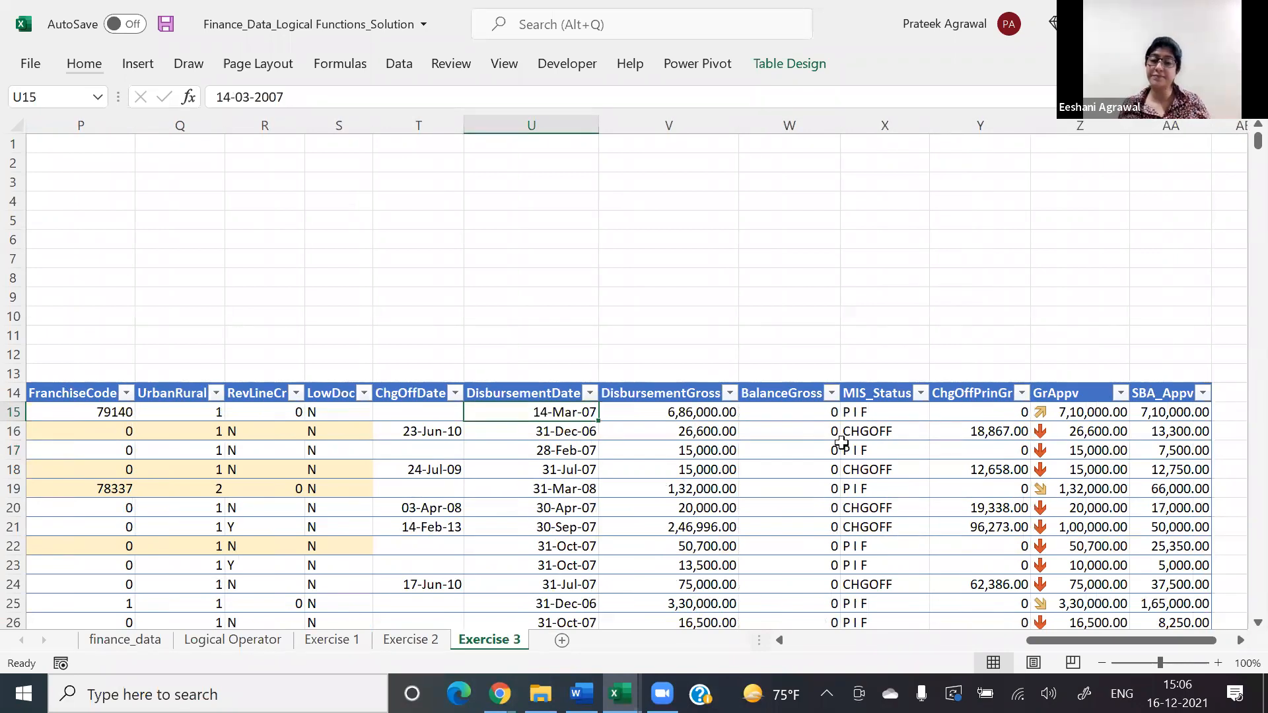
key(ctrl+shift+Down)
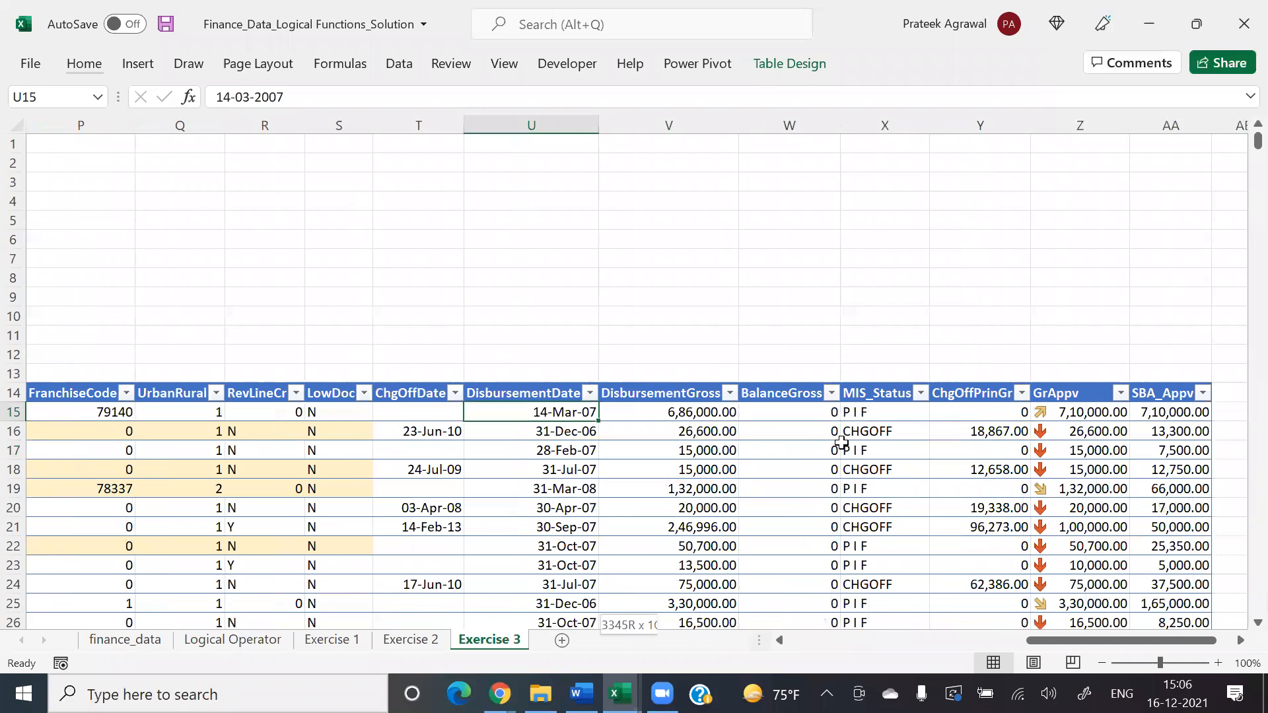
key(ctrl+shift+Down)
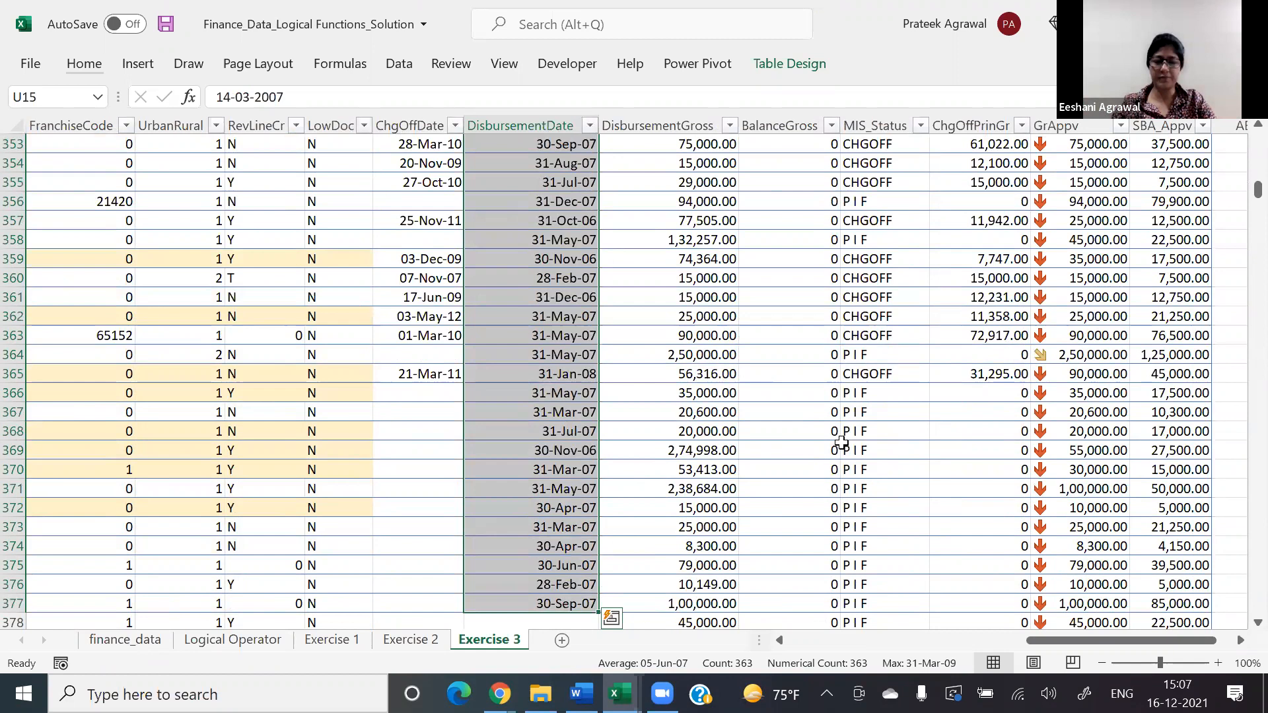
Step: Create a new conditional formatting rule that formats only cells that contain a given value
key(alt)
key(h)
key(l)
key(r)
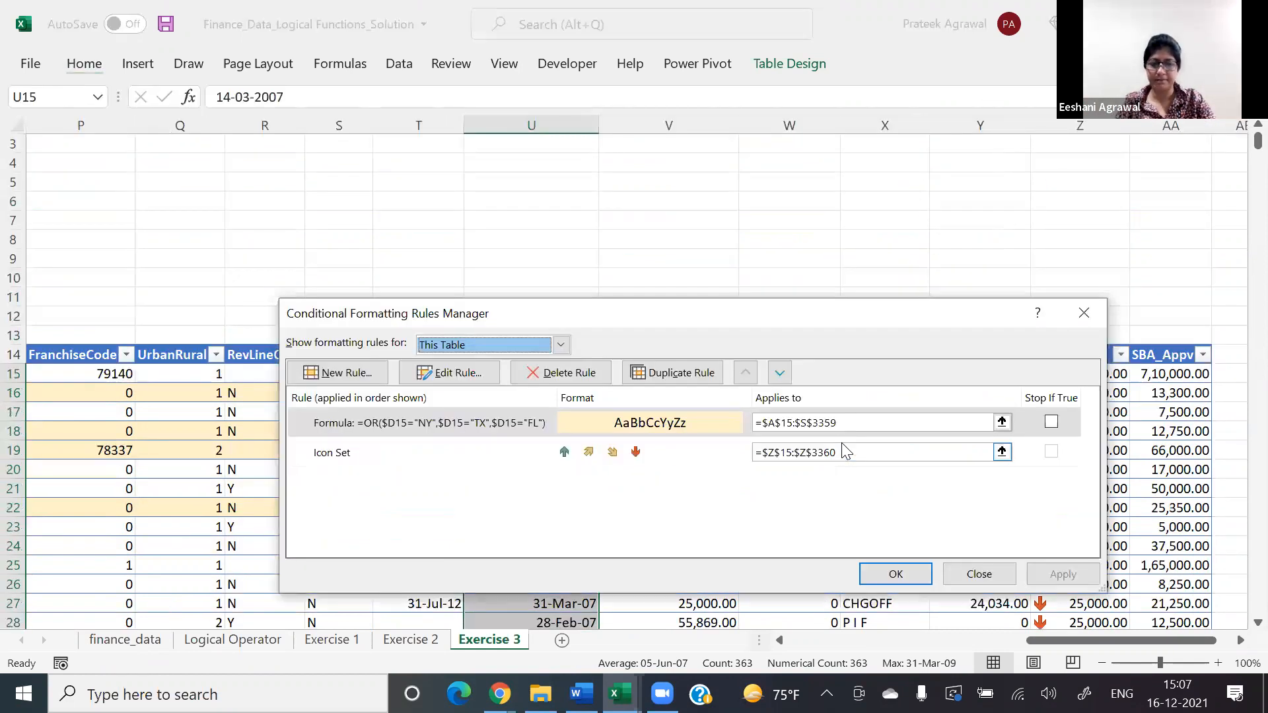
key(alt+n)
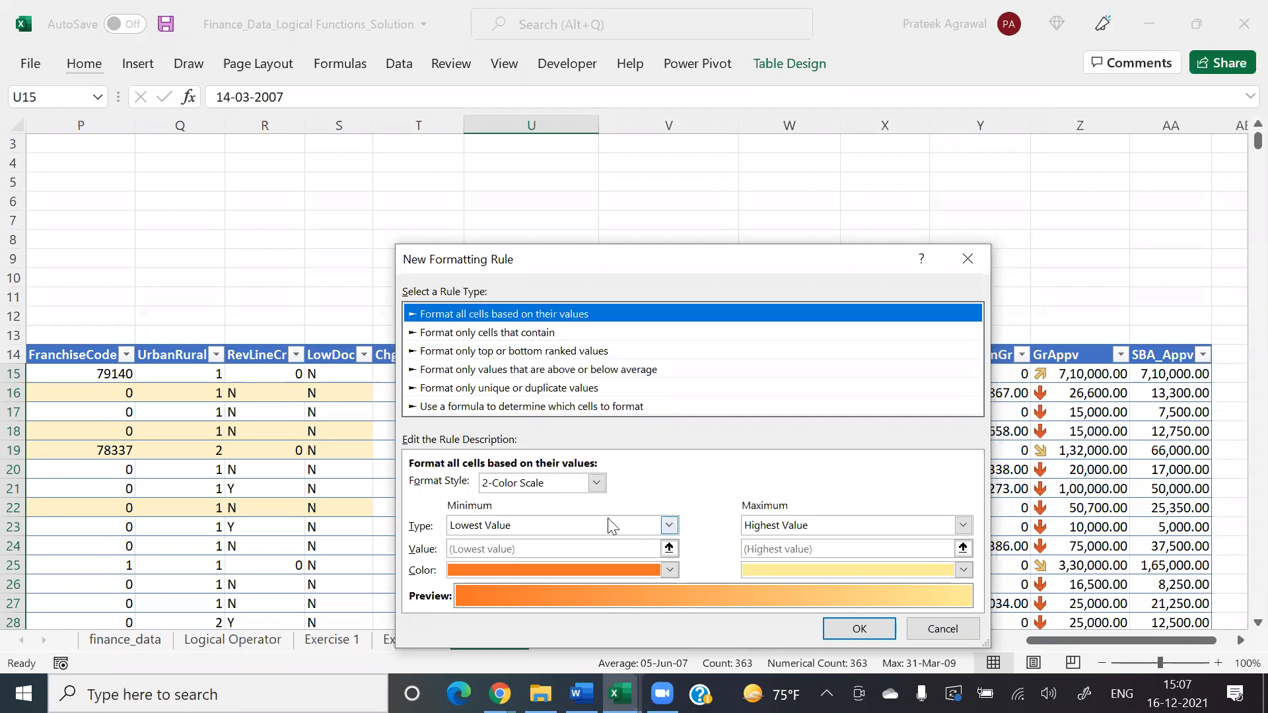
click(537, 332)
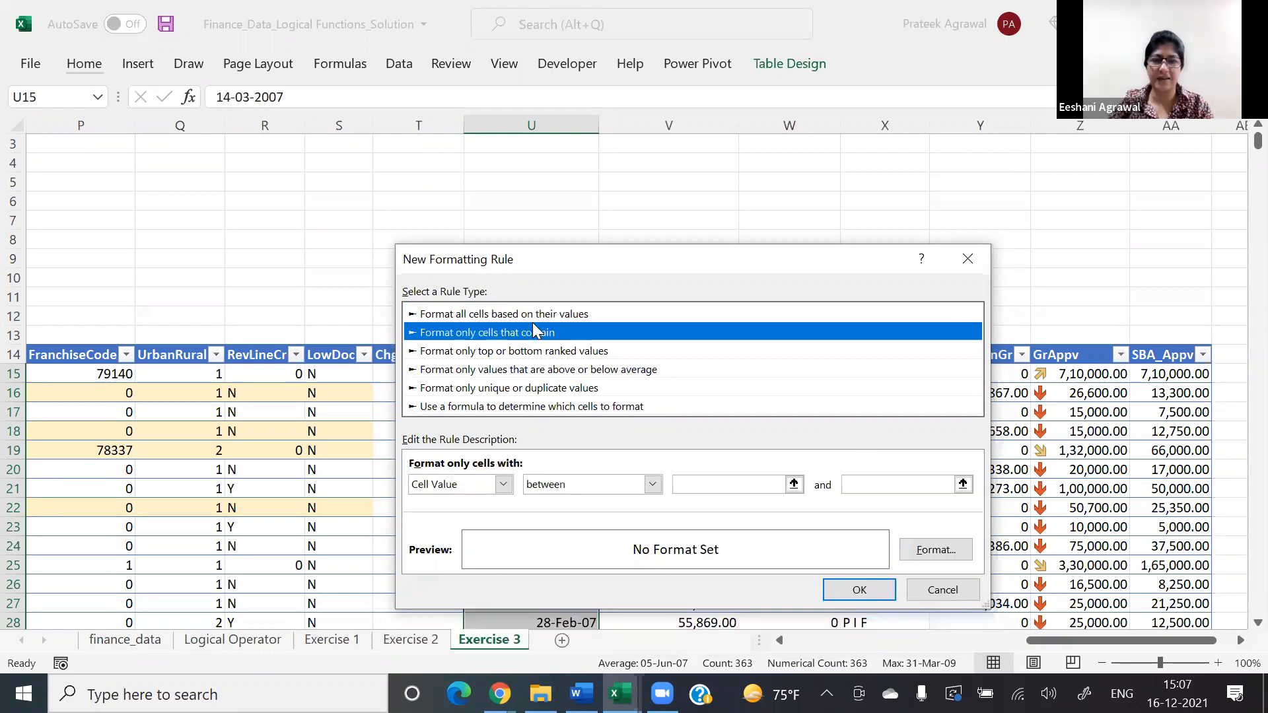
click(504, 484)
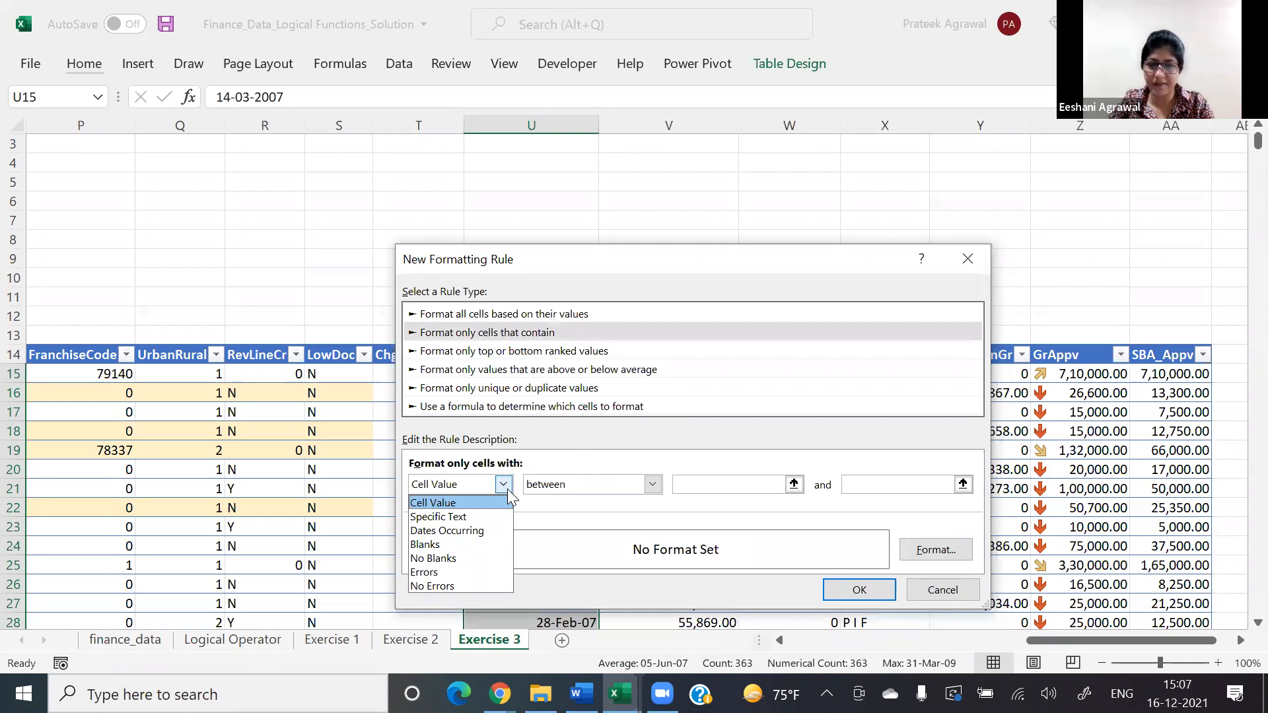
click(480, 530)
click(583, 489)
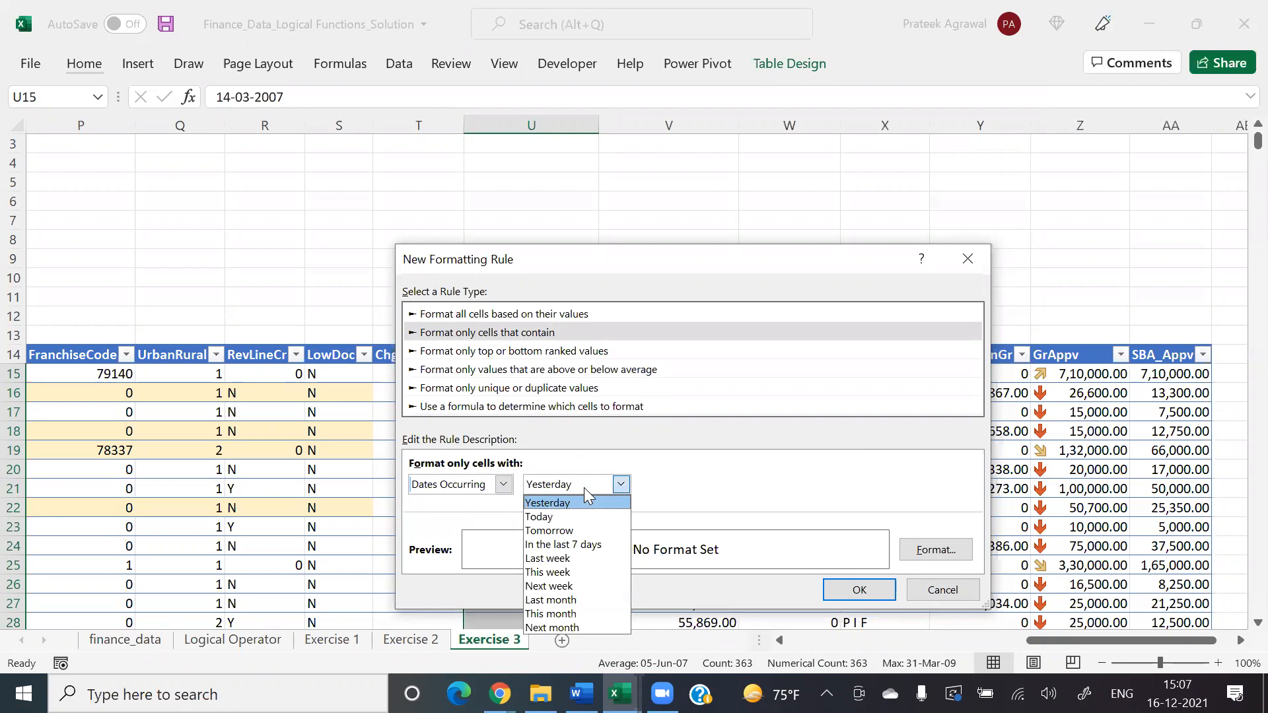
click(503, 485)
click(503, 485)
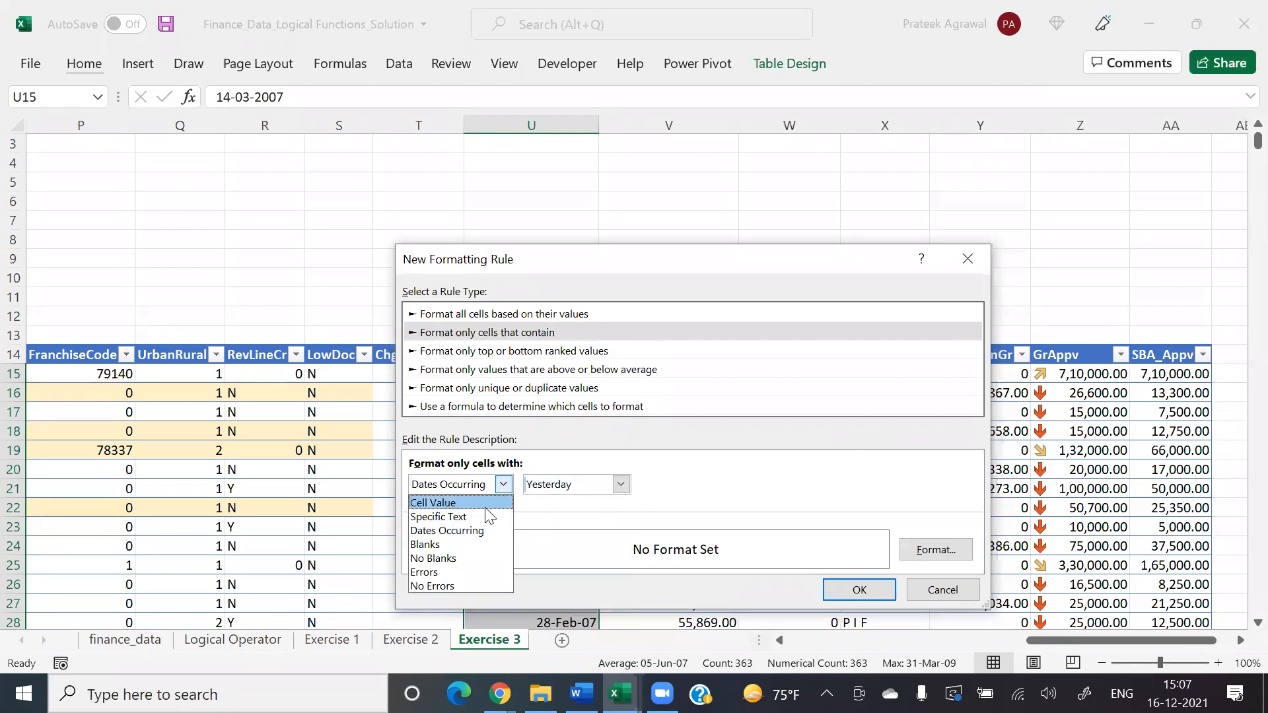
click(486, 507)
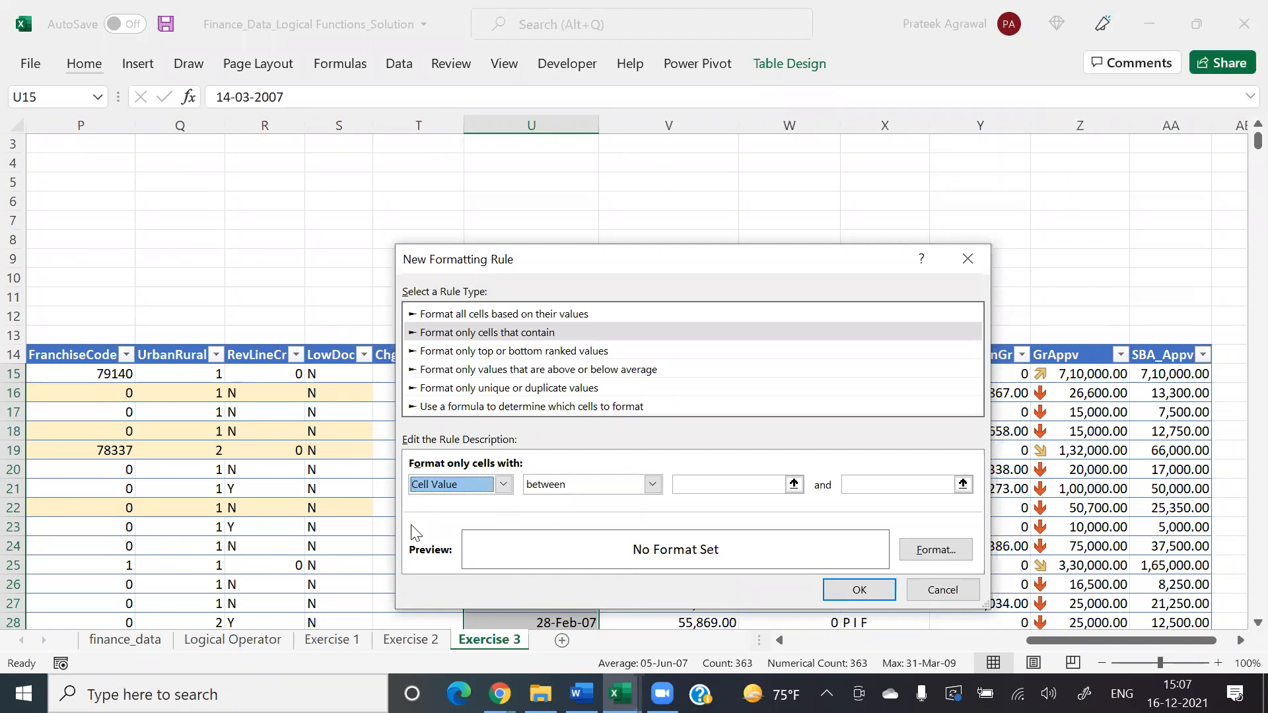
Step: Set the rule to match cell values between 1/1/2006 and 31/12/2006
click(717, 485)
text(1/1/2006)
key(Tab)
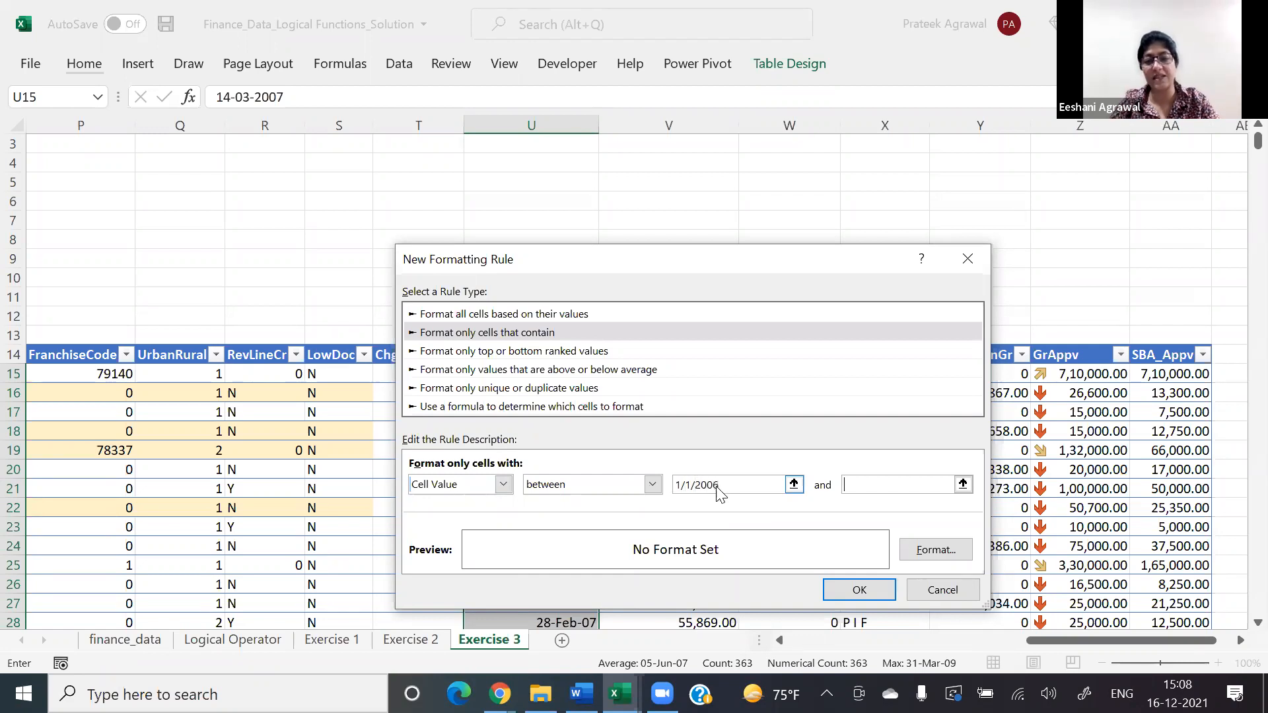
text(31/12/2)
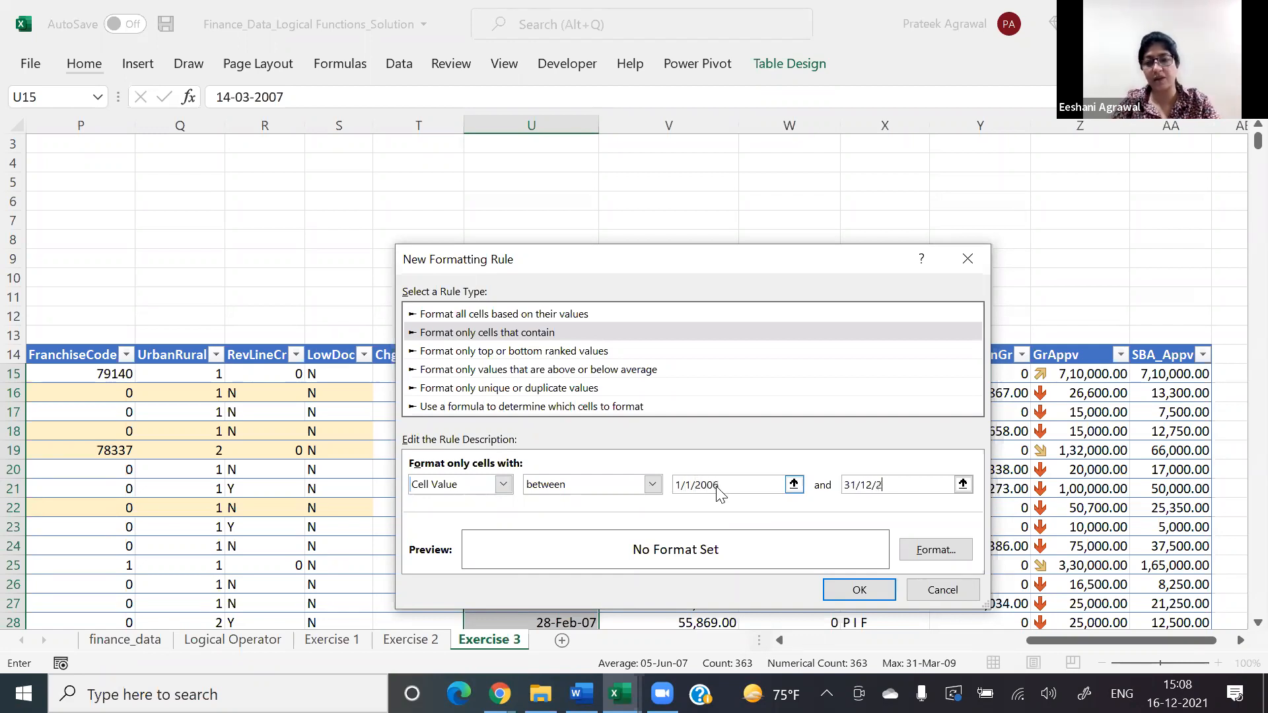
text(006)
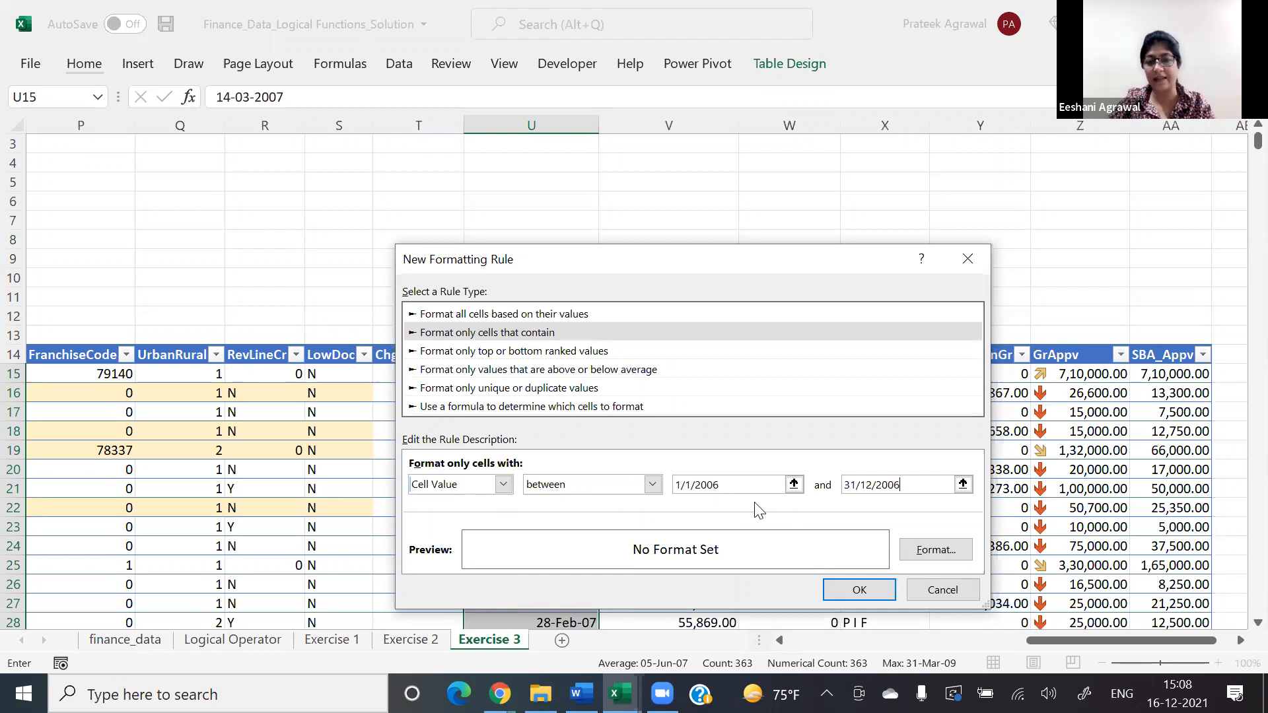
Step: Give the date rule a light blue fill, then save it and apply it to the selected dates
click(936, 549)
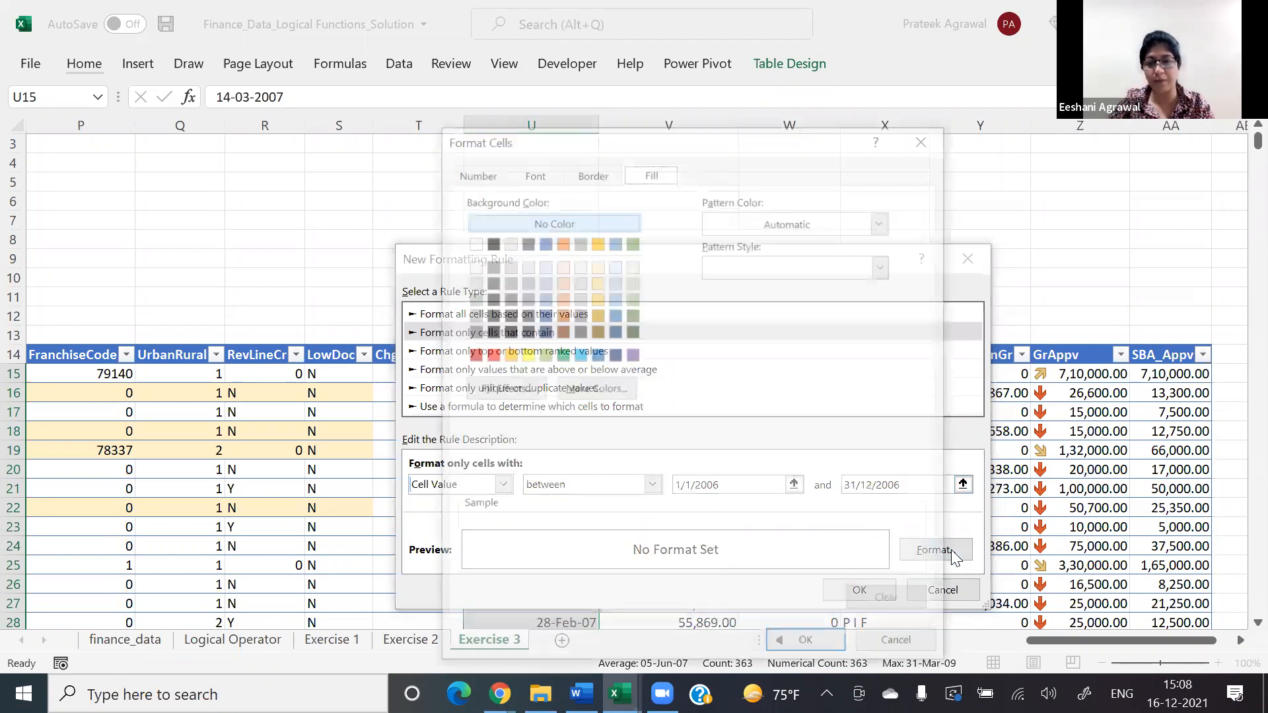
click(613, 298)
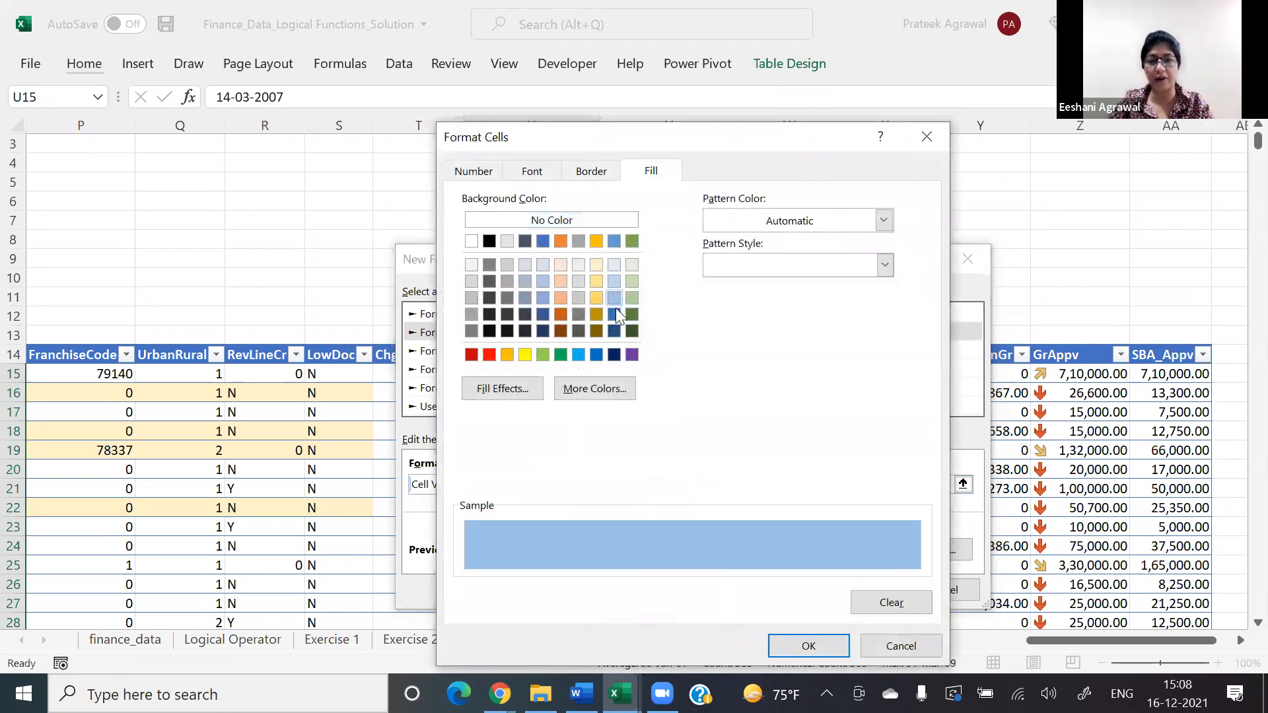
click(818, 650)
key(Return)
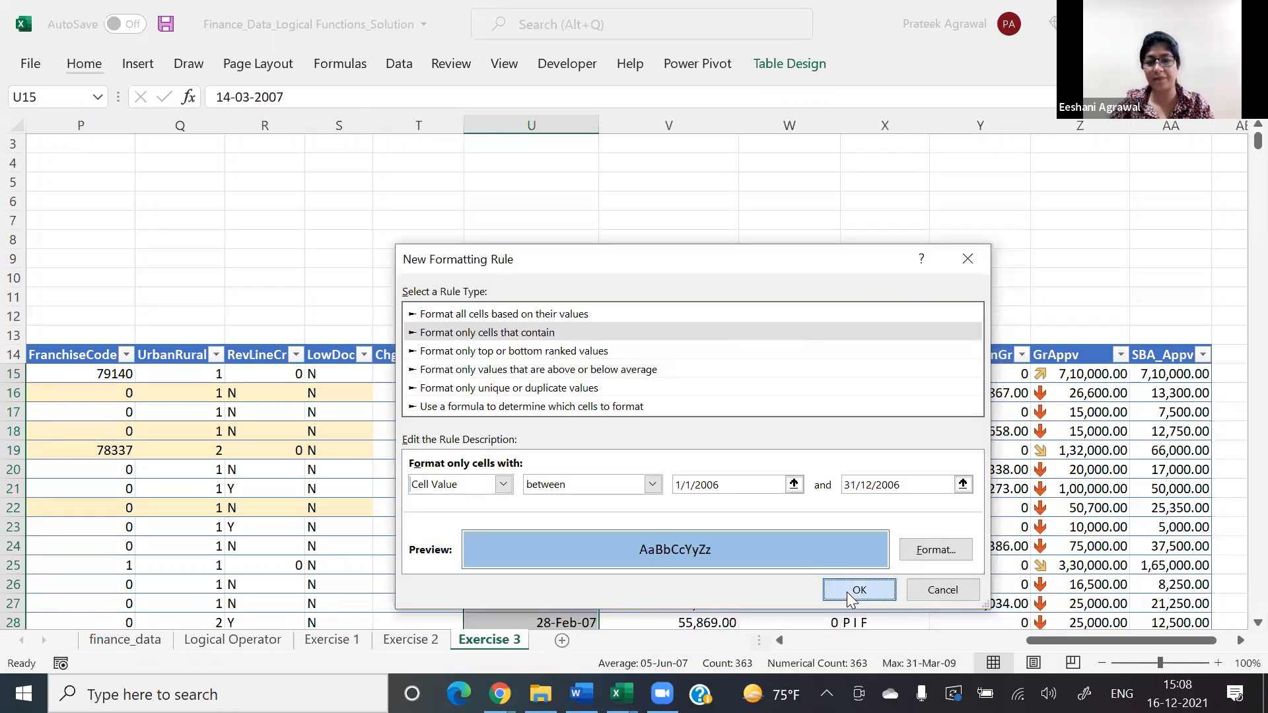
click(852, 590)
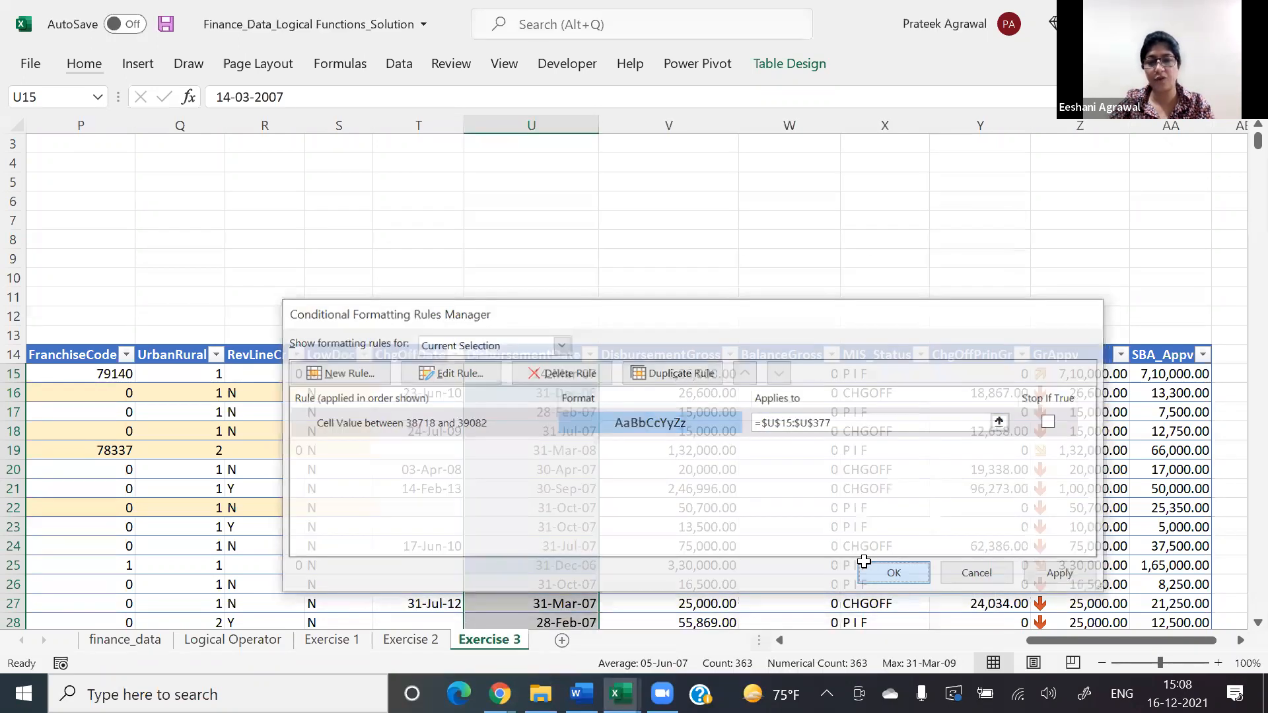
click(869, 566)
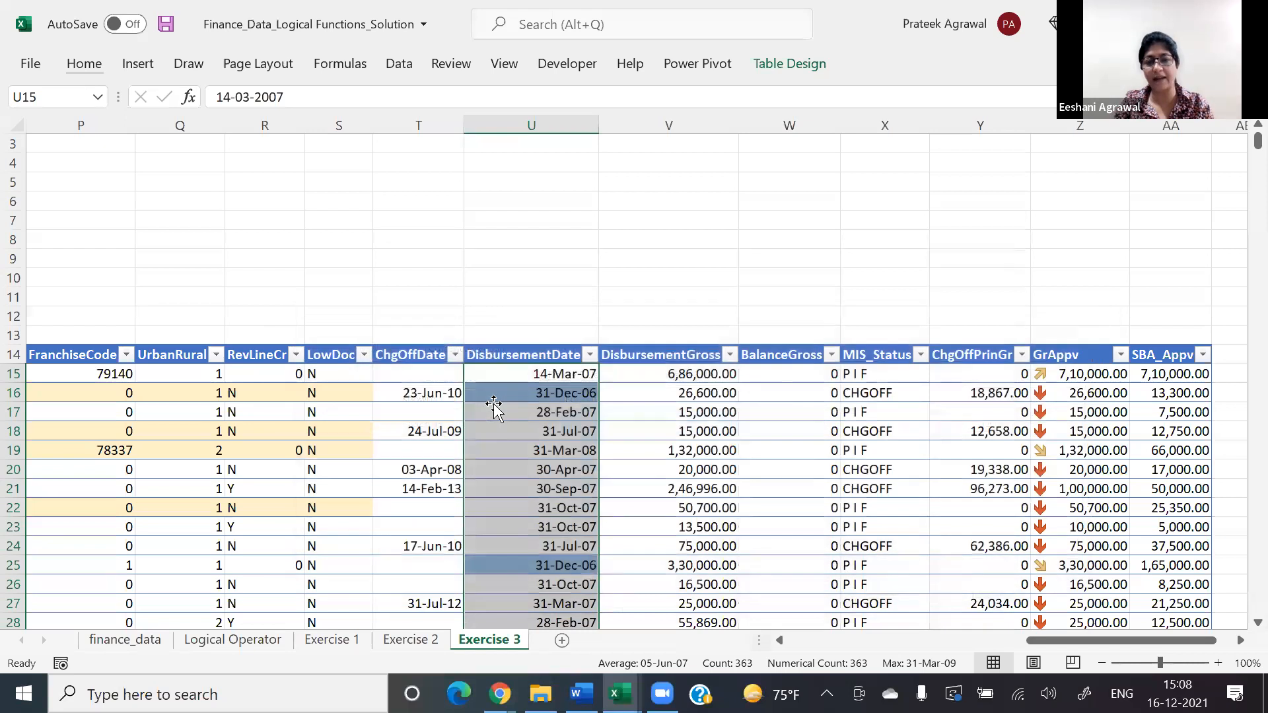
Step: Go down the DisbursementDate column and check which dates the new rule highlights
key(Down)
key(Down)
key(Down)
key(Down)
key(Down)
key(Down)
key(Down)
key(Down)
key(Down)
key(Down)
key(Down)
key(Down)
key(Down)
key(Down)
key(Down)
key(Down)
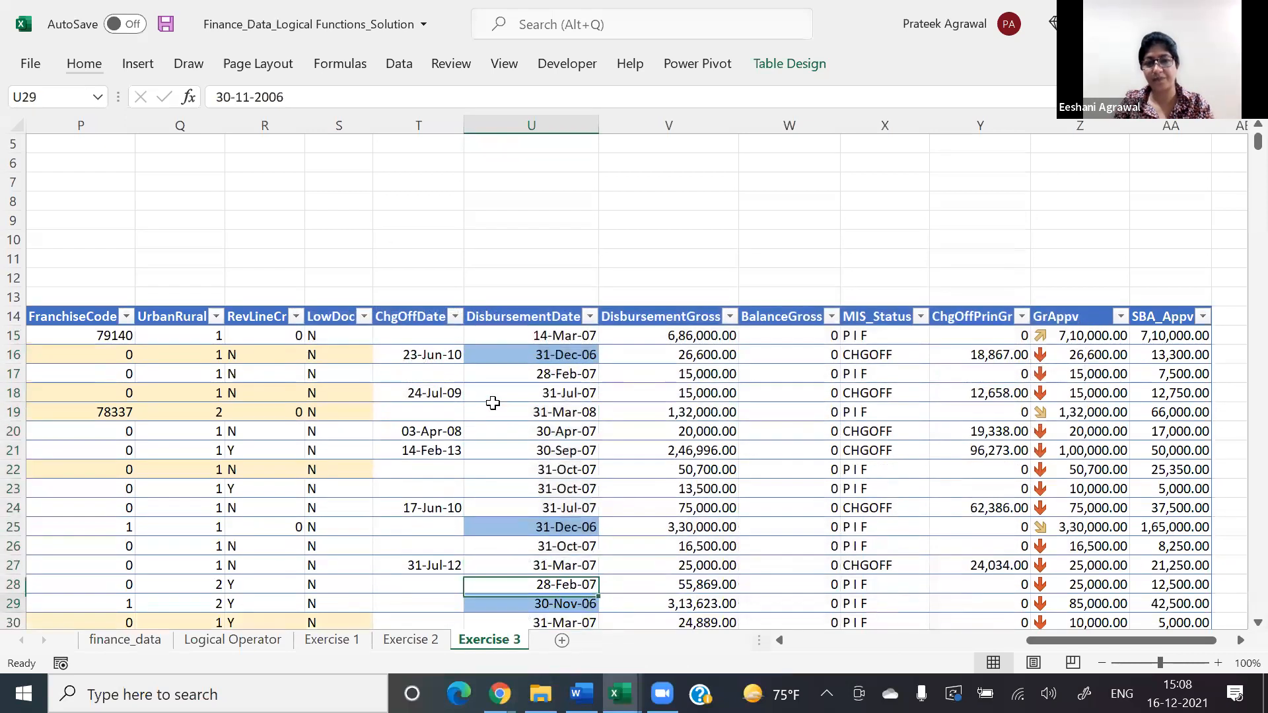
key(Down)
key(Down)
key(Down)
key(Down)
key(Down)
key(Down)
key(Down)
key(Down)
key(Down)
key(Down)
key(Down)
key(Down)
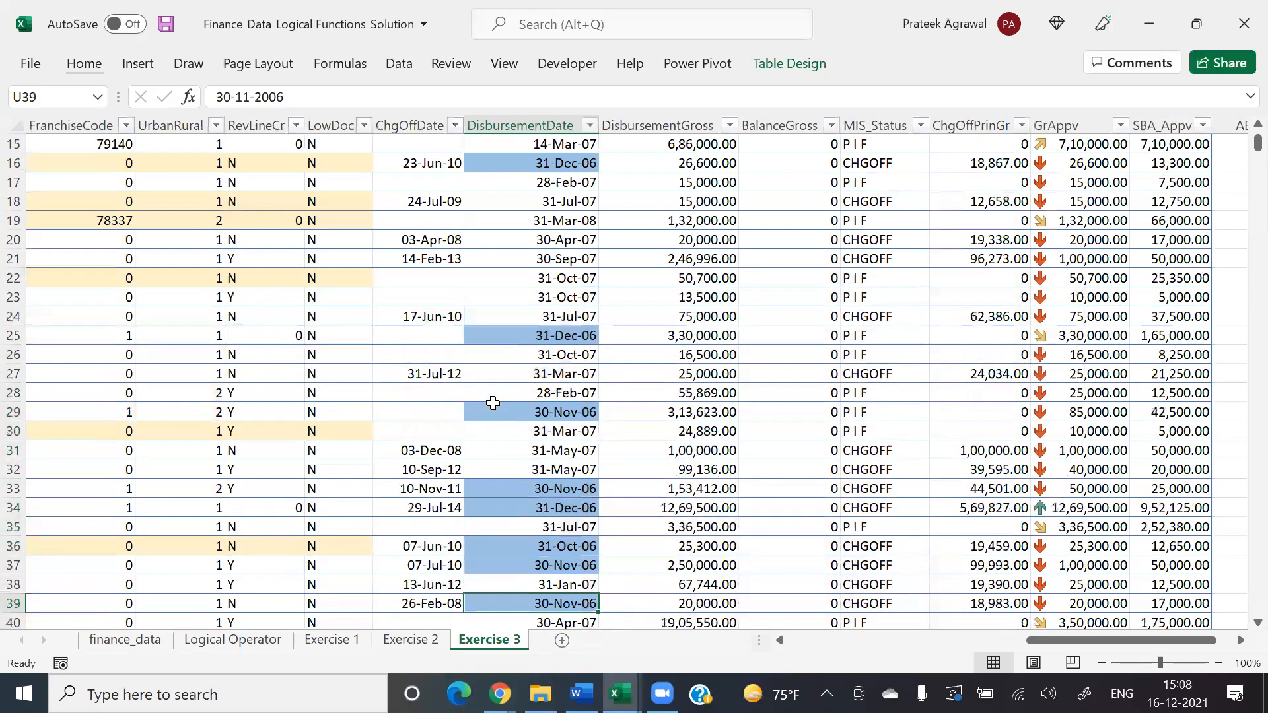
key(Down)
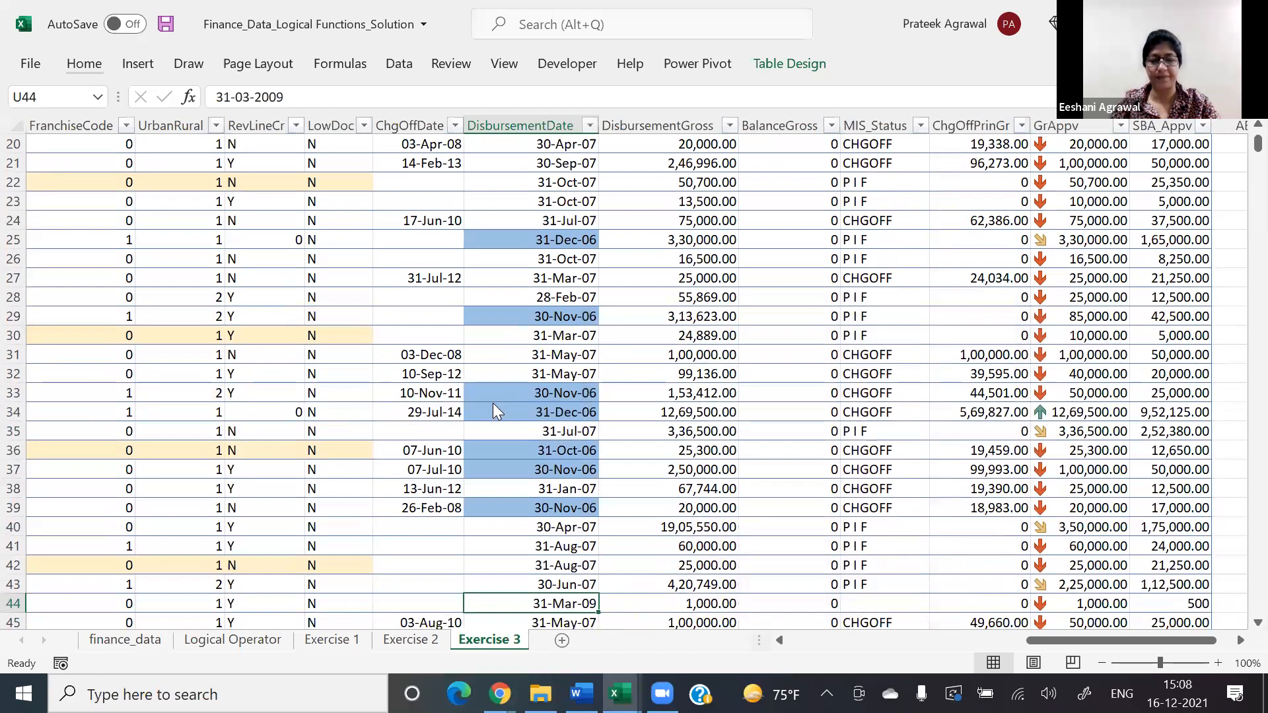
key(Down)
key(Down)
key(Down)
key(Down)
key(Down)
key(Down)
key(Down)
key(Down)
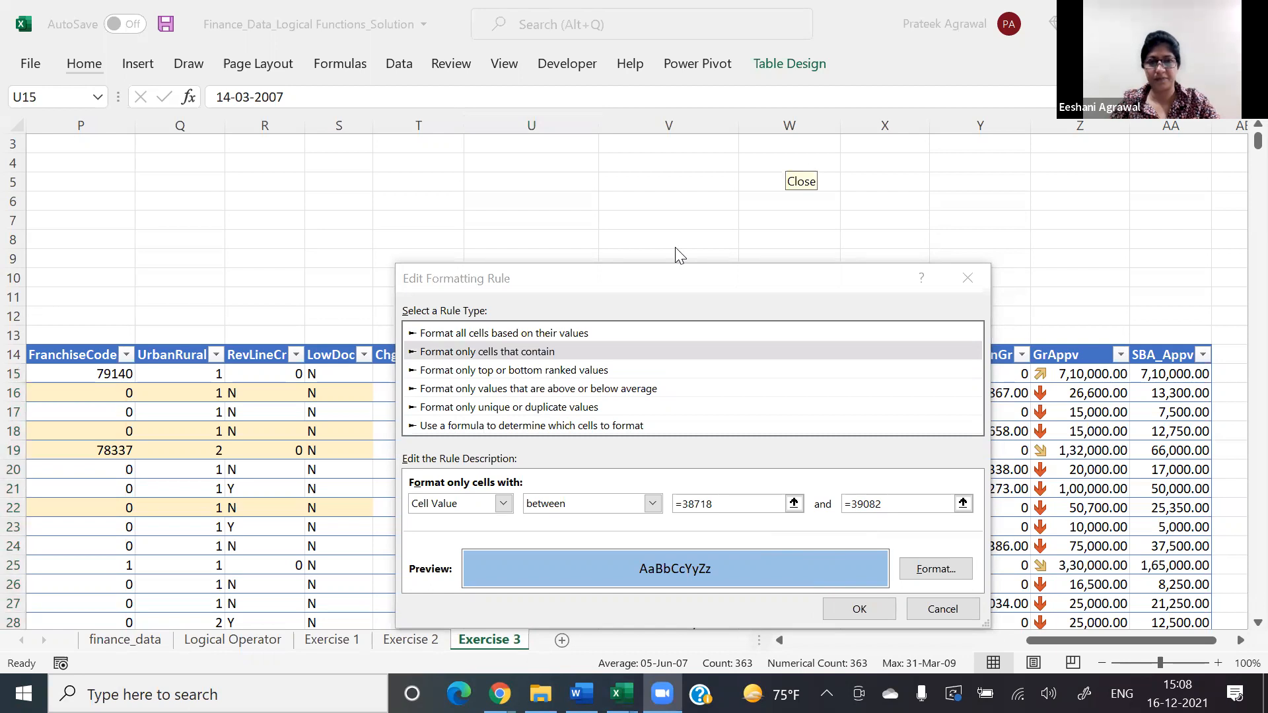
Step: Confirm the reopened date rule, close the rules manager and deselect the dates by choosing a blank cell above the table
click(852, 601)
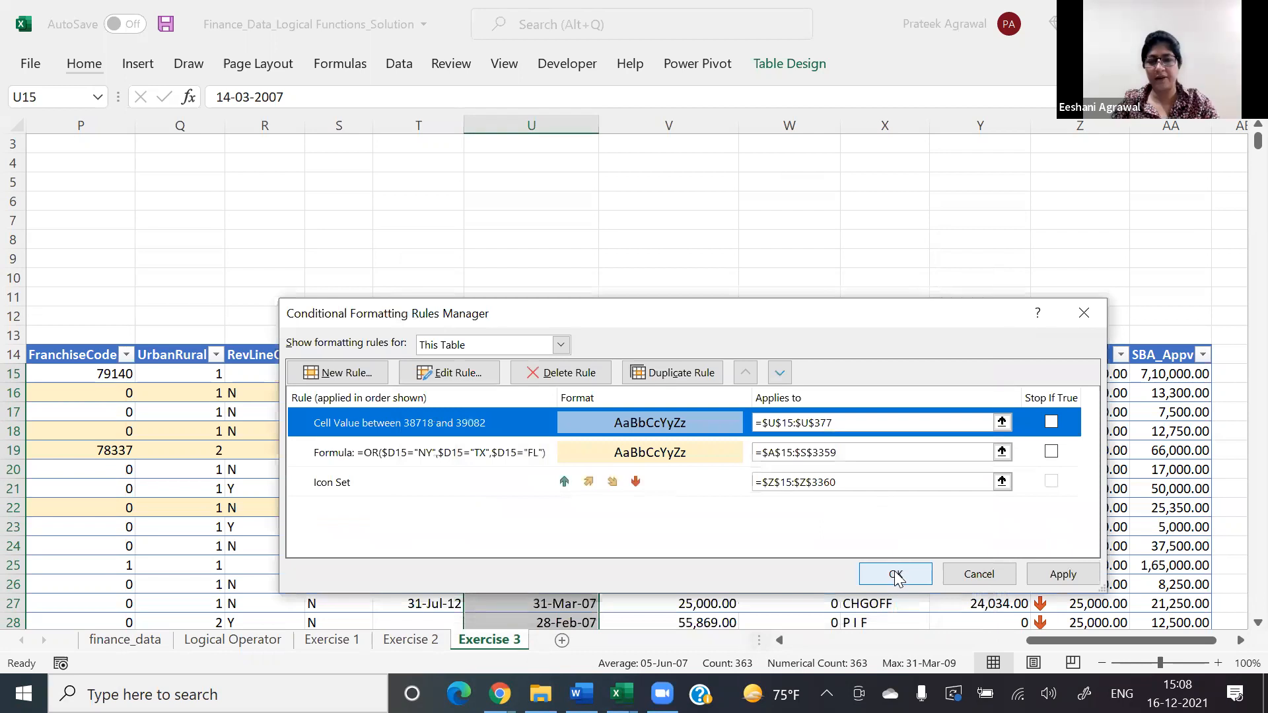
click(896, 576)
click(533, 298)
key(Left)
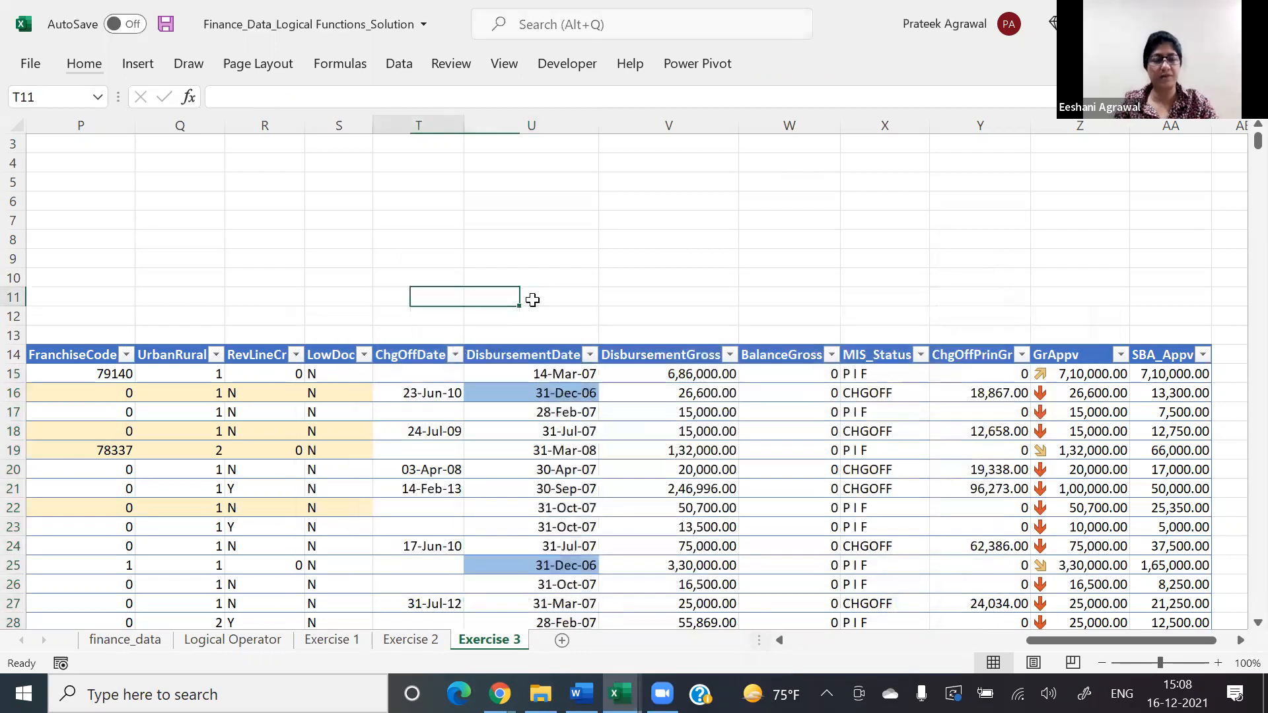
Step: Go back to the task list above the table and read the third task in cell A4
key(Left)
key(Left)
key(Left)
key(Left)
key(Left)
key(Left)
key(Left)
key(Left)
key(Left)
key(Left)
key(Left)
key(Left)
key(Left)
key(Left)
key(Left)
key(Left)
key(Left)
key(Left)
key(Left)
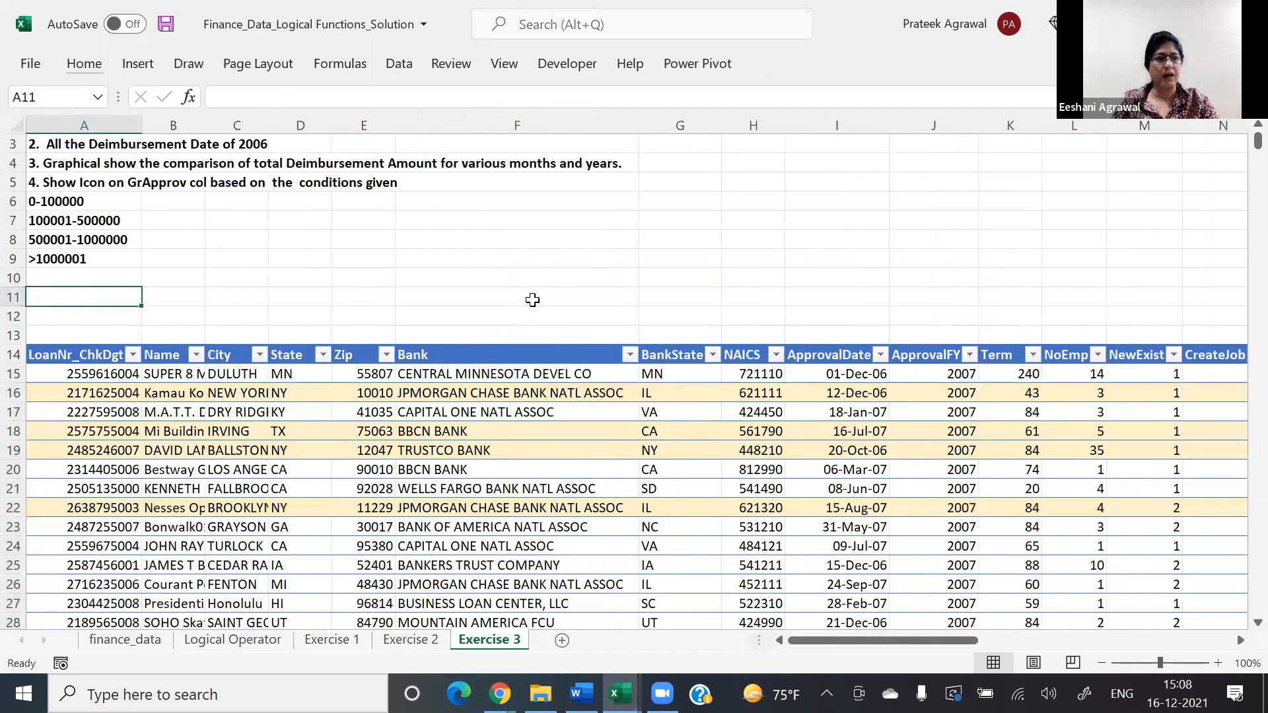
key(Up)
key(Up)
key(Up)
key(Up)
key(Up)
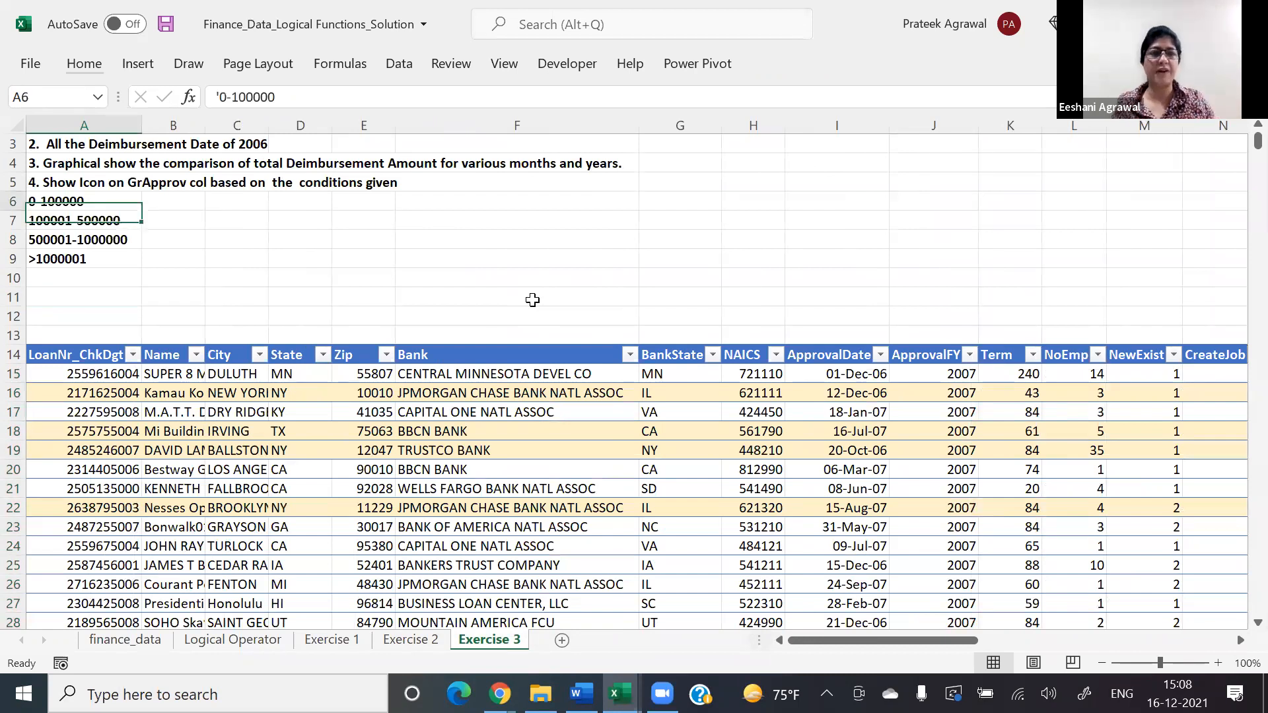
key(Up)
key(Up)
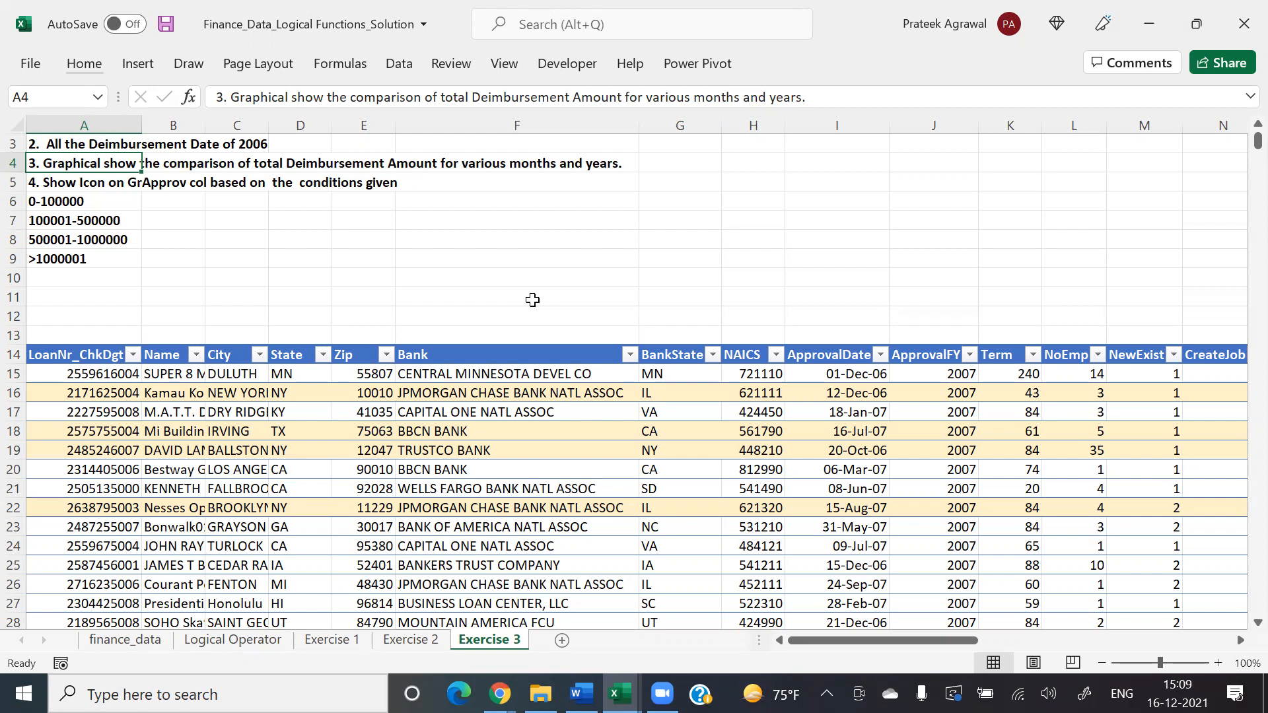
Step: Select the DisbursementDate values from cell U15 downward
key(Right)
key(Right)
key(Right)
key(Right)
key(Right)
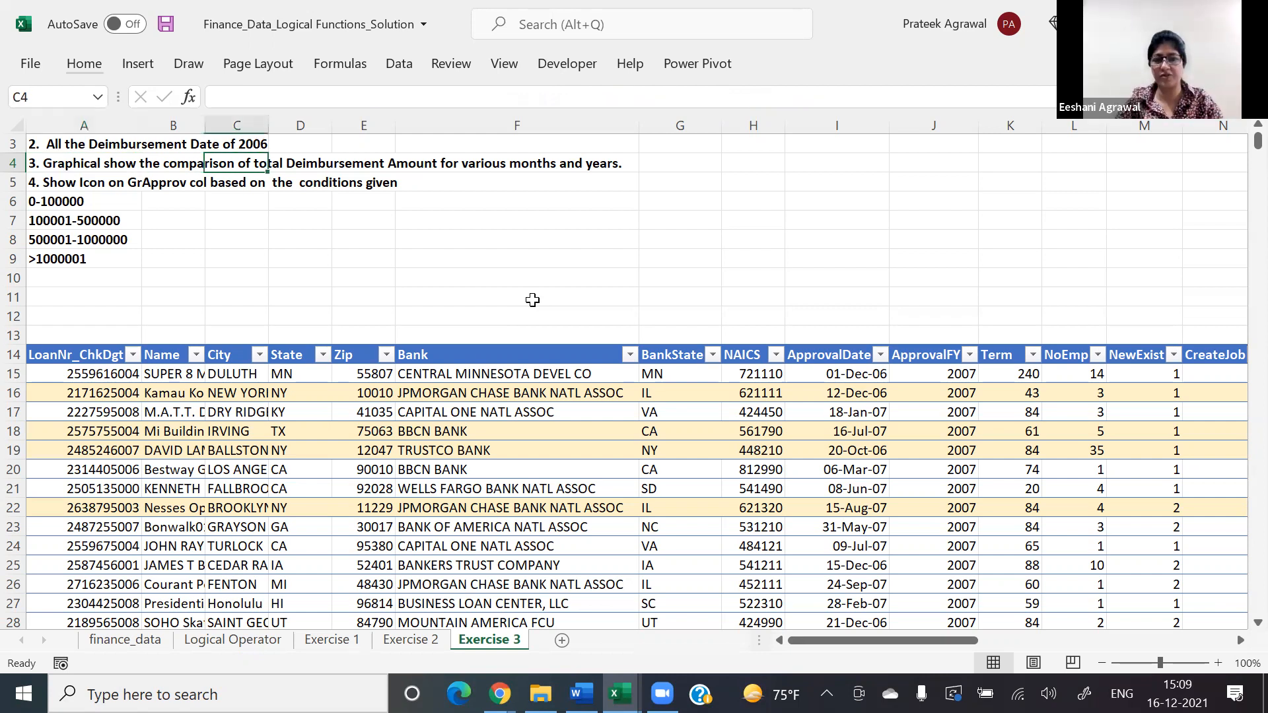
key(Down)
key(Down)
key(Down)
key(Down)
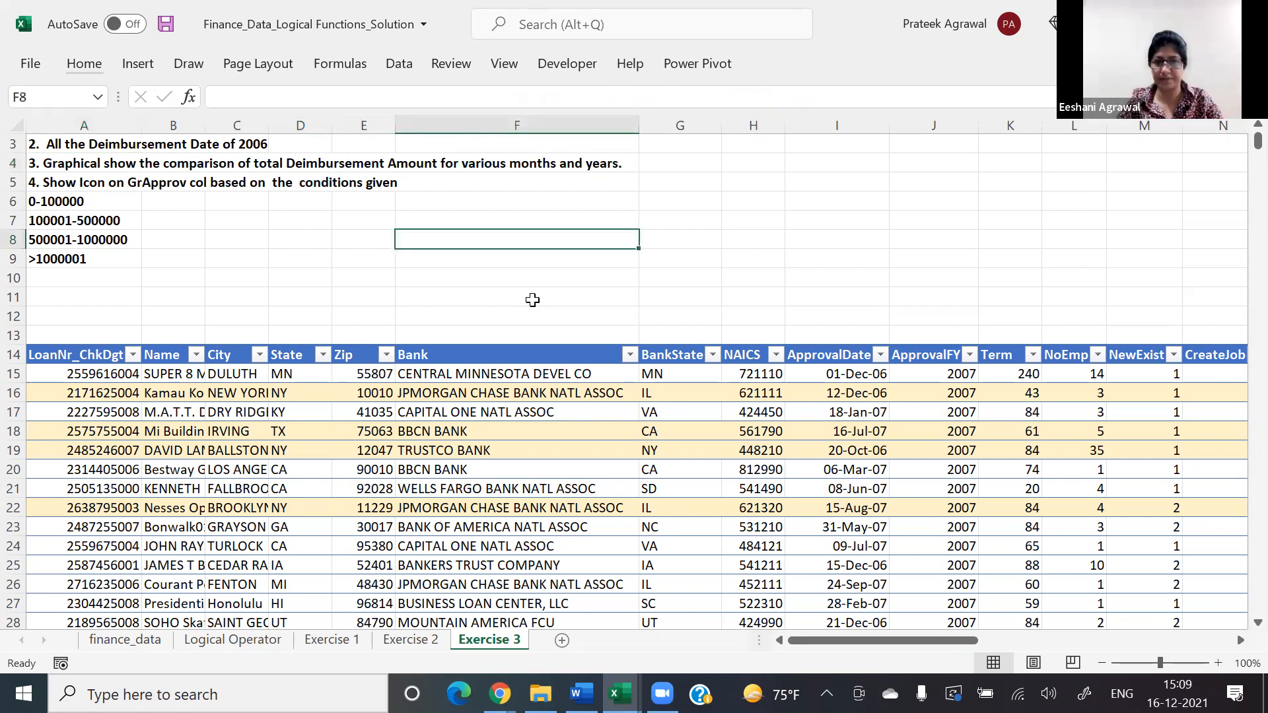
key(Down)
key(Down)
key(Down)
key(Down)
key(Down)
key(Down)
key(Down)
key(ctrl+Right)
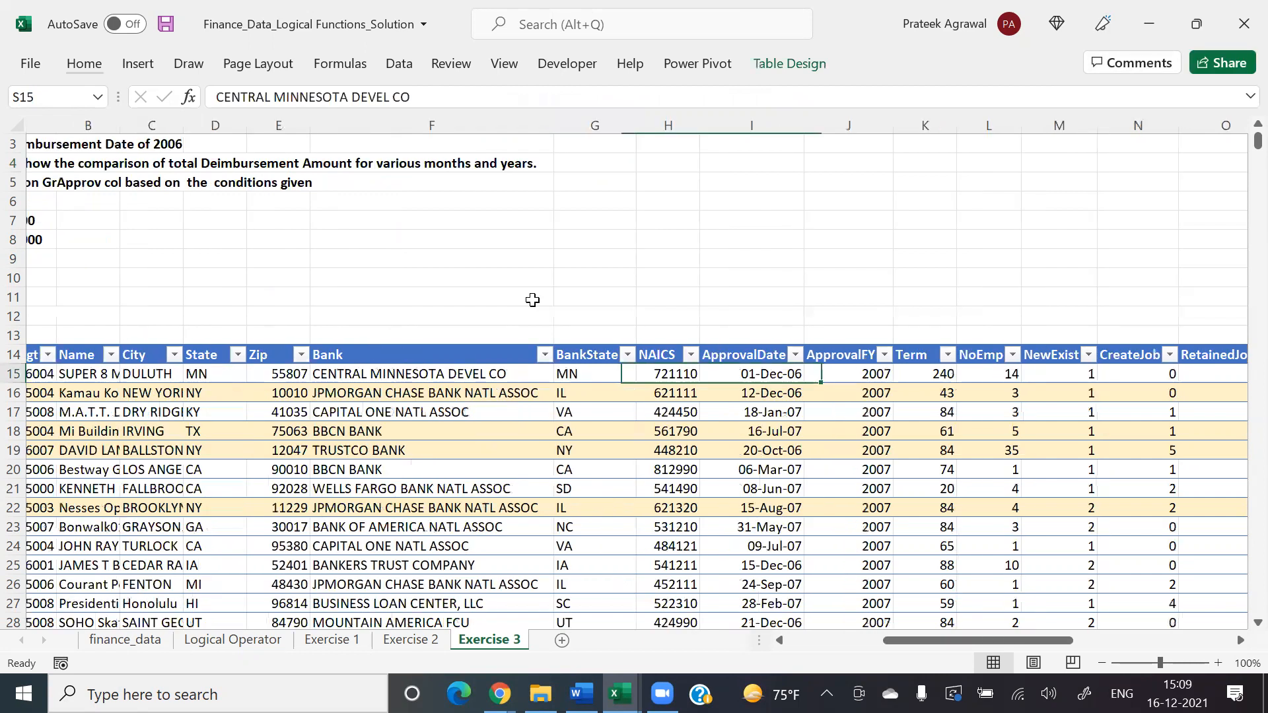
key(Right)
key(Right)
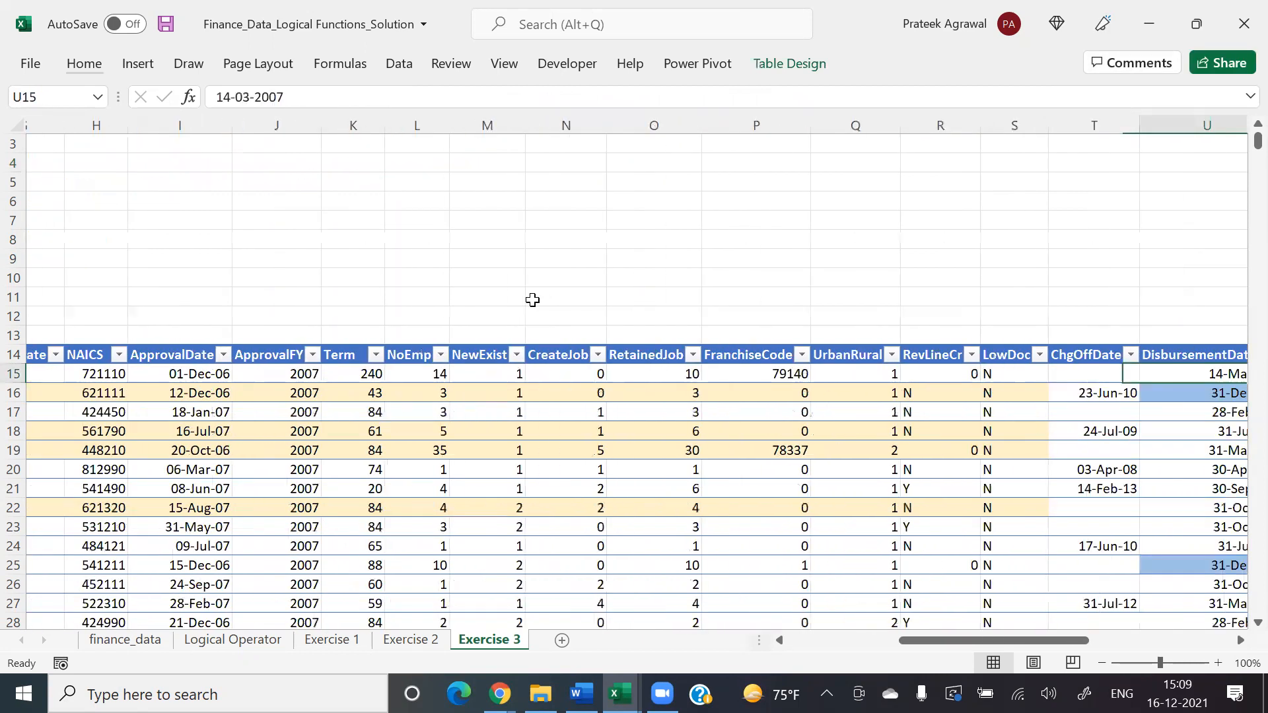
key(ctrl+shift+Down)
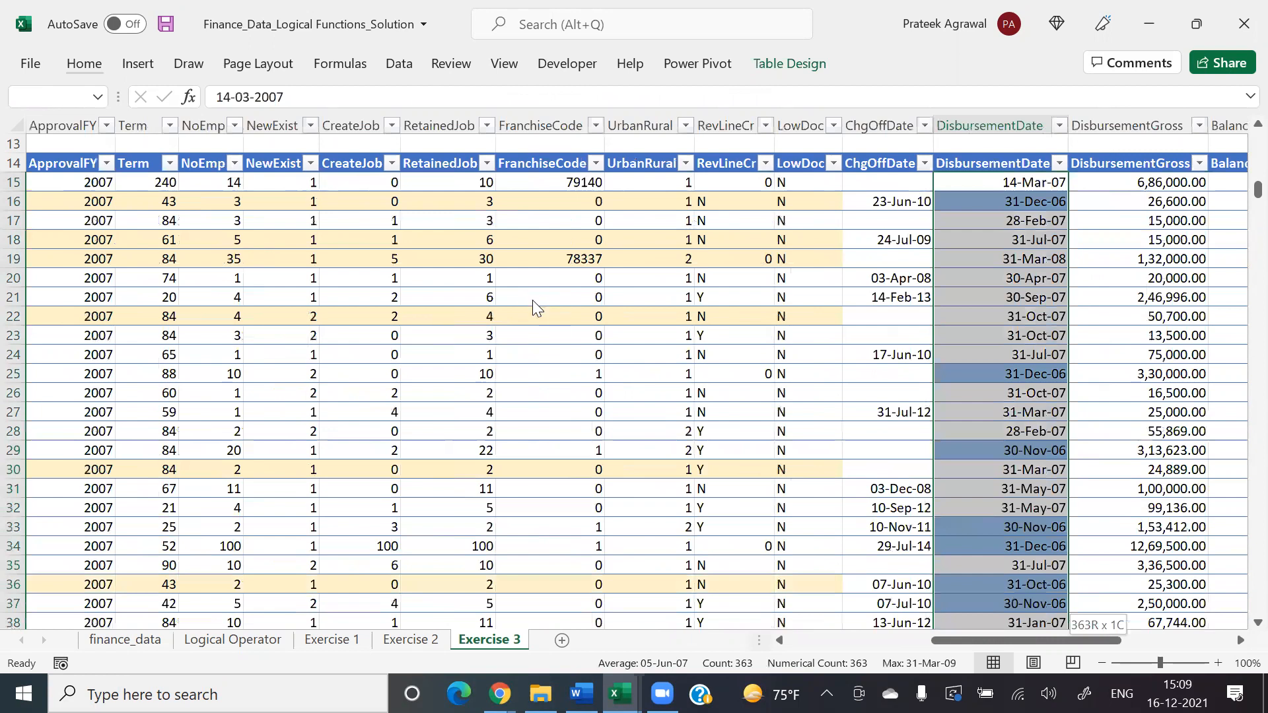
Step: Open the conditional formatting rule that shades the disbursement dates light blue for editing
key(alt+h)
key(l)
key(r)
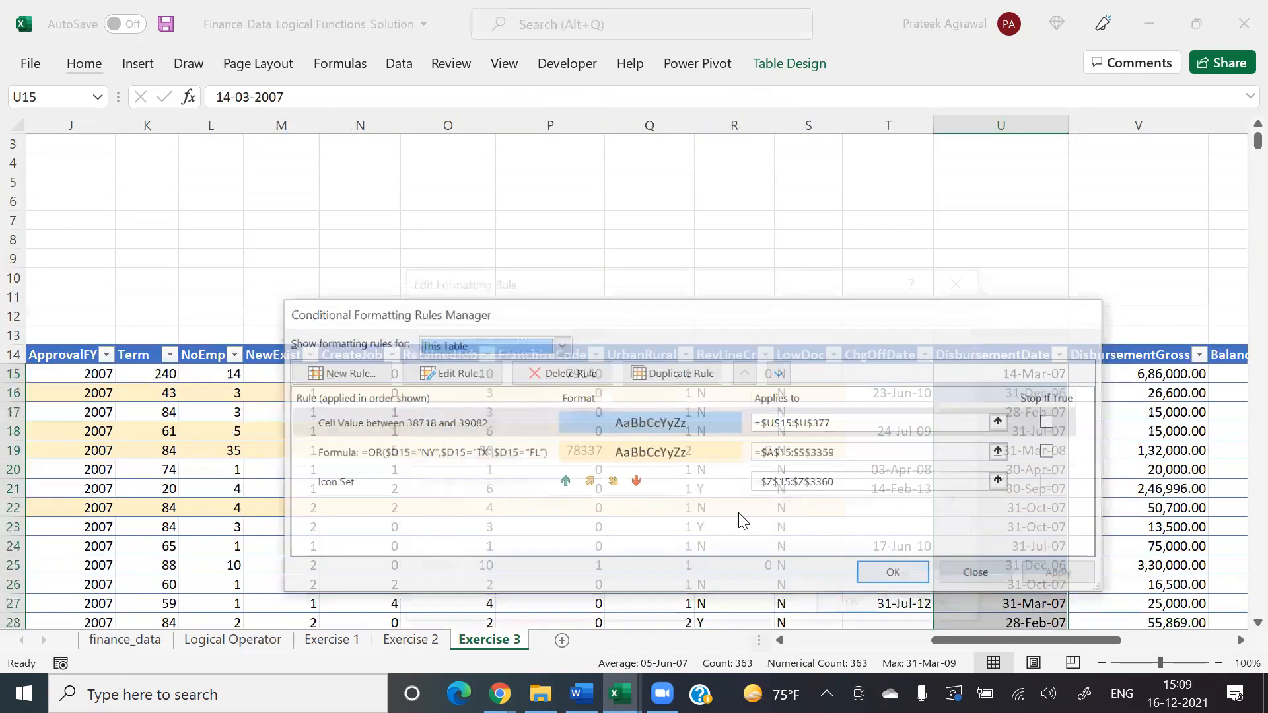
key(alt+e)
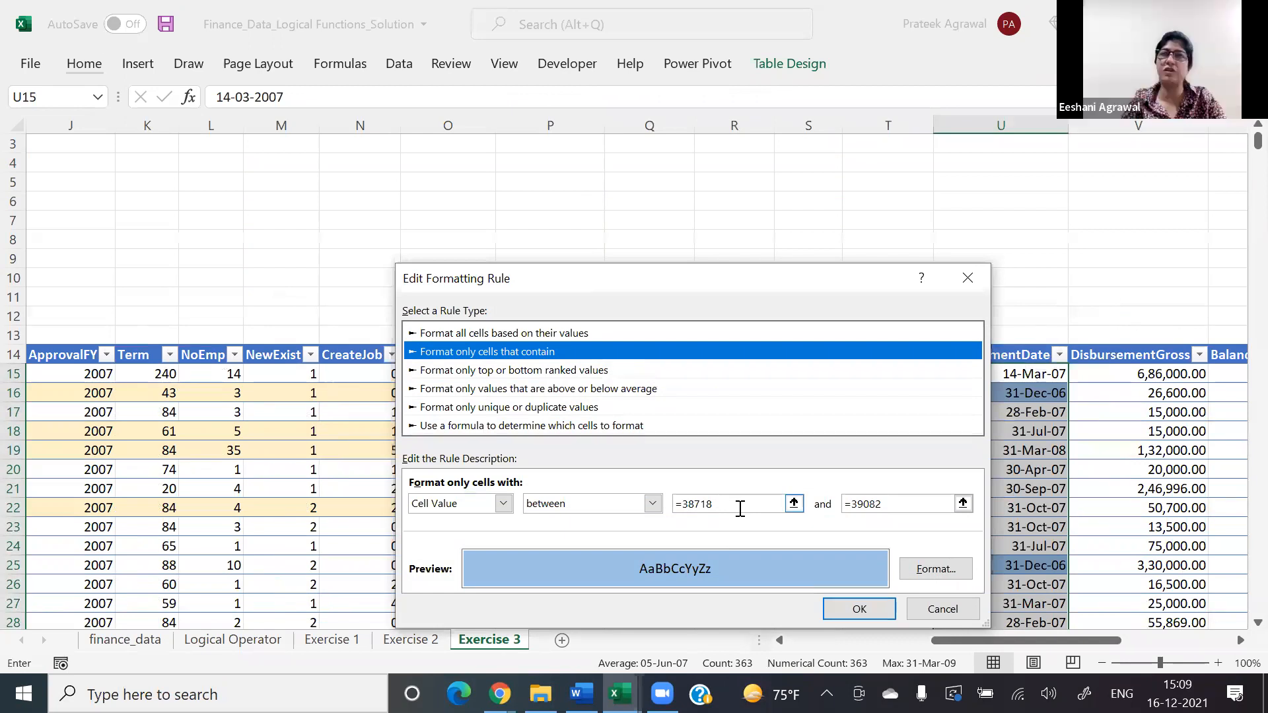
click(740, 509)
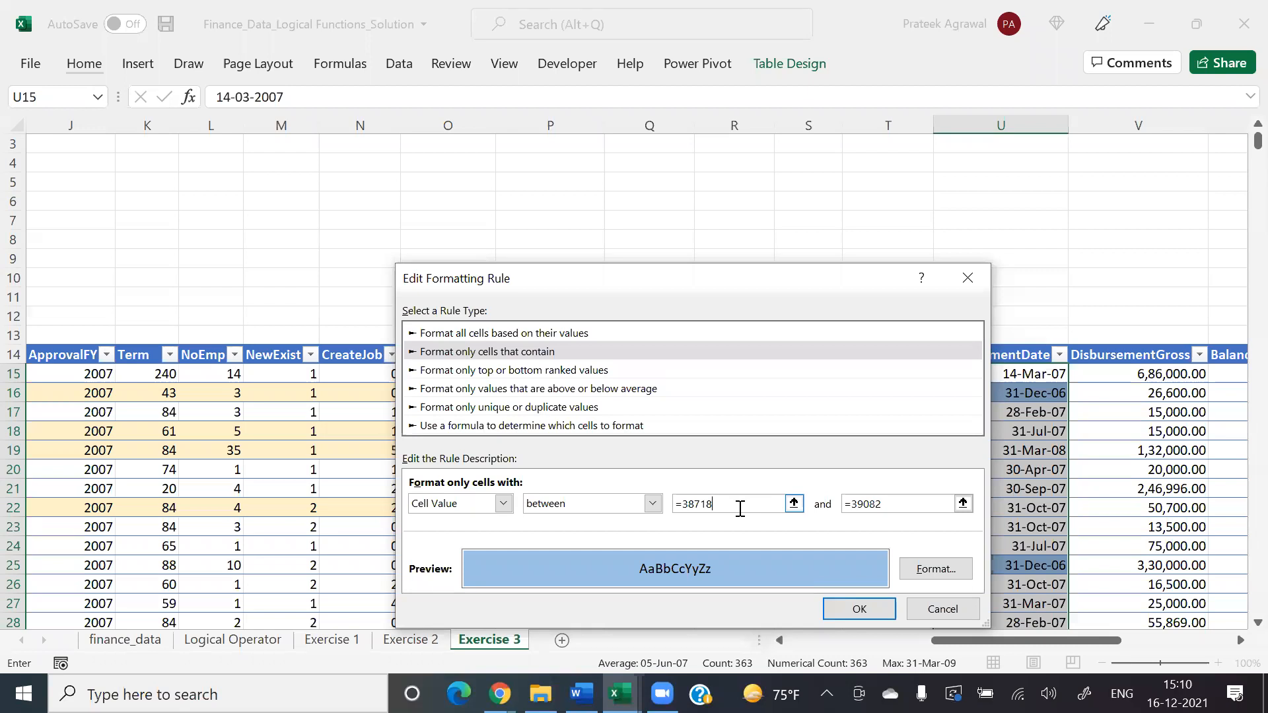
Step: Enter the rule's limits as dates from 1/1/2006 to 31/12/2006 and save the rule
key(BackSpace)
key(BackSpace)
key(BackSpace)
key(BackSpace)
key(BackSpace)
key(BackSpace)
text(1/1/2006)
key(Tab)
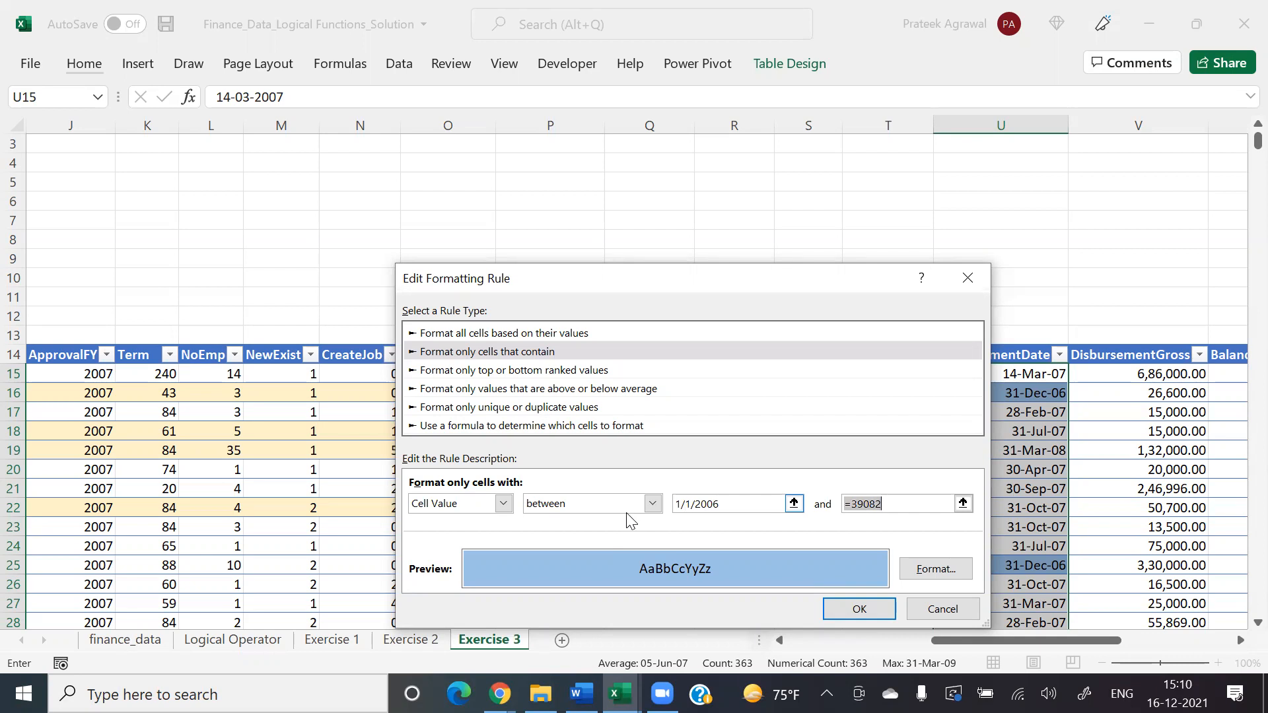
text(31/12/2006)
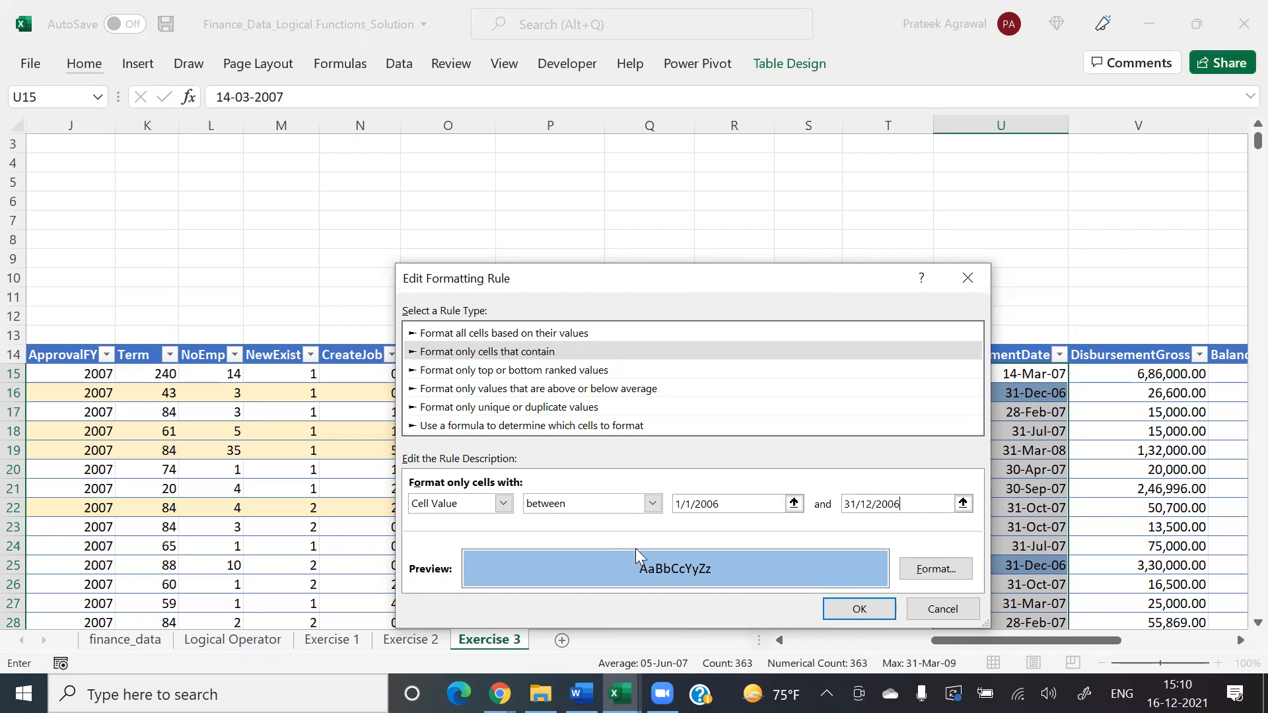
click(858, 607)
click(893, 571)
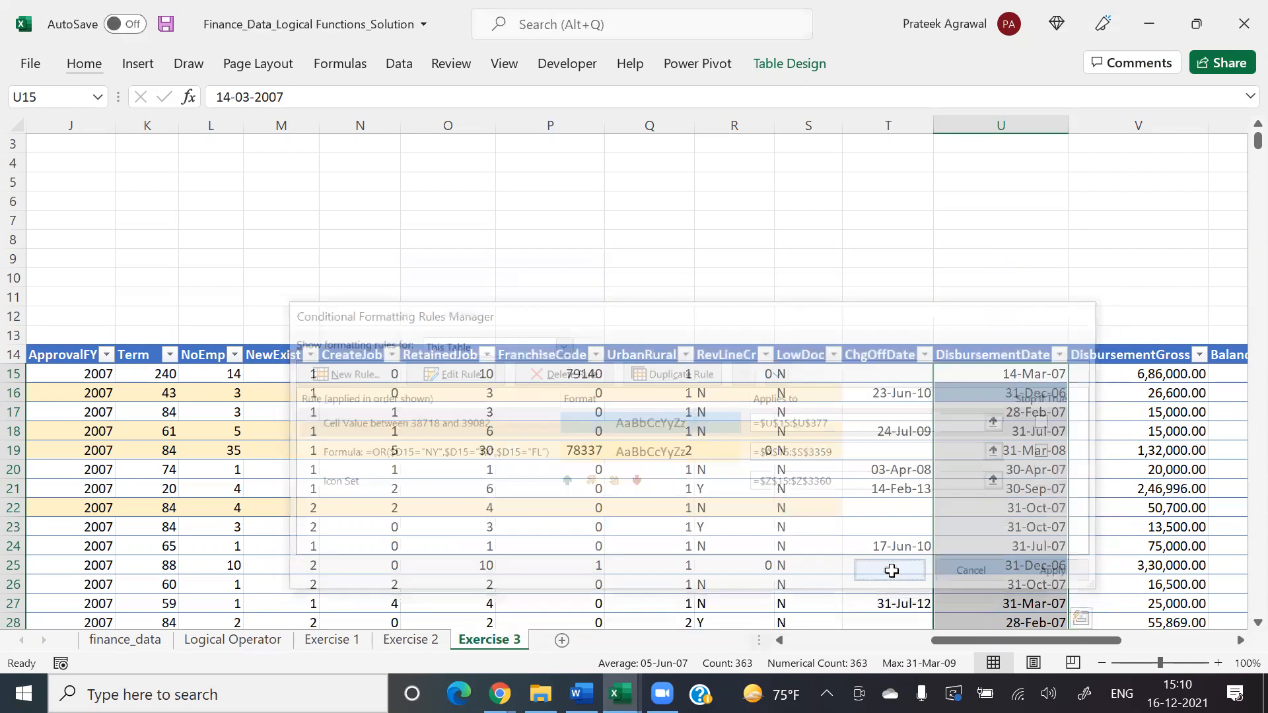
Step: Look across row 16 to examine the state record highlighting alongside the DisbursementDate highlighting
click(826, 395)
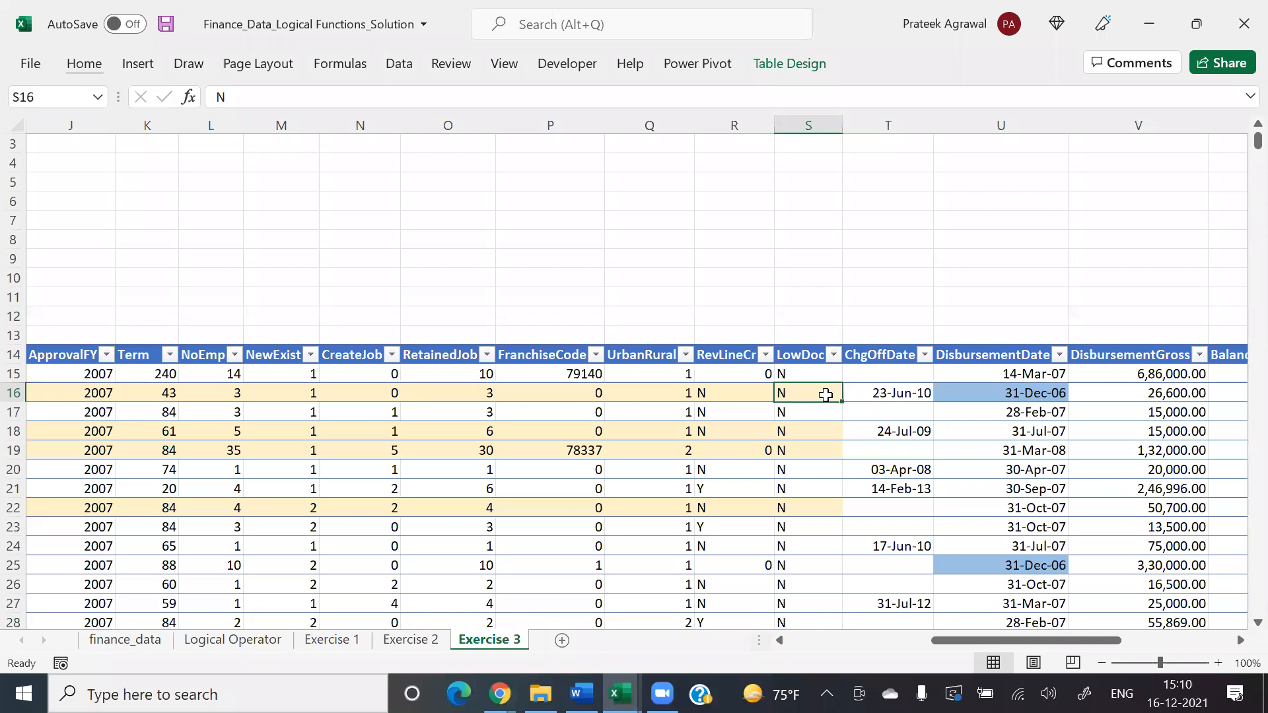
key(Left)
key(Left)
key(Left)
key(Left)
key(Left)
key(Left)
key(Left)
key(Left)
key(Left)
key(Left)
key(Left)
key(Left)
key(Left)
key(Left)
key(Left)
key(Left)
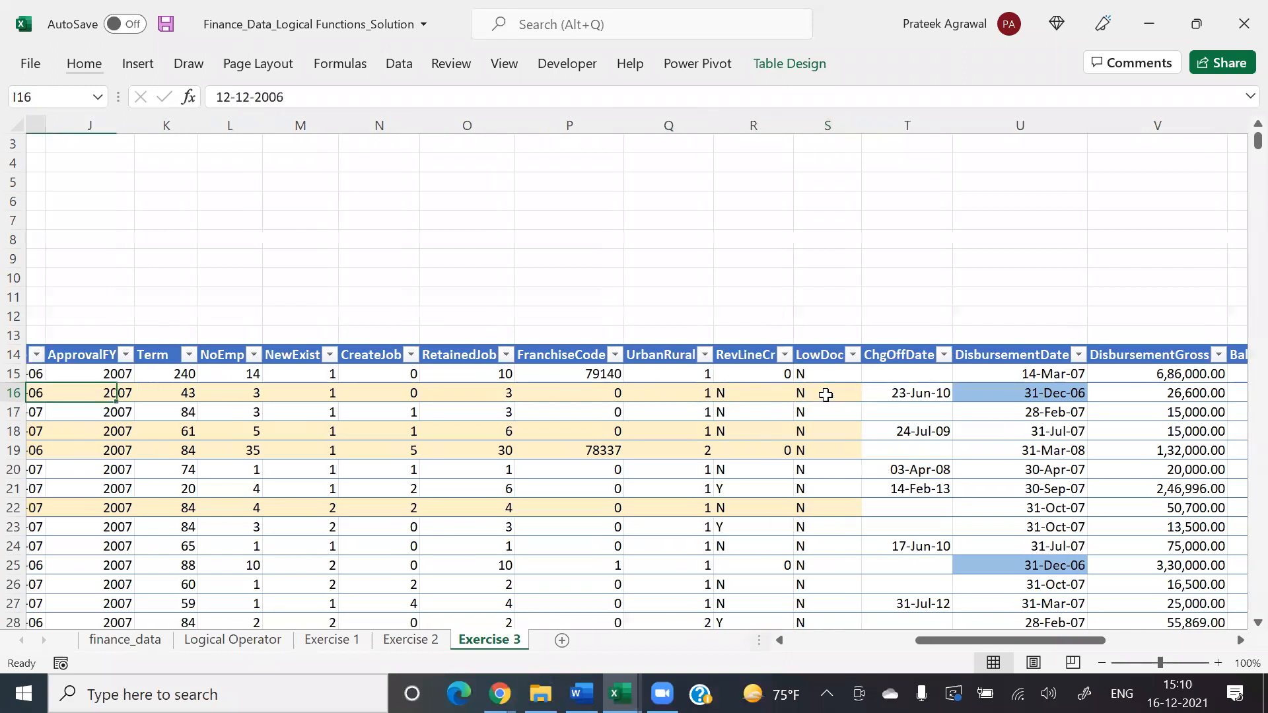
key(Left)
key(Right)
key(Right)
key(Right)
key(Right)
key(Right)
key(Right)
key(Right)
key(Right)
key(Right)
key(Right)
key(Right)
key(Right)
key(Right)
key(Right)
key(Right)
key(Right)
key(Right)
key(Right)
key(Right)
key(Right)
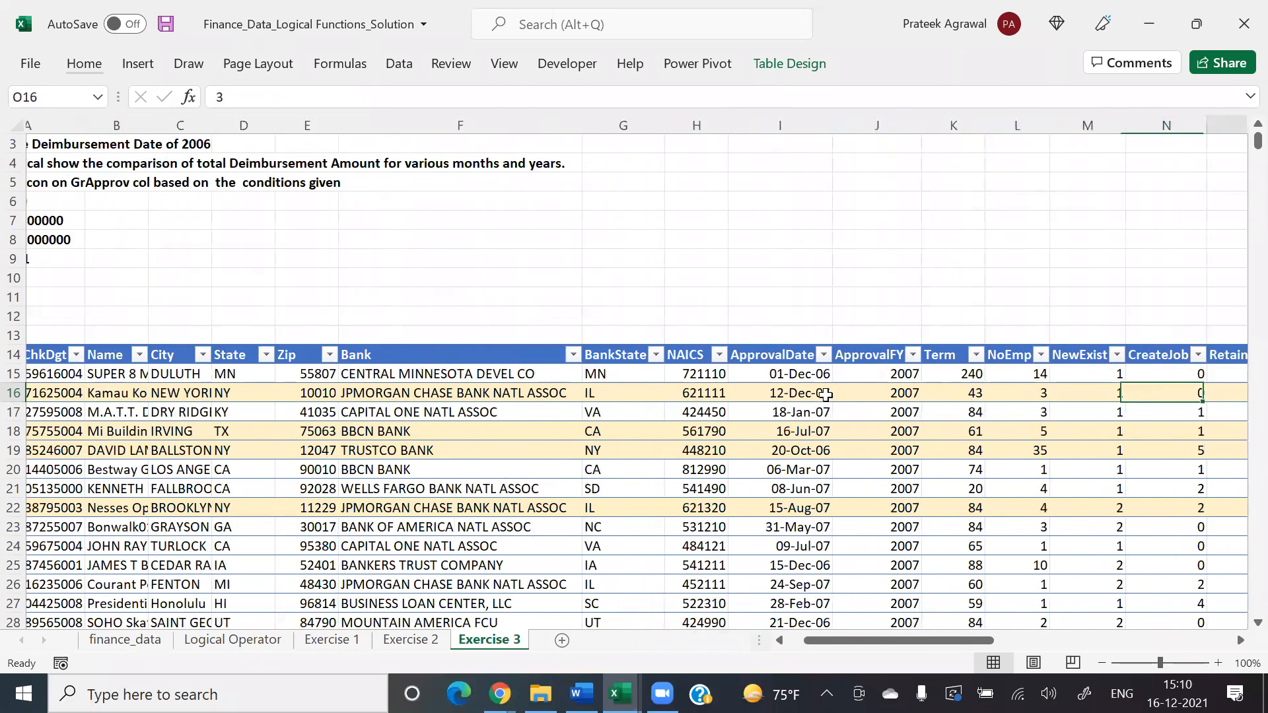
key(Right)
key(Left)
key(Left)
key(Left)
key(Left)
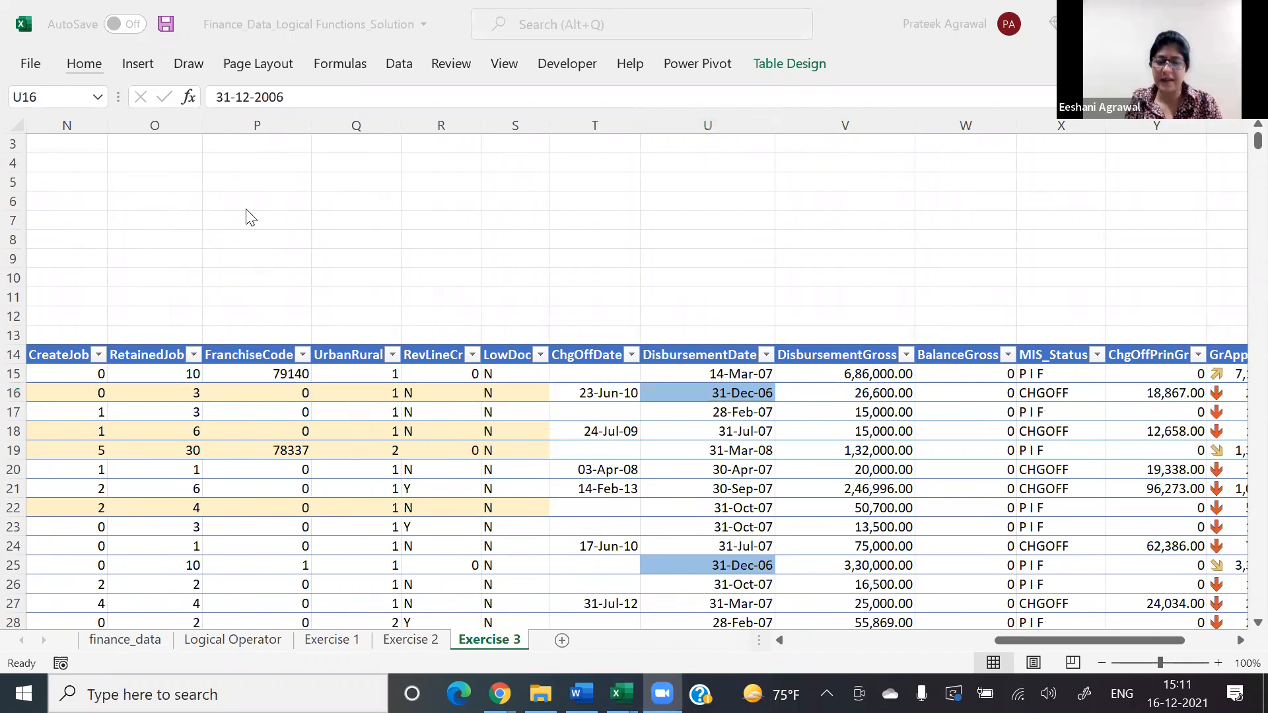
click(738, 457)
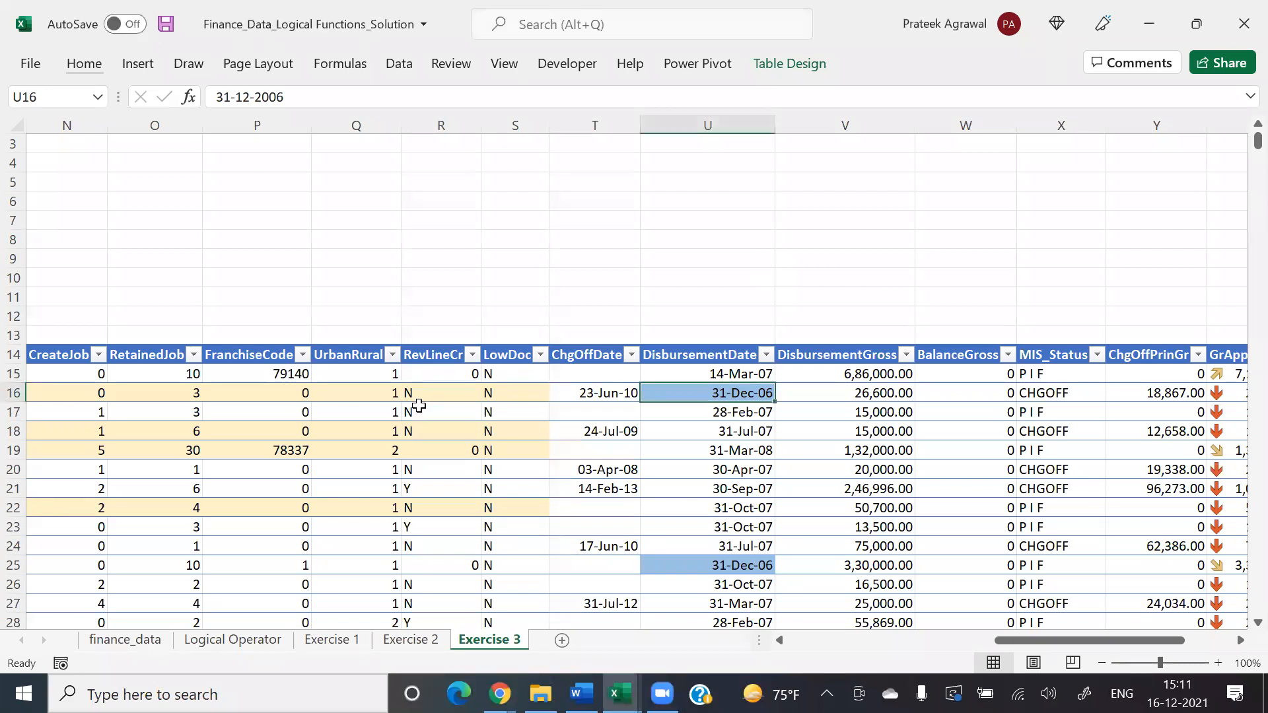
Step: Return to the third task in cell A4 and save the workbook
click(419, 407)
key(Left)
key(Left)
key(Left)
key(Left)
key(Left)
key(Left)
key(Left)
key(Left)
key(Left)
key(Left)
key(Left)
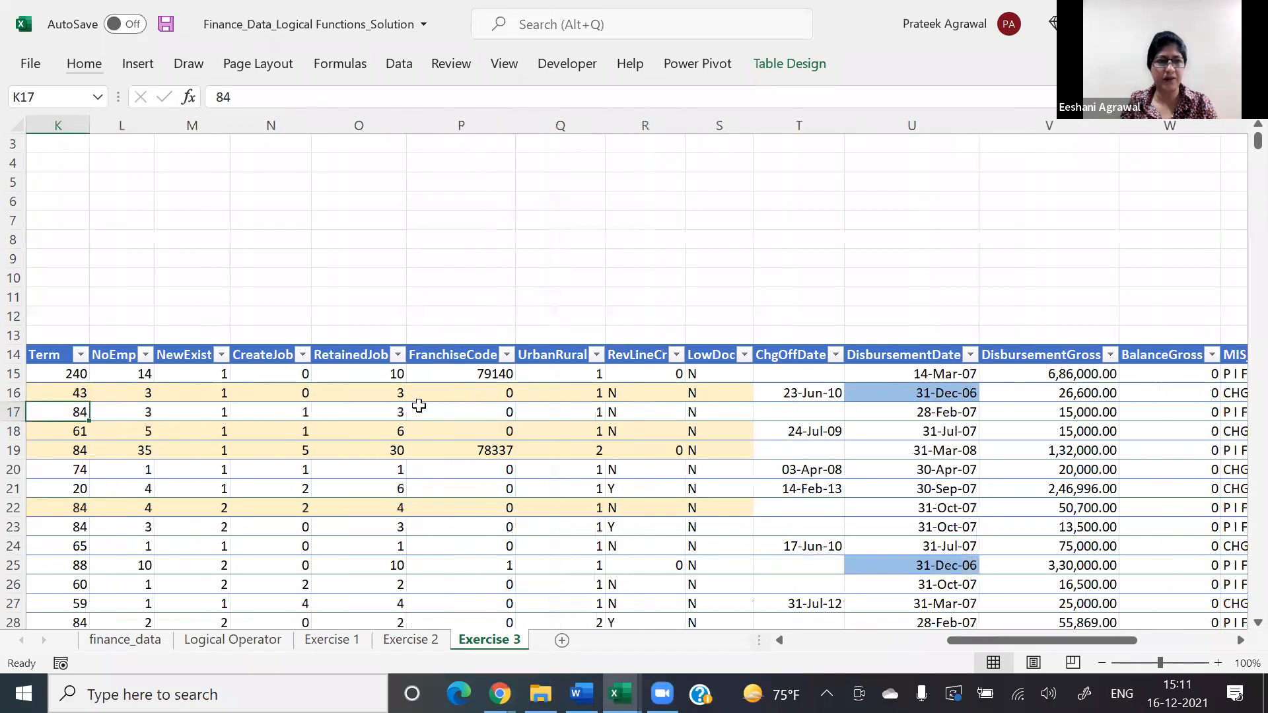
key(Left)
key(Left)
key(Left)
key(Left)
key(Left)
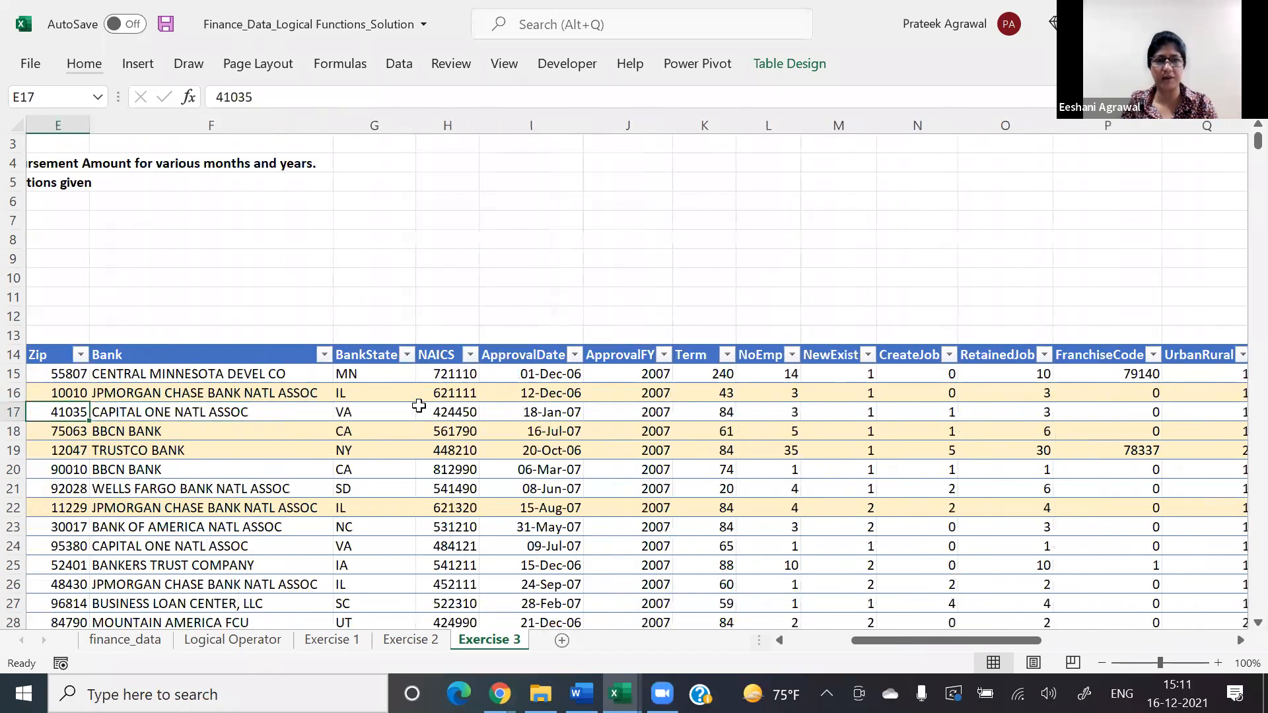
key(Left)
key(Up)
key(Up)
key(Up)
key(Up)
key(Up)
key(Up)
key(Up)
key(Up)
key(Up)
key(Up)
key(Up)
key(Up)
key(Up)
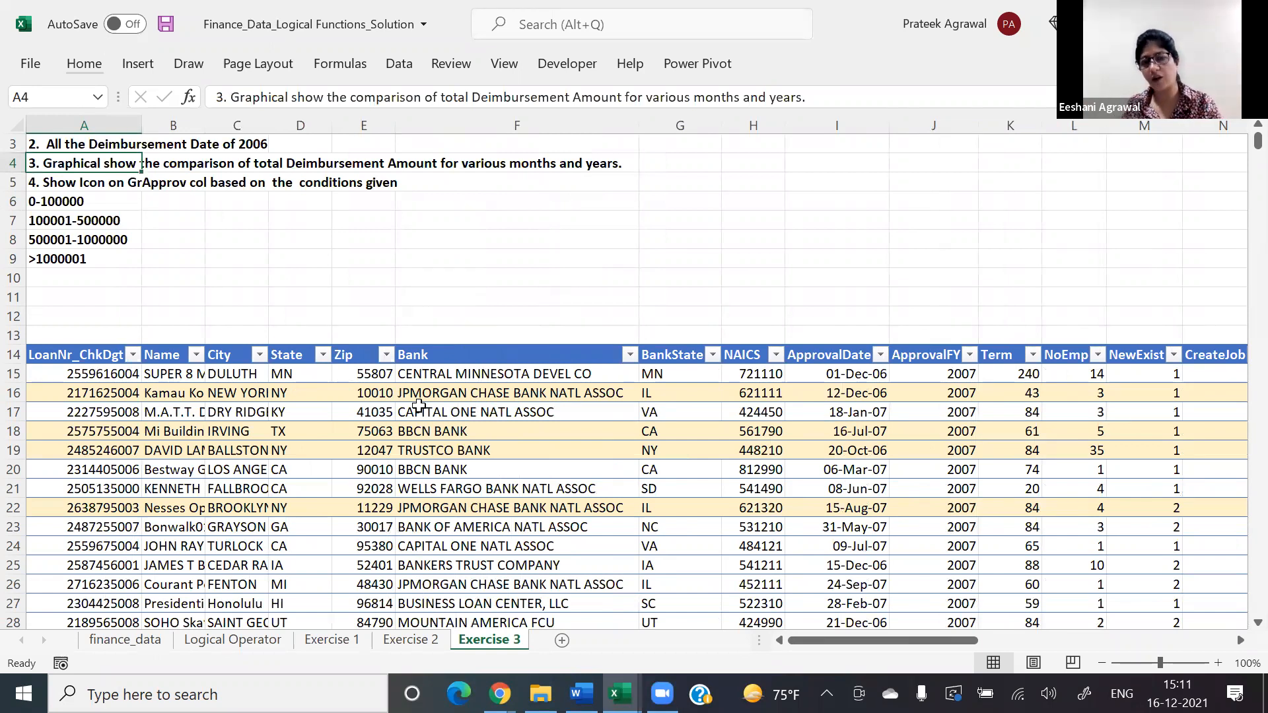
key(ctrl+s)
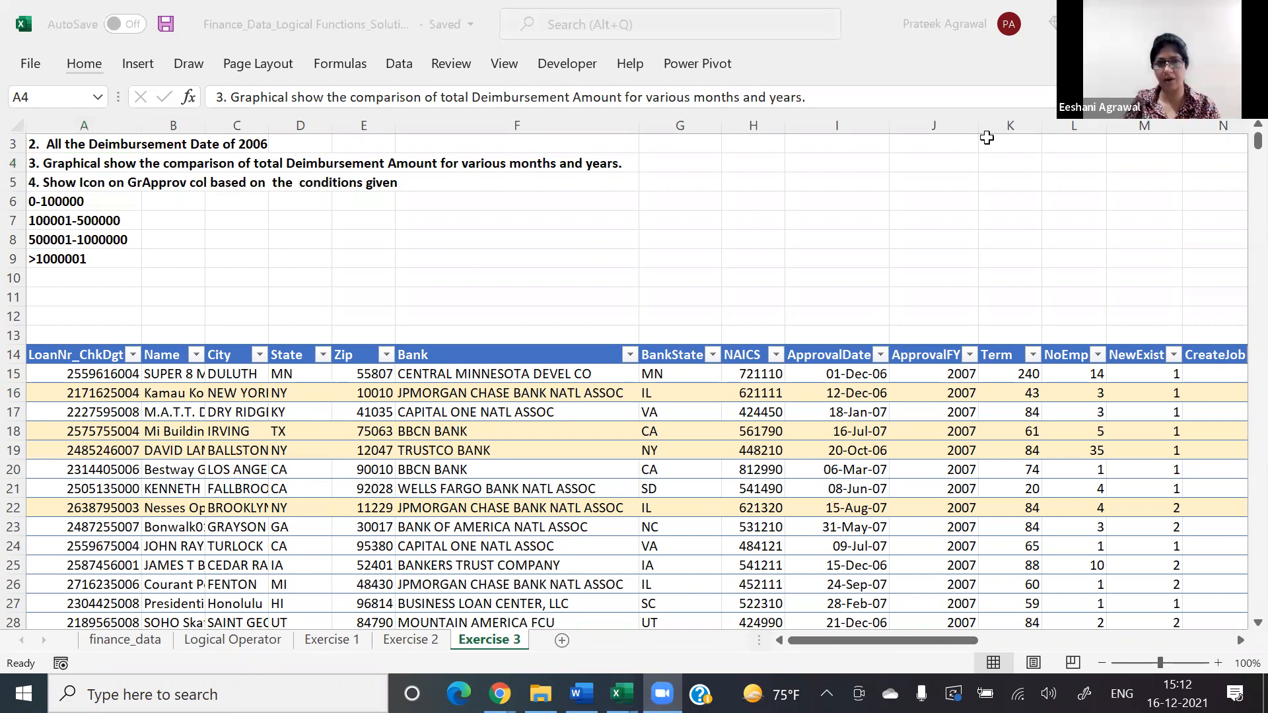
Step: Insert a PivotTable from the loan table on a new worksheet and add DisbursementDate to its rows
key(F2)
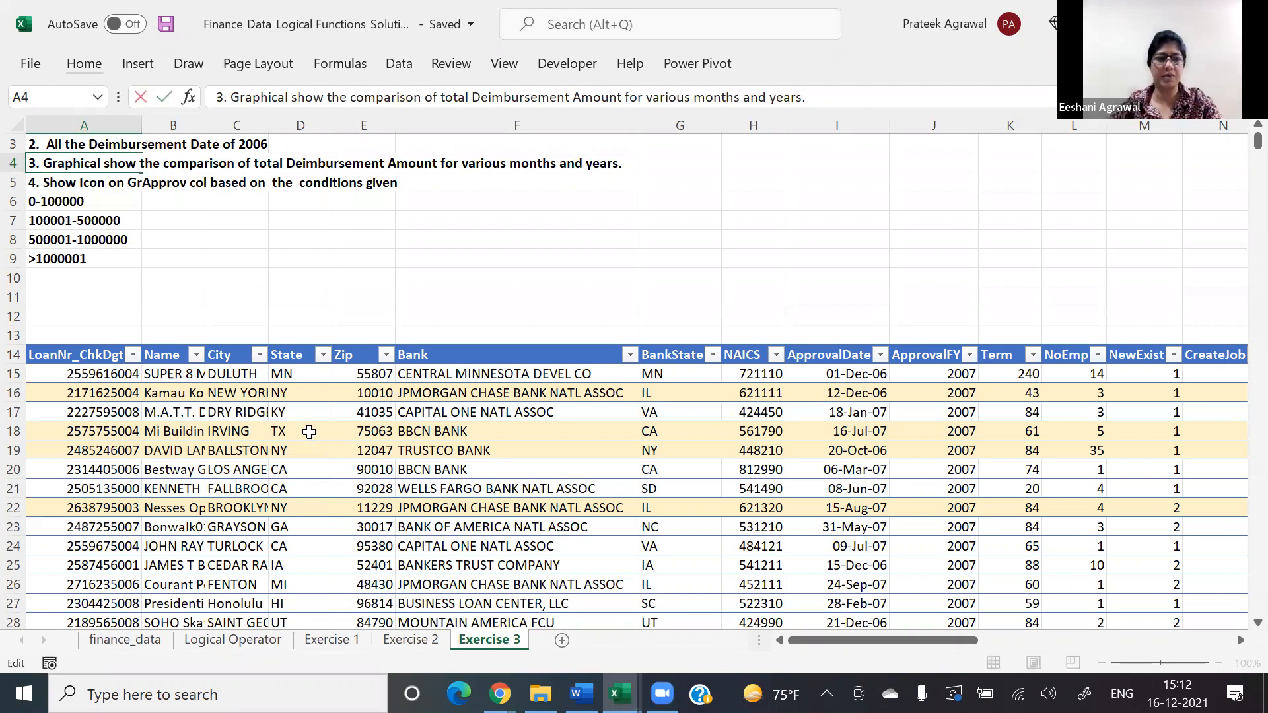
click(309, 432)
click(138, 64)
click(46, 109)
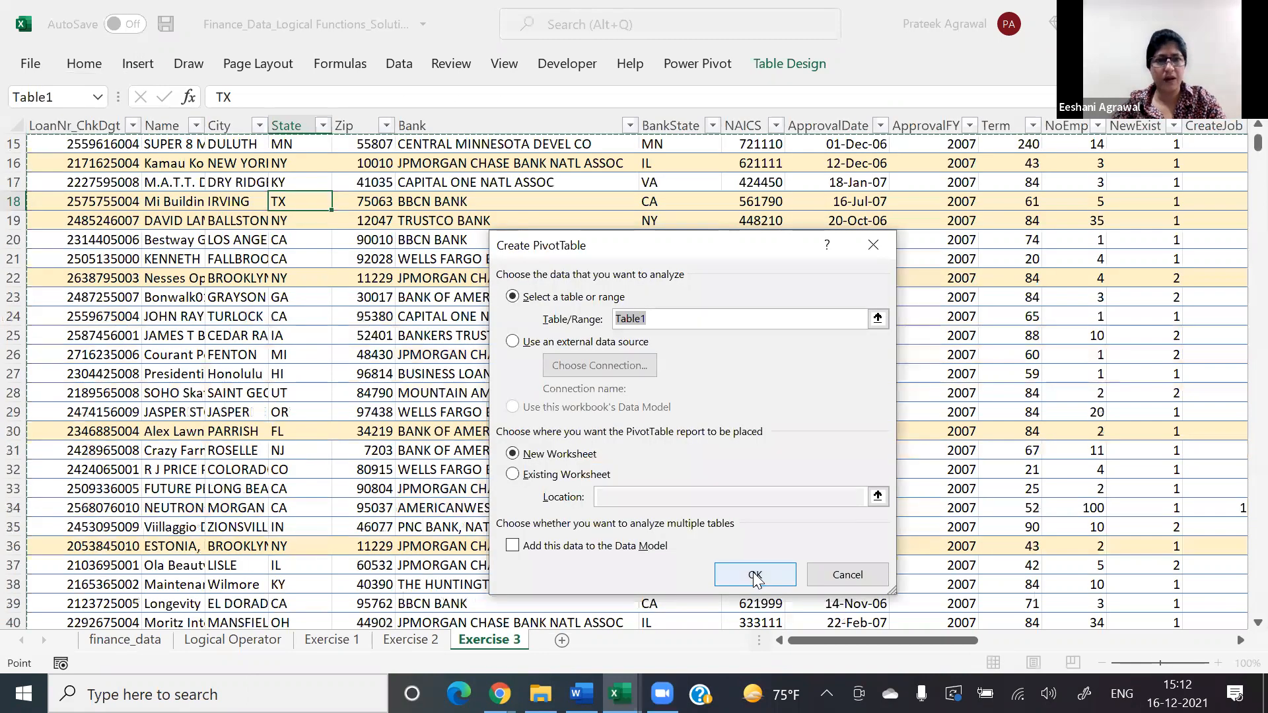
click(755, 576)
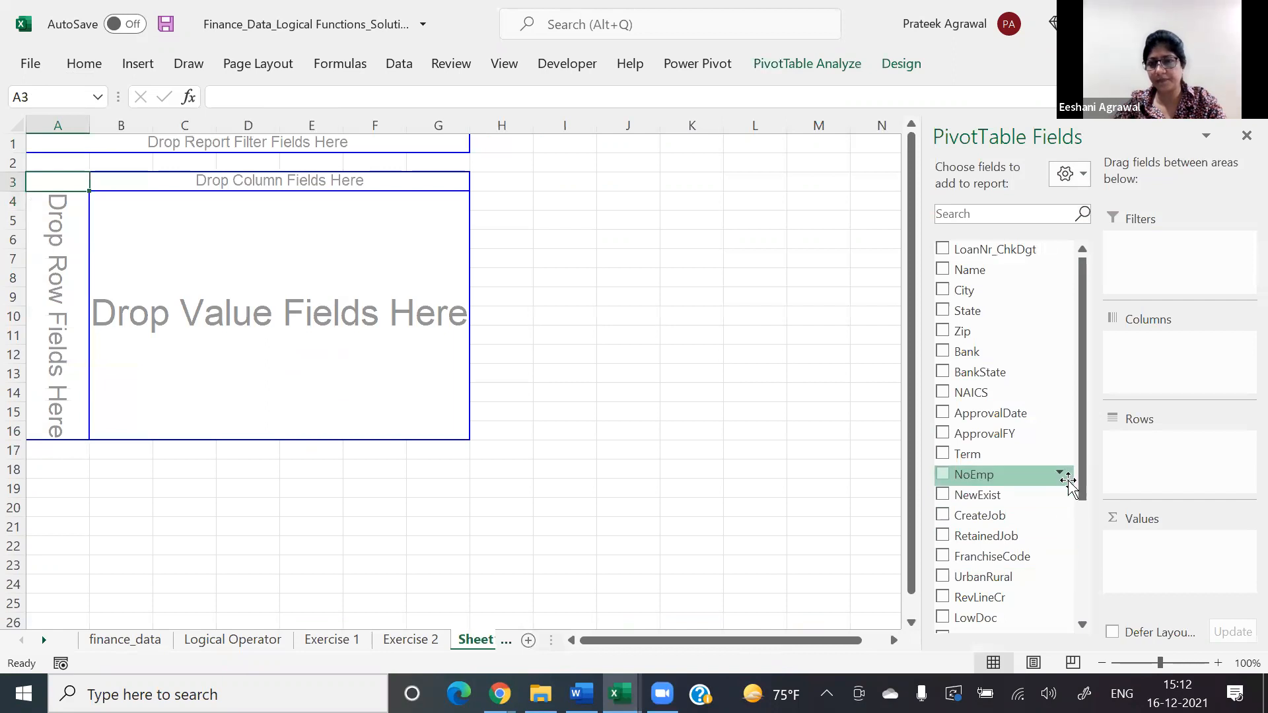
drag(1079, 468, 1078, 583)
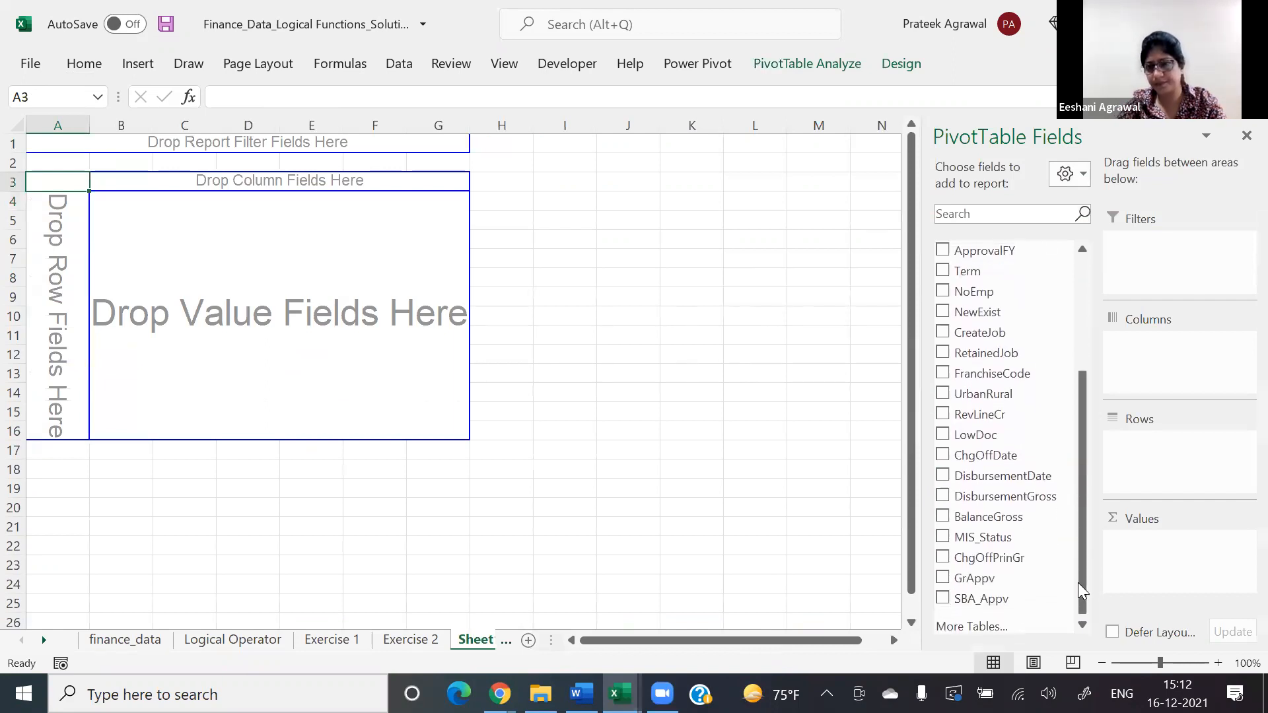
drag(1039, 475, 1180, 469)
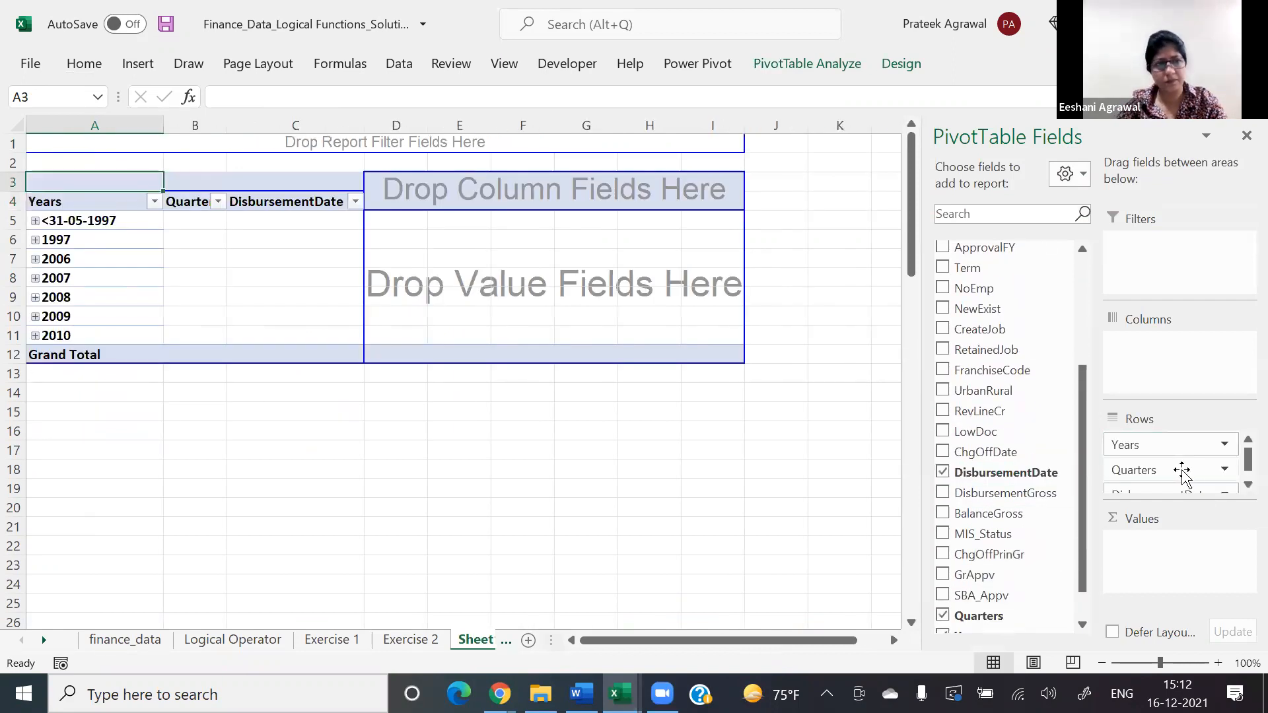
Step: Group the PivotTable's disbursement dates by months and years, leaving out quarters
right_click(118, 282)
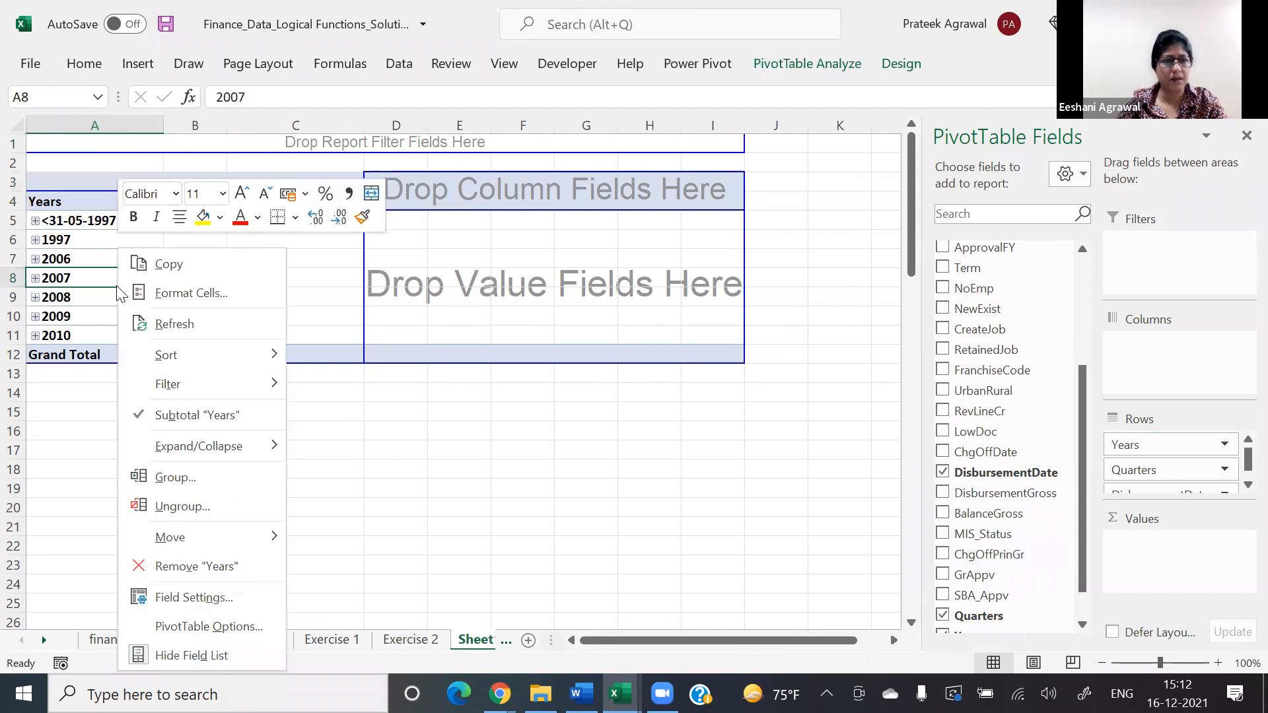
click(177, 478)
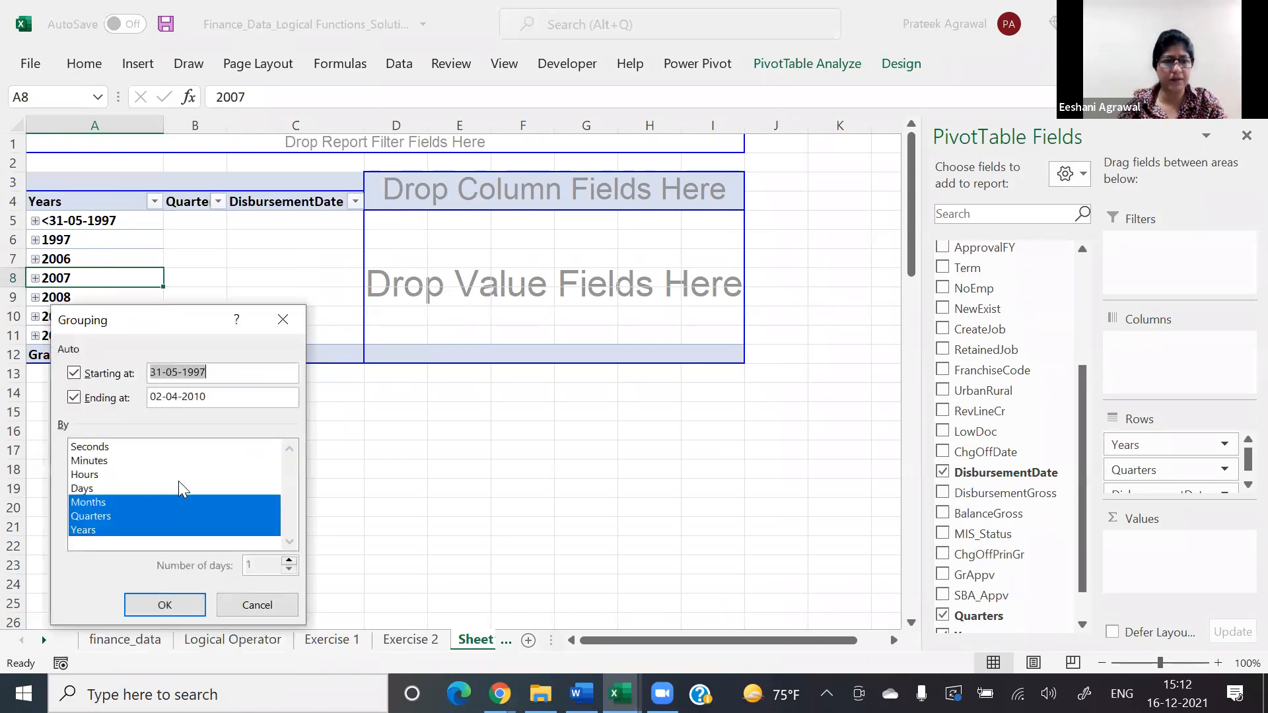
click(116, 515)
click(153, 605)
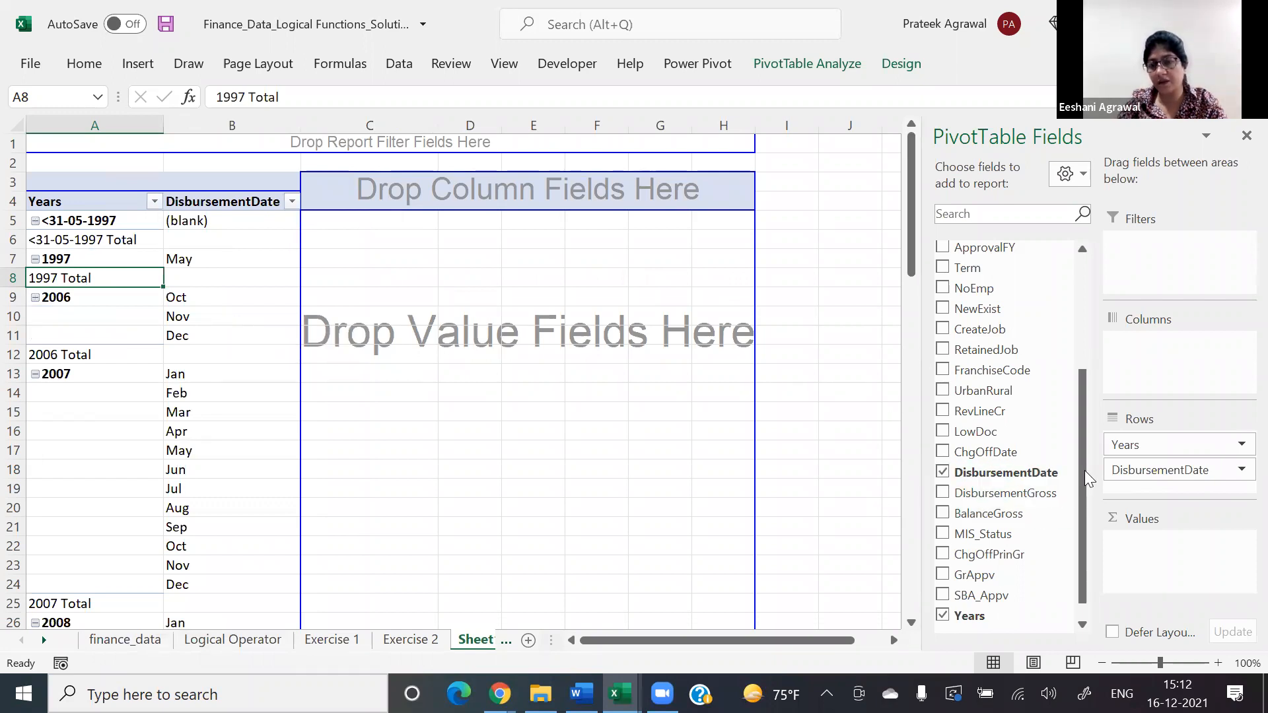
Step: Go back to the start of the Exercise 3 sheet and reread the task list
scroll(1084, 470, down, 1)
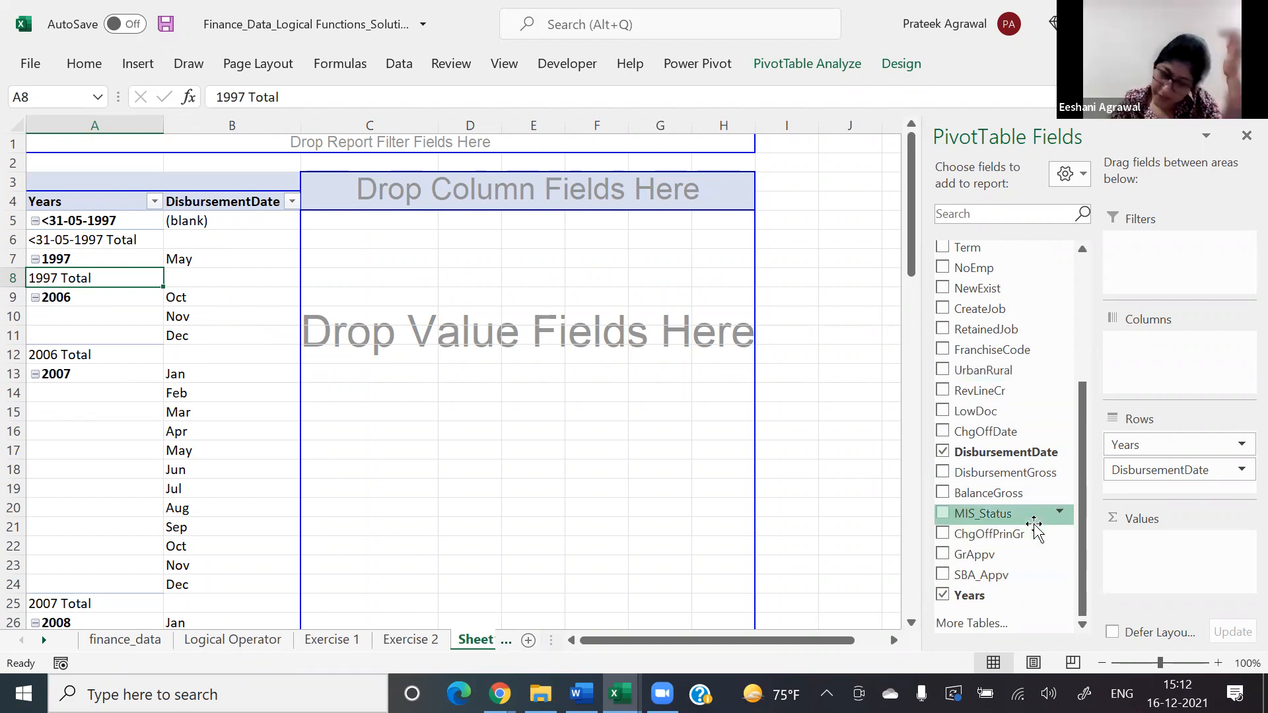
click(505, 642)
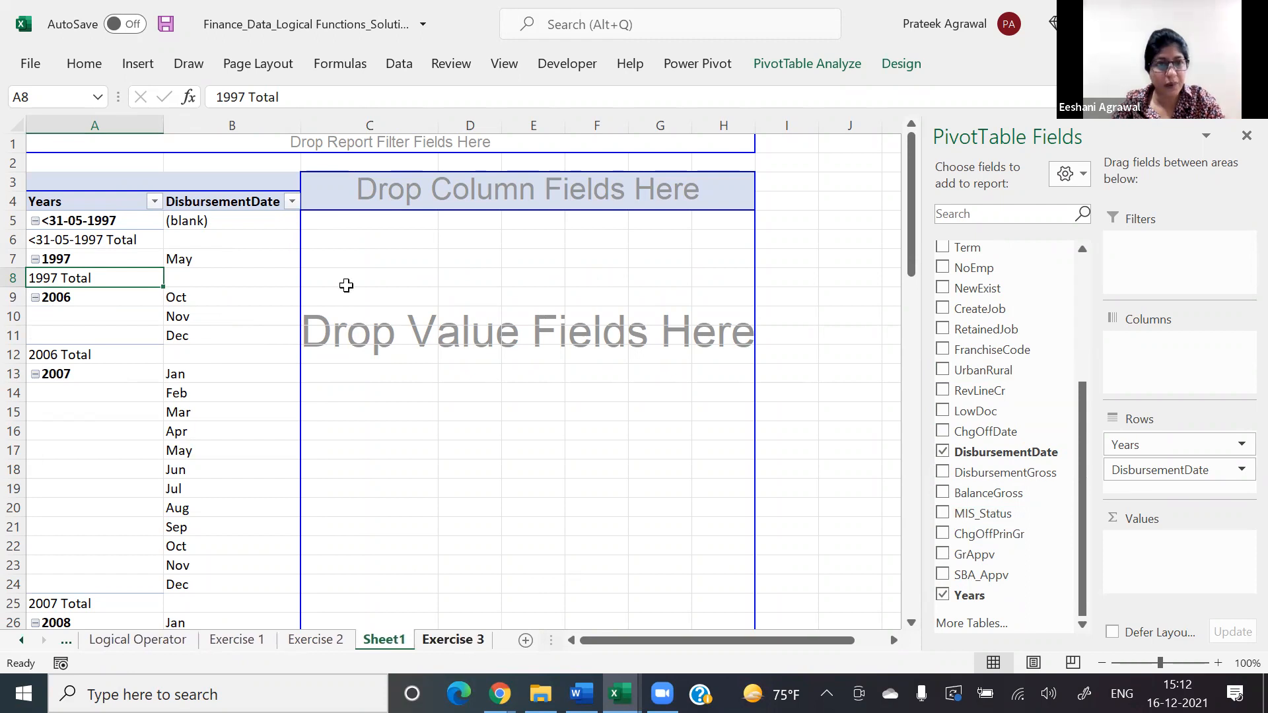
key(ctrl+Page_Down)
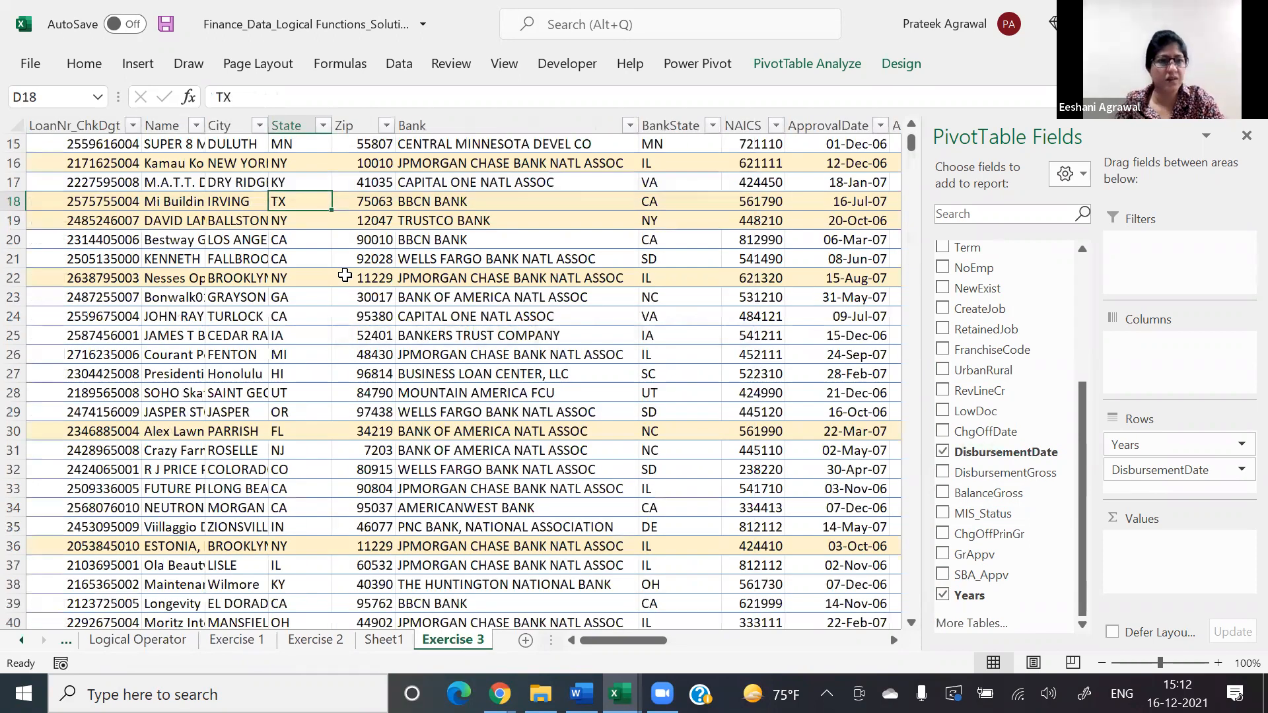
key(ctrl+Up)
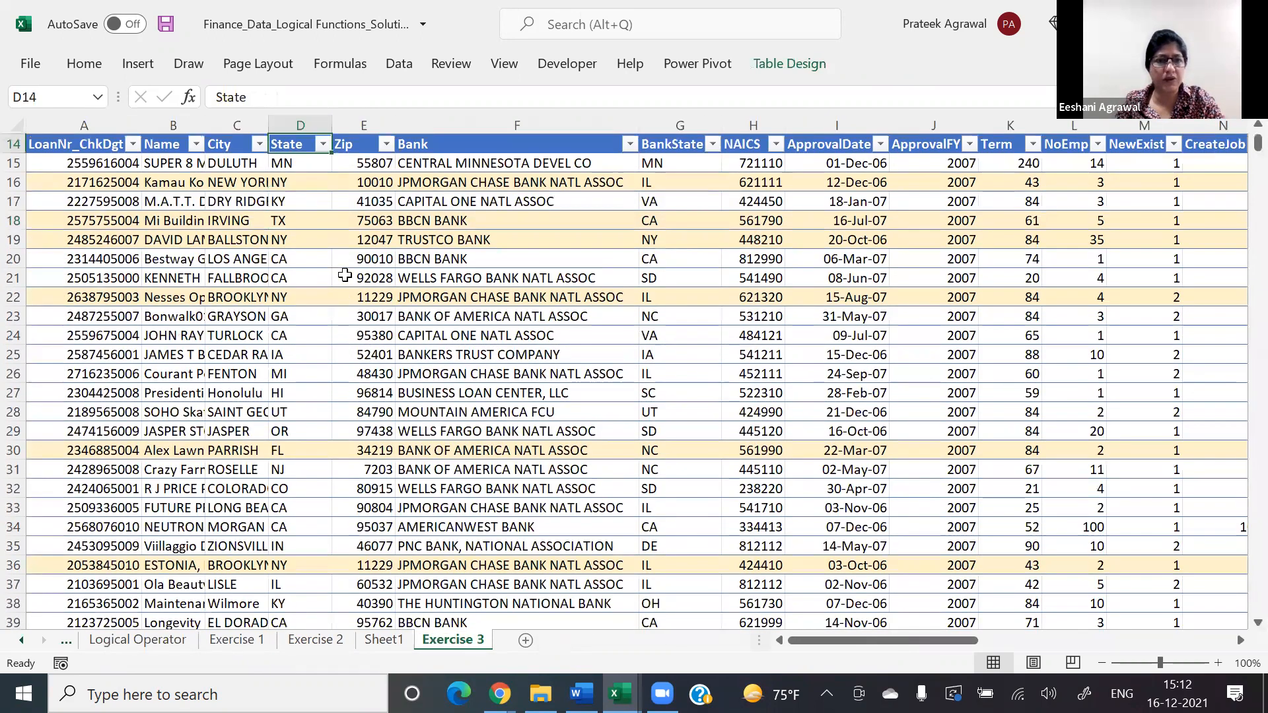
key(ctrl+Up)
key(ctrl+Home)
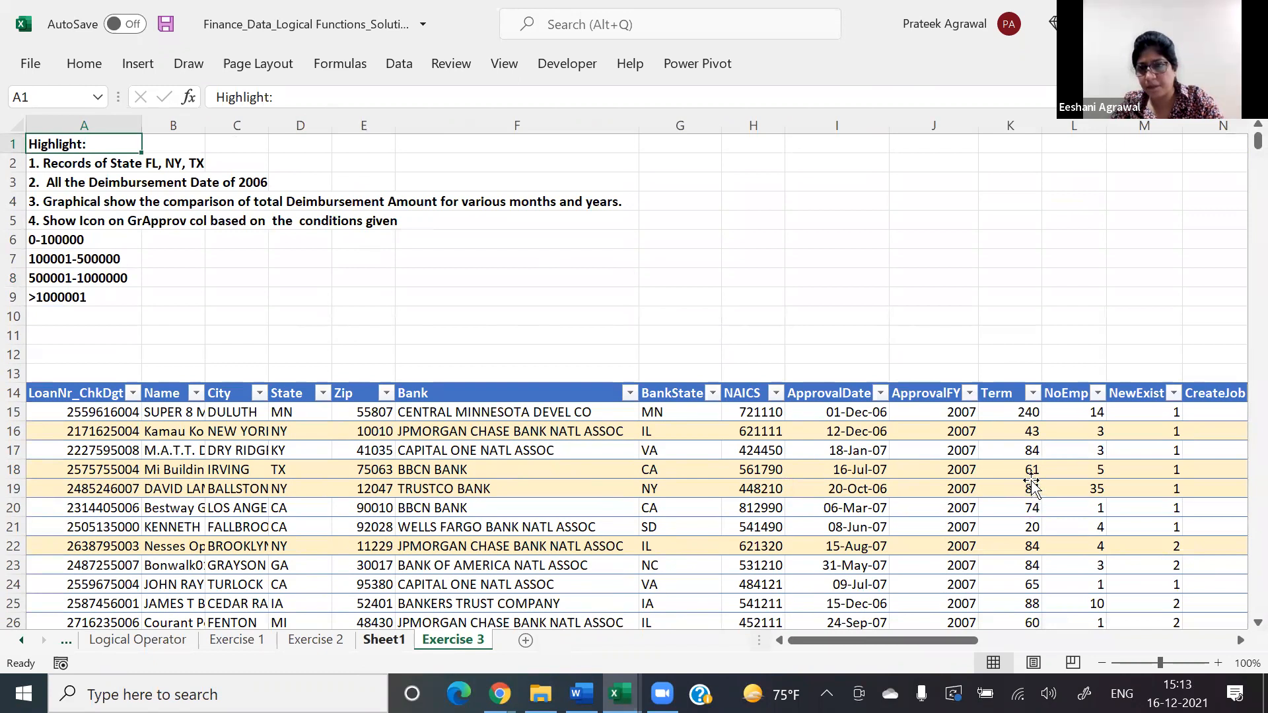
Step: Turn off the subtotals and grand totals of the PivotTable on Sheet1
key(ctrl+Page_Up)
drag(1169, 558, 1163, 555)
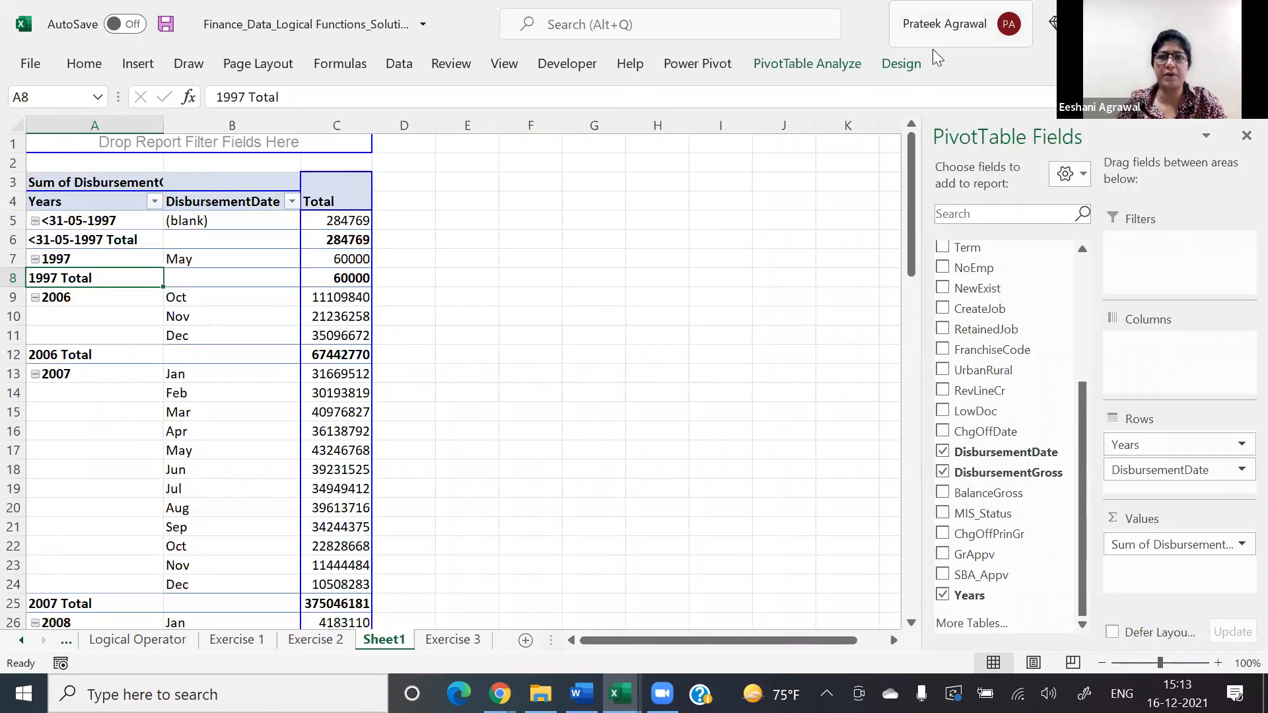
click(899, 63)
click(46, 122)
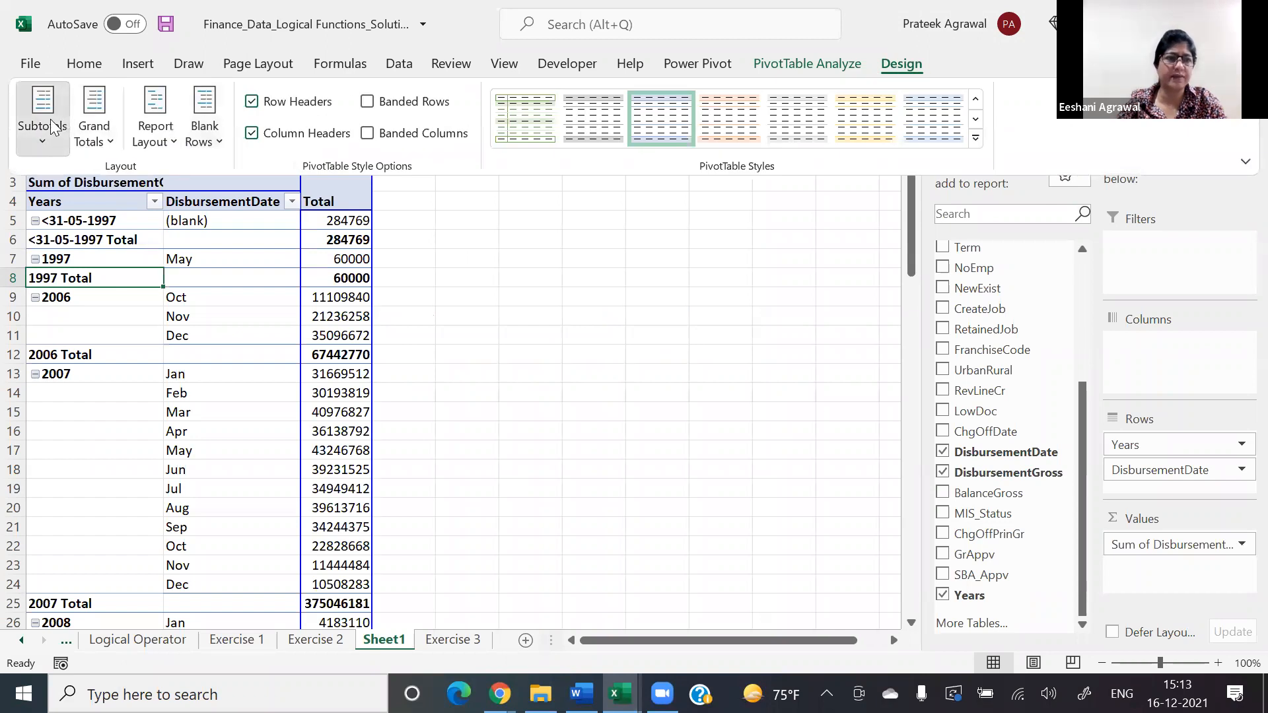
click(52, 173)
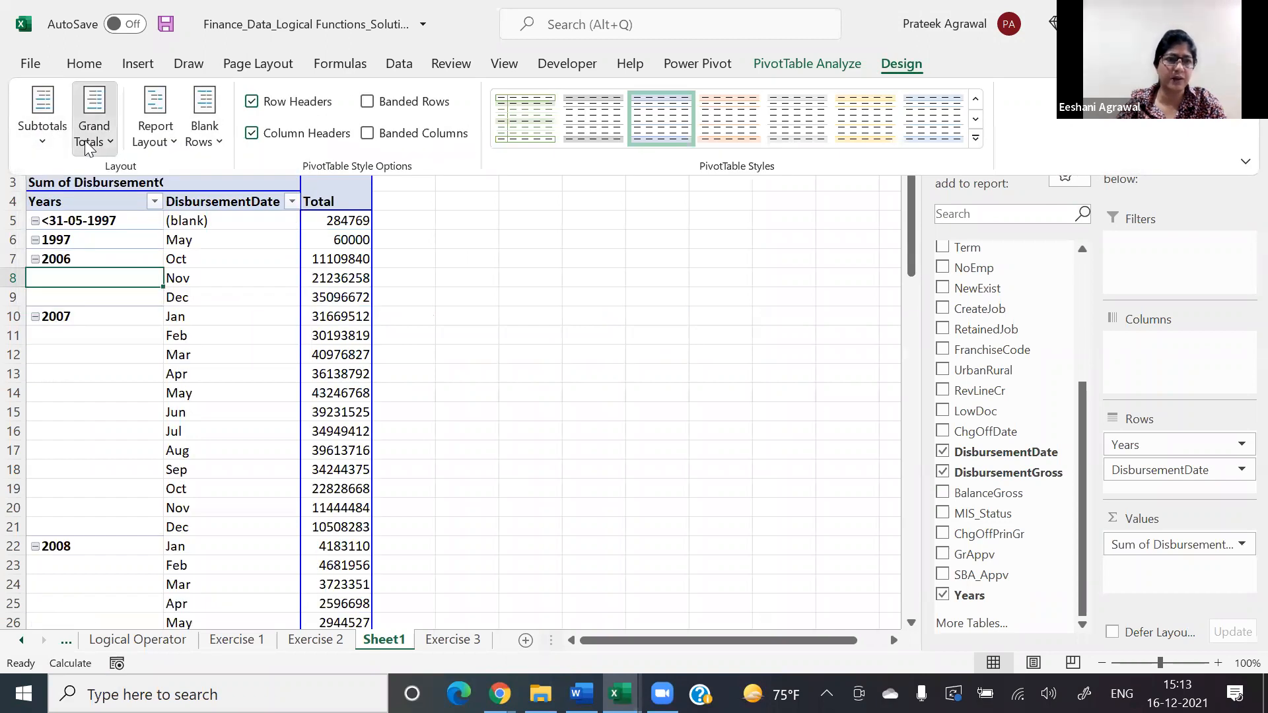
click(93, 122)
click(96, 198)
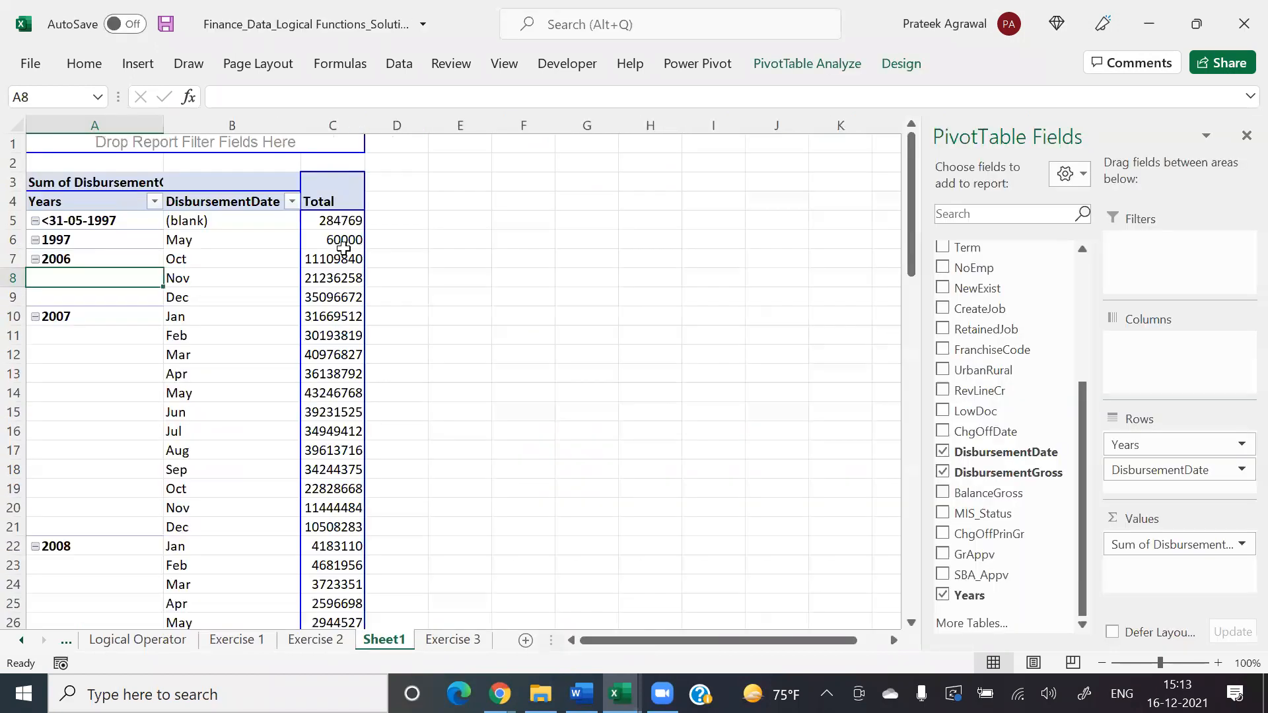
Step: Apply a conditional formatting data bar rule to the PivotTable totals in C5:C45, showing the bars only
click(335, 223)
key(ctrl+shift+Down)
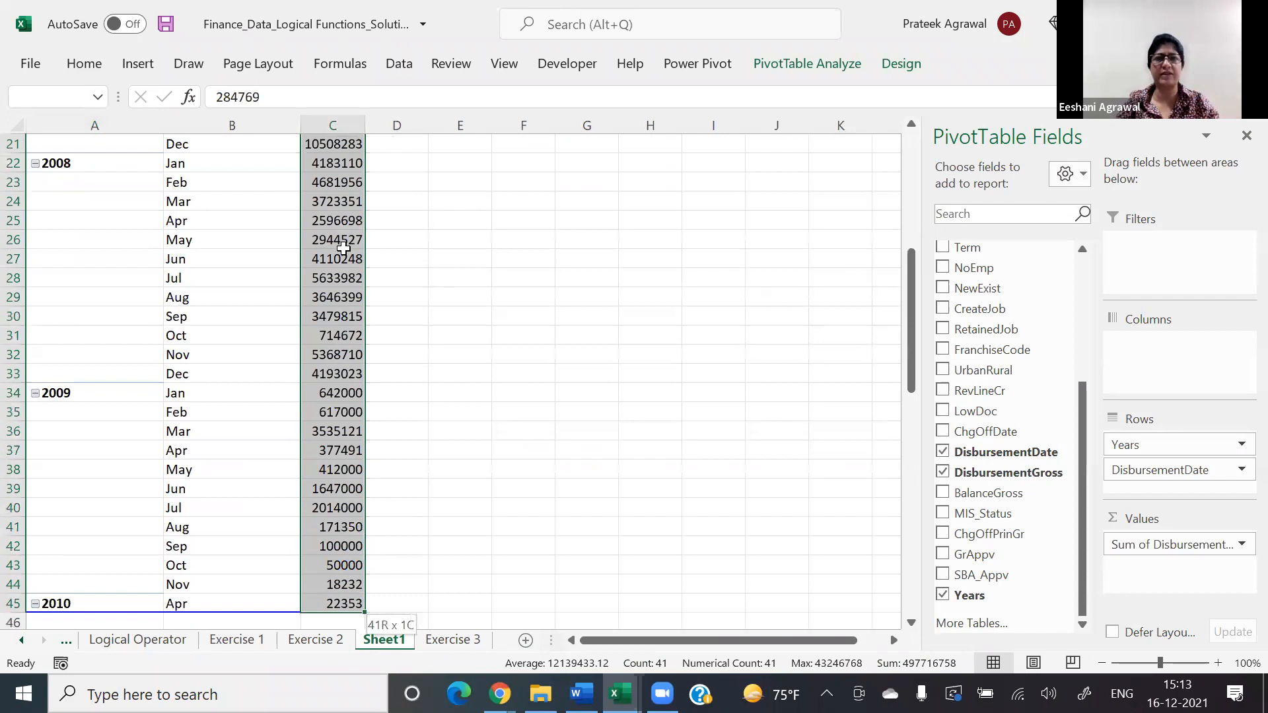
key(alt+h)
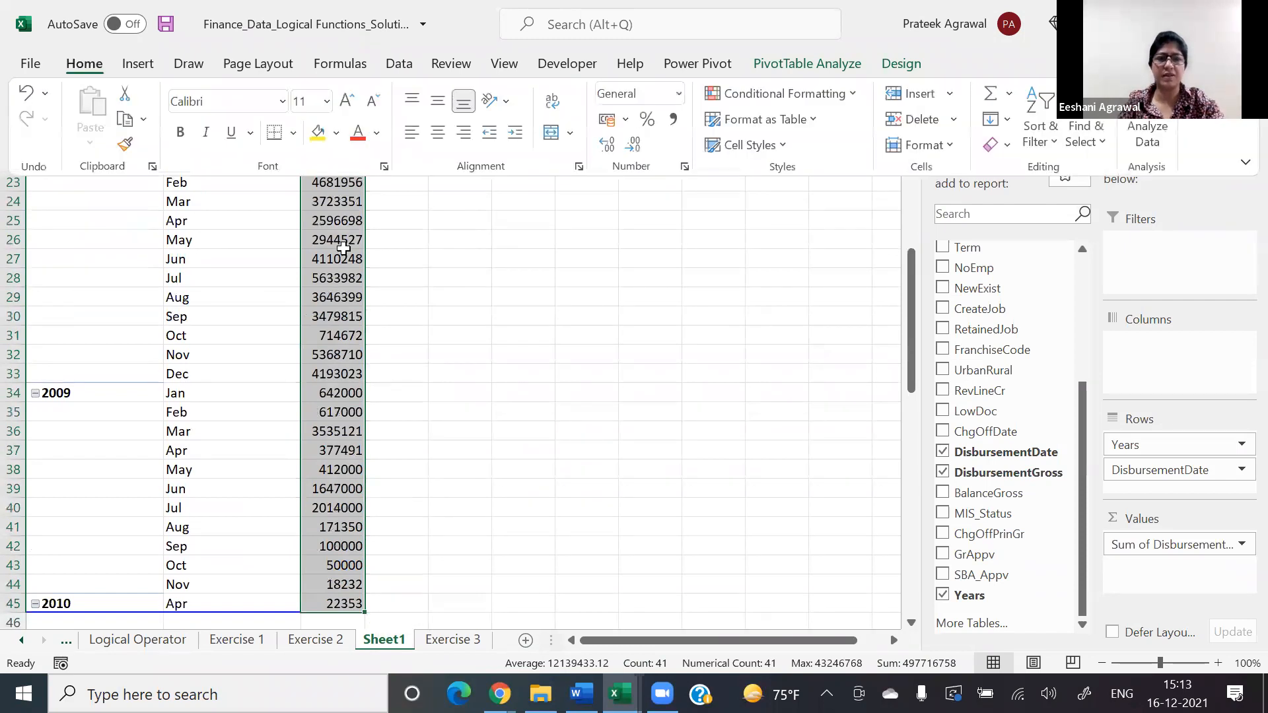
scroll(343, 248, up, 5)
key(alt+o)
key(d)
key(alt+n)
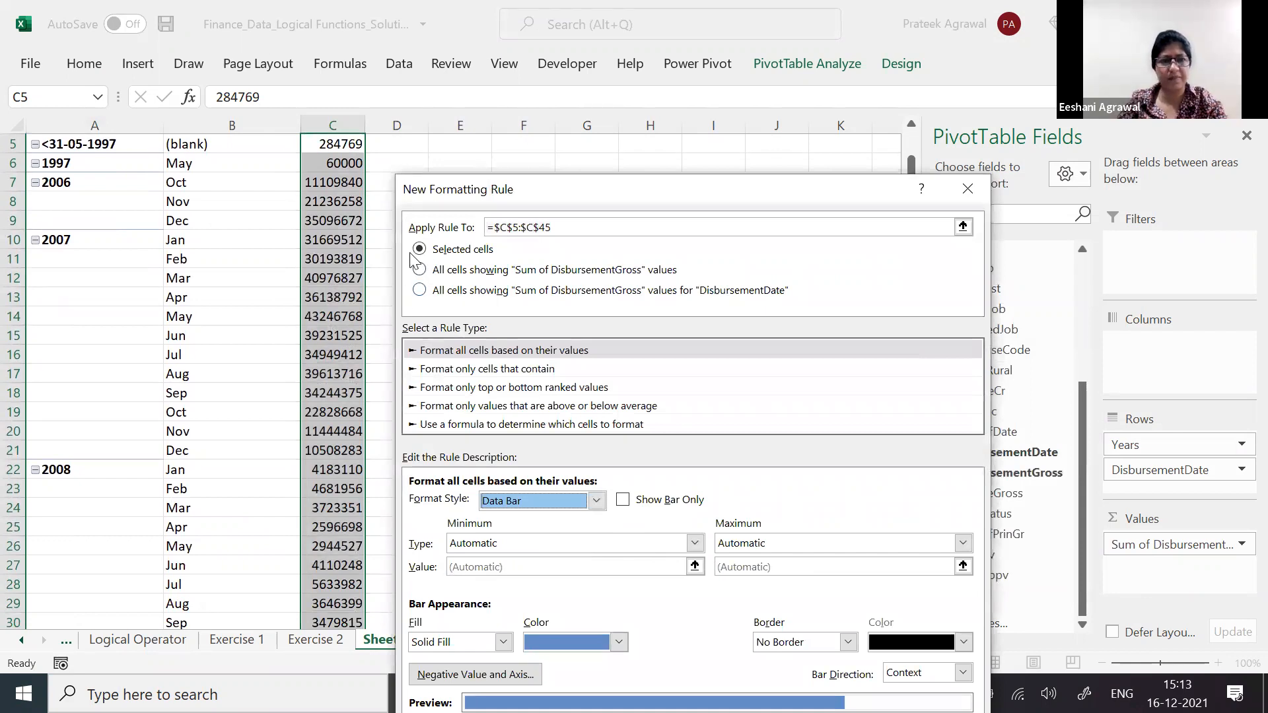
drag(476, 190, 433, 17)
click(580, 326)
click(814, 559)
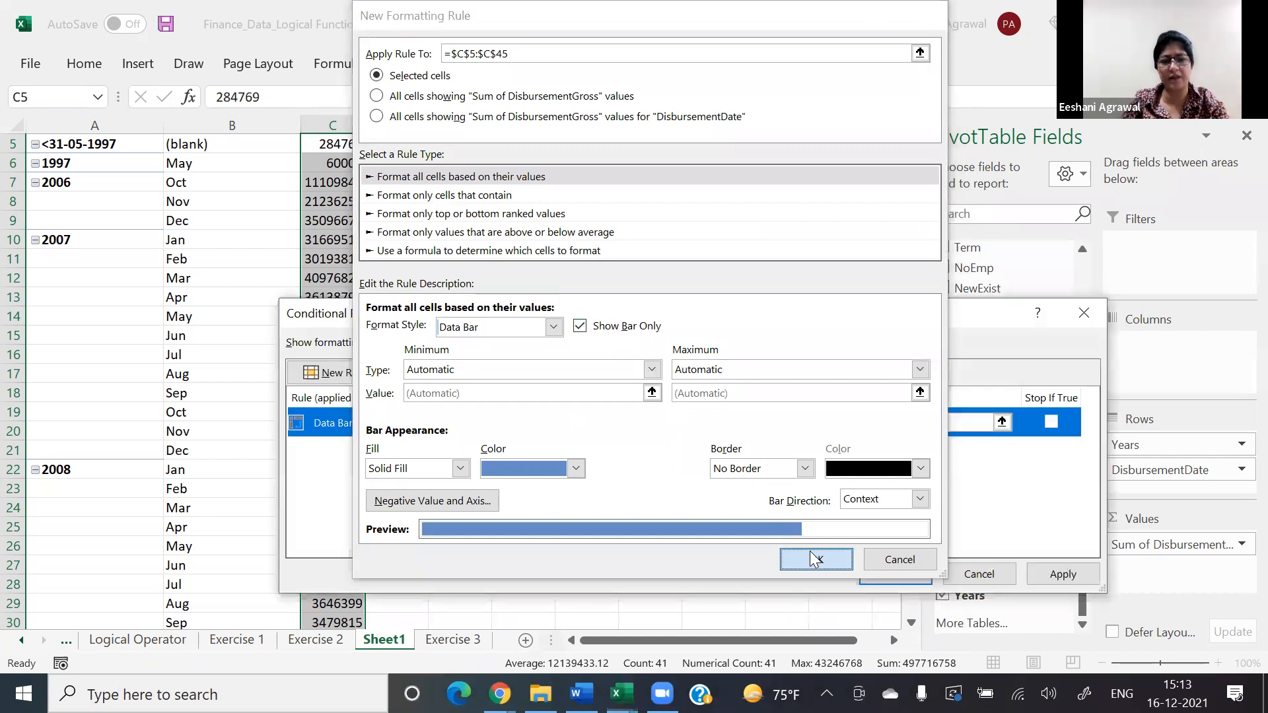
click(865, 569)
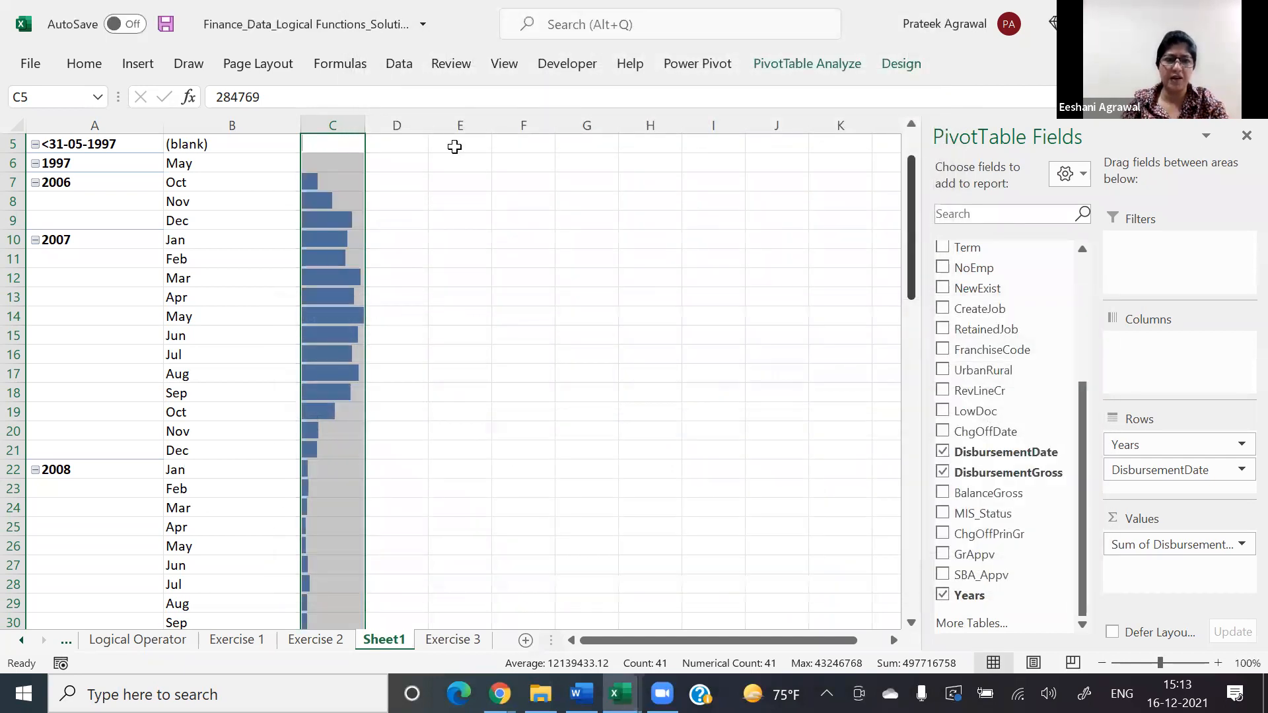
Step: Examine the data bars down the PivotTable to compare the monthly and yearly disbursement totals
click(714, 469)
click(460, 220)
click(454, 147)
key(ctrl+Up)
key(Down)
key(Down)
key(Down)
key(Down)
key(Down)
key(Down)
key(Down)
key(Down)
key(Down)
key(Down)
key(Down)
key(Down)
key(Down)
key(Down)
key(Down)
key(Down)
key(Down)
key(Down)
key(Down)
key(Down)
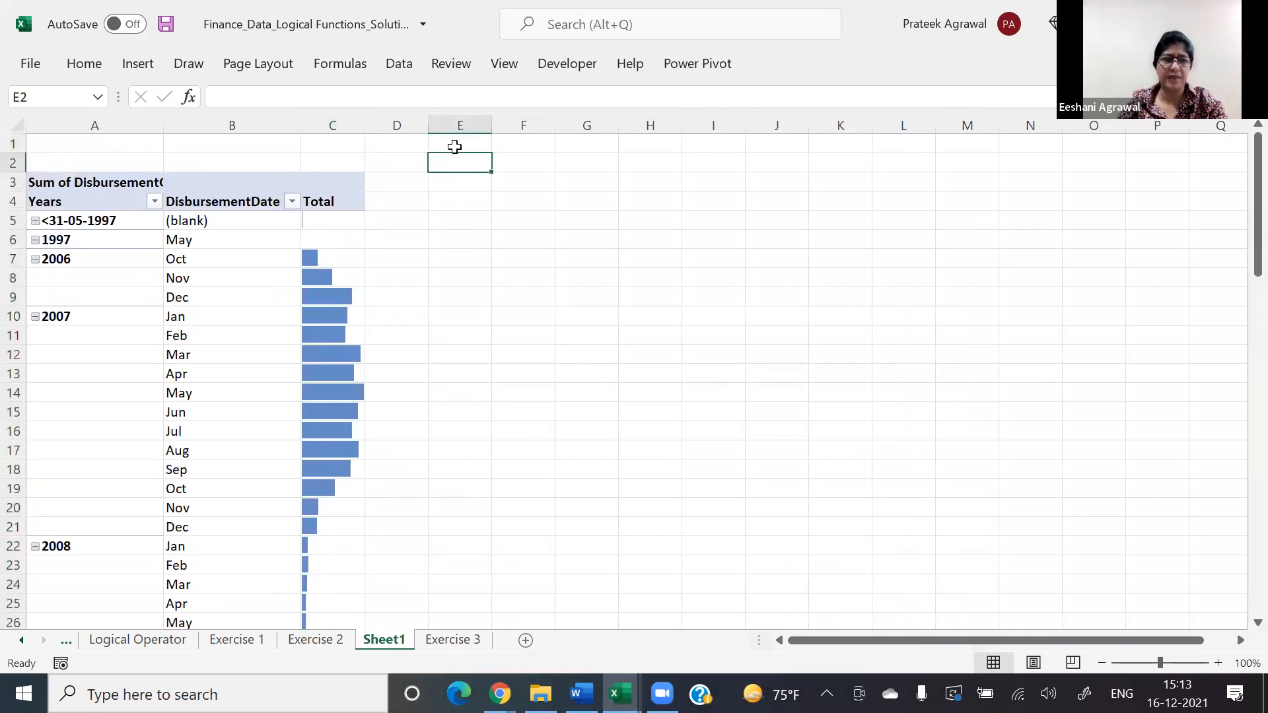
key(Down)
key(Down)
key(Down)
key(Down)
key(Down)
key(Down)
key(Down)
key(Down)
key(Down)
key(Down)
key(Down)
key(Down)
key(Down)
key(Down)
key(Down)
key(Down)
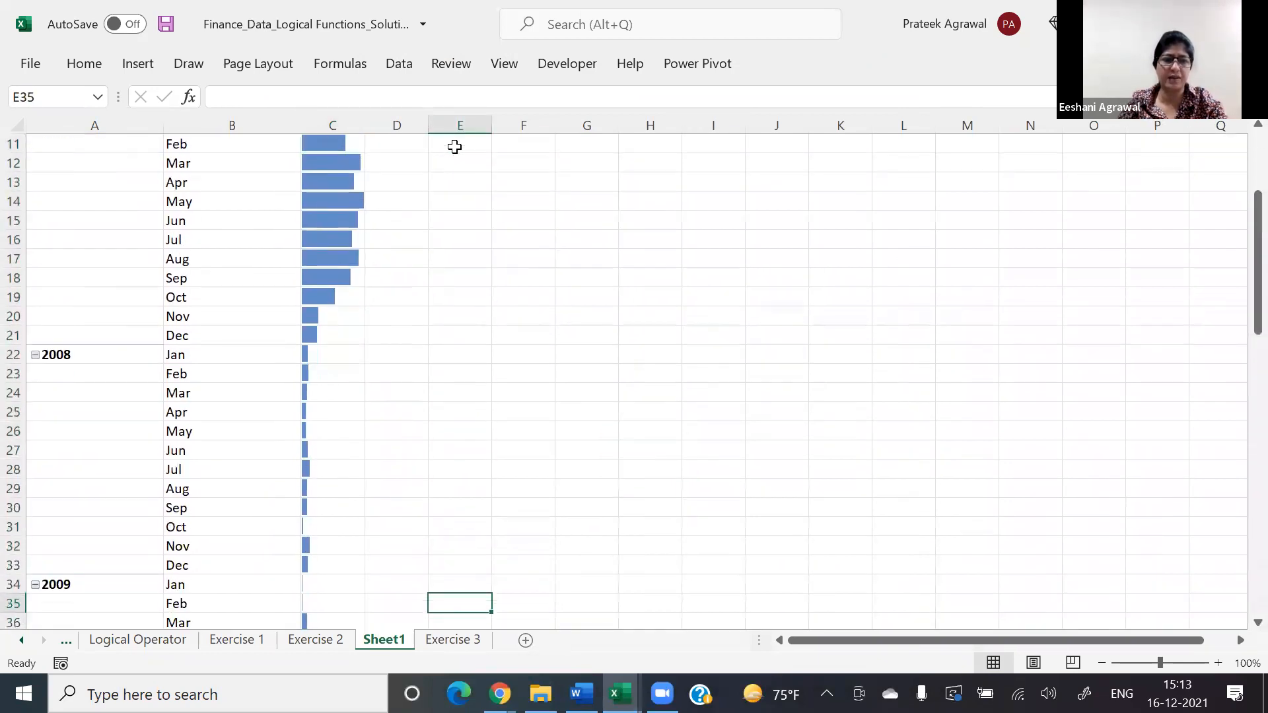
key(Down)
key(Down)
key(Down)
key(Down)
key(Down)
key(Down)
key(Down)
key(Down)
key(Down)
key(Up)
key(Up)
key(Up)
key(Up)
key(Up)
key(Up)
key(Up)
key(Up)
key(Up)
key(Up)
key(Up)
key(Up)
key(Up)
key(Up)
key(Up)
key(Up)
key(Up)
key(Up)
key(Up)
key(Up)
key(Up)
key(Up)
key(Up)
key(Up)
key(Up)
key(Up)
key(Up)
key(Up)
key(Up)
key(Up)
key(Up)
key(Up)
key(Up)
key(Up)
key(Up)
key(Up)
key(Up)
key(Up)
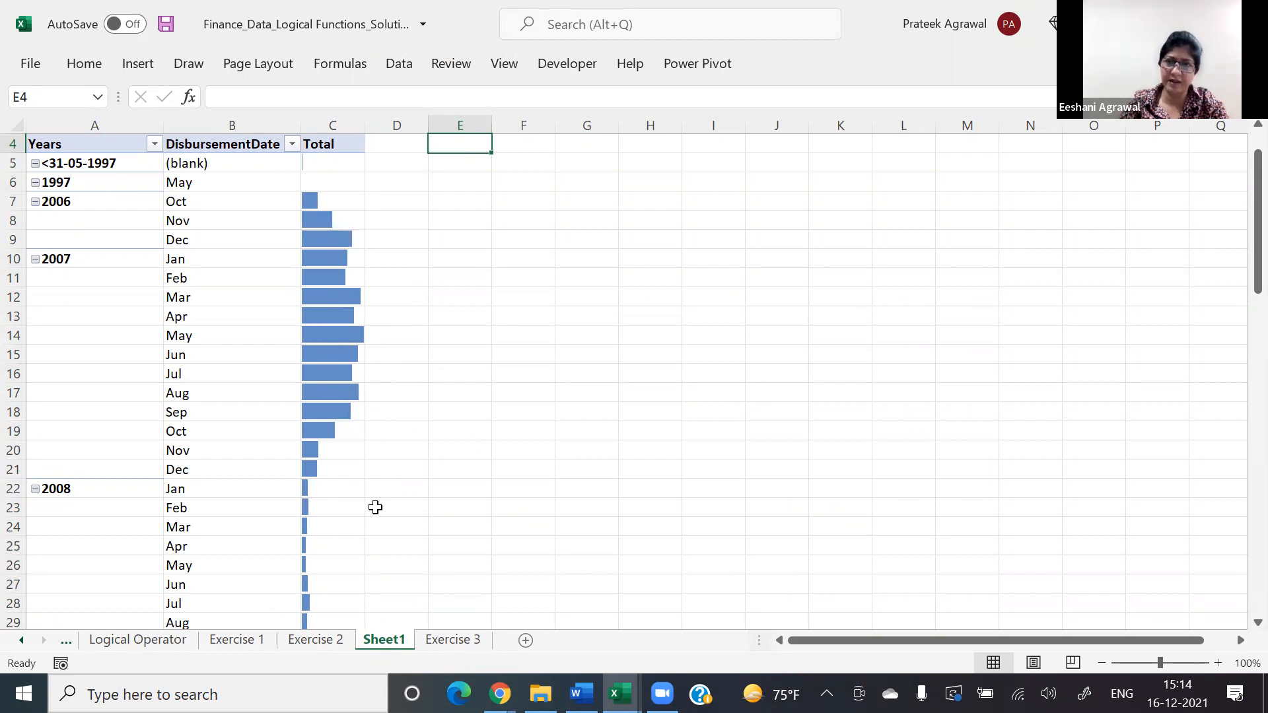
Step: Save the workbook and rename the PivotTable's sheet to Exercise 3 - 3
key(ctrl+s)
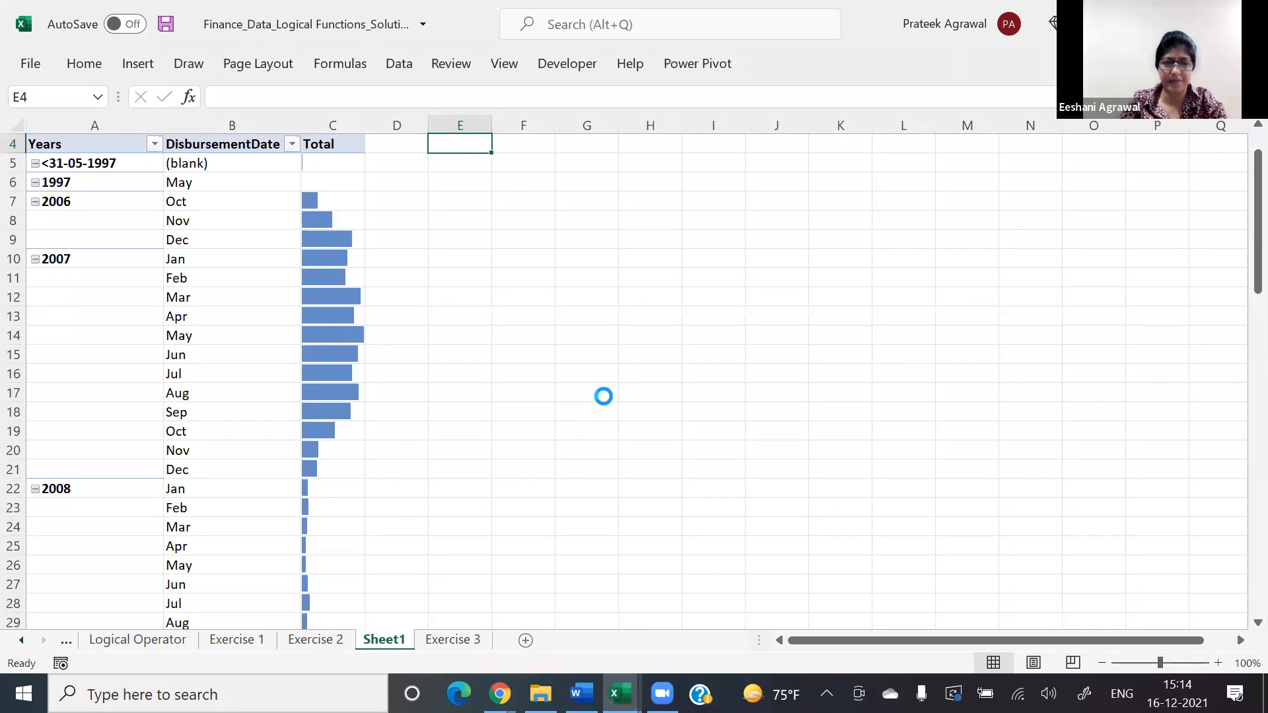
double_click(396, 642)
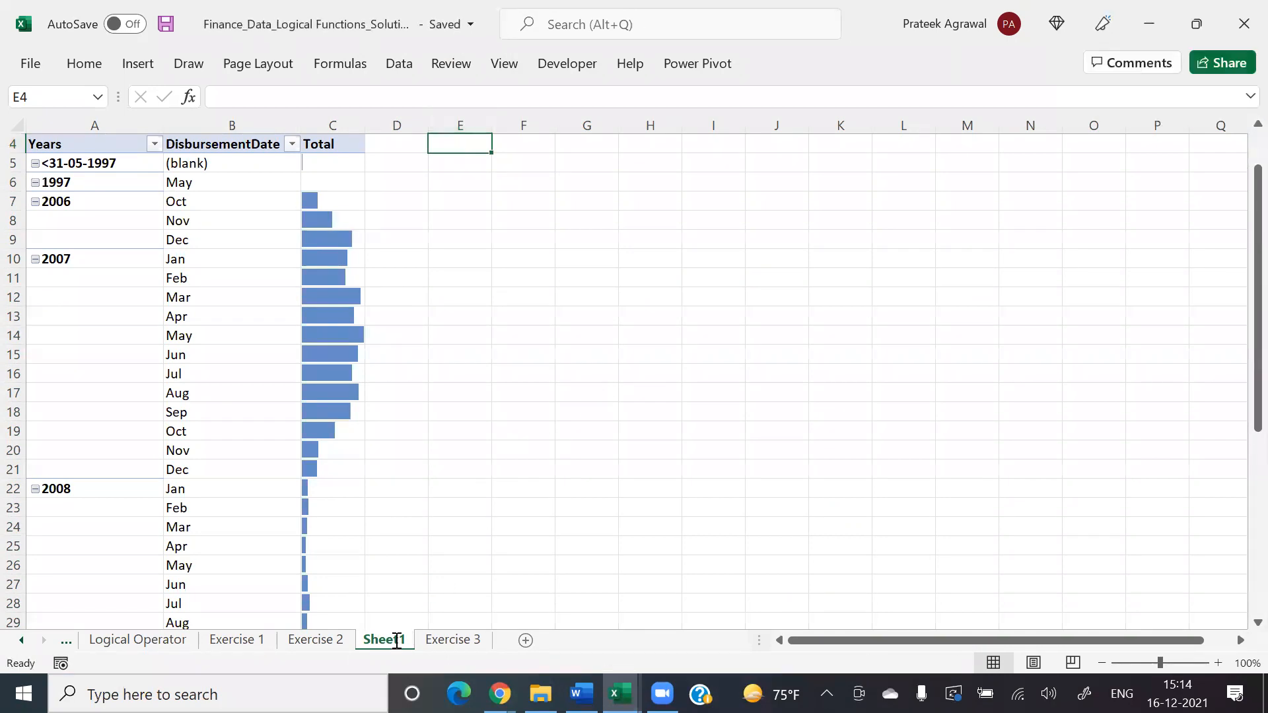
text(Exerc)
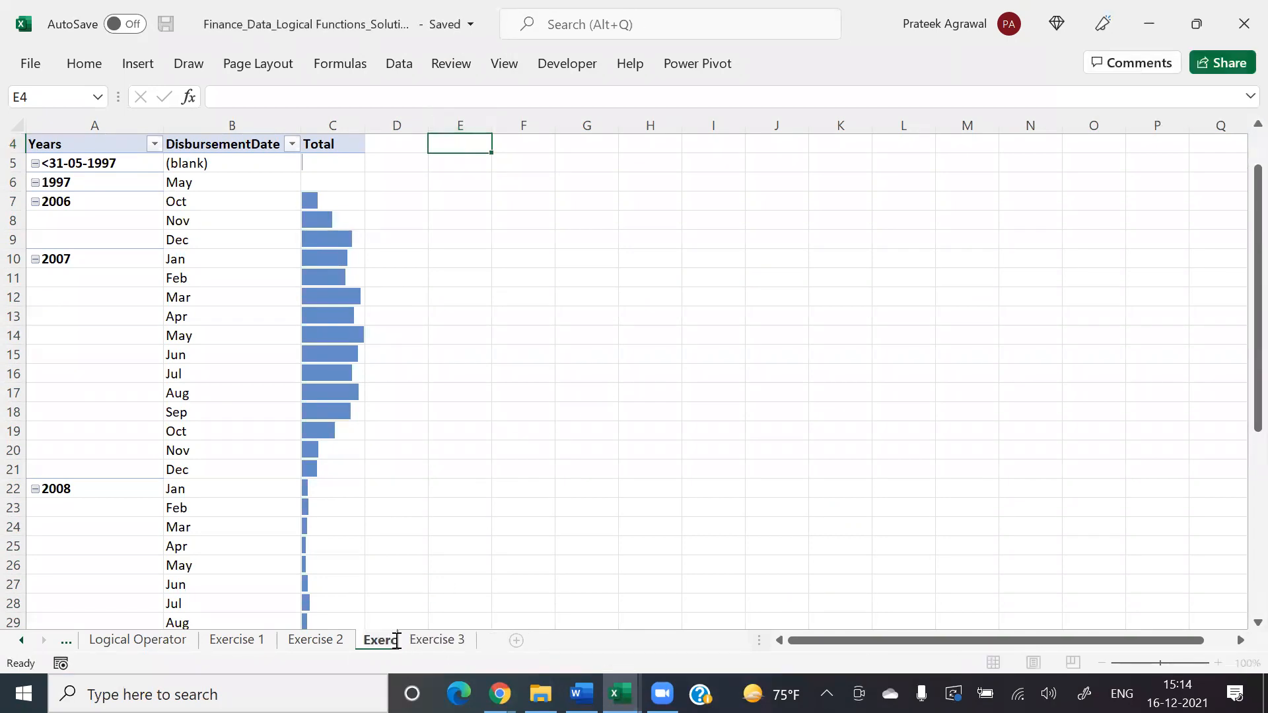
text(ise )
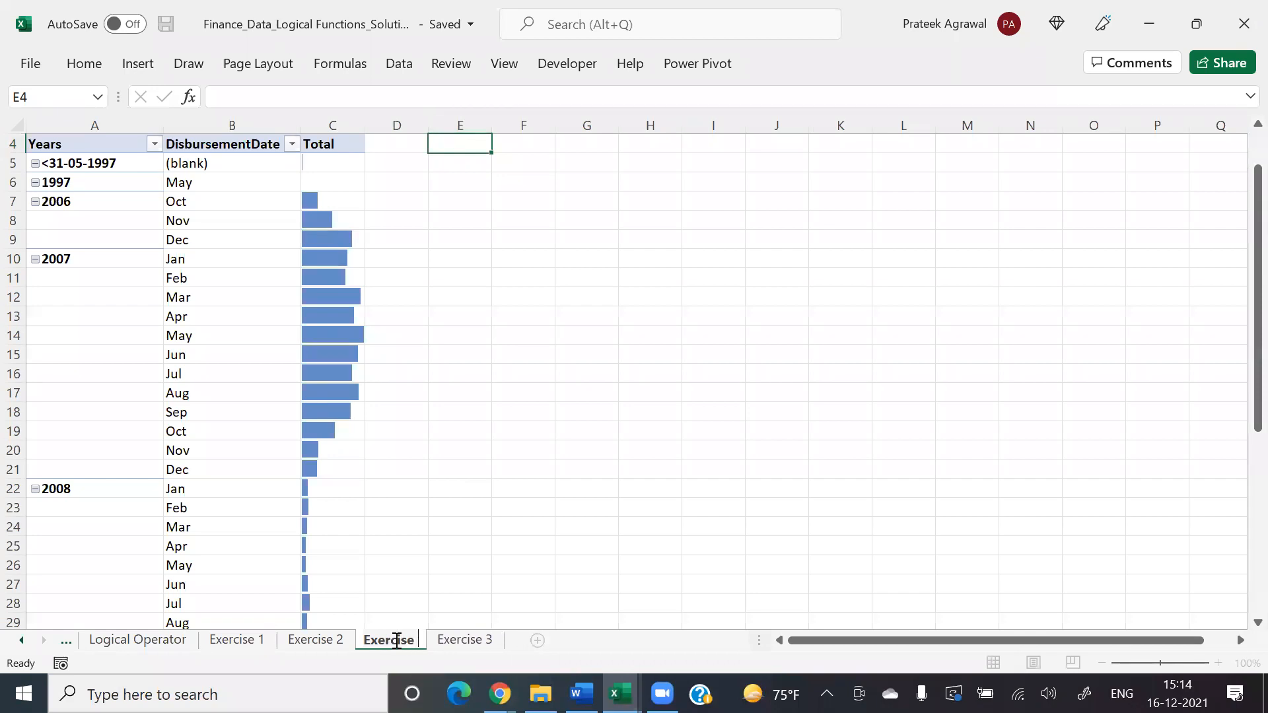
text(3 - 3)
key(Return)
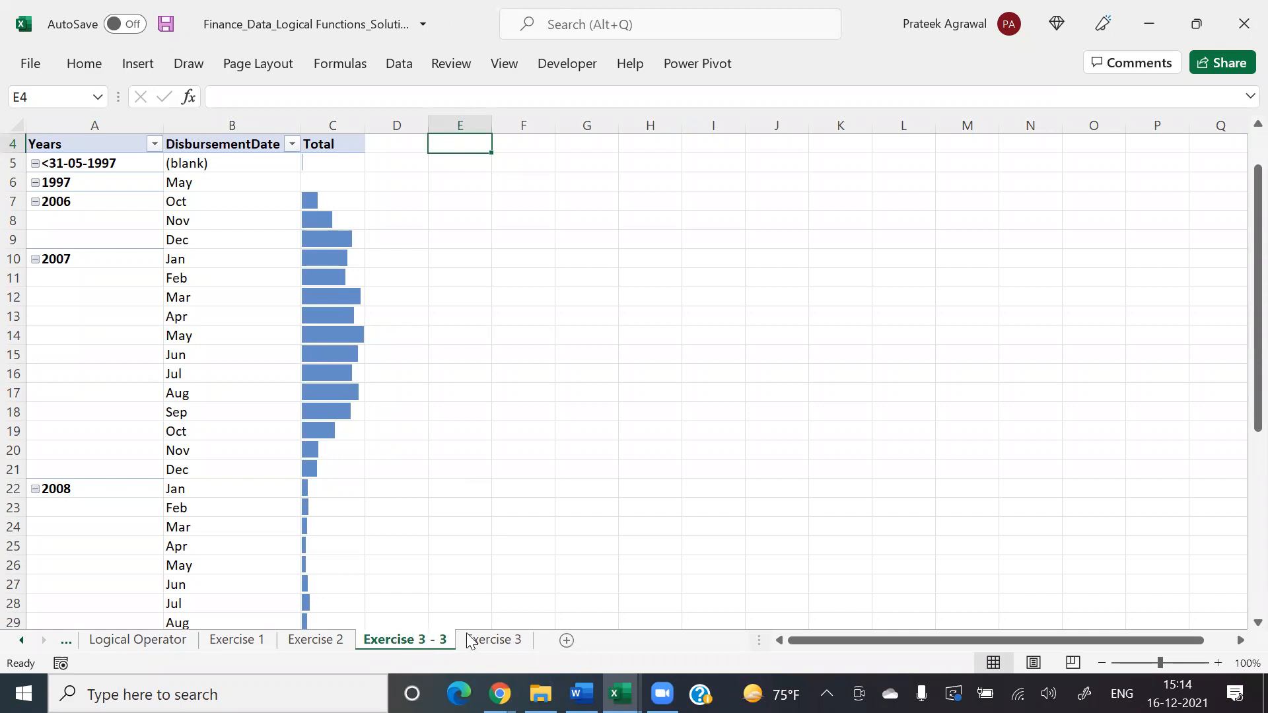
Step: Return to the Exercise 3 sheet and select a cell inside the loan table
click(485, 641)
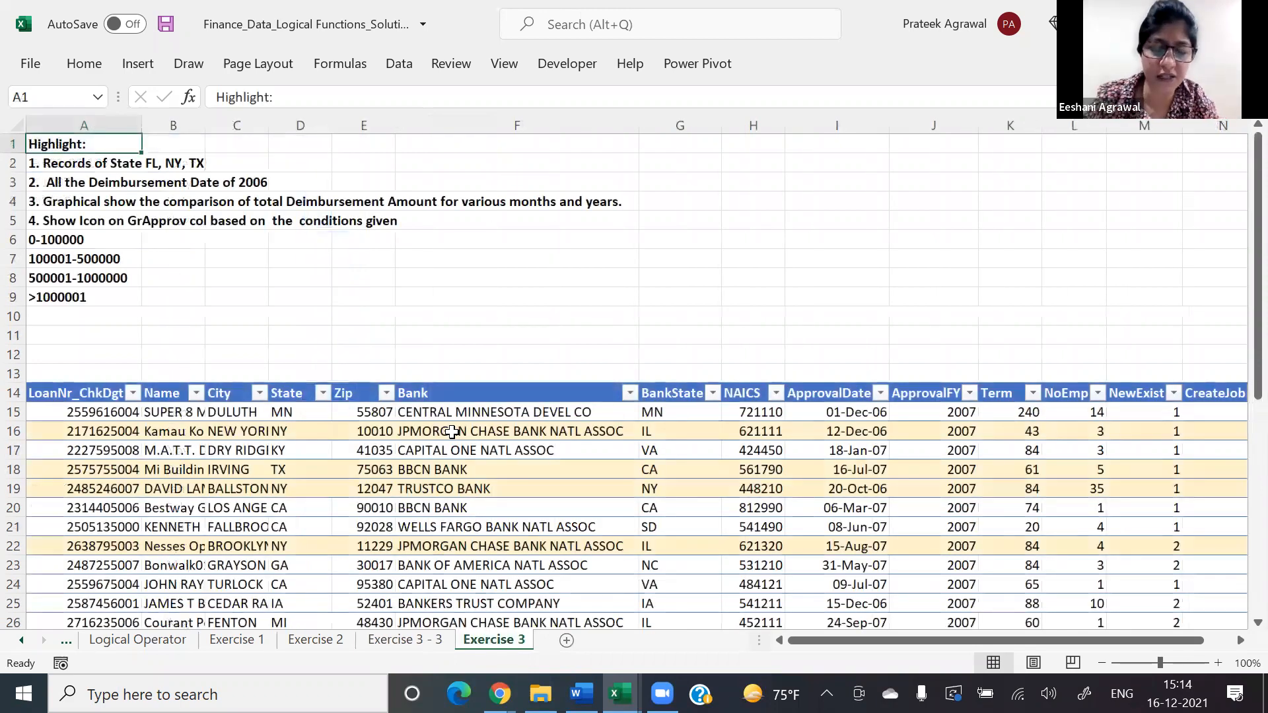
click(452, 432)
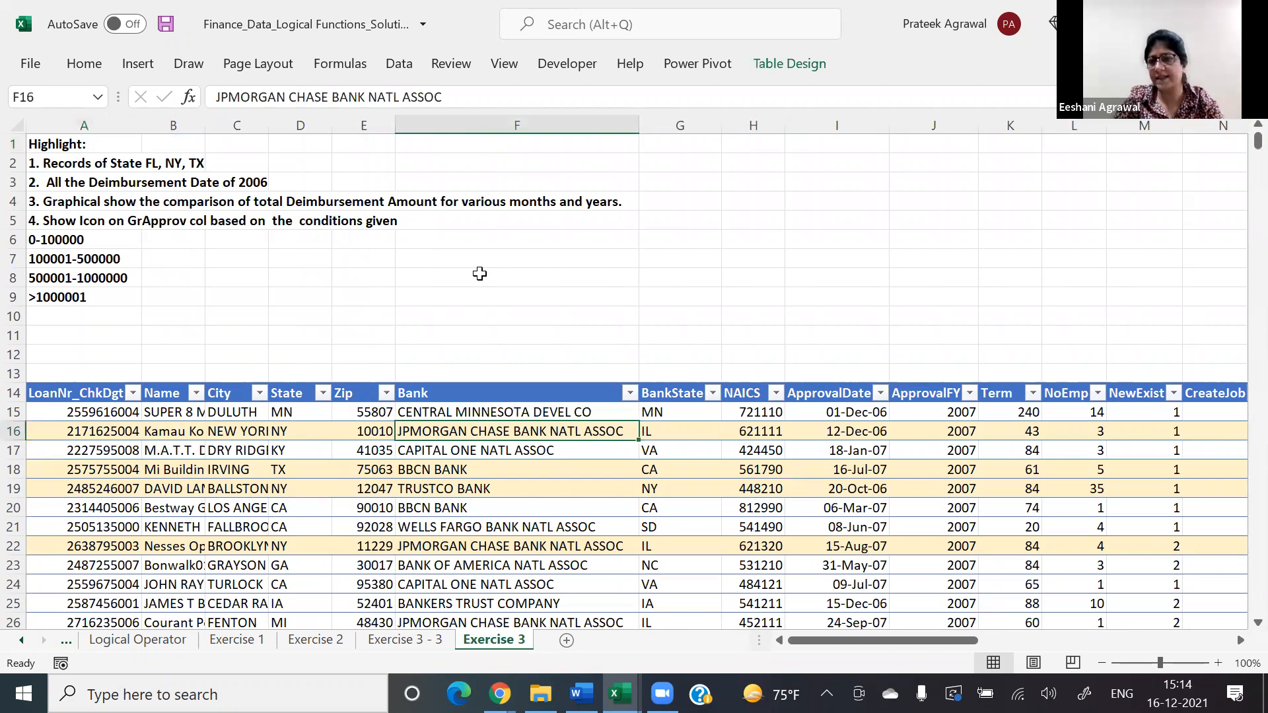
Step: Switch to the Trainer_Book_Excel workbook and count the Product entries F5:F193 with COUNTA in cell M13 of the Pivot Table sheet
key(alt+Tab)
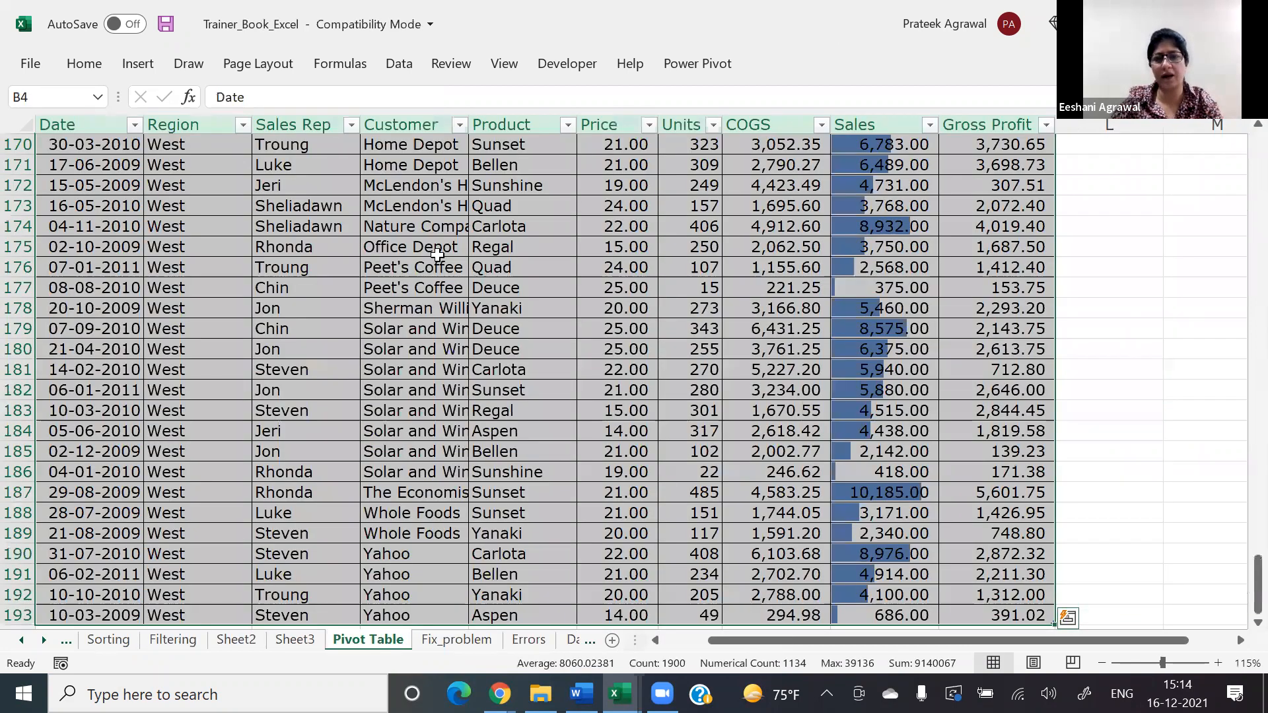
key(ctrl+z)
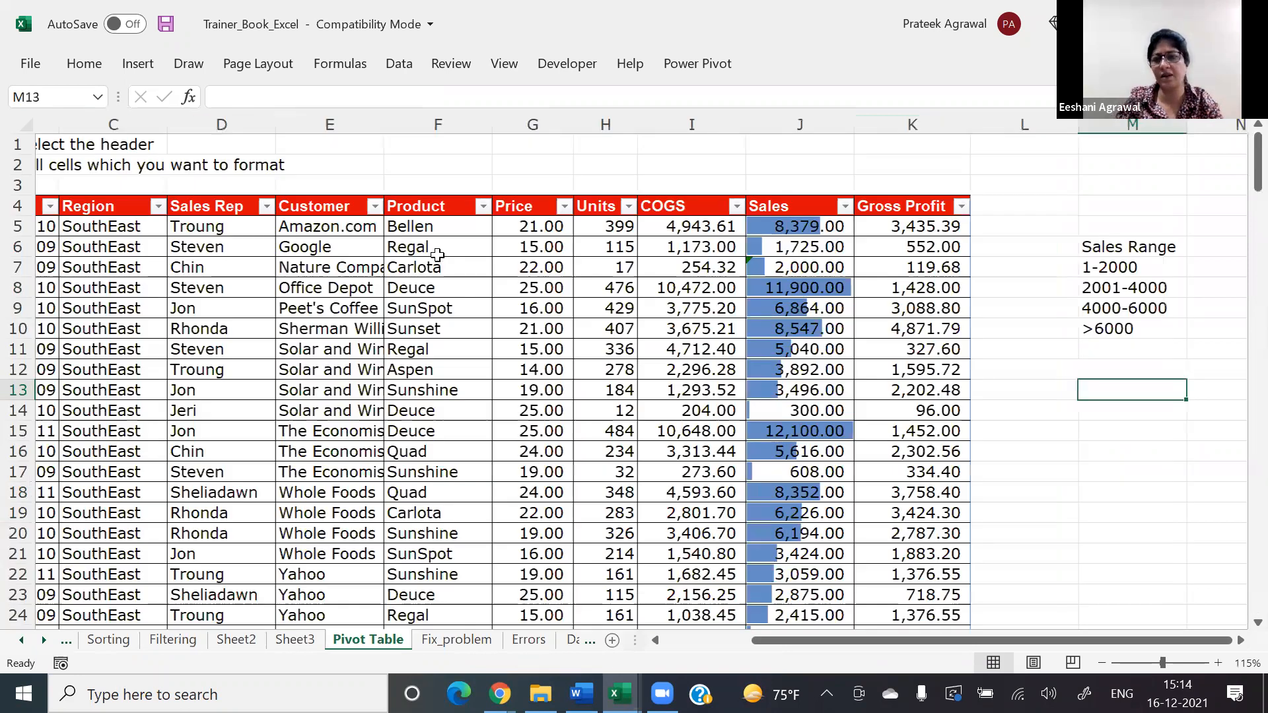
text(=COUNTA()
key(Left)
key(Left)
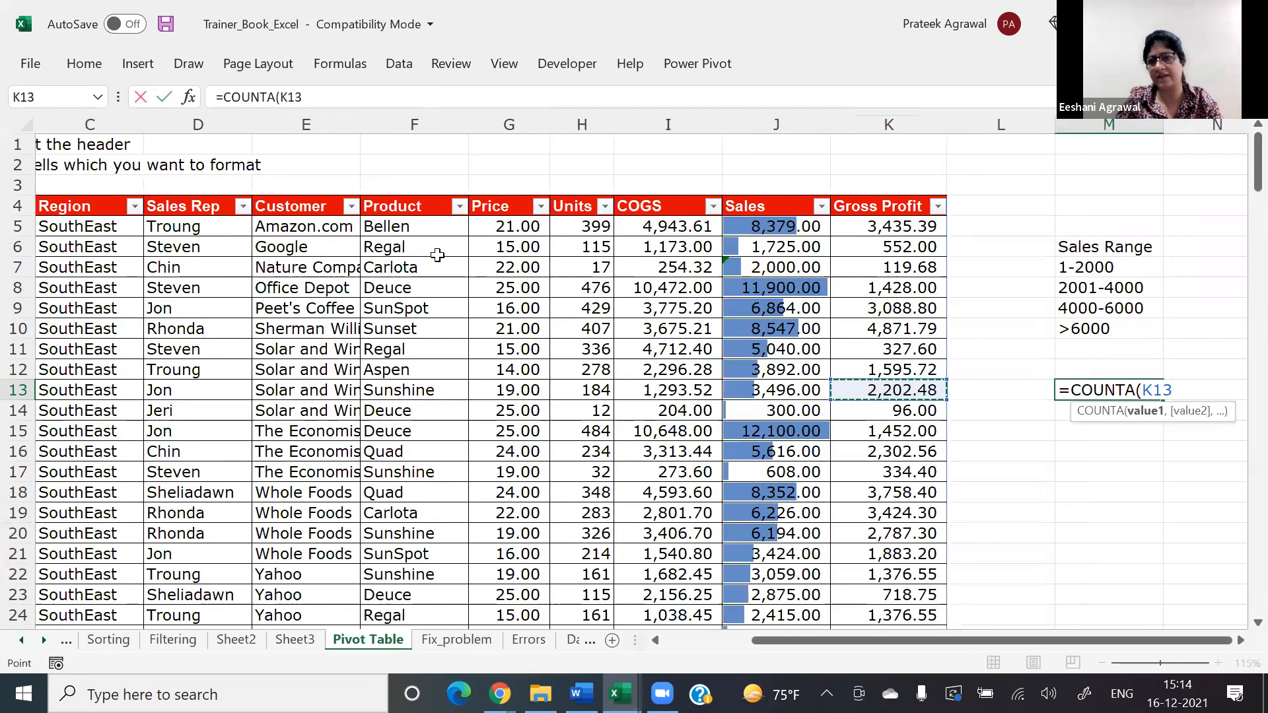
click(436, 229)
key(ctrl+shift+Down)
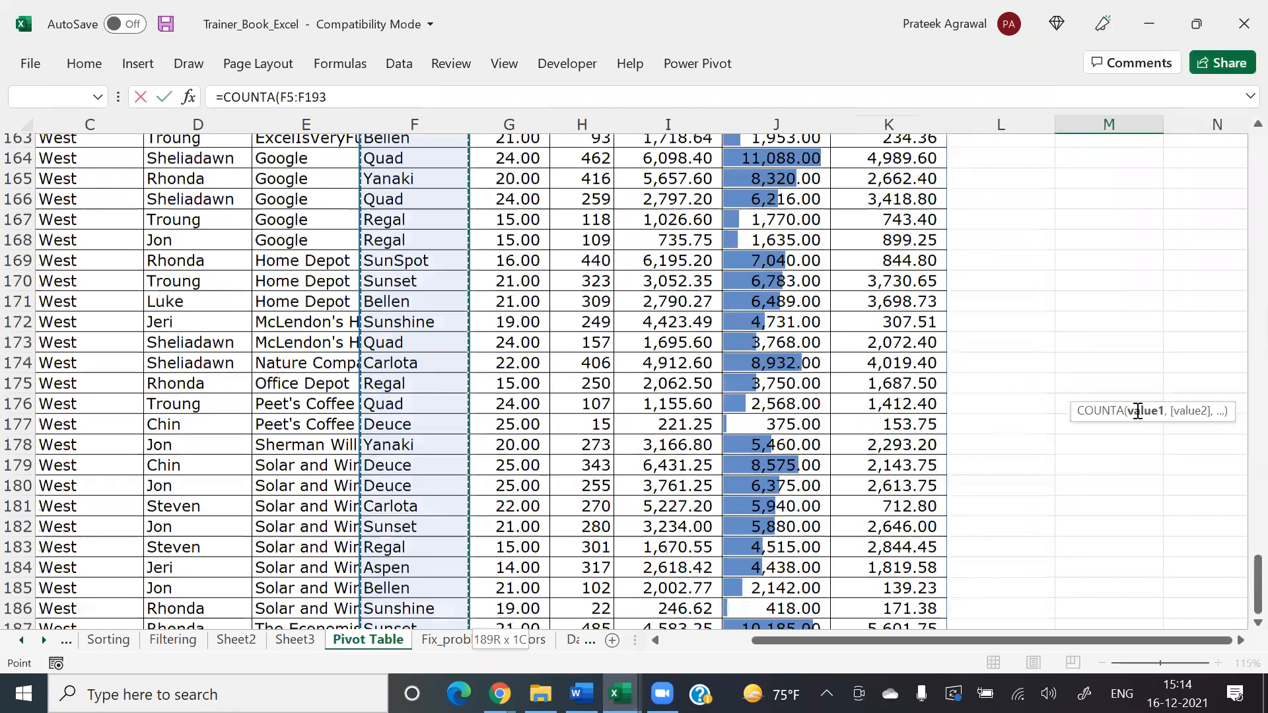
key(Return)
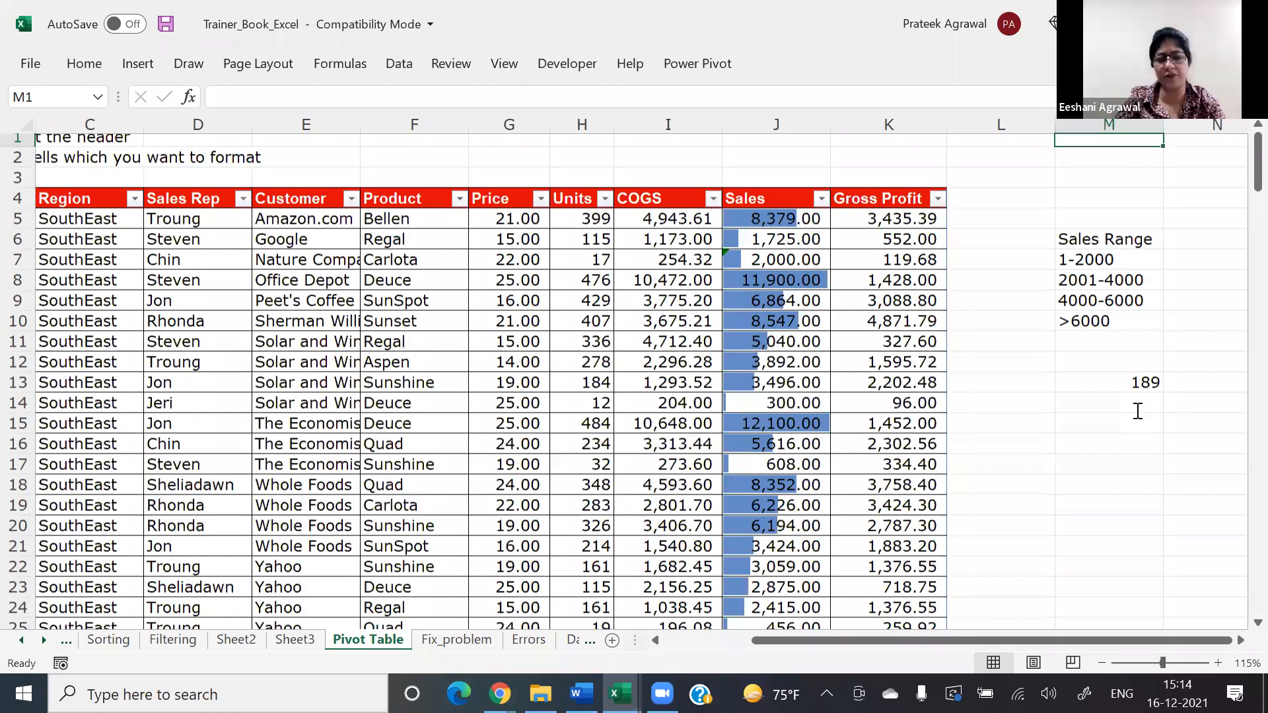
Step: Calculate 10% of the record count in cell M14 with the formula =M13*10%
click(1138, 411)
text(=)
key(Up)
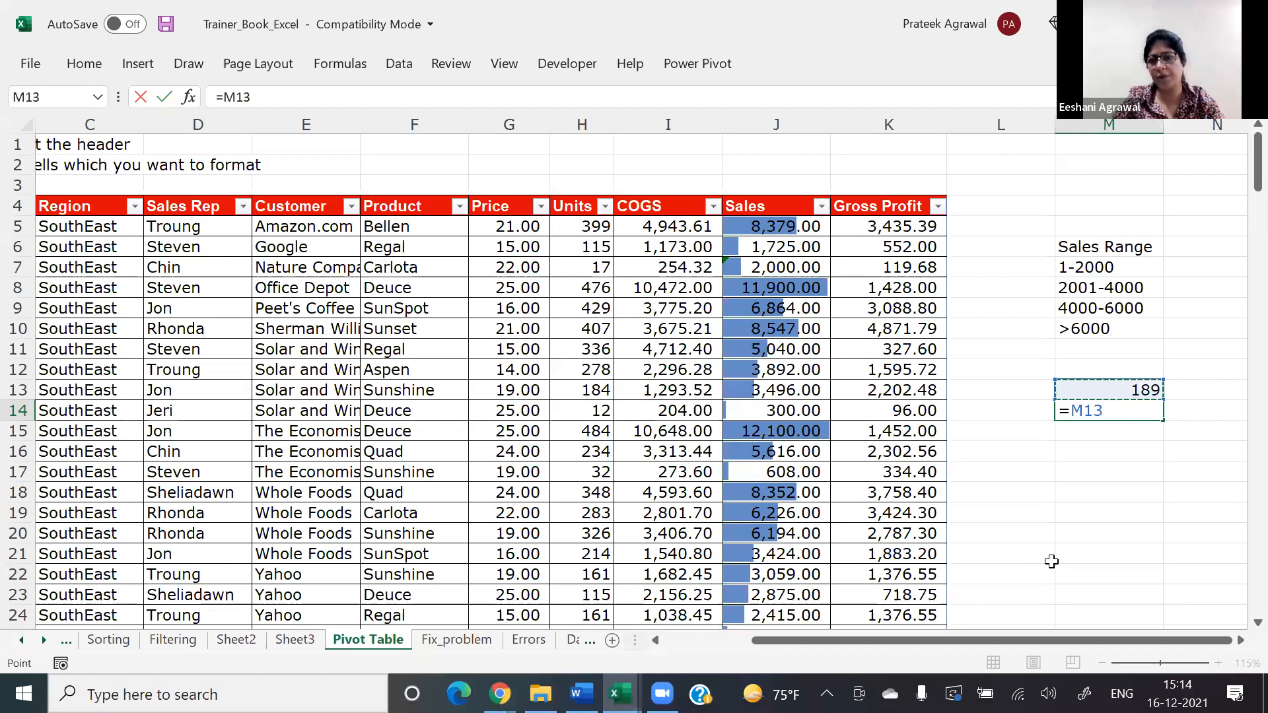
text(*10%)
key(ctrl+Return)
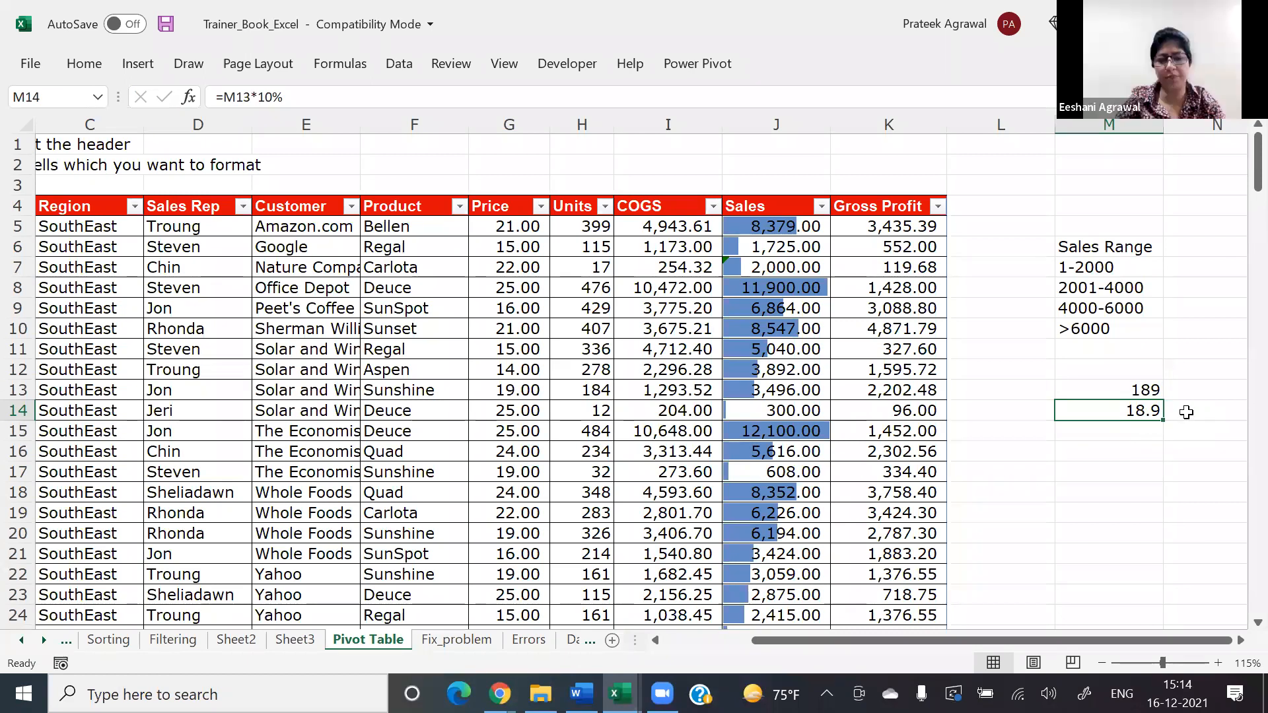
Step: Label the calculation 10% in cell N14 and enter 10 in both N15 and M15 for comparison
key(Right)
text(10%)
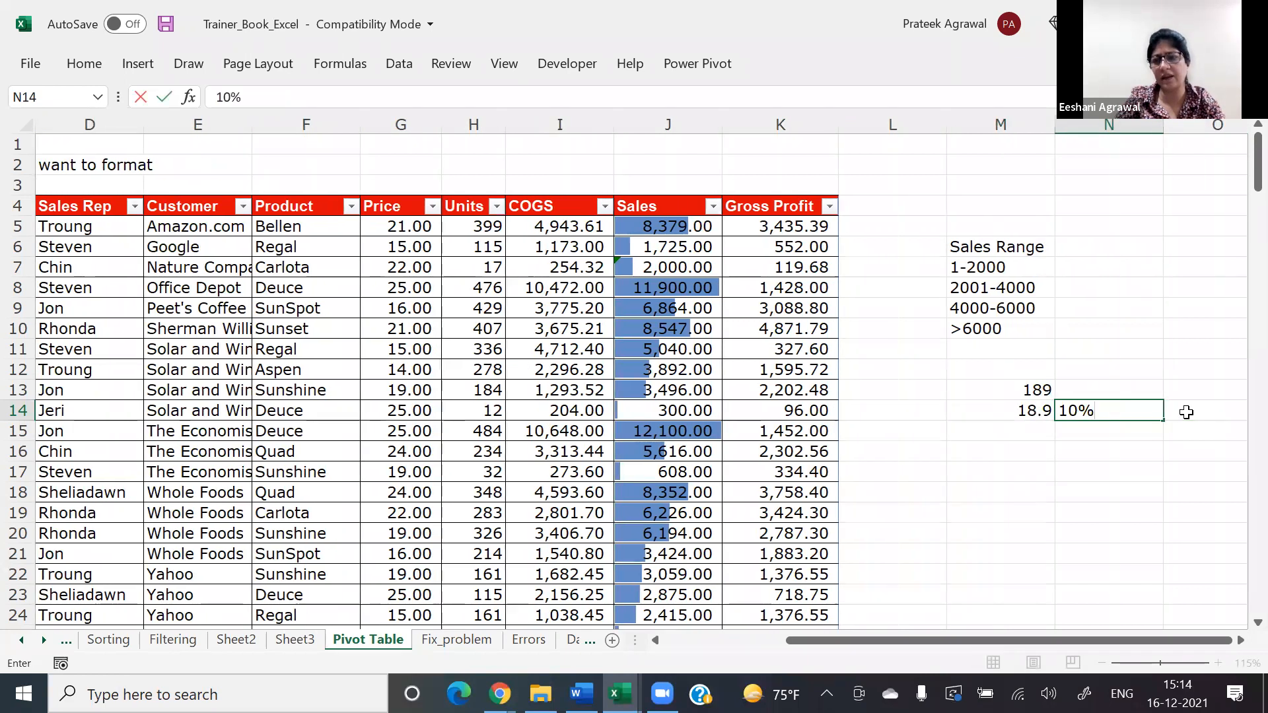
key(Return)
text(10)
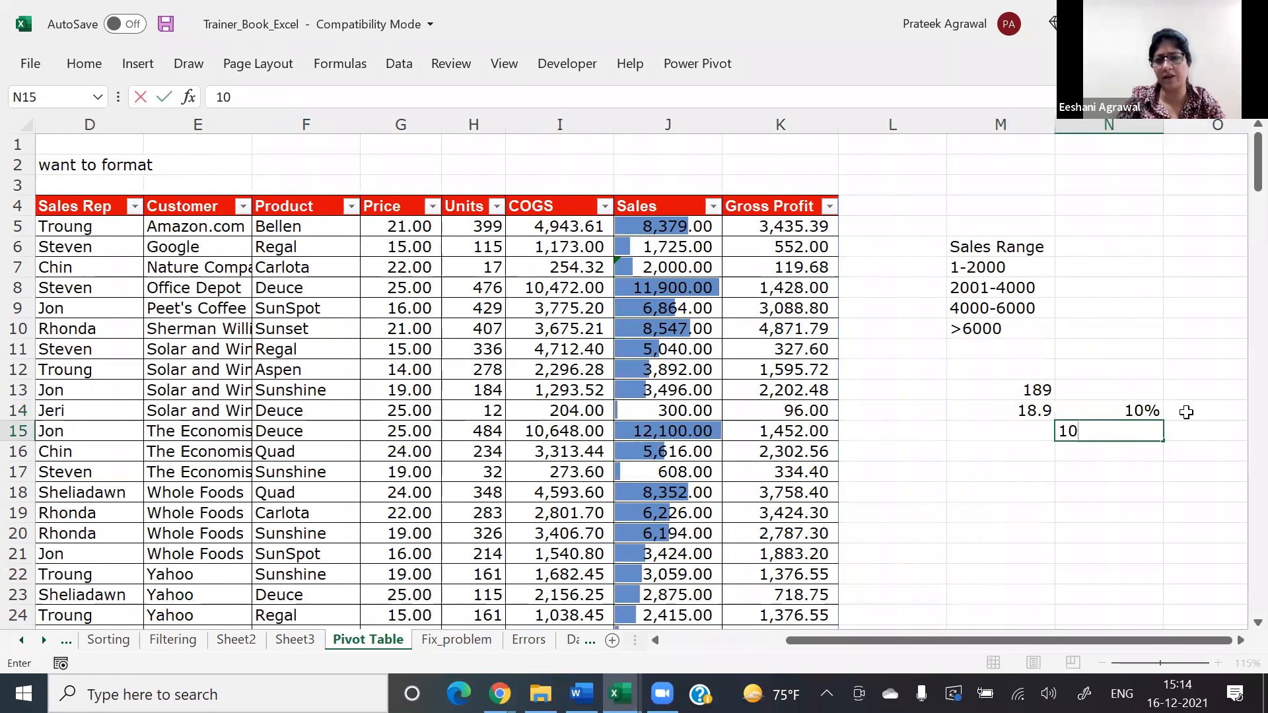
key(Left)
text(10)
key(Return)
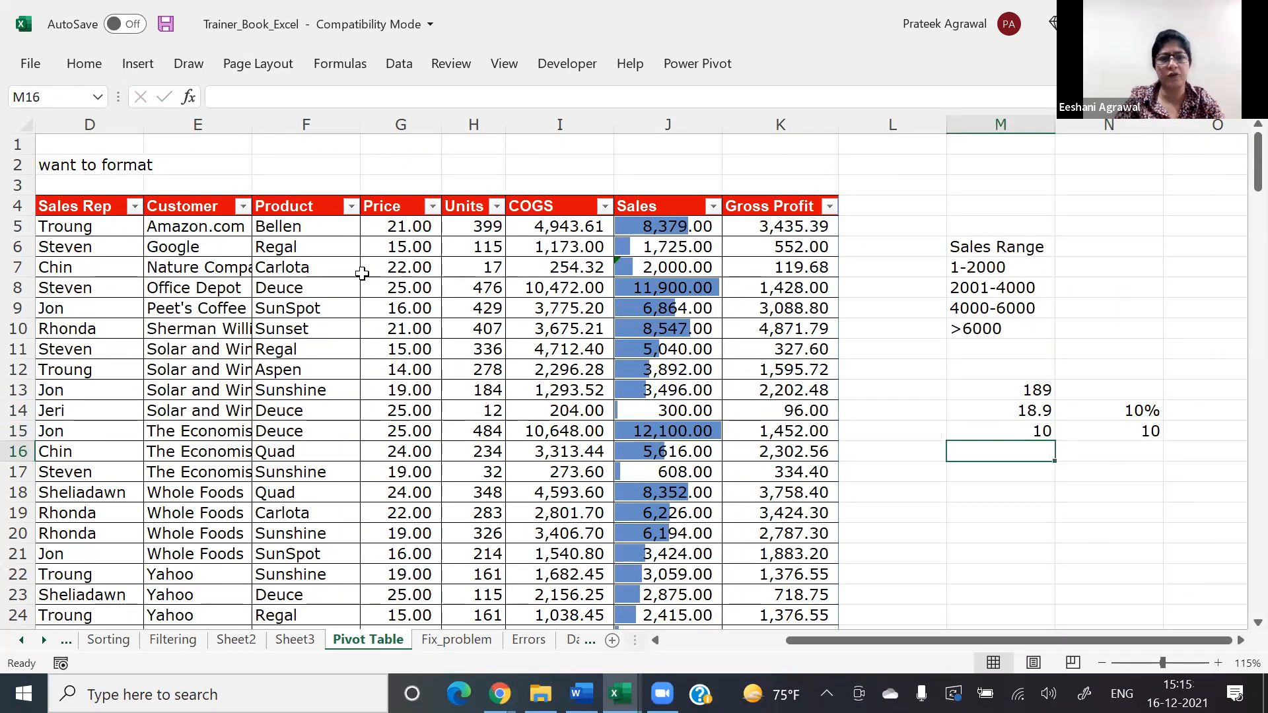
Step: Start a new conditional formatting rule on the Units data H5:H193 that formats only the top 10 ranked values
click(466, 207)
key(Down)
key(ctrl+shift+Down)
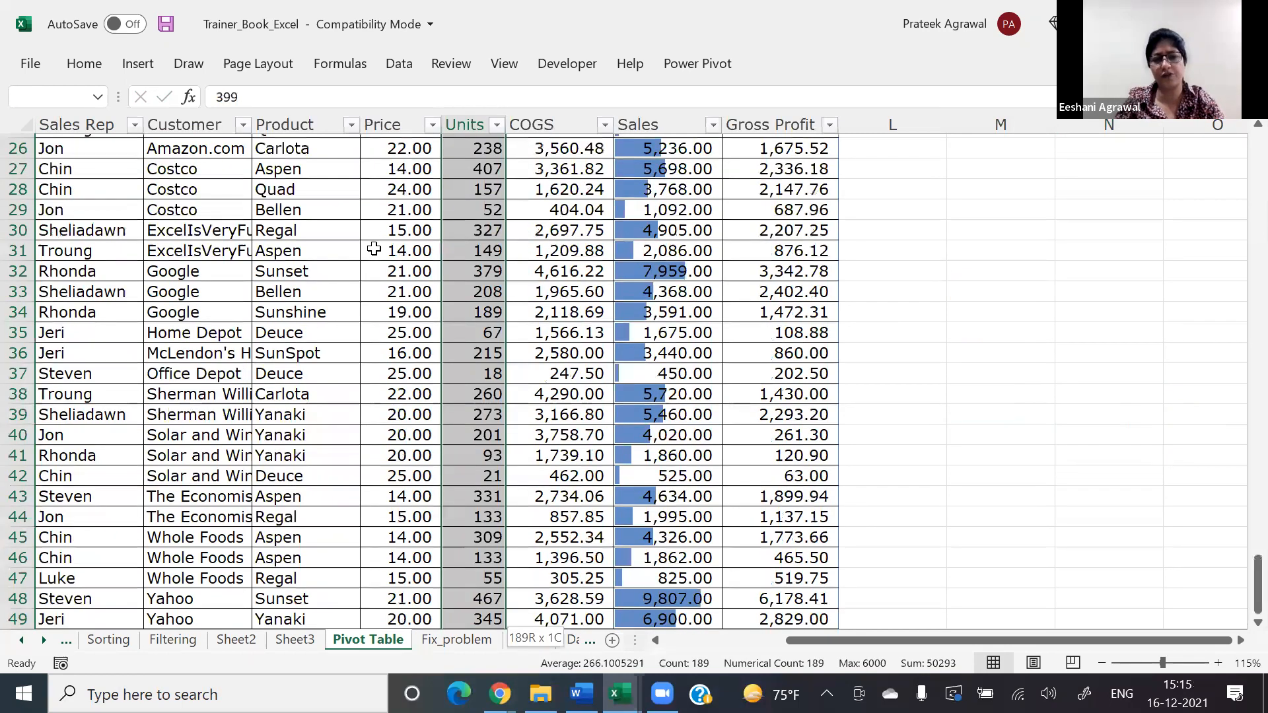
key(alt+h)
key(l)
key(r)
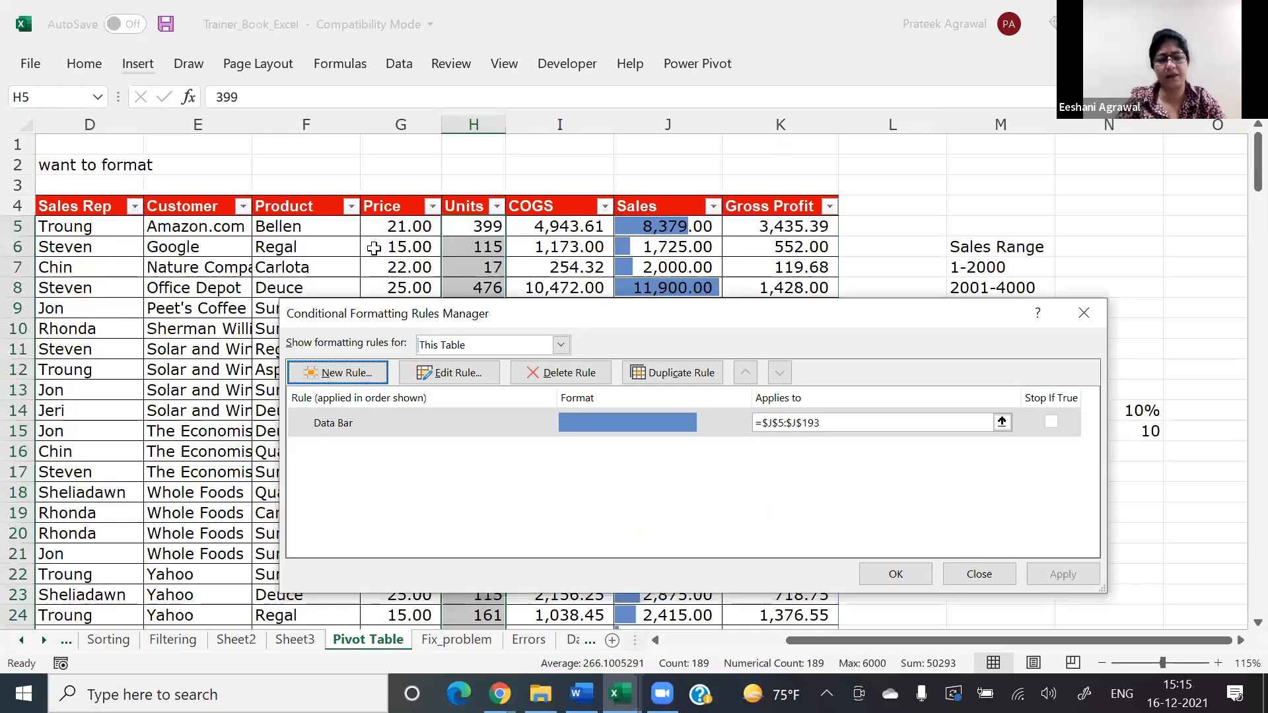
key(alt+n)
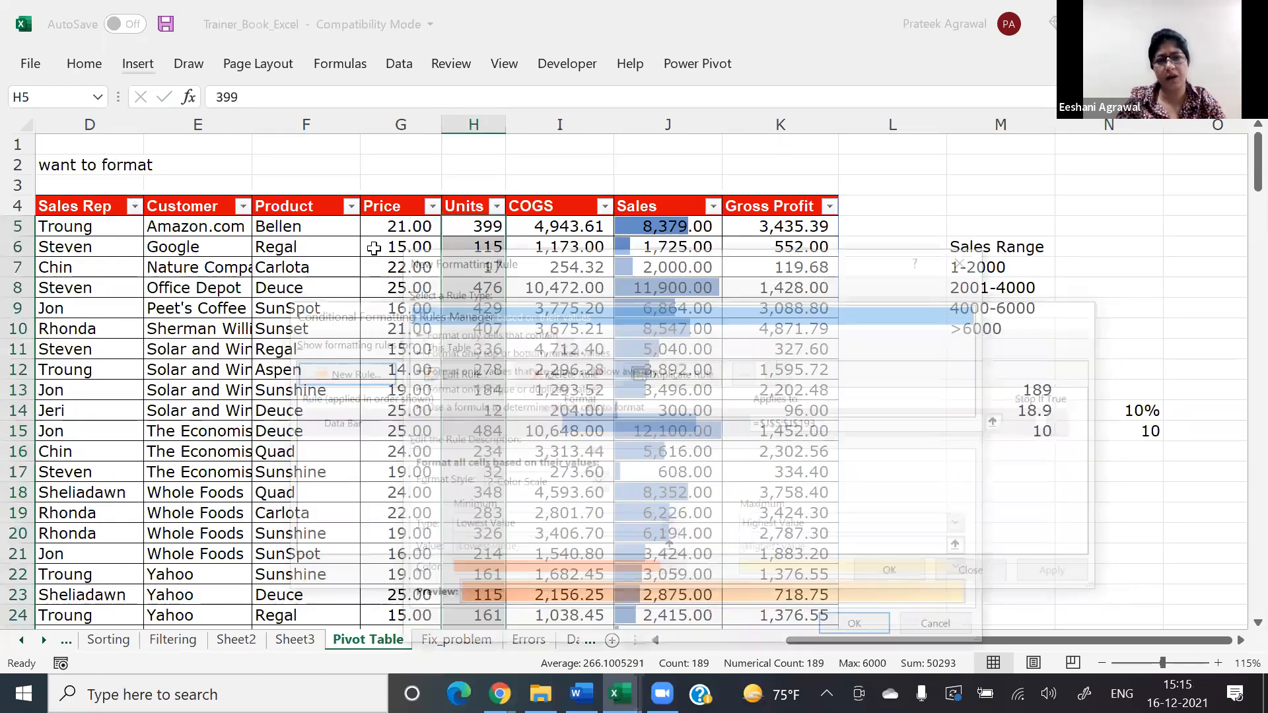
key(Down)
key(Down)
key(Tab)
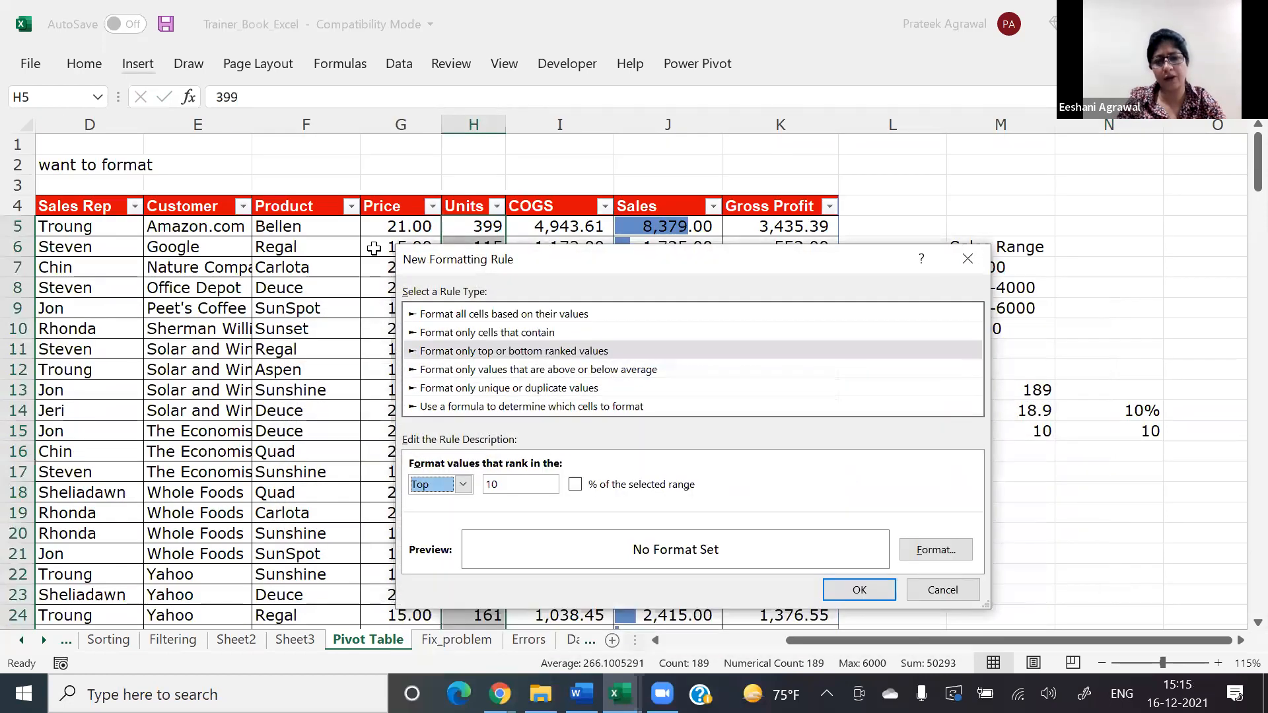
Step: Give the top 10 rule a light green fill and apply it to the Units column
click(944, 551)
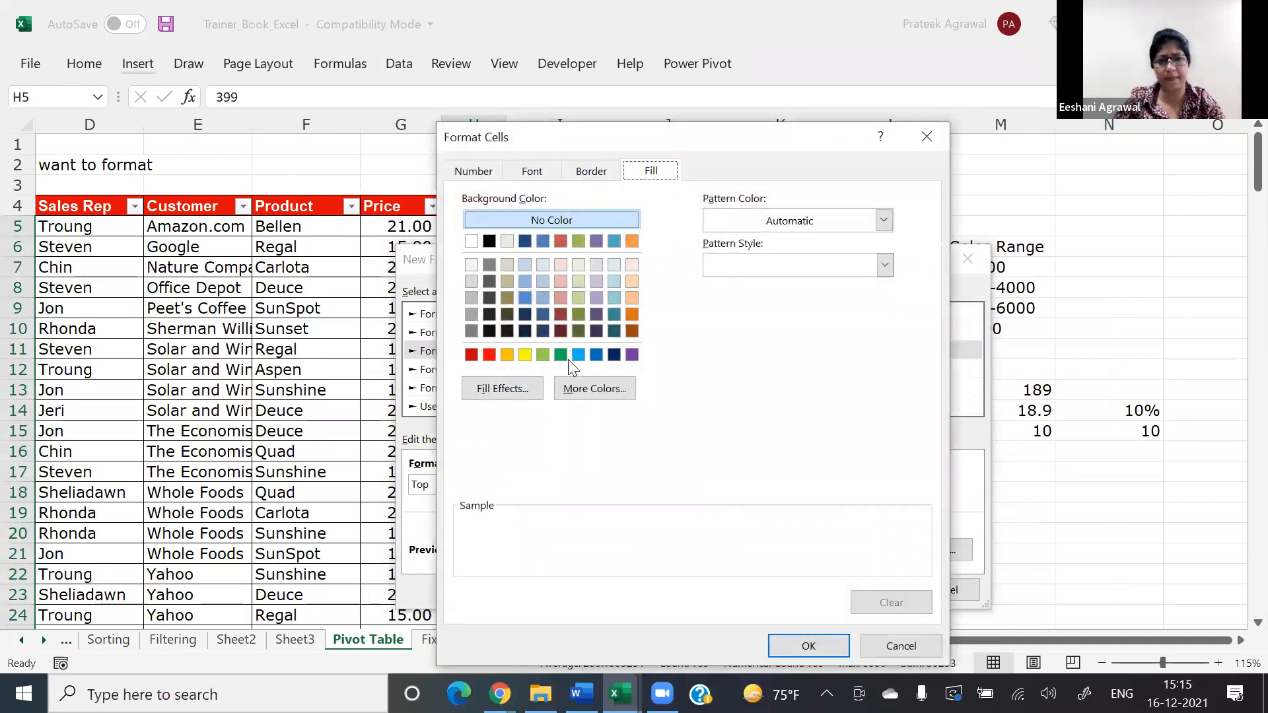
click(823, 642)
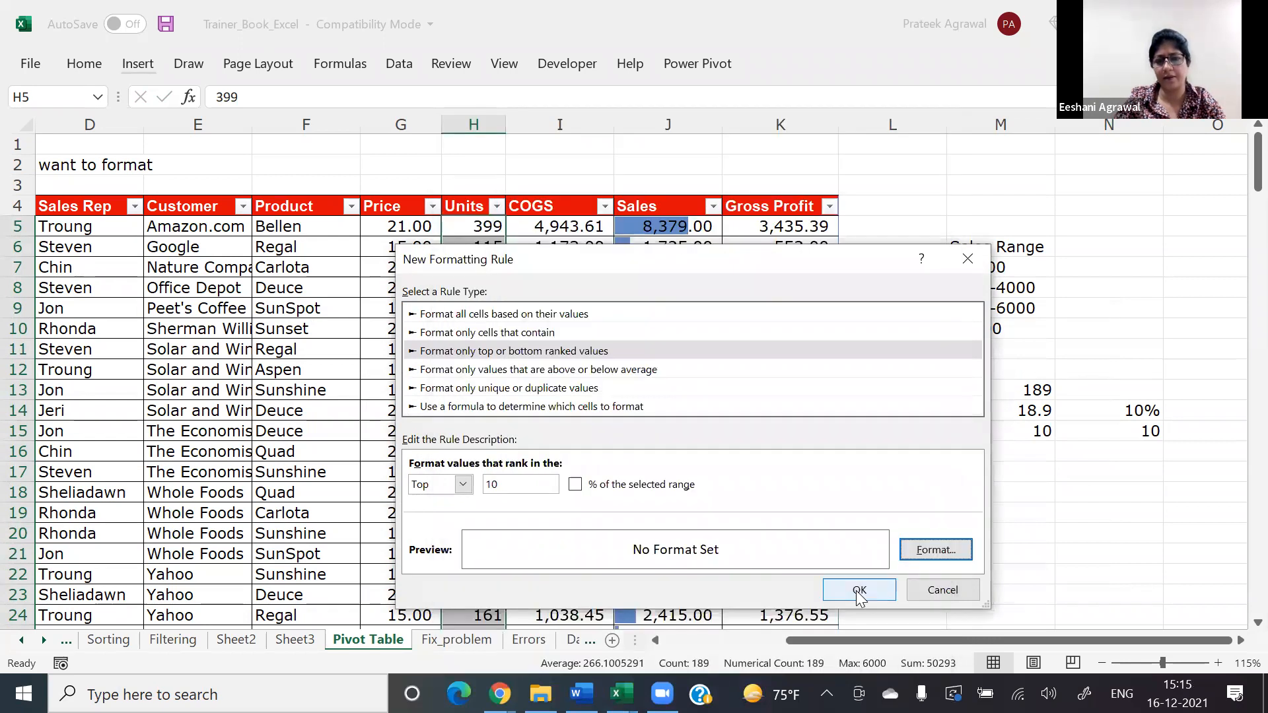
click(928, 556)
click(542, 355)
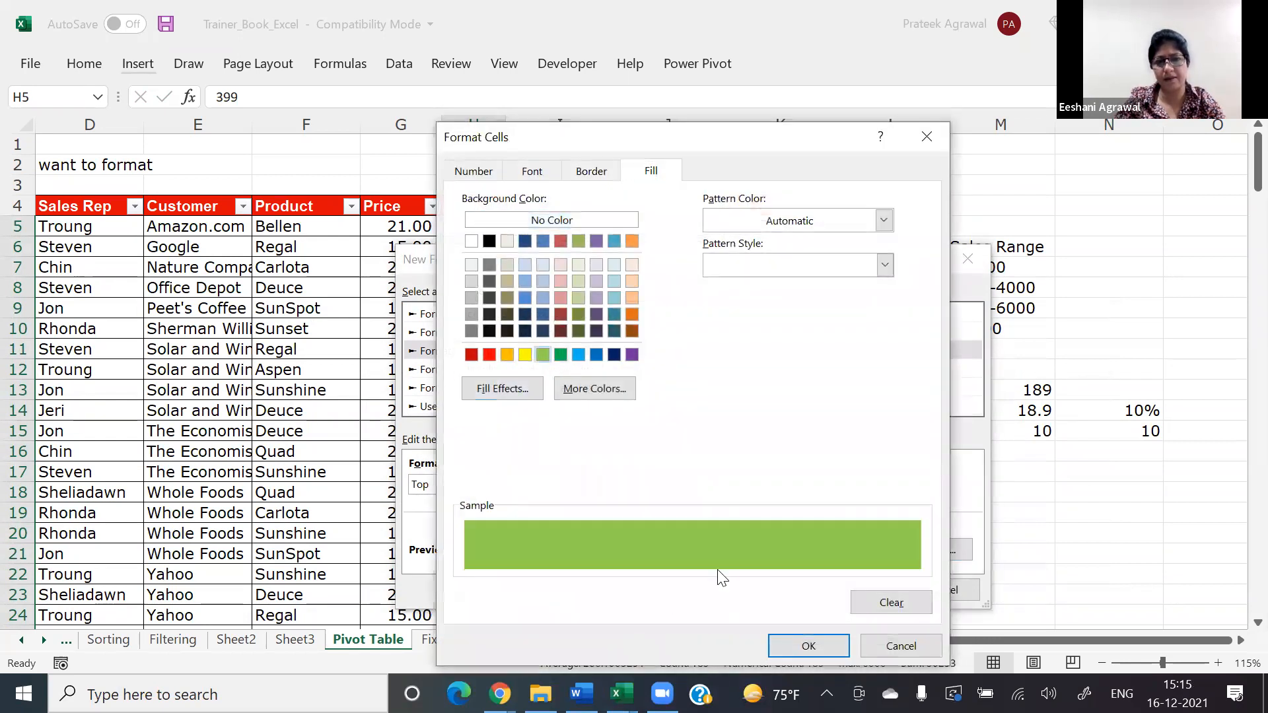
click(795, 642)
click(874, 591)
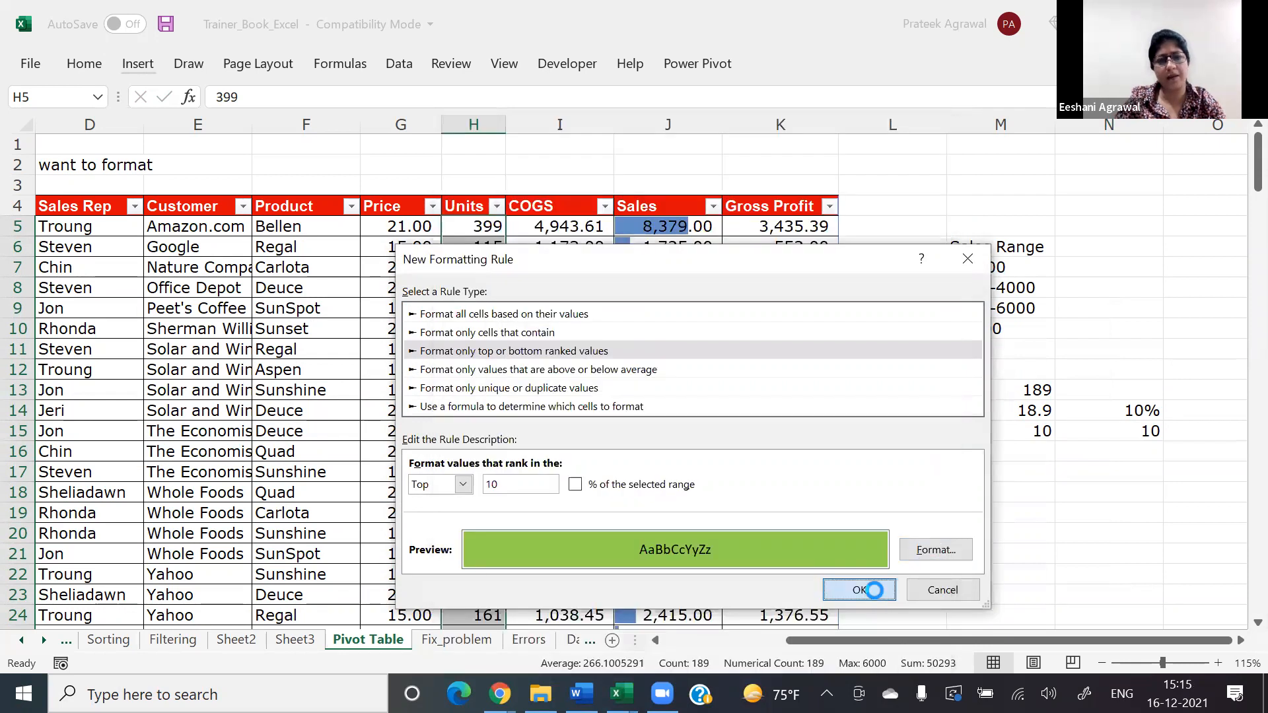
click(880, 576)
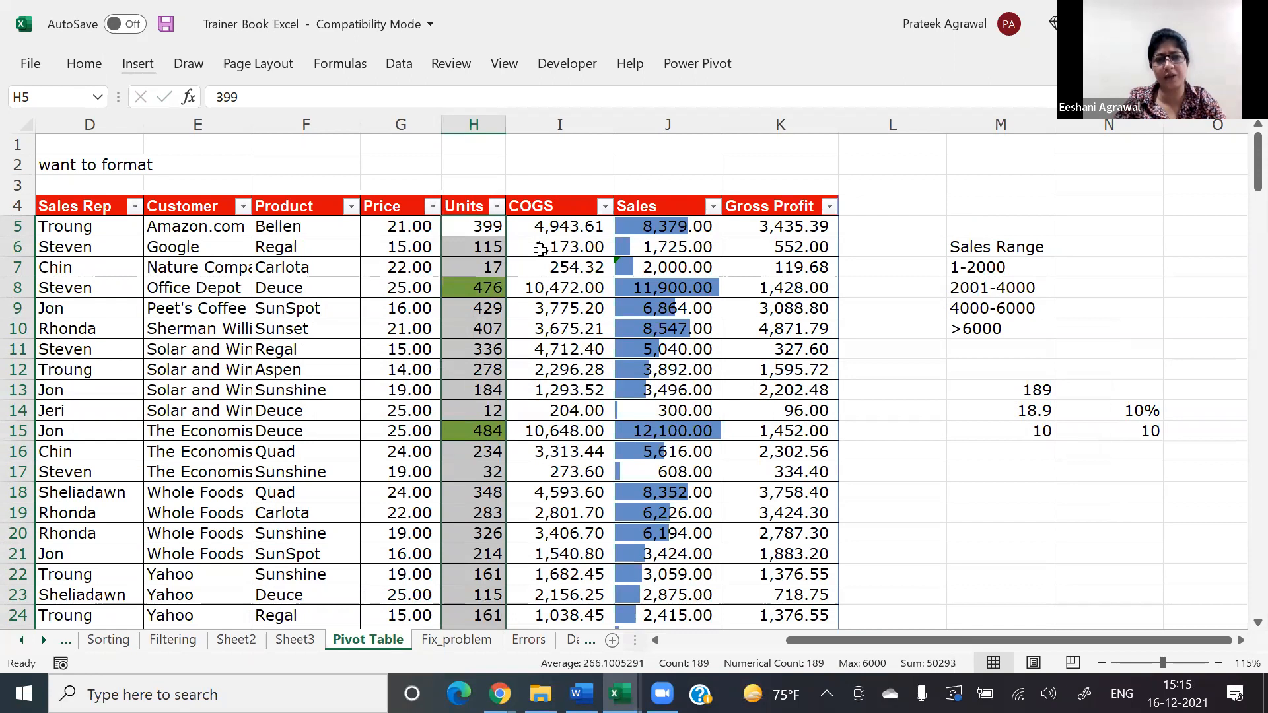
Step: Filter the Units column by the green cell color and select the filtered Units values to count them
click(496, 206)
mouse_move(396, 368)
click(543, 396)
click(543, 396)
click(481, 231)
key(ctrl+shift+Down)
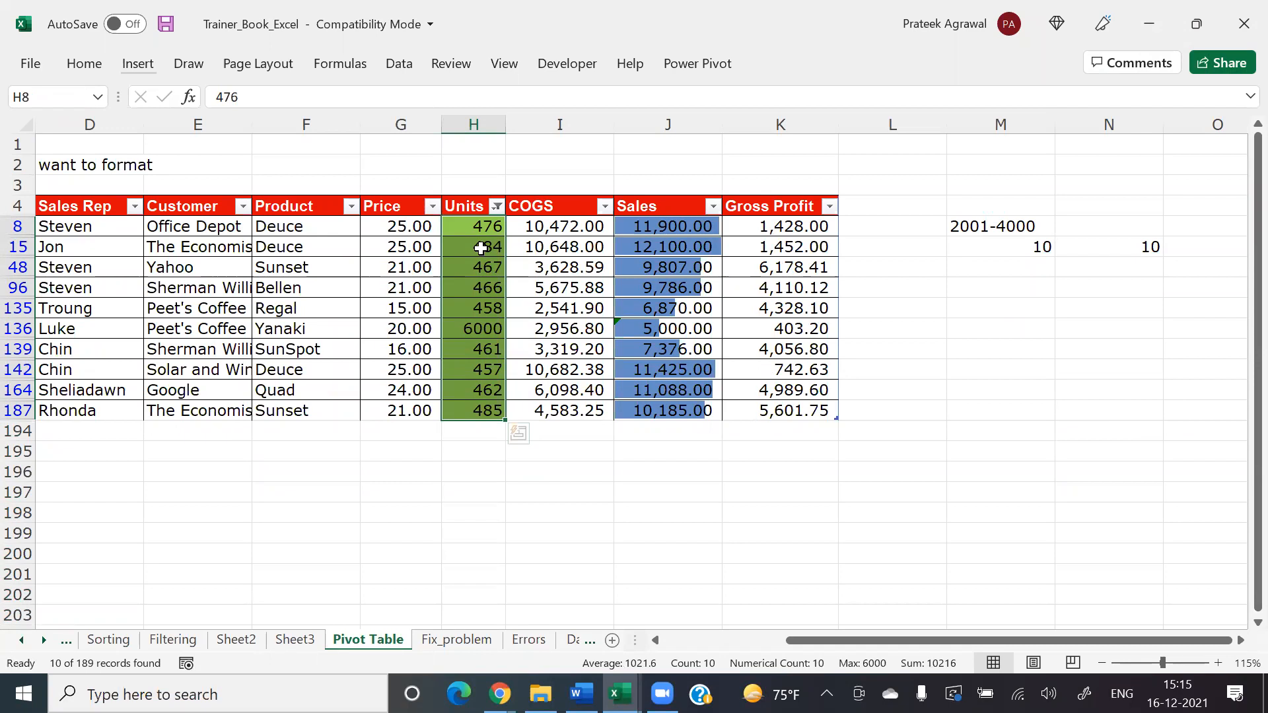
Step: Clear the color filter from the Units column
key(Up)
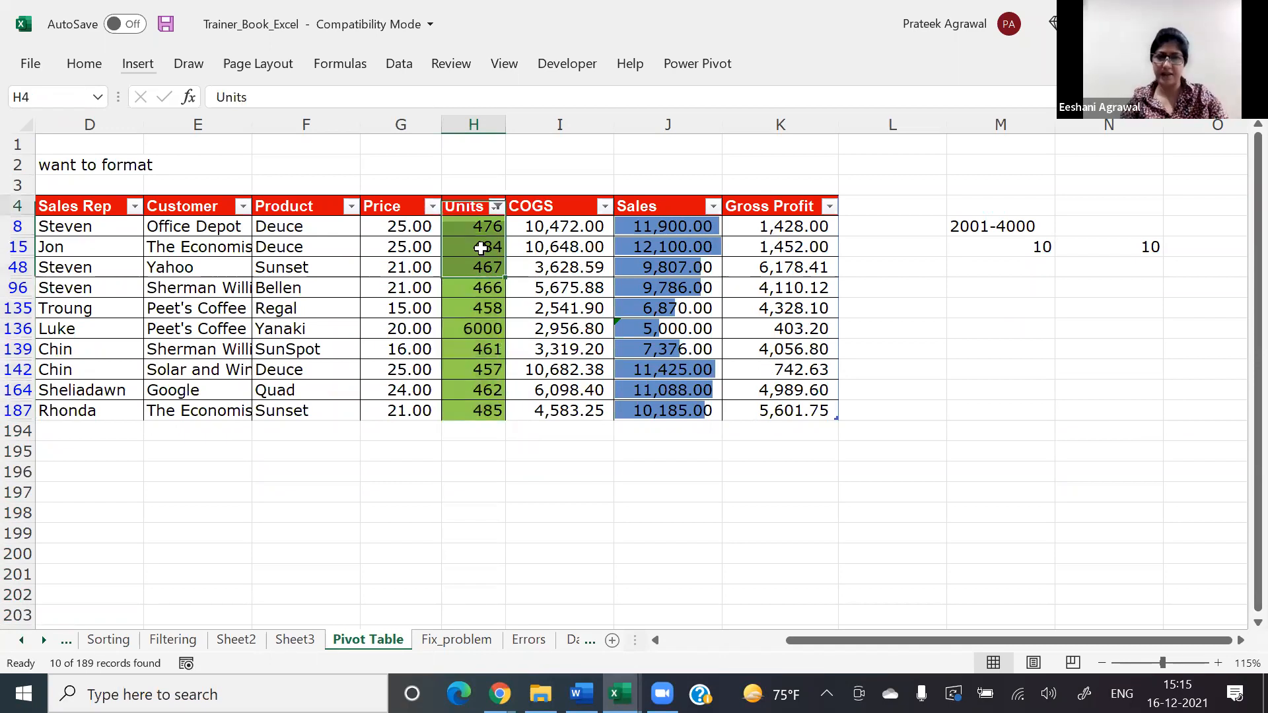
key(alt+Down)
key(Down)
key(Down)
key(Return)
Step: Change the Units column's top 10 rule to format the top 10% of the selected range and apply it
key(Down)
key(ctrl+shift+Down)
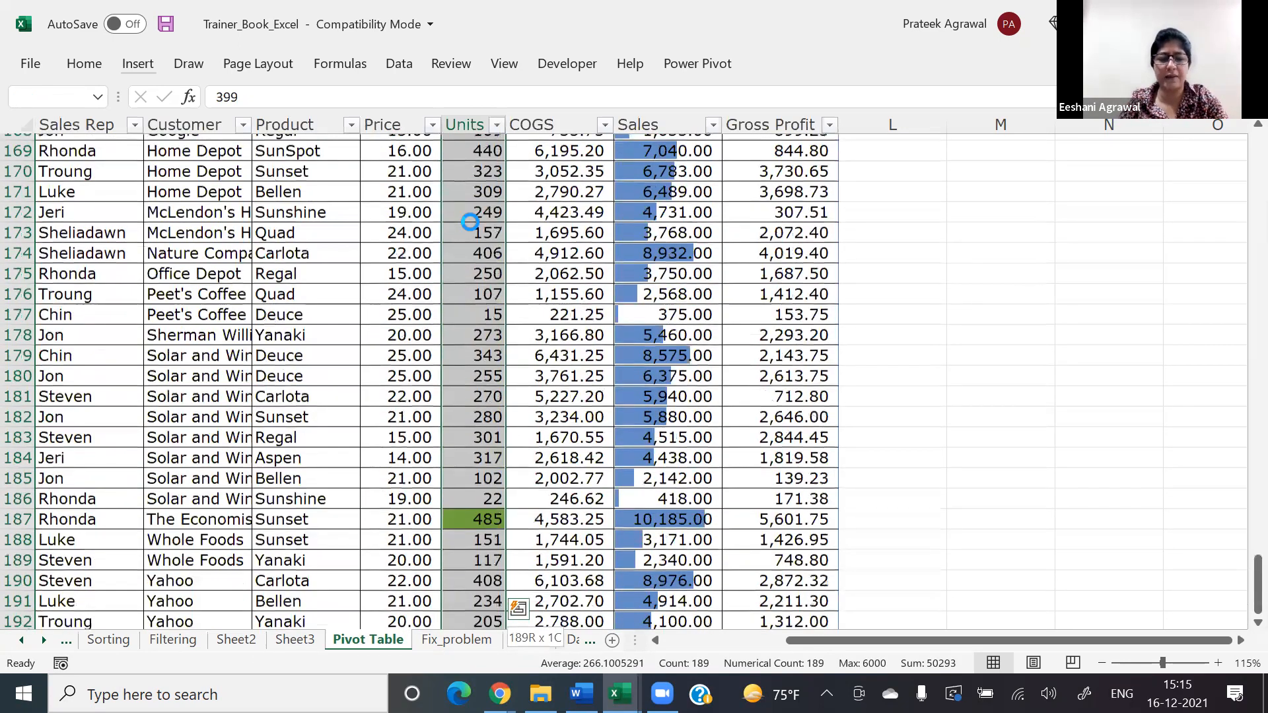
key(alt+h)
key(l)
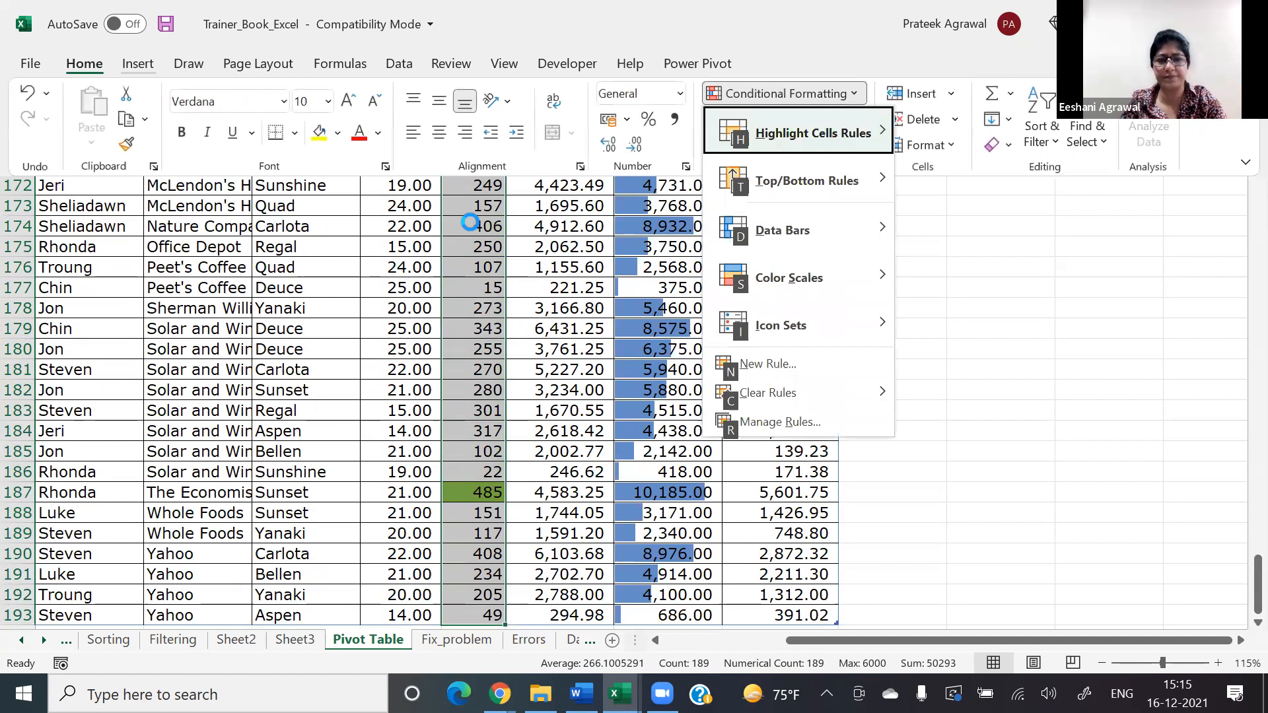
key(r)
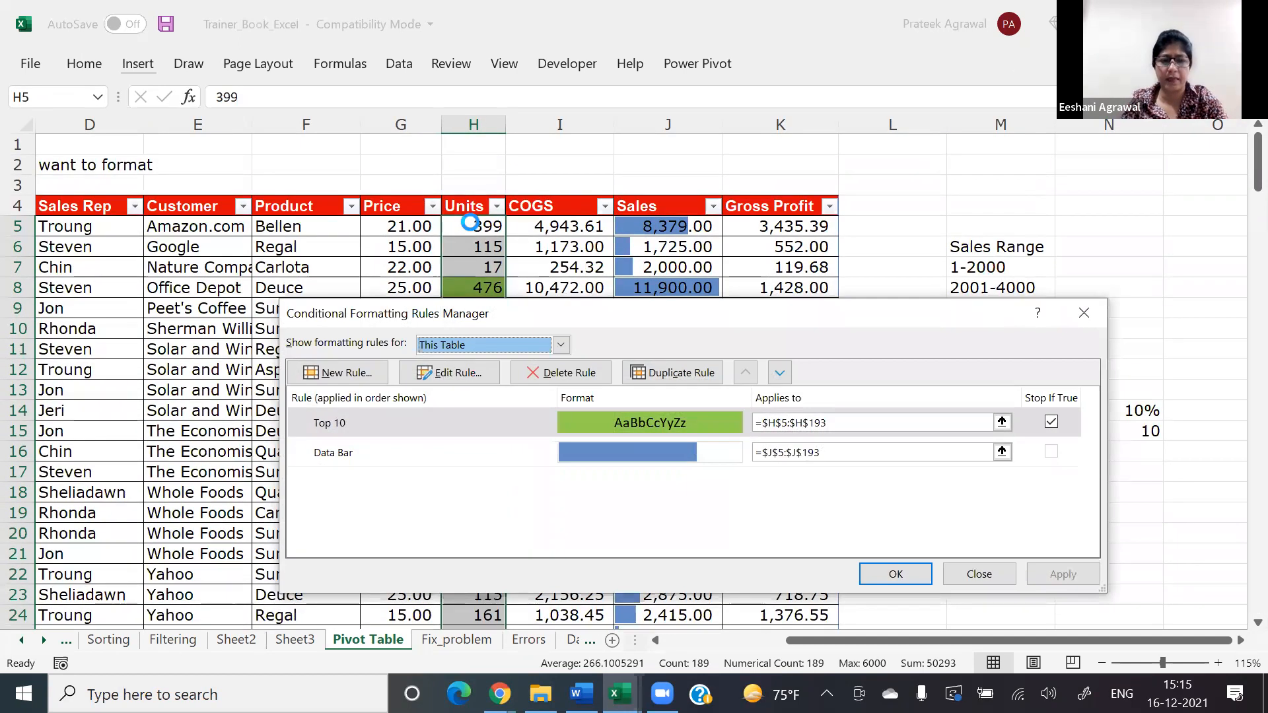
key(alt+e)
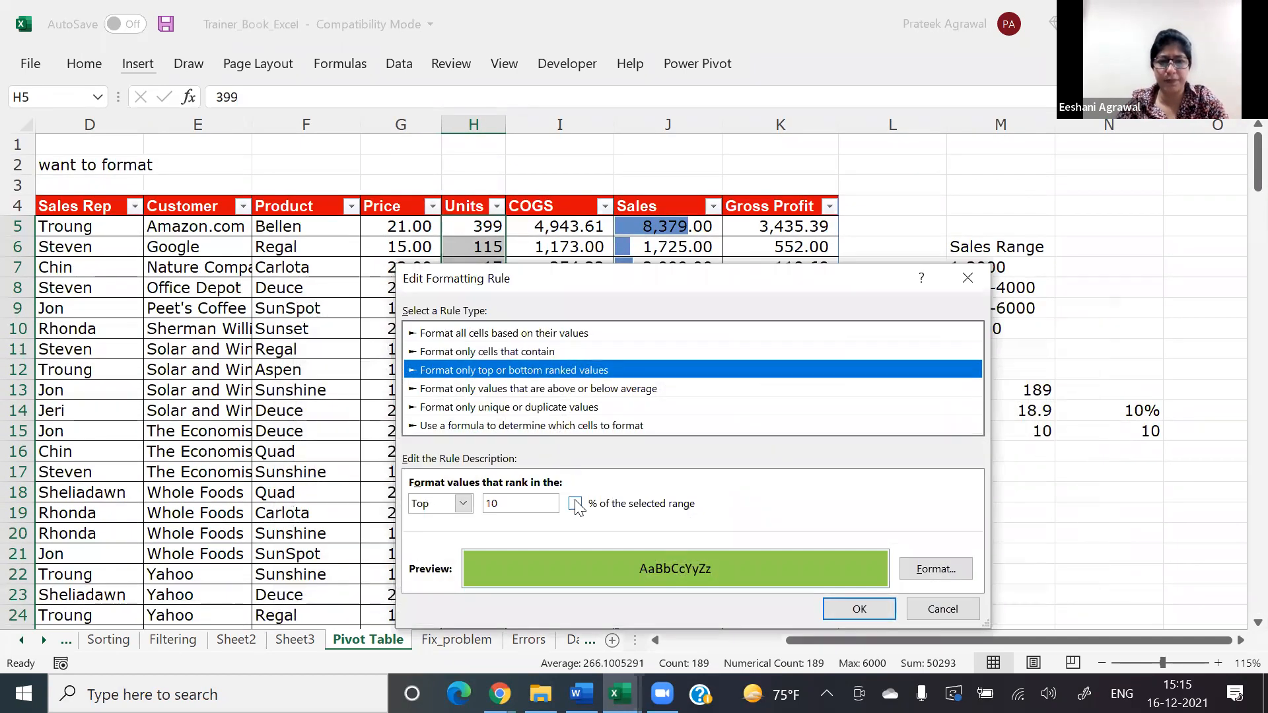
click(575, 504)
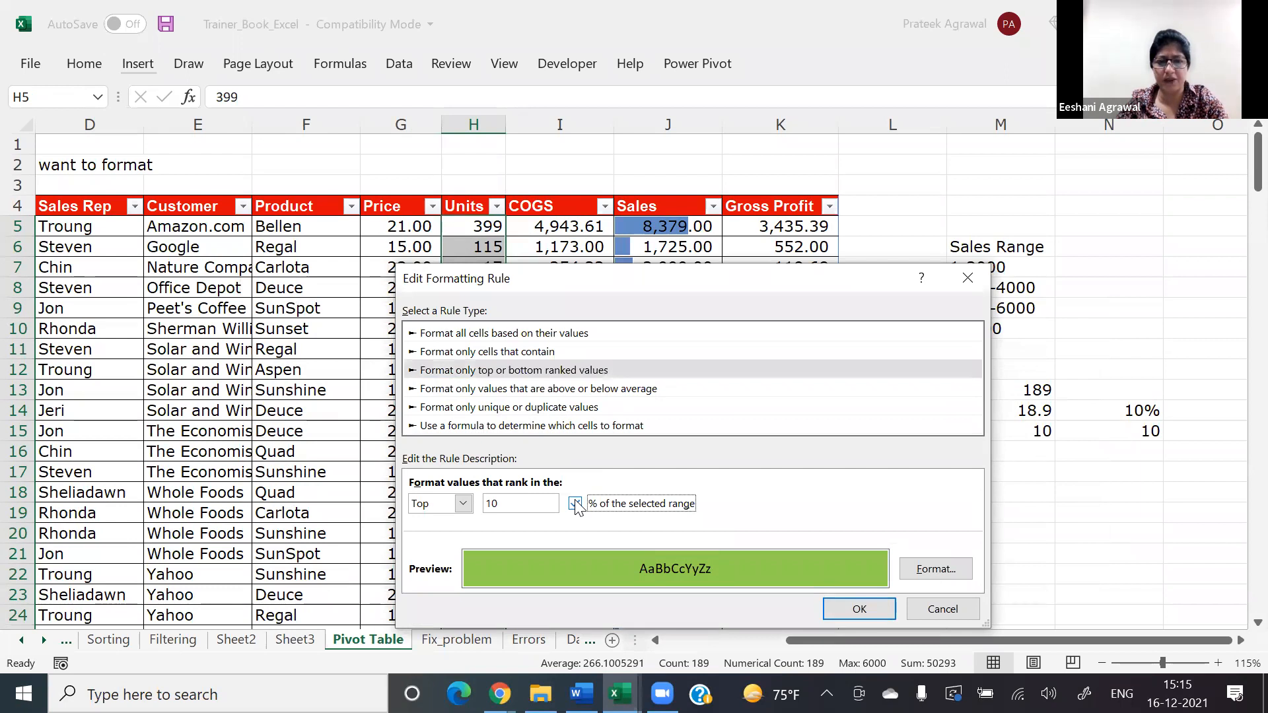
click(868, 612)
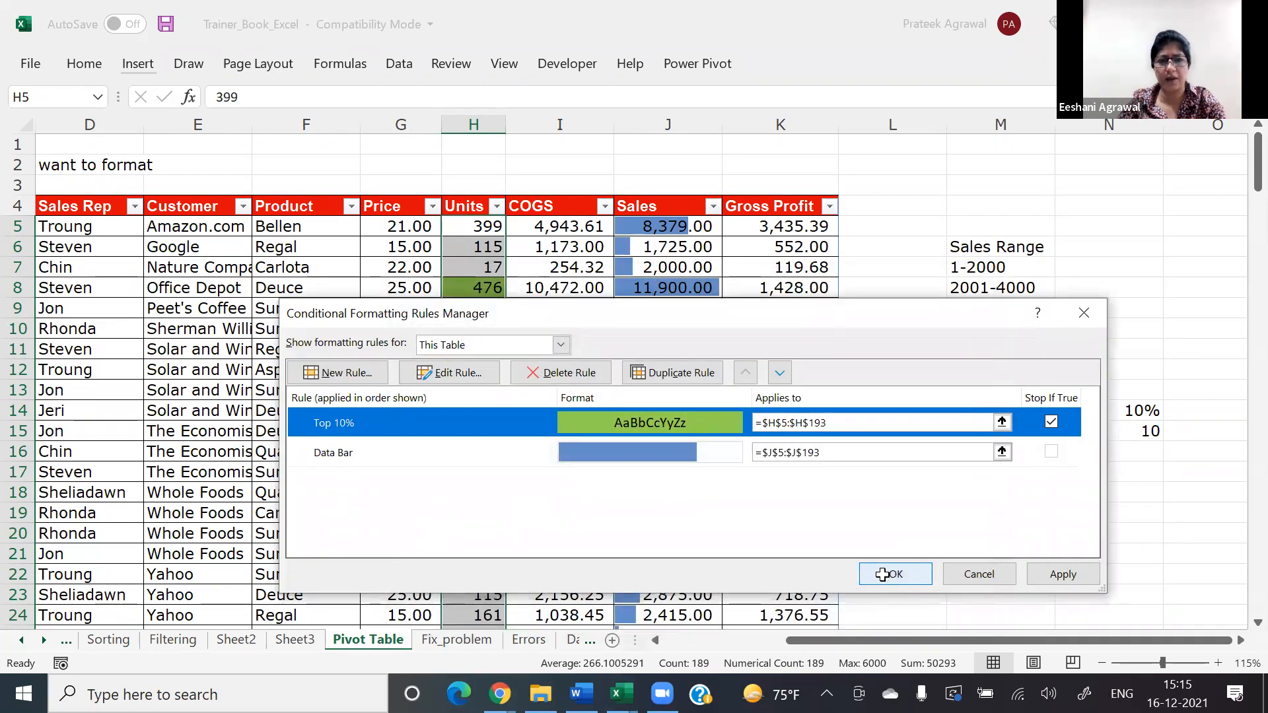
click(883, 573)
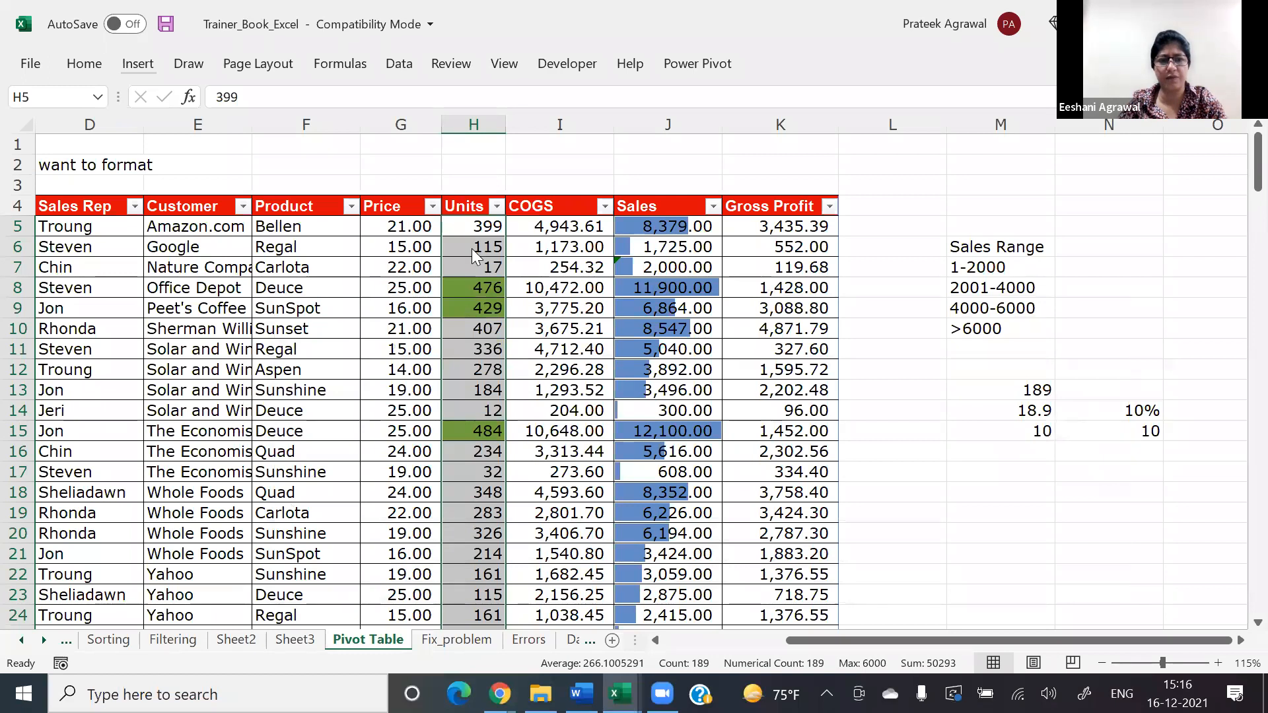
Step: Filter the Units column by green cell color to show only the top 10% records
click(496, 206)
mouse_move(462, 367)
click(538, 397)
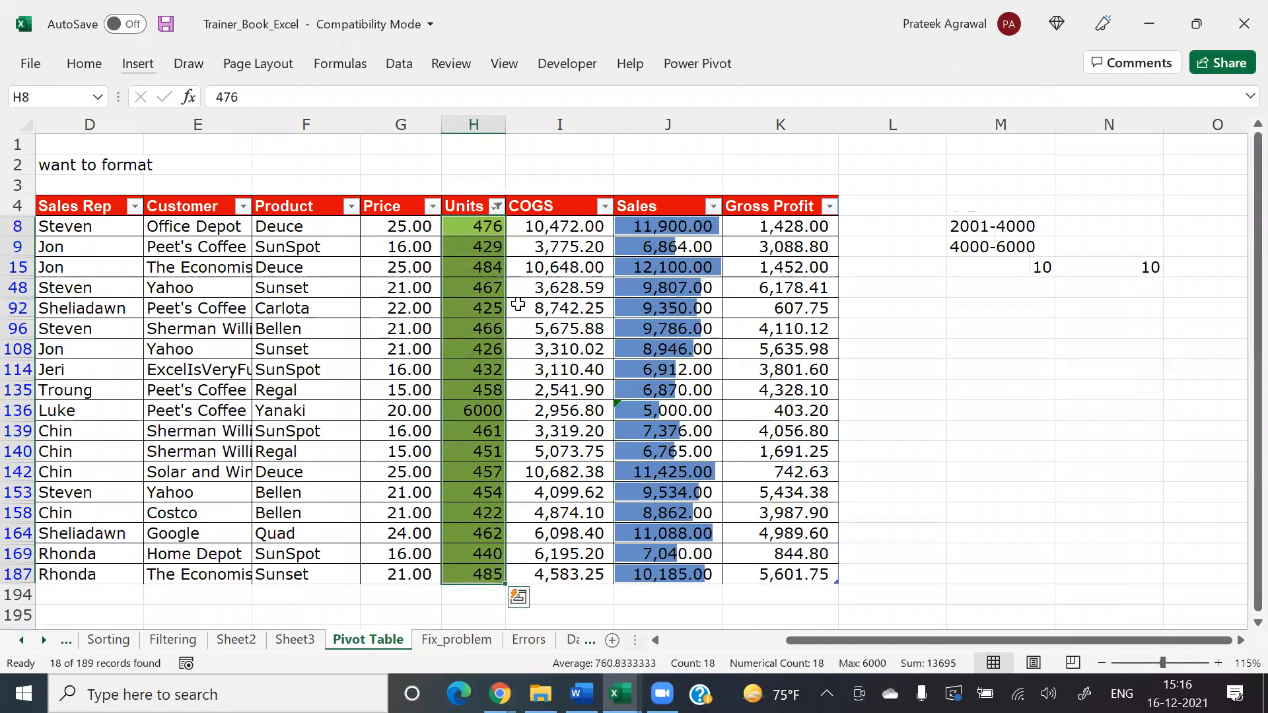
key(Up)
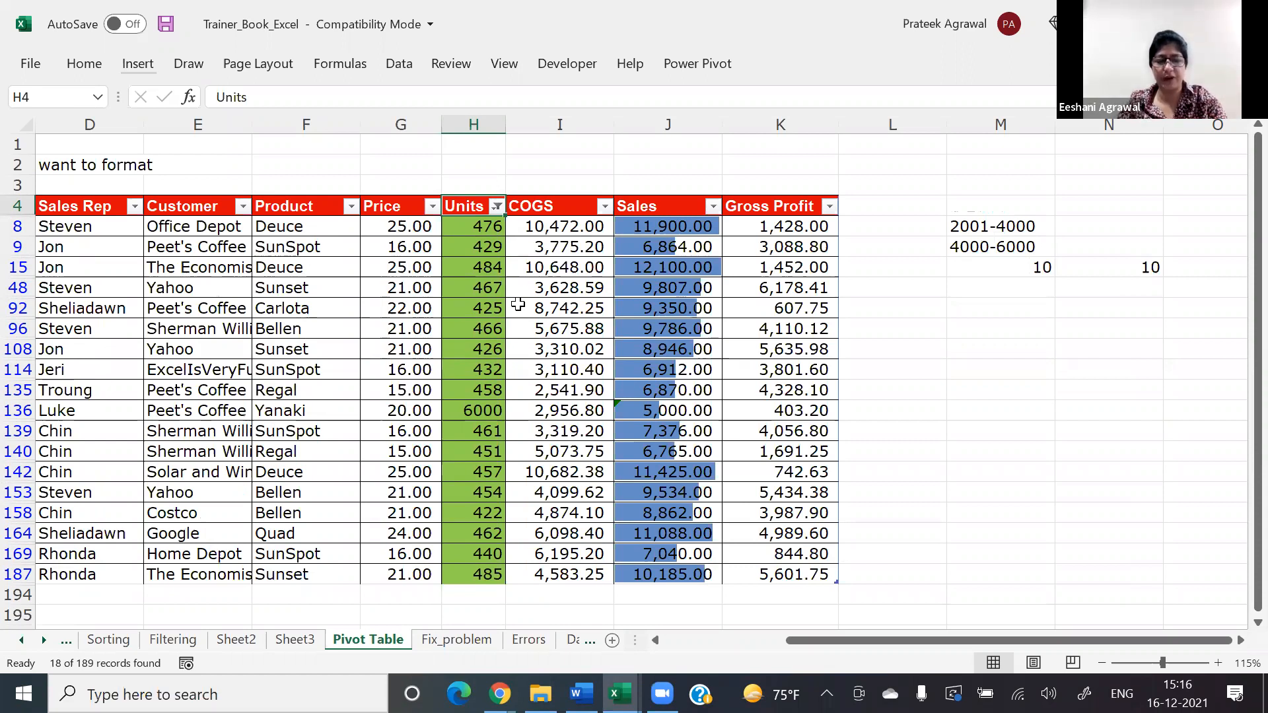
Step: Switch to the Finance_Data_Logical Functions workbook and look across the columns of the Exercise 3 loan table
key(alt+Tab)
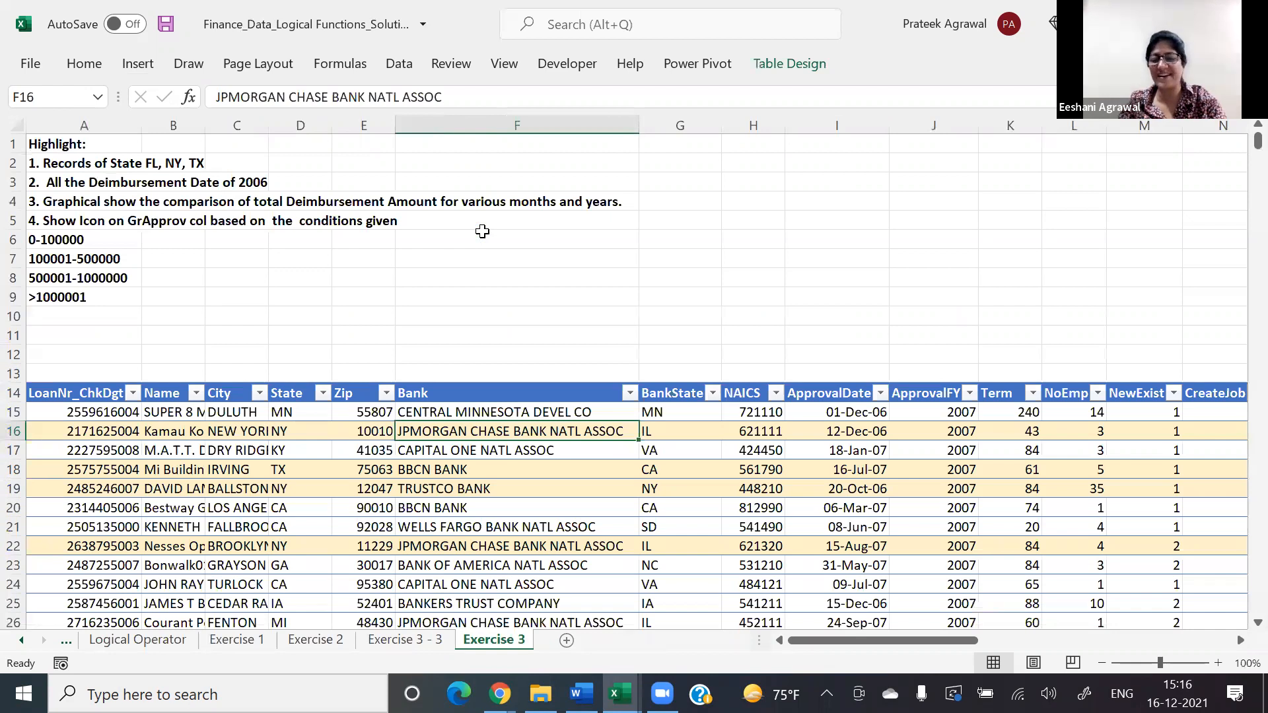
key(Right)
key(Right)
key(Right)
key(Right)
key(Right)
key(Right)
key(Right)
key(Right)
key(Right)
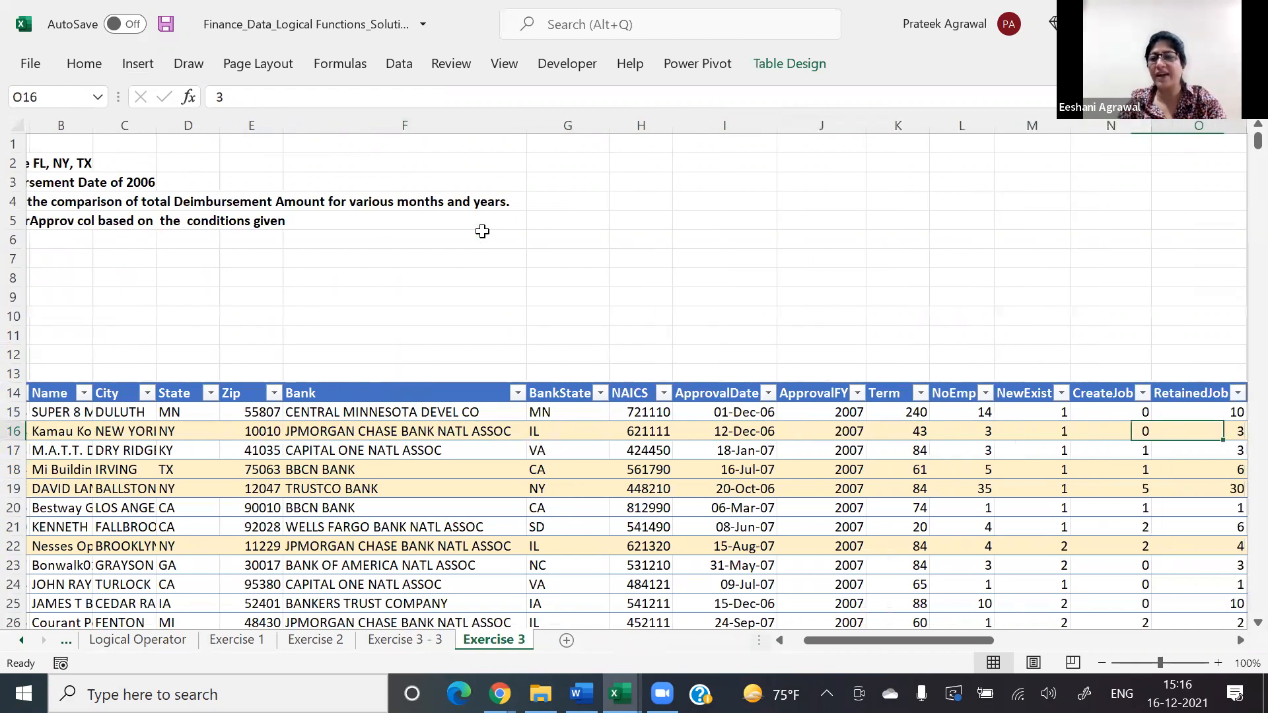
key(Right)
key(Right)
key(Right)
key(Right)
key(Right)
key(Right)
key(Left)
key(Left)
key(Left)
key(Left)
key(Left)
key(Left)
key(Left)
key(Left)
key(Left)
key(Left)
key(Left)
key(Left)
key(Left)
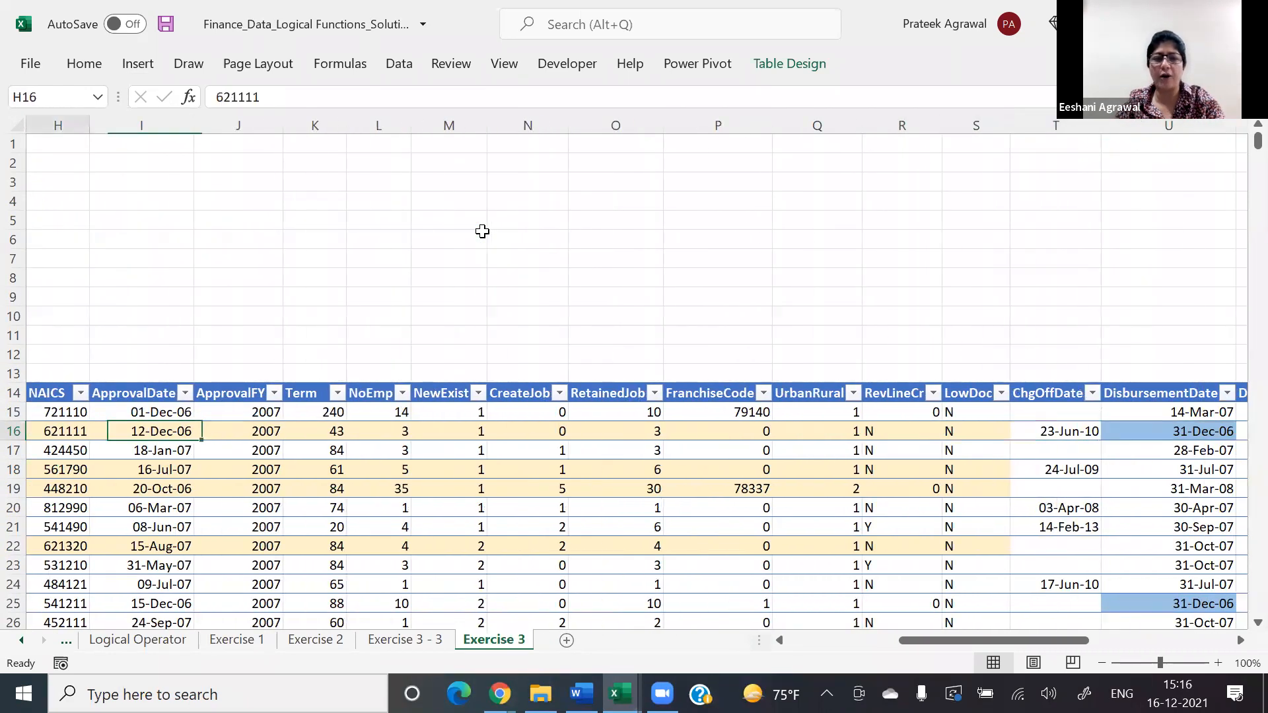
key(Left)
key(Left)
key(Left)
key(Left)
key(Left)
key(Left)
key(Left)
Step: Select all loan table records from A15 to the last row and column and open the conditional formatting options
key(Up)
key(ctrl+shift+Down)
key(ctrl+shift+Down)
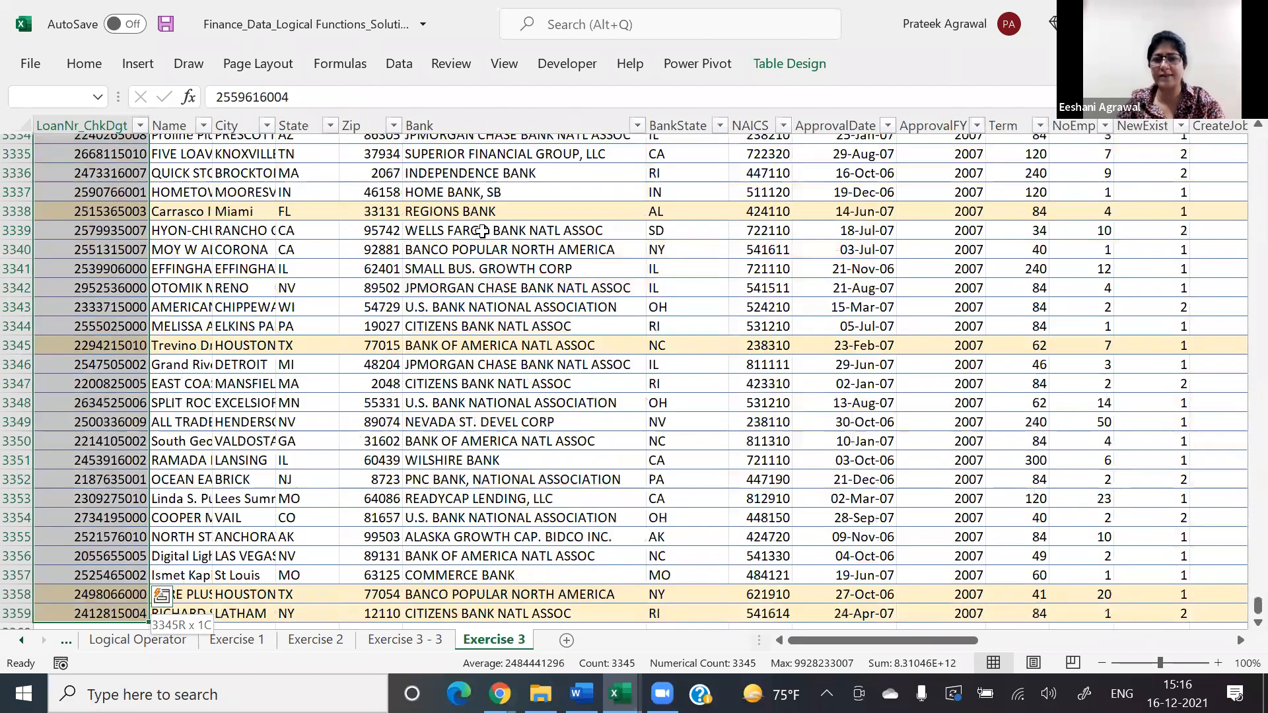
key(ctrl+shift+Right)
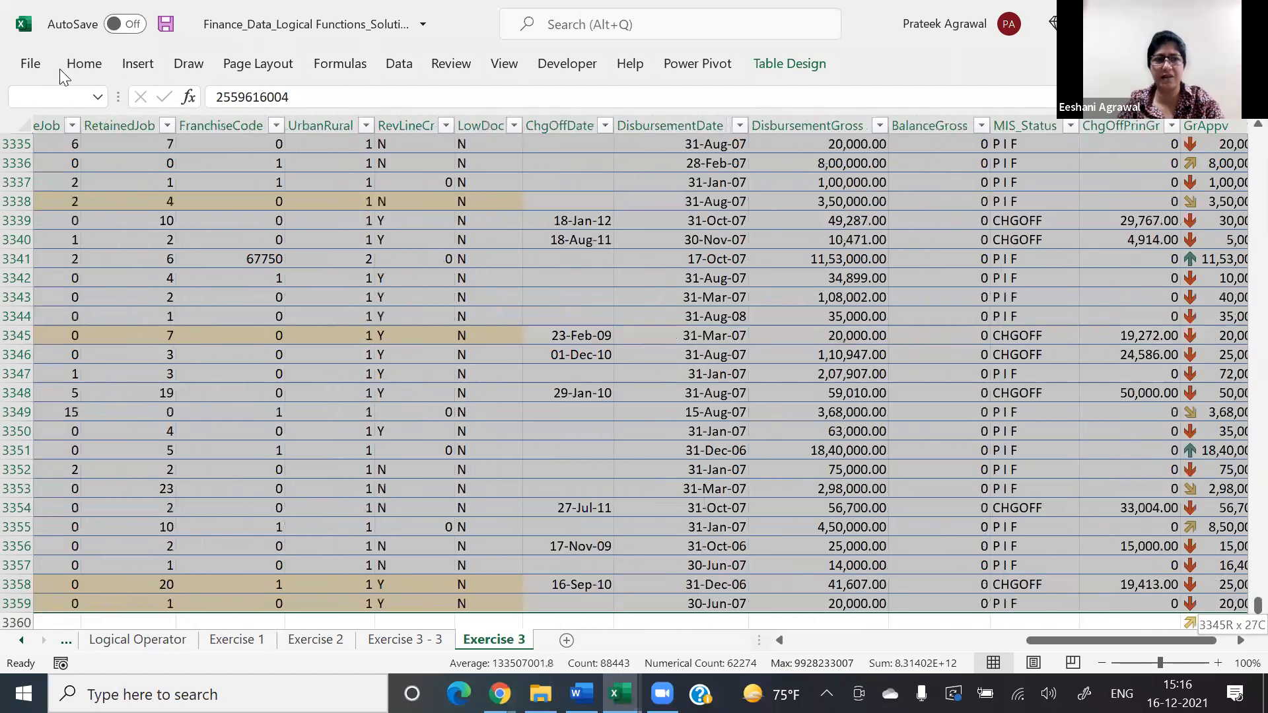
click(71, 70)
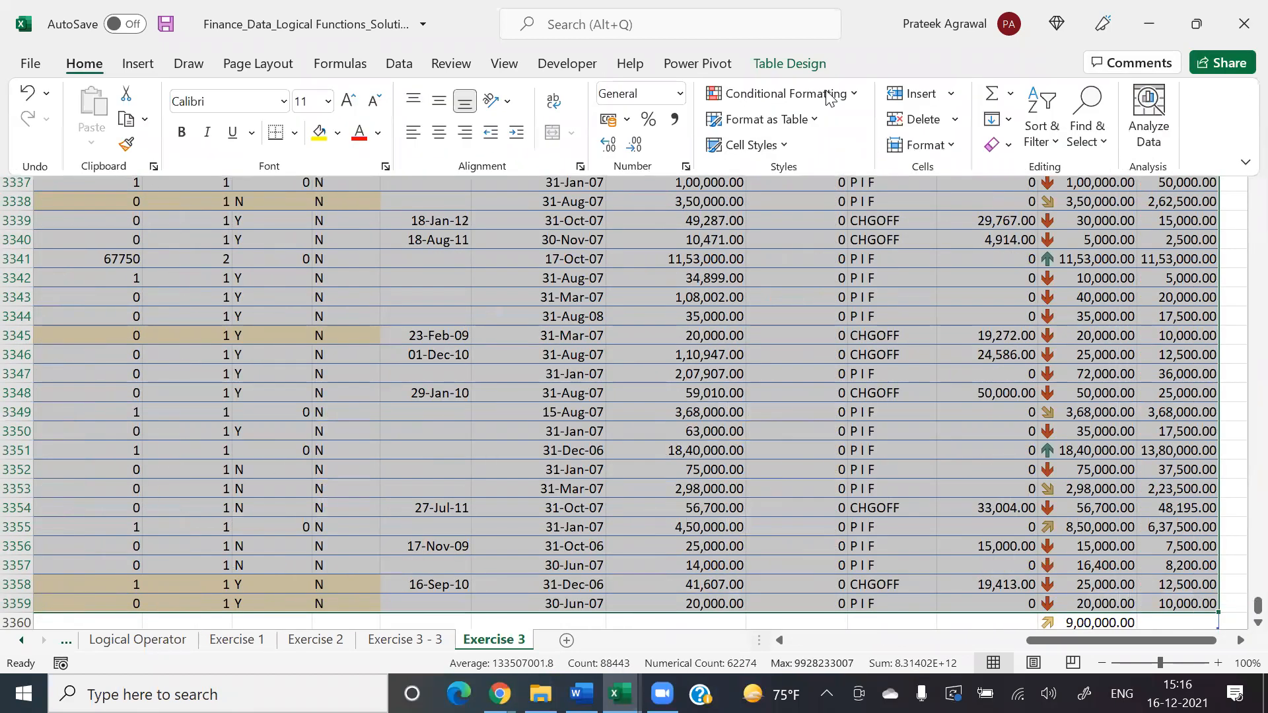
click(831, 96)
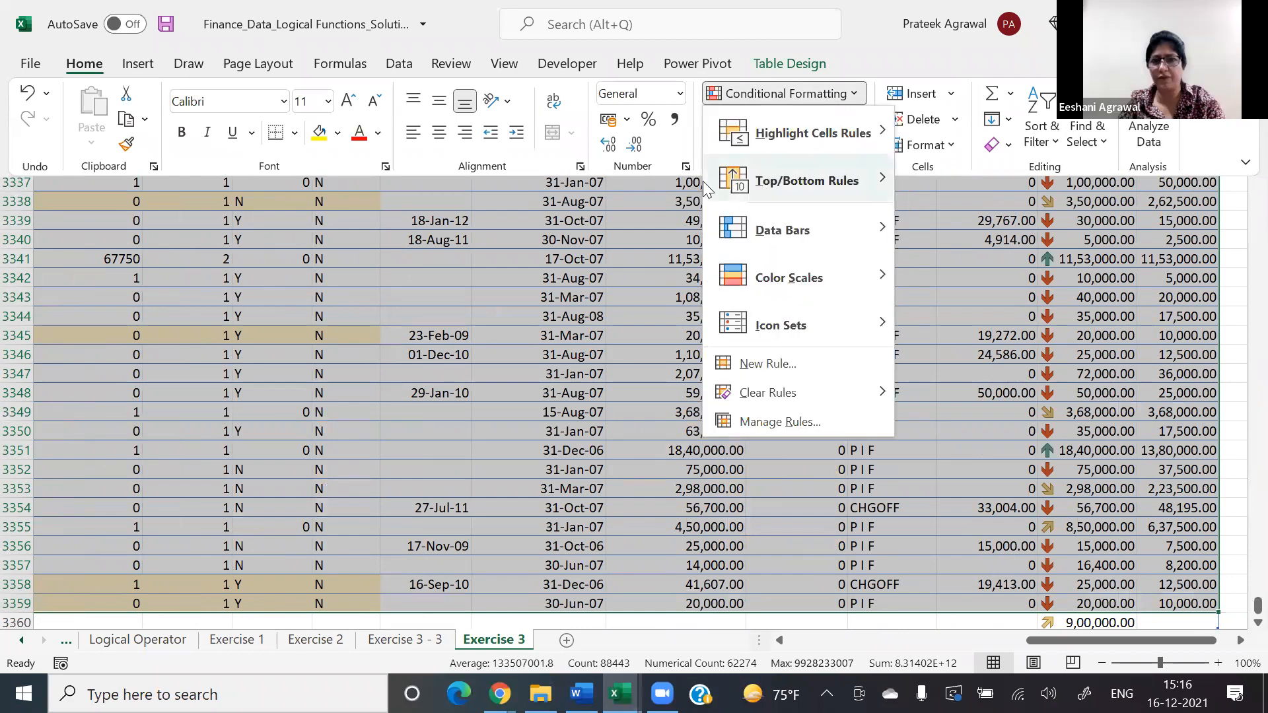
Step: Switch to the Zoom meeting chat to check the messages, and return to the Exercise 3 workbook
key(alt+Tab)
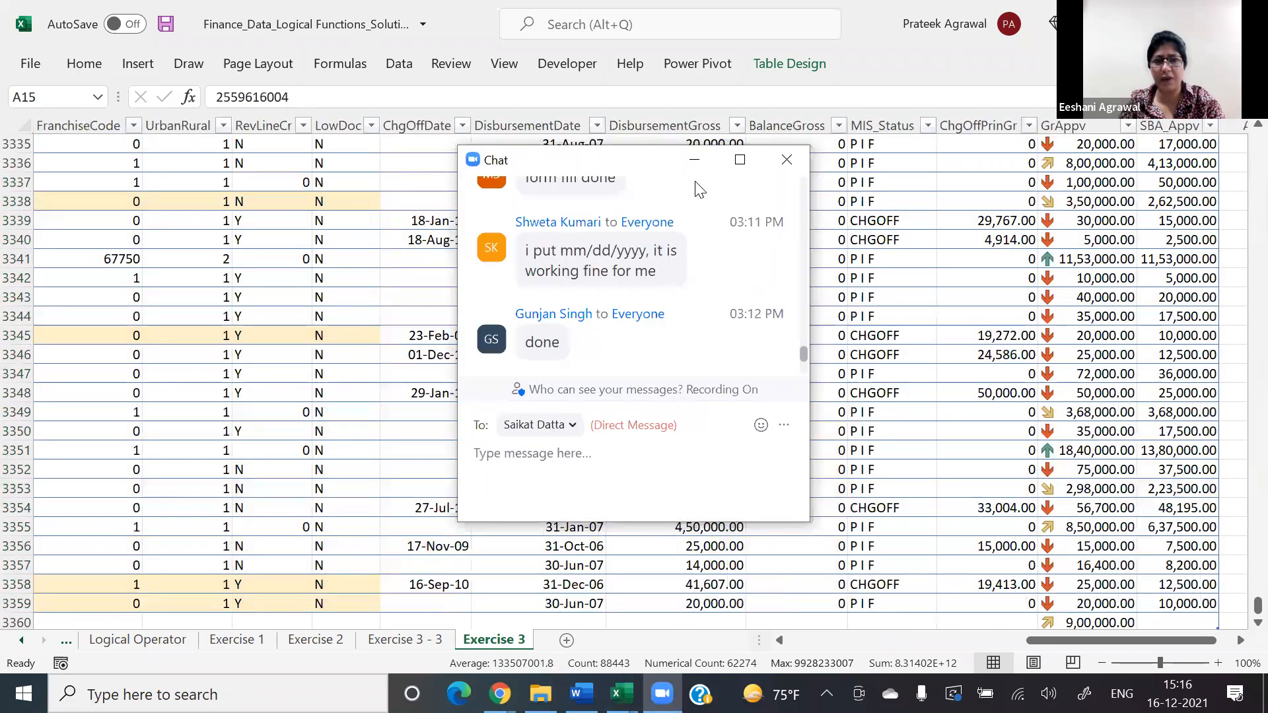
key(alt+Tab)
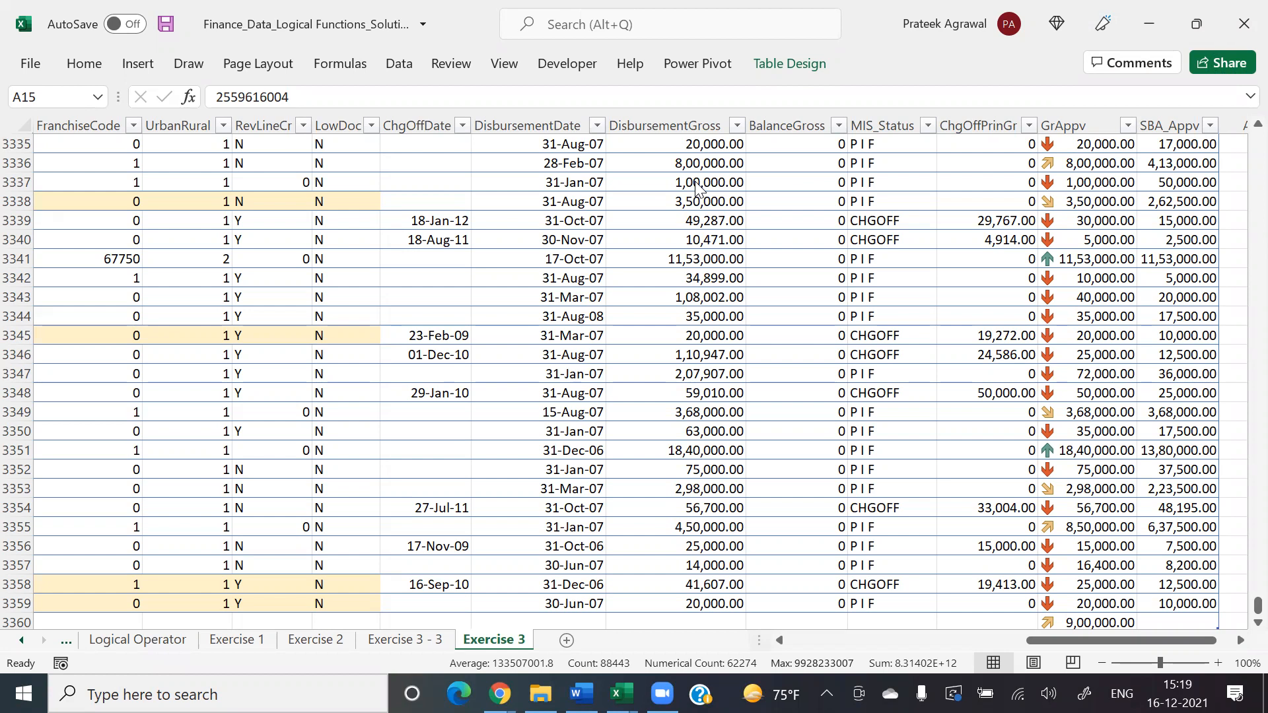
Step: Select all the loan table data and review the formula of the conditional formatting rule for the NY, TX and FL records
key(ctrl+a)
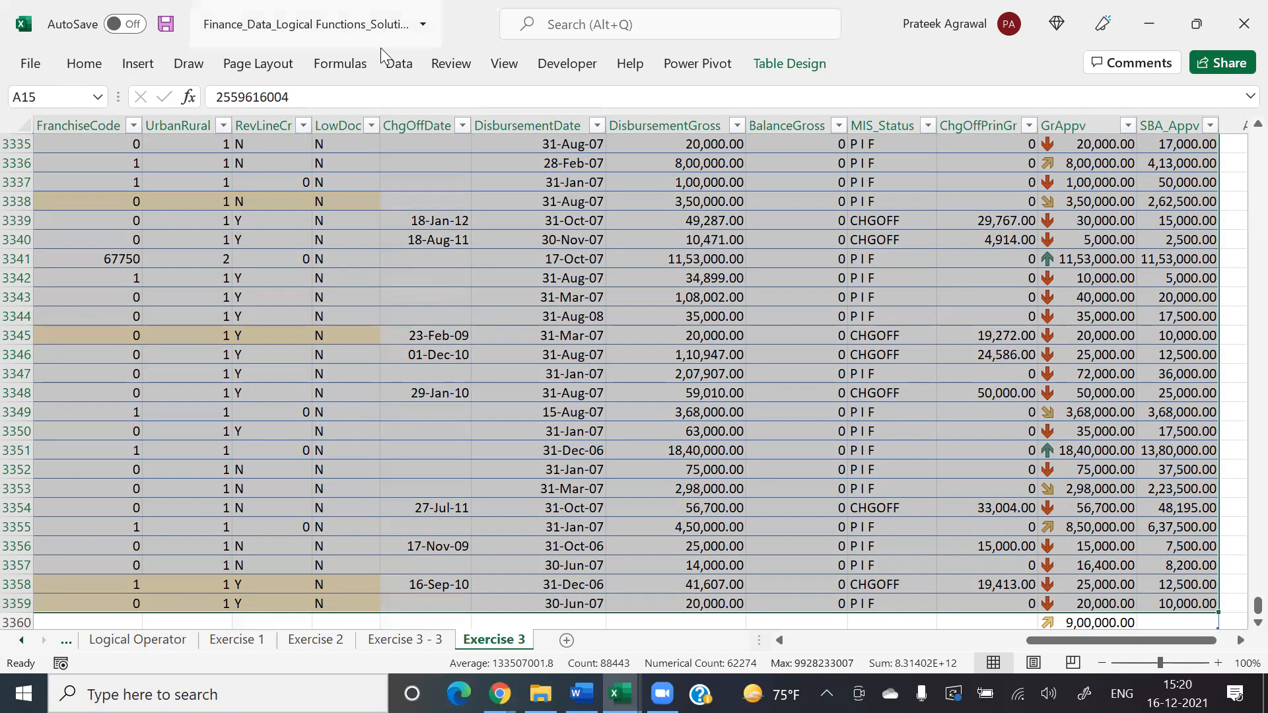
click(84, 61)
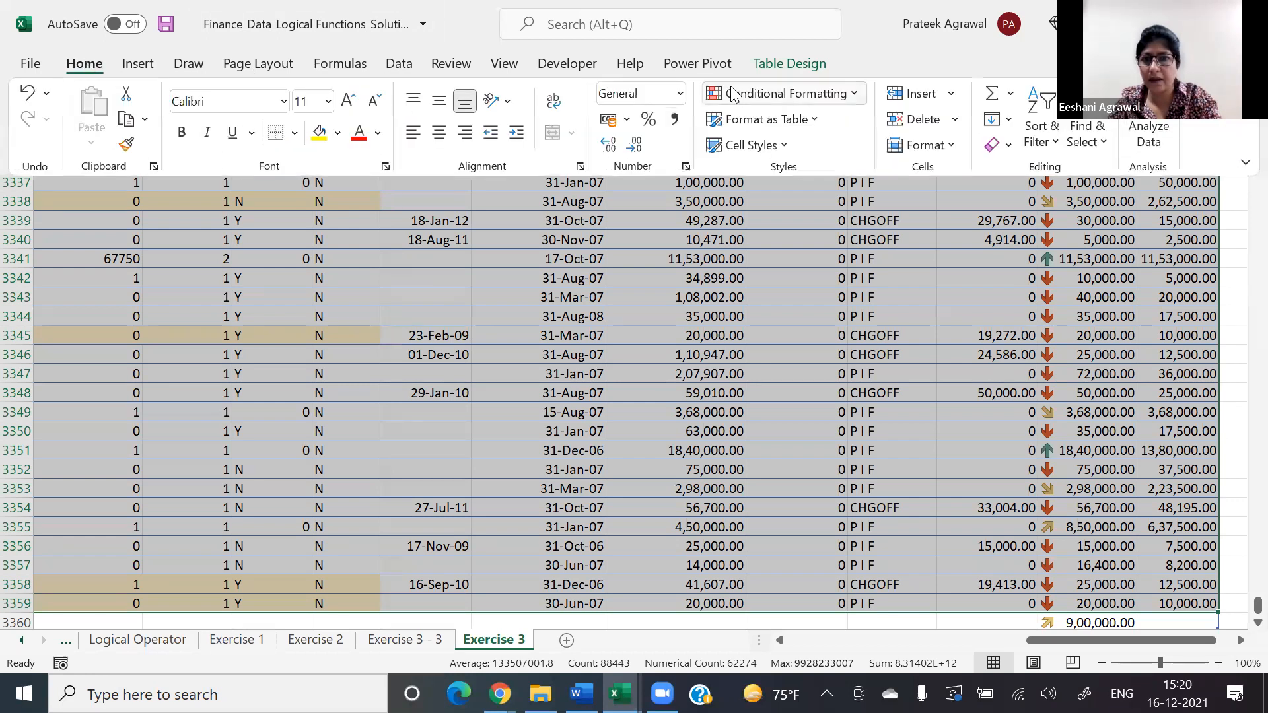
click(760, 96)
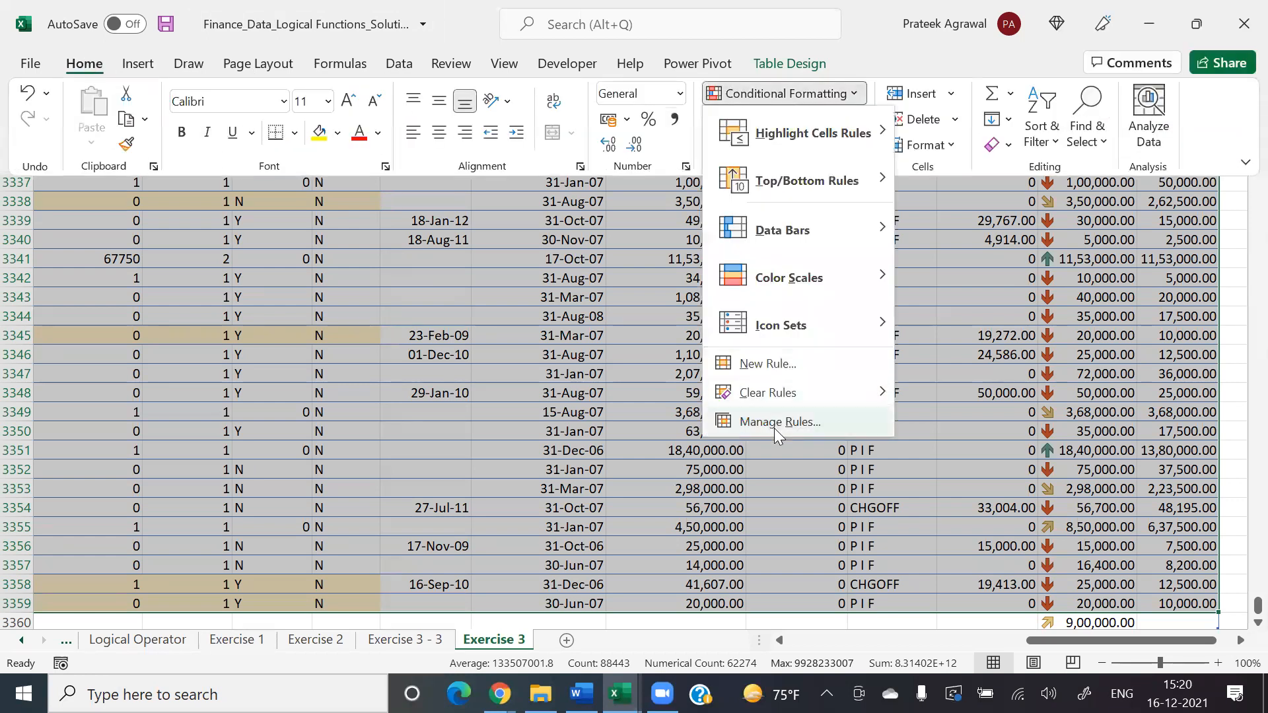
click(774, 428)
click(604, 453)
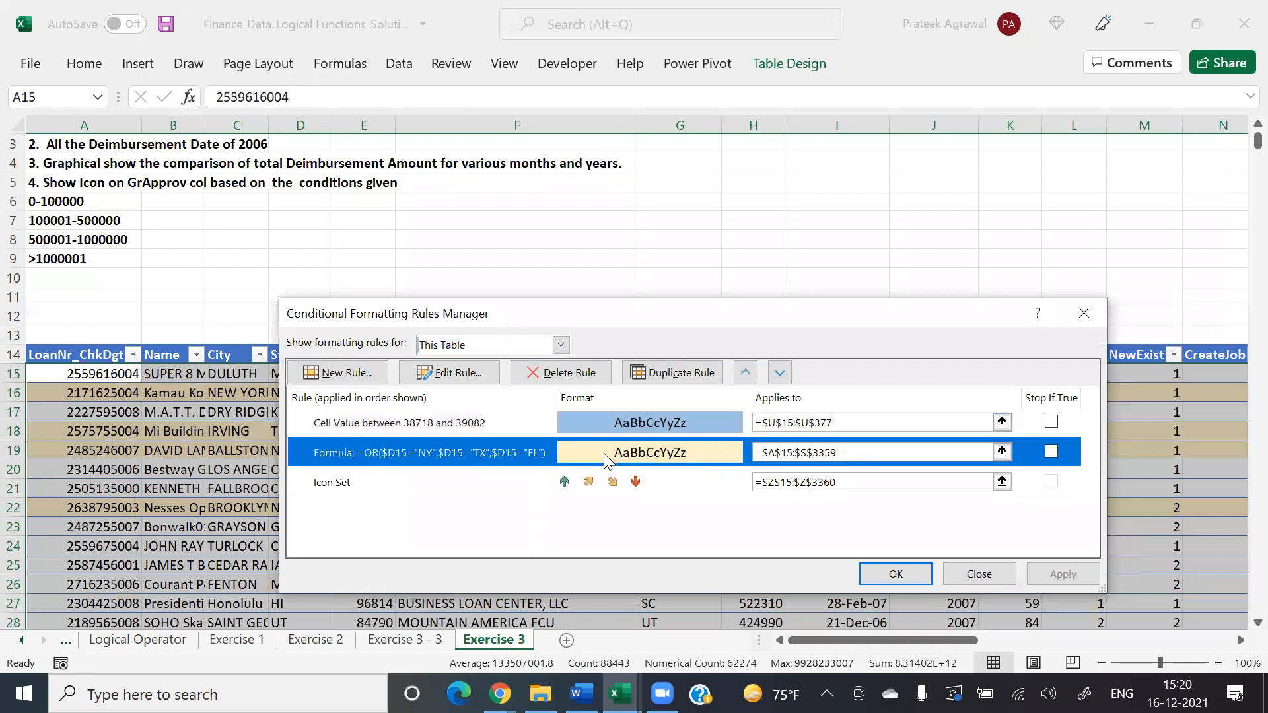
click(462, 373)
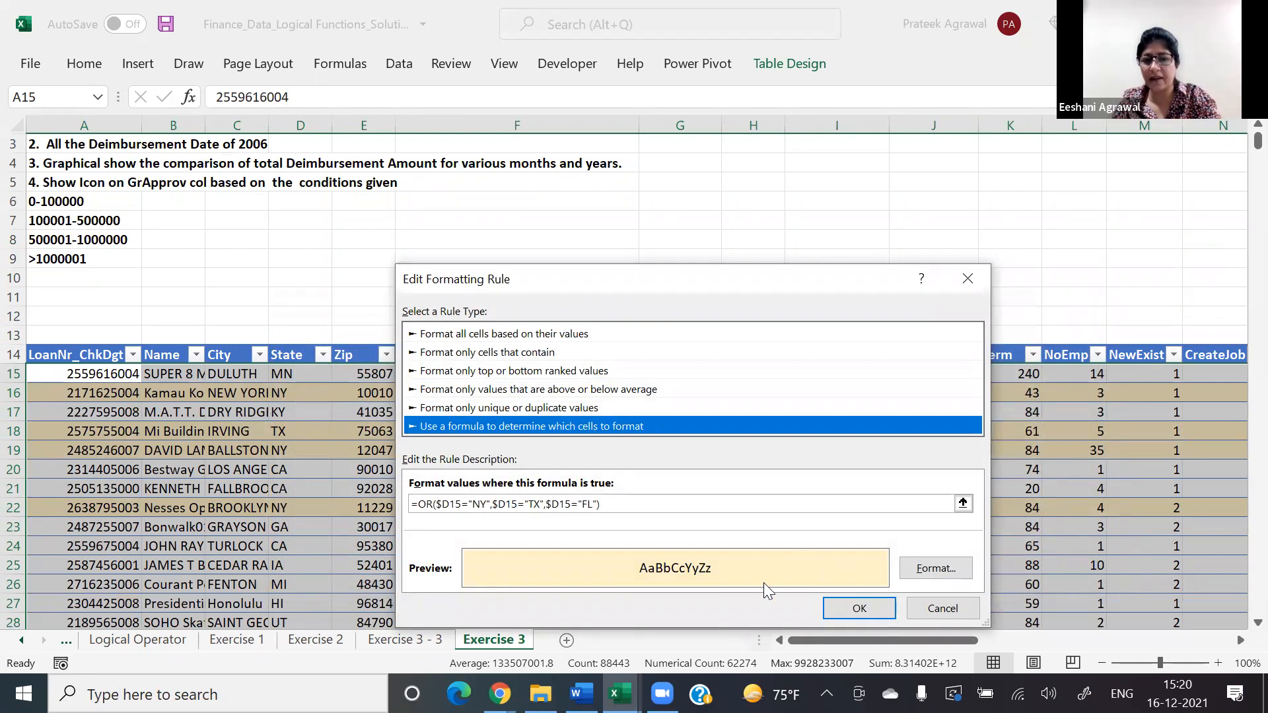
click(869, 609)
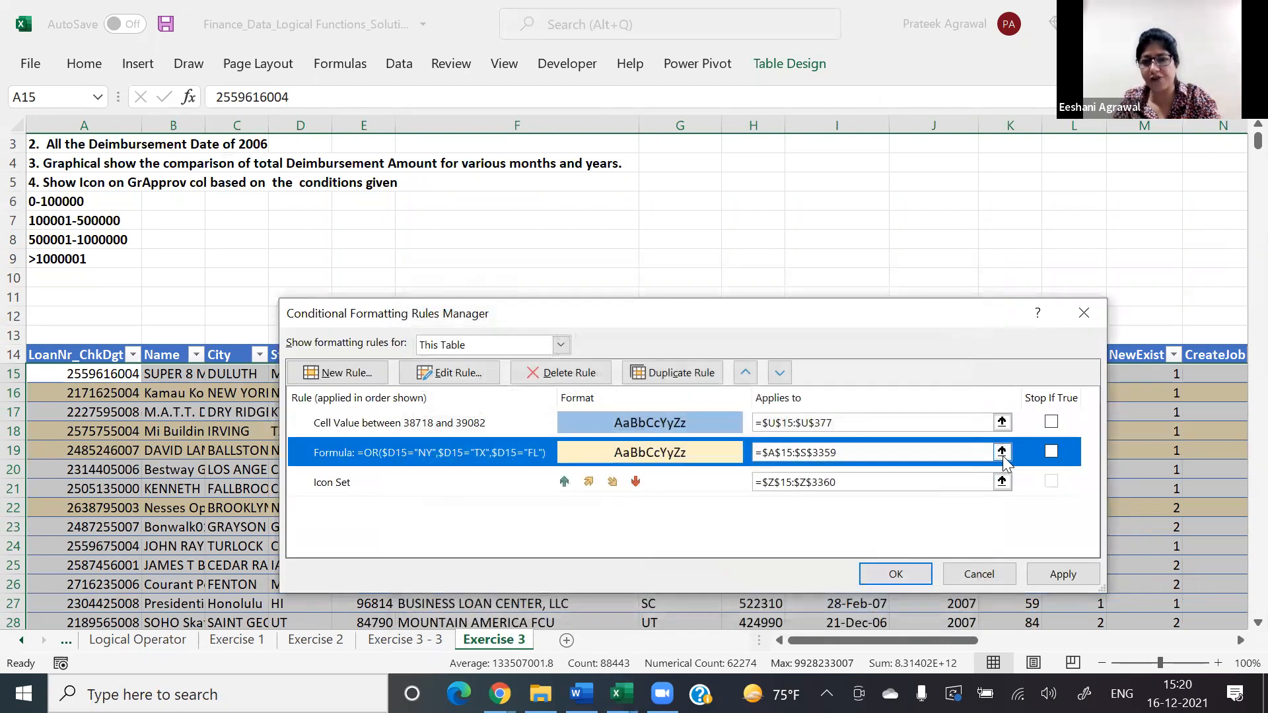
Step: Extend the range of the NY, TX and FL formula rule to $A$15:$AA$3360 and apply the updated conditional formatting
click(994, 452)
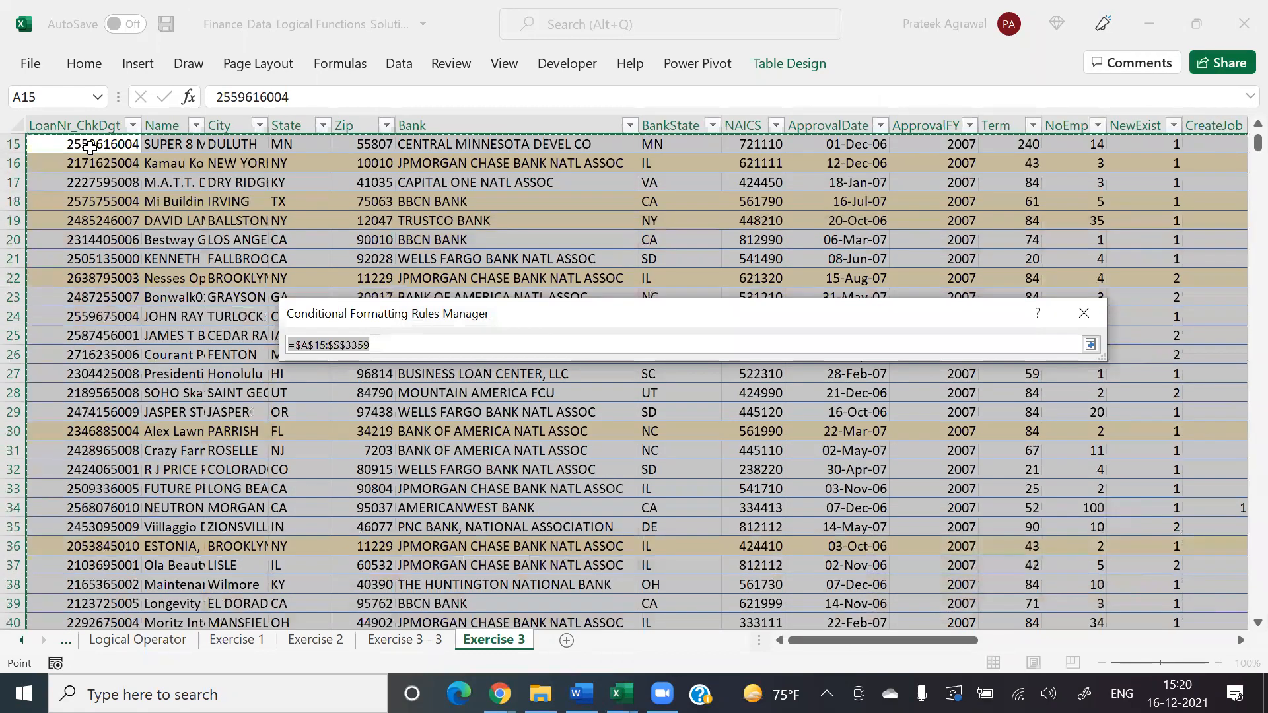
click(90, 147)
key(ctrl+shift+Right)
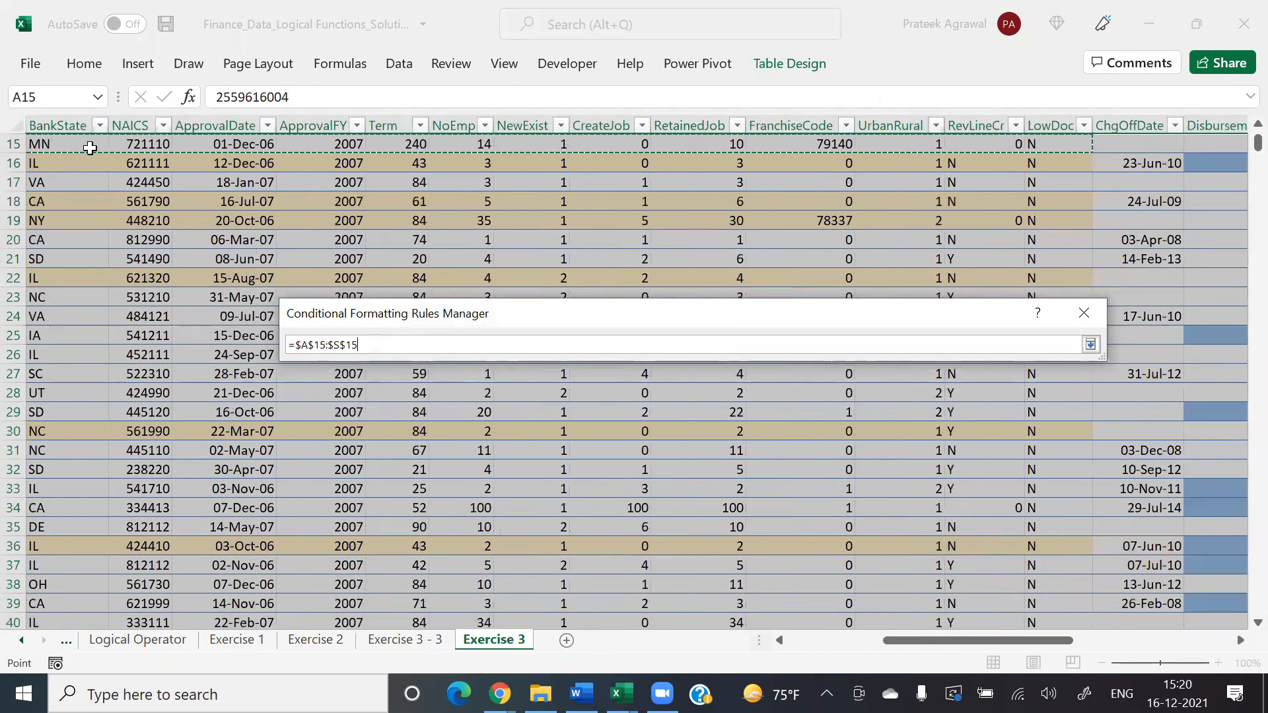
key(shift+space)
key(ctrl+shift+Down)
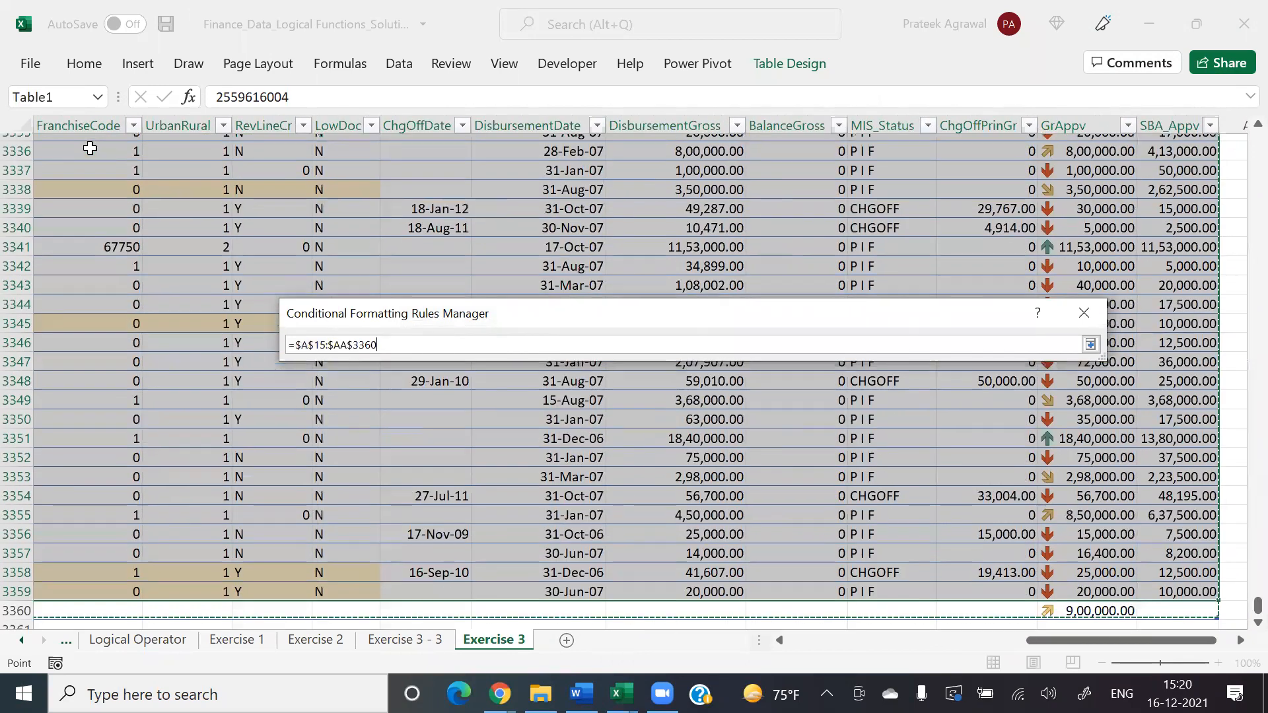
key(ctrl+shift+Down)
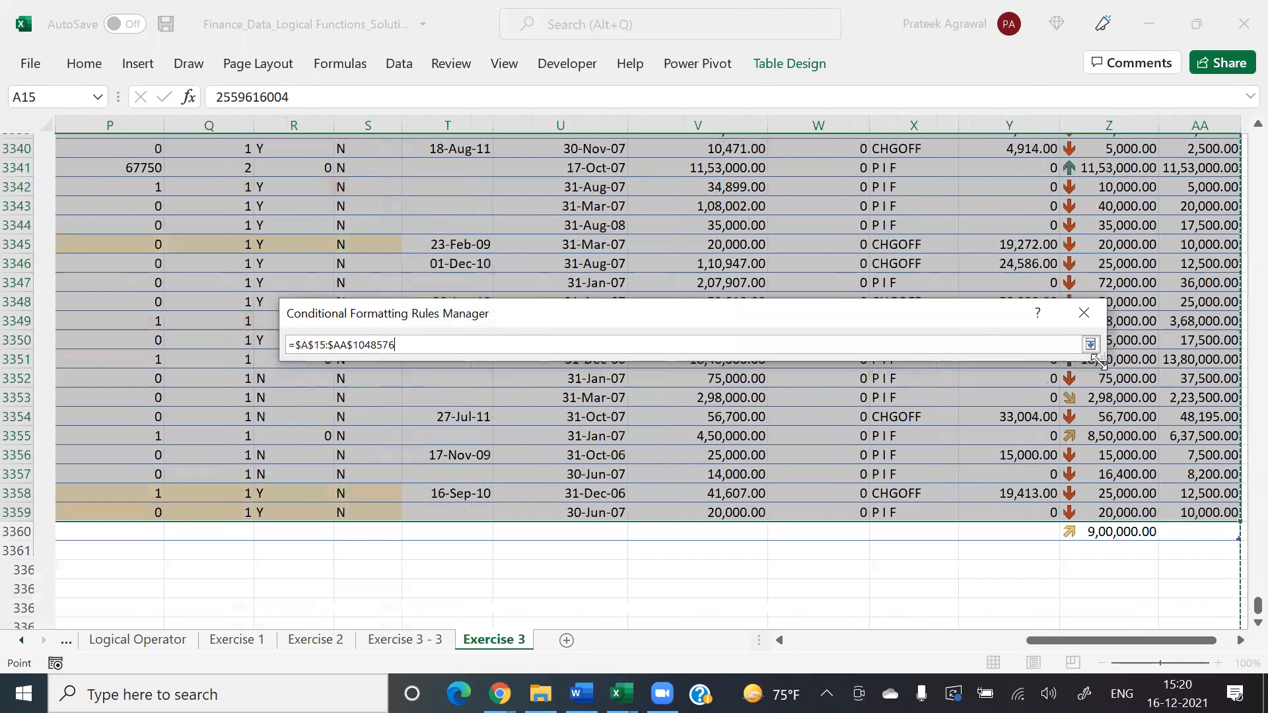
key(ctrl+shift+Up)
click(1091, 345)
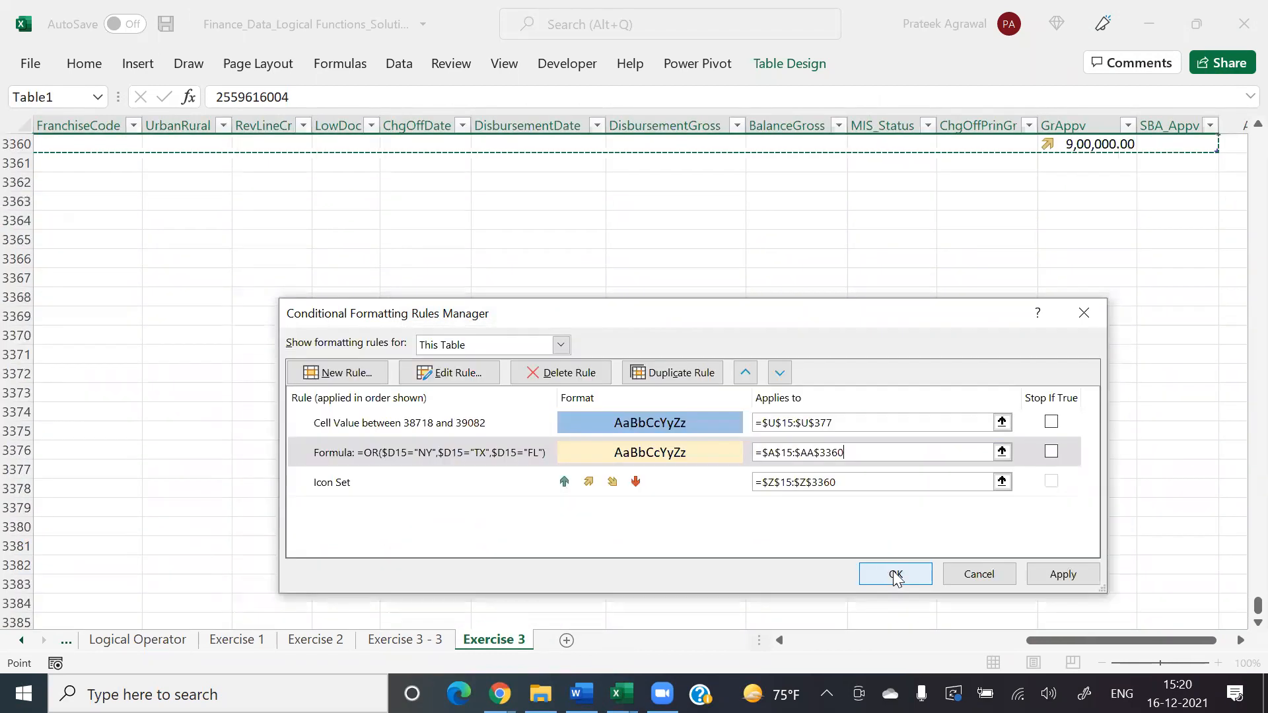
click(895, 572)
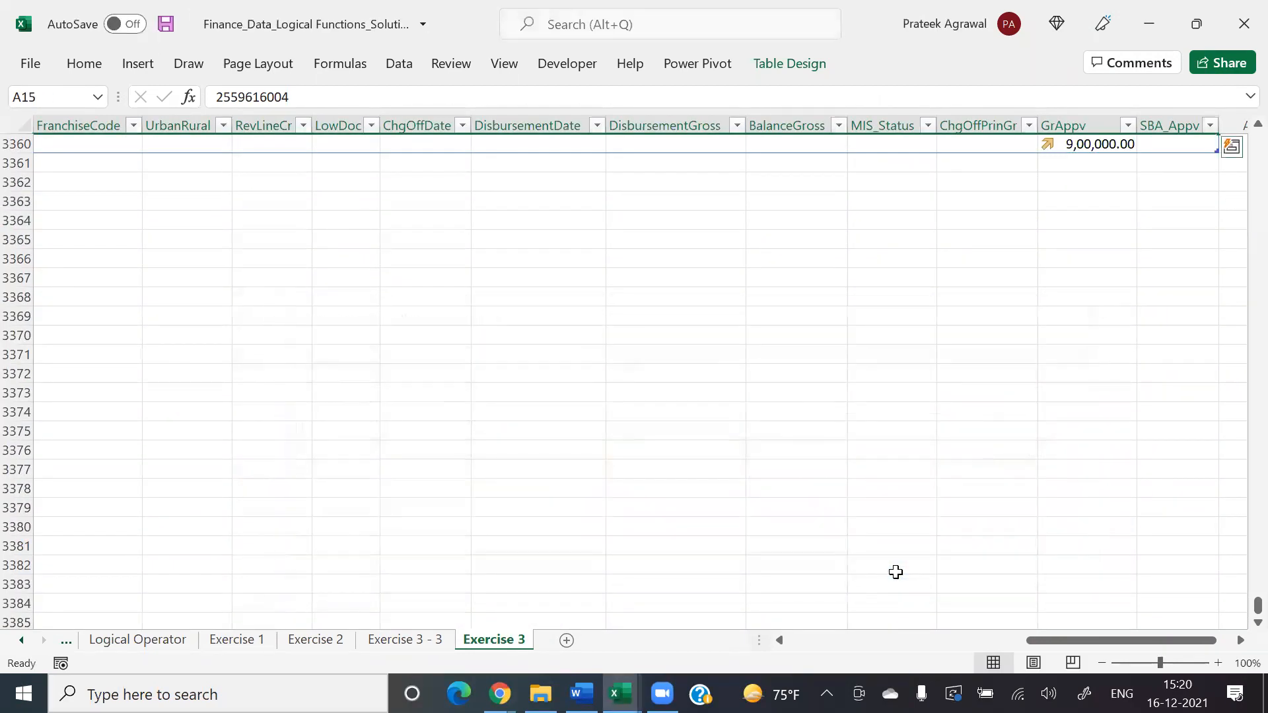
Step: Go up the MIS_Status column to row 1 and check the row highlighting across the loan table's last columns
click(890, 506)
key(ctrl+Up)
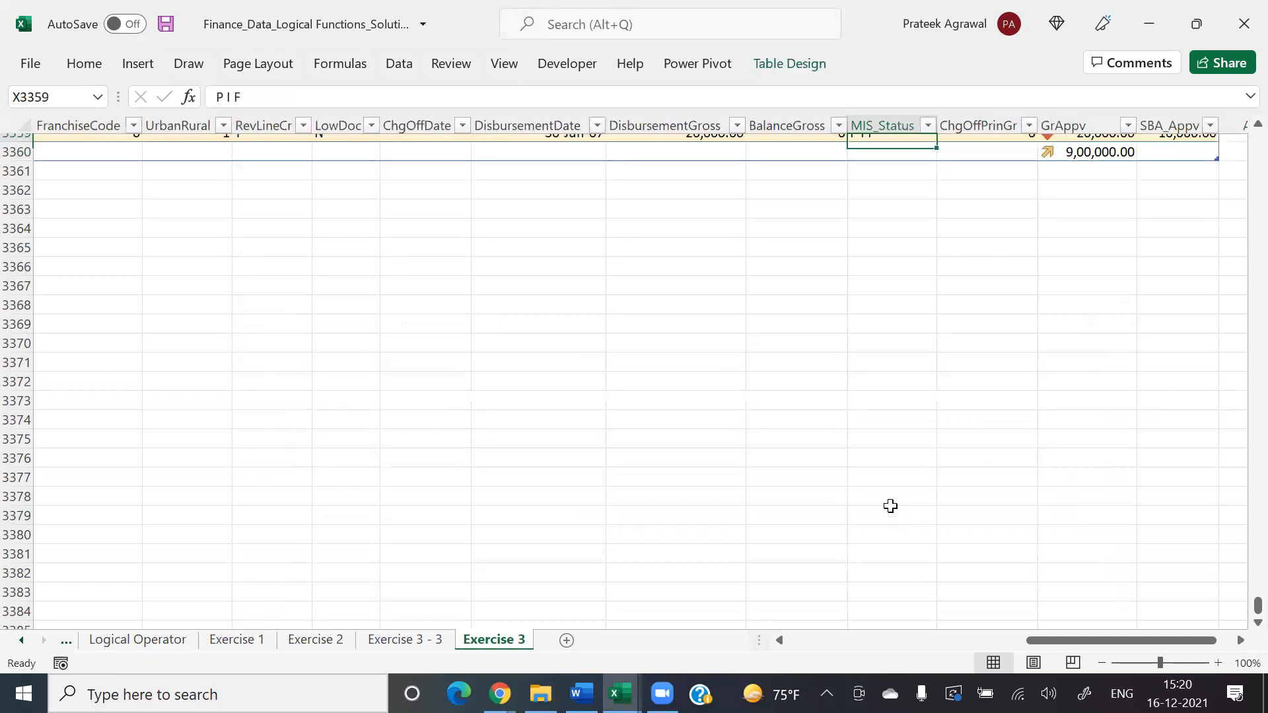
key(ctrl+Up)
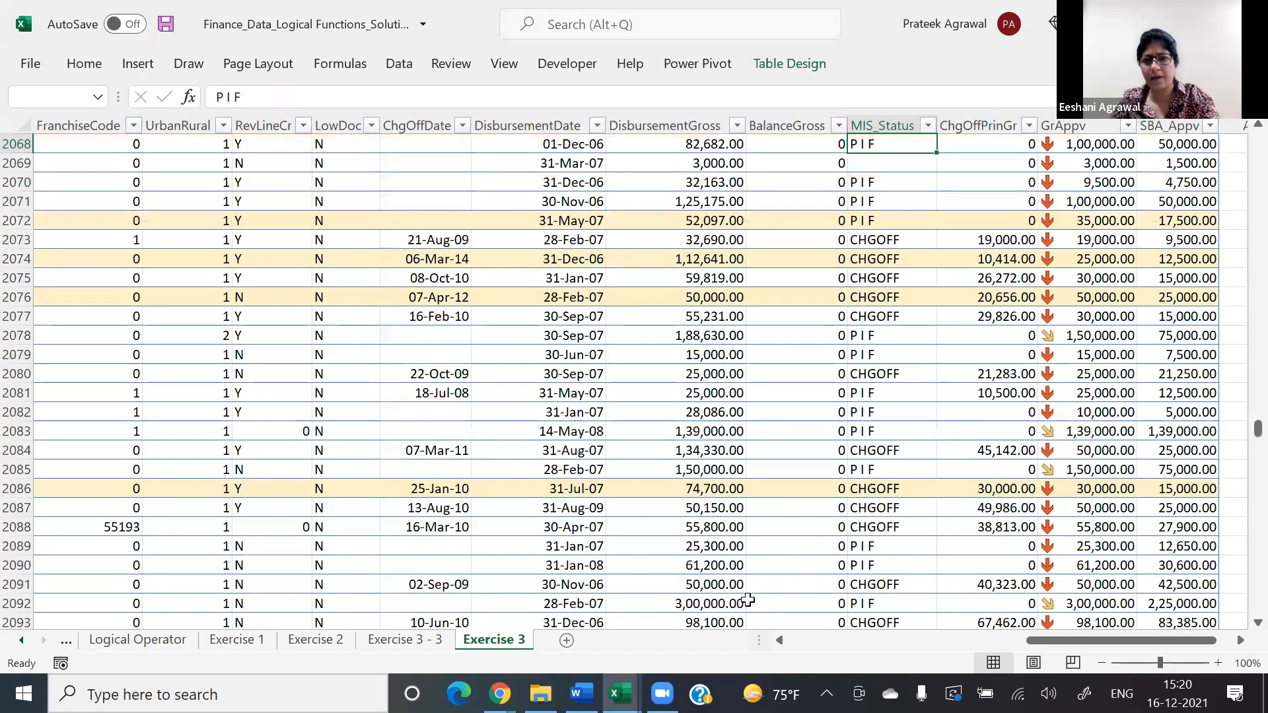
key(ctrl+Up)
key(ctrl+Up)
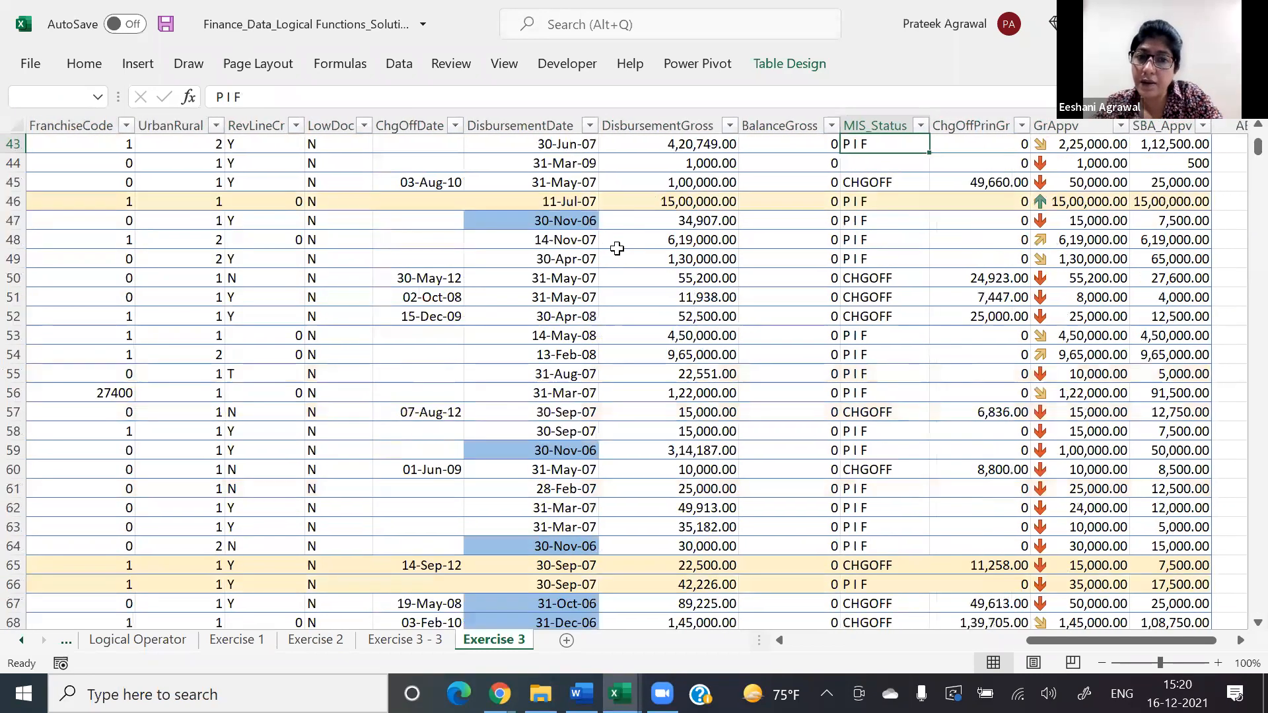
key(ctrl+Up)
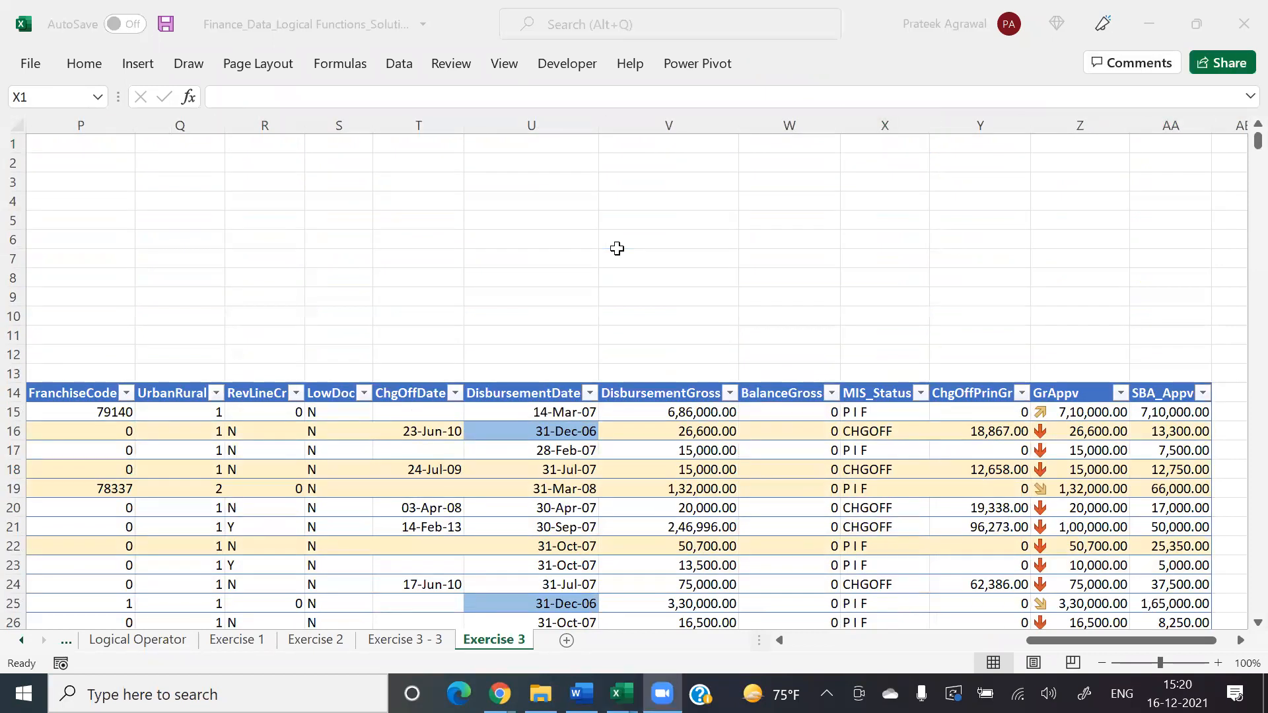